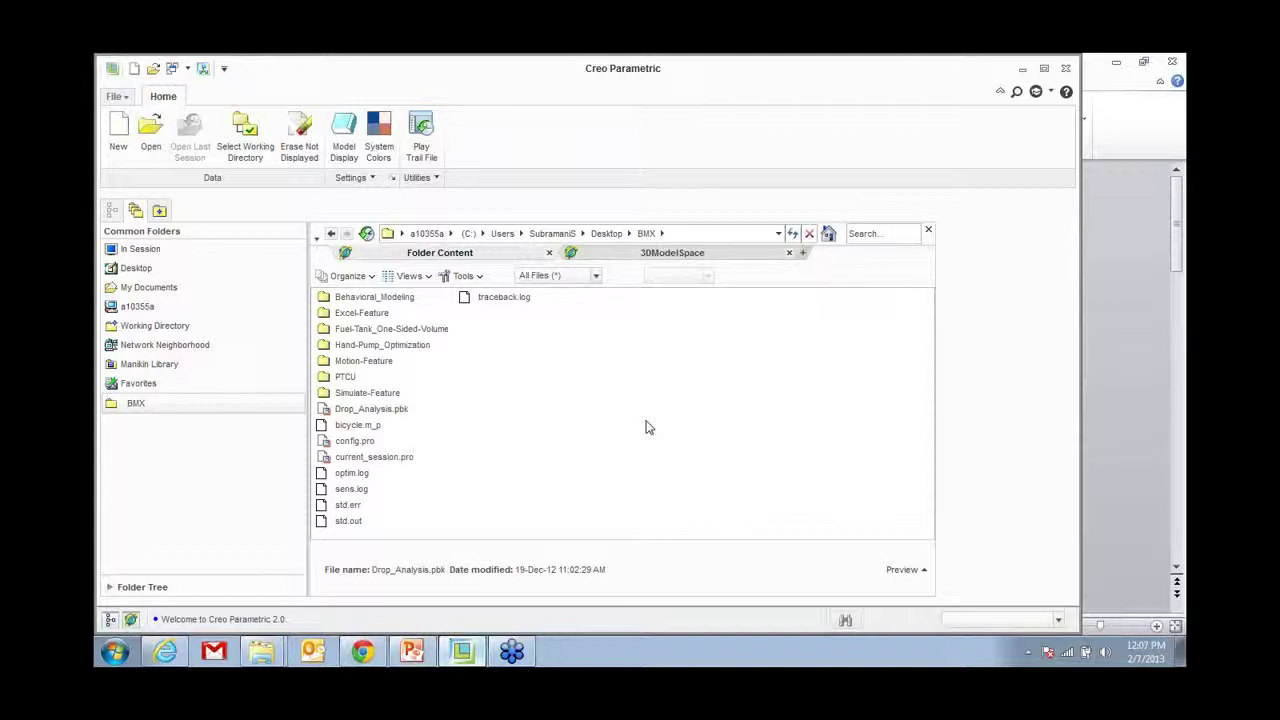
Step: Open the bicycle assembly from the Behavioral_Modeling folder
{"action": "left_click", "coordinate": [1044, 68]}
{"action": "left_click", "coordinate": [405, 297]}
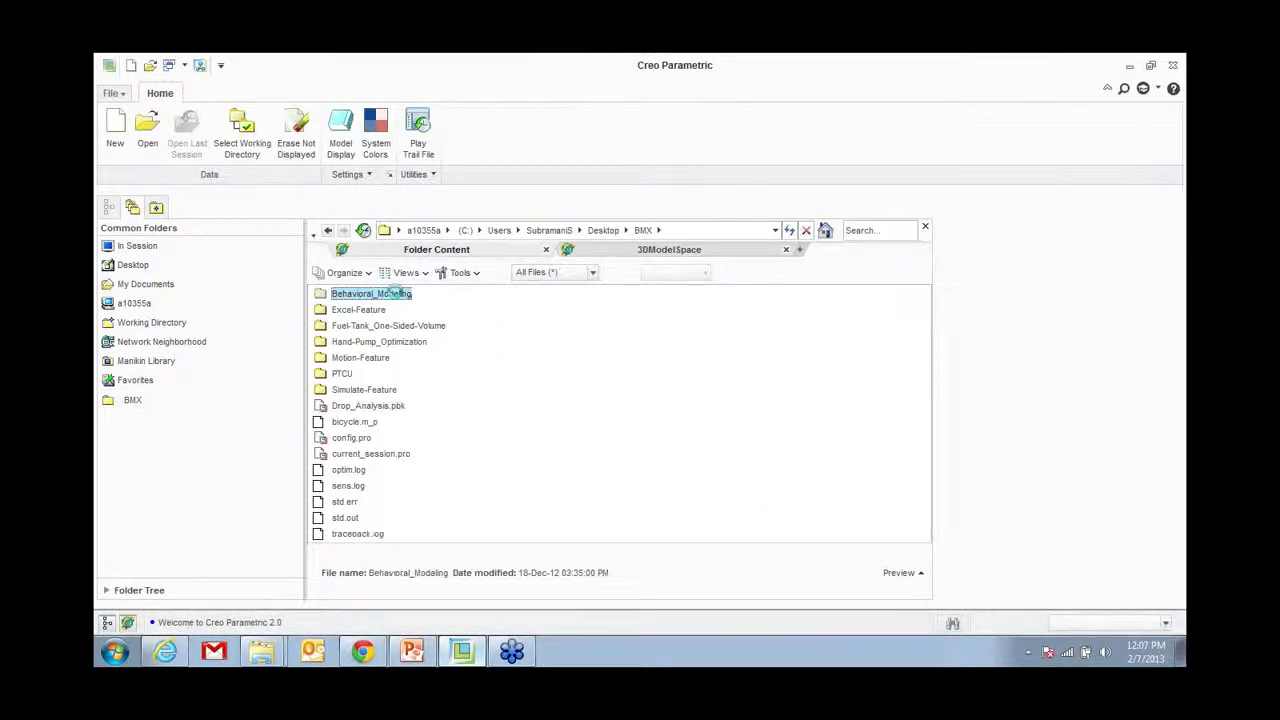
{"action": "double_click", "coordinate": [405, 300]}
{"action": "double_click", "coordinate": [357, 310]}
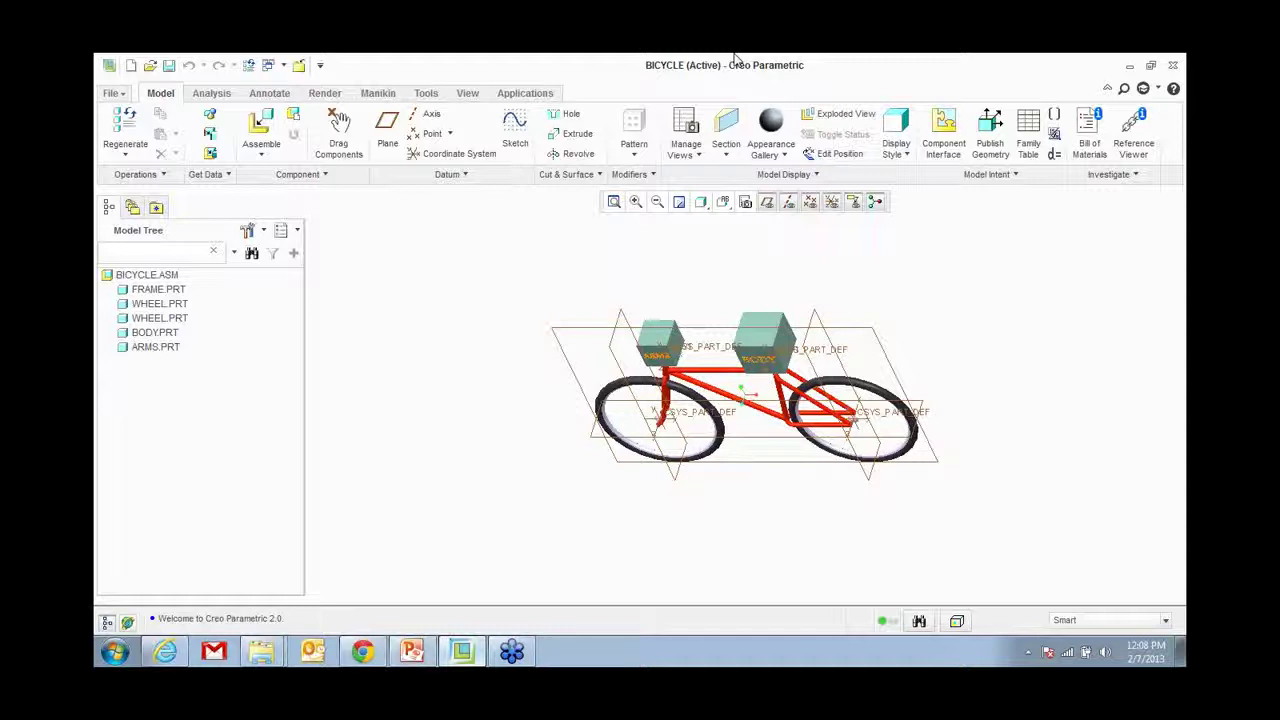
Step: Hide the datum points and coordinate systems in the display of the bicycle assembly
{"action": "mouse_move", "coordinate": [689, 285]}
{"action": "middle_mouse_down"}
{"action": "mouse_move", "coordinate": [717, 259]}
{"action": "mouse_move", "coordinate": [700, 248]}
{"action": "mouse_move", "coordinate": [694, 280]}
{"action": "middle_mouse_up"}
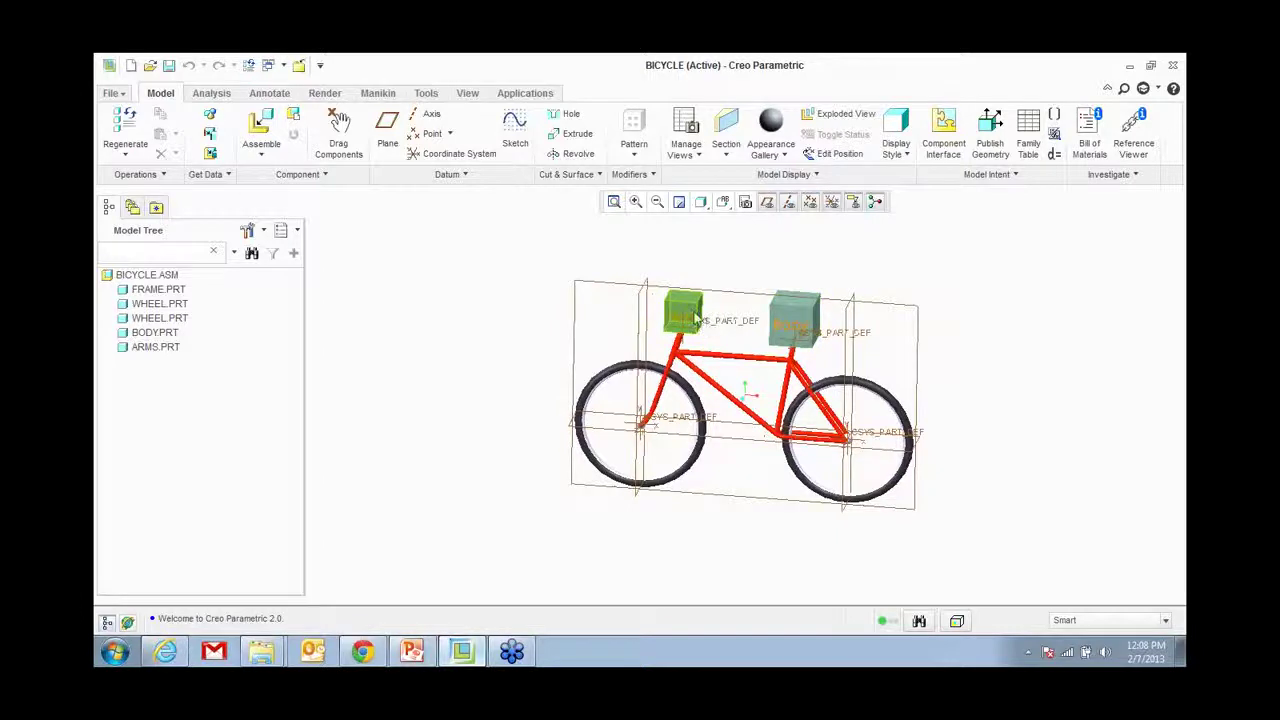
{"action": "left_click", "coordinate": [810, 202]}
{"action": "left_click", "coordinate": [831, 202]}
{"action": "middle_click_drag", "start_coordinate": [787, 239], "coordinate": [773, 255]}
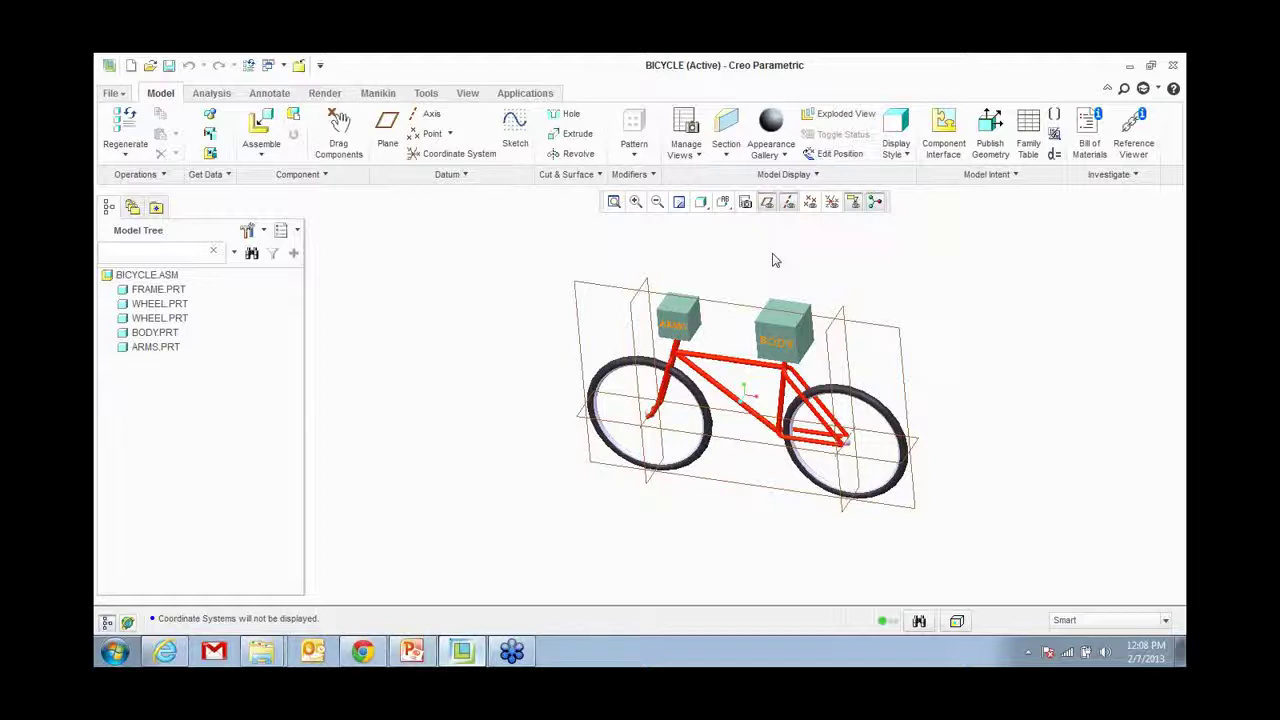
{"action": "middle_click_drag", "start_coordinate": [730, 296], "coordinate": [752, 274]}
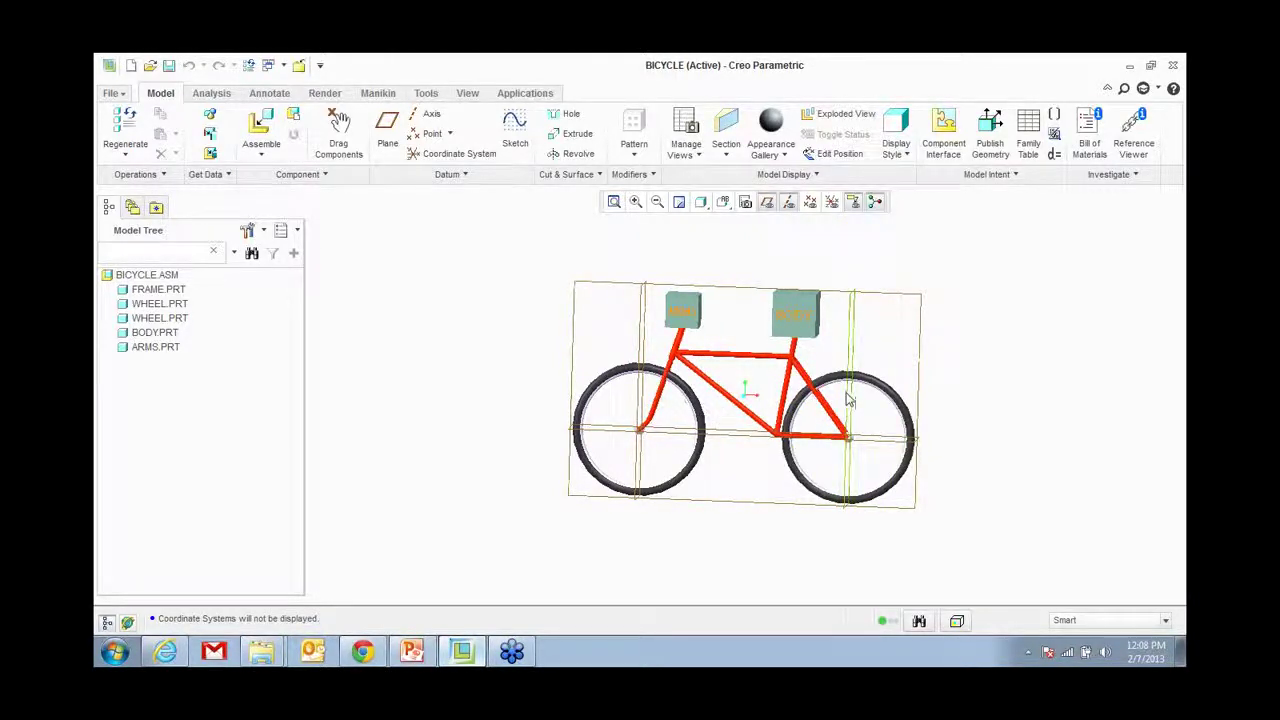
Step: Set the model tree filters to list features along with the assembly's components
{"action": "left_click", "coordinate": [249, 231]}
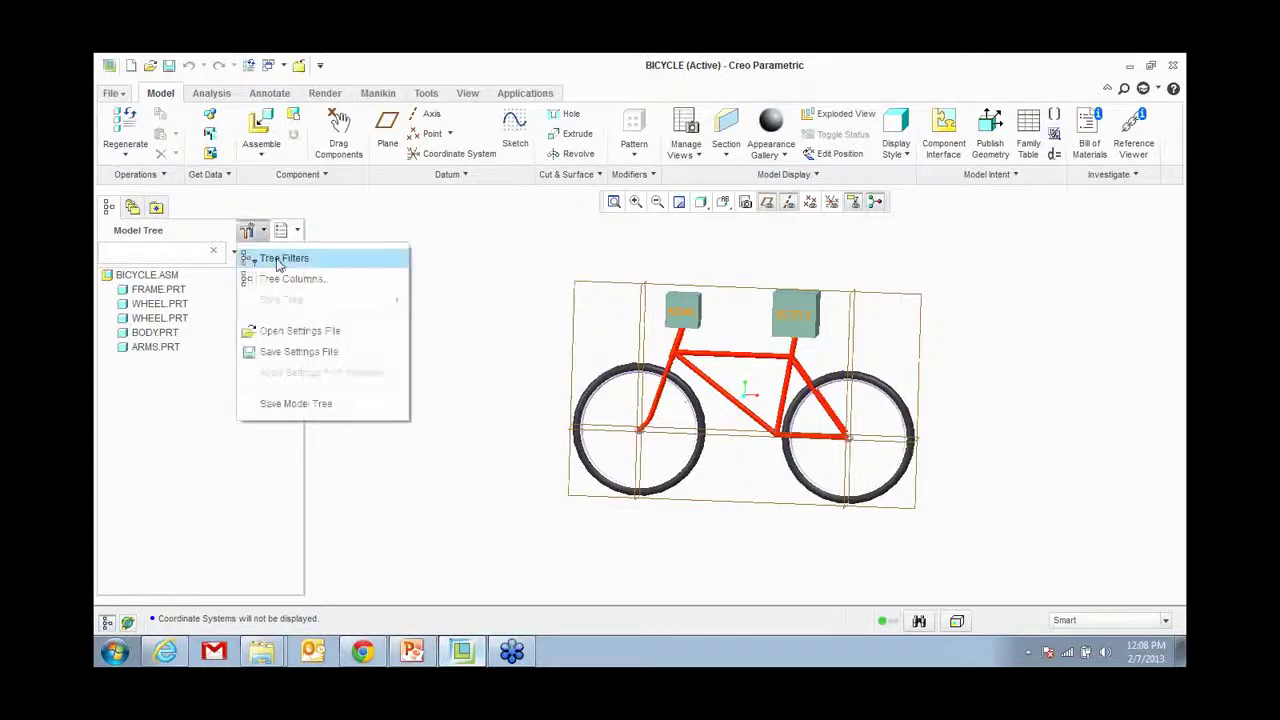
{"action": "left_click", "coordinate": [280, 259]}
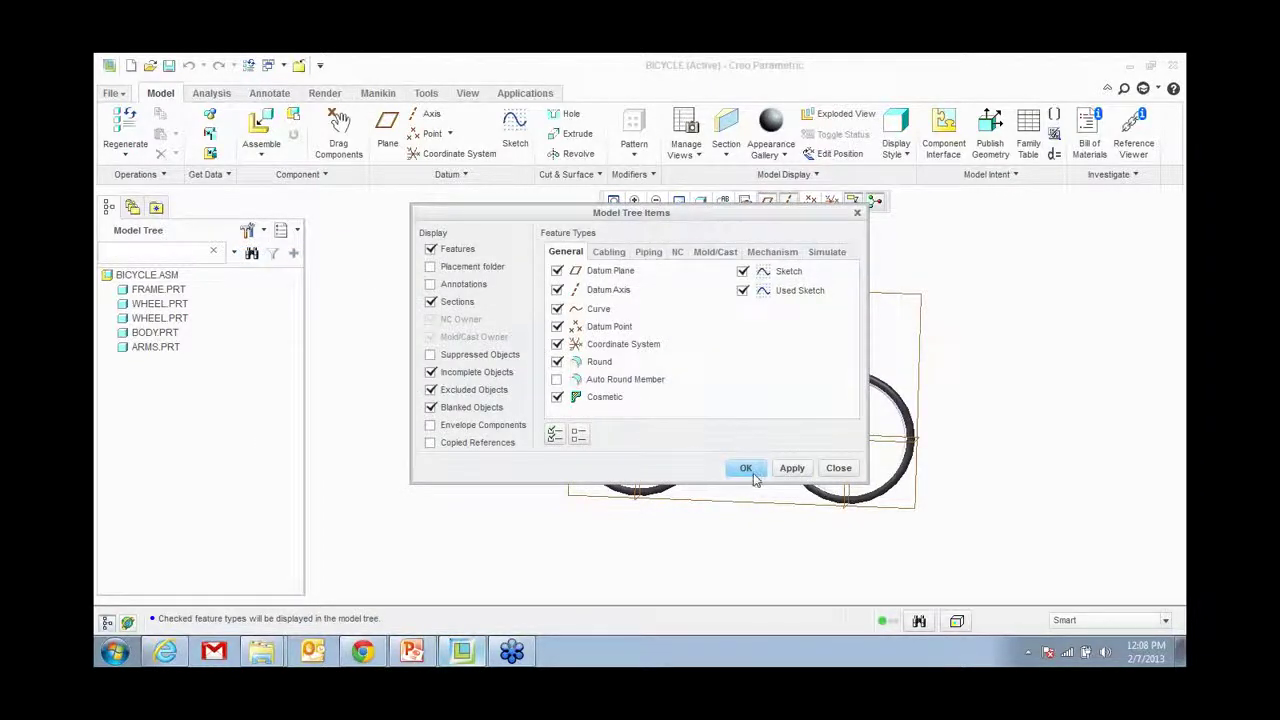
{"action": "left_click", "coordinate": [746, 468]}
Step: Create a datum plane offset 24 from the FRONT datum plane, between the two wheels
{"action": "middle_click_drag", "start_coordinate": [520, 357], "coordinate": [511, 357]}
{"action": "left_click", "coordinate": [387, 128]}
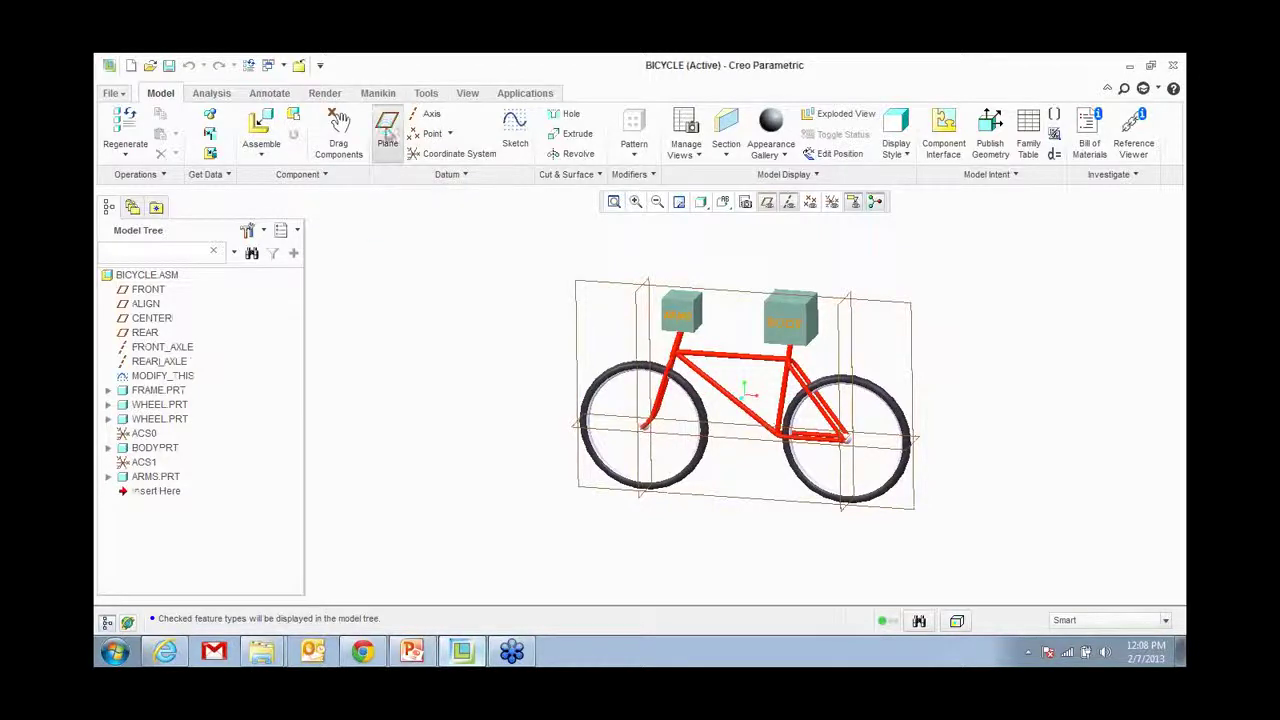
{"action": "left_click", "coordinate": [640, 375]}
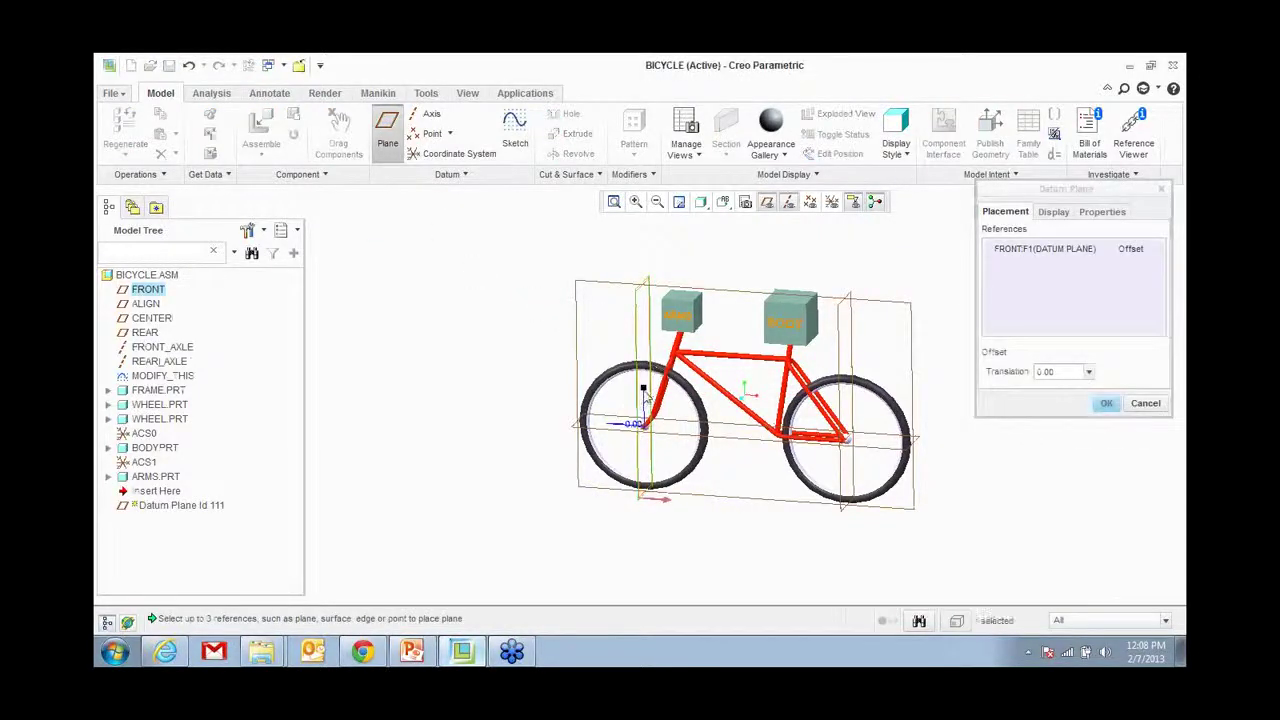
{"action": "left_click", "coordinate": [1066, 372]}
{"action": "type", "text": "24"}
{"action": "key", "text": "Return"}
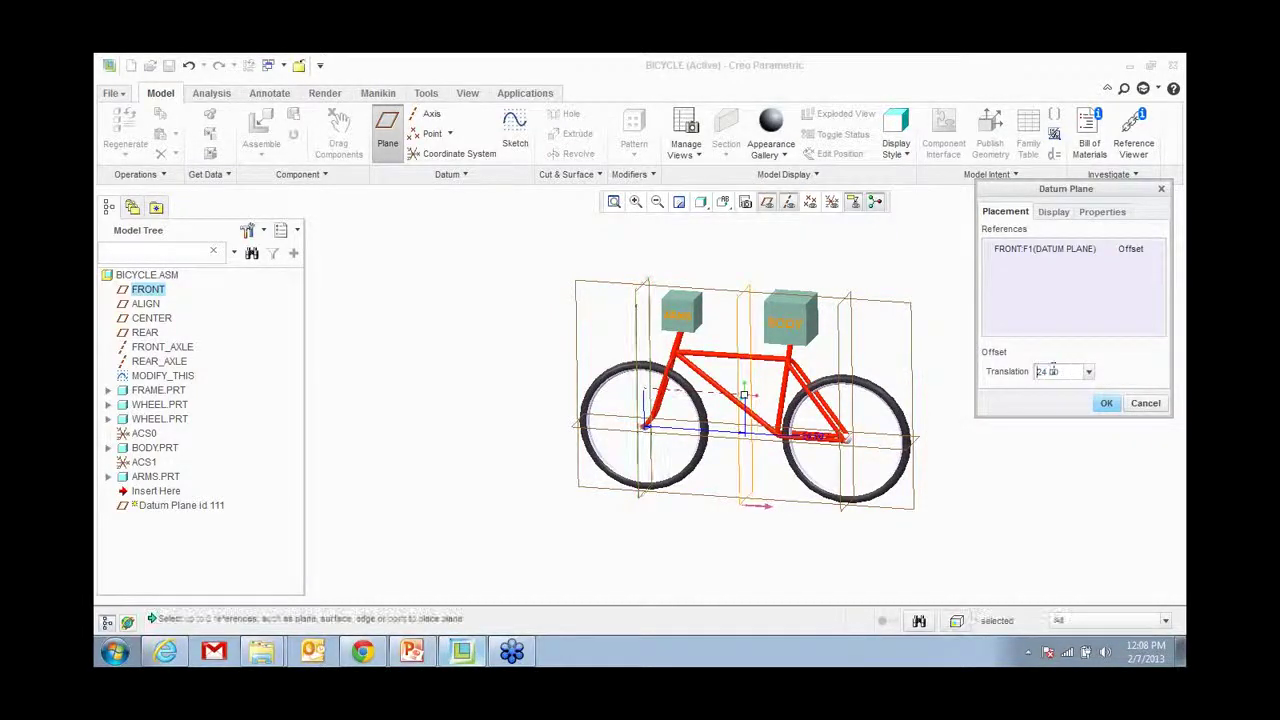
{"action": "left_click", "coordinate": [1107, 404]}
{"action": "middle_click_drag", "start_coordinate": [898, 402], "coordinate": [903, 374]}
{"action": "left_click", "coordinate": [1008, 379]}
{"action": "middle_click_drag", "start_coordinate": [992, 352], "coordinate": [1000, 351]}
Step: Compute the mass properties of the bicycle assembly's solid geometry using the default coordinate system
{"action": "left_click", "coordinate": [222, 98]}
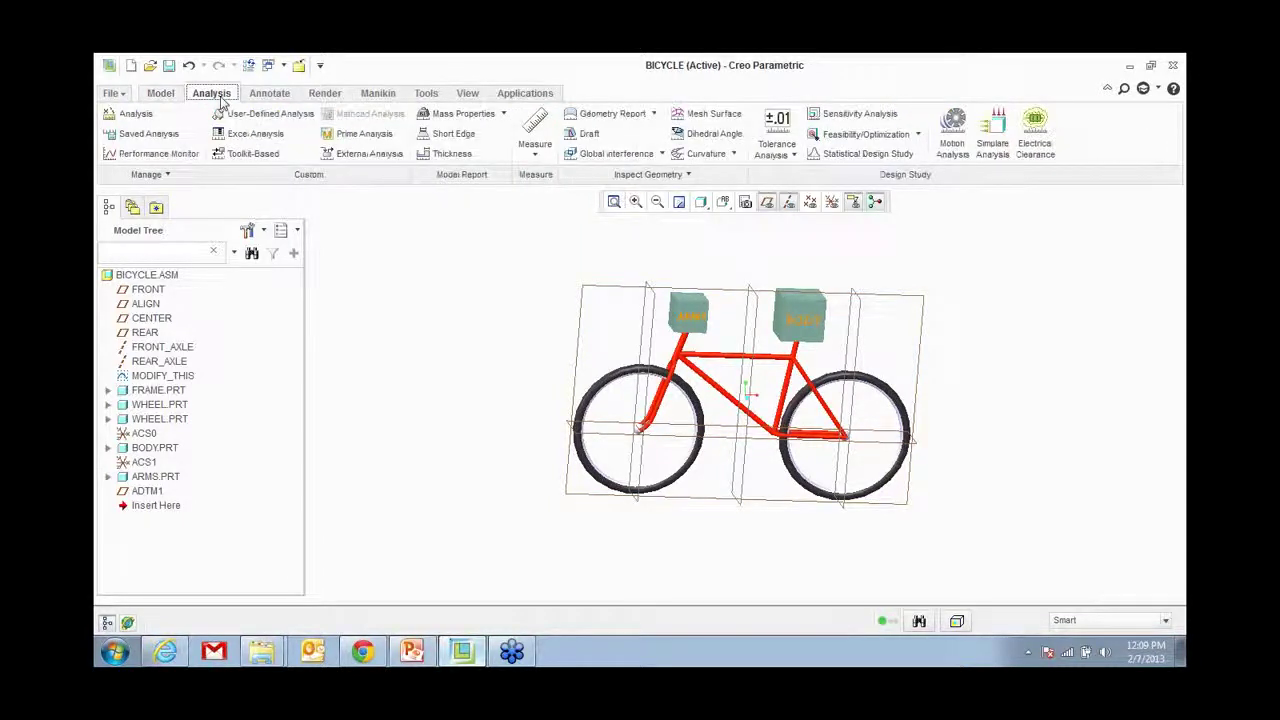
{"action": "left_click", "coordinate": [441, 115]}
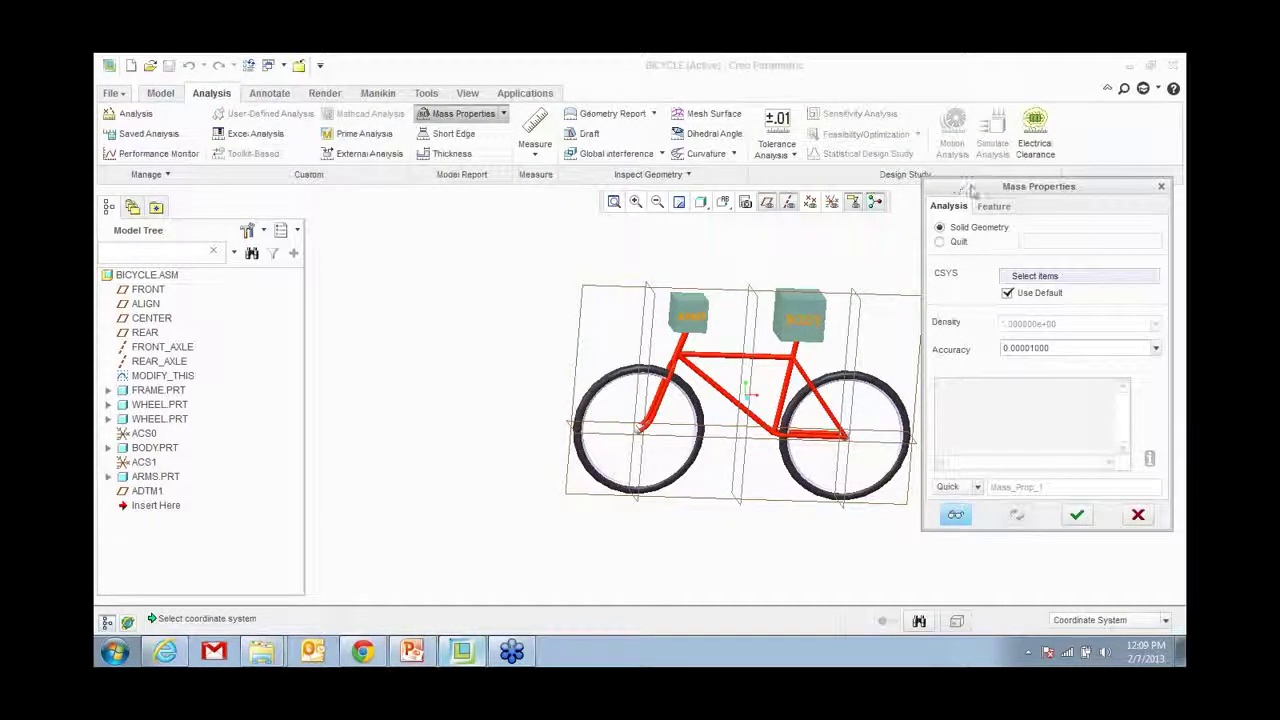
{"action": "left_click", "coordinate": [931, 443]}
{"action": "middle_click_drag", "start_coordinate": [769, 371], "coordinate": [753, 353]}
{"action": "scroll", "coordinate": [760, 337], "scroll_direction": "up", "scroll_amount": 3}
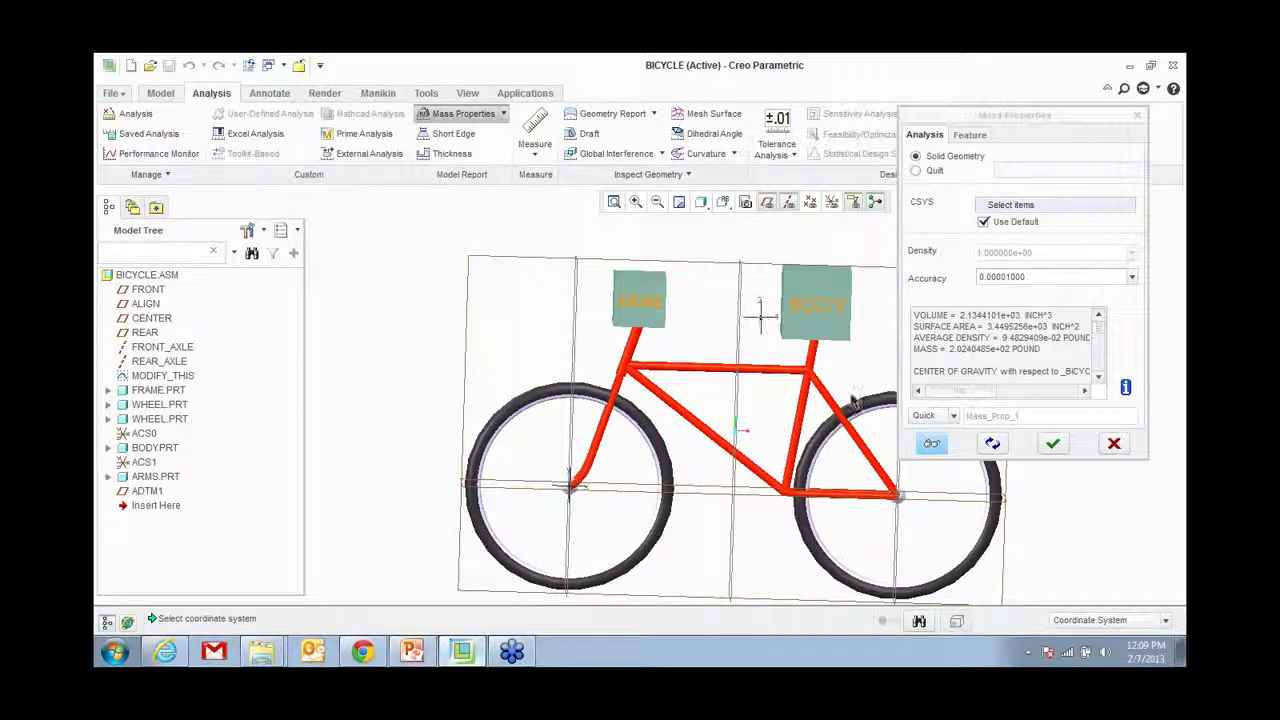
Step: Save the mass properties analysis as a feature that also creates the PNT_COG datum point at the center of gravity
{"action": "left_click", "coordinate": [954, 417]}
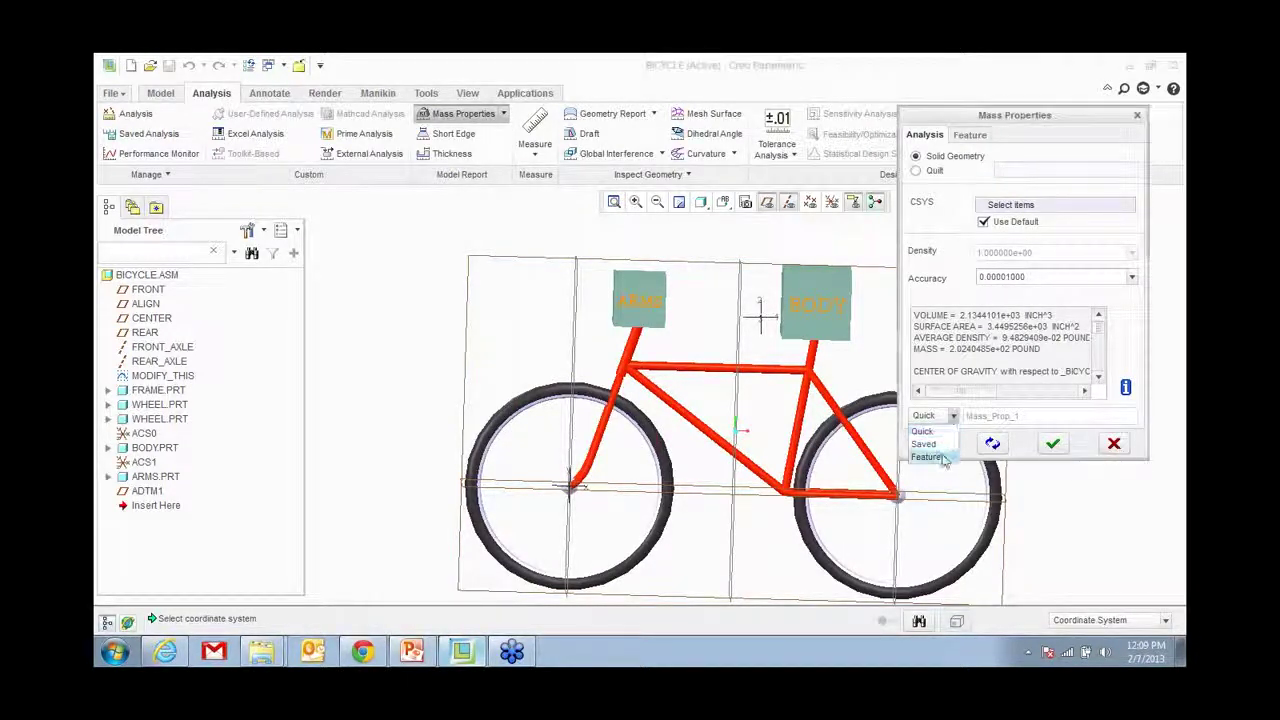
{"action": "left_click", "coordinate": [938, 456]}
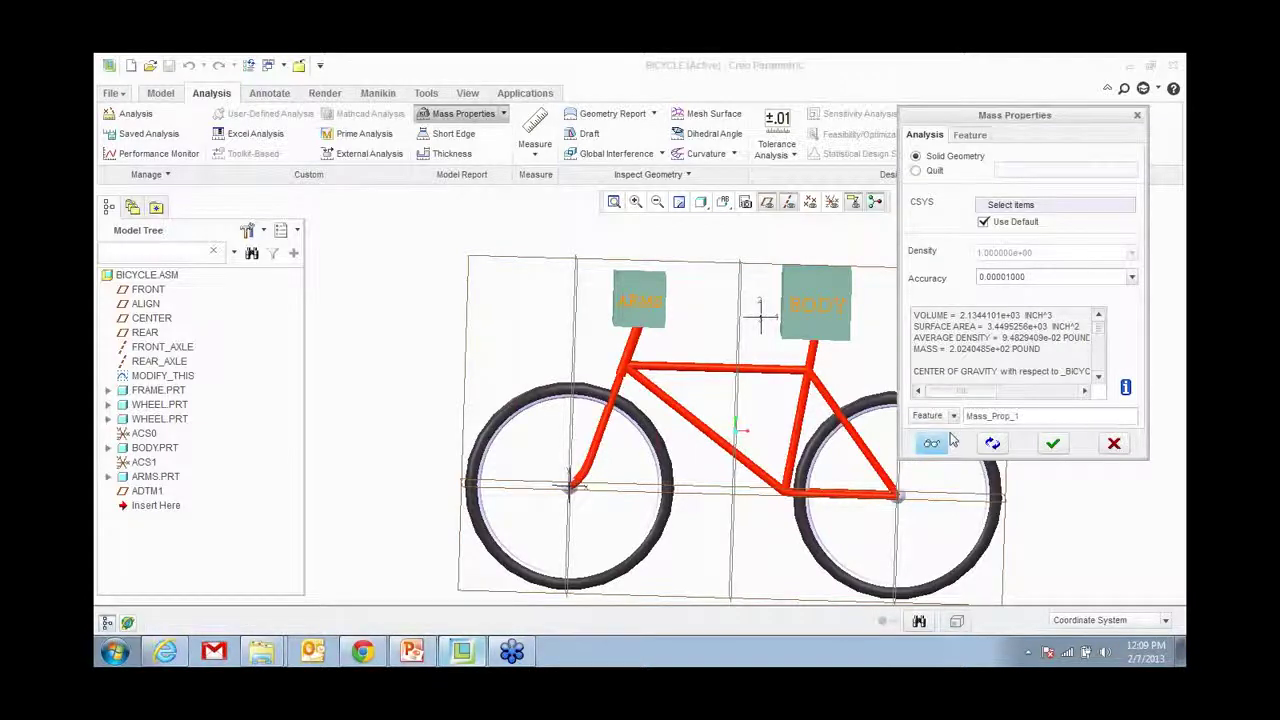
{"action": "left_click", "coordinate": [969, 136]}
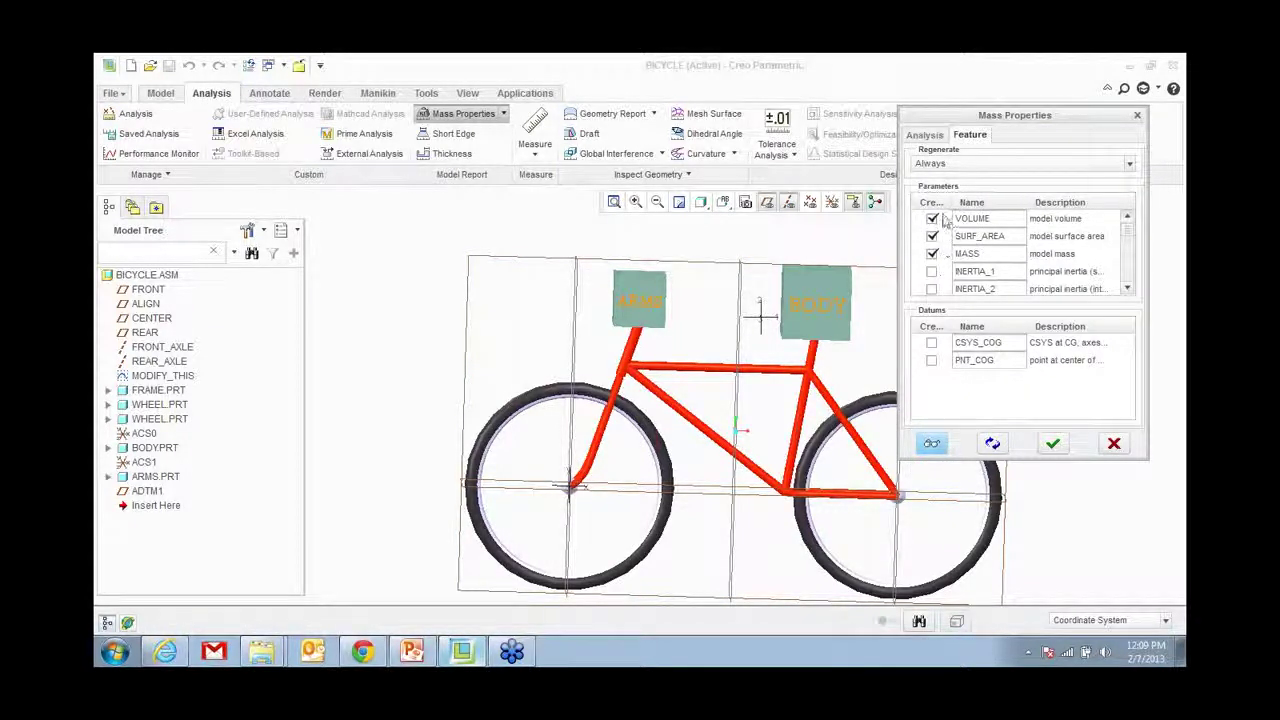
{"action": "left_click", "coordinate": [931, 362]}
{"action": "left_click", "coordinate": [1052, 443]}
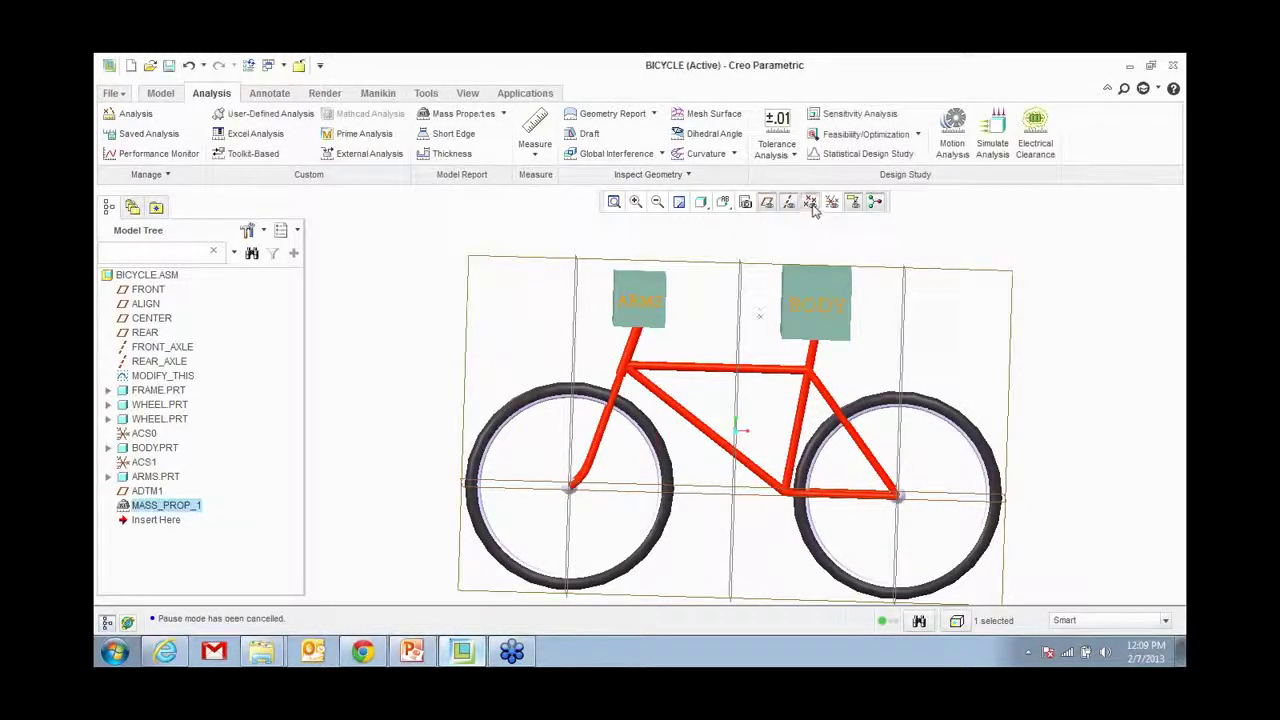
Step: Display the datum points together with their point tags in the bicycle assembly
{"action": "left_click", "coordinate": [467, 93]}
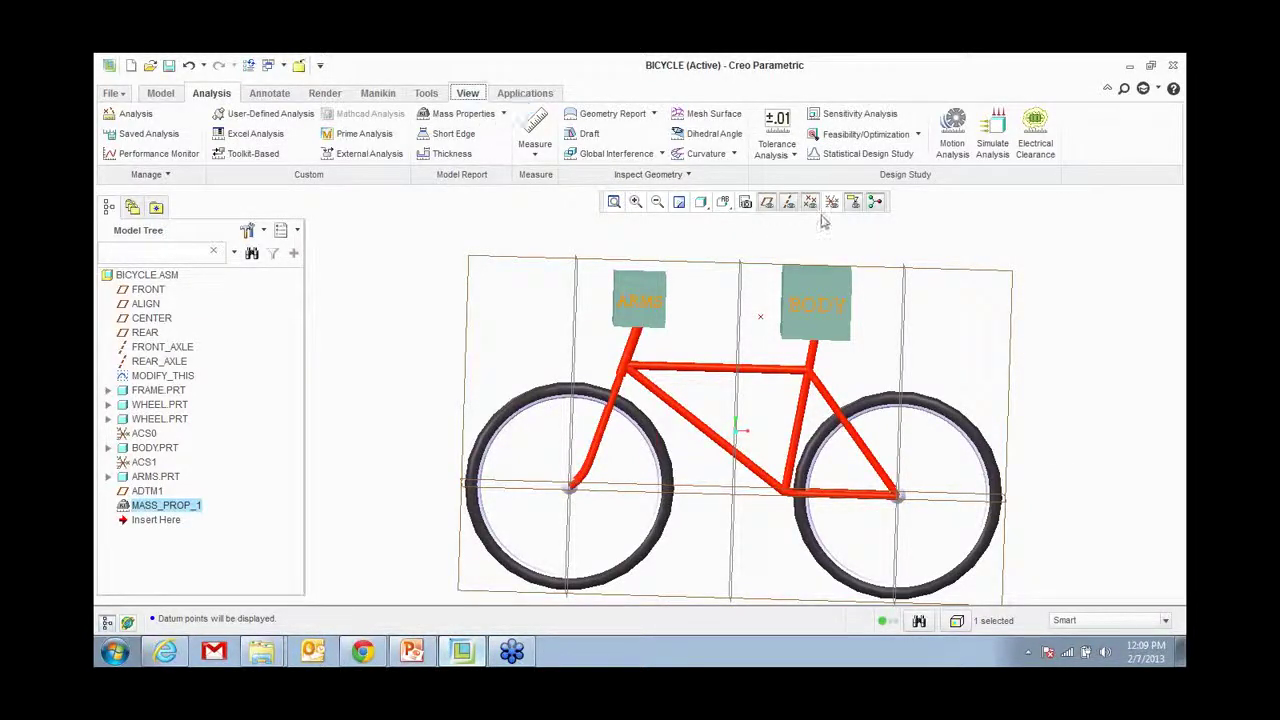
{"action": "left_click", "coordinate": [784, 150]}
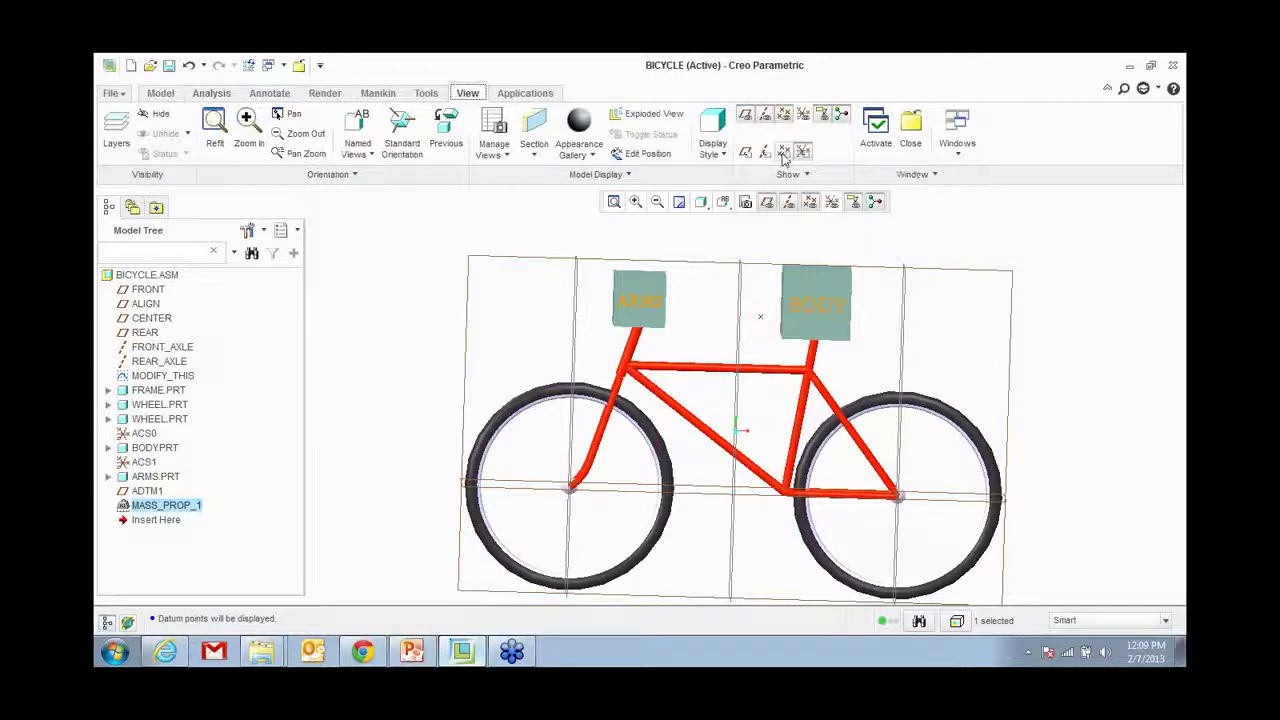
{"action": "left_click", "coordinate": [172, 96]}
{"action": "middle_click_drag", "start_coordinate": [700, 346], "coordinate": [758, 332]}
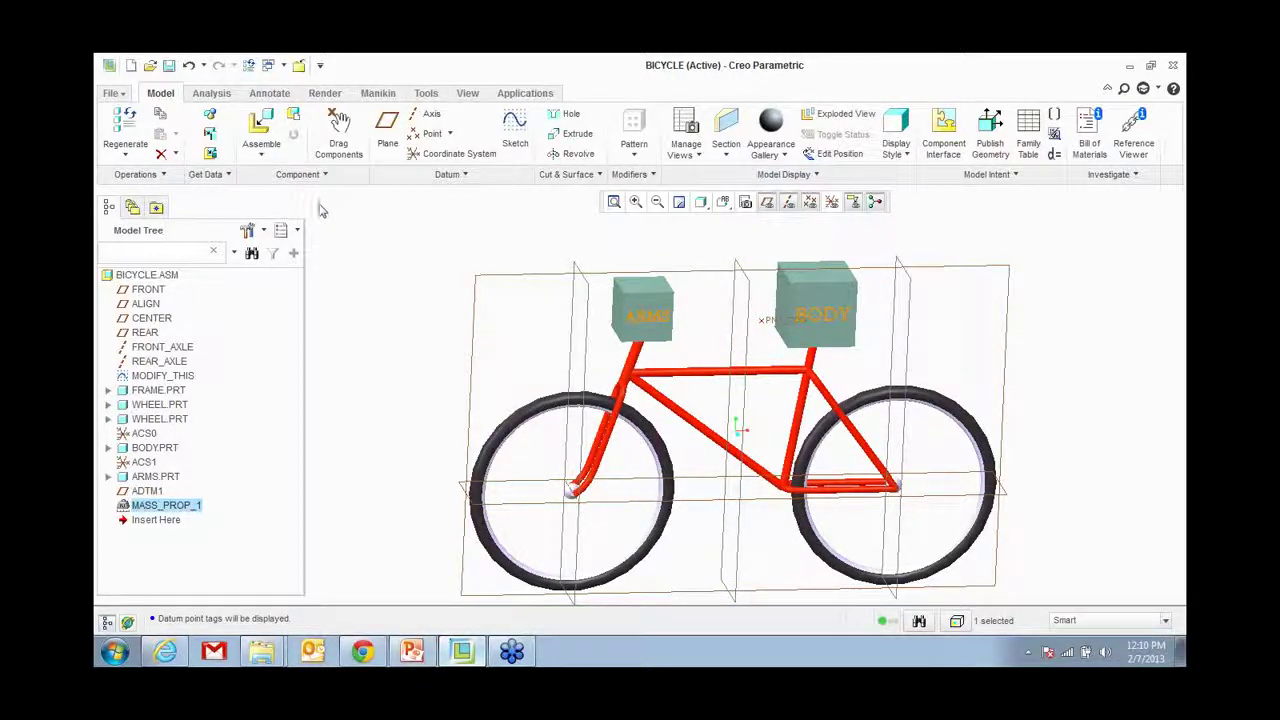
Step: Measure the distance from the PNT_COG center-of-gravity point to the ADTM1 datum plane
{"action": "left_click", "coordinate": [211, 94]}
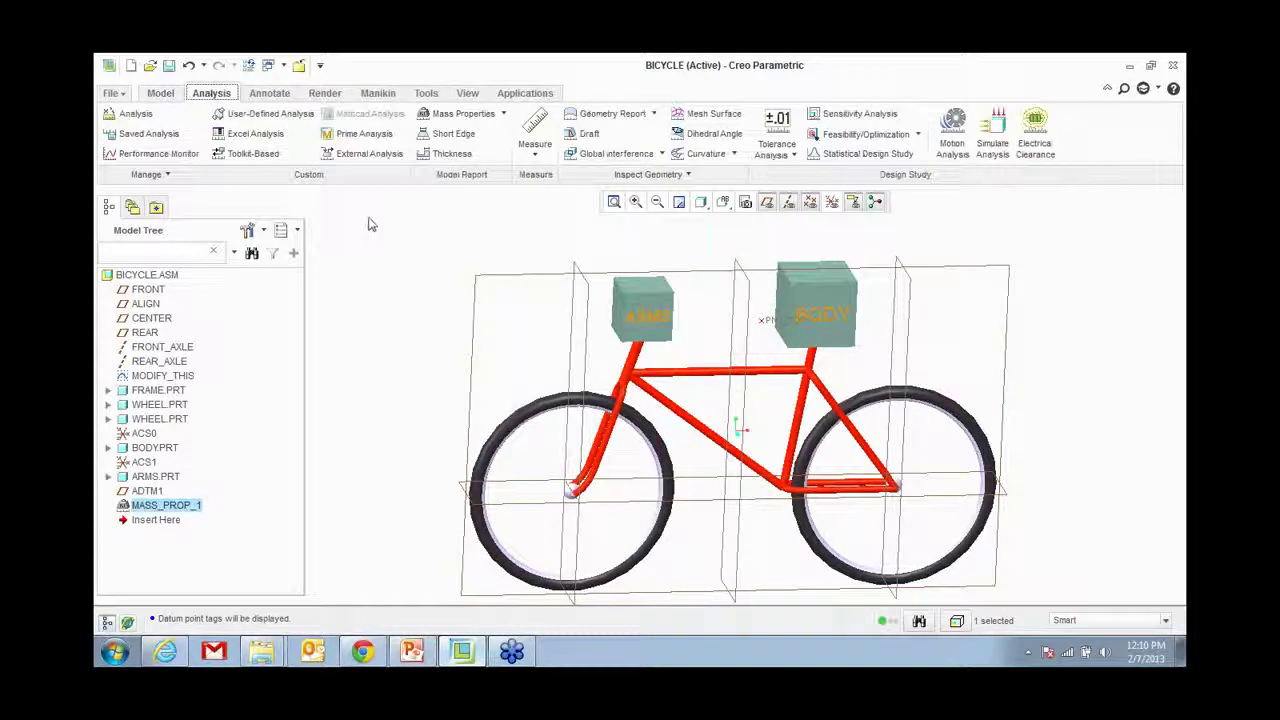
{"action": "left_click", "coordinate": [534, 145]}
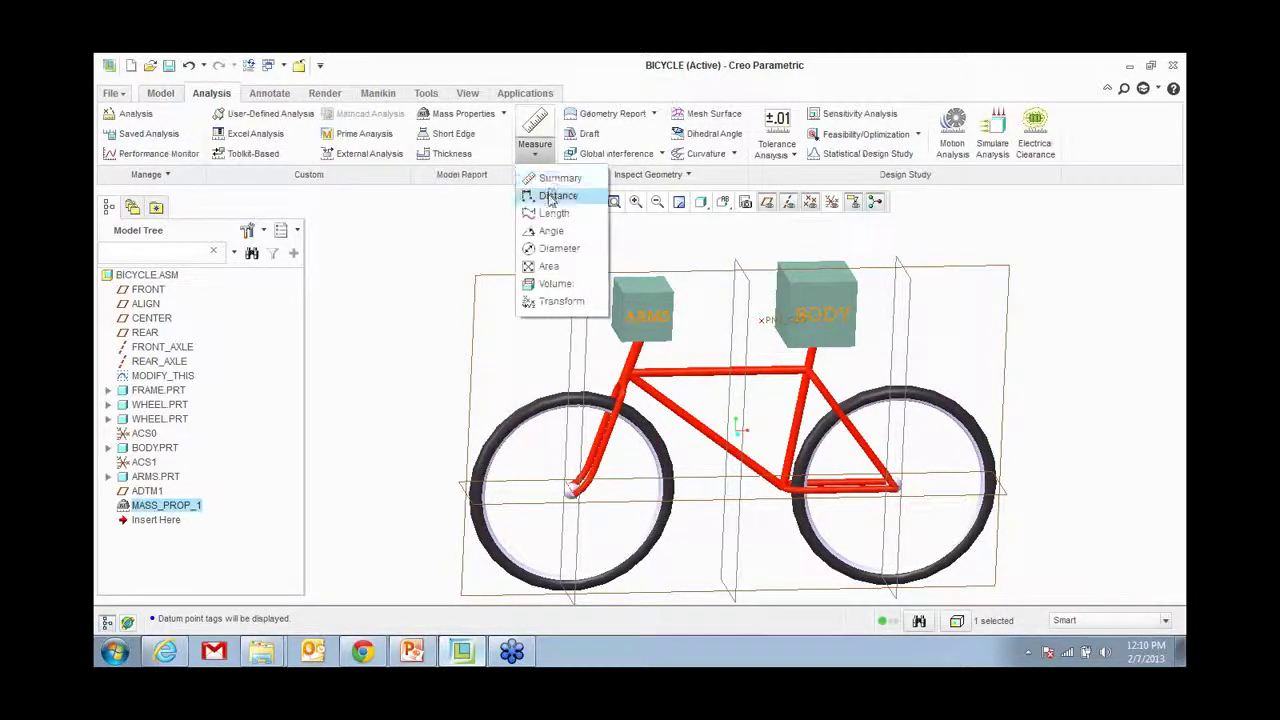
{"action": "left_click", "coordinate": [552, 196]}
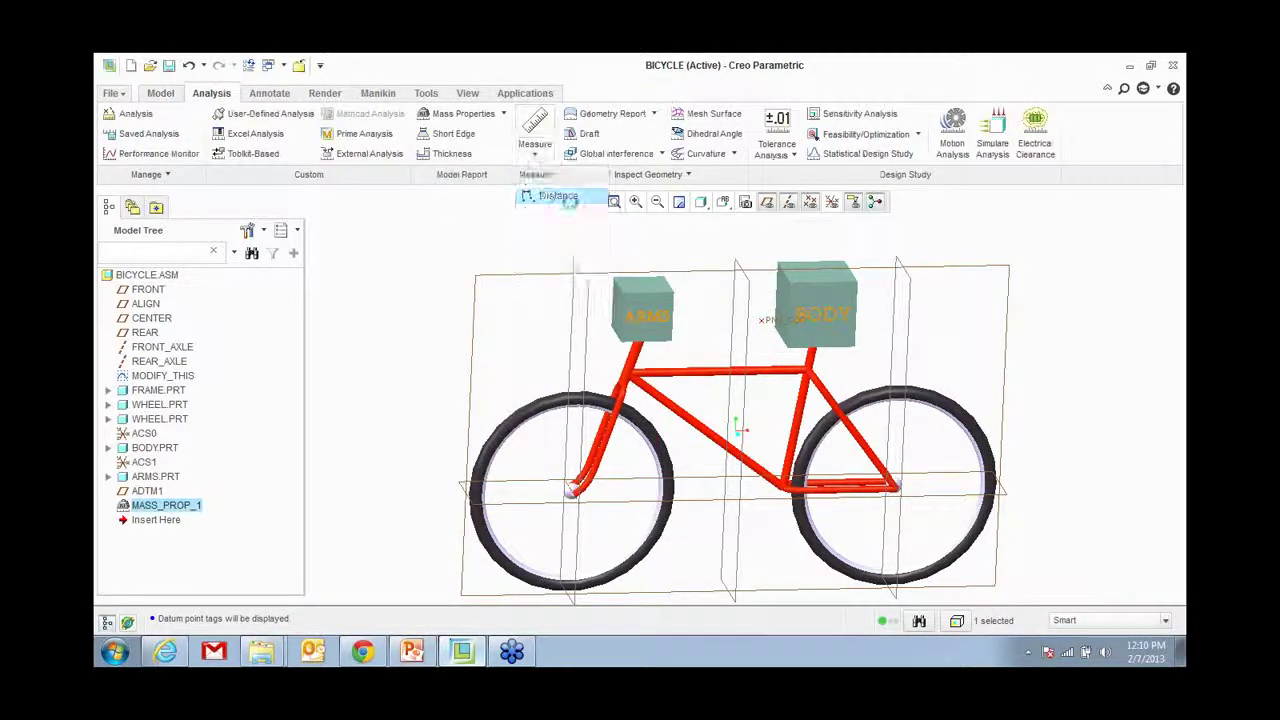
{"action": "left_click", "coordinate": [763, 326]}
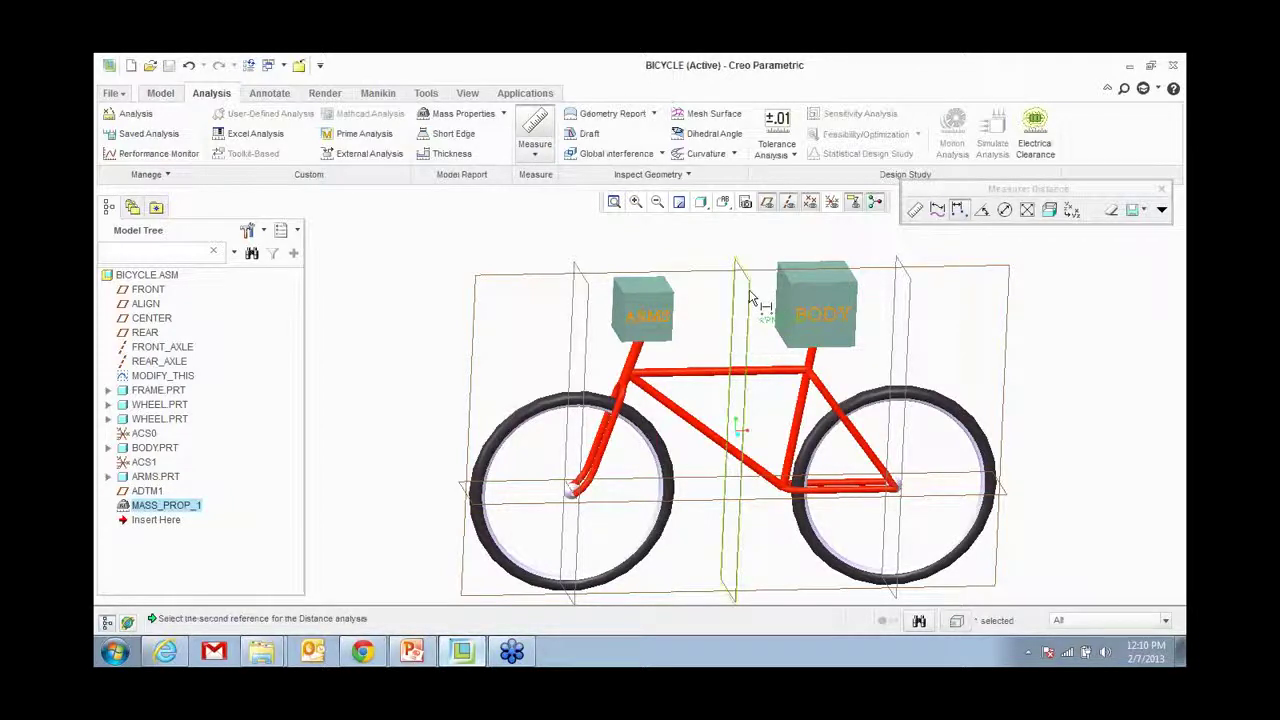
{"action": "left_click", "coordinate": [752, 297]}
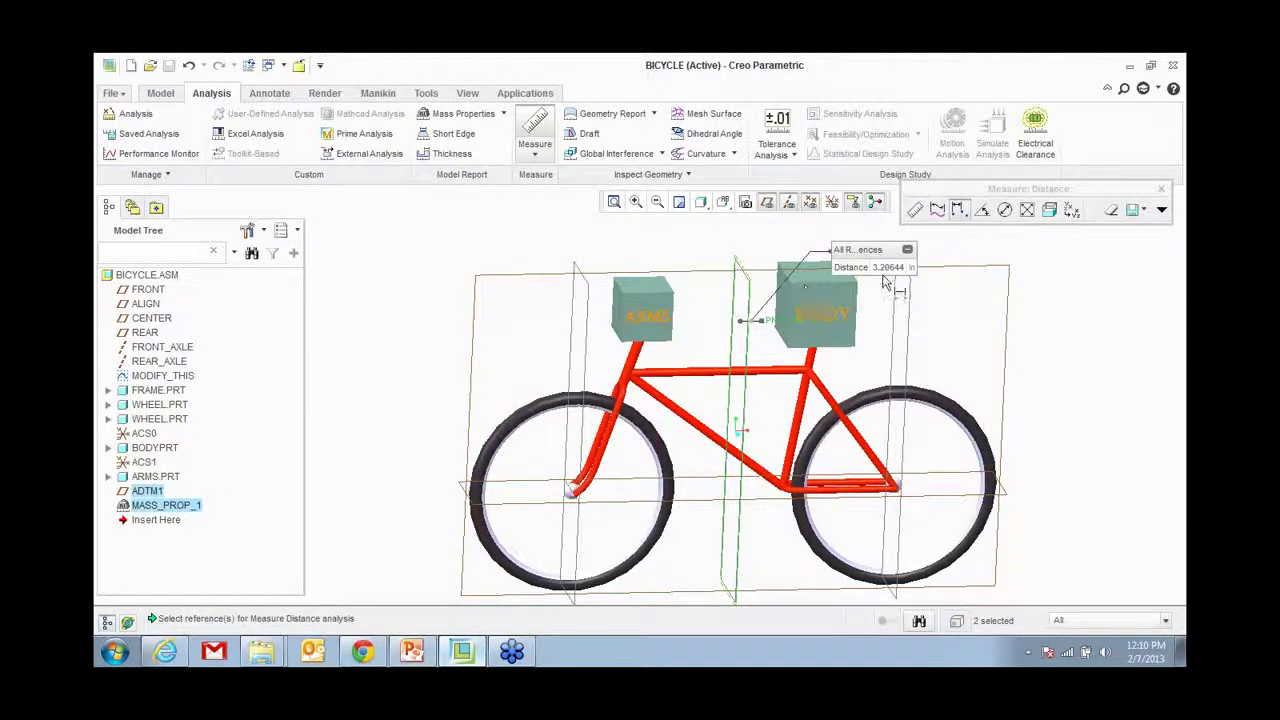
{"action": "left_click_drag", "start_coordinate": [971, 193], "coordinate": [897, 146]}
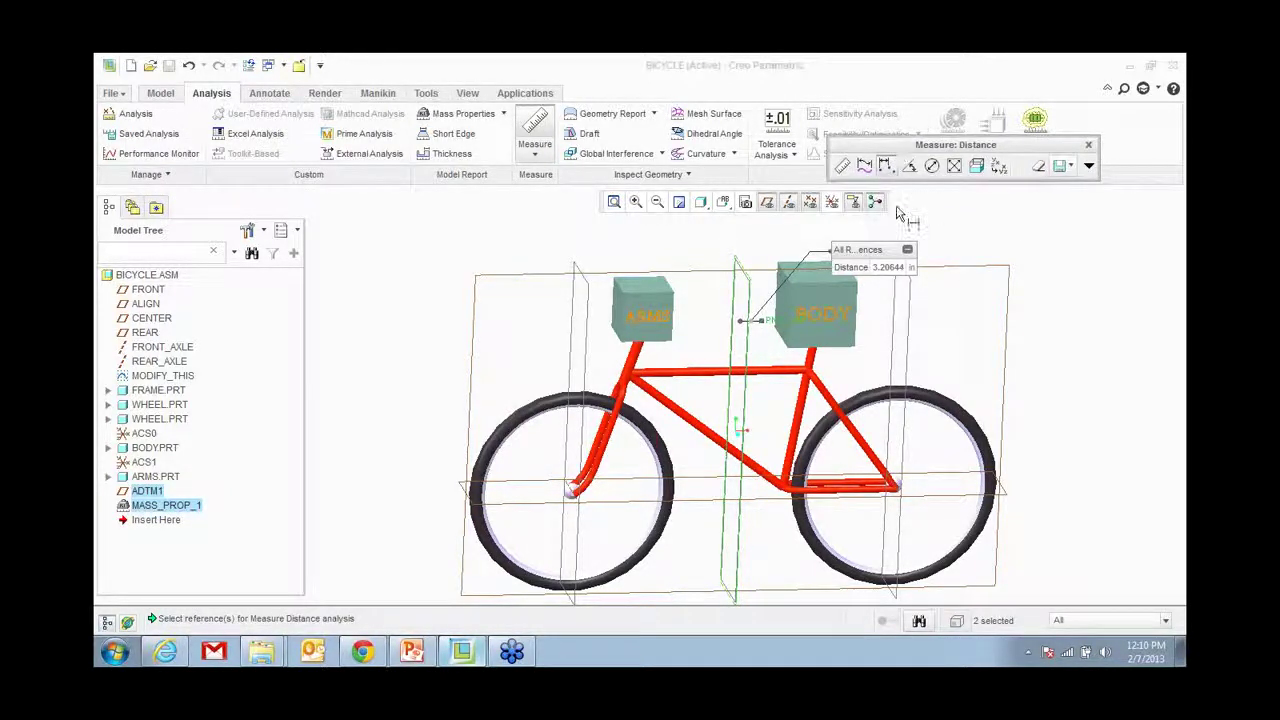
Step: Expand the setup and results of the distance measurement and enable Show Feature Tab in its options
{"action": "left_click", "coordinate": [1088, 168]}
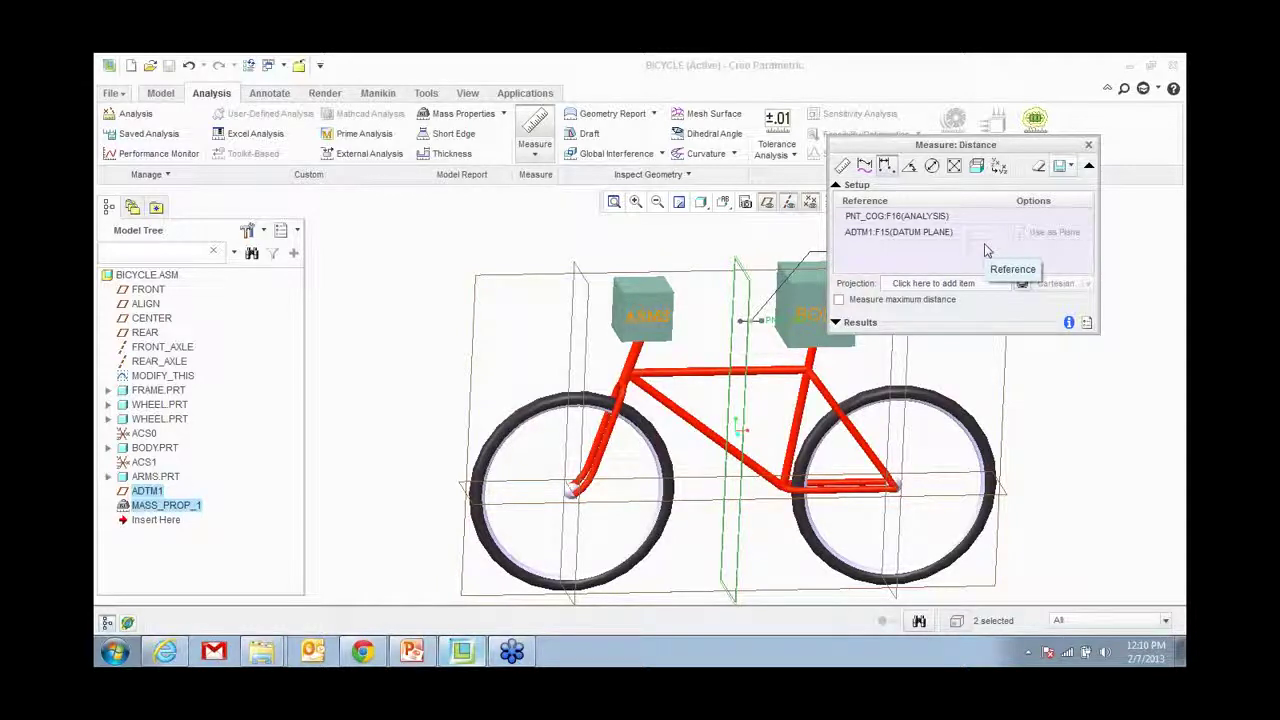
{"action": "left_click", "coordinate": [835, 323]}
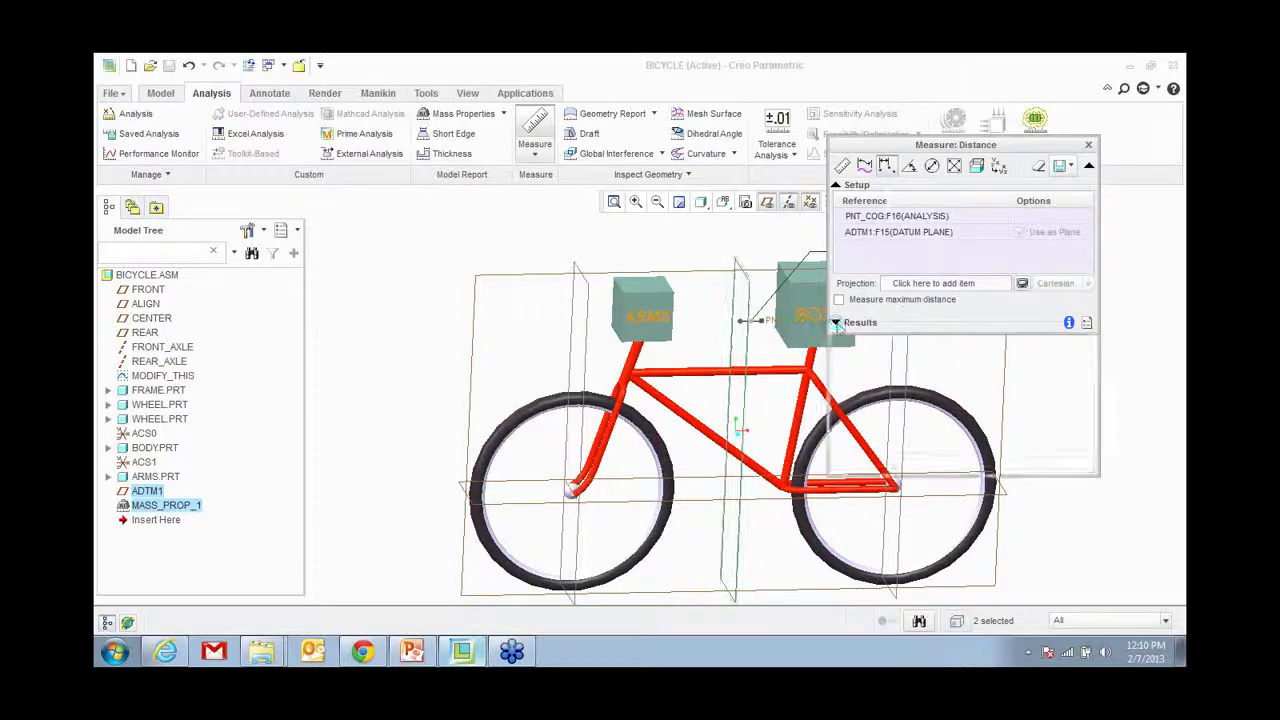
{"action": "left_click", "coordinate": [1086, 322]}
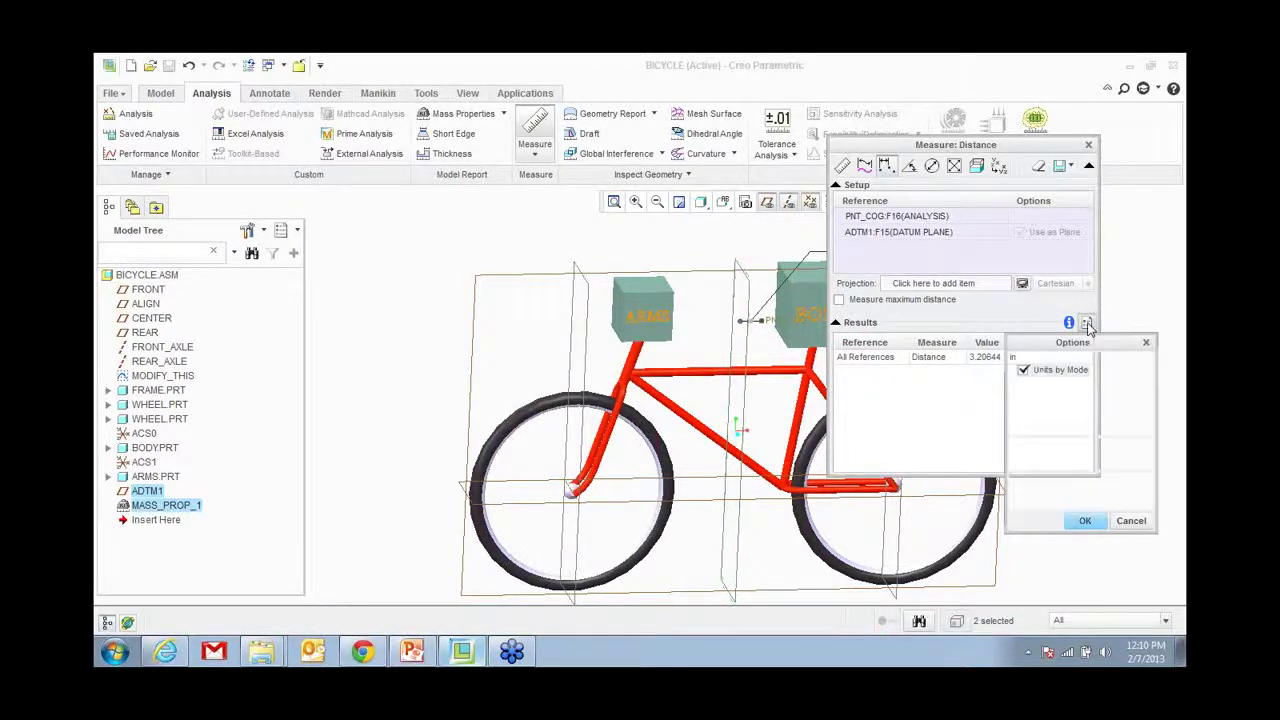
{"action": "left_click_drag", "start_coordinate": [1062, 349], "coordinate": [1008, 267]}
{"action": "left_click", "coordinate": [970, 376]}
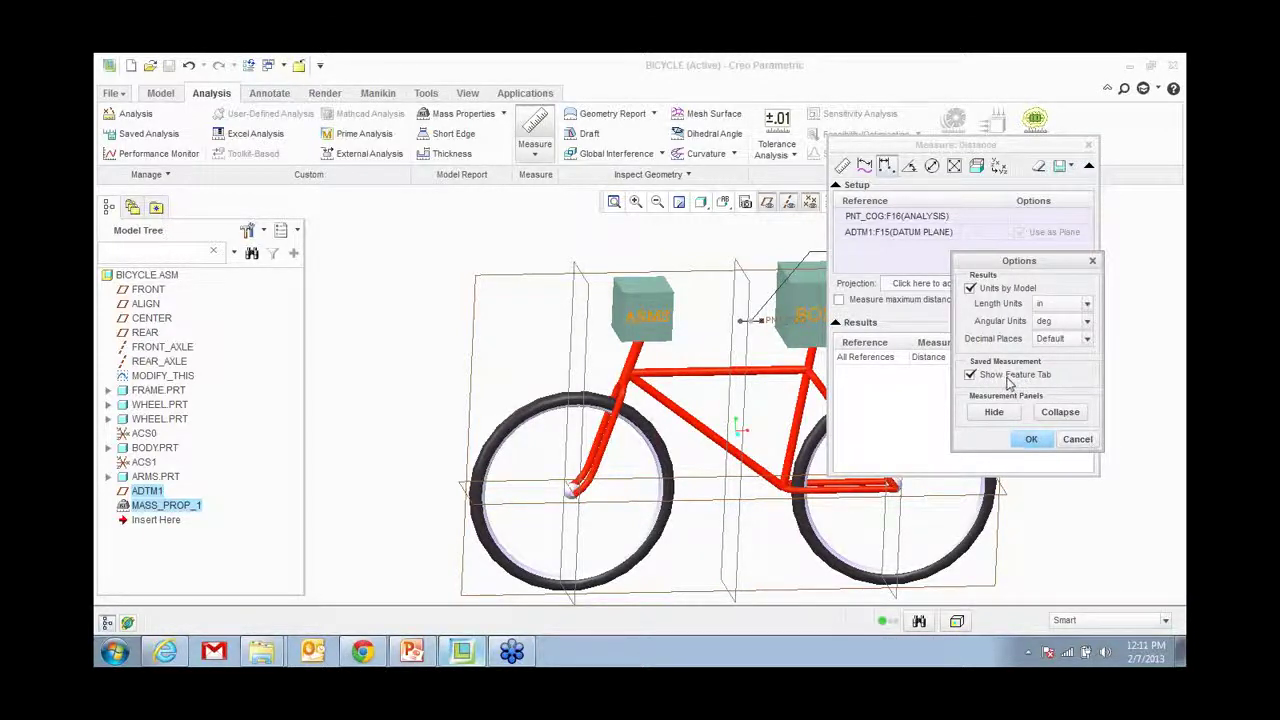
{"action": "left_click", "coordinate": [1031, 441]}
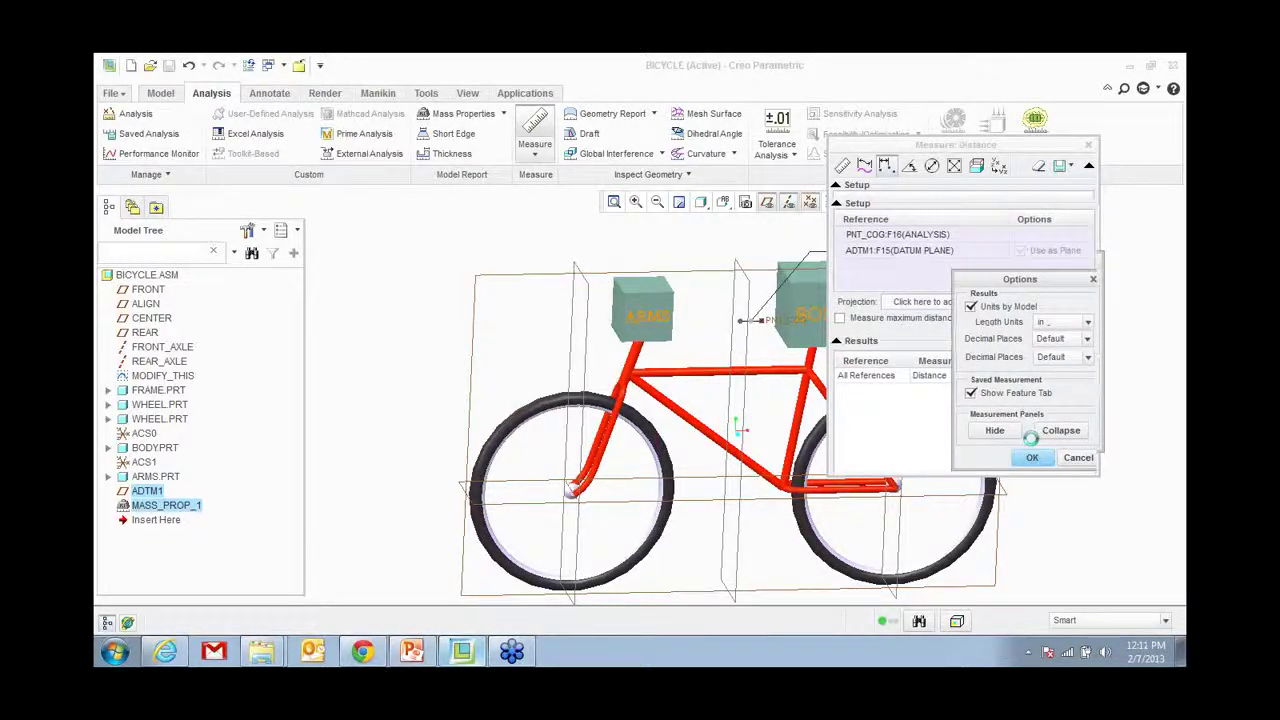
Step: Save the distance measurement as a feature with its DISTANCE parameter, and close the Measure tool
{"action": "left_click", "coordinate": [958, 190]}
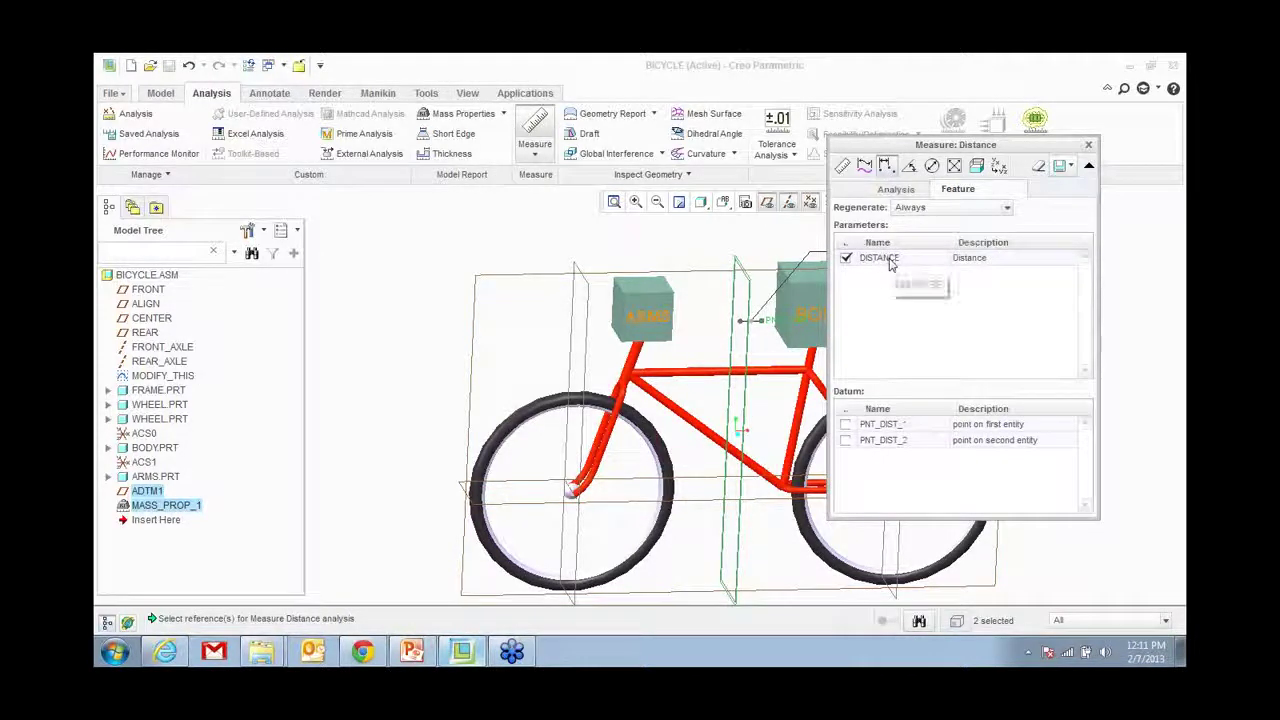
{"action": "left_click", "coordinate": [888, 259]}
{"action": "right_click", "coordinate": [890, 262]}
{"action": "left_click", "coordinate": [924, 319]}
{"action": "left_click", "coordinate": [1066, 168]}
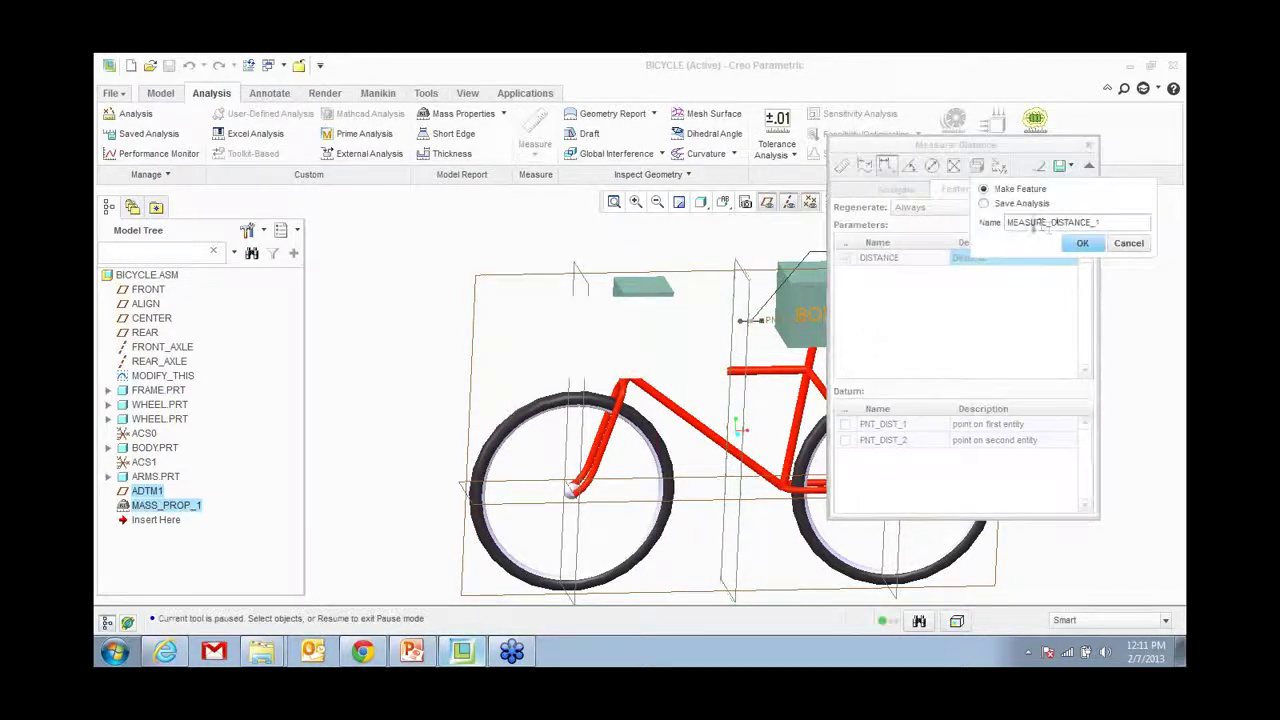
{"action": "left_click", "coordinate": [1082, 245]}
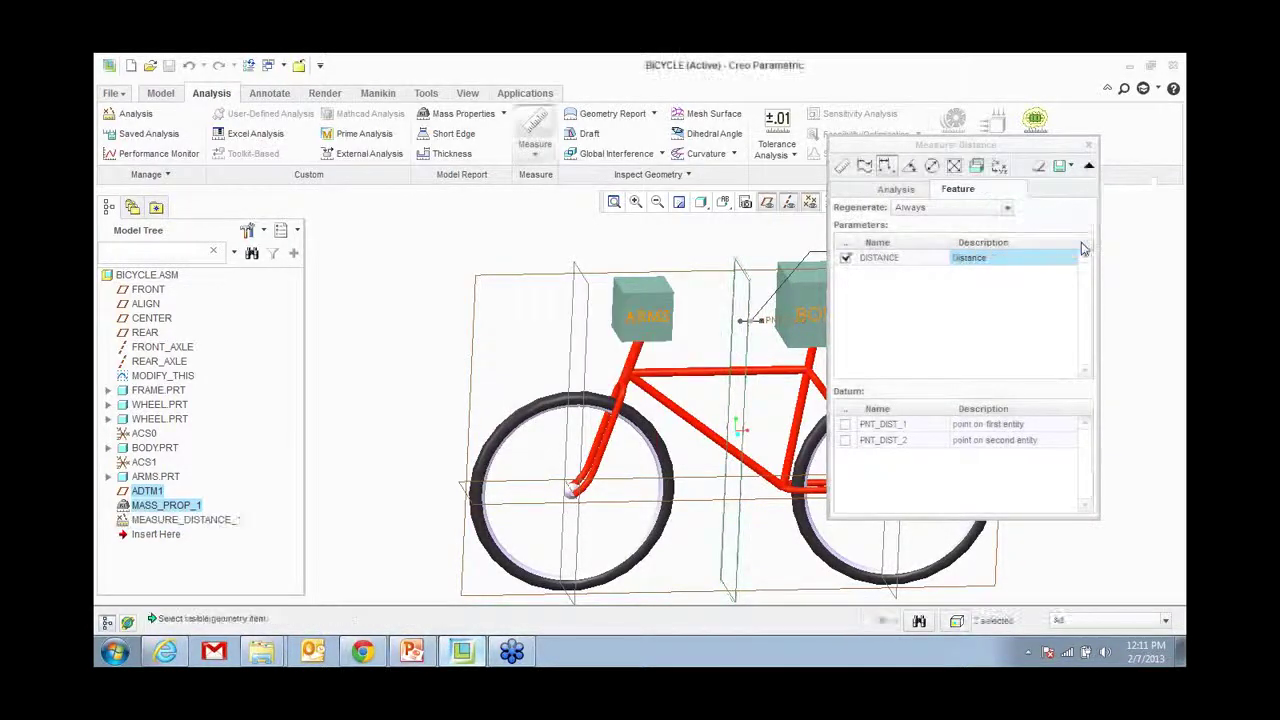
{"action": "left_click", "coordinate": [1091, 148]}
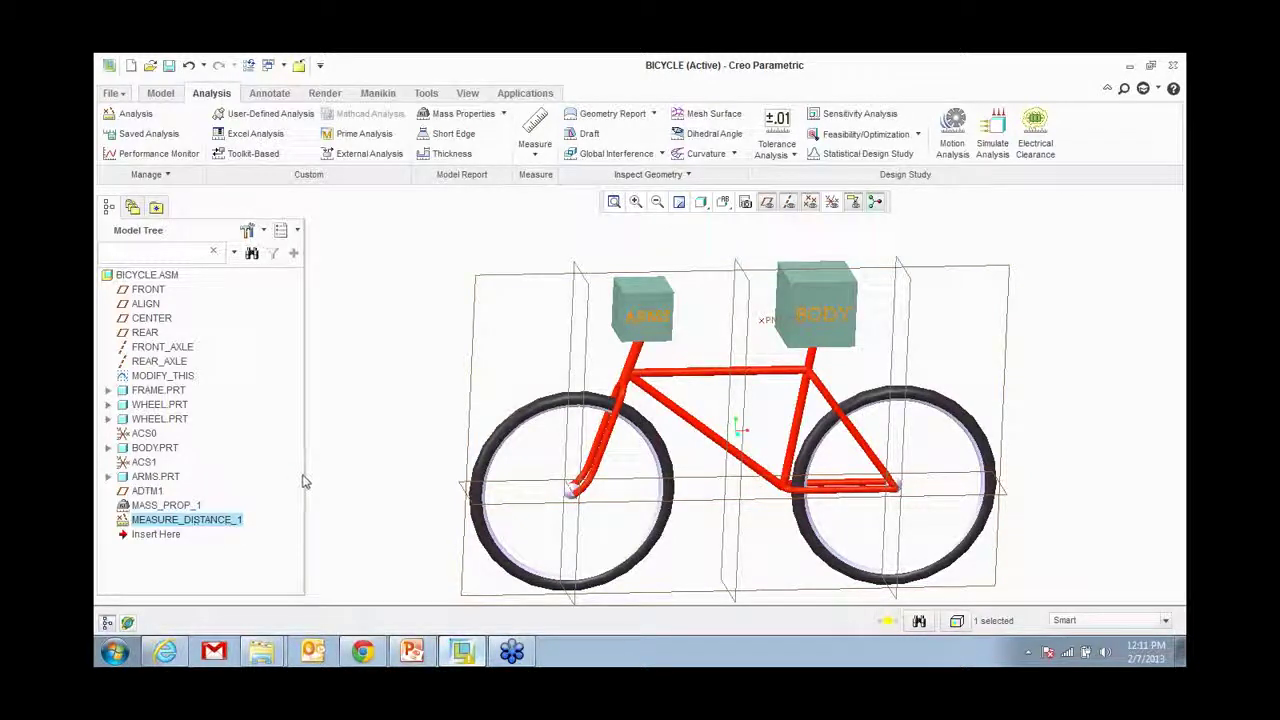
Step: Widen the model tree and add a column for the feature parameter DISTANCE
{"action": "left_click_drag", "start_coordinate": [306, 475], "coordinate": [388, 481]}
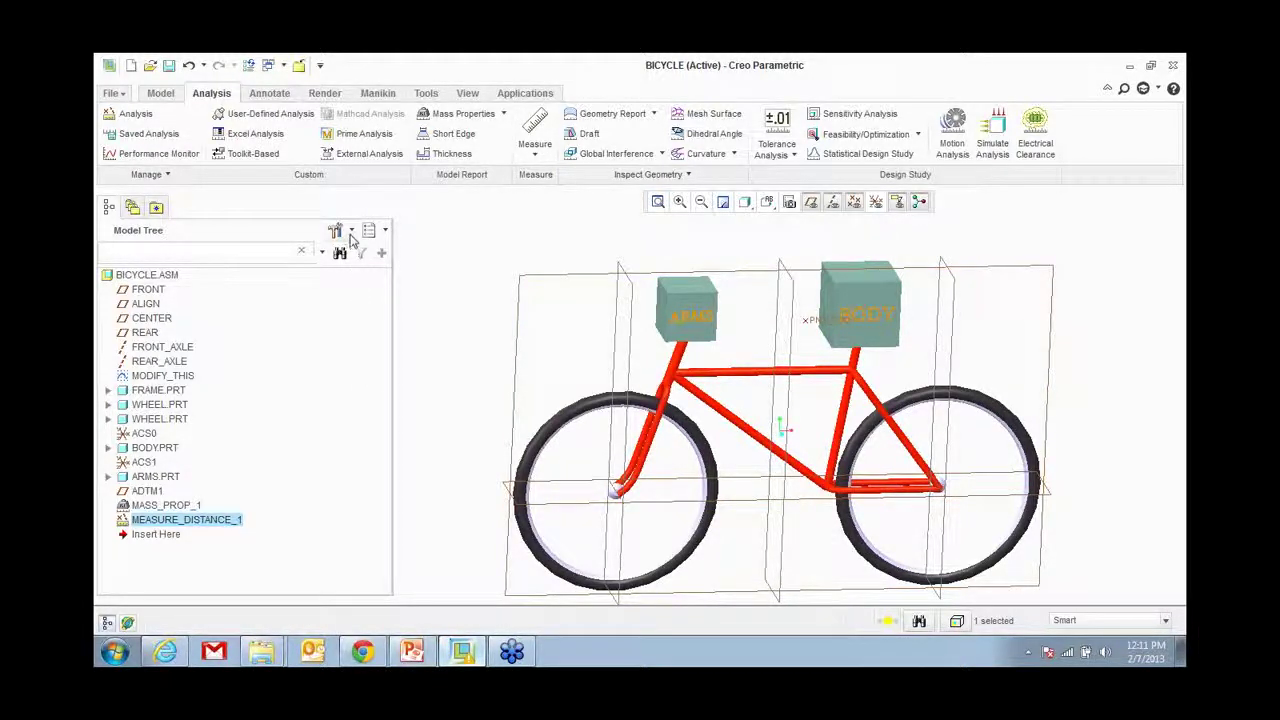
{"action": "left_click", "coordinate": [351, 232]}
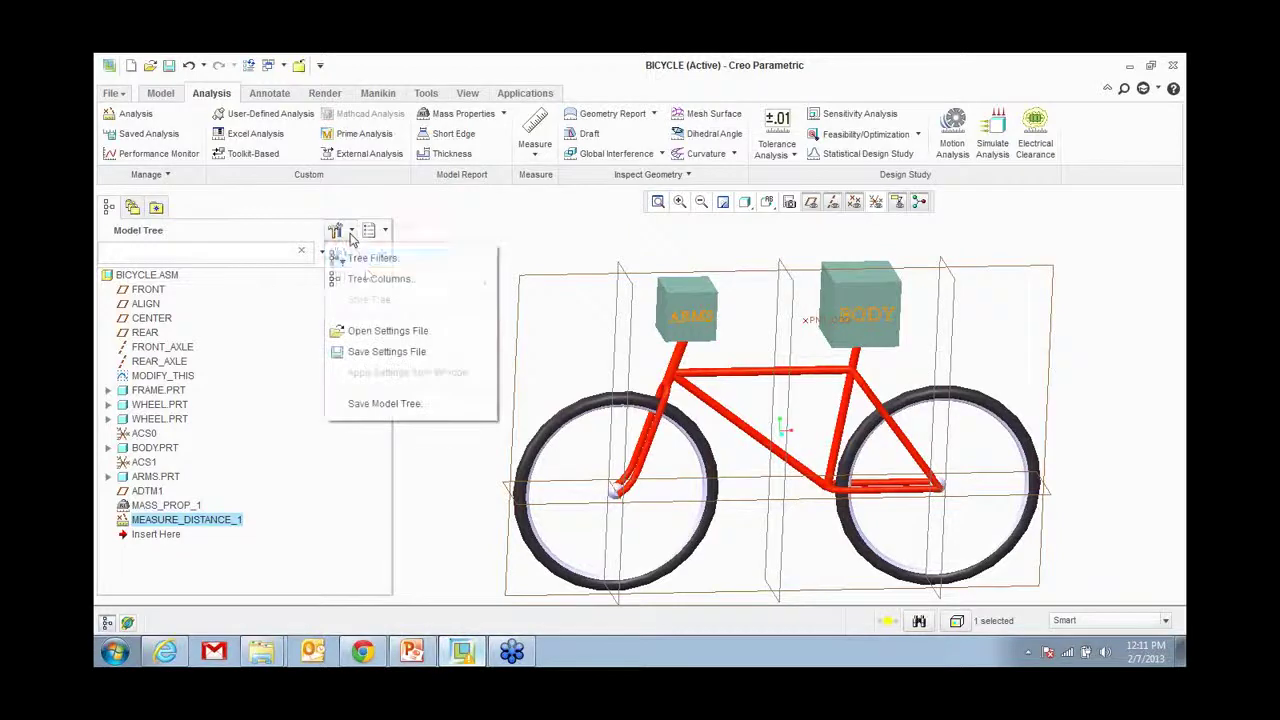
{"action": "left_click", "coordinate": [376, 280]}
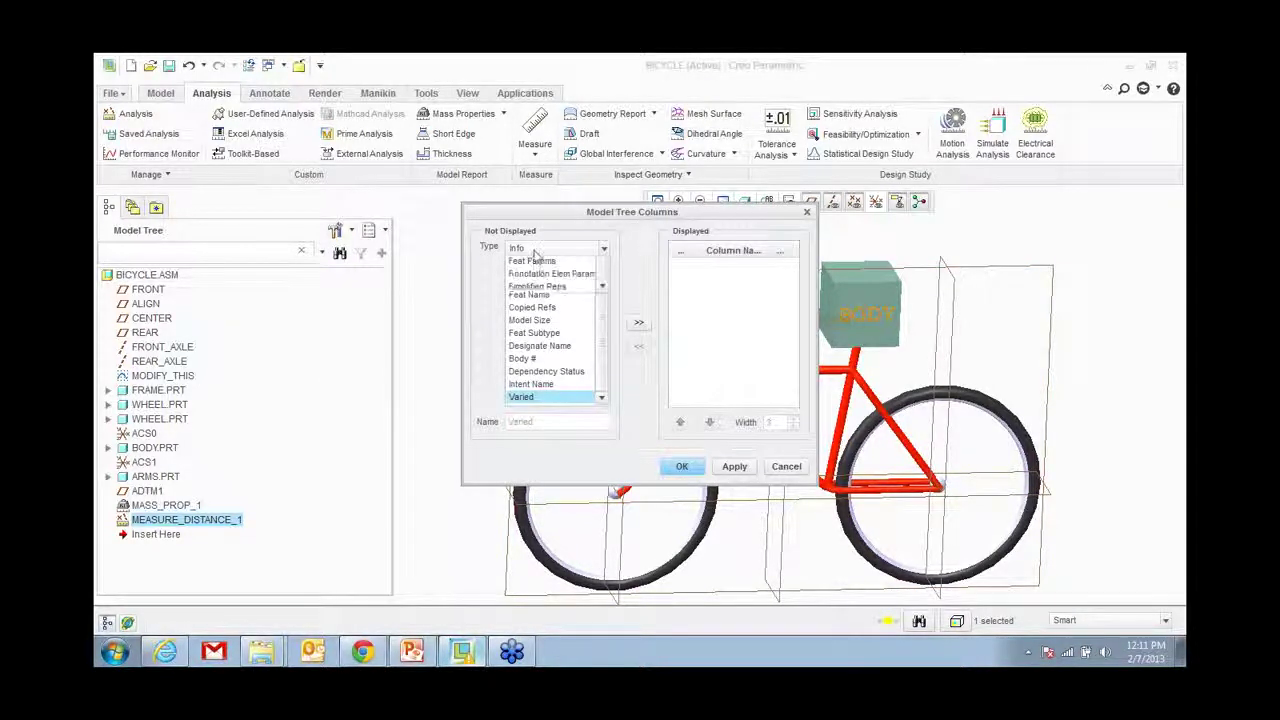
{"action": "left_click", "coordinate": [537, 300]}
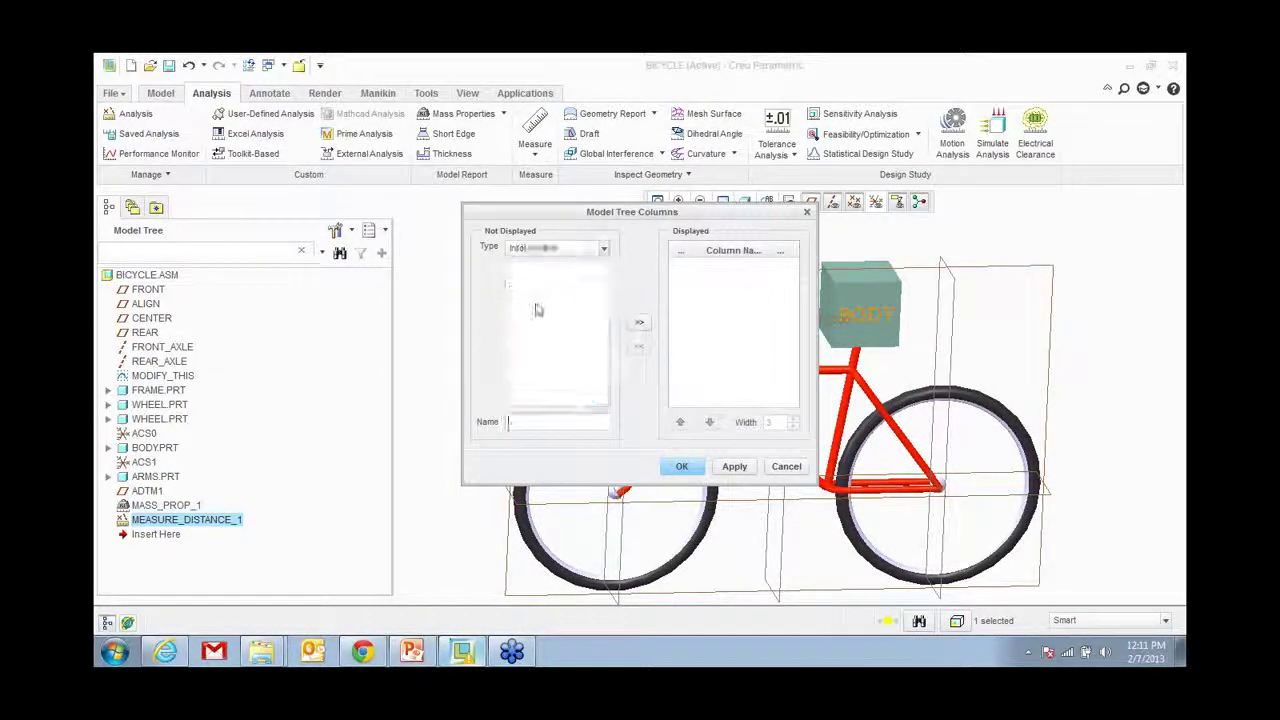
{"action": "left_click", "coordinate": [540, 420]}
{"action": "type", "text": "DISTANCE"}
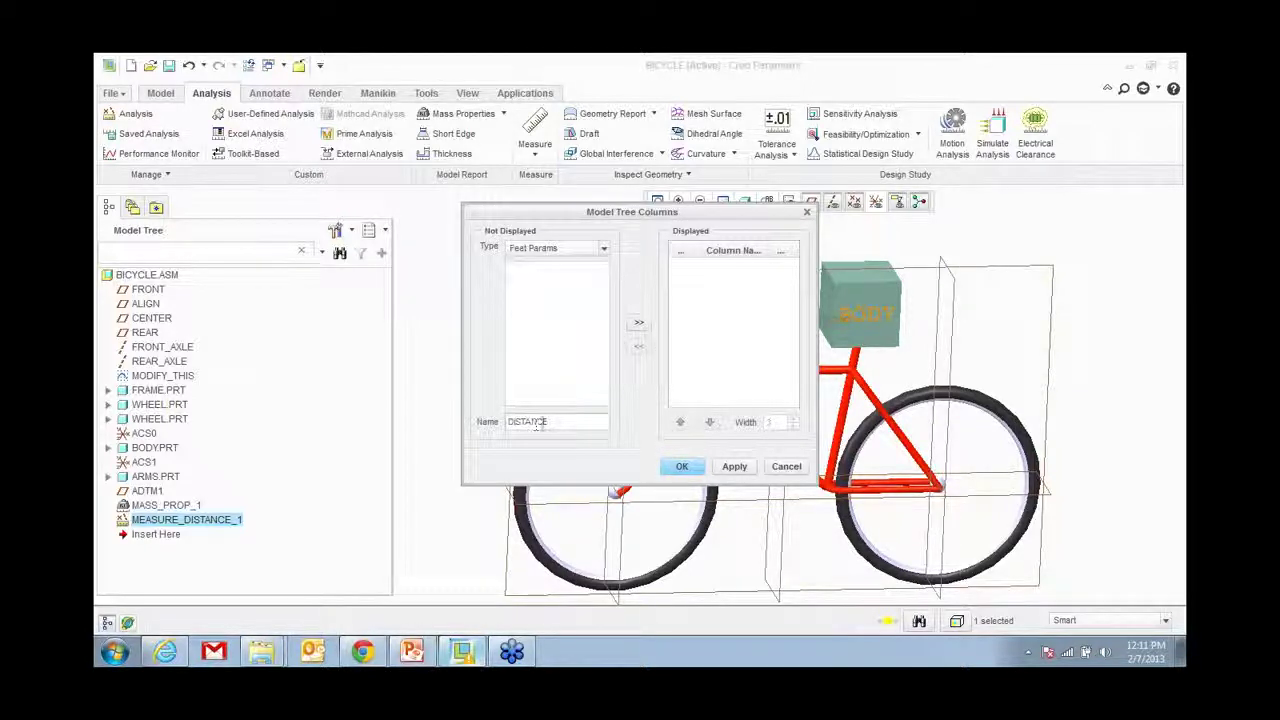
{"action": "left_click", "coordinate": [638, 323]}
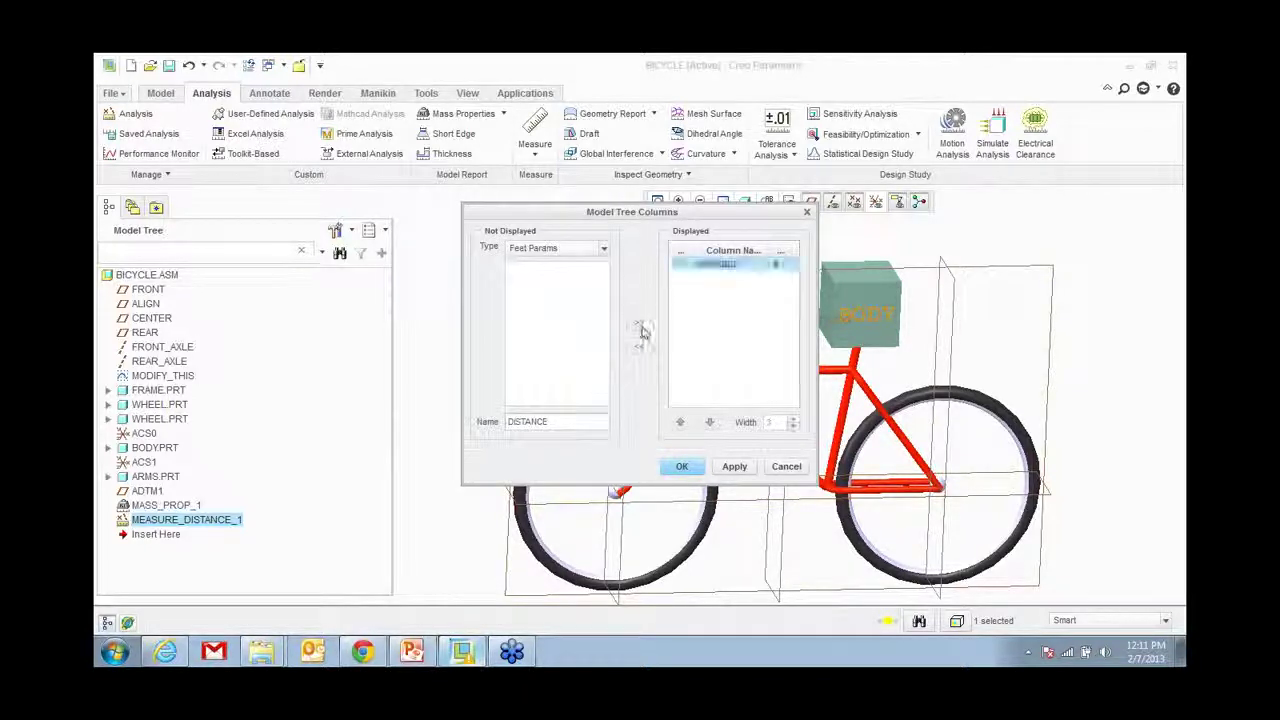
{"action": "left_click", "coordinate": [681, 466]}
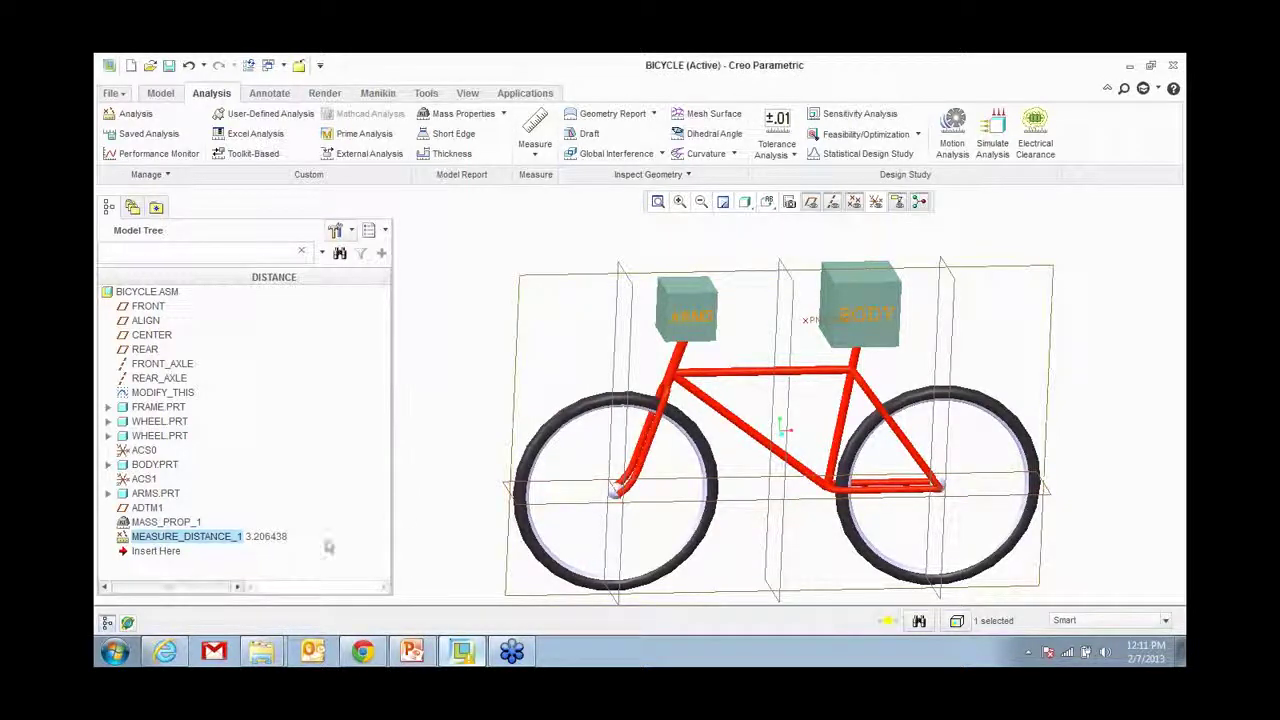
Step: Start a sensitivity study with the 72° angle dimension of the MODIFY_THIS sketch as its variable
{"action": "mouse_move", "coordinate": [503, 417]}
{"action": "middle_mouse_down"}
{"action": "mouse_move", "coordinate": [491, 389]}
{"action": "mouse_move", "coordinate": [497, 407]}
{"action": "middle_mouse_up"}
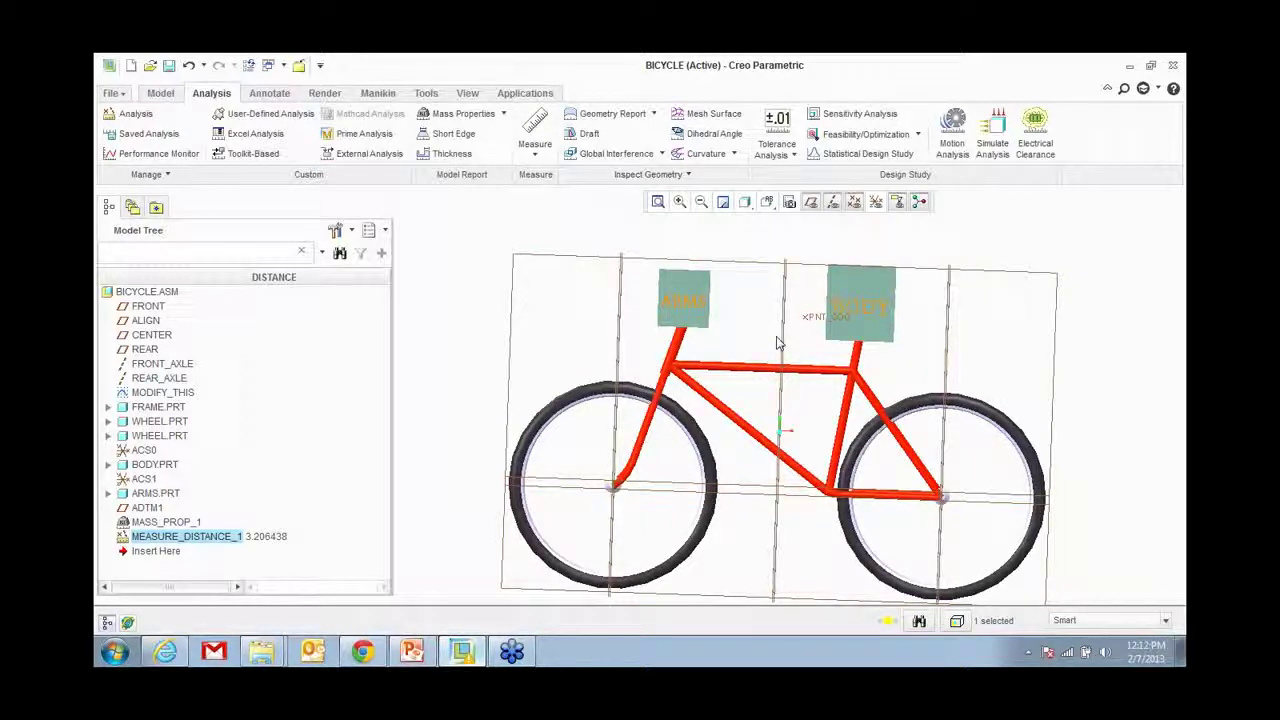
{"action": "scroll", "coordinate": [523, 343], "scroll_direction": "down", "scroll_amount": 2}
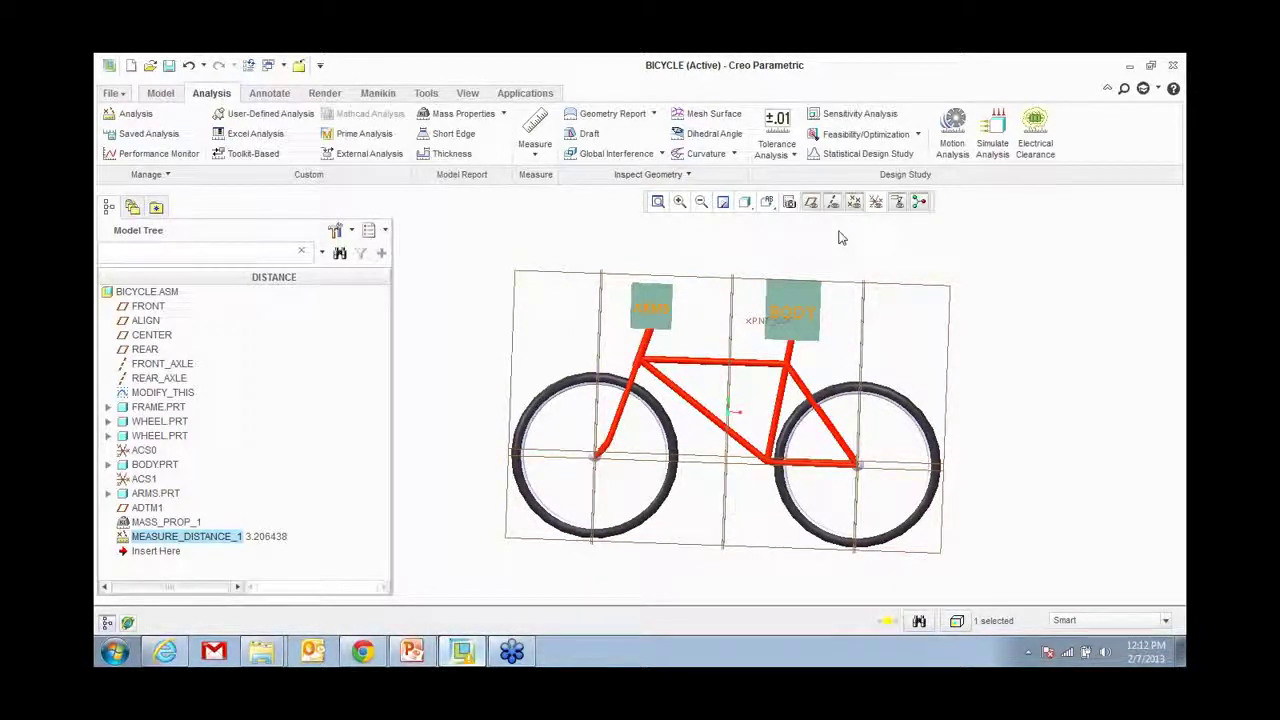
{"action": "left_click", "coordinate": [862, 116]}
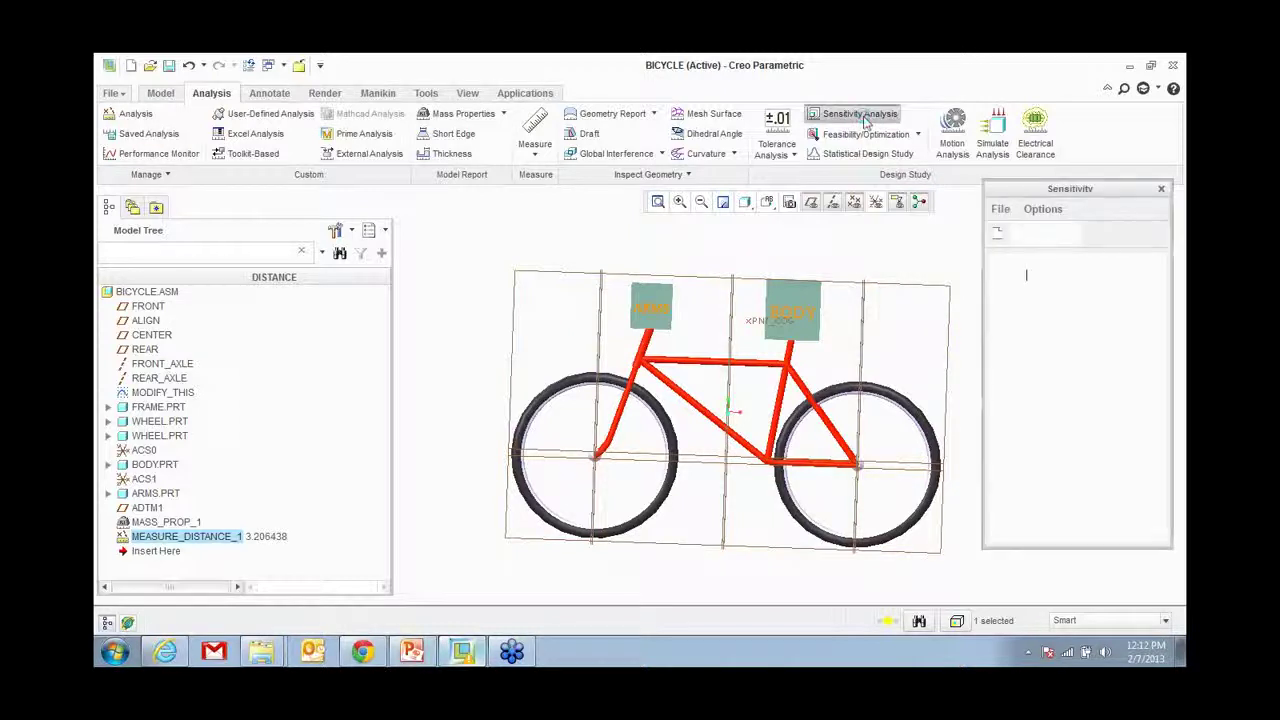
{"action": "left_click_drag", "start_coordinate": [1024, 190], "coordinate": [978, 134]}
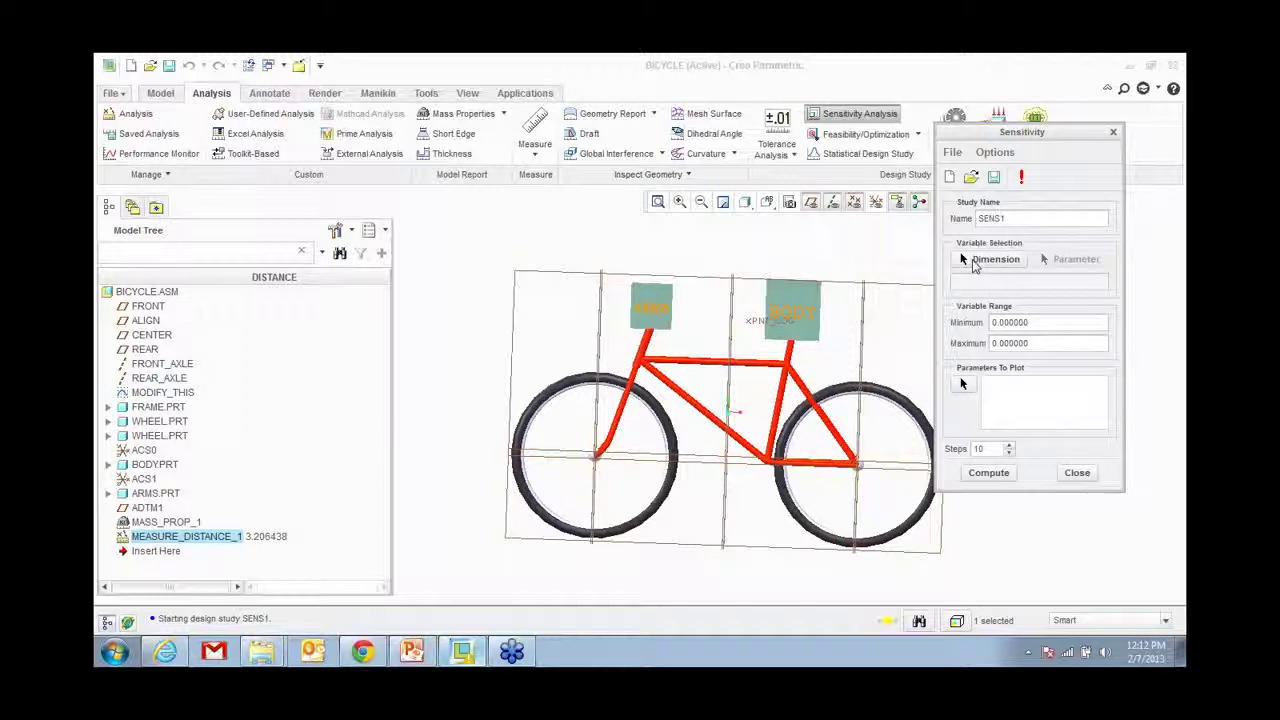
{"action": "left_click", "coordinate": [962, 259]}
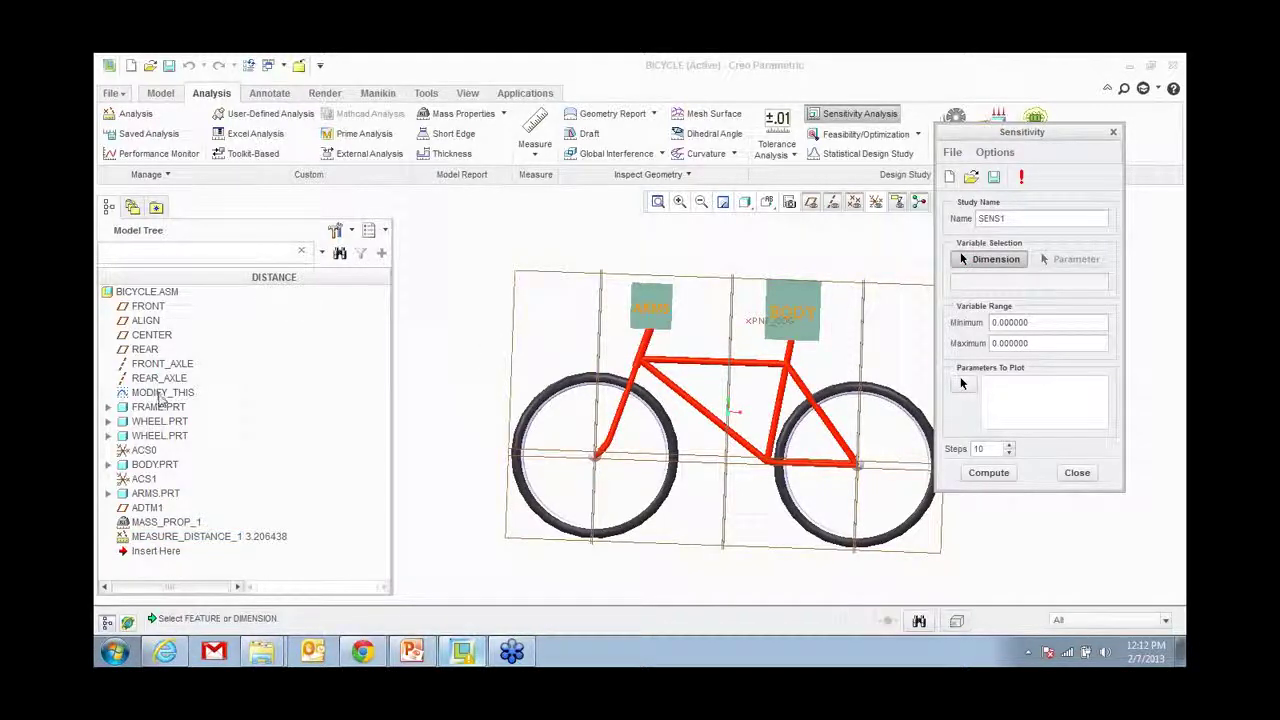
{"action": "left_click", "coordinate": [158, 393]}
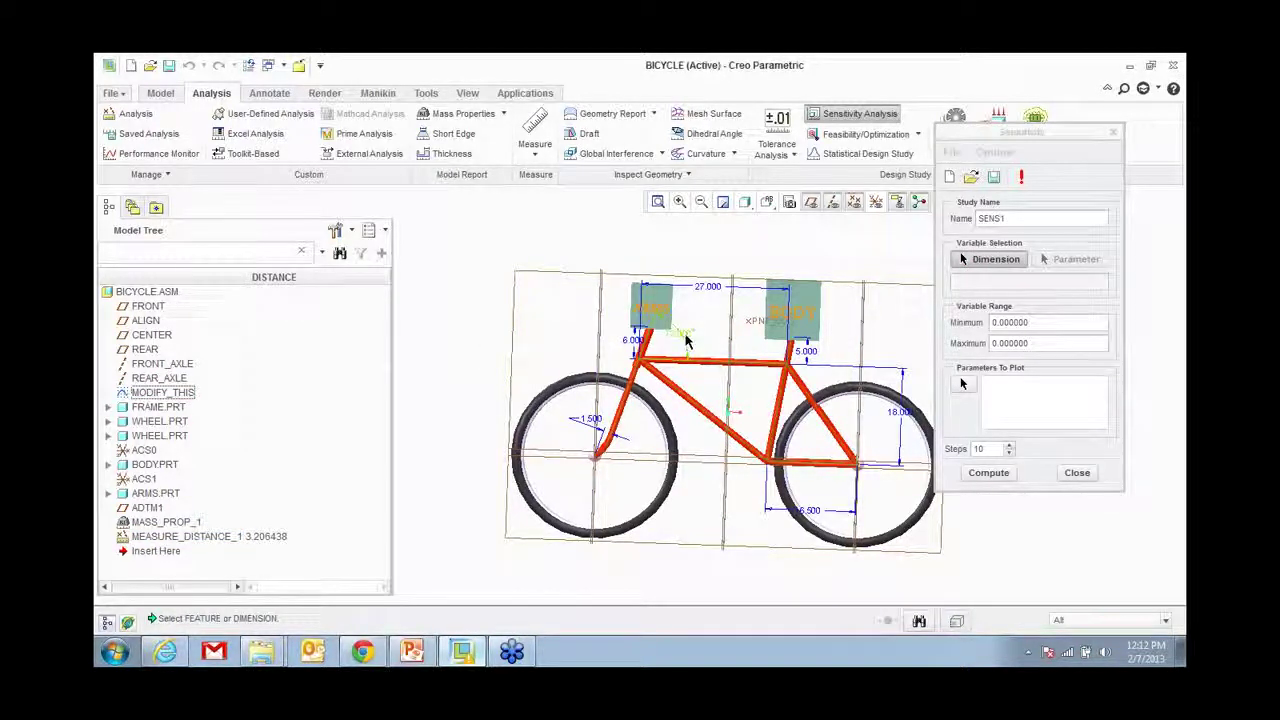
{"action": "left_click", "coordinate": [686, 336]}
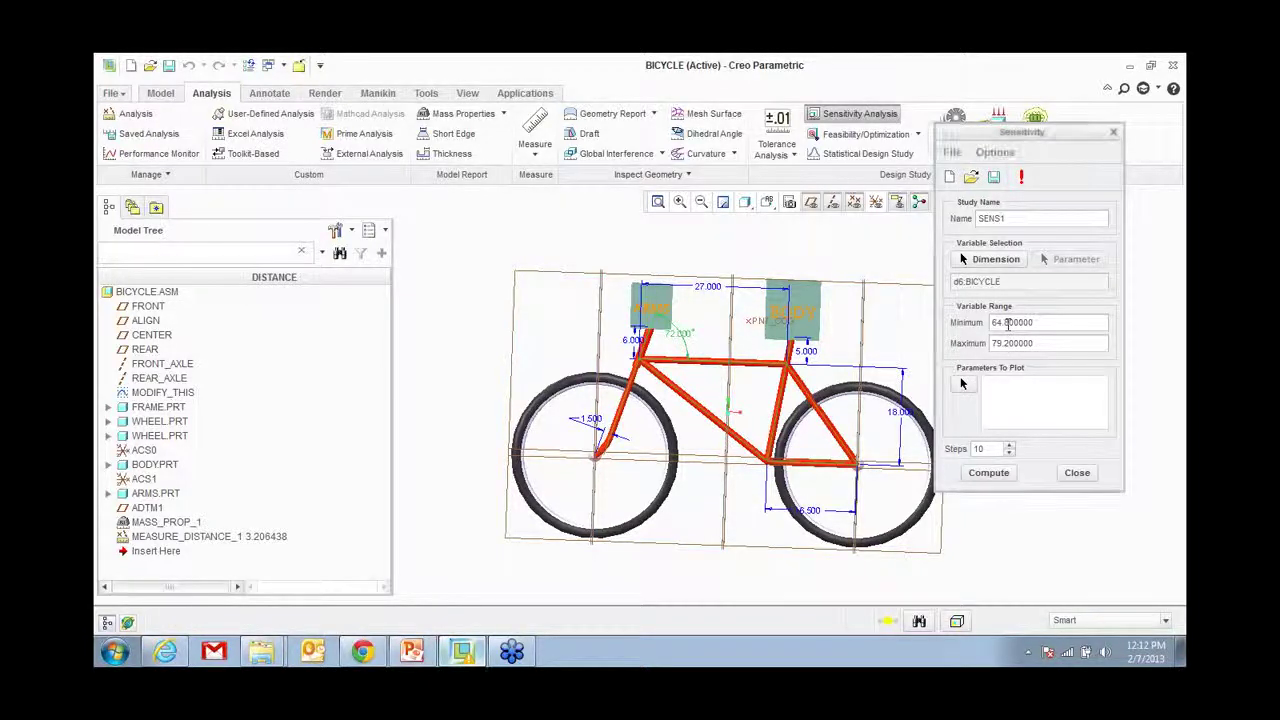
Step: Set the angle's variable range to a minimum of 65 and a maximum of 85
{"action": "double_click", "coordinate": [1010, 322]}
{"action": "type", "text": "66"}
{"action": "key", "text": "BackSpace"}
{"action": "type", "text": "5"}
{"action": "left_click_drag", "start_coordinate": [1037, 343], "coordinate": [972, 343]}
{"action": "type", "text": "8"}
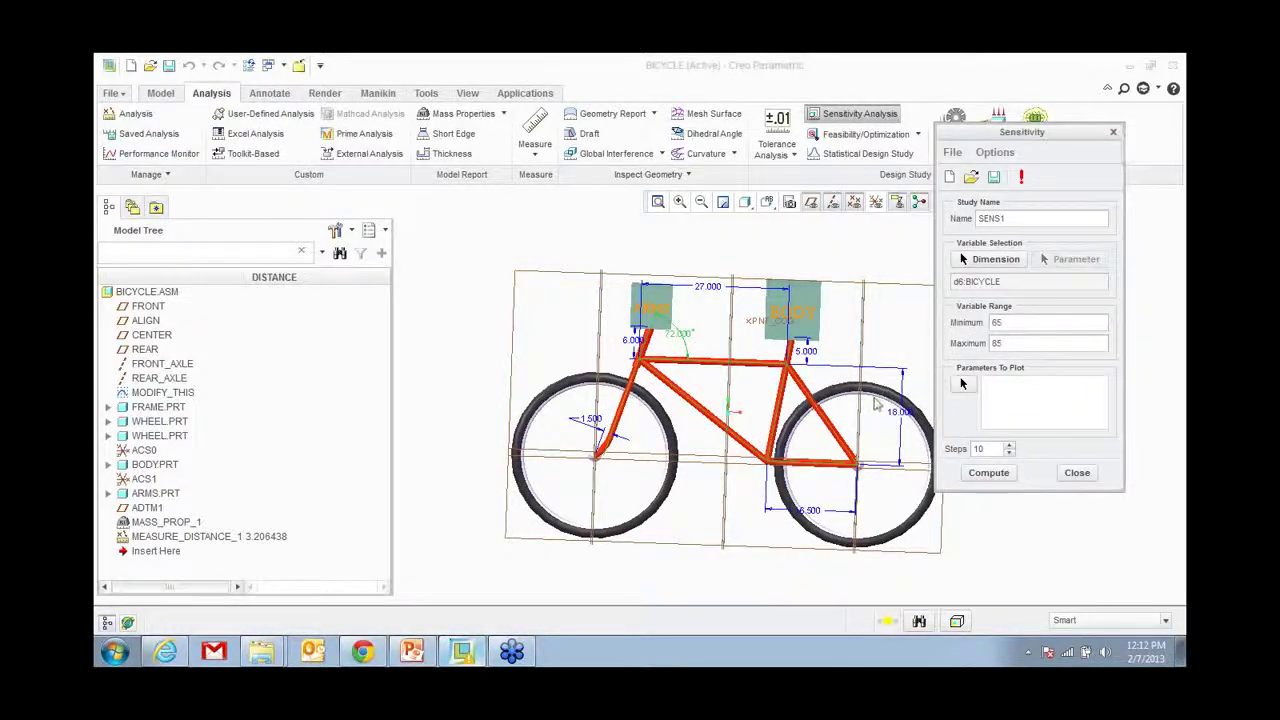
{"action": "type", "text": "5"}
Step: Choose the DISTANCE parameter of MEASURE_DISTANCE_1 as the parameter to plot
{"action": "left_click", "coordinate": [963, 386]}
{"action": "left_click_drag", "start_coordinate": [1000, 432], "coordinate": [707, 203]}
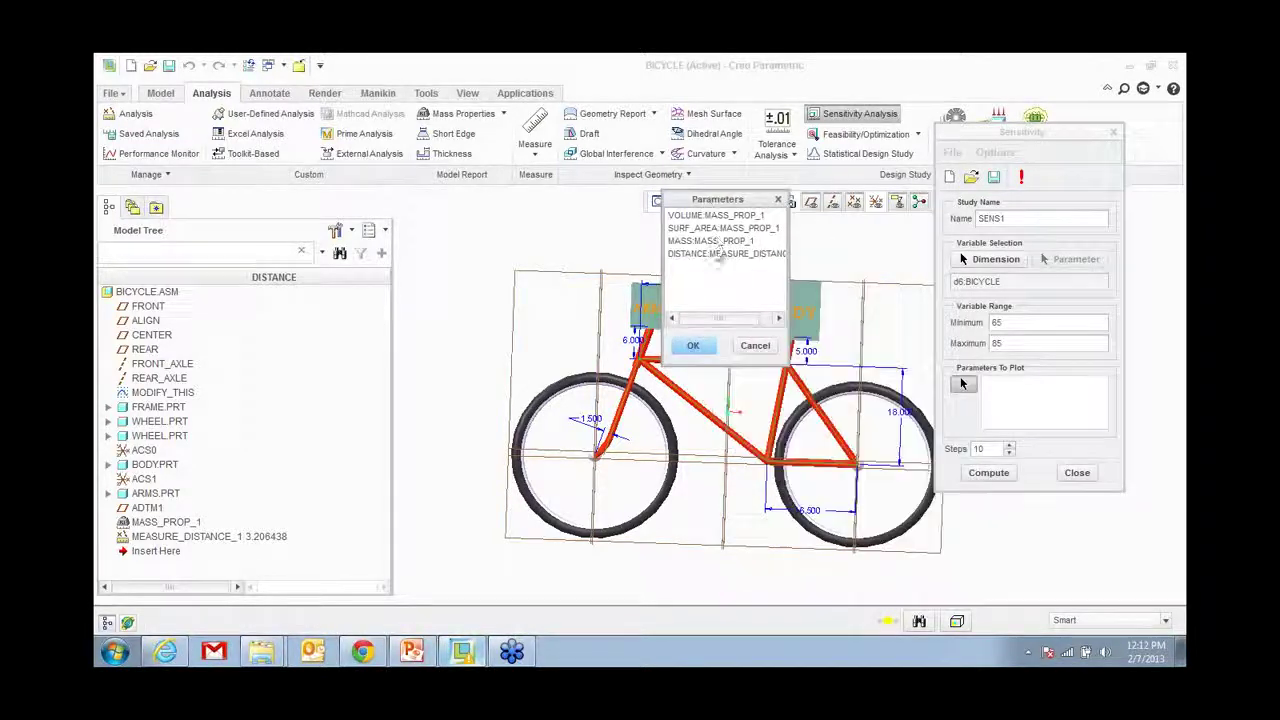
{"action": "left_click", "coordinate": [718, 254]}
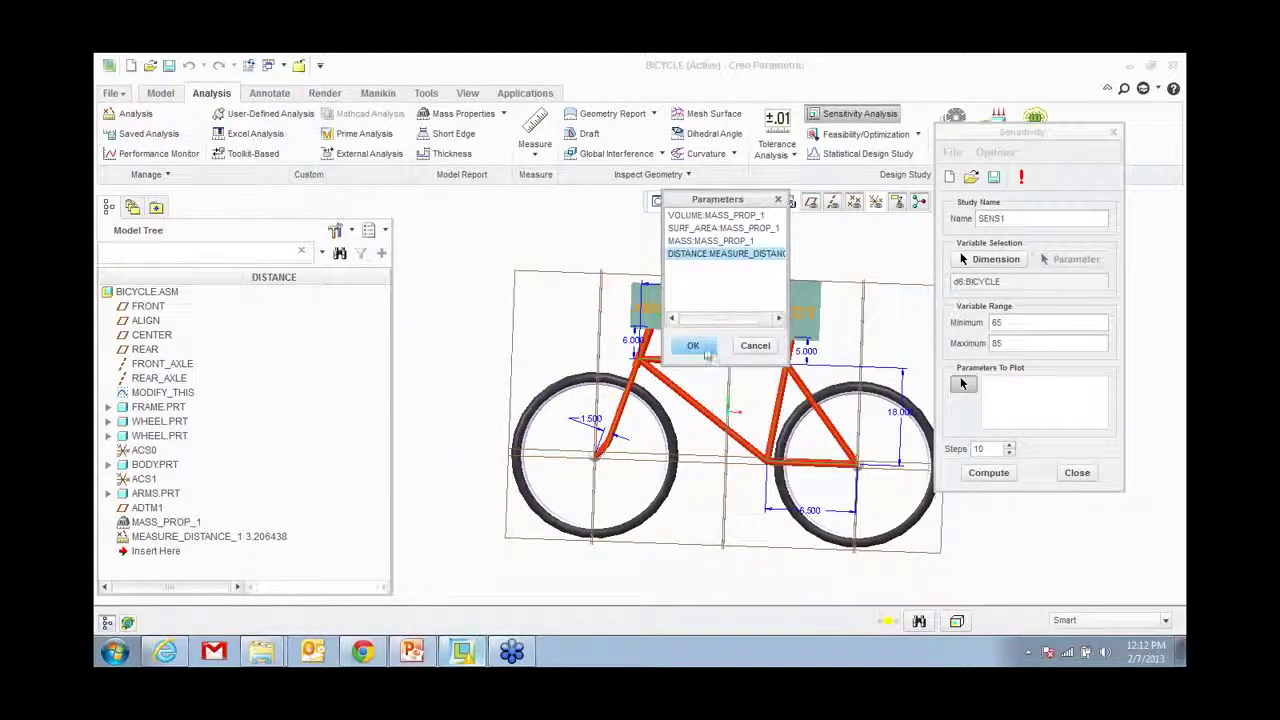
{"action": "left_click", "coordinate": [693, 345]}
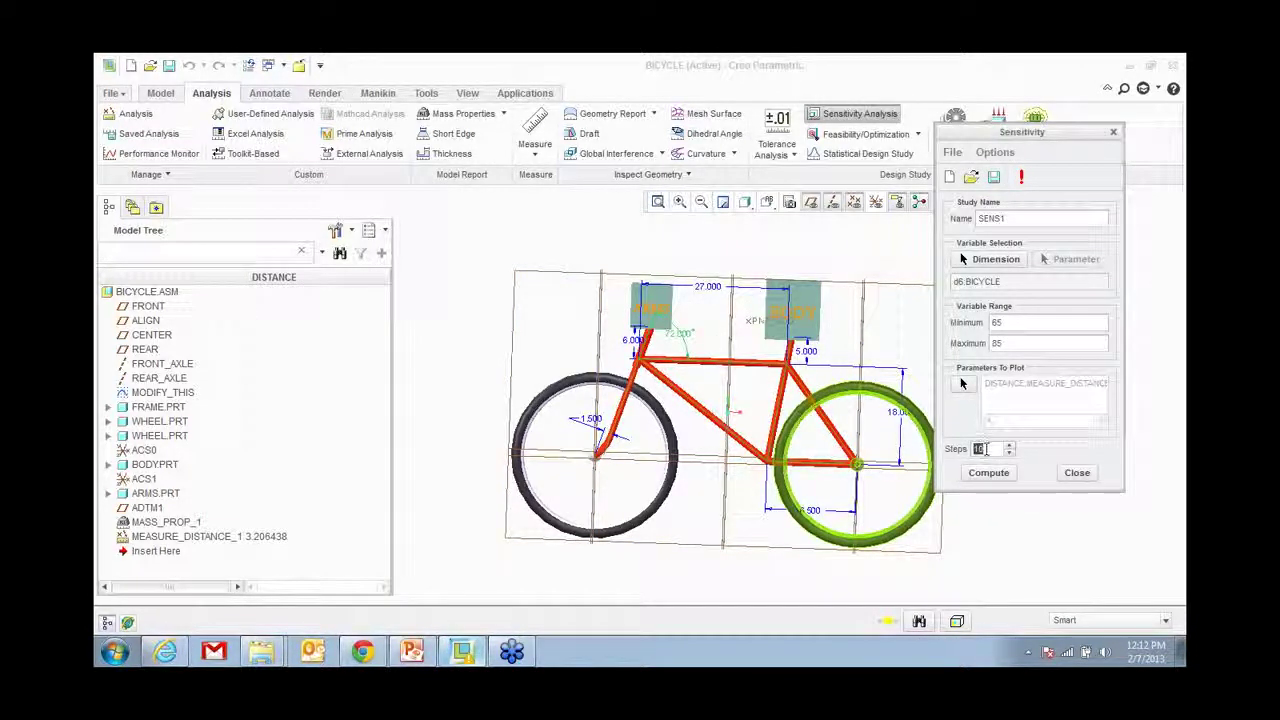
Step: Compute the sensitivity study for the angle in 5 steps, and close the resulting plot
{"action": "type", "text": "5"}
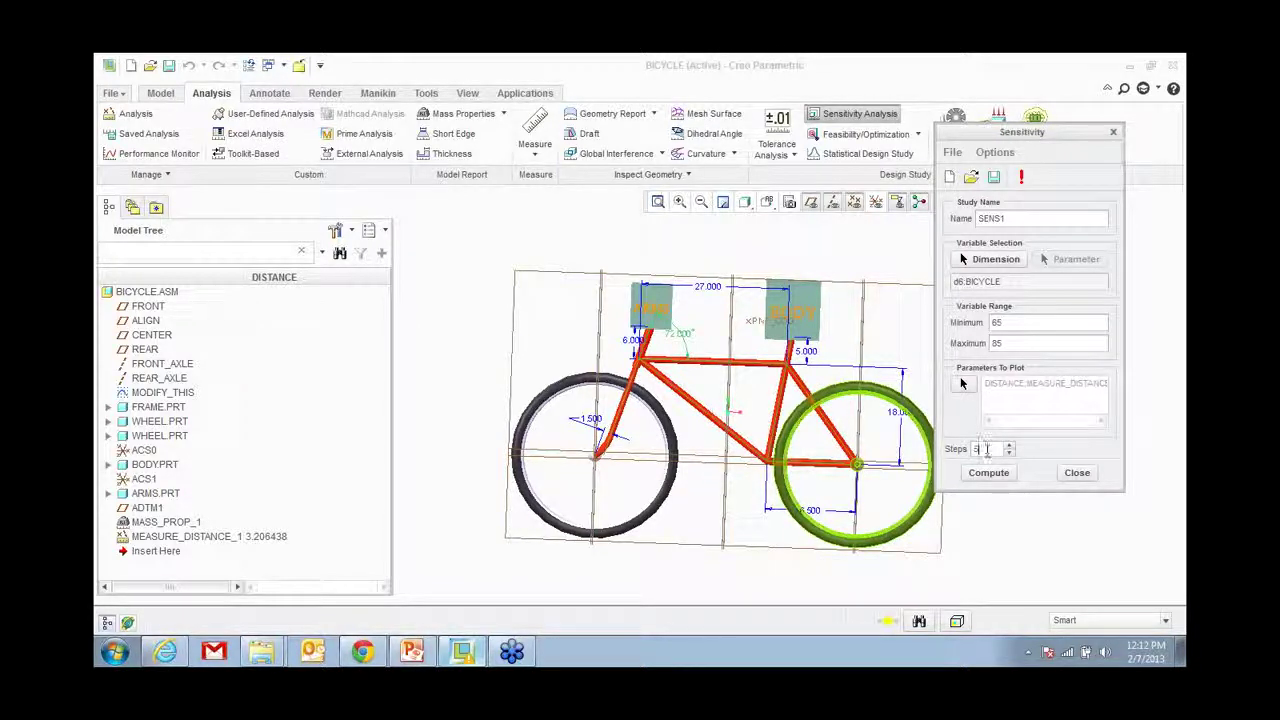
{"action": "left_click", "coordinate": [988, 472]}
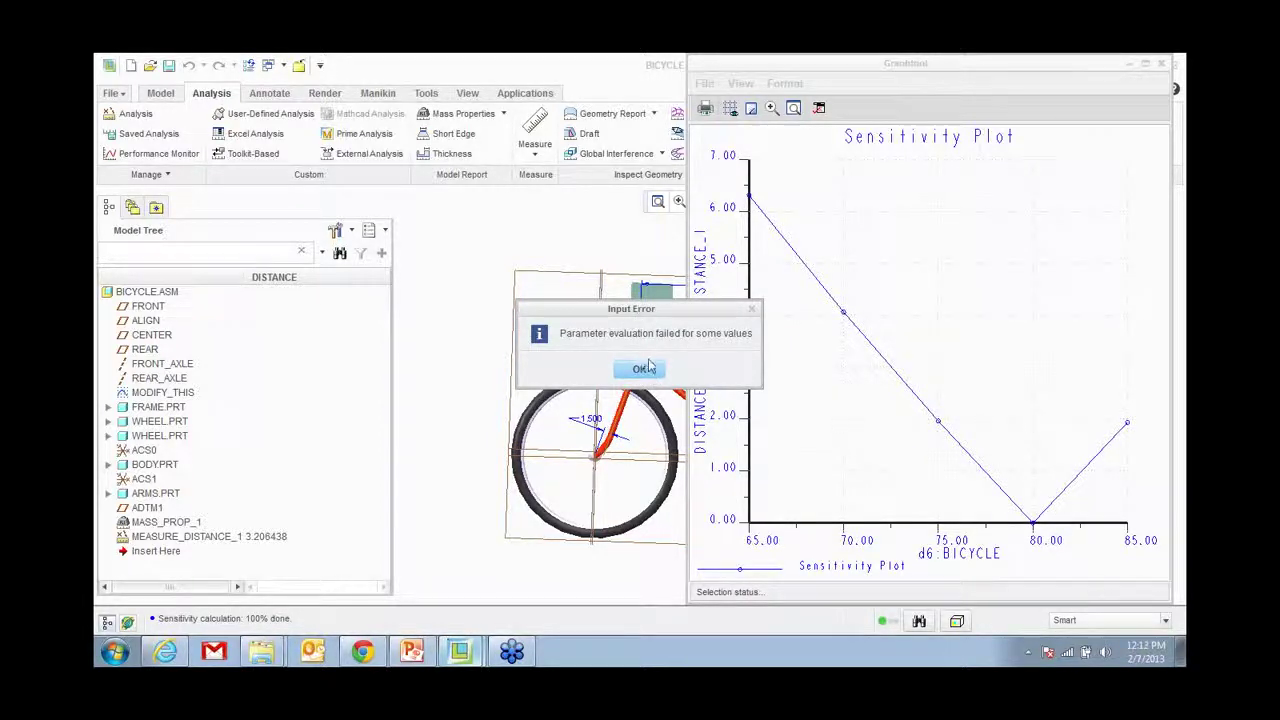
{"action": "left_click", "coordinate": [645, 371]}
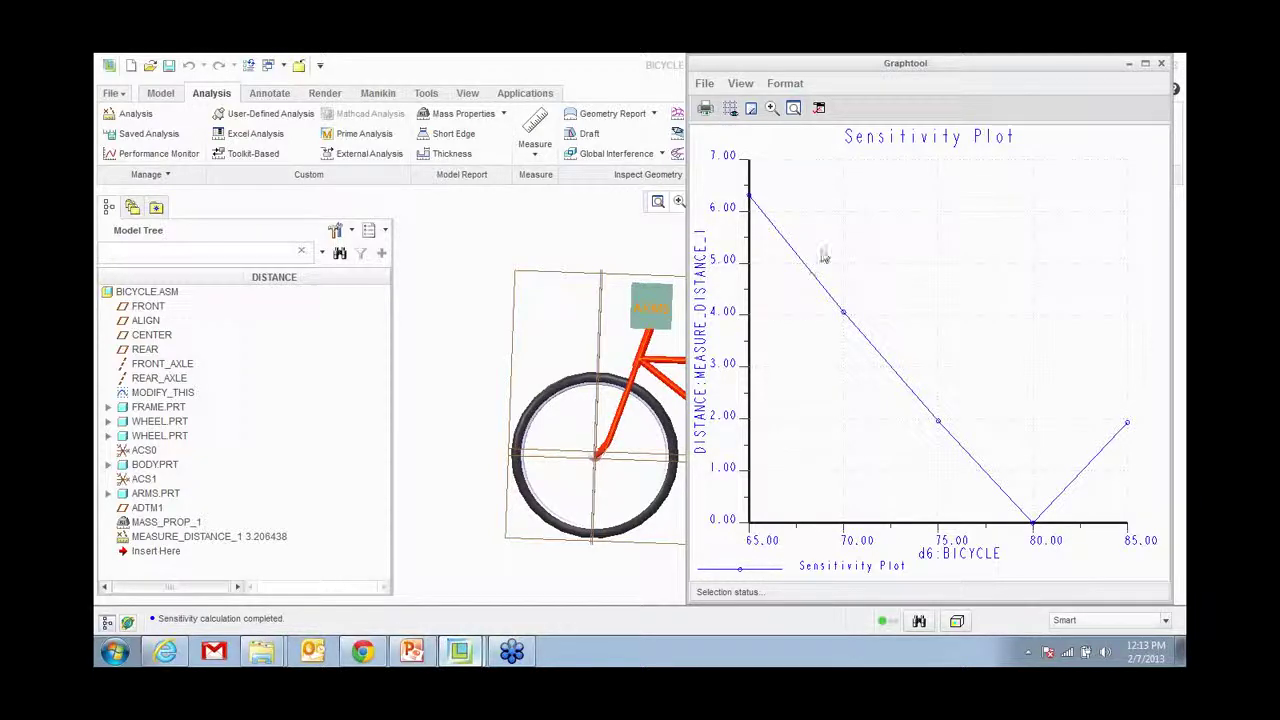
{"action": "left_click", "coordinate": [1161, 63]}
Step: Switch the study variable to the 27.000 length dimension of MODIFY_THIS, with a range from 24 to 30
{"action": "left_click", "coordinate": [990, 259]}
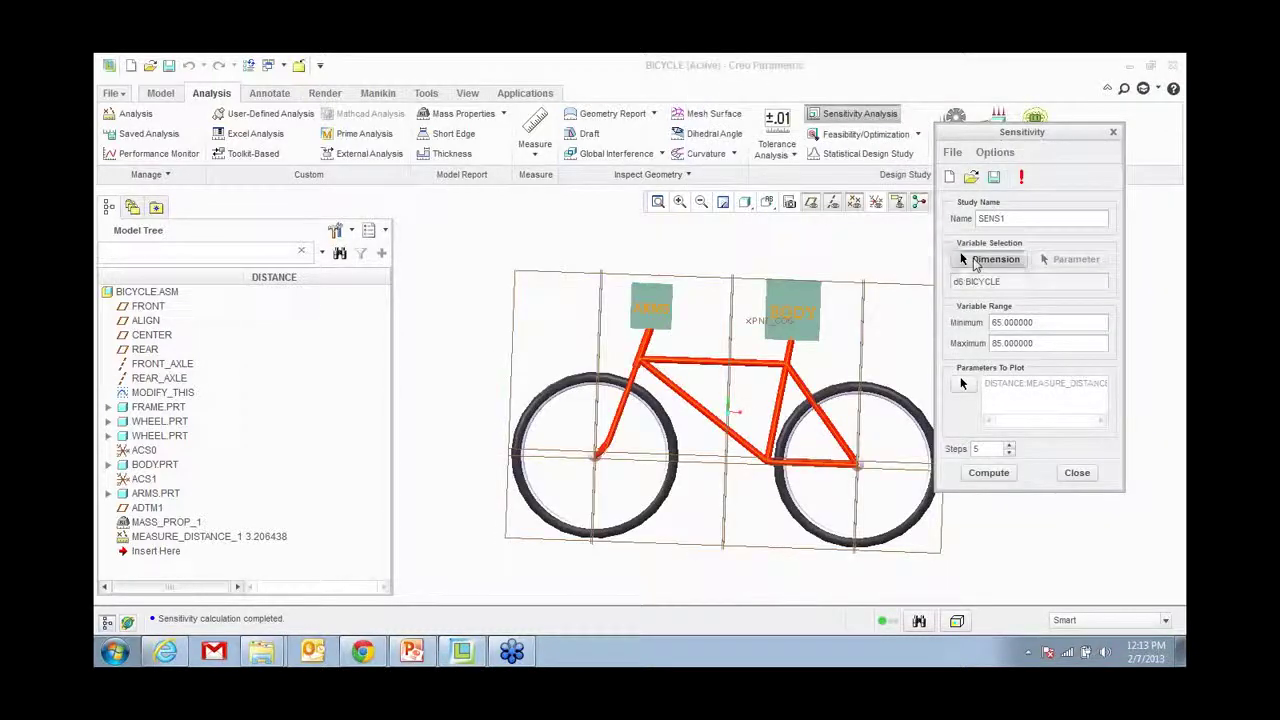
{"action": "left_click", "coordinate": [171, 394]}
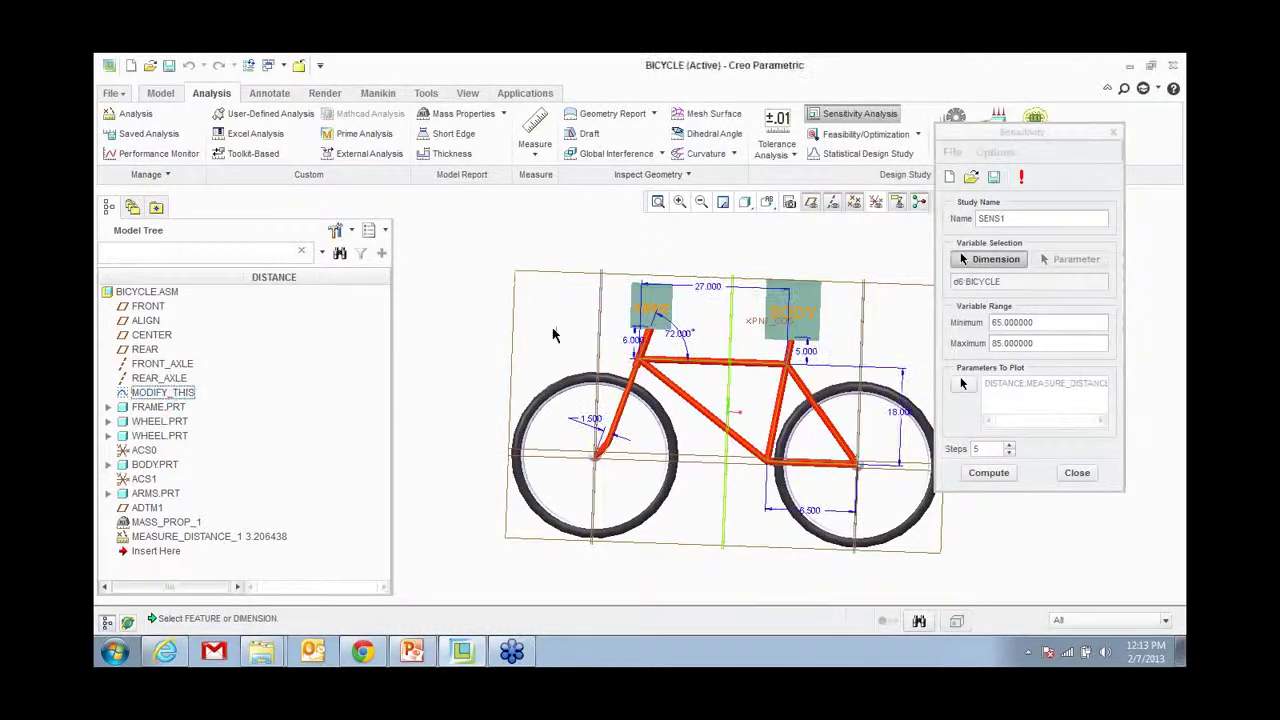
{"action": "left_click", "coordinate": [705, 289]}
{"action": "left_click", "coordinate": [707, 287]}
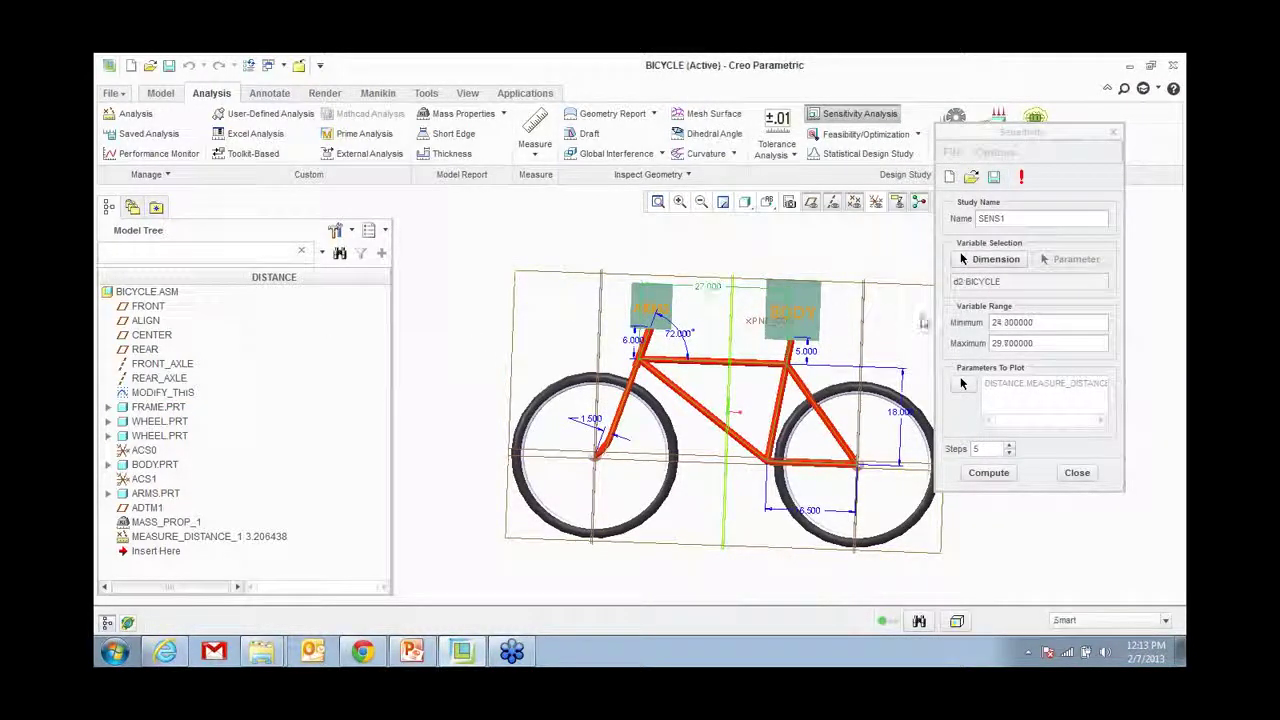
{"action": "double_click", "coordinate": [1036, 322]}
{"action": "type", "text": "24"}
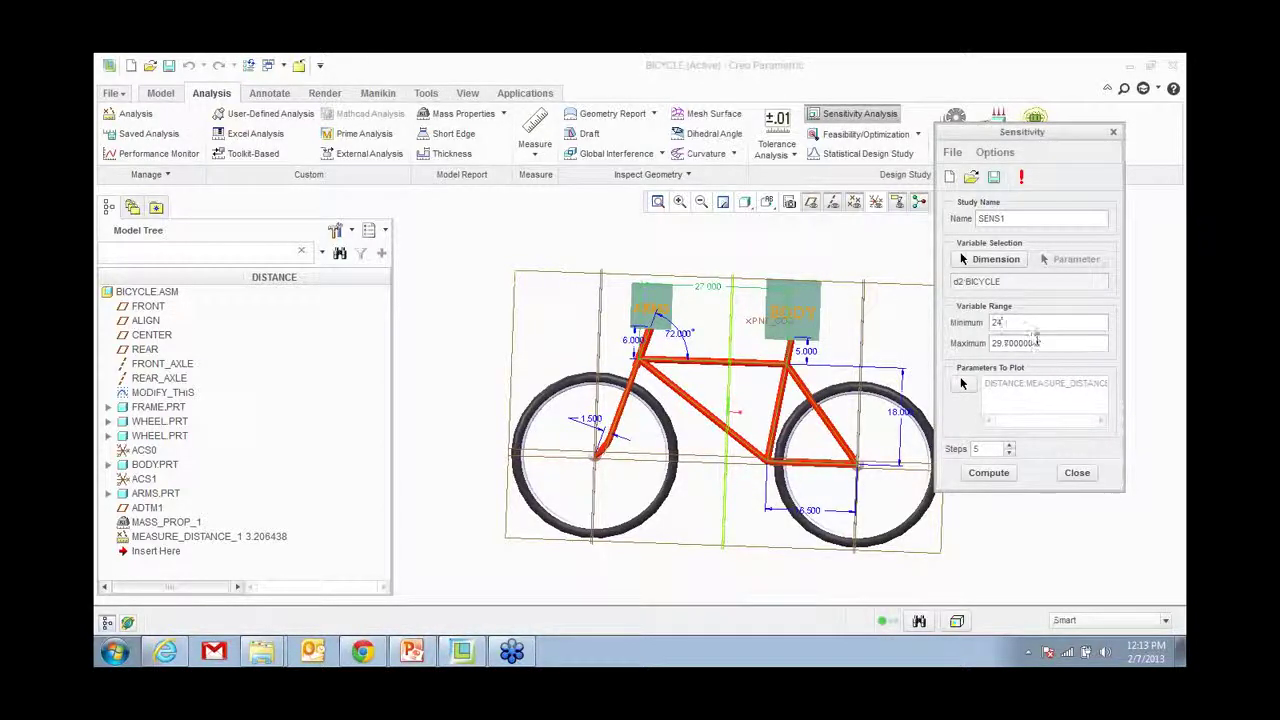
{"action": "double_click", "coordinate": [1036, 342]}
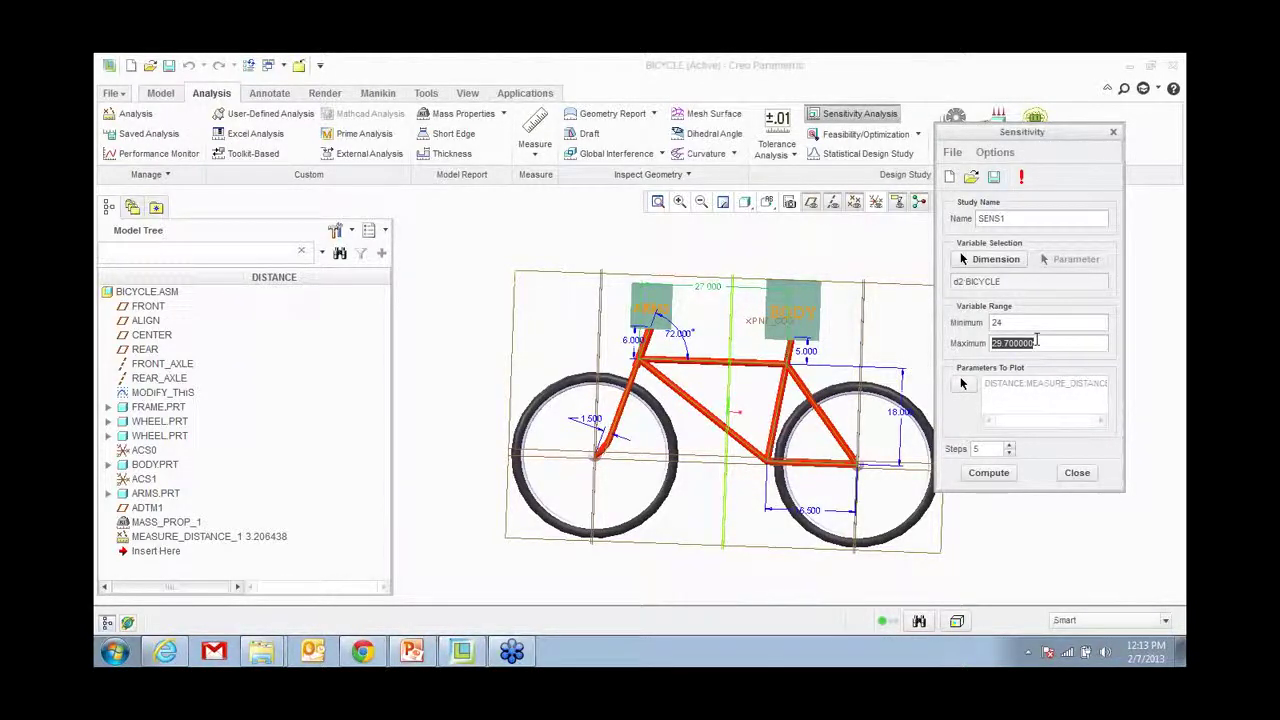
{"action": "type", "text": "30"}
Step: Compute the sensitivity study for the length dimension, and close the plot and the study
{"action": "left_click", "coordinate": [987, 472]}
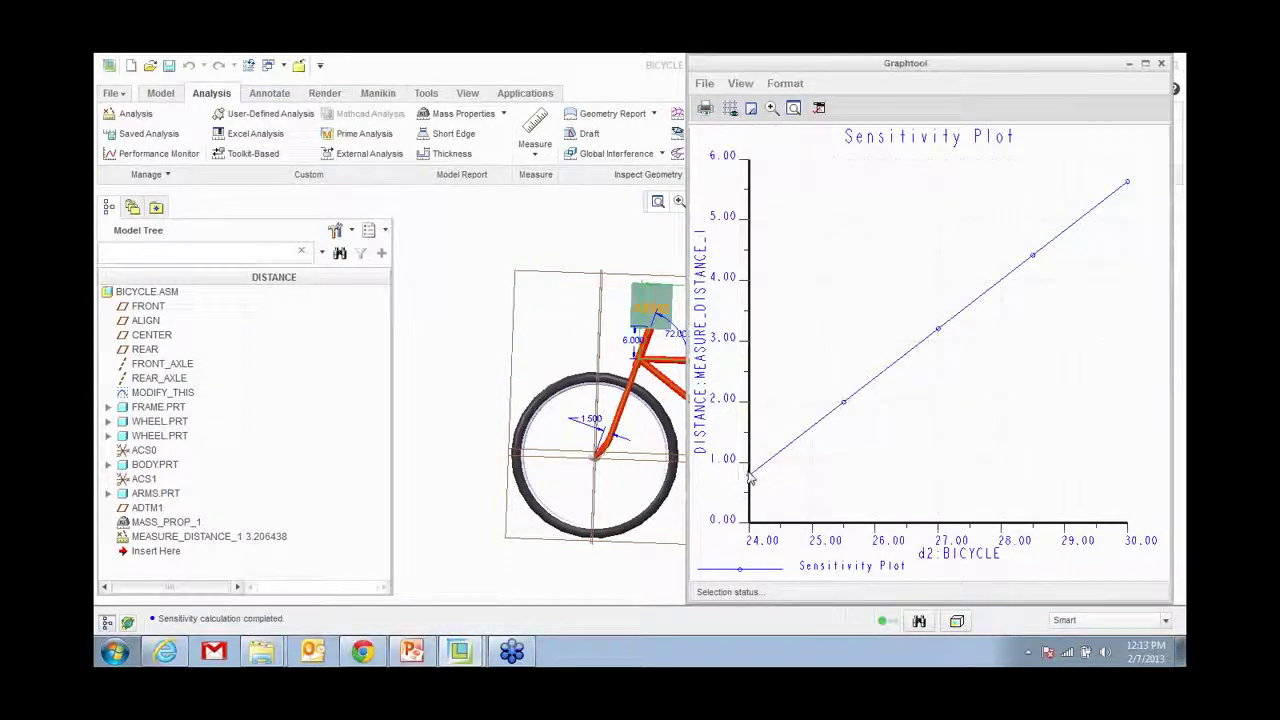
{"action": "left_click", "coordinate": [1161, 64]}
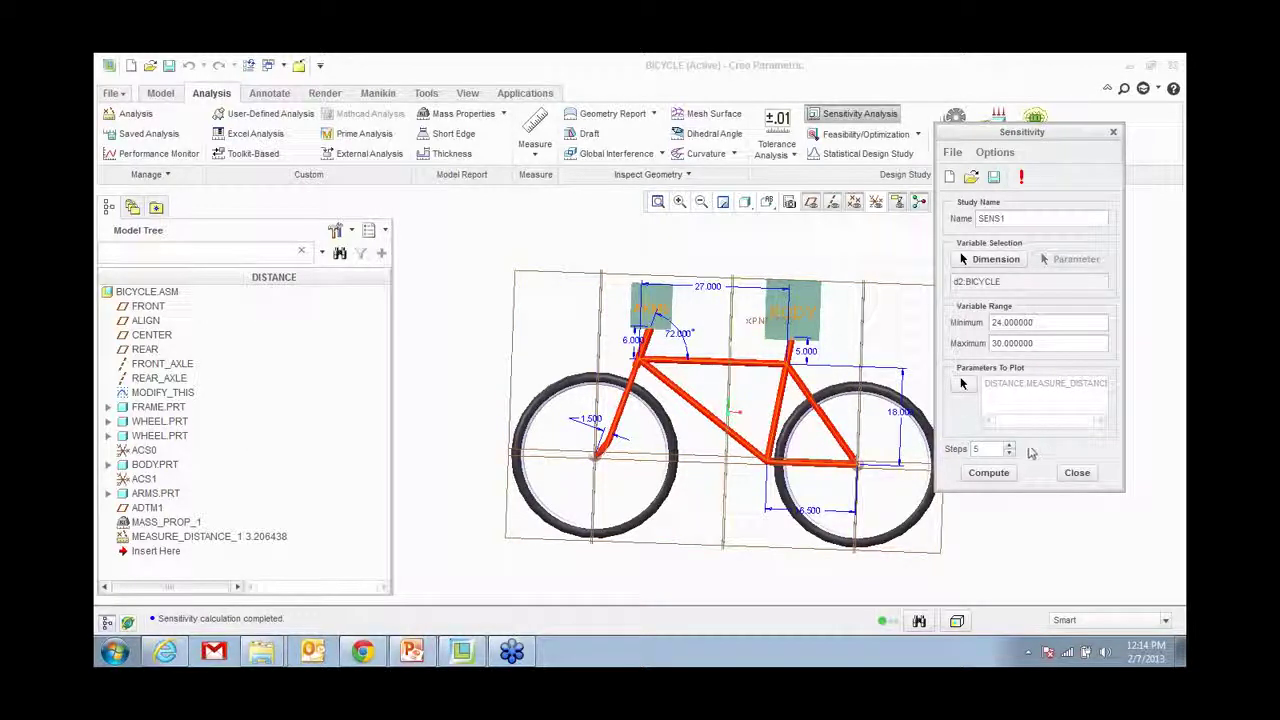
{"action": "left_click", "coordinate": [1076, 474]}
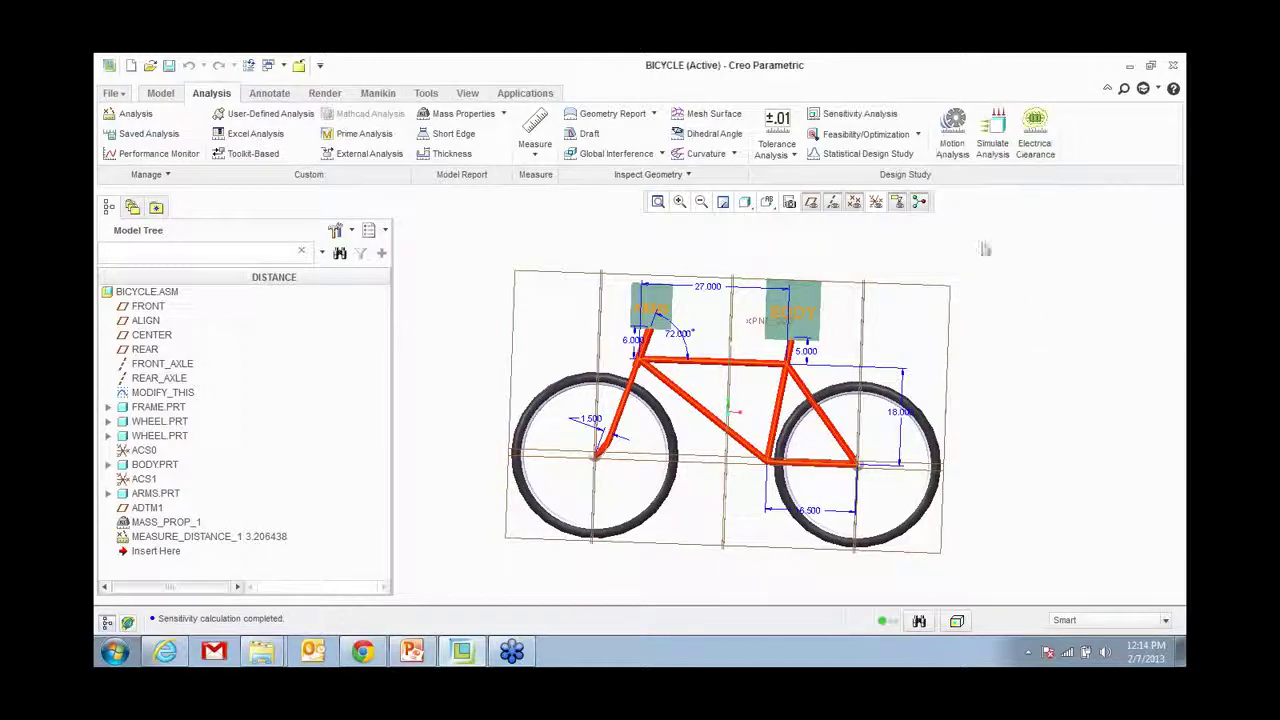
Step: Start an Optimization/Feasibility design study and set its type to Feasibility
{"action": "left_click", "coordinate": [862, 134]}
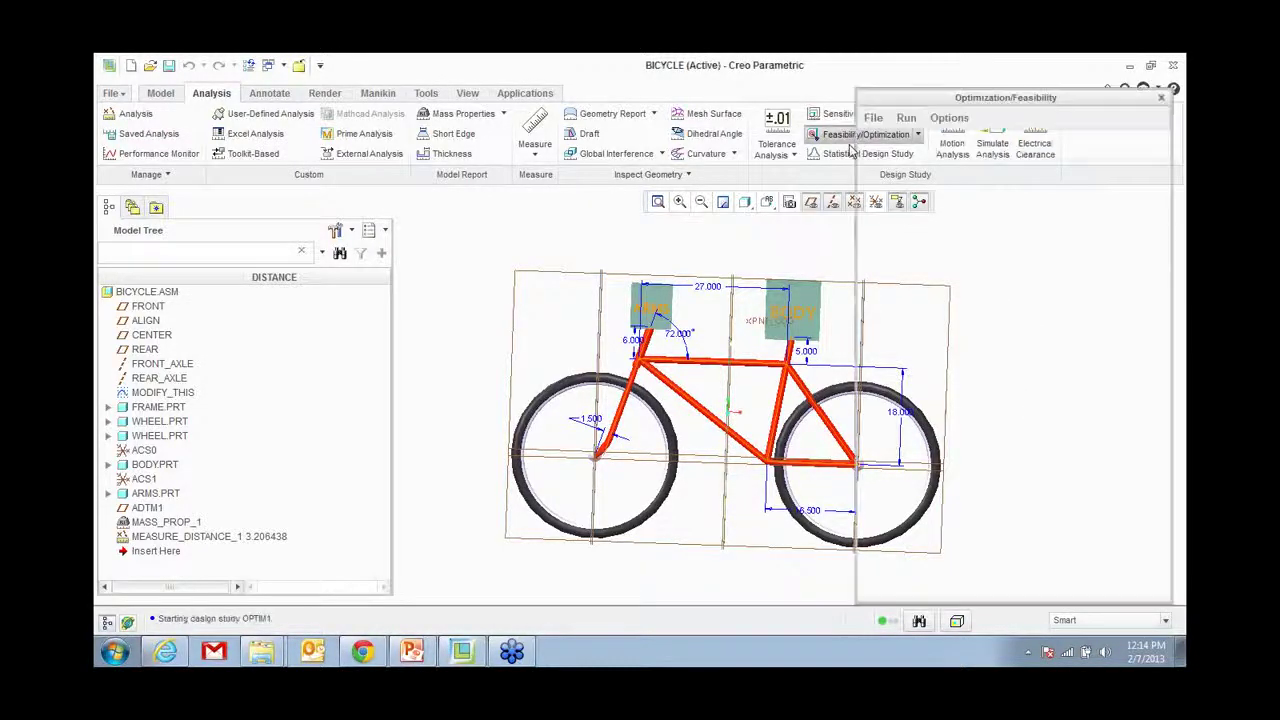
{"action": "mouse_move", "coordinate": [961, 103]}
{"action": "left_mouse_down"}
{"action": "mouse_move", "coordinate": [1003, 107]}
{"action": "mouse_move", "coordinate": [938, 95]}
{"action": "mouse_move", "coordinate": [948, 113]}
{"action": "mouse_move", "coordinate": [914, 155]}
{"action": "mouse_move", "coordinate": [886, 150]}
{"action": "mouse_move", "coordinate": [940, 104]}
{"action": "left_mouse_up"}
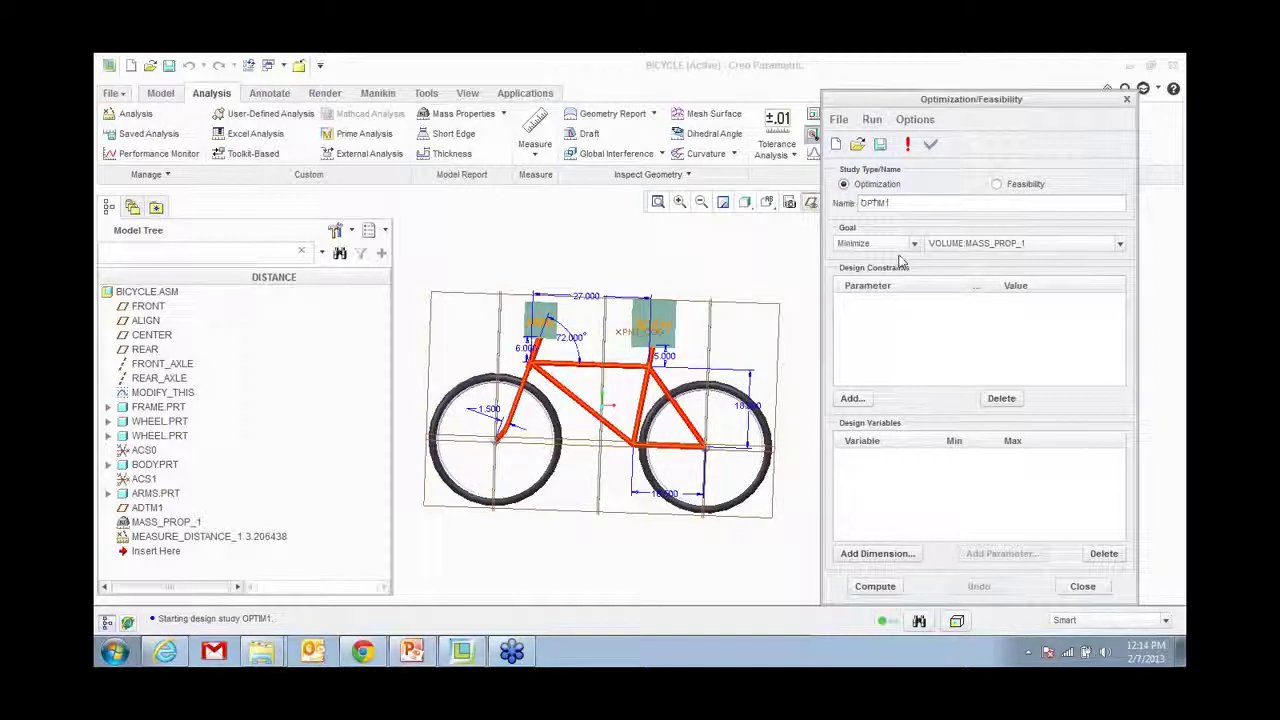
{"action": "left_click", "coordinate": [997, 184]}
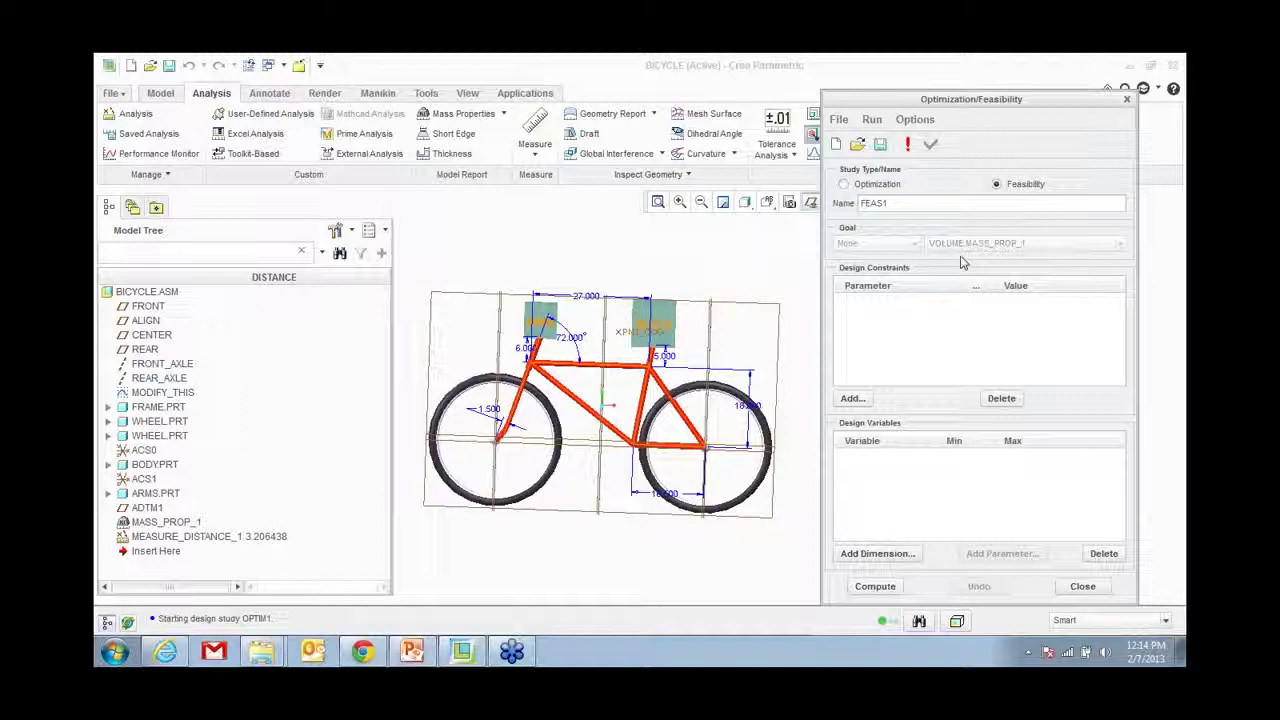
Step: Add a design constraint that sets the DISTANCE parameter of MEASURE_DISTANCE_1 equal to 0
{"action": "left_click", "coordinate": [852, 399]}
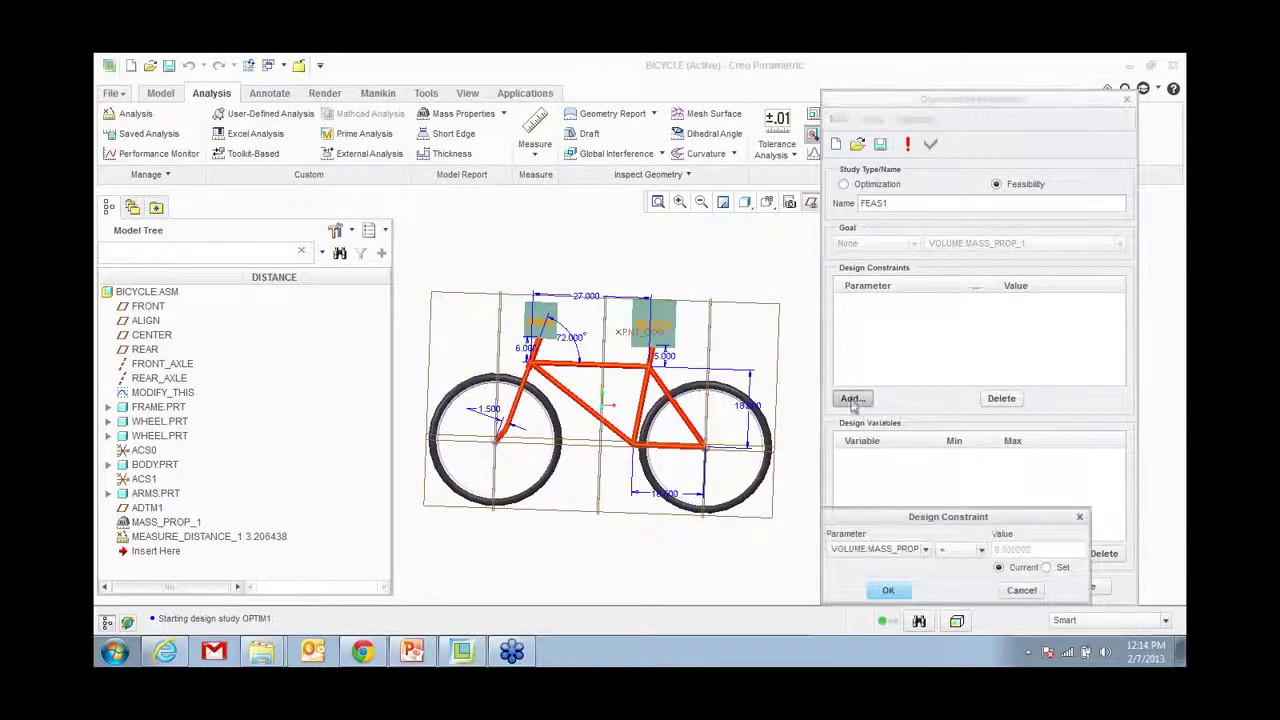
{"action": "left_click_drag", "start_coordinate": [921, 513], "coordinate": [725, 97]}
{"action": "left_click", "coordinate": [732, 129]}
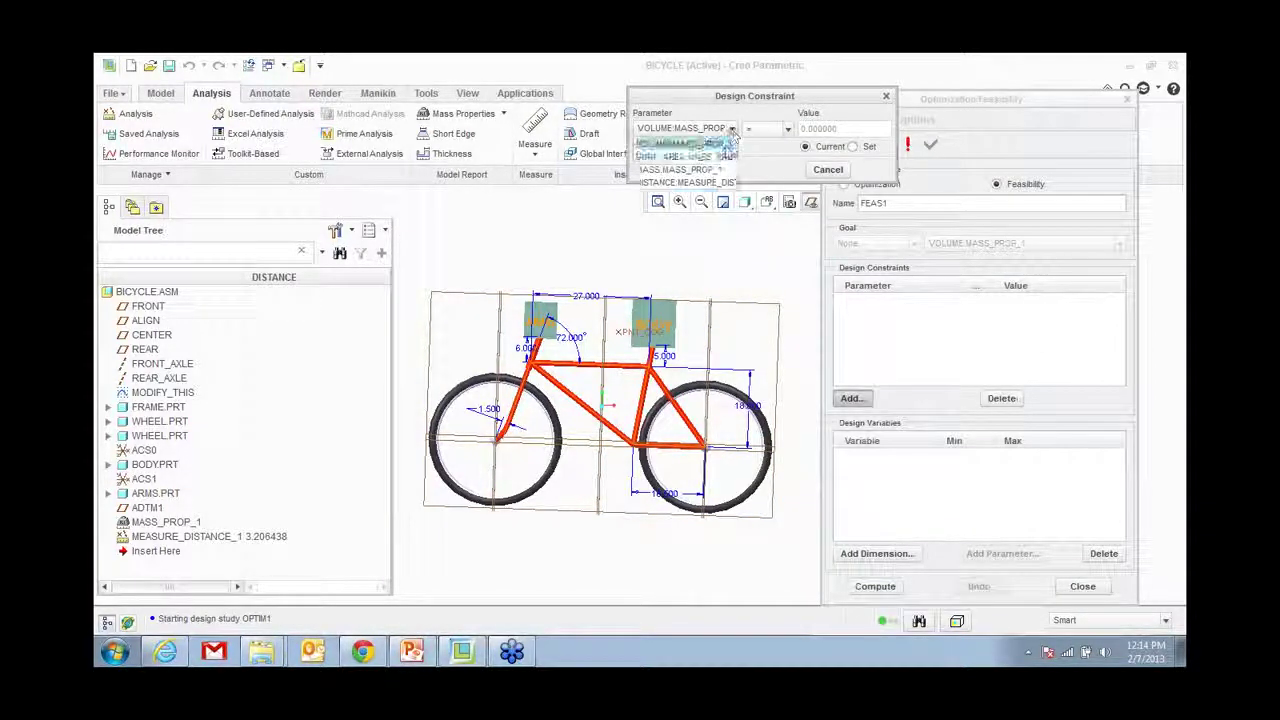
{"action": "left_click", "coordinate": [716, 184]}
{"action": "left_click", "coordinate": [852, 146]}
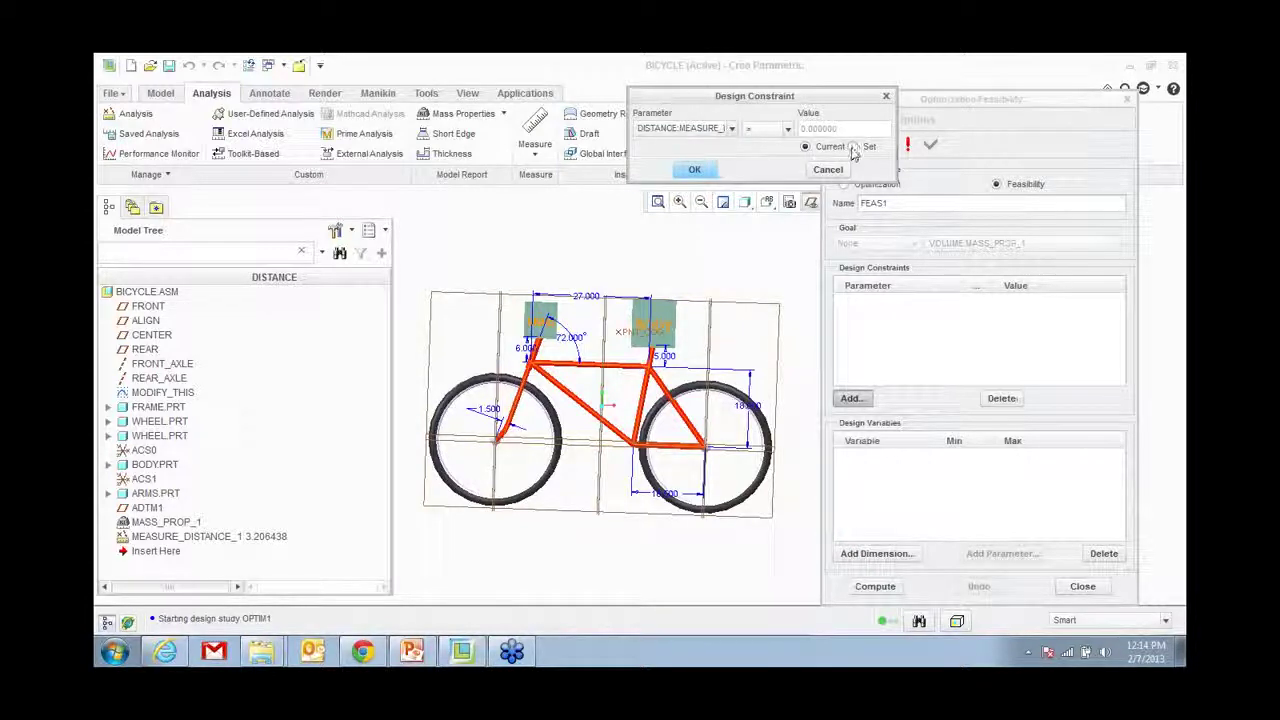
{"action": "left_click", "coordinate": [700, 170]}
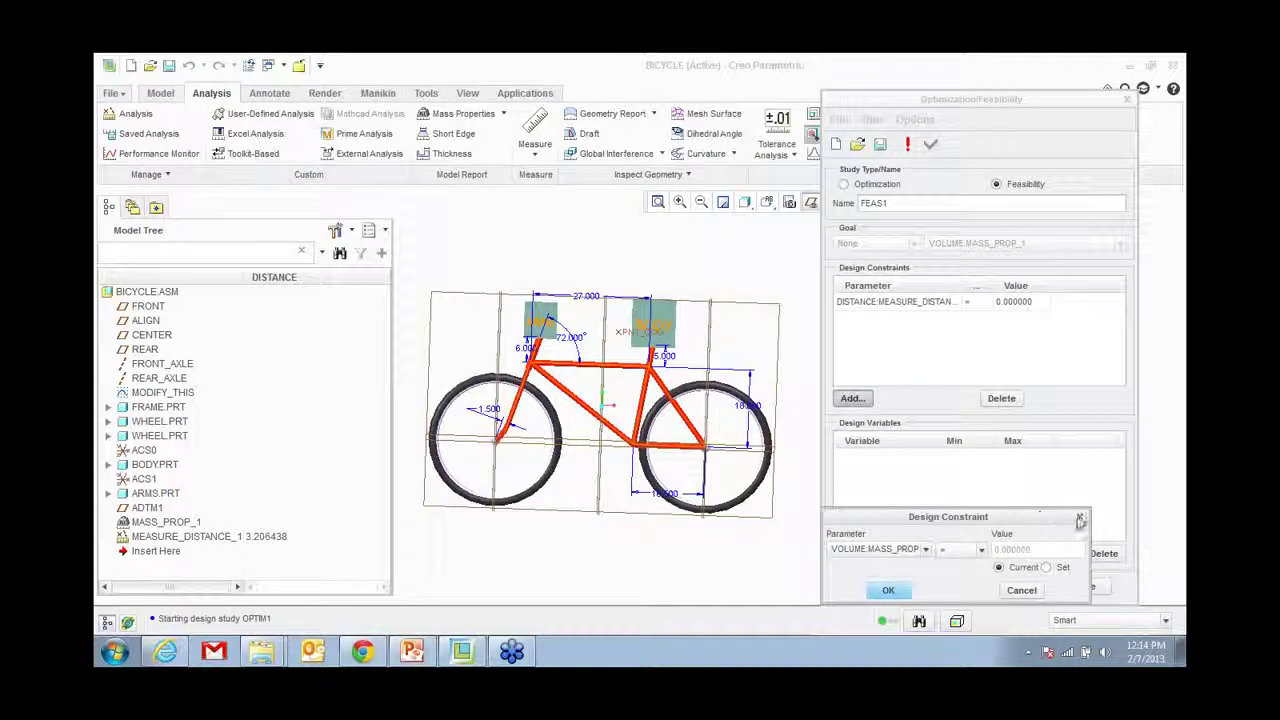
{"action": "left_click", "coordinate": [1079, 516]}
{"action": "left_click", "coordinate": [968, 301]}
{"action": "left_click", "coordinate": [986, 301]}
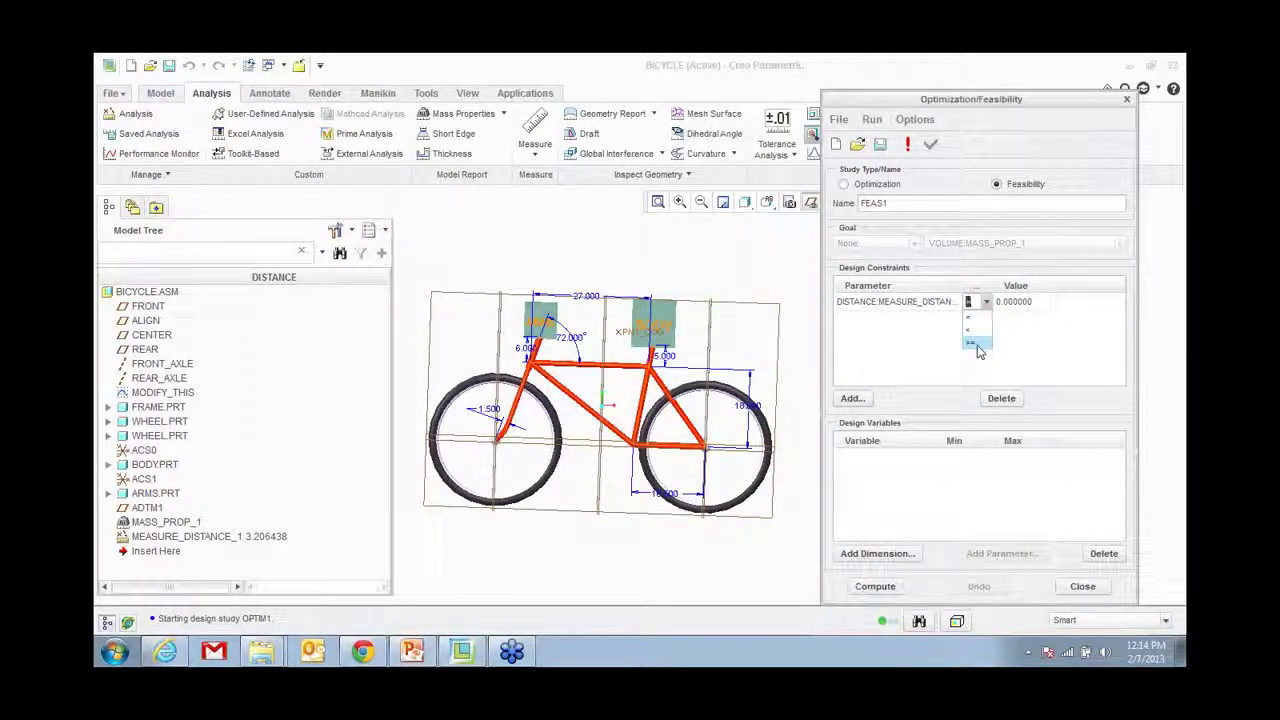
{"action": "left_click", "coordinate": [1034, 373]}
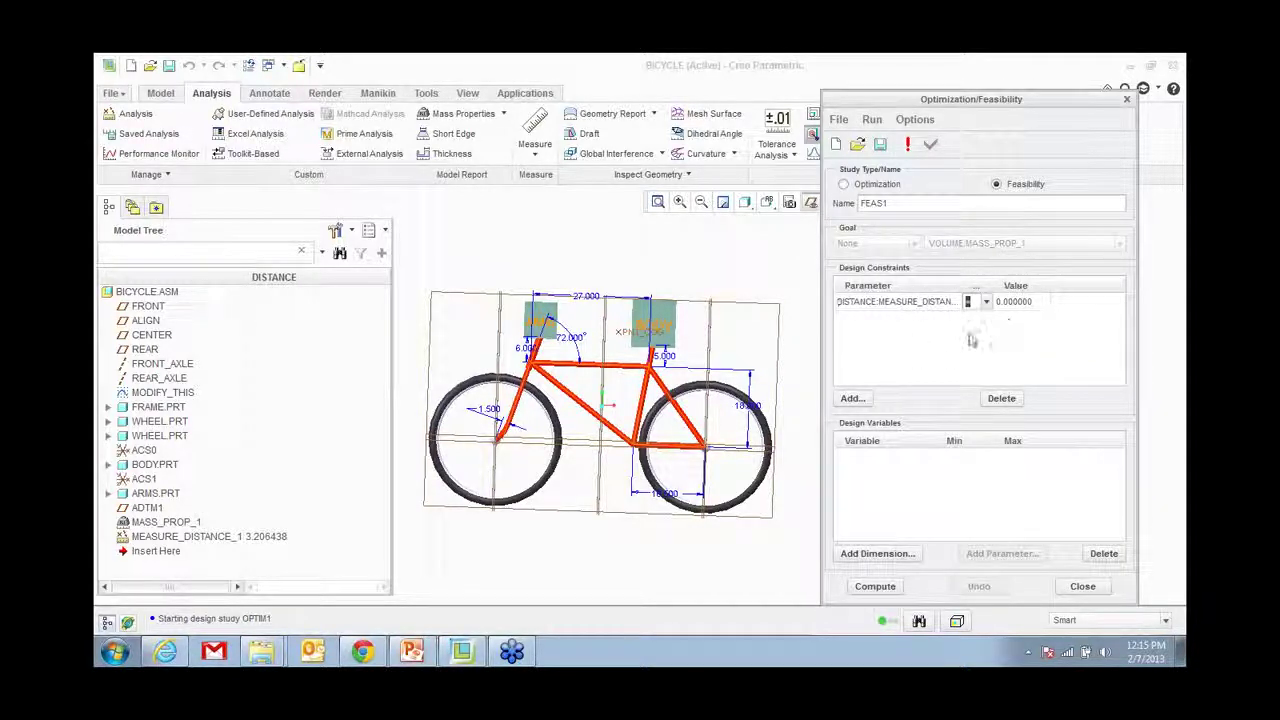
Step: Add the 27.000 length, the 72.000° angle and the 16.500 length dimensions as design variables
{"action": "left_click", "coordinate": [892, 560]}
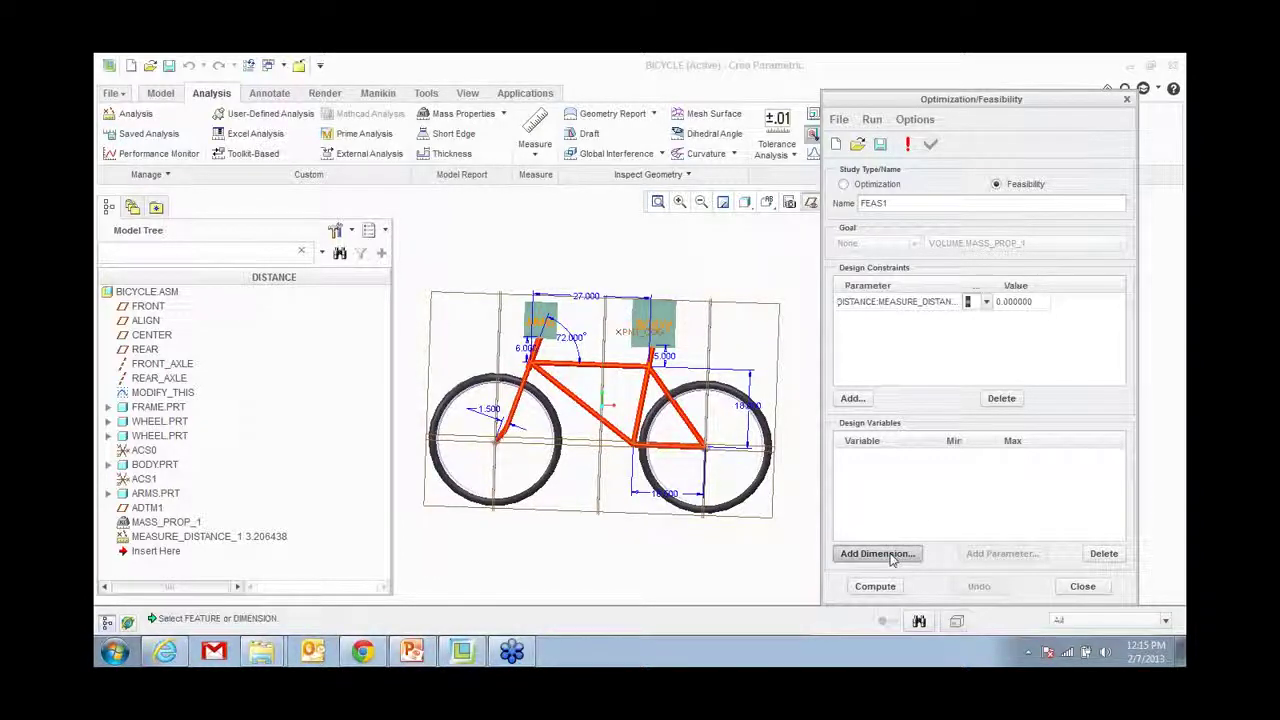
{"action": "left_click", "coordinate": [587, 304]}
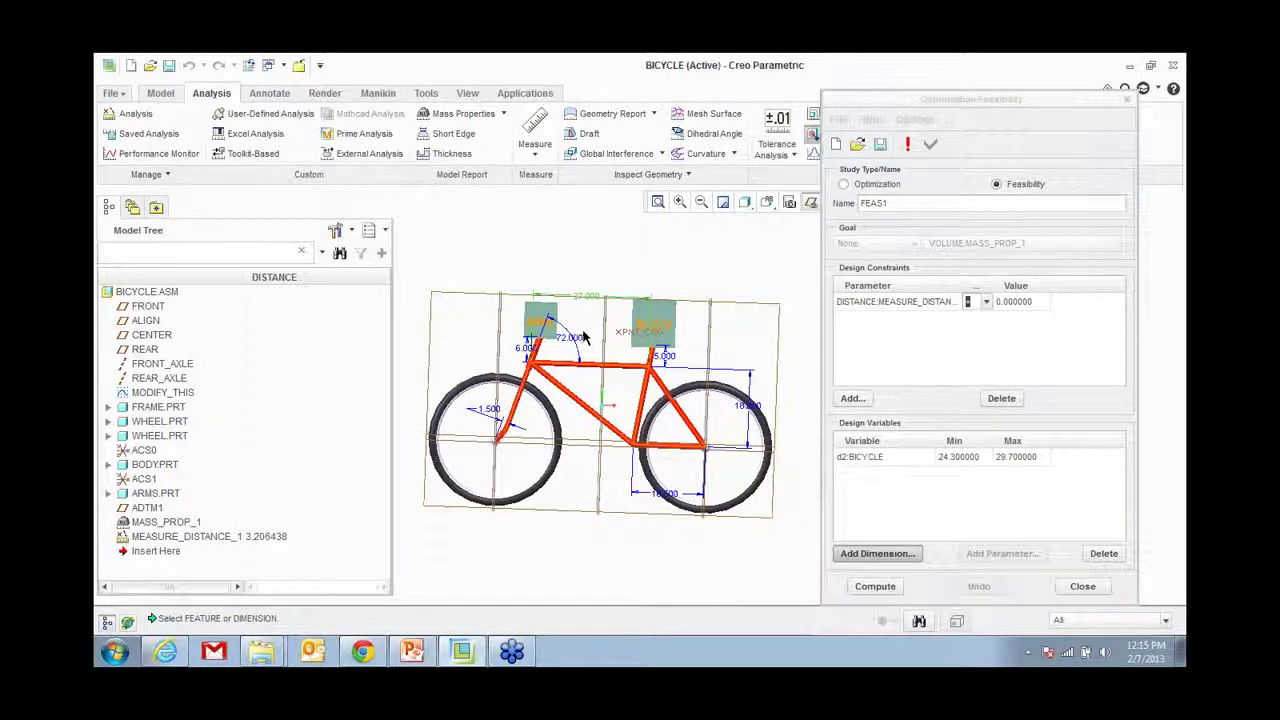
{"action": "left_click", "coordinate": [577, 341]}
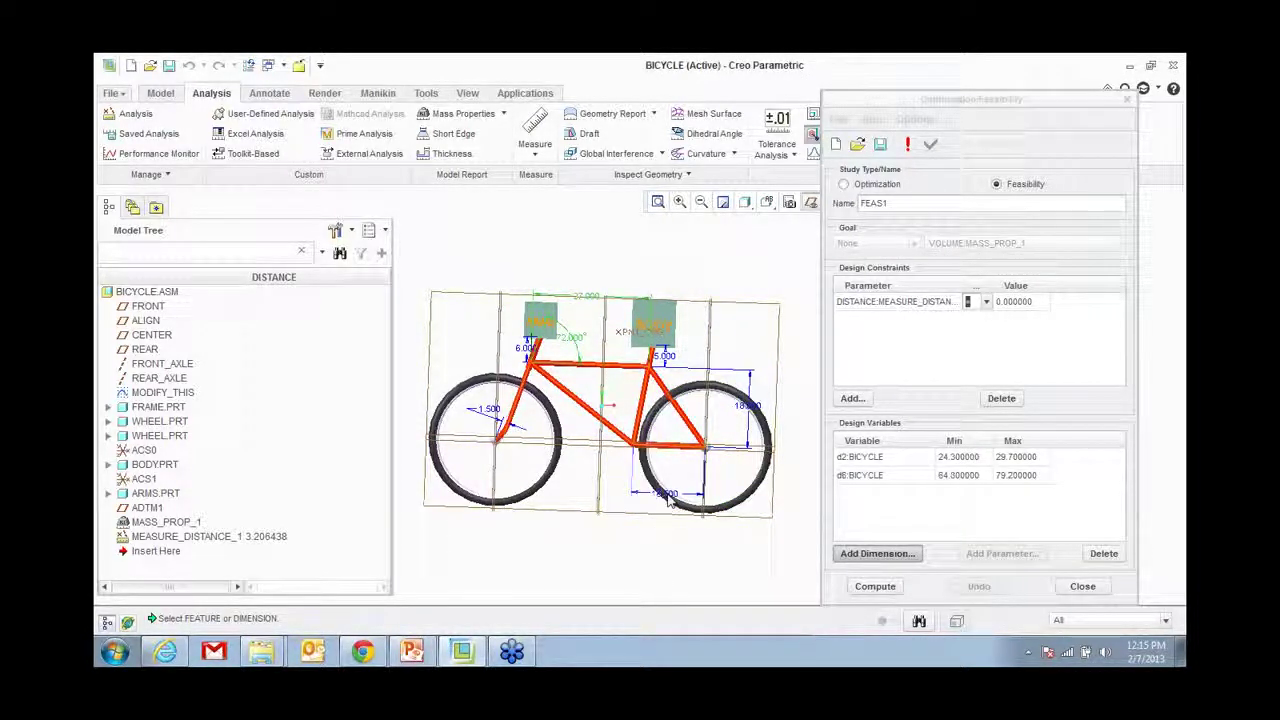
{"action": "left_click", "coordinate": [668, 497]}
Step: Set the range of design variable d2 to a minimum of 24 and a maximum of 30
{"action": "double_click", "coordinate": [972, 457]}
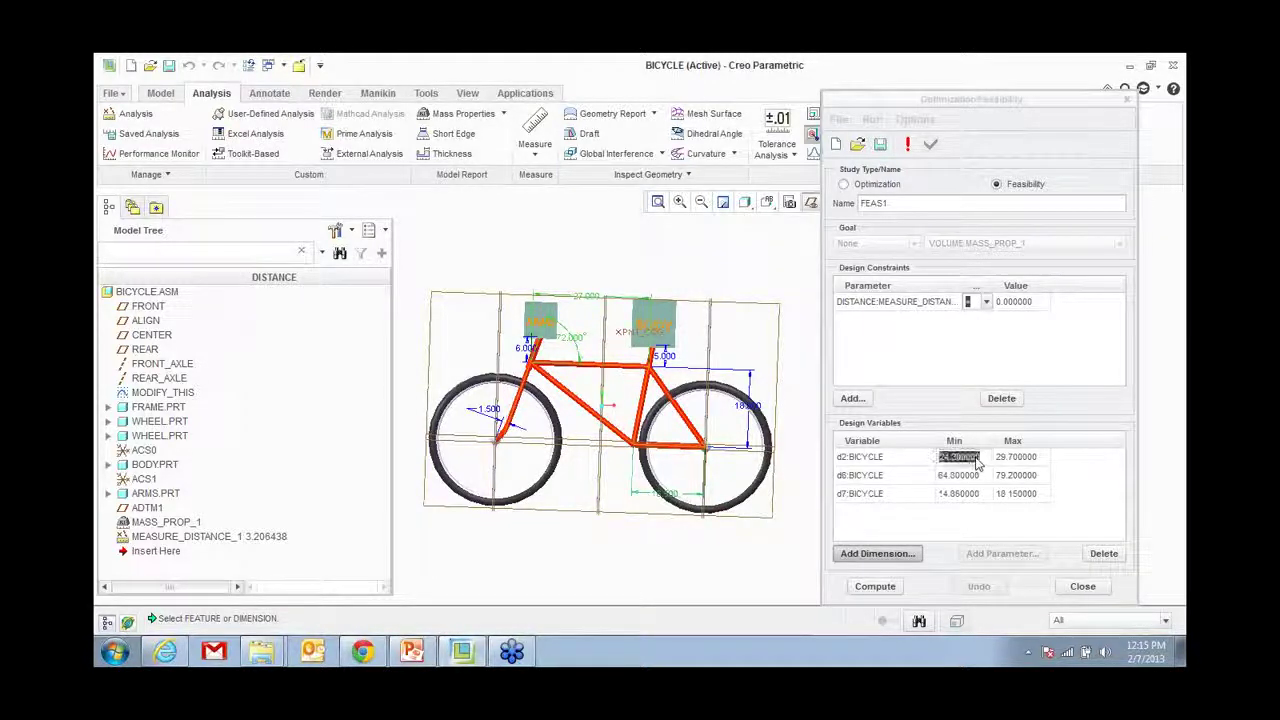
{"action": "type", "text": "2"}
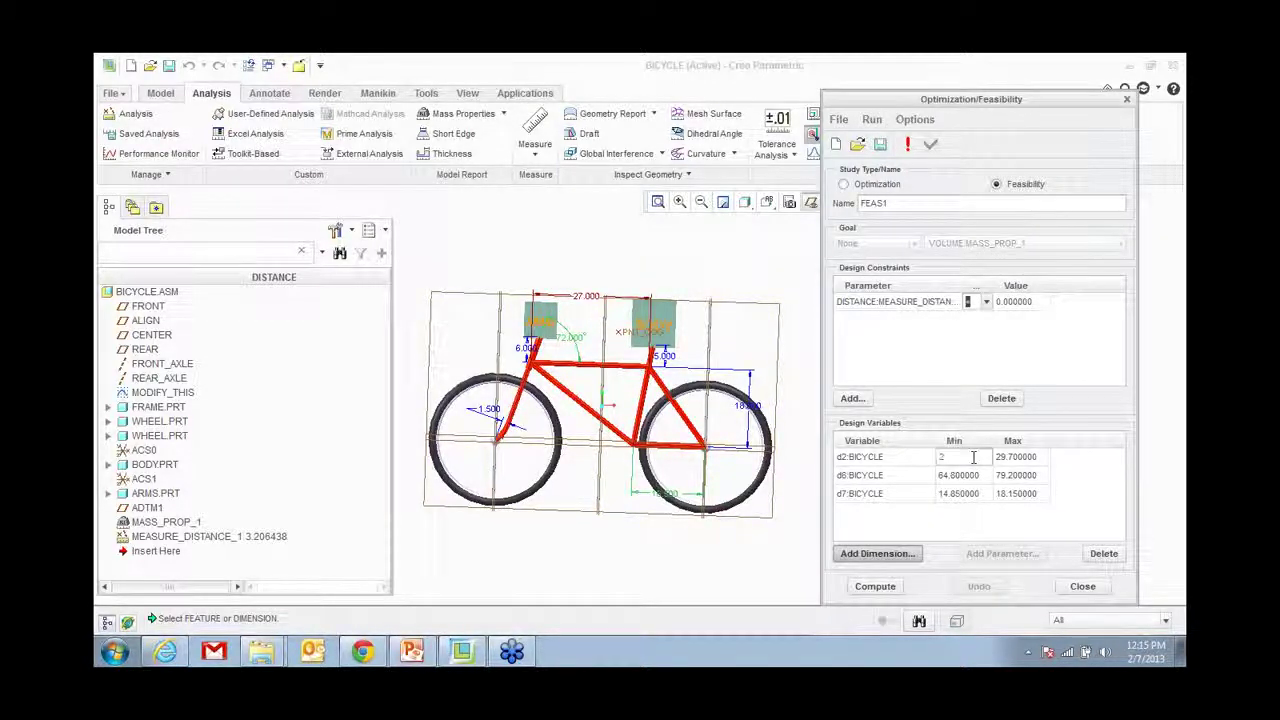
{"action": "type", "text": "4"}
{"action": "double_click", "coordinate": [1016, 457]}
{"action": "type", "text": "30"}
Step: Set the range of design variable d6 to a minimum of 75 and a maximum of 85
{"action": "double_click", "coordinate": [965, 475]}
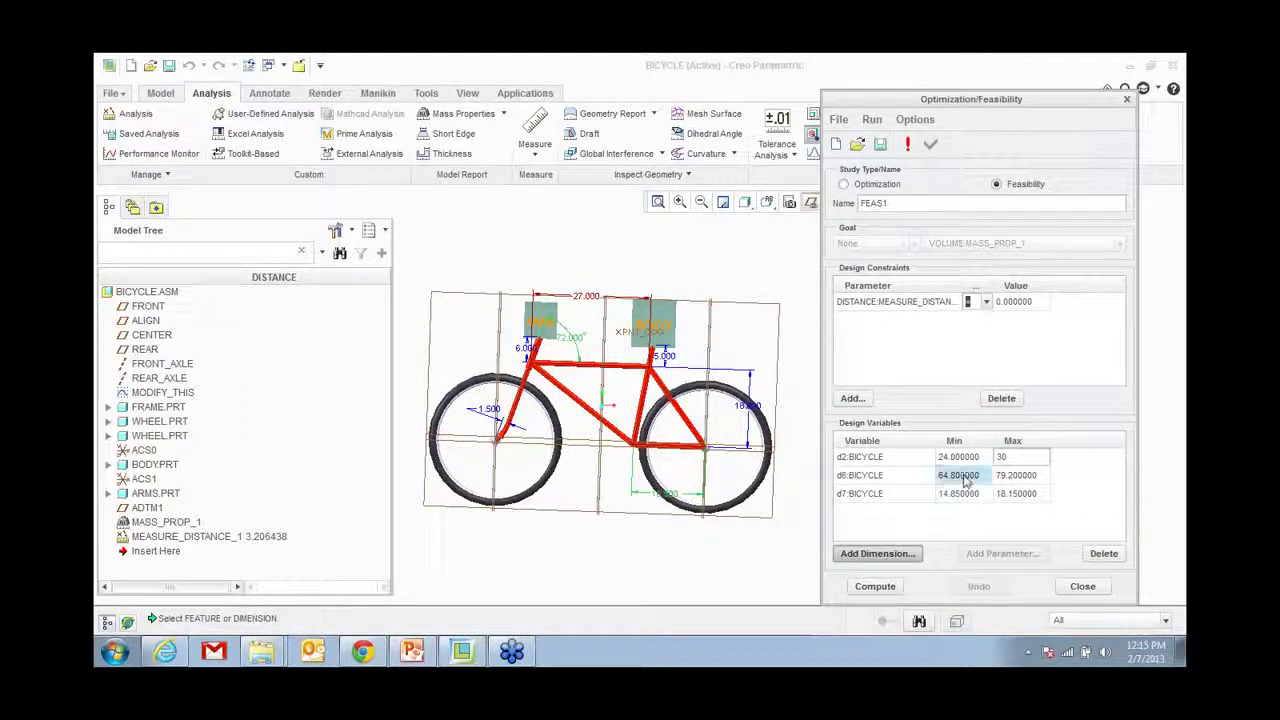
{"action": "type", "text": "75"}
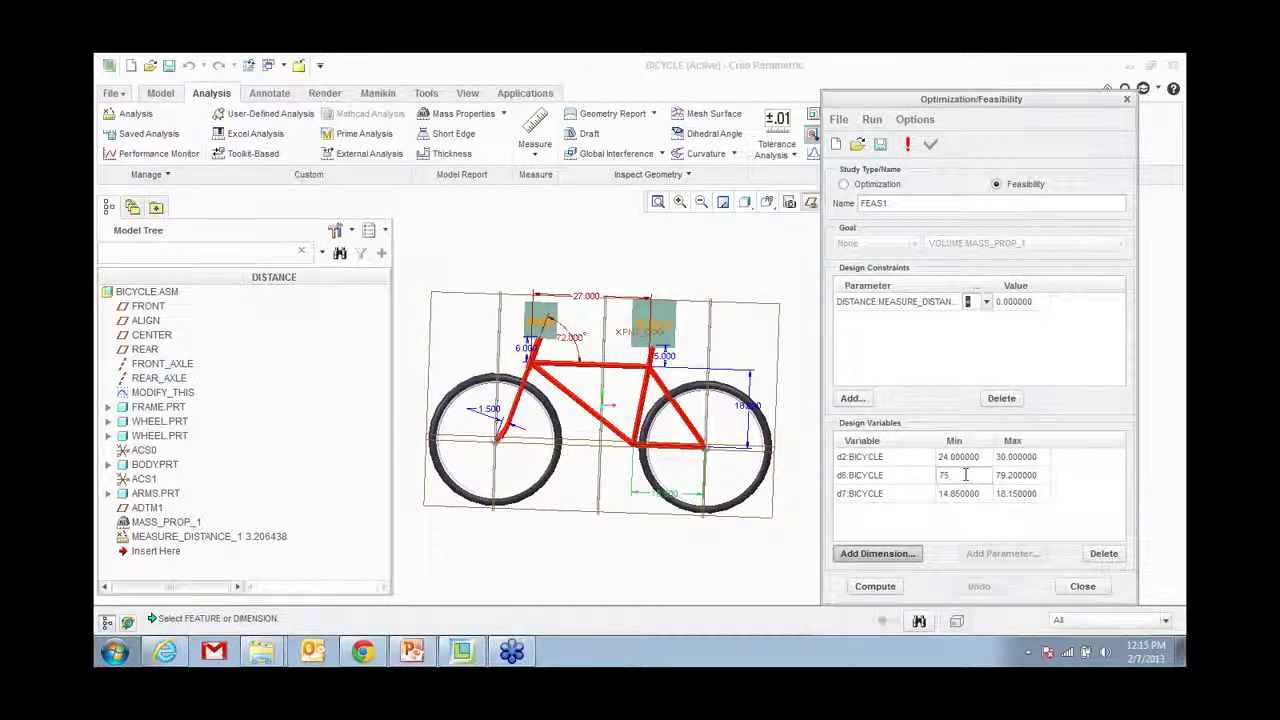
{"action": "double_click", "coordinate": [1022, 477]}
{"action": "type", "text": "9"}
{"action": "left_click_drag", "start_coordinate": [1020, 475], "coordinate": [978, 477]}
{"action": "type", "text": "85"}
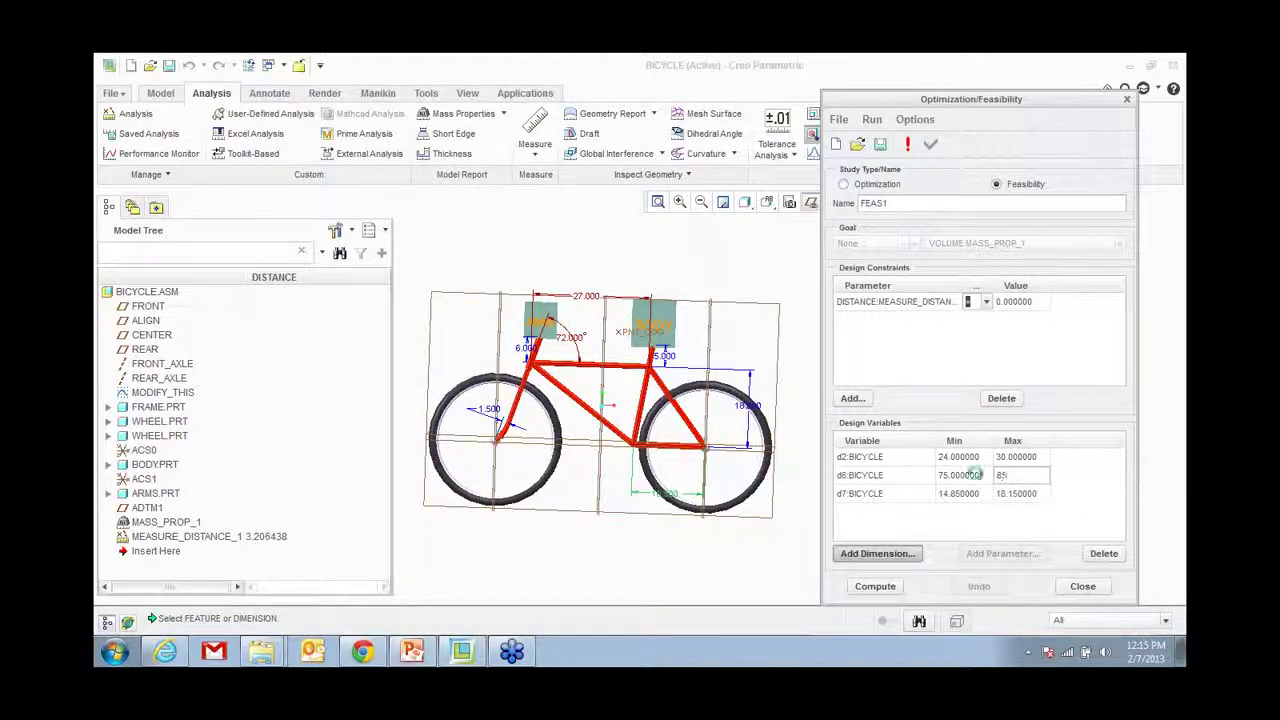
{"action": "key", "text": "Return"}
Step: Set the range of design variable d7 to a minimum of 14 and a maximum of 18
{"action": "double_click", "coordinate": [970, 495]}
{"action": "type", "text": "14"}
{"action": "double_click", "coordinate": [1020, 493]}
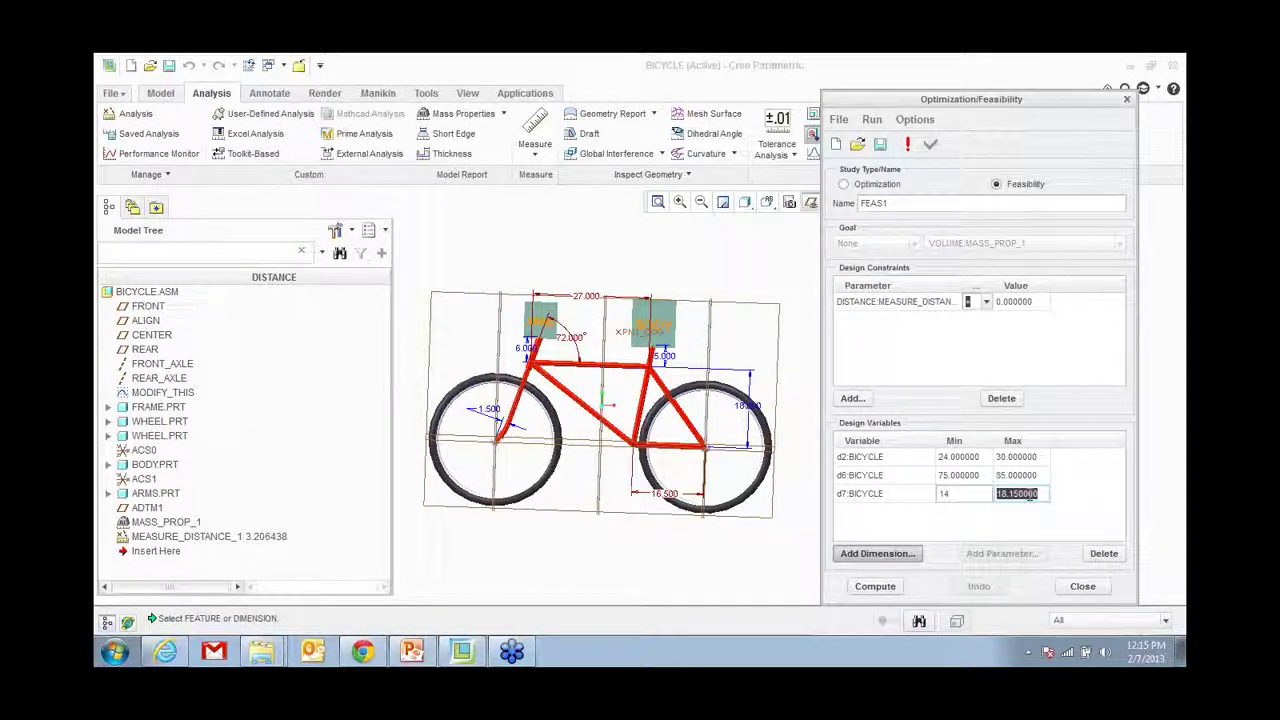
{"action": "type", "text": "18.3"}
{"action": "key", "text": "Return"}
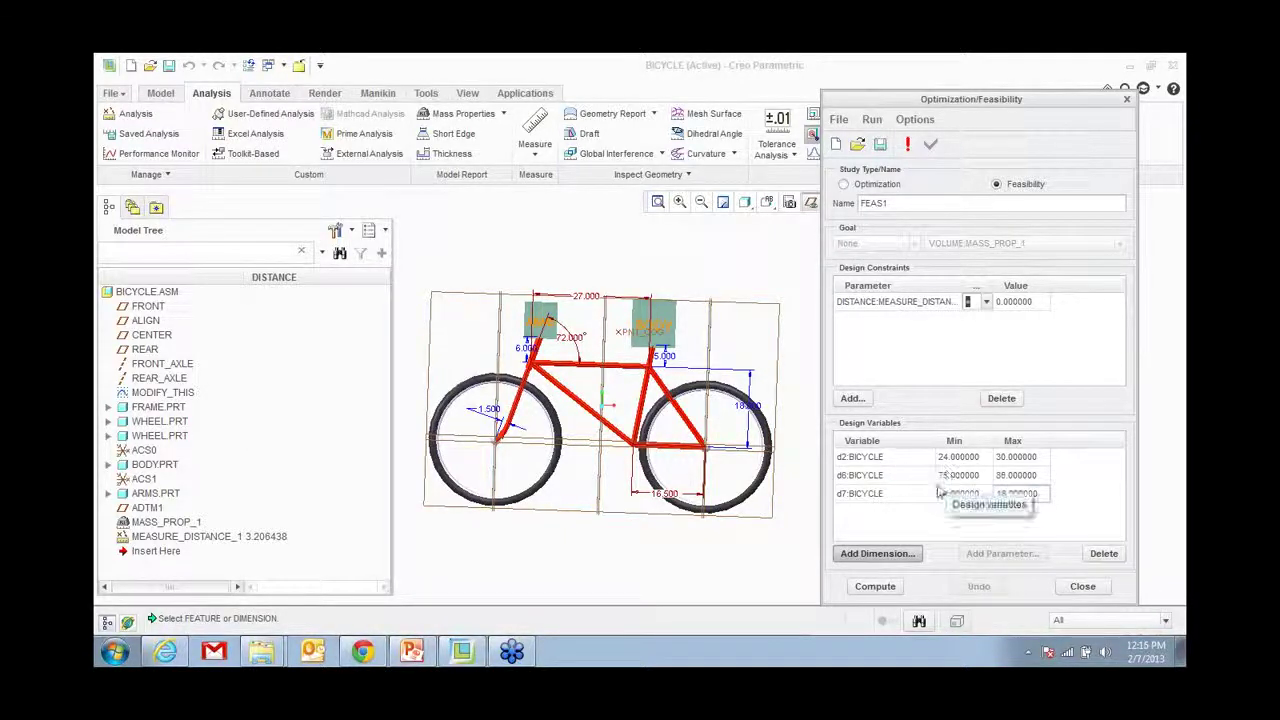
Step: Compute the feasibility study and widen the model tree's name column so the DISTANCE value stands apart
{"action": "left_click", "coordinate": [876, 587]}
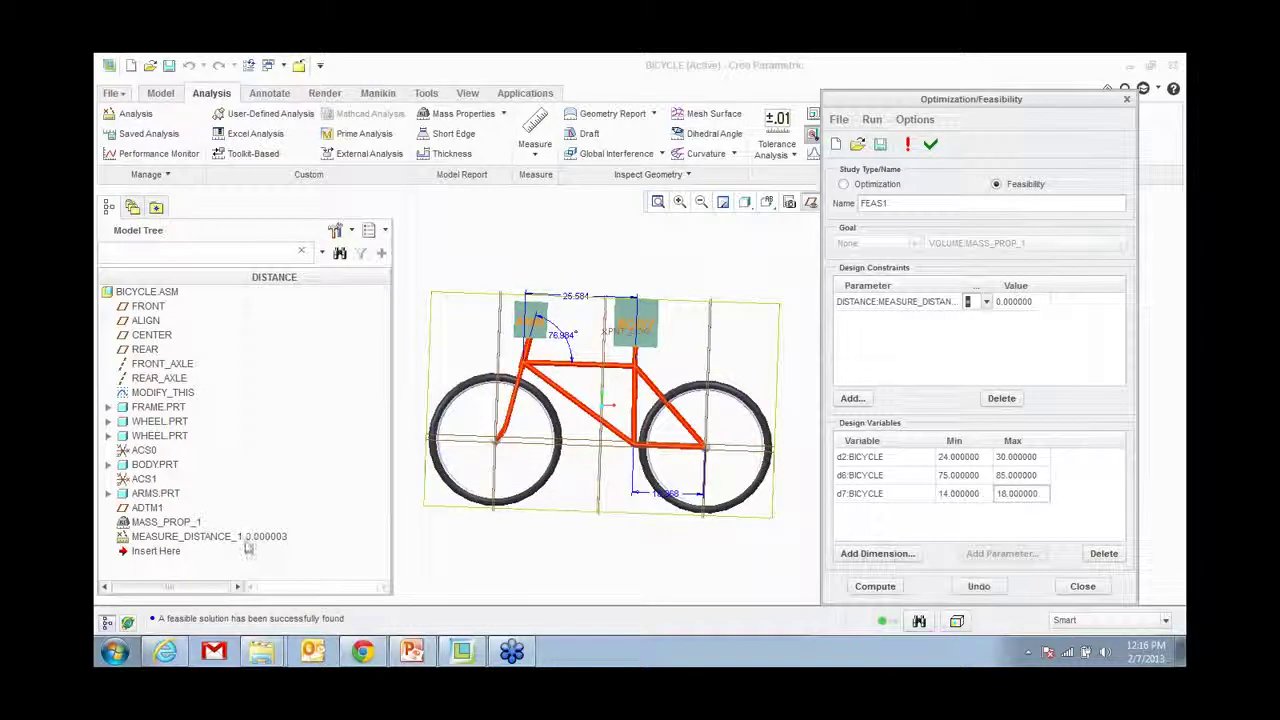
{"action": "left_click_drag", "start_coordinate": [248, 277], "coordinate": [283, 278]}
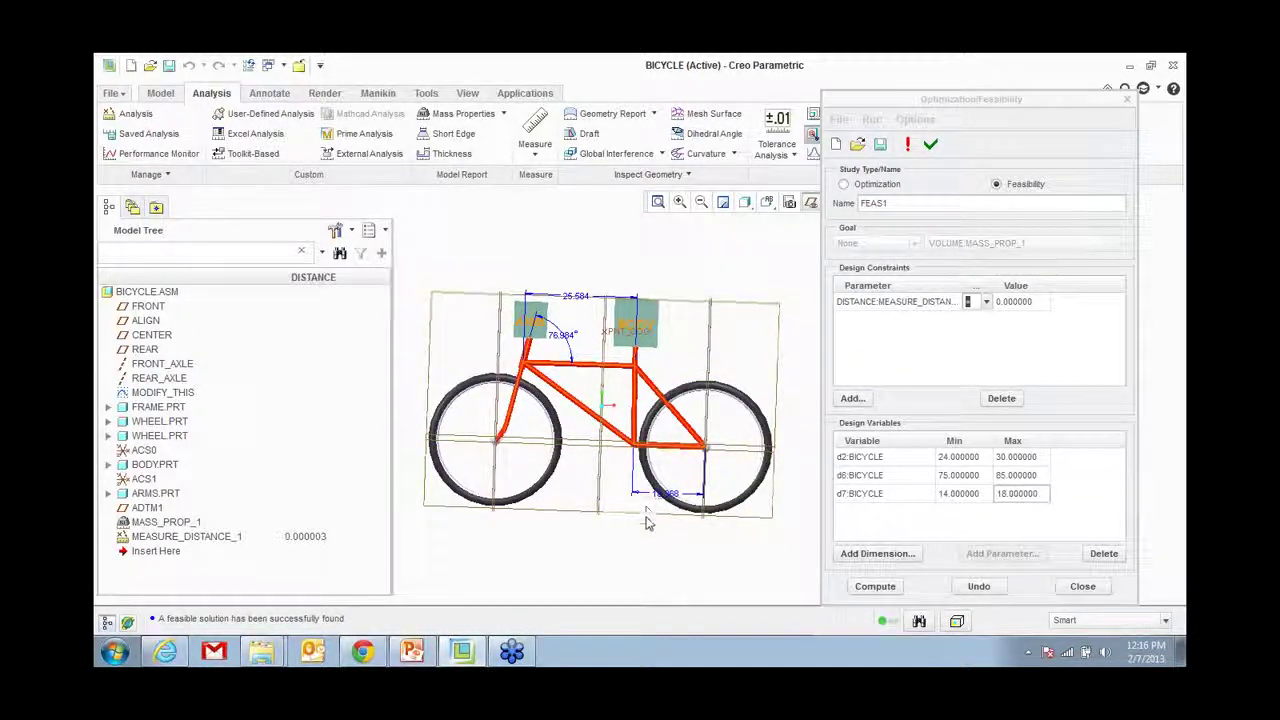
{"action": "middle_click_drag", "start_coordinate": [652, 516], "coordinate": [645, 520]}
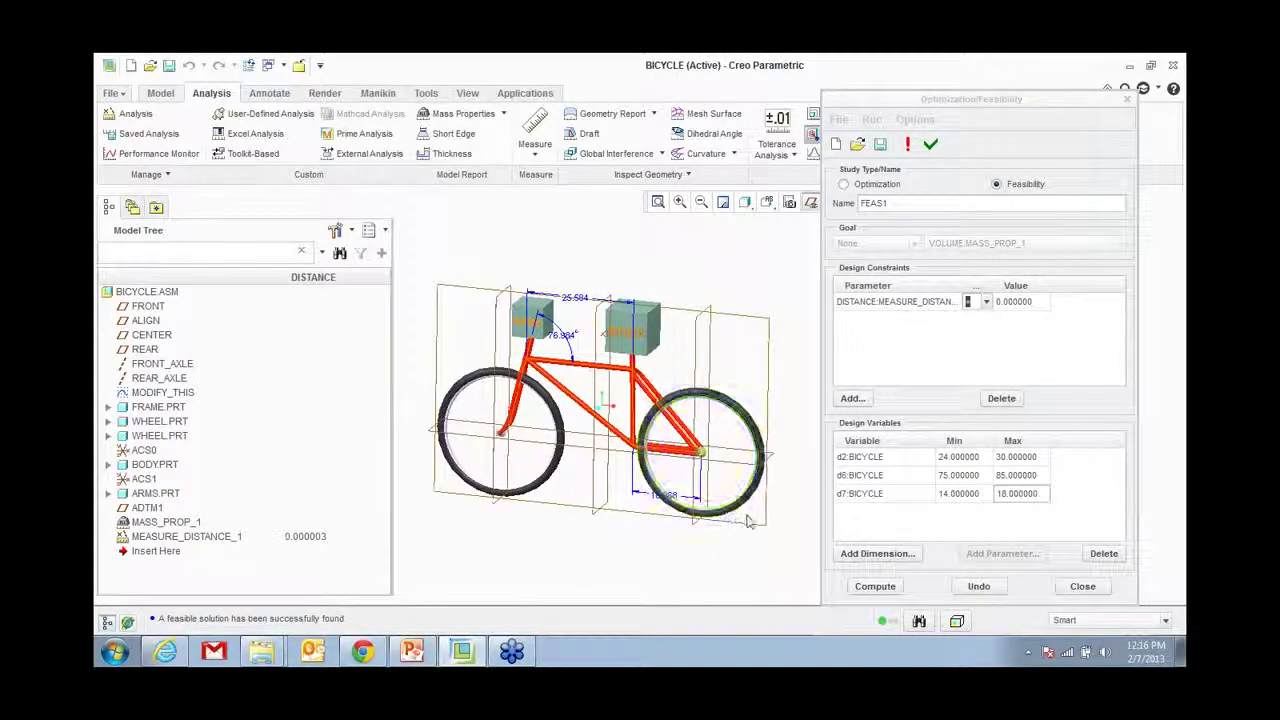
Step: Close the feasibility study, keep its changes to the bicycle model, and inspect the modified frame
{"action": "left_click", "coordinate": [1067, 588]}
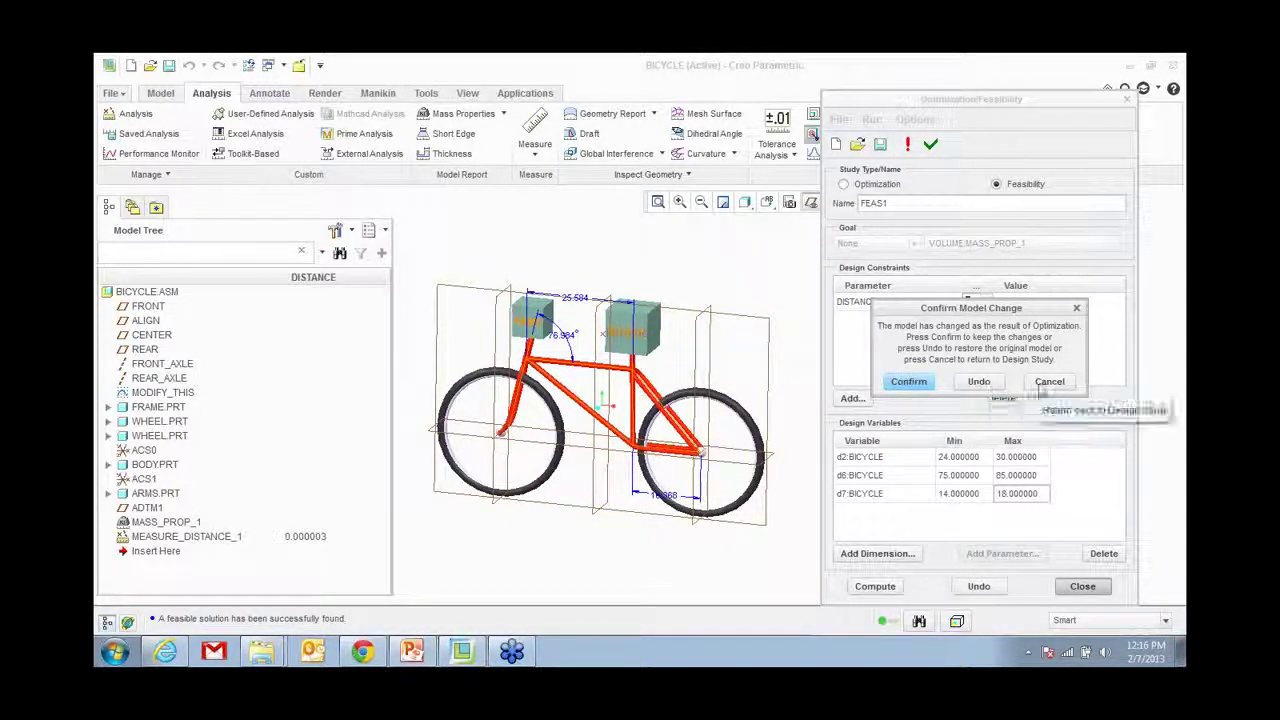
{"action": "left_click", "coordinate": [910, 382]}
{"action": "middle_click_drag", "start_coordinate": [829, 463], "coordinate": [842, 437]}
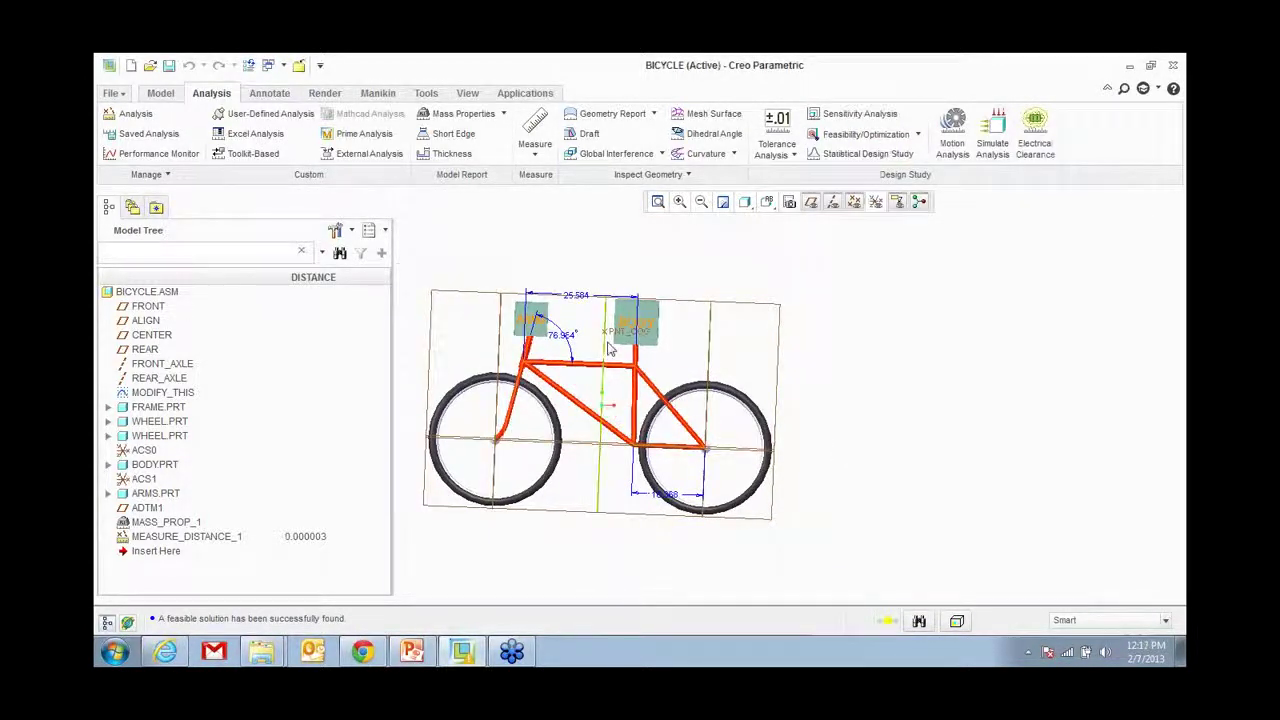
{"action": "scroll", "coordinate": [627, 374], "scroll_direction": "up", "scroll_amount": 3}
{"action": "scroll", "coordinate": [946, 380], "scroll_direction": "down", "scroll_amount": 3}
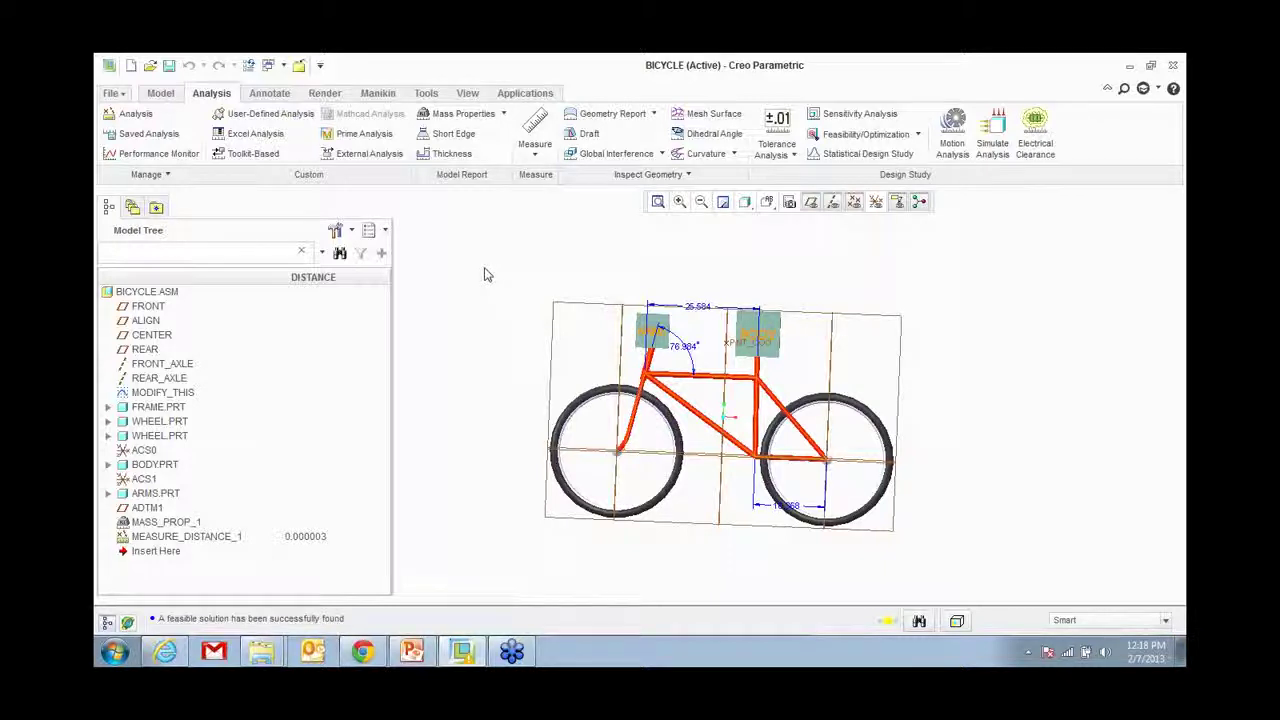
Step: Close the bicycle assembly and erase all objects that are not displayed from the session
{"action": "left_click", "coordinate": [298, 66]}
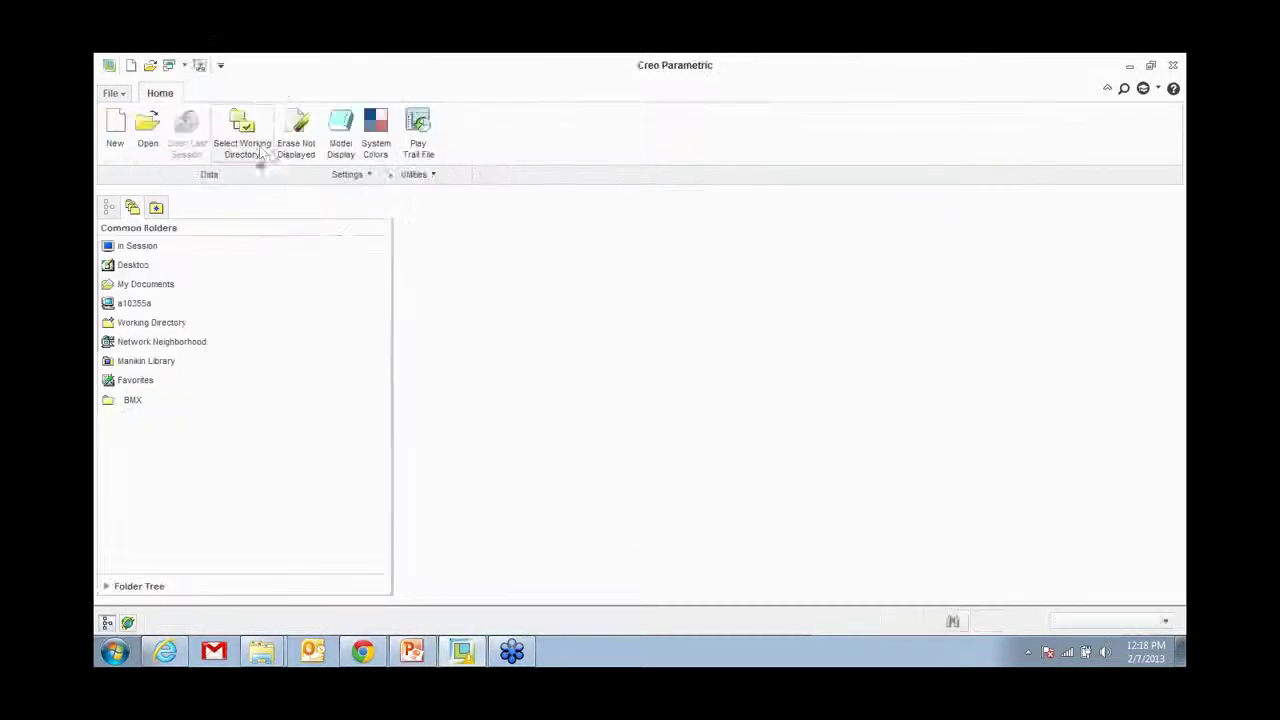
{"action": "left_click", "coordinate": [295, 138]}
{"action": "key", "text": "Return"}
Step: Open the WING part from the Excel-Feature folder in BMX and look over its shape
{"action": "left_click", "coordinate": [190, 400]}
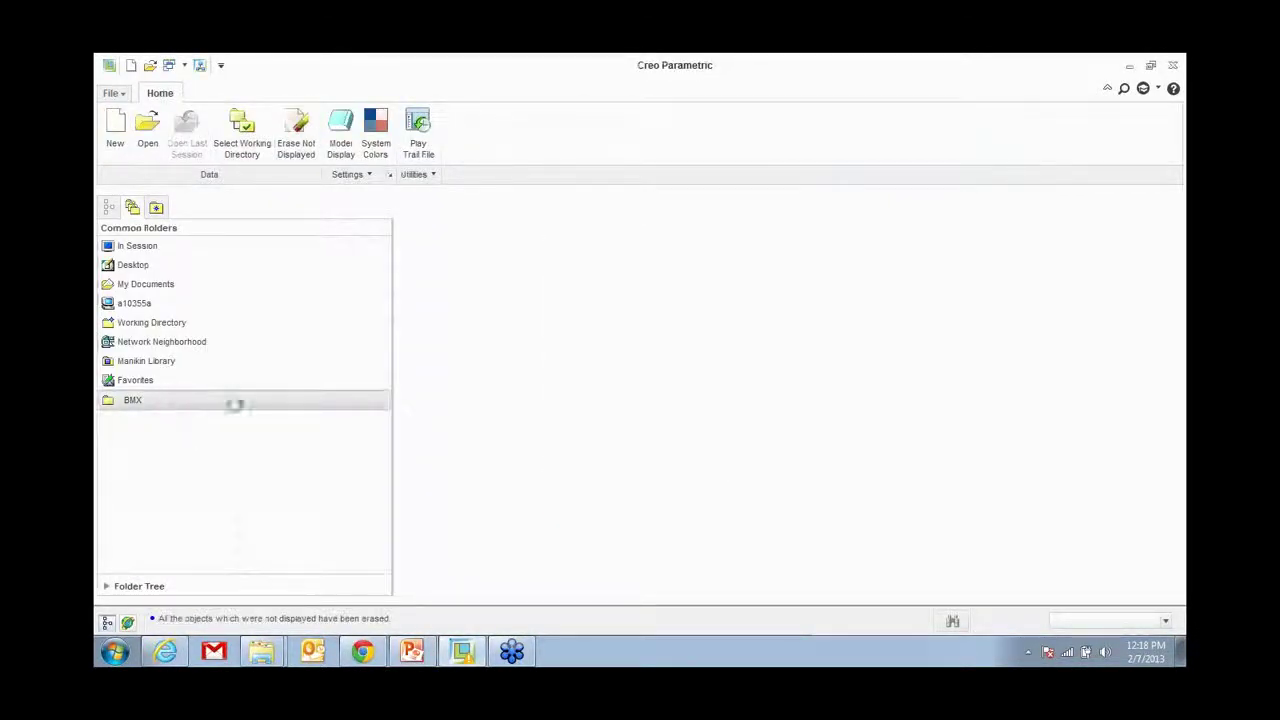
{"action": "double_click", "coordinate": [448, 312]}
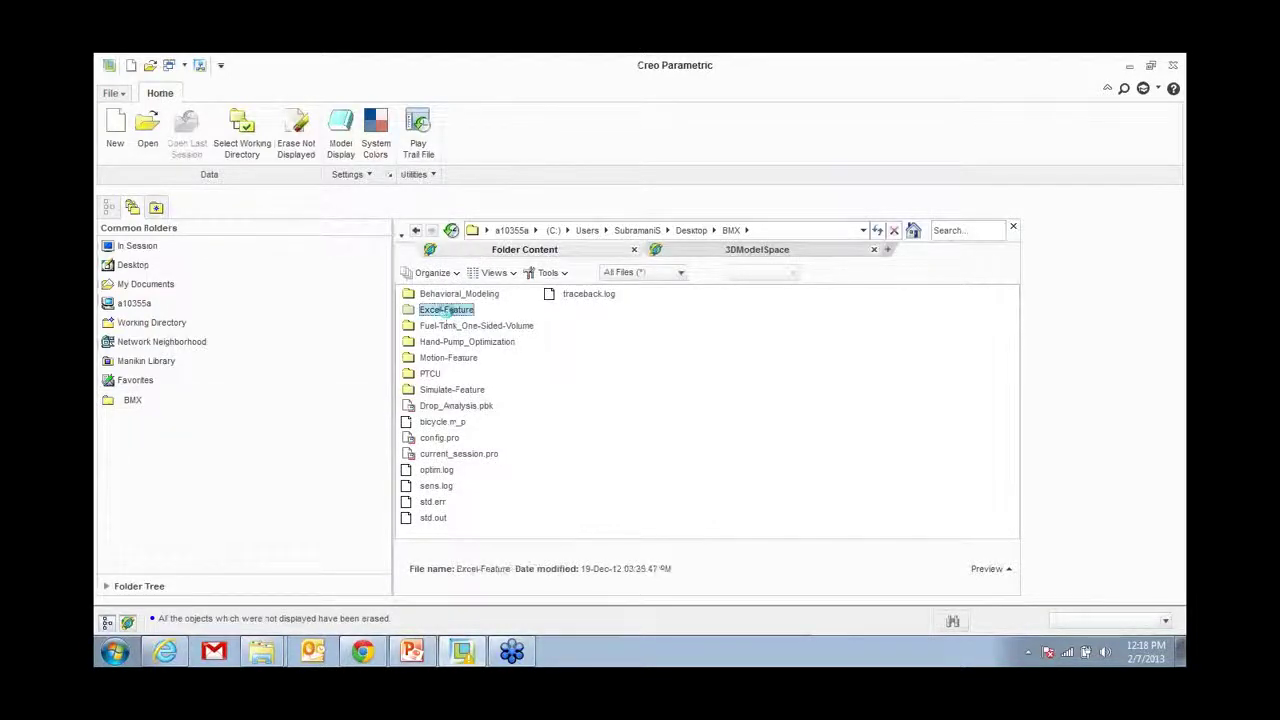
{"action": "double_click", "coordinate": [428, 312]}
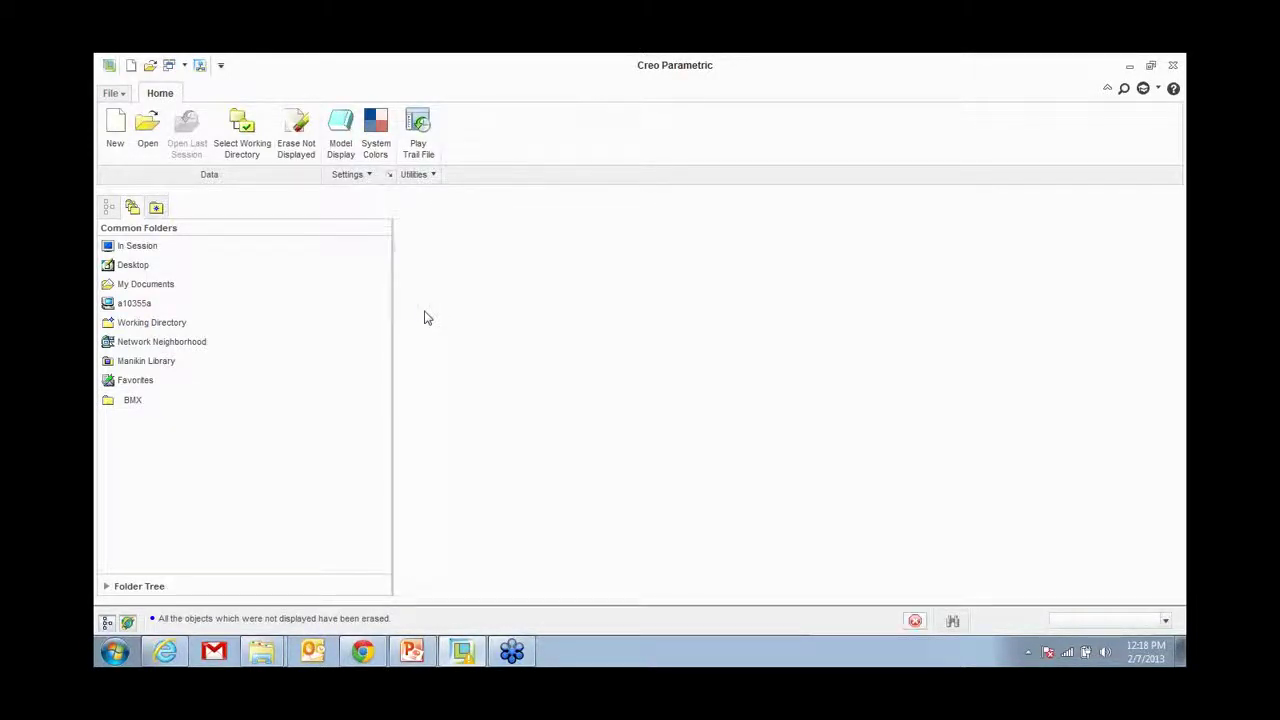
{"action": "mouse_move", "coordinate": [640, 337]}
{"action": "middle_mouse_down"}
{"action": "mouse_move", "coordinate": [668, 337]}
{"action": "mouse_move", "coordinate": [663, 323]}
{"action": "mouse_move", "coordinate": [683, 317]}
{"action": "mouse_move", "coordinate": [663, 331]}
{"action": "middle_mouse_up"}
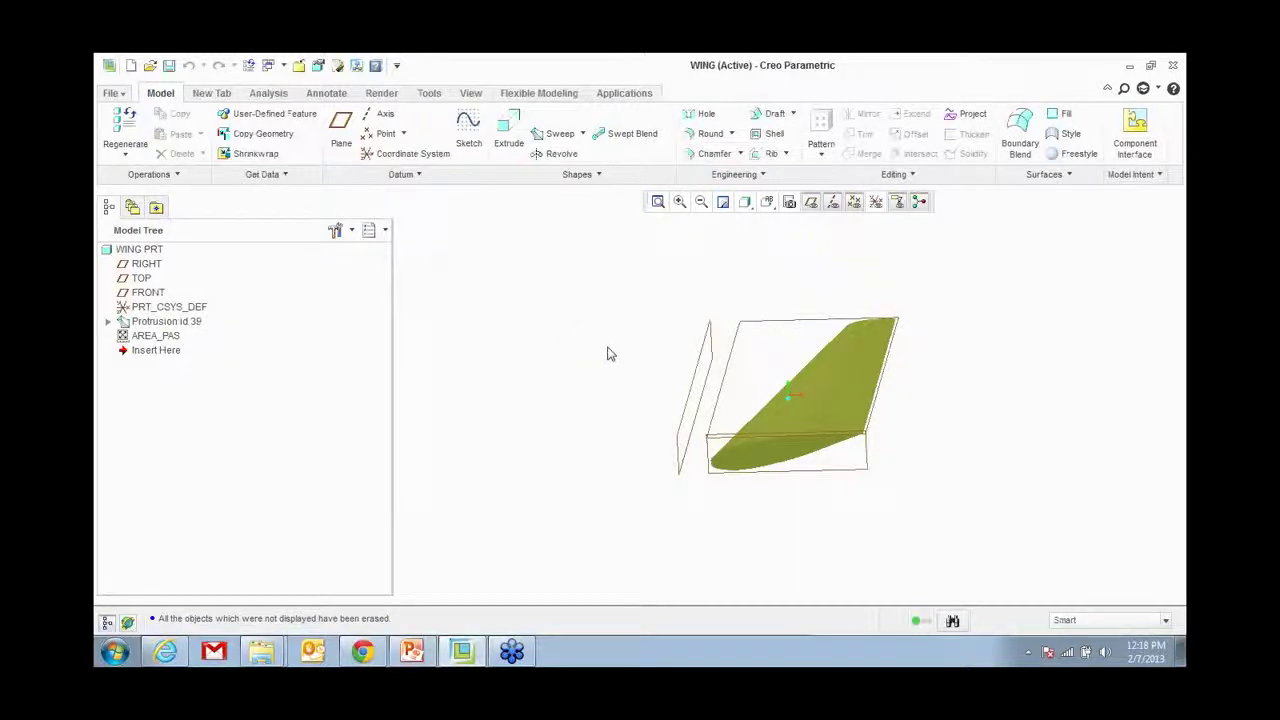
{"action": "middle_click_drag", "start_coordinate": [569, 366], "coordinate": [597, 343]}
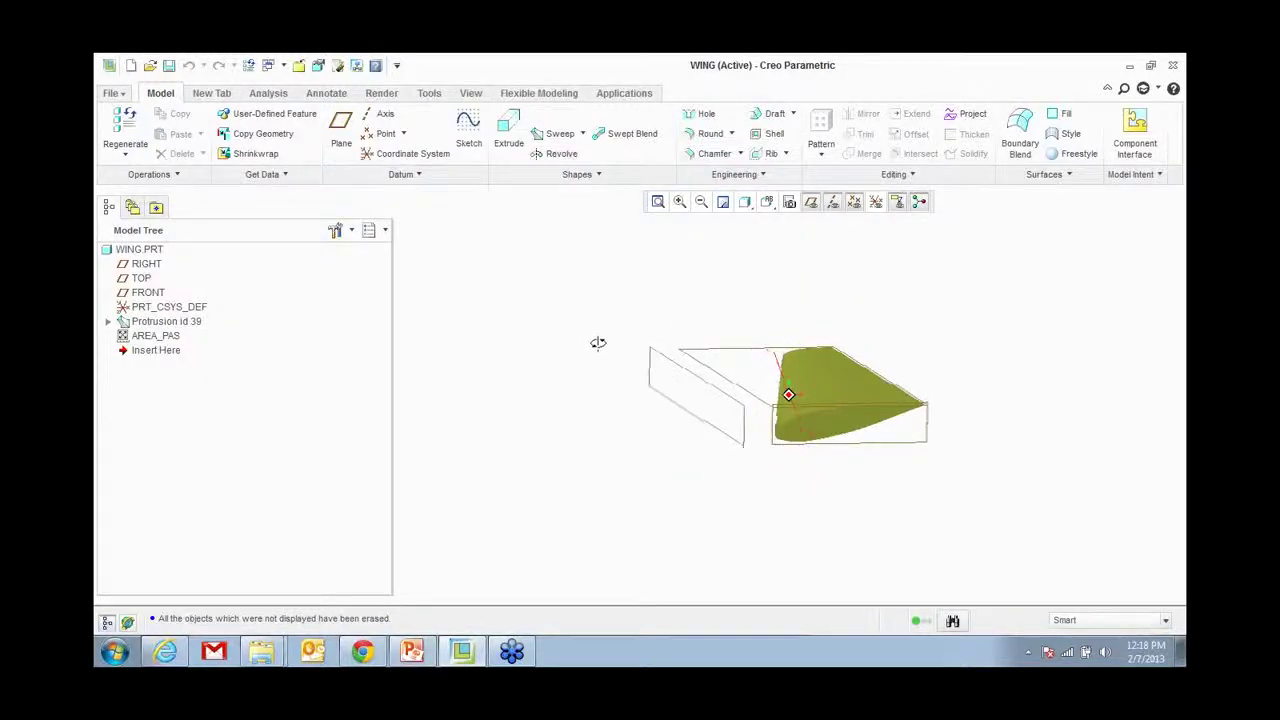
Step: Open the AREA_PAS analysis feature for redefinition and examine its direction reference, the RIGHT datum plane
{"action": "right_click", "coordinate": [170, 337]}
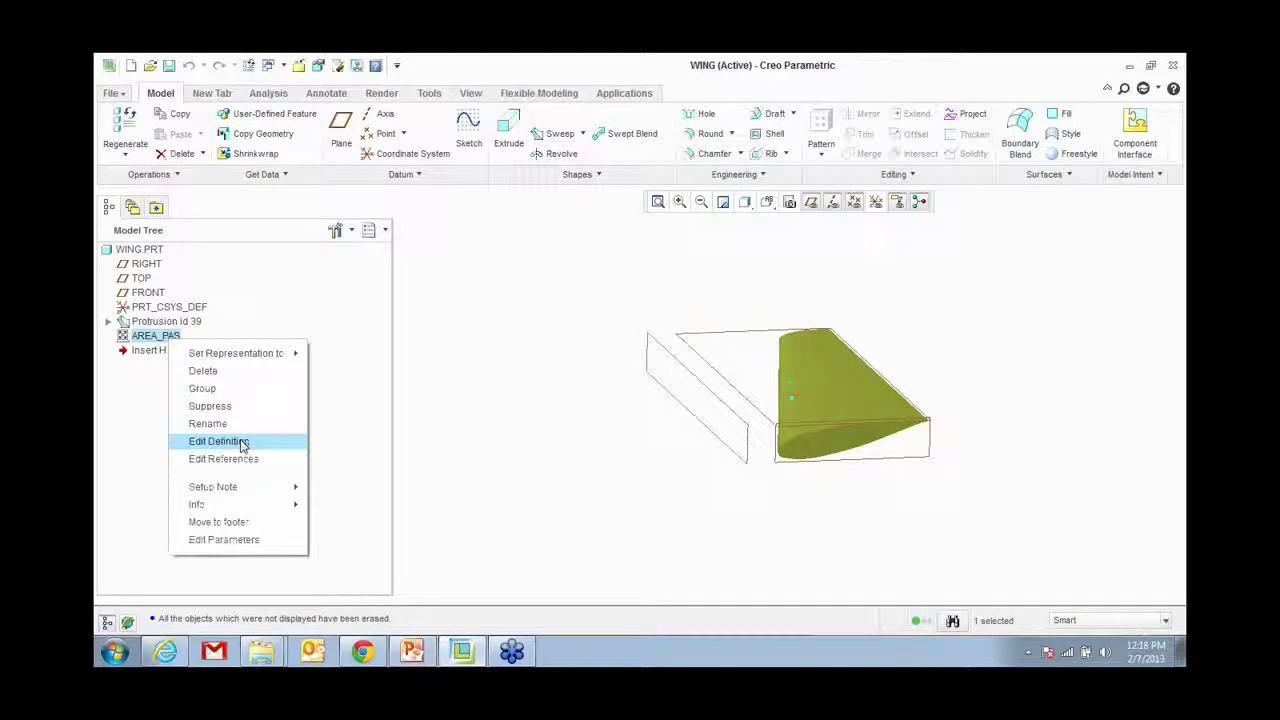
{"action": "left_click", "coordinate": [242, 444]}
{"action": "middle_click_drag", "start_coordinate": [618, 474], "coordinate": [642, 460]}
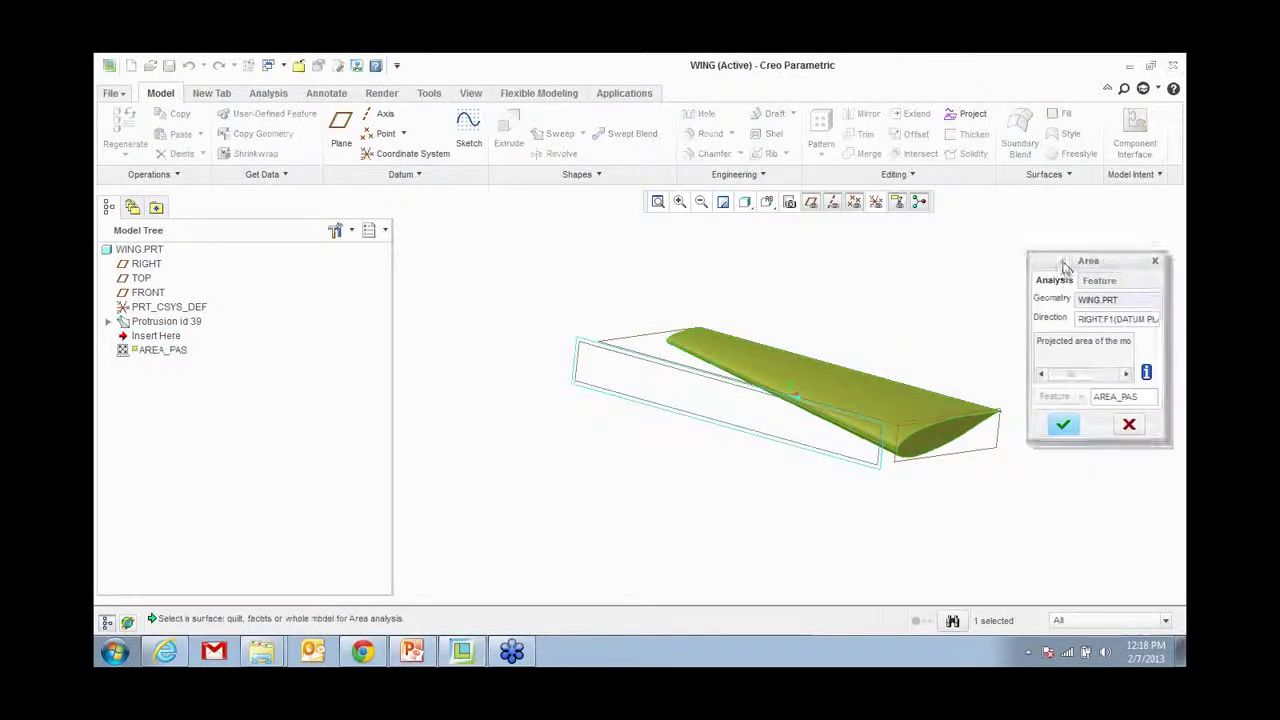
{"action": "left_click_drag", "start_coordinate": [1060, 270], "coordinate": [1035, 224]}
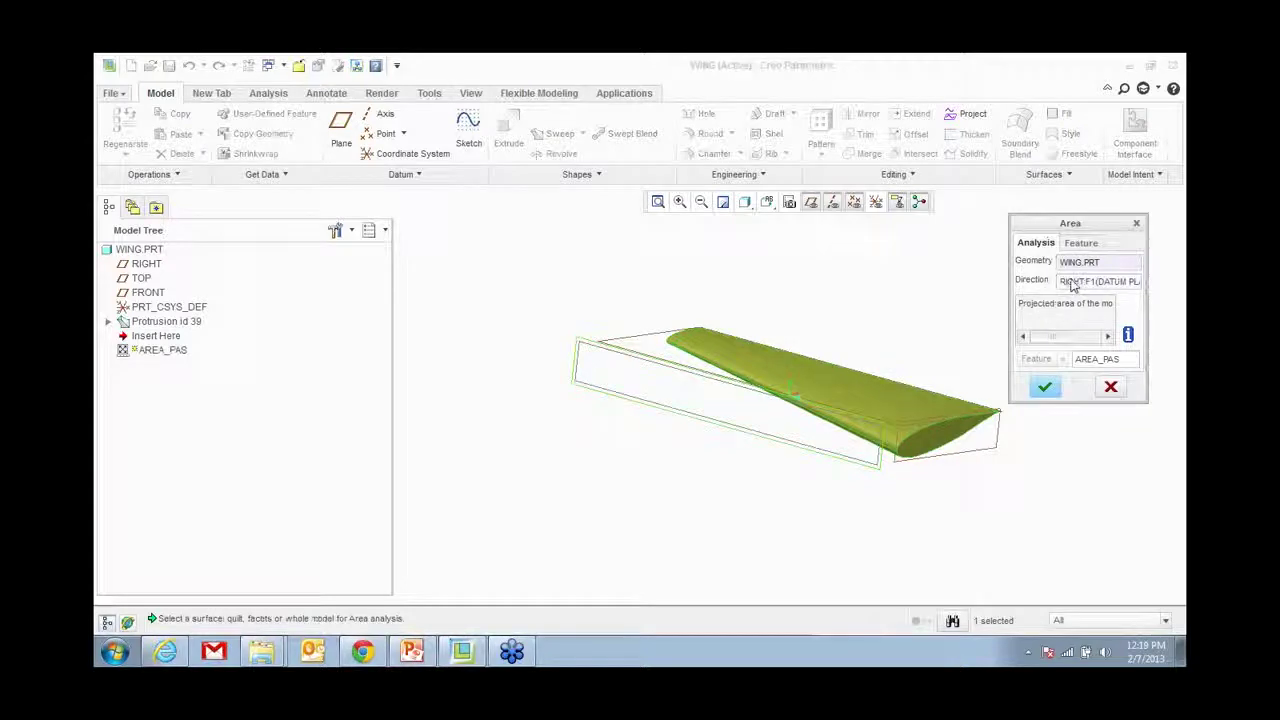
{"action": "left_click", "coordinate": [1070, 281]}
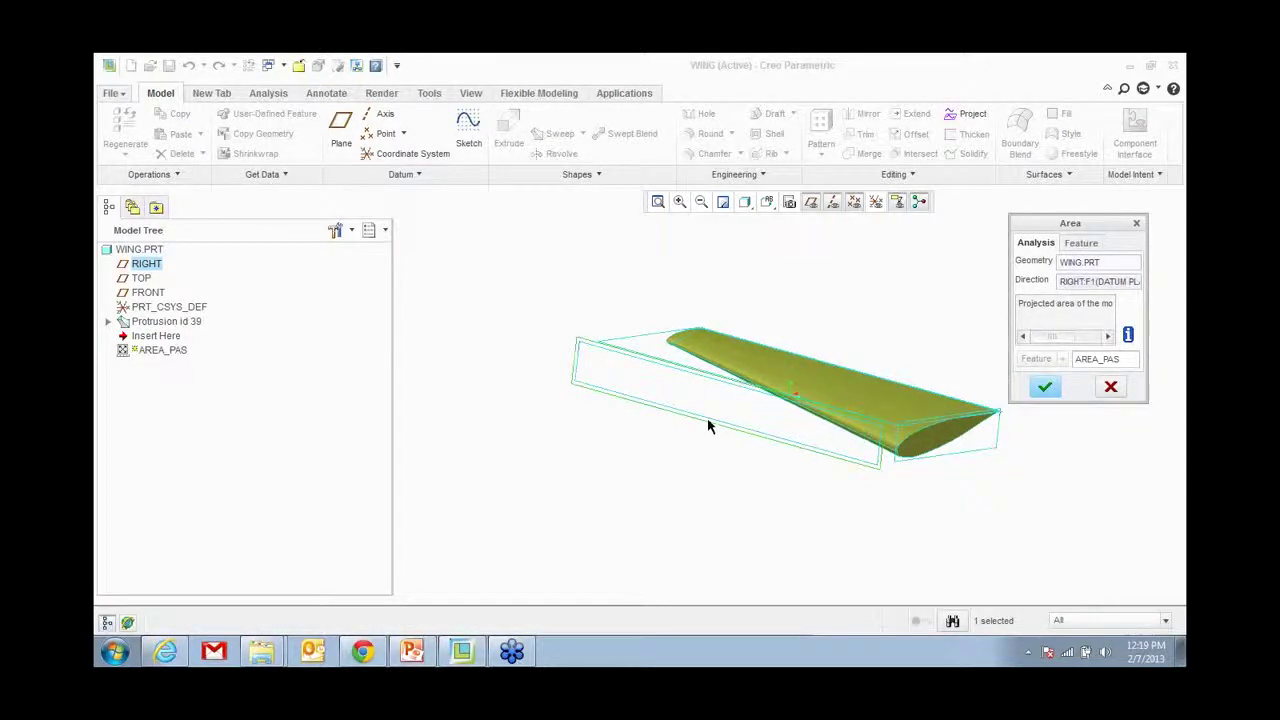
{"action": "middle_click_drag", "start_coordinate": [611, 451], "coordinate": [652, 445]}
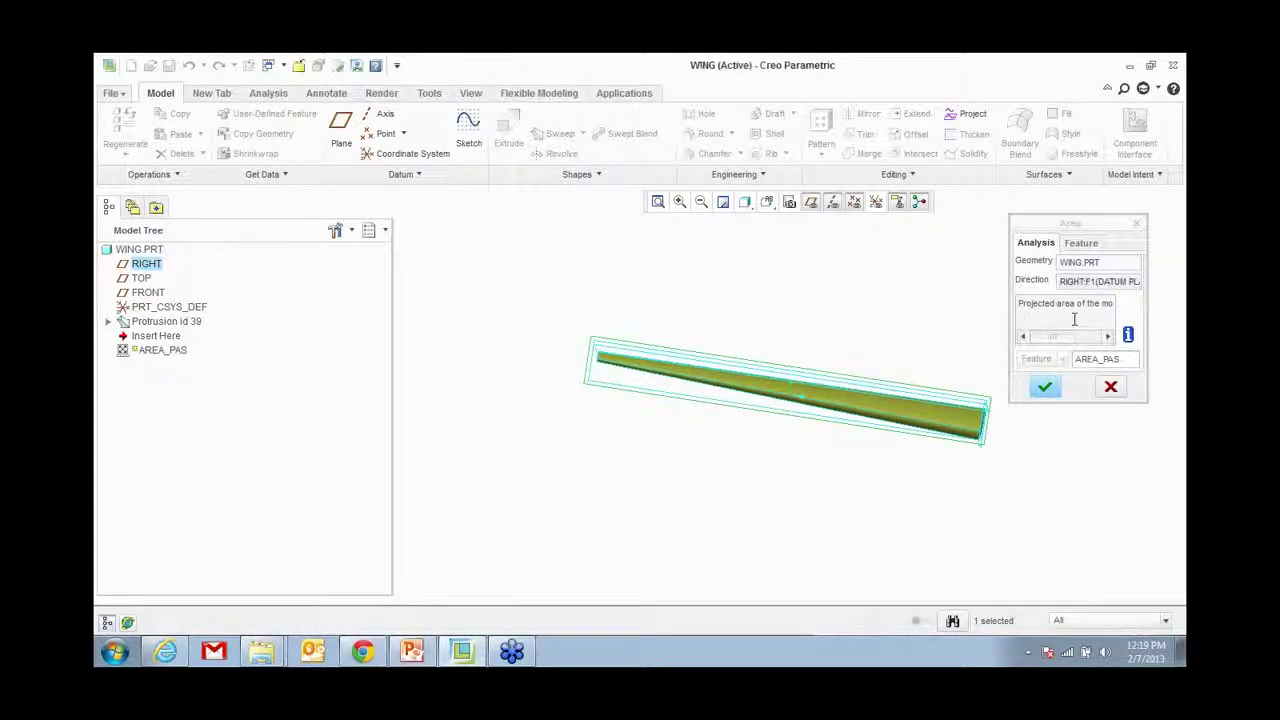
Step: Review the PROJ_AREA parameter in the area analysis's feature settings, enlarging the dialog to read it, and accept the definition
{"action": "left_click", "coordinate": [1078, 242]}
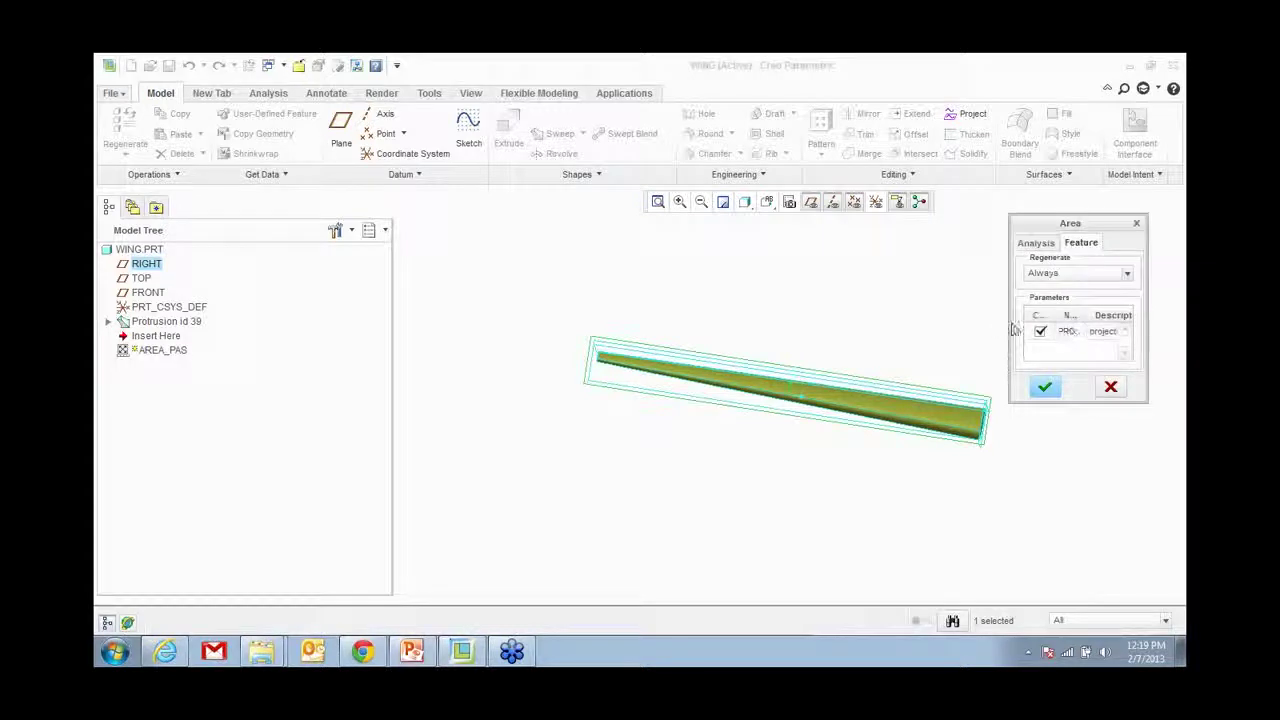
{"action": "left_click_drag", "start_coordinate": [1009, 320], "coordinate": [811, 320]}
{"action": "left_click_drag", "start_coordinate": [889, 314], "coordinate": [976, 314]}
{"action": "double_click", "coordinate": [915, 333]}
{"action": "right_click", "coordinate": [915, 338]}
{"action": "left_click", "coordinate": [930, 390]}
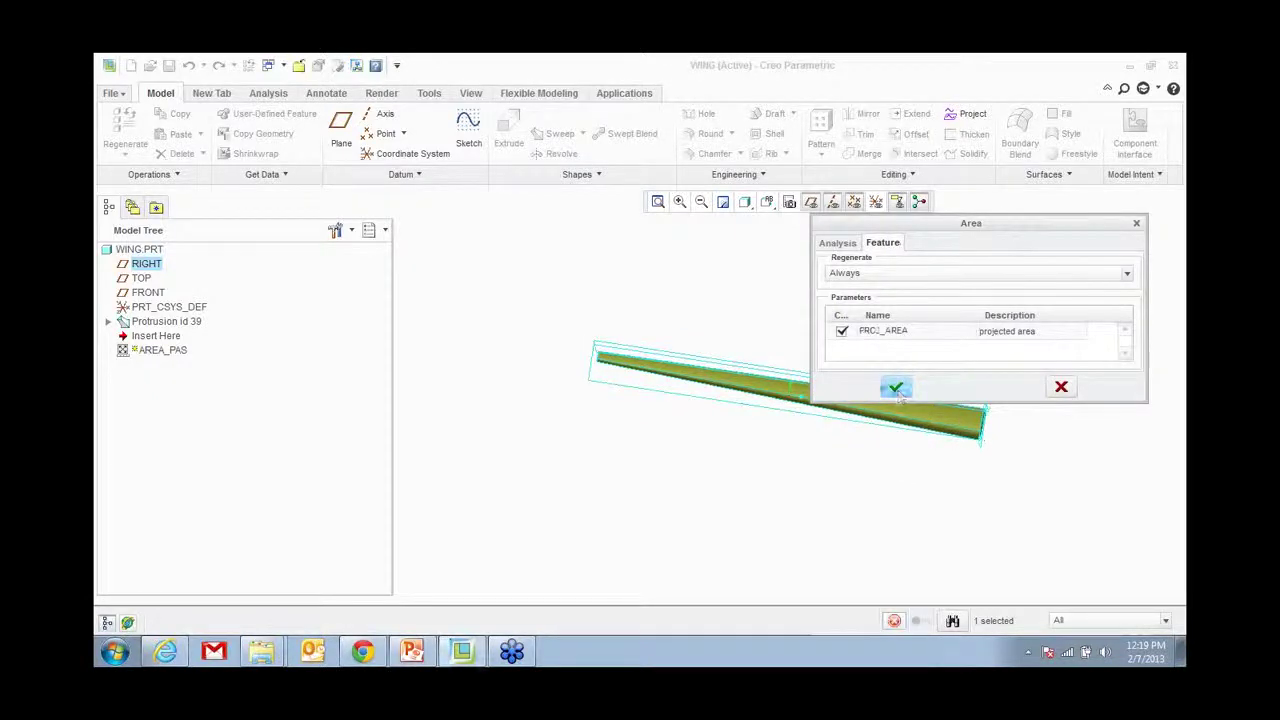
Step: Accept the area analysis definition and add a PROJ_AREA feature parameter column to the model tree
{"action": "left_click", "coordinate": [896, 387]}
{"action": "left_click", "coordinate": [351, 231]}
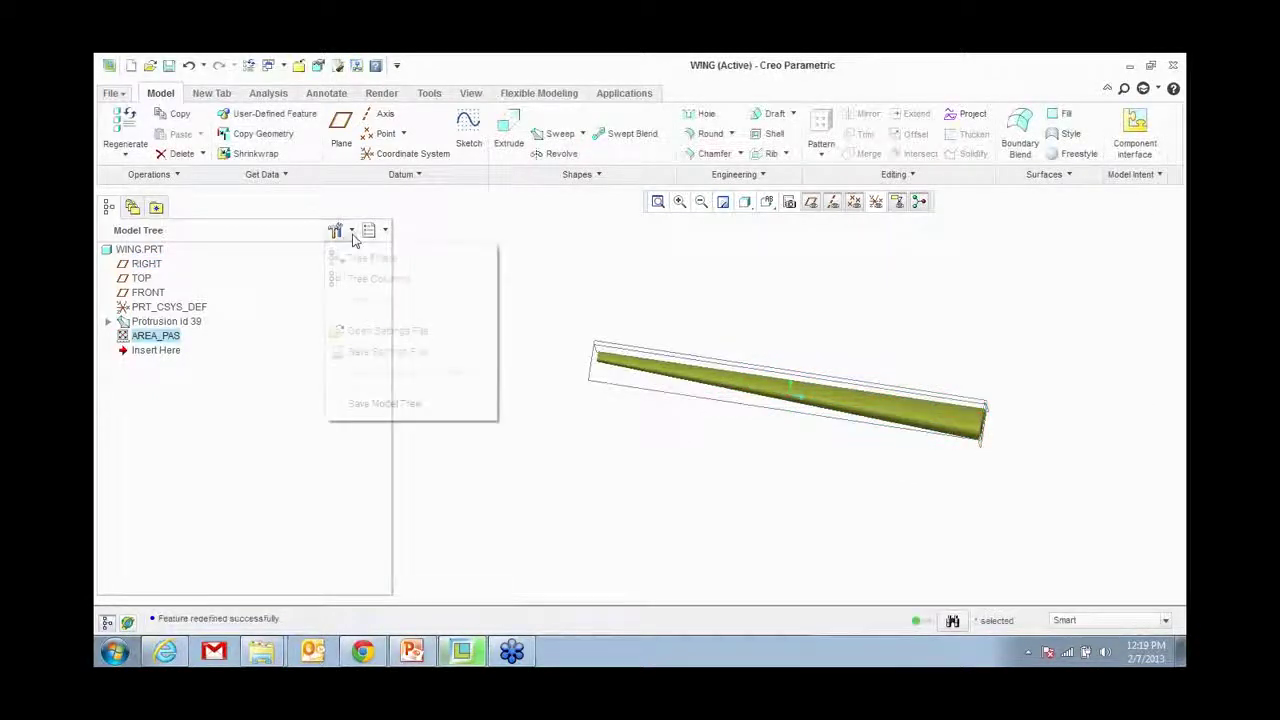
{"action": "left_click", "coordinate": [372, 278]}
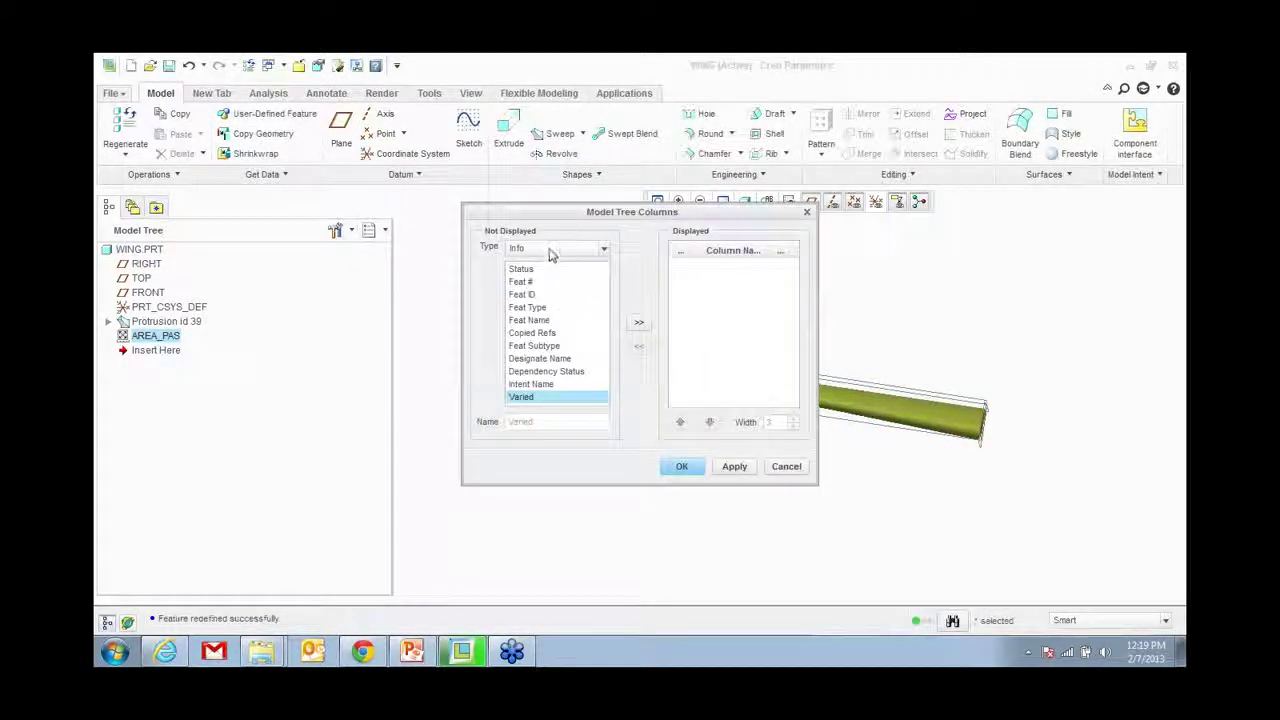
{"action": "left_click", "coordinate": [551, 249]}
{"action": "left_click", "coordinate": [548, 300]}
{"action": "type", "text": "PROJ_AREA"}
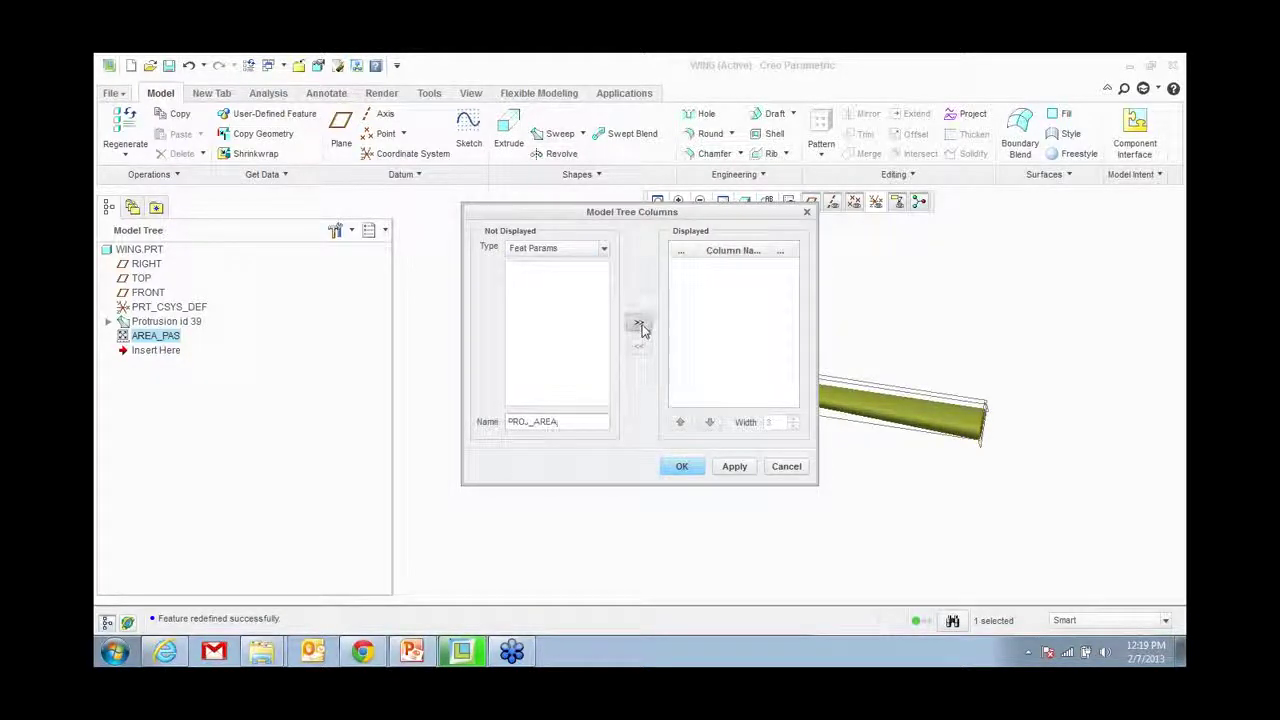
{"action": "left_click", "coordinate": [639, 323]}
{"action": "left_click", "coordinate": [681, 466]}
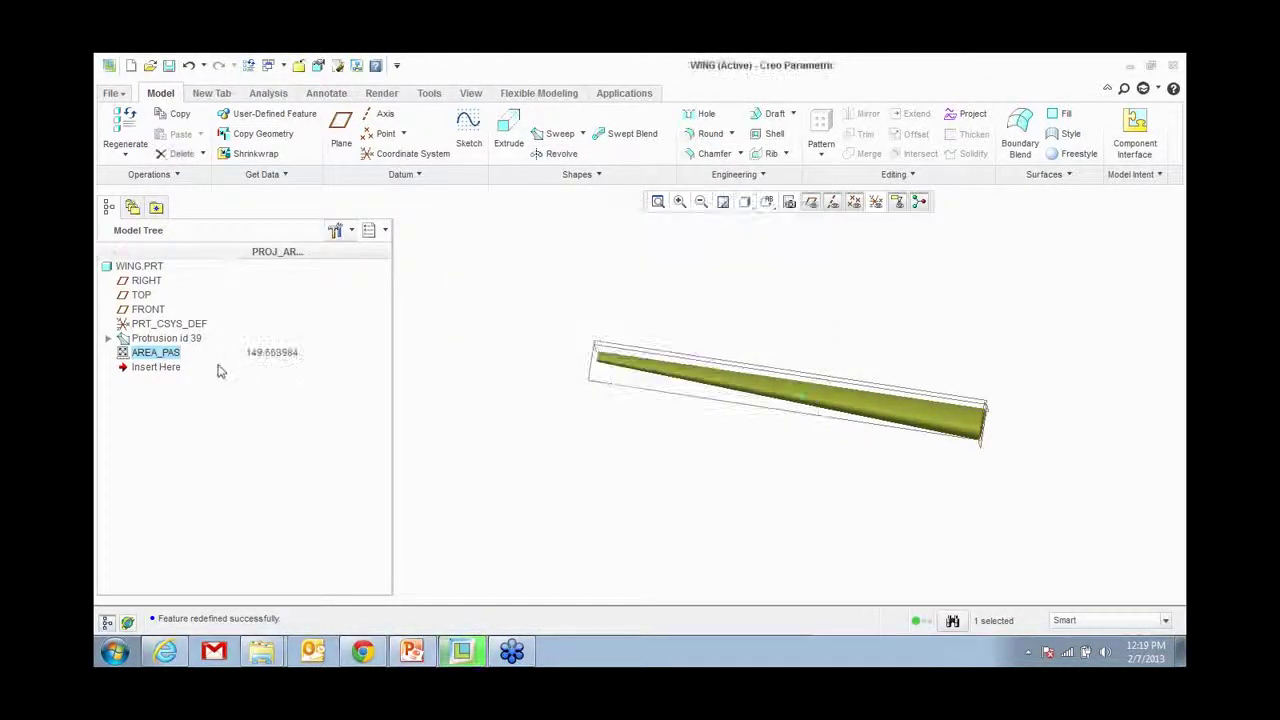
Step: Open the wing protrusion's dimensions for editing and show those of its Section 1
{"action": "left_click", "coordinate": [575, 420]}
{"action": "middle_click_drag", "start_coordinate": [648, 422], "coordinate": [600, 420]}
{"action": "right_click", "coordinate": [180, 339]}
{"action": "left_click", "coordinate": [230, 442]}
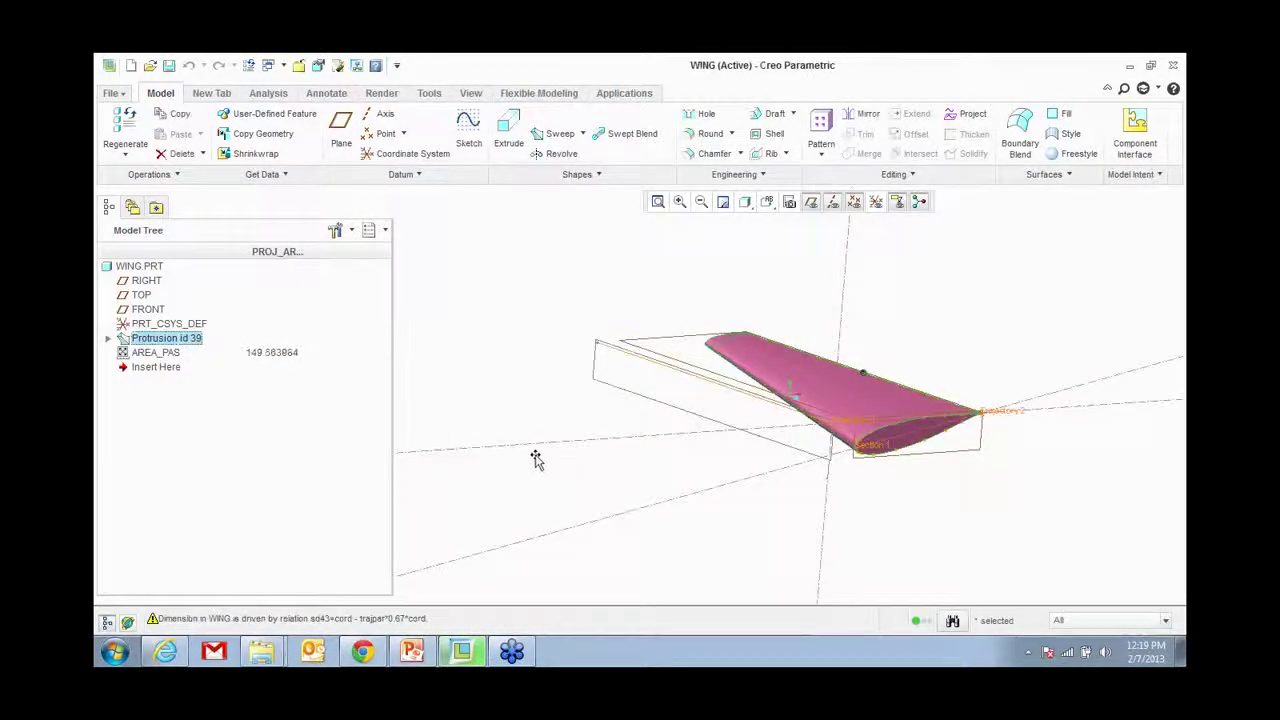
{"action": "left_click", "coordinate": [108, 340]}
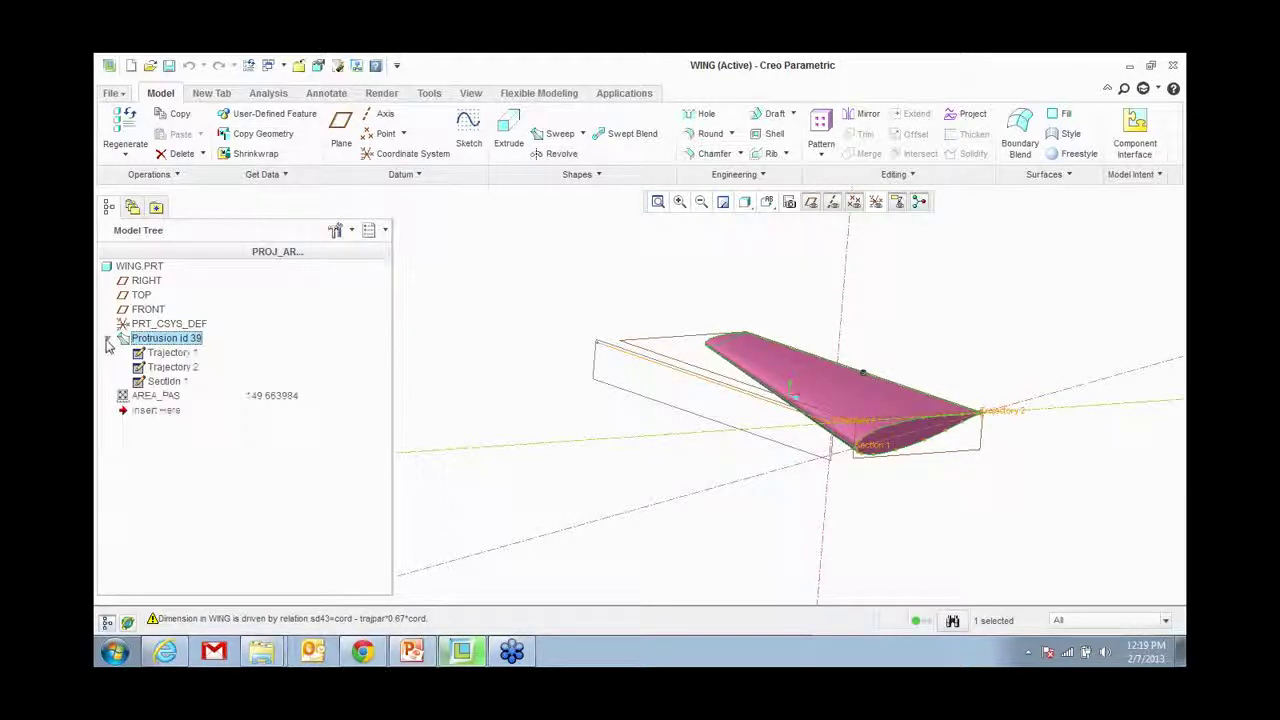
{"action": "left_click", "coordinate": [166, 381]}
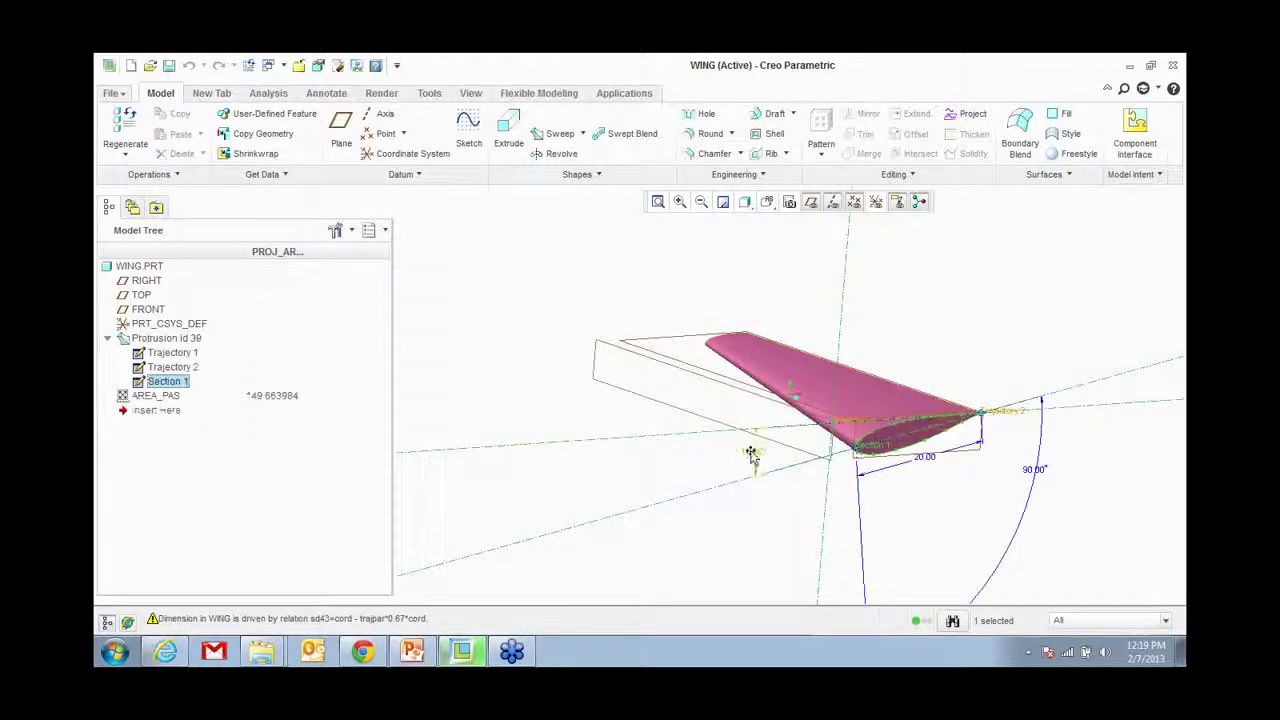
Step: Try a value of 5 for Section 1's 10-degree angle, regenerate the wing, and undo the change
{"action": "double_click", "coordinate": [753, 451]}
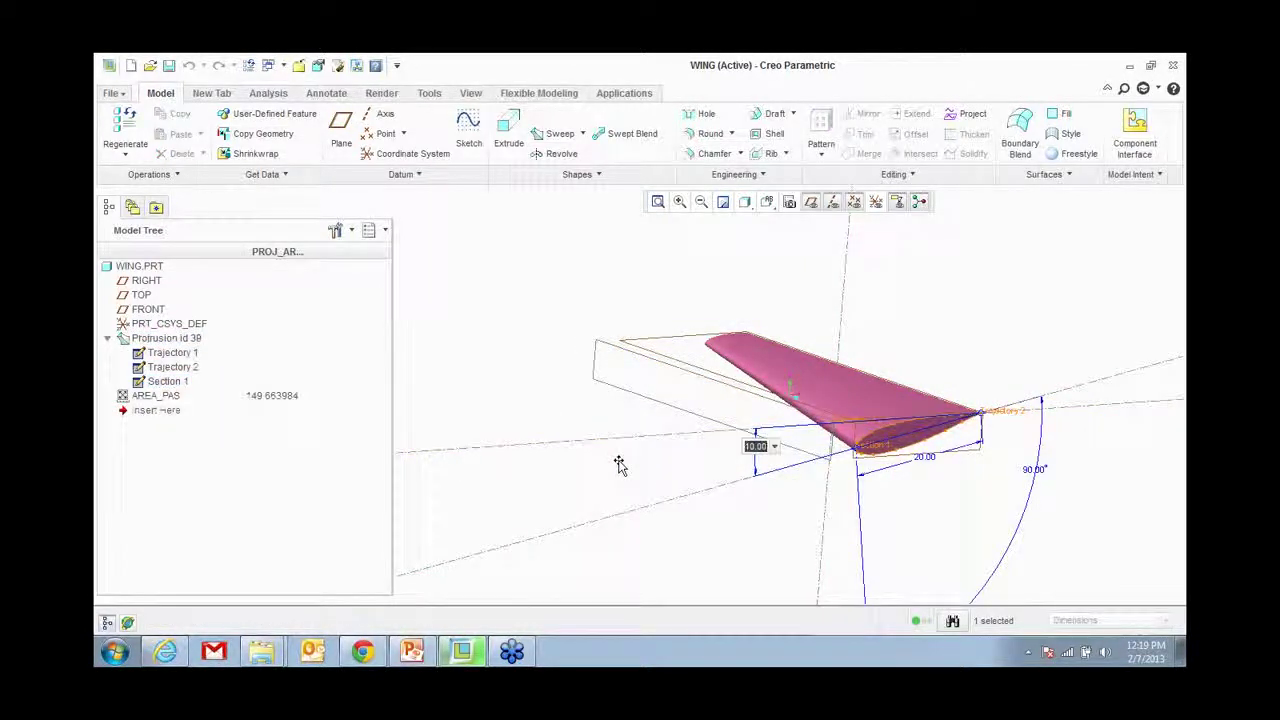
{"action": "type", "text": "5"}
{"action": "key", "text": "Return"}
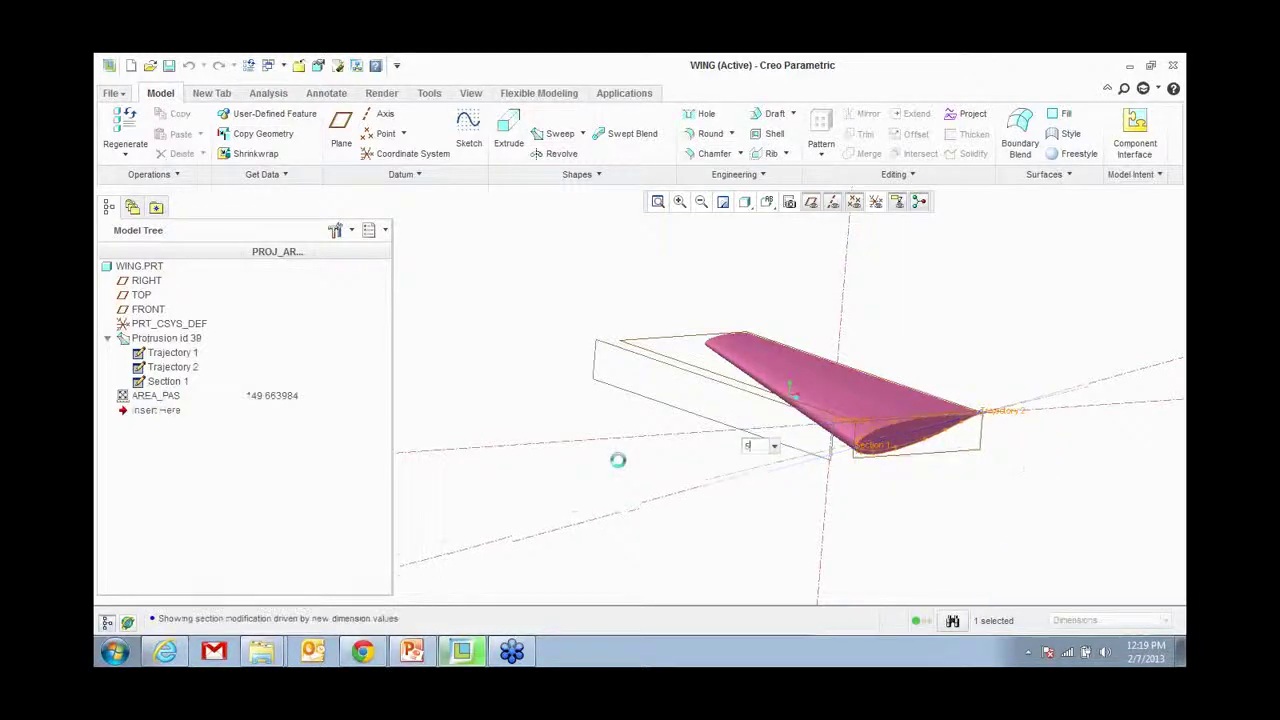
{"action": "left_click", "coordinate": [620, 467]}
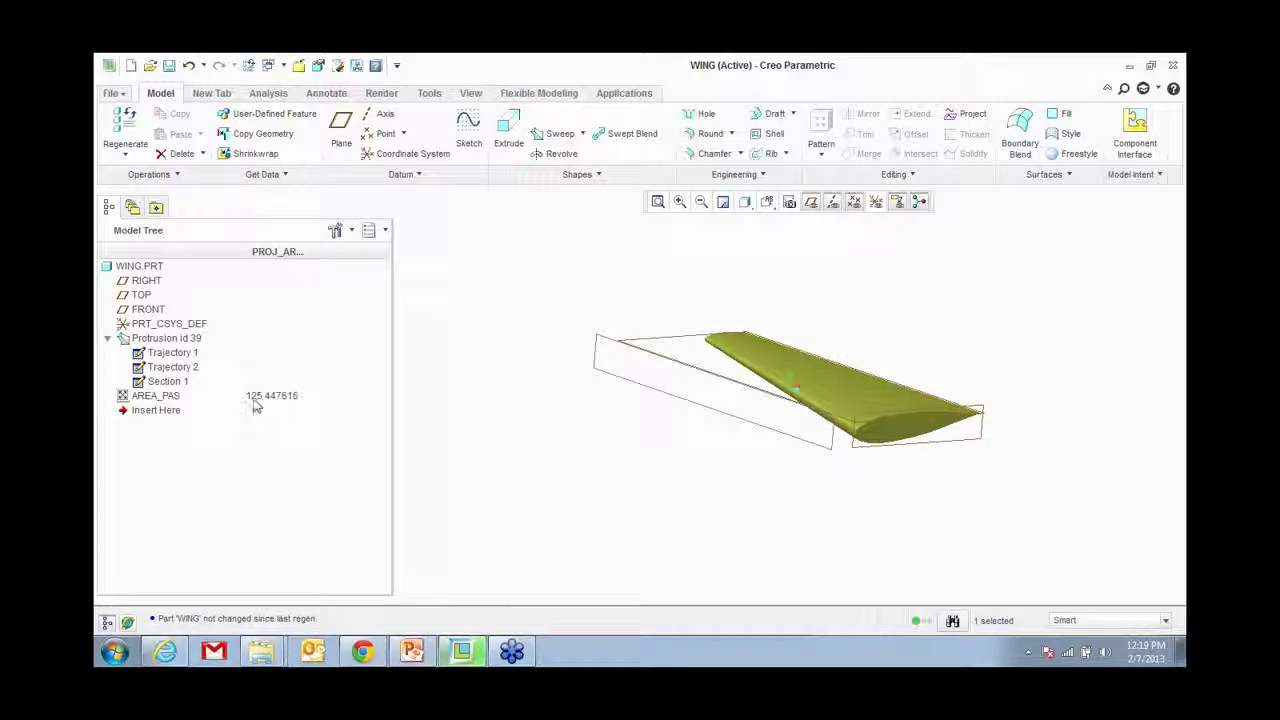
{"action": "left_click", "coordinate": [189, 66]}
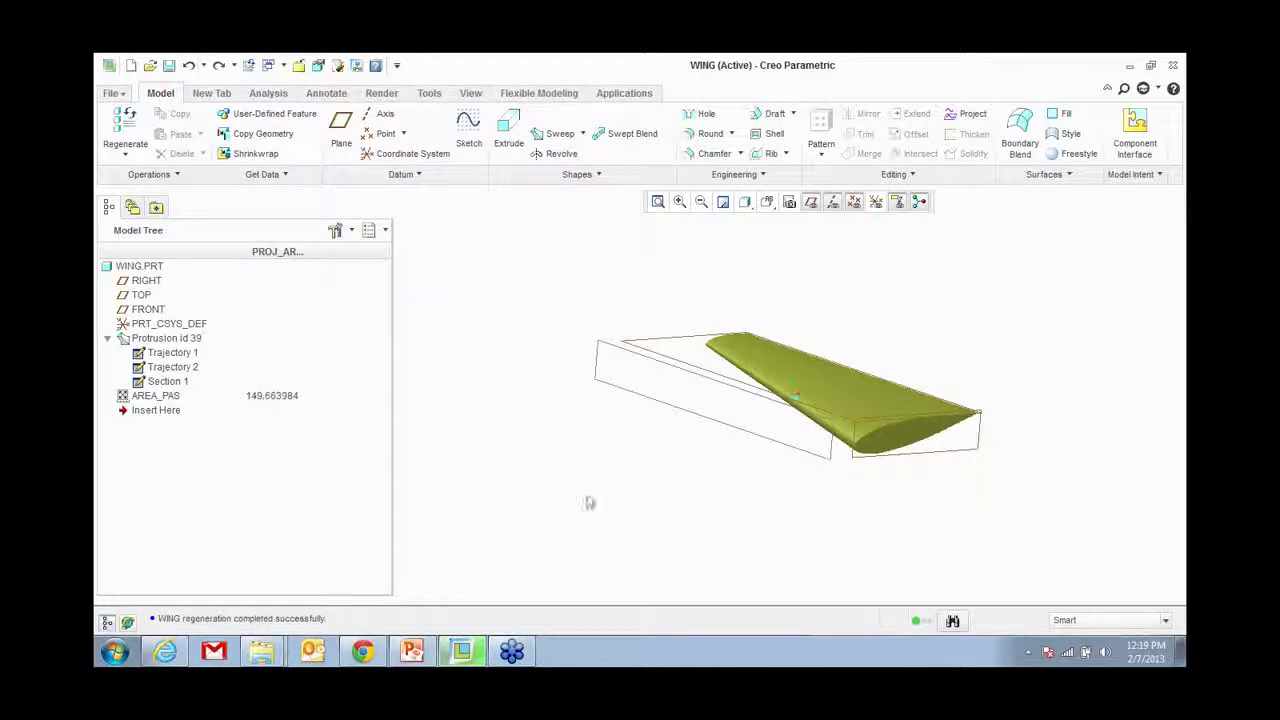
{"action": "middle_click_drag", "start_coordinate": [731, 548], "coordinate": [697, 503]}
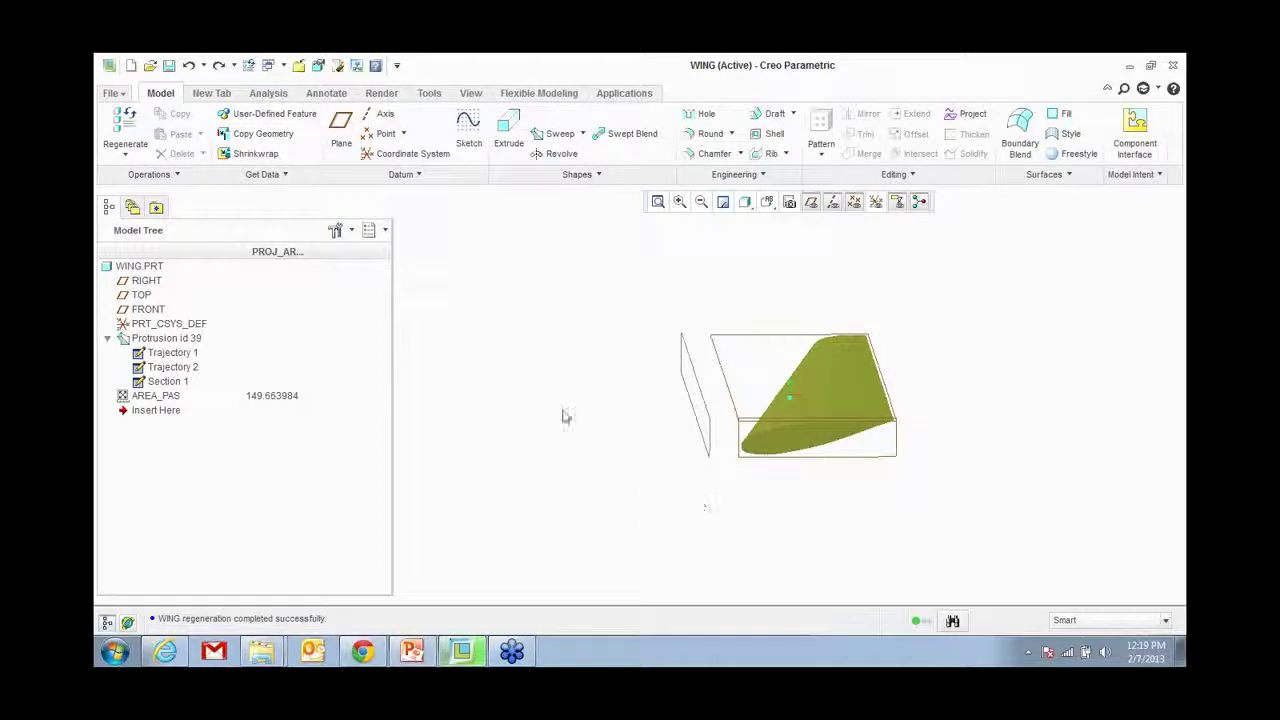
Step: Switch to Windows Explorer and open Wing_Calc.xls from the Excel-Feature folder in BMX on the desktop
{"action": "left_click", "coordinate": [263, 658]}
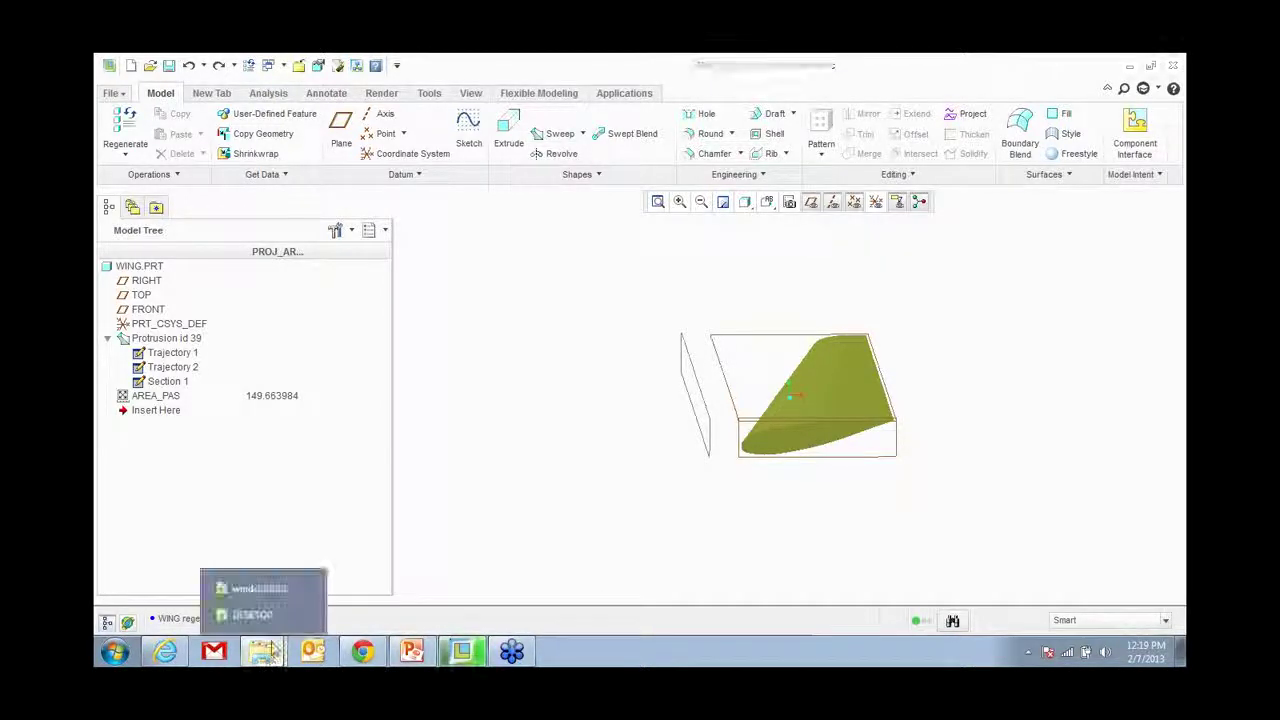
{"action": "left_click", "coordinate": [269, 620]}
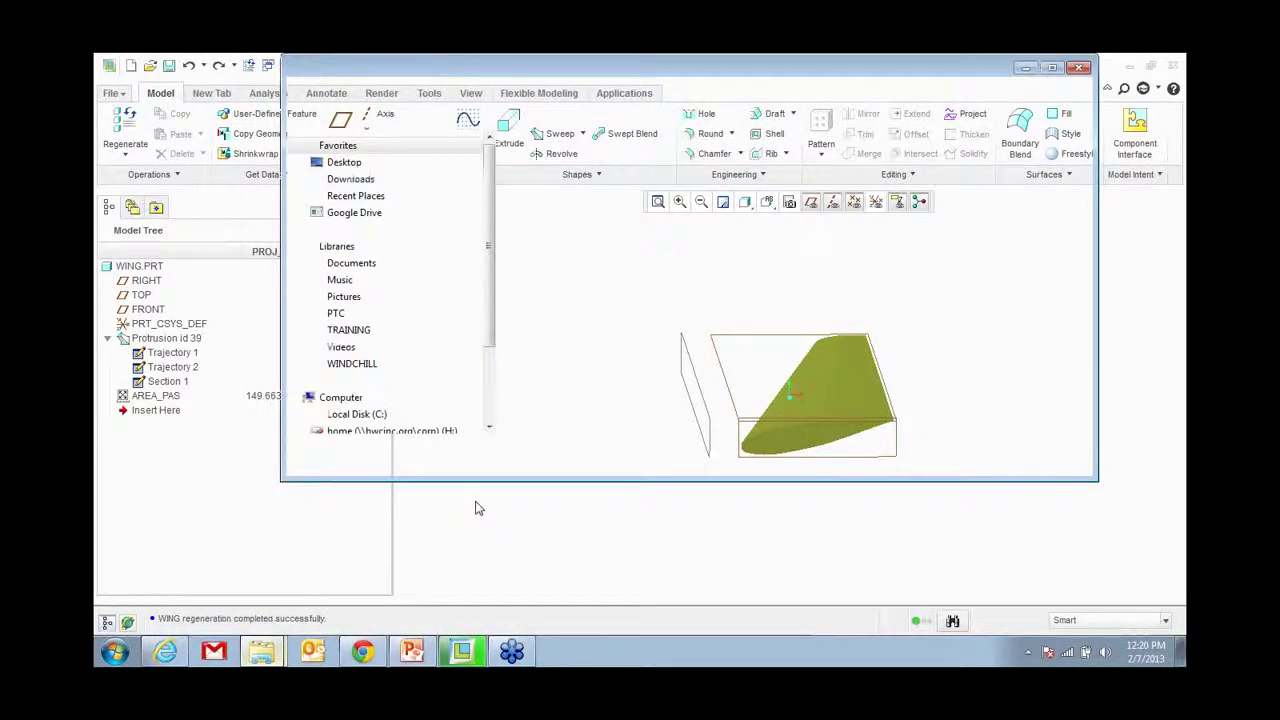
{"action": "left_click_drag", "start_coordinate": [488, 238], "coordinate": [487, 310]}
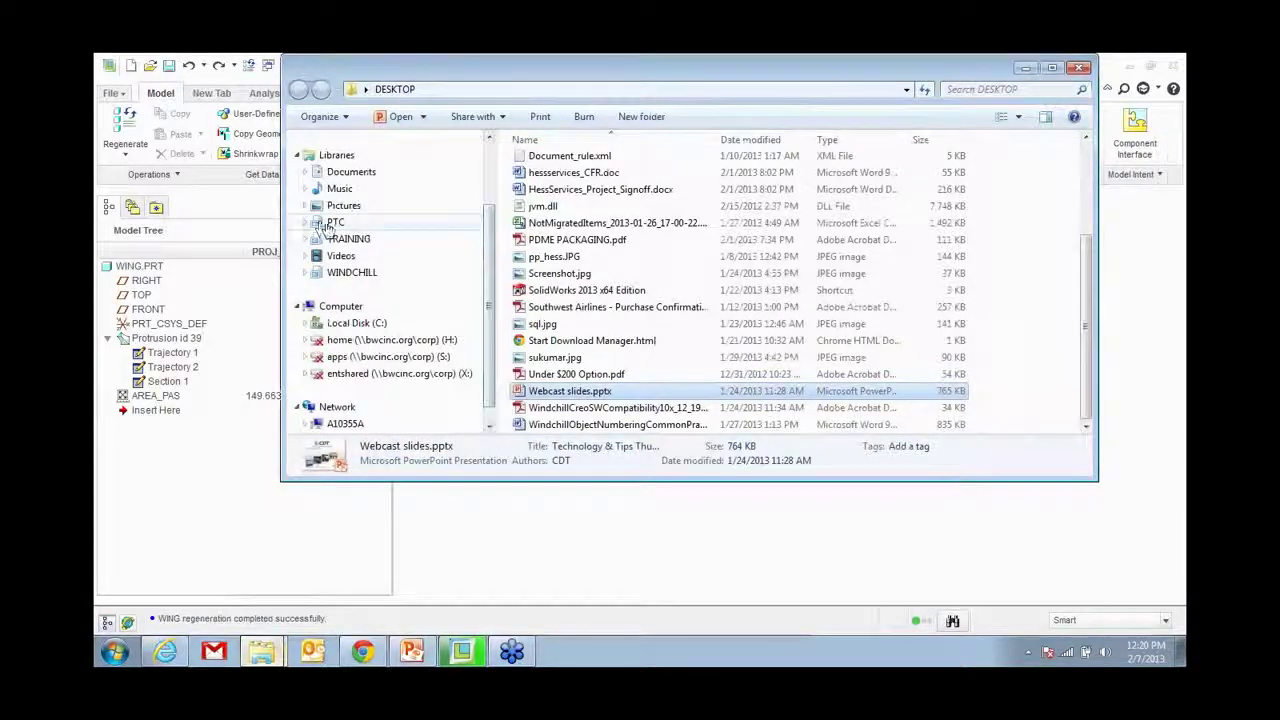
{"action": "scroll", "coordinate": [340, 196], "scroll_direction": "up", "scroll_amount": 2}
{"action": "left_click", "coordinate": [340, 162]}
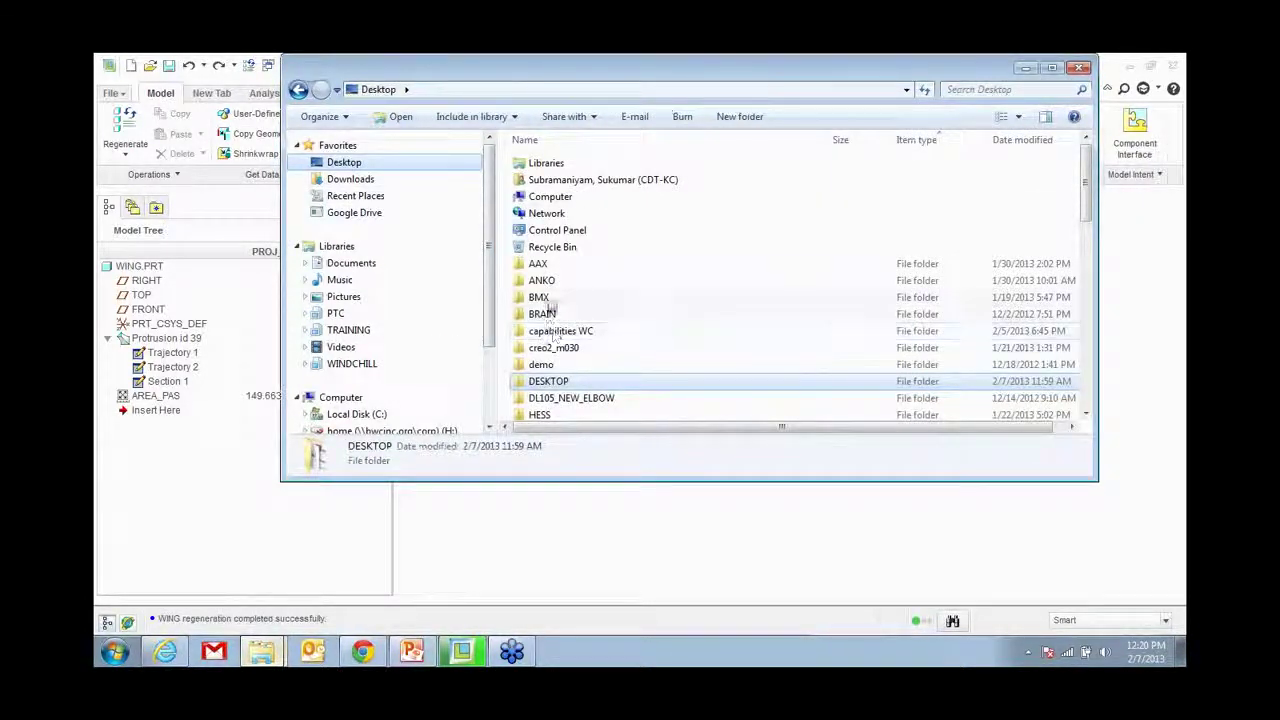
{"action": "double_click", "coordinate": [540, 297]}
{"action": "double_click", "coordinate": [556, 182]}
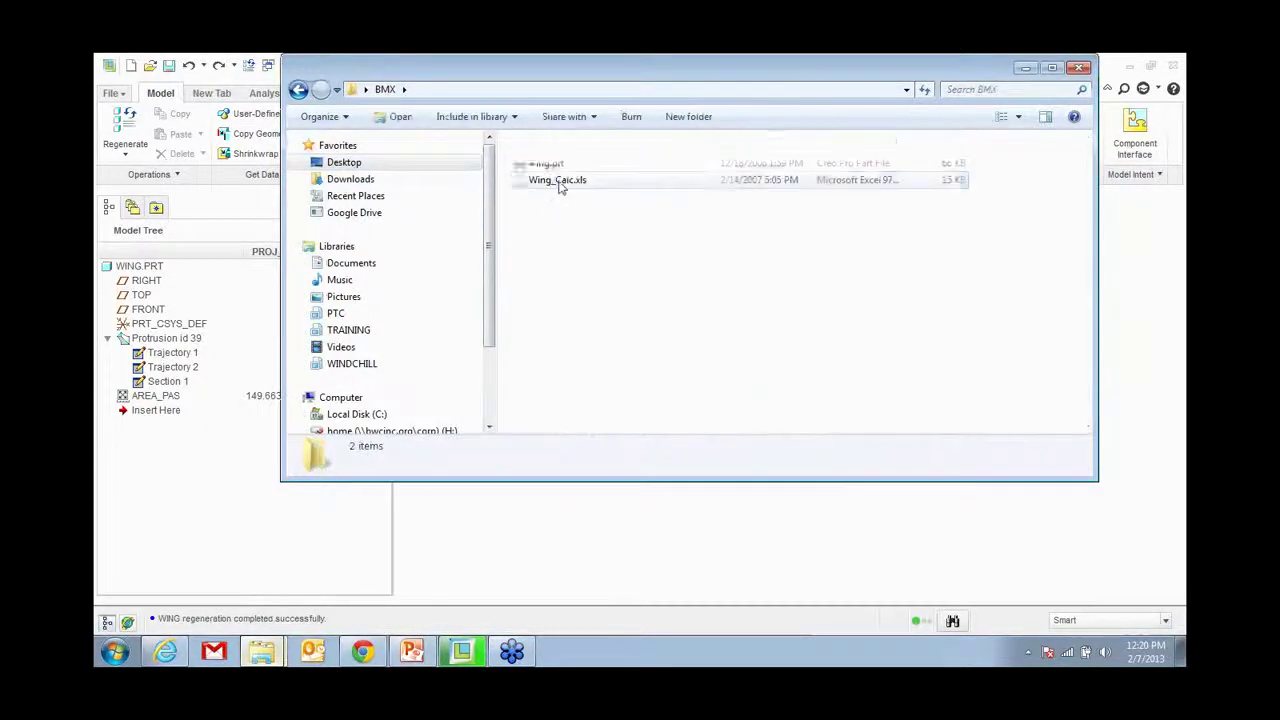
{"action": "left_click", "coordinate": [553, 180]}
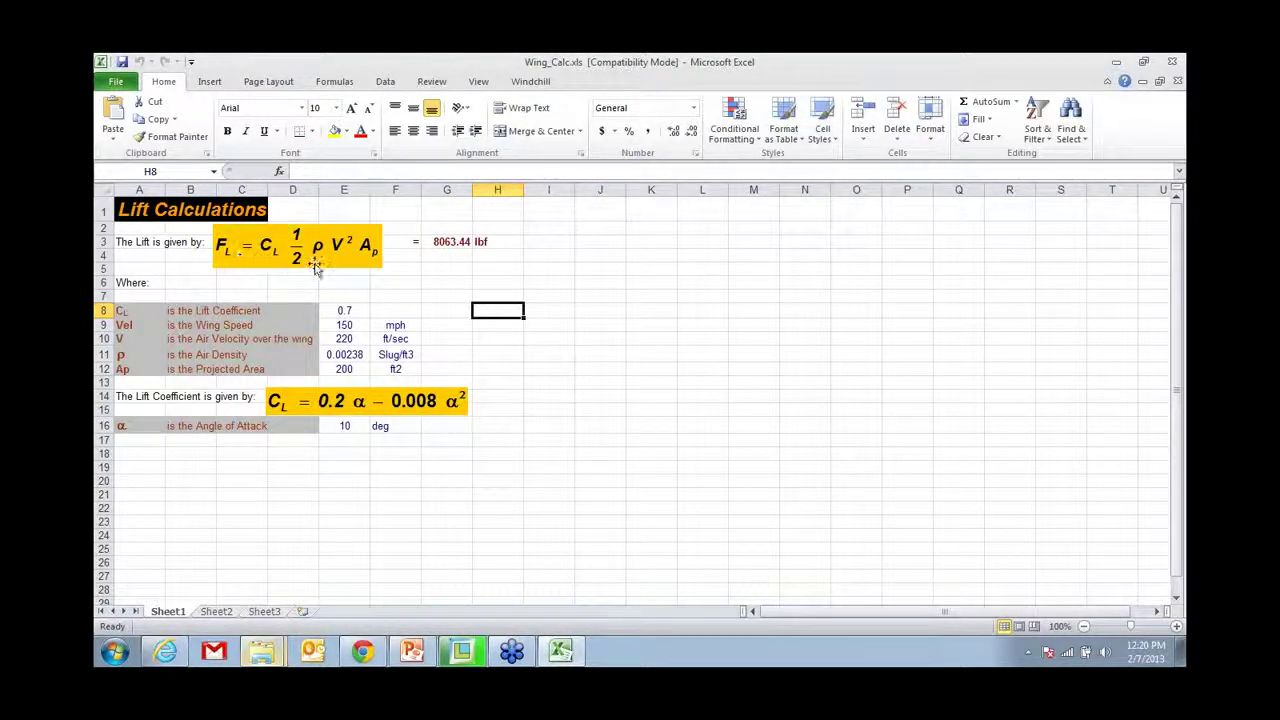
Step: Examine the projected area, angle of attack and lift formula cells, close the workbook, and return to the WING part in Creo Parametric
{"action": "left_click", "coordinate": [345, 371]}
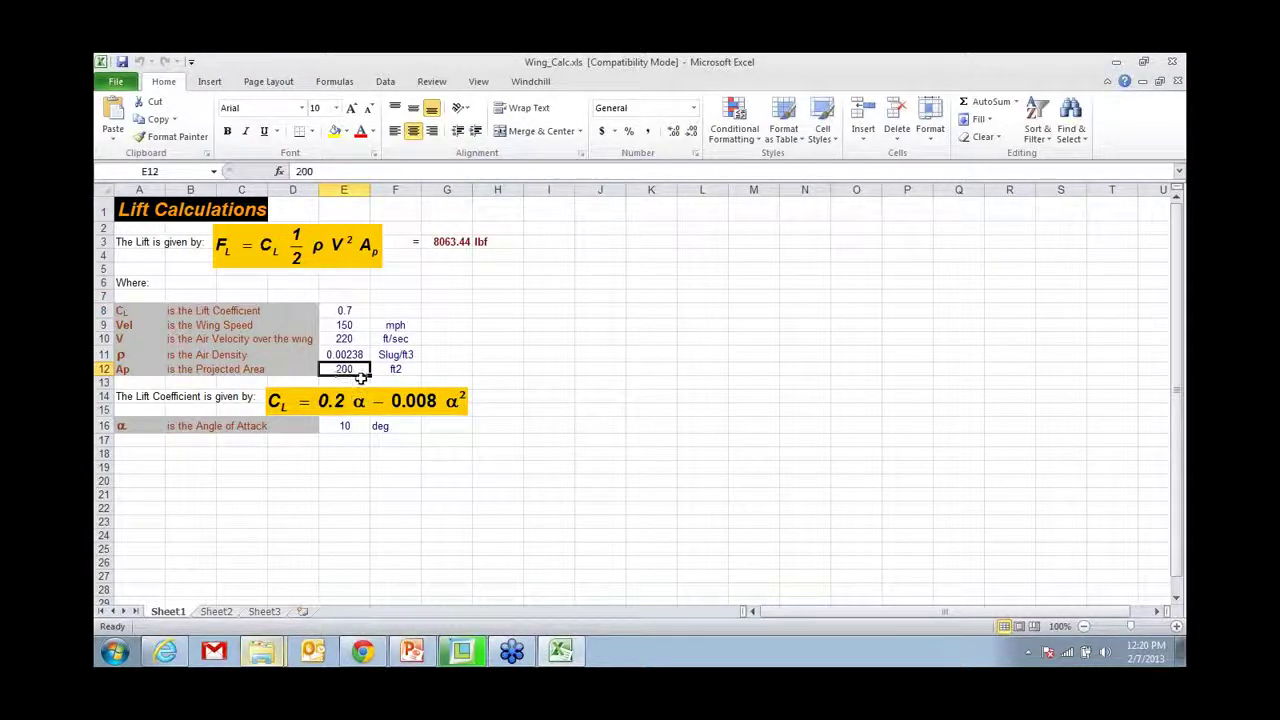
{"action": "left_click", "coordinate": [347, 426]}
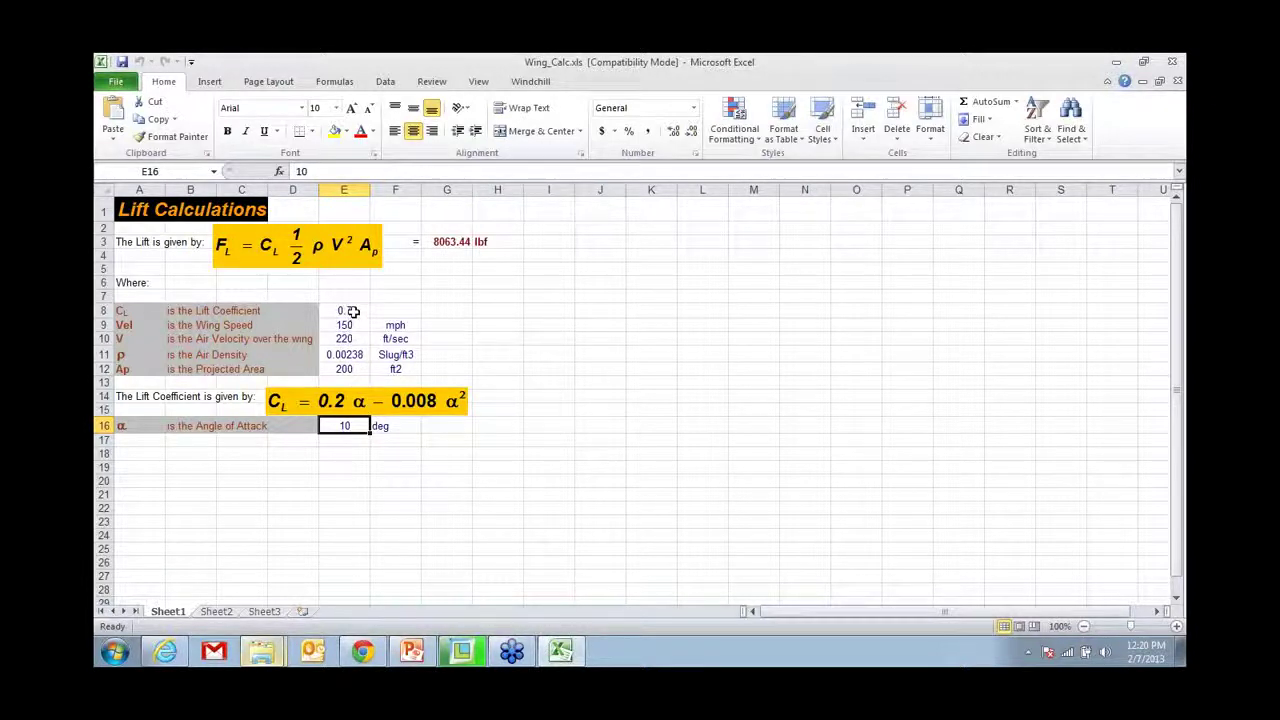
{"action": "left_click", "coordinate": [442, 243]}
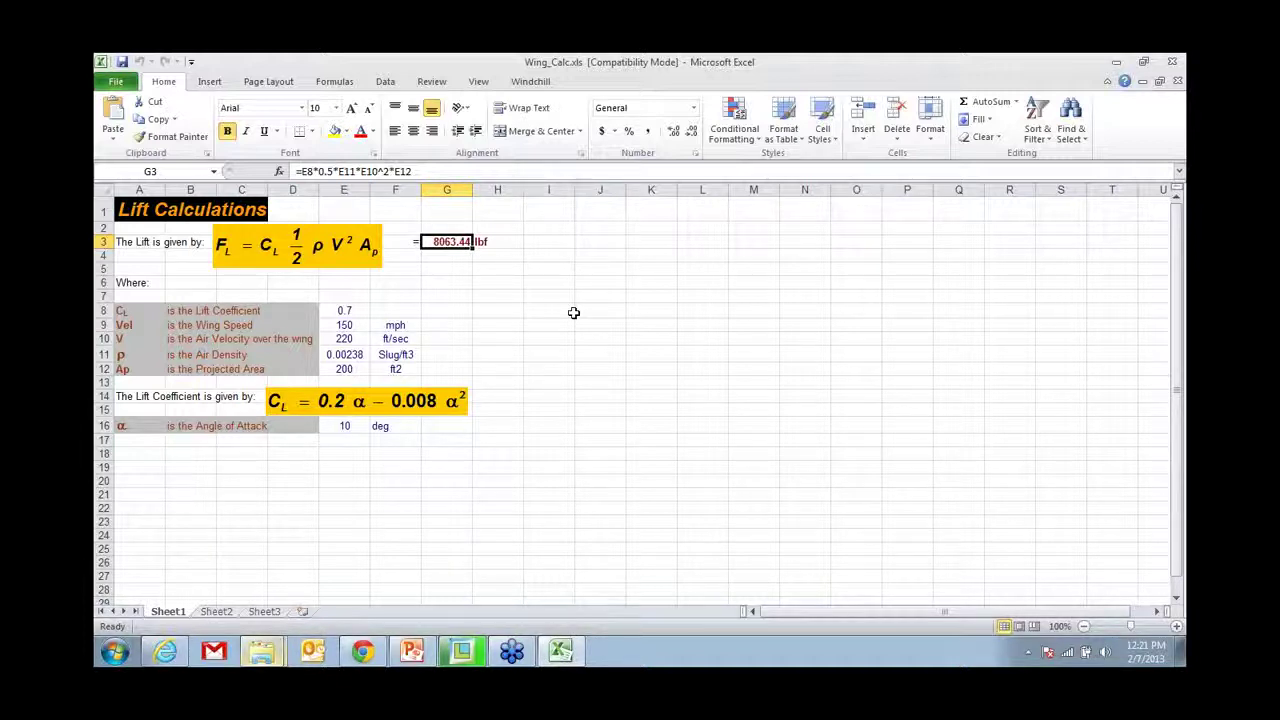
{"action": "left_click", "coordinate": [1172, 61]}
{"action": "left_click", "coordinate": [640, 371]}
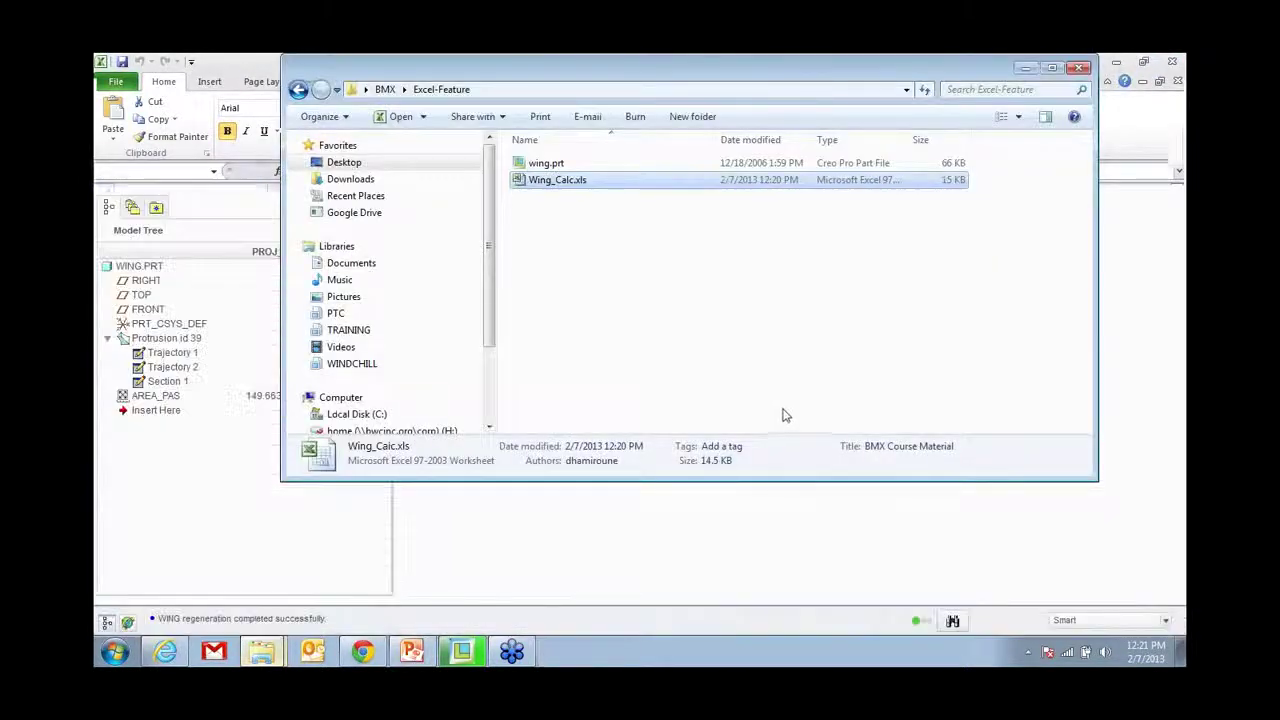
{"action": "left_click", "coordinate": [1025, 69]}
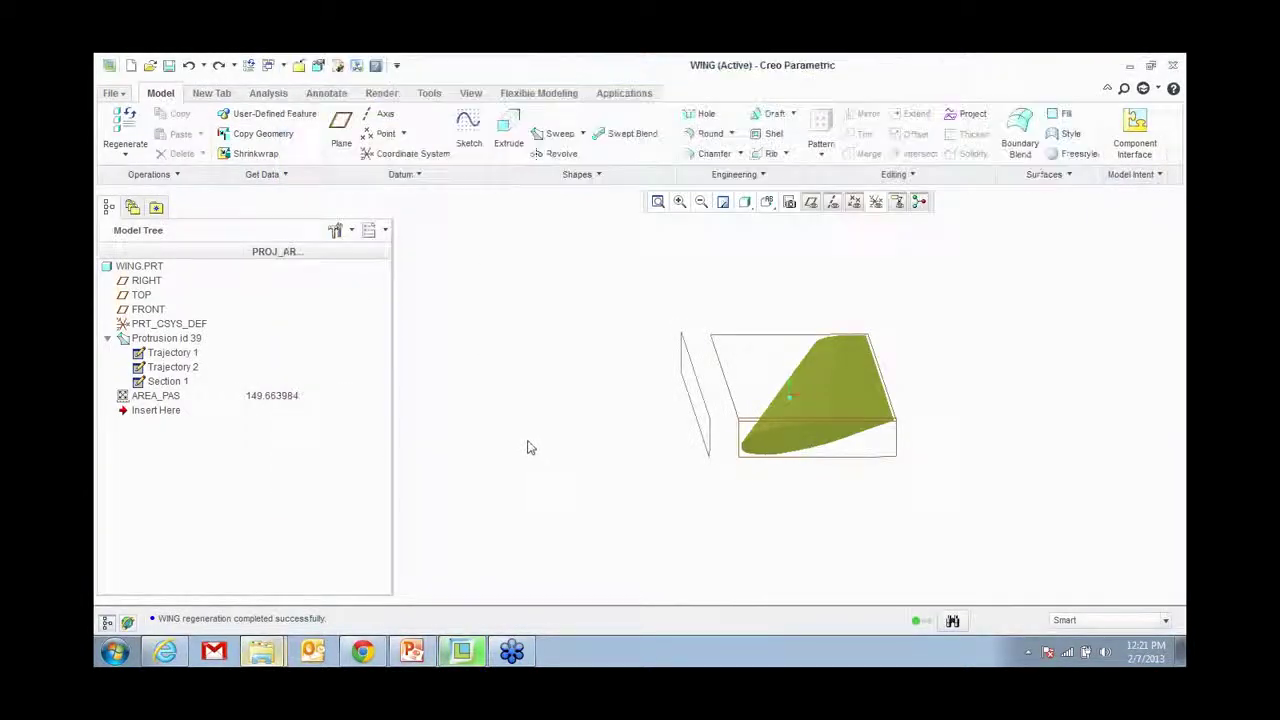
Step: Start an Excel Analysis on the wing and load Wing_Calc.xls from BMX's Excel-Feature folder
{"action": "left_click", "coordinate": [265, 96]}
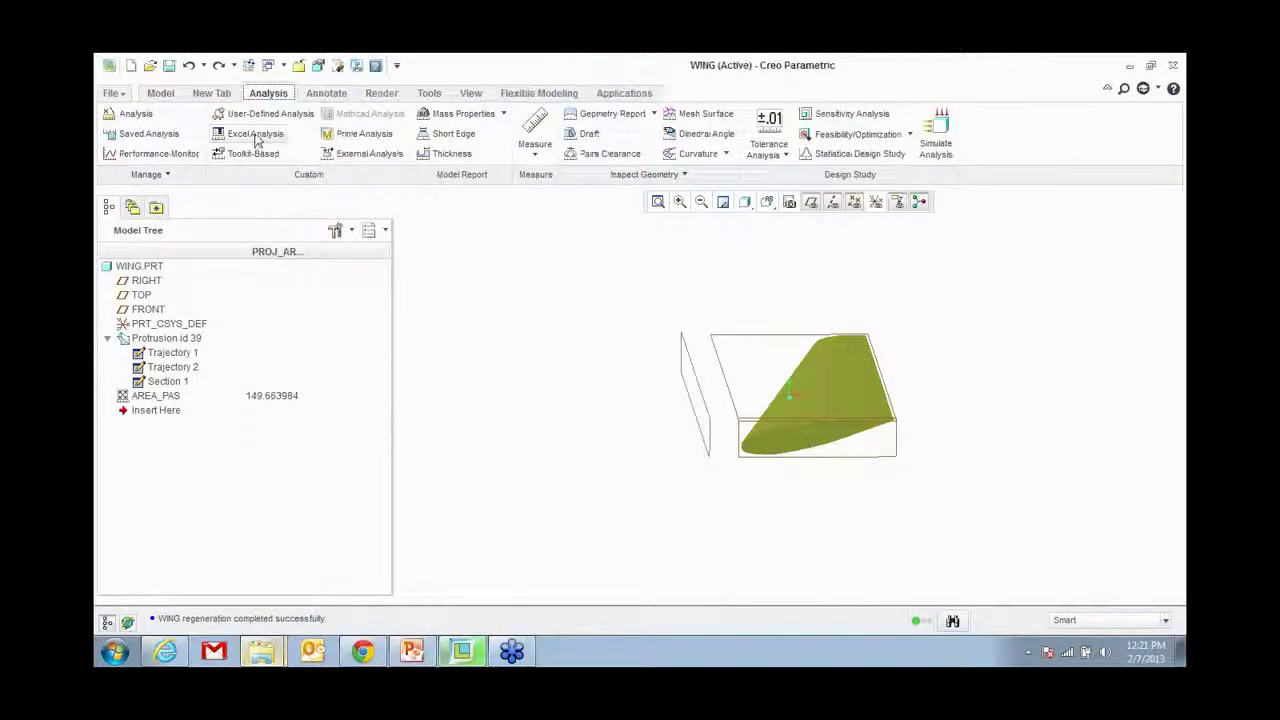
{"action": "left_click", "coordinate": [256, 137]}
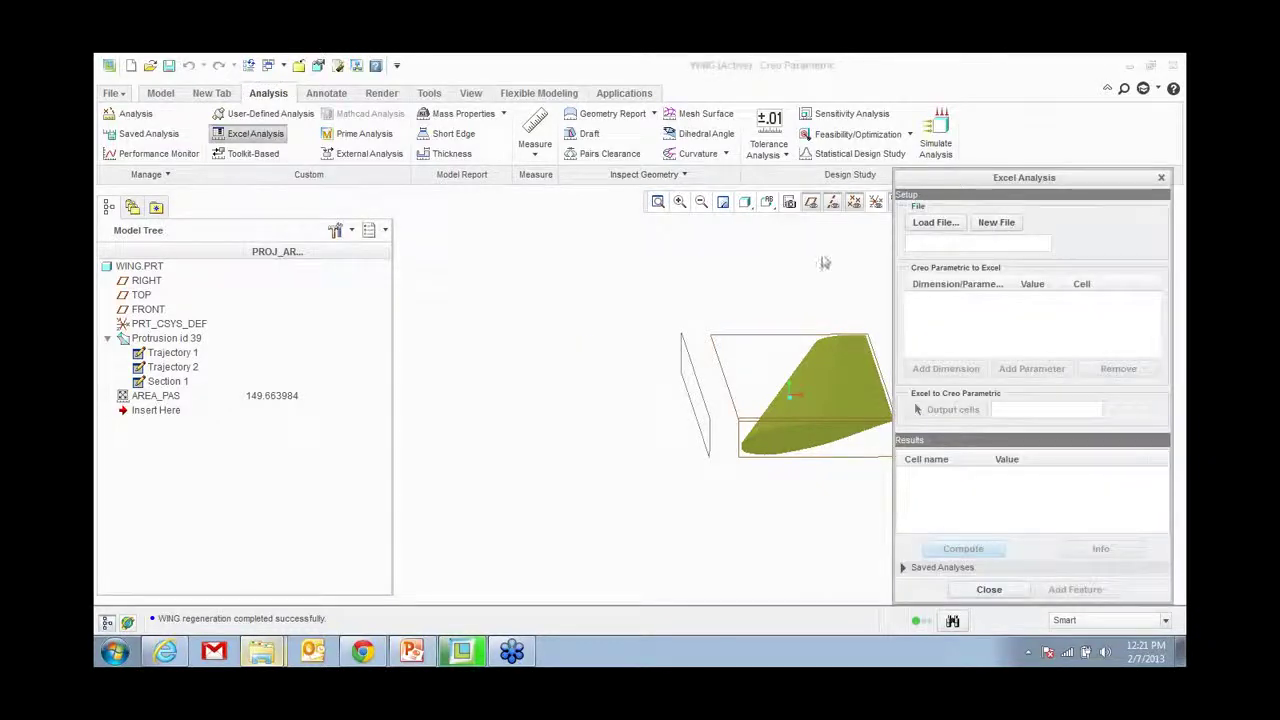
{"action": "left_click_drag", "start_coordinate": [1018, 182], "coordinate": [971, 123]}
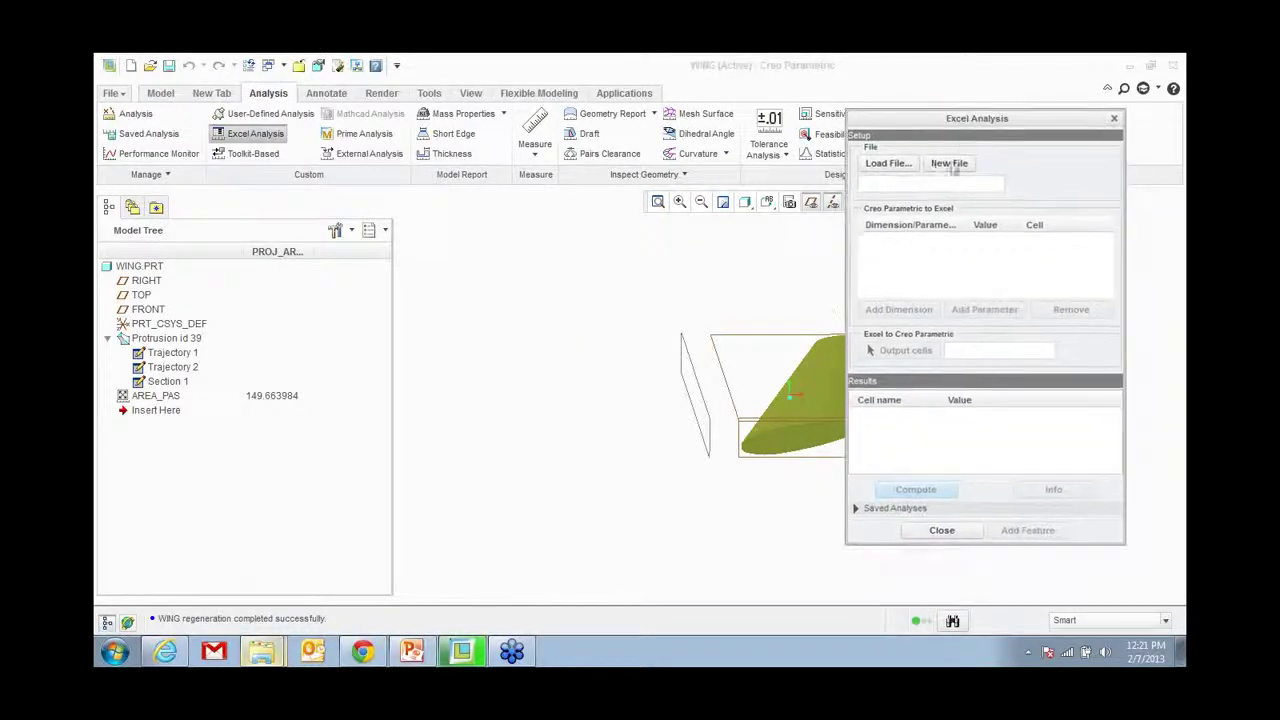
{"action": "left_click", "coordinate": [894, 167]}
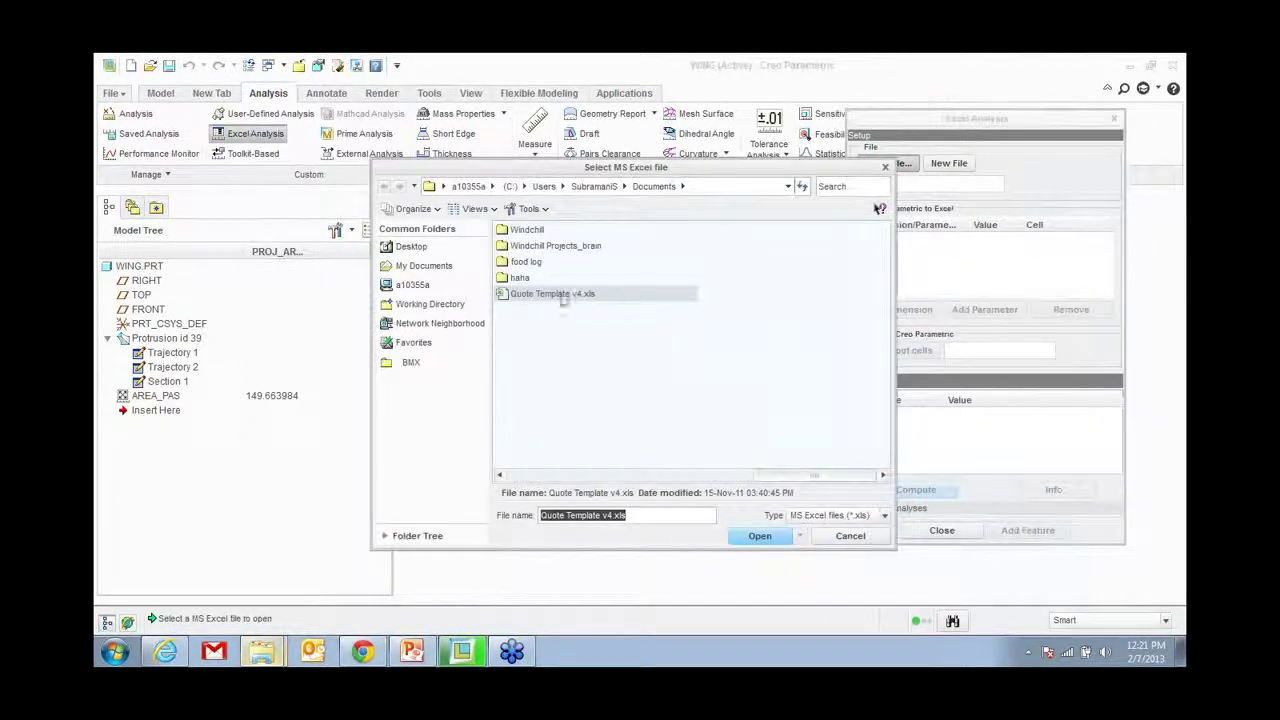
{"action": "left_click", "coordinate": [415, 362]}
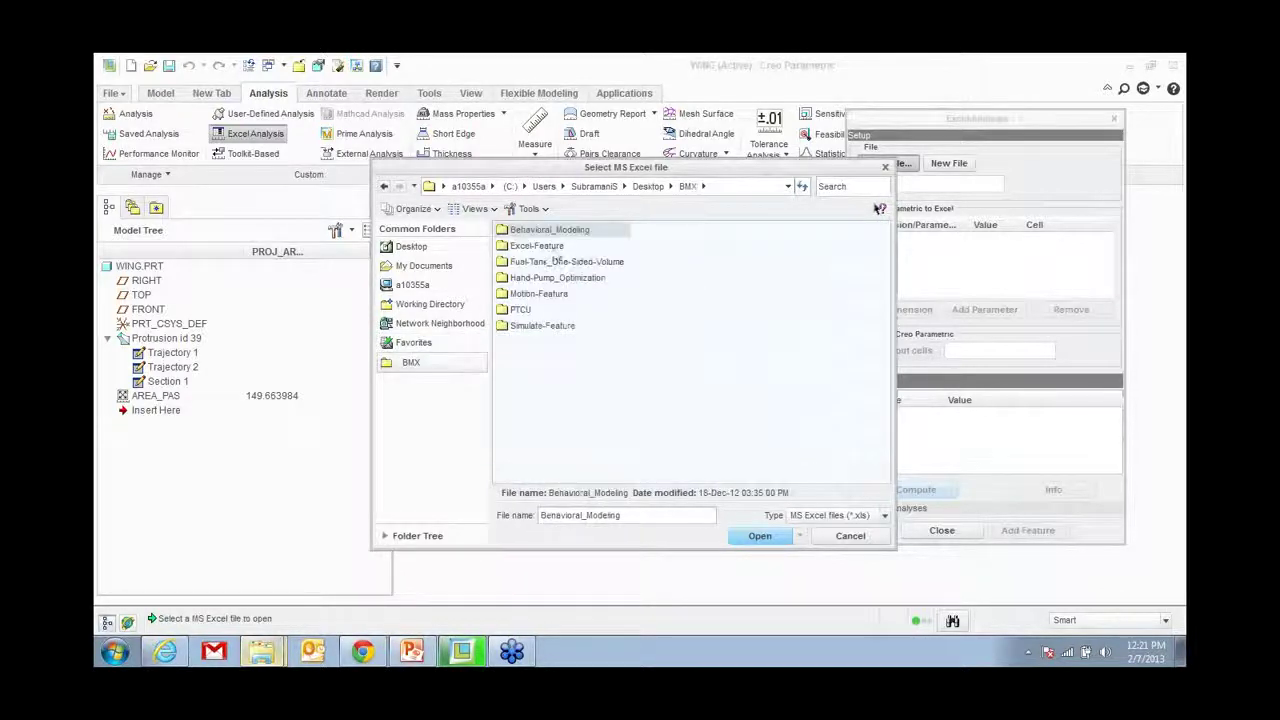
{"action": "double_click", "coordinate": [540, 246]}
{"action": "double_click", "coordinate": [537, 230]}
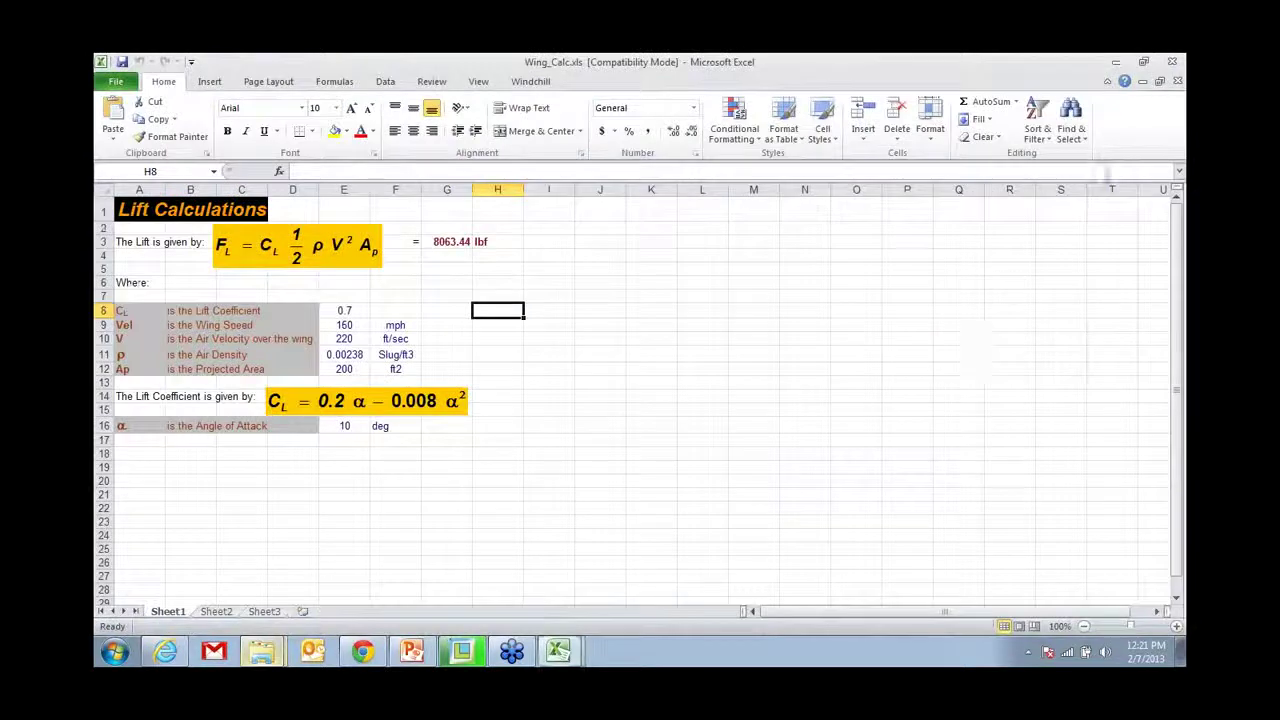
Step: Arrange the Wing_Calc.xls window beside the Excel Analysis dialog so both the cells and the analysis setup are accessible
{"action": "left_click", "coordinate": [1143, 62]}
{"action": "left_click", "coordinate": [560, 648]}
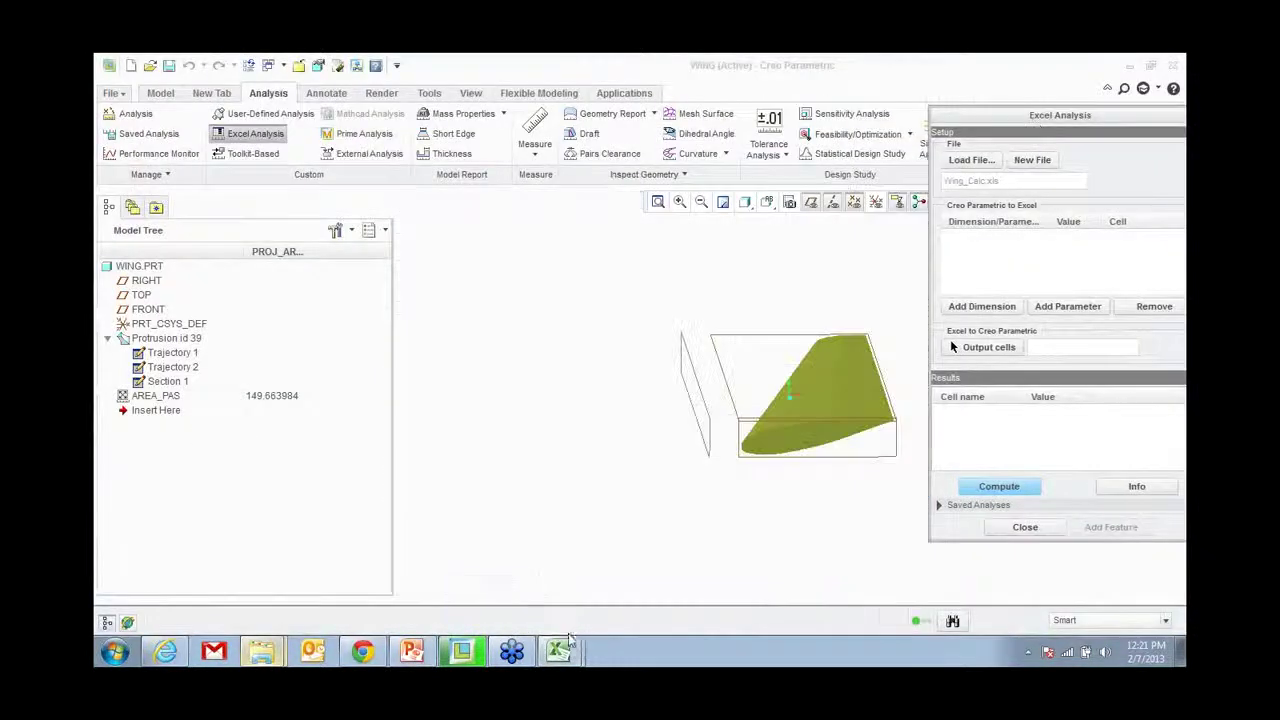
{"action": "mouse_move", "coordinate": [567, 645]}
{"action": "left_click", "coordinate": [532, 589]}
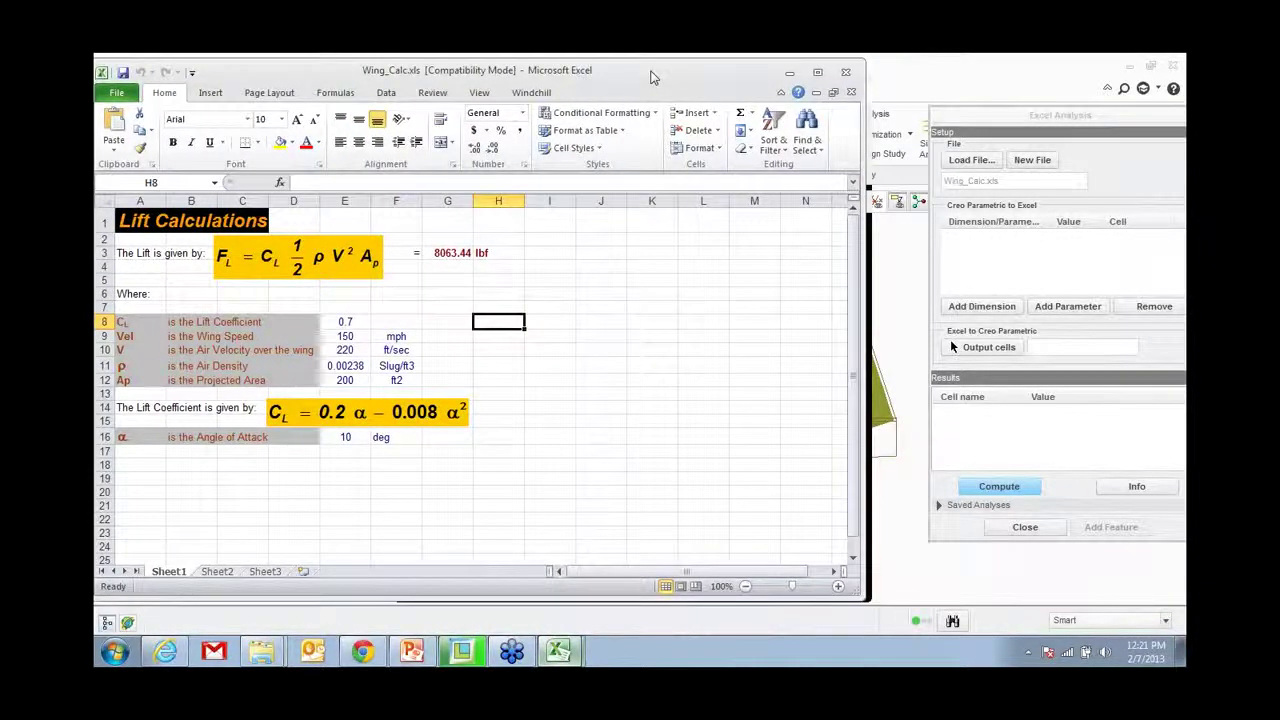
{"action": "double_click", "coordinate": [650, 77]}
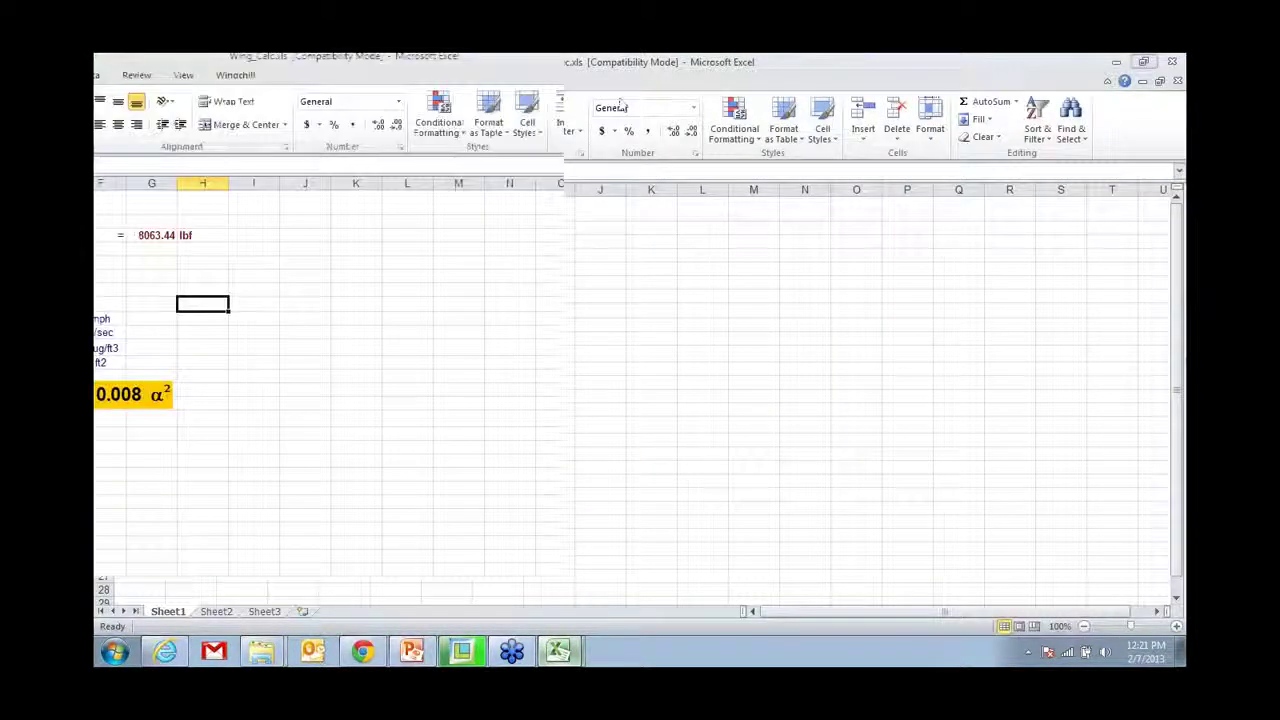
{"action": "left_click_drag", "start_coordinate": [620, 103], "coordinate": [568, 99]}
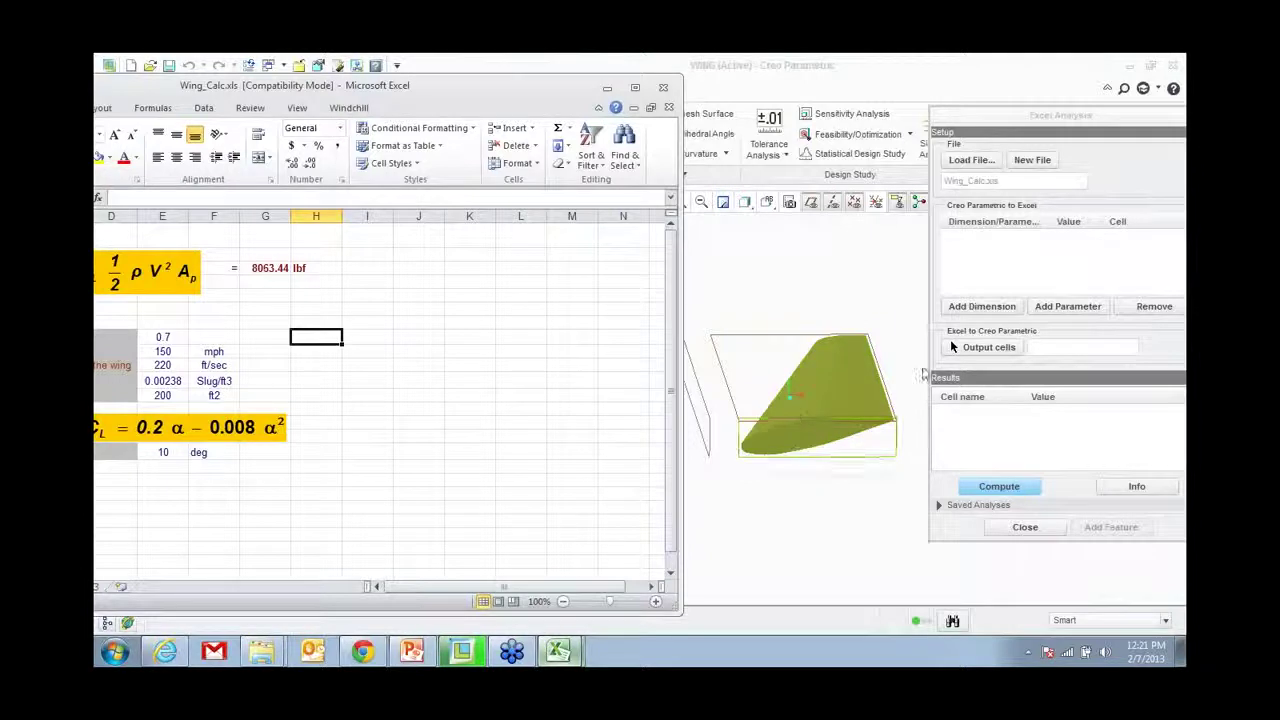
Step: Link the wing section's 10° angle-of-attack dimension to angle of attack cell E16 in Wing_Calc.xls
{"action": "left_click", "coordinate": [992, 310]}
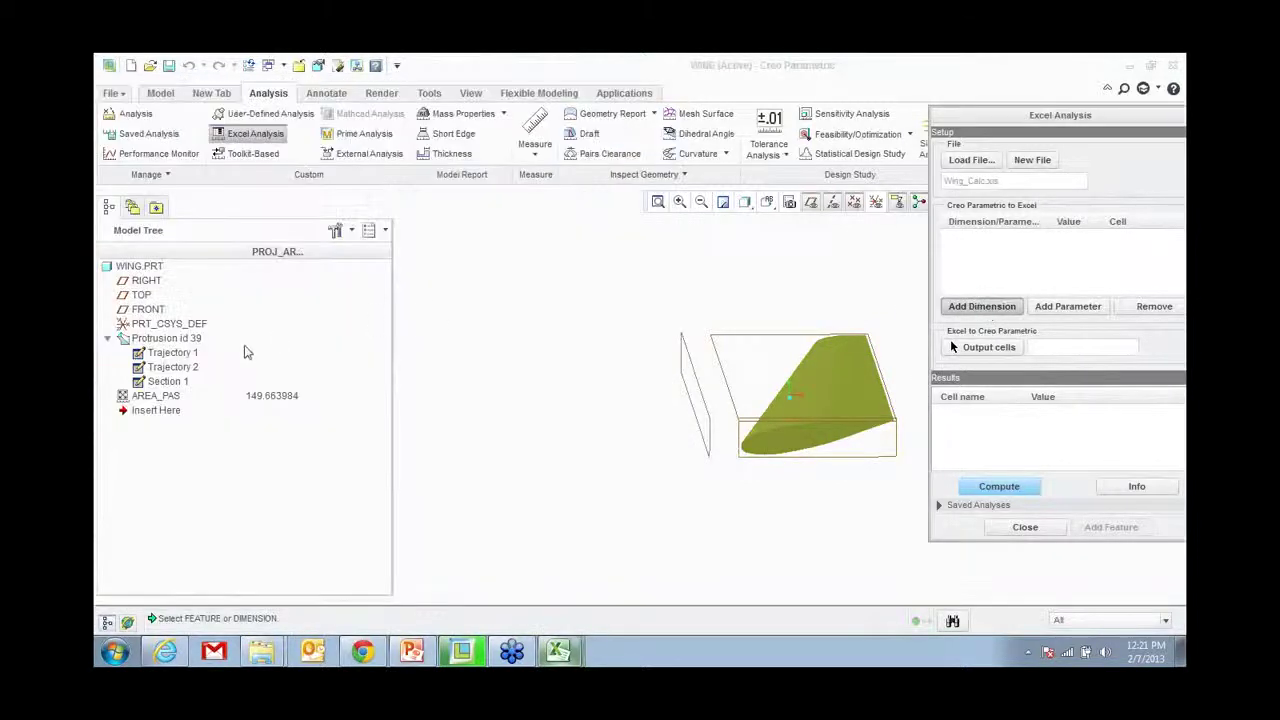
{"action": "left_click", "coordinate": [184, 384]}
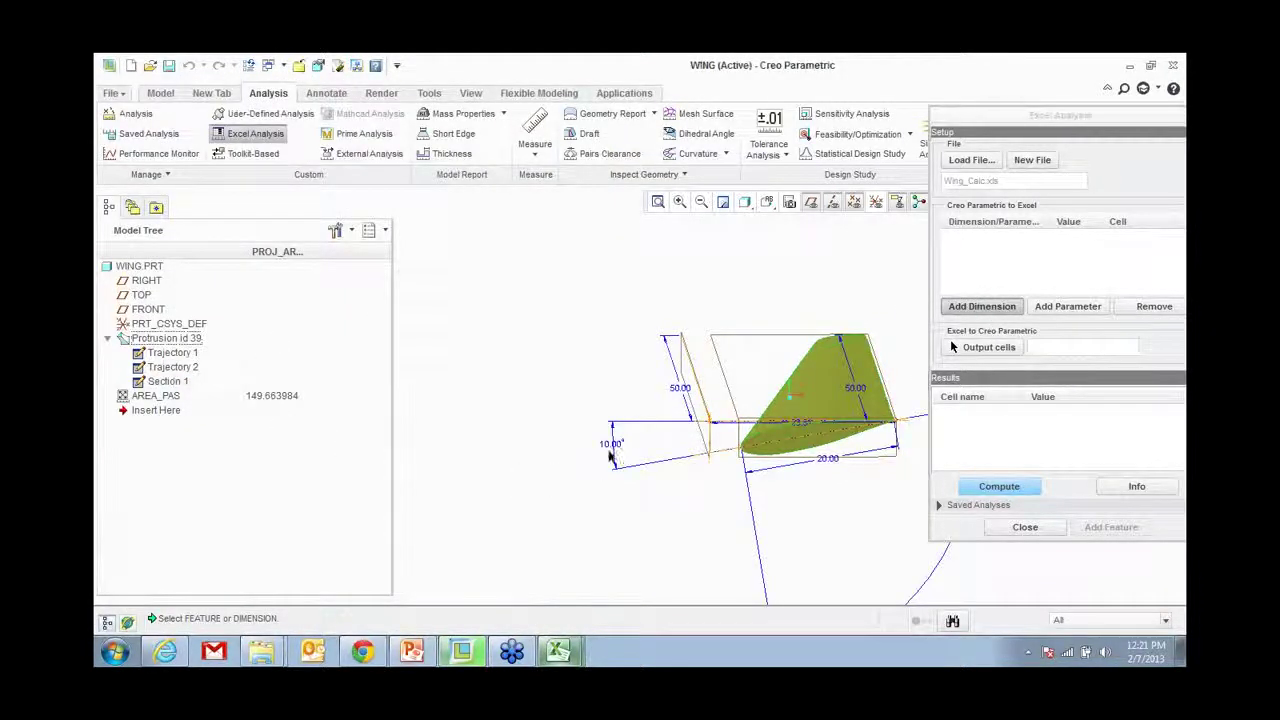
{"action": "left_click", "coordinate": [609, 446]}
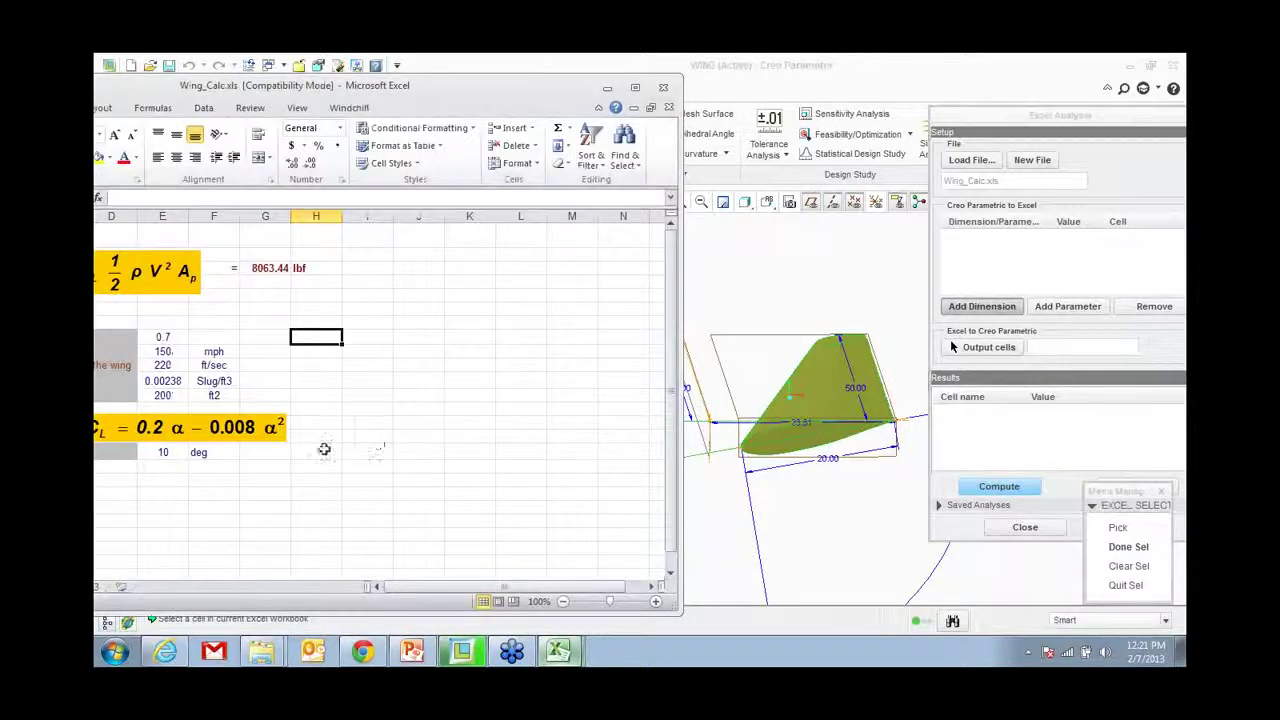
{"action": "left_click_drag", "start_coordinate": [407, 96], "coordinate": [476, 87]}
{"action": "left_click", "coordinate": [233, 443]}
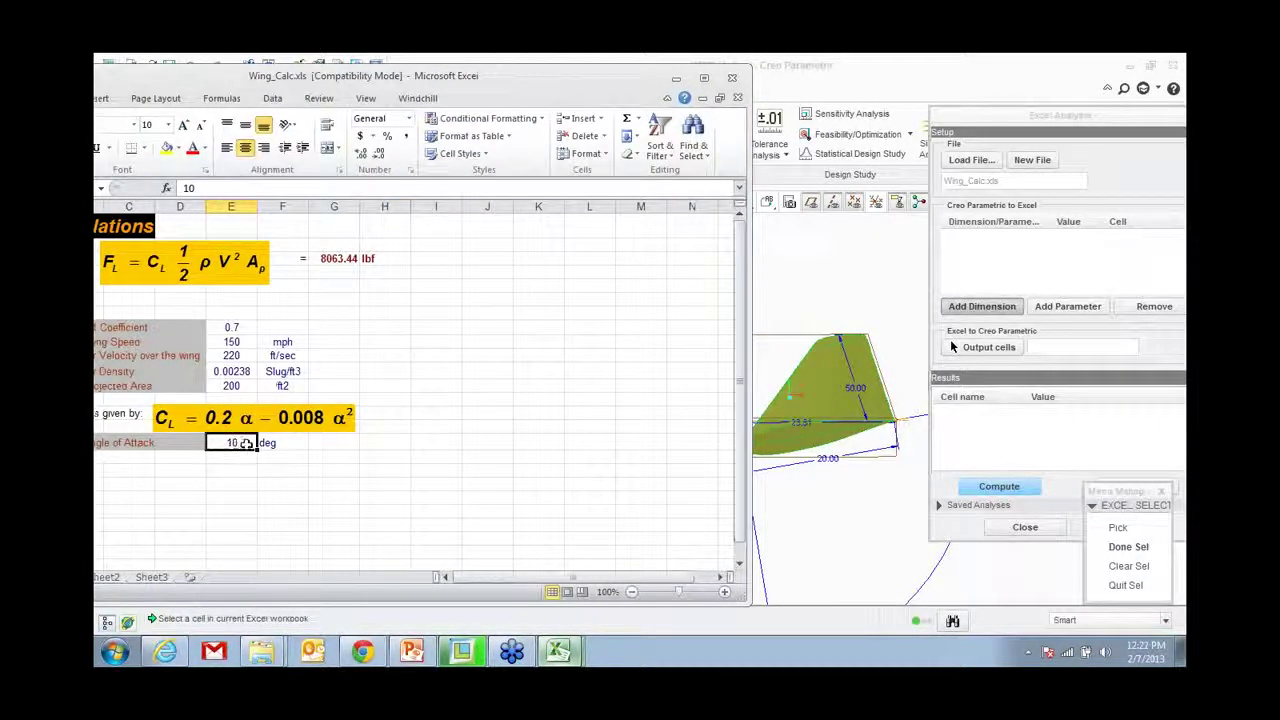
{"action": "left_click", "coordinate": [1128, 548]}
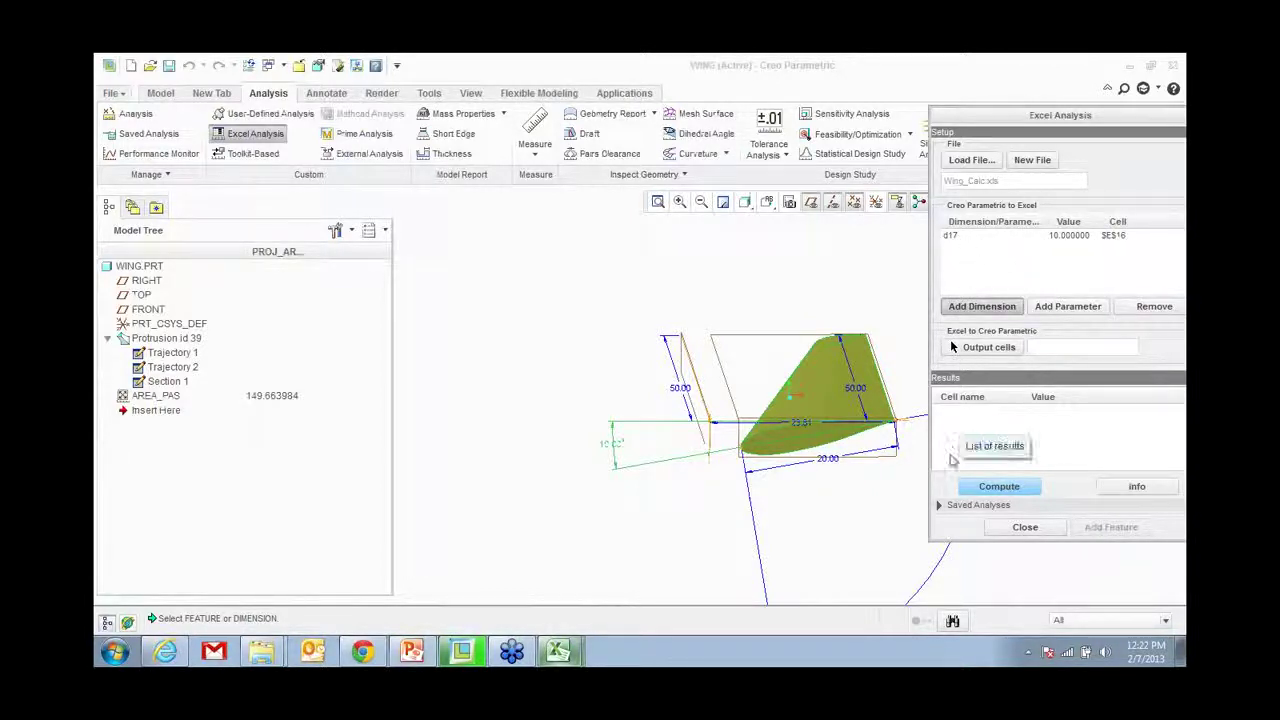
Step: Link the PROJ_AREA:AREA_PAS parameter to the projected area cell E12 in Wing_Calc.xls
{"action": "left_click", "coordinate": [1068, 307]}
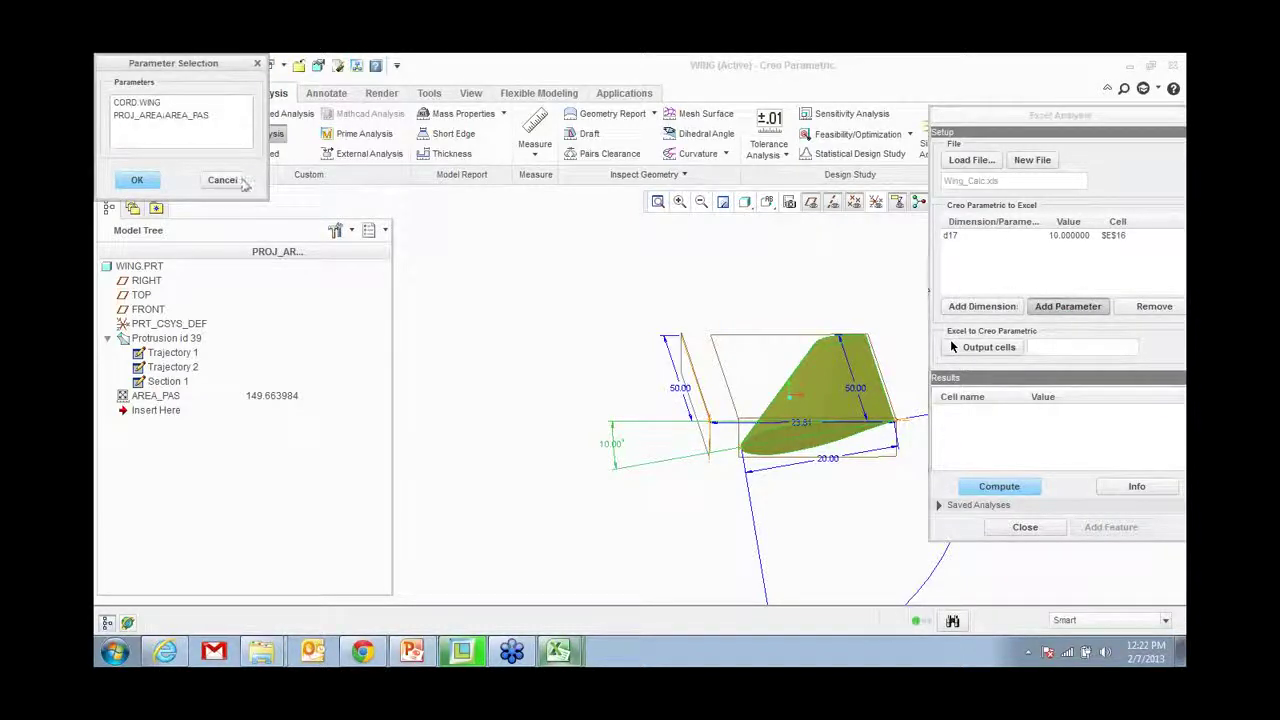
{"action": "left_click", "coordinate": [185, 117]}
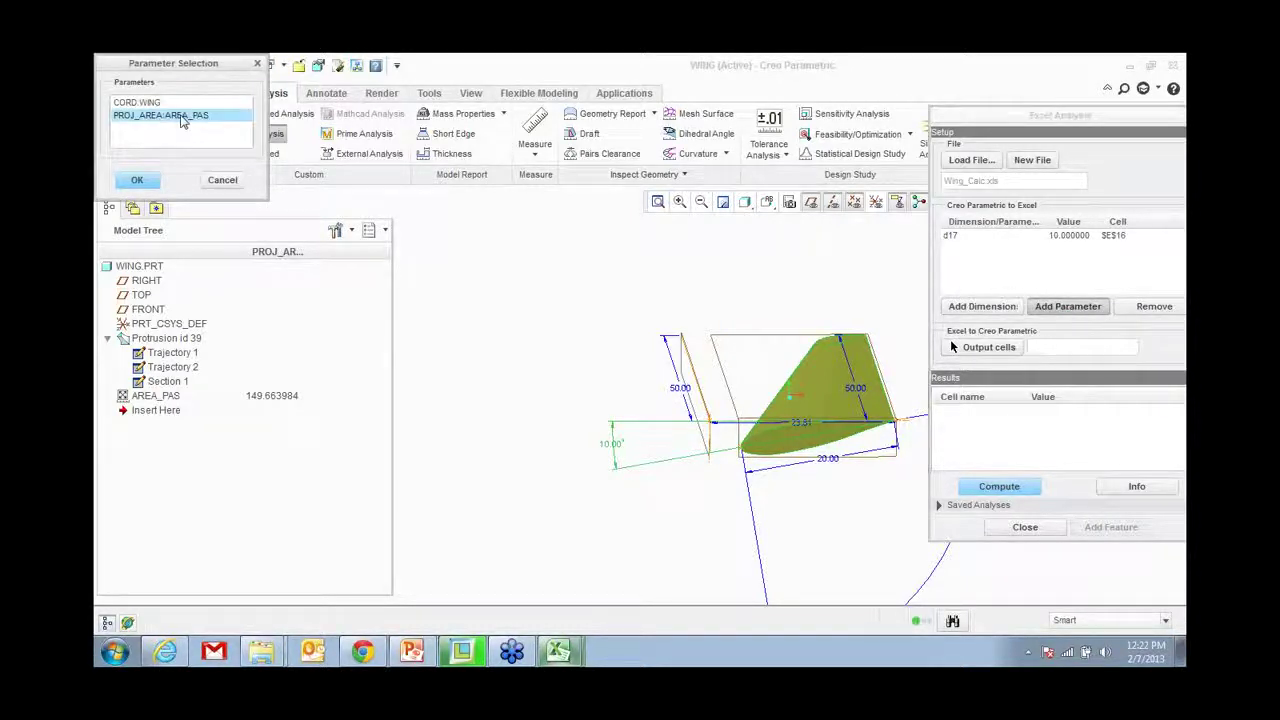
{"action": "left_click", "coordinate": [140, 181]}
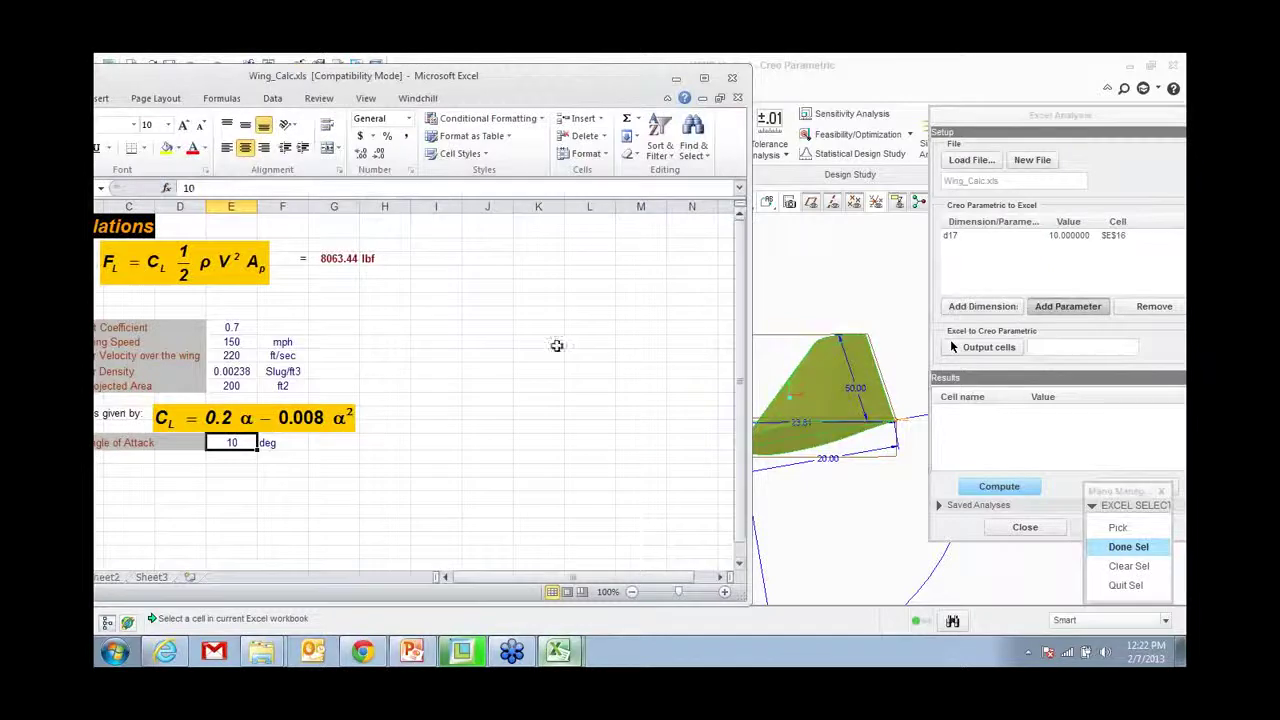
{"action": "left_click", "coordinate": [230, 386]}
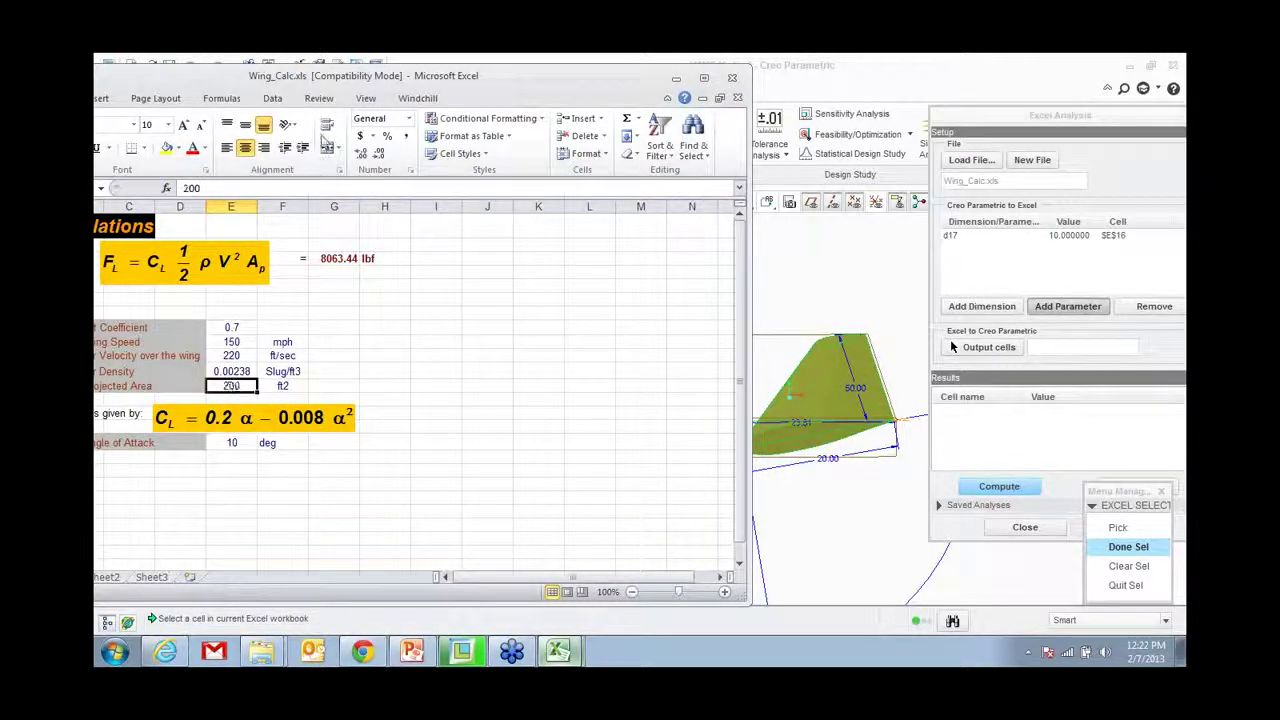
{"action": "left_click_drag", "start_coordinate": [339, 87], "coordinate": [378, 82]}
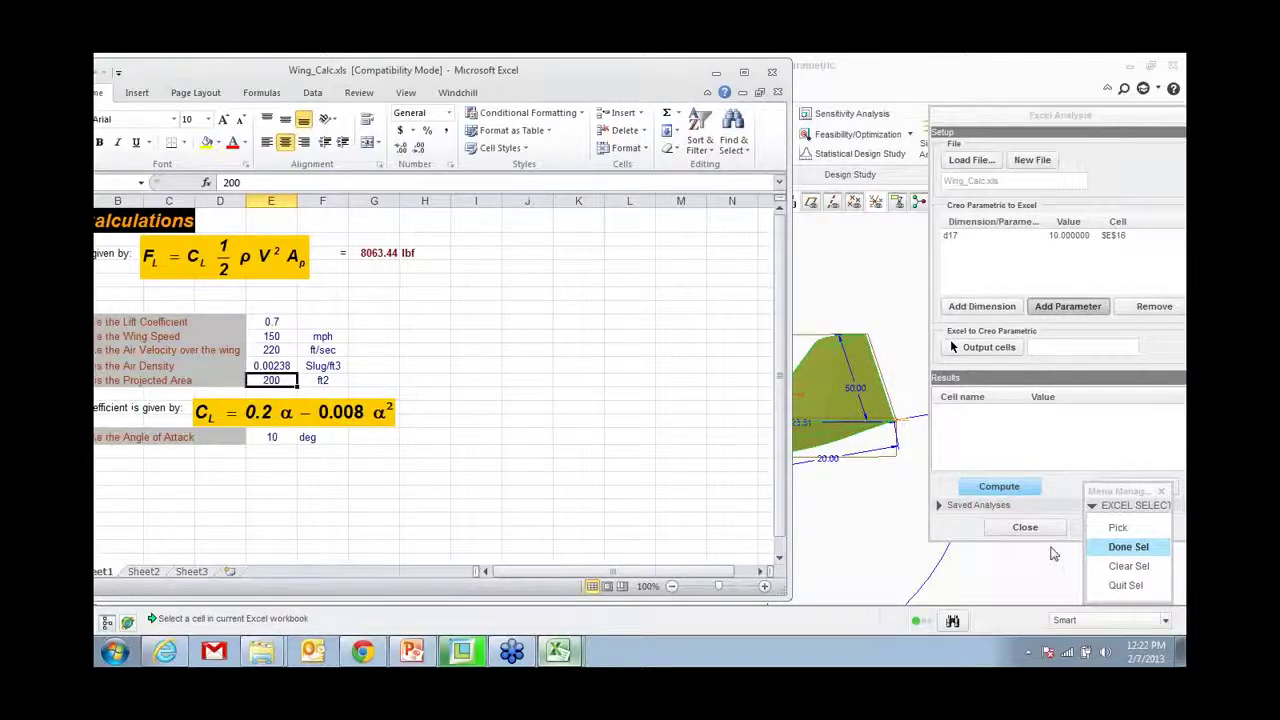
{"action": "left_click", "coordinate": [1105, 549]}
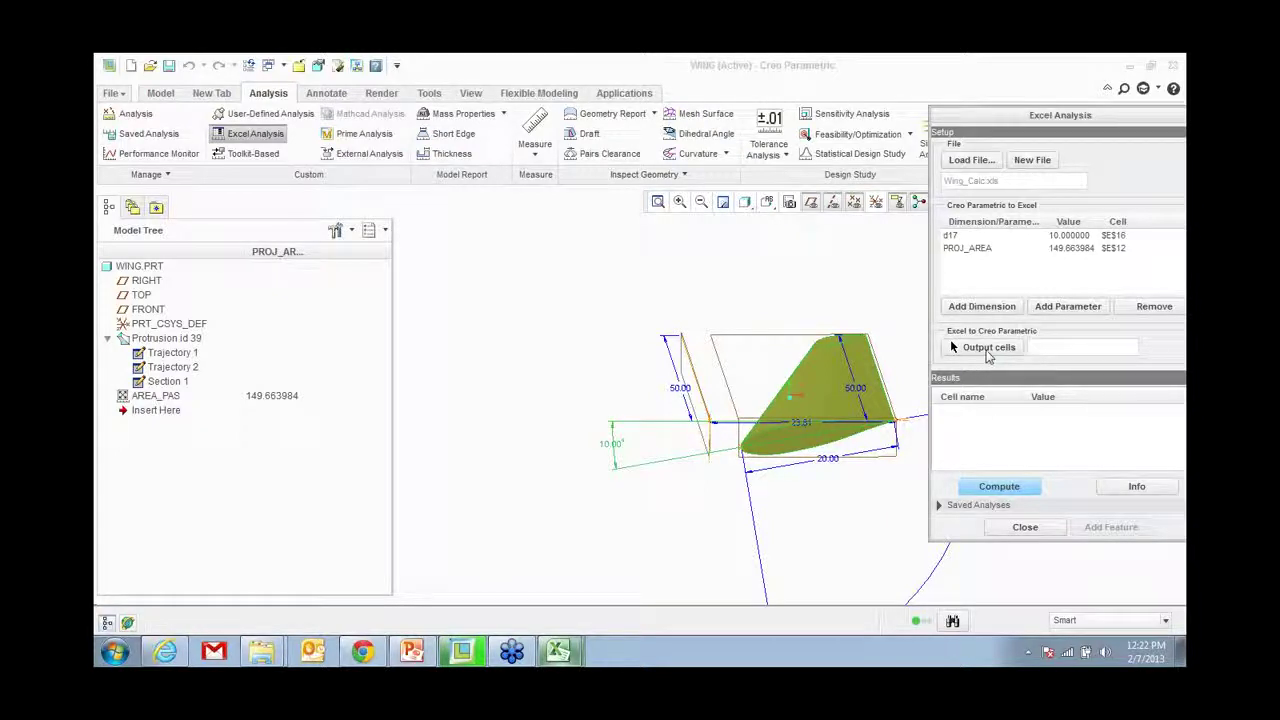
Step: Assign the lift result cell G3 as the Excel analysis output and compute the analysis
{"action": "left_click", "coordinate": [986, 348]}
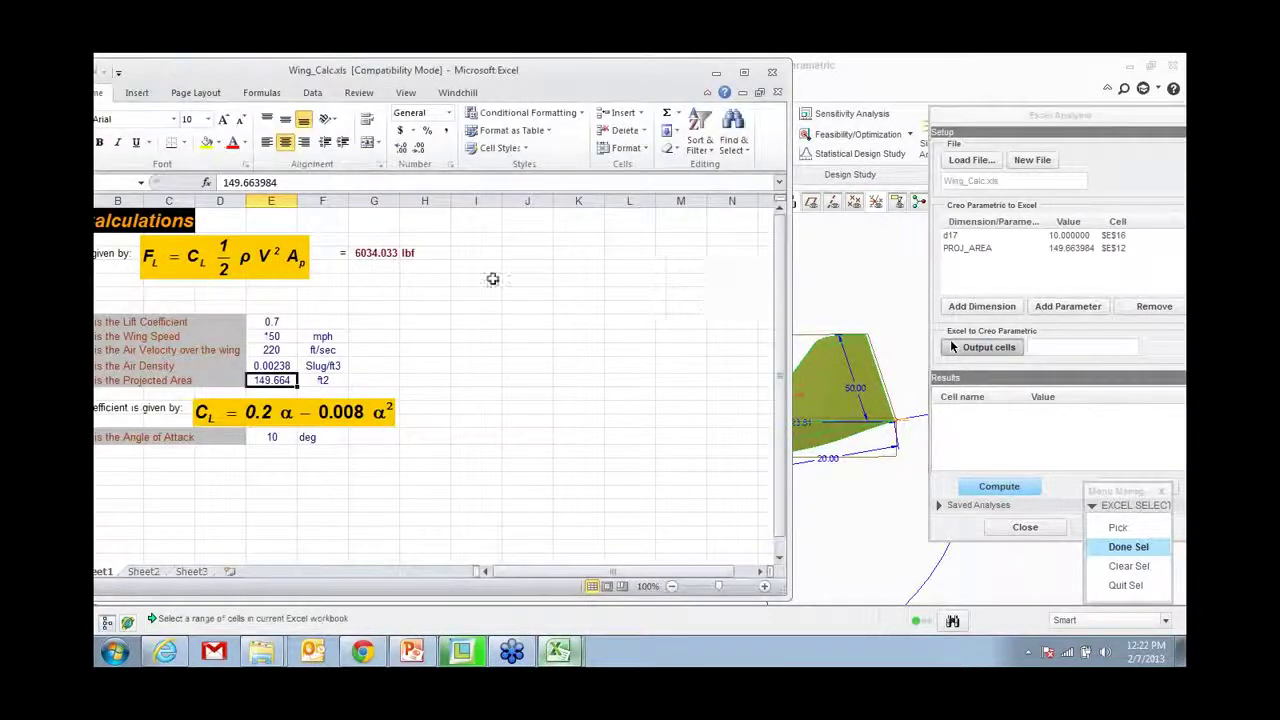
{"action": "left_click", "coordinate": [368, 253]}
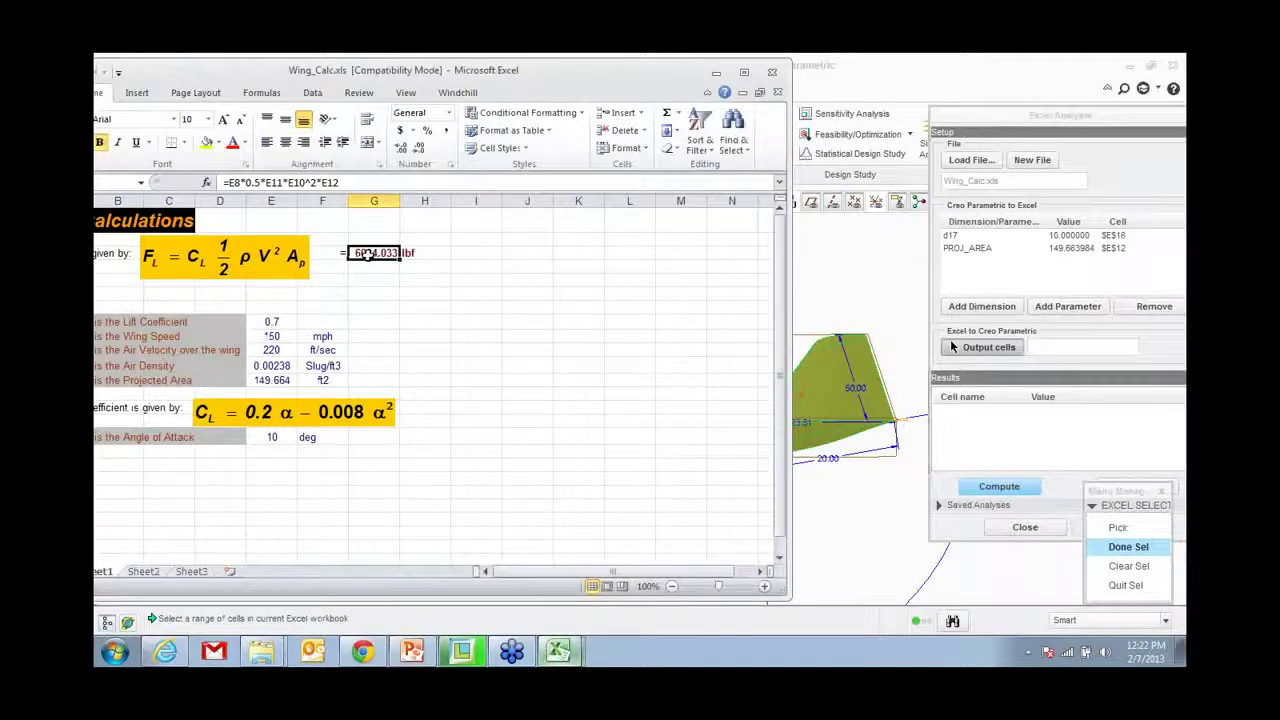
{"action": "left_click", "coordinate": [1100, 547]}
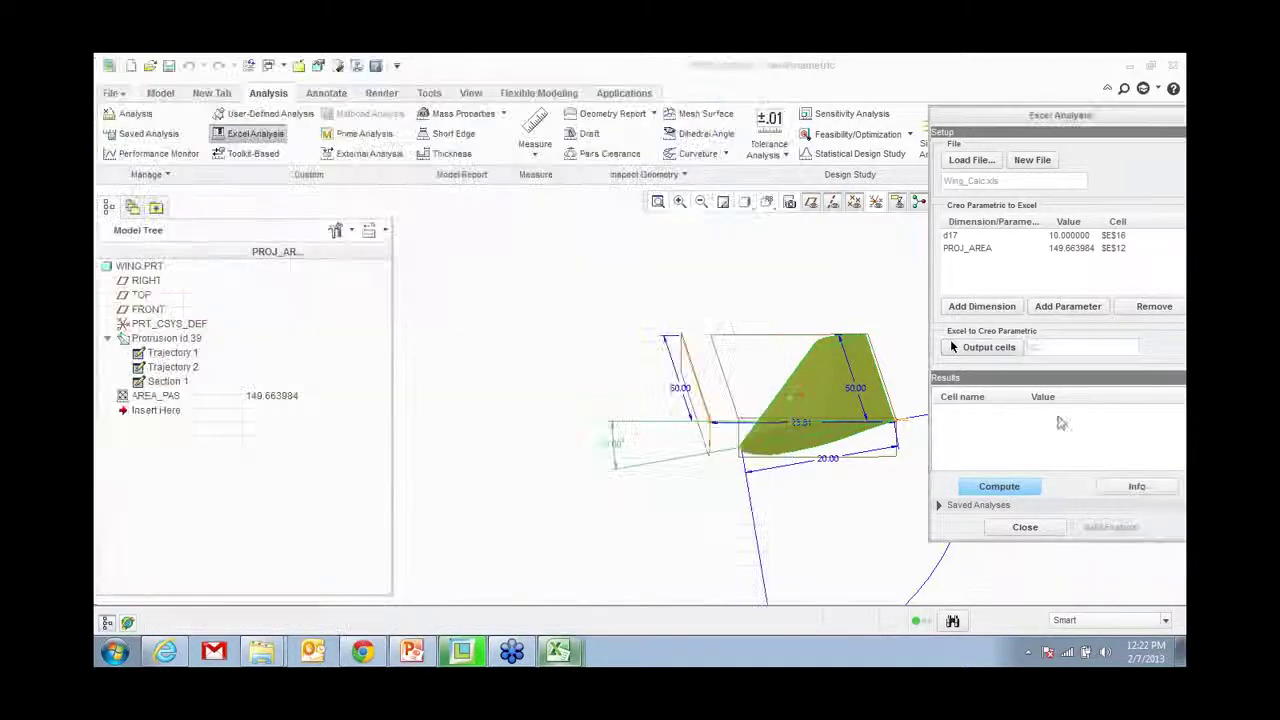
{"action": "left_click", "coordinate": [1010, 487]}
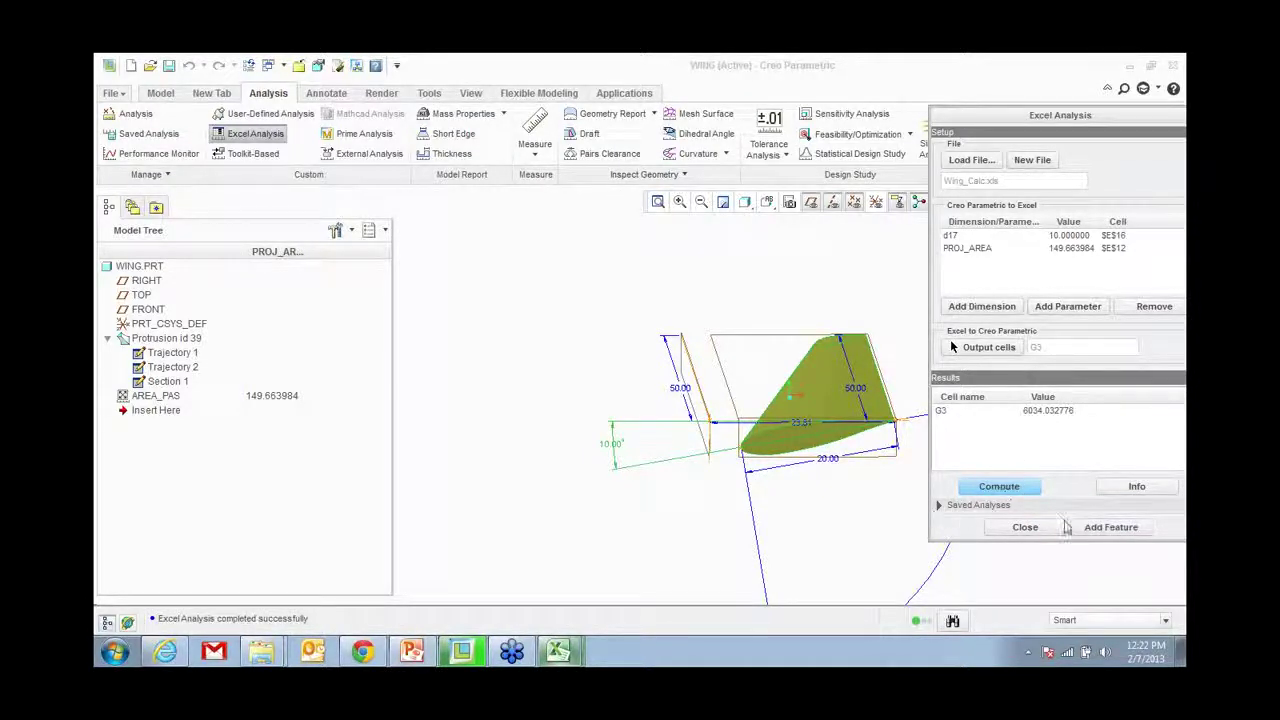
Step: Add the computed Excel analysis to the wing as a feature named FORCE and close the analysis setup
{"action": "left_click", "coordinate": [1119, 531]}
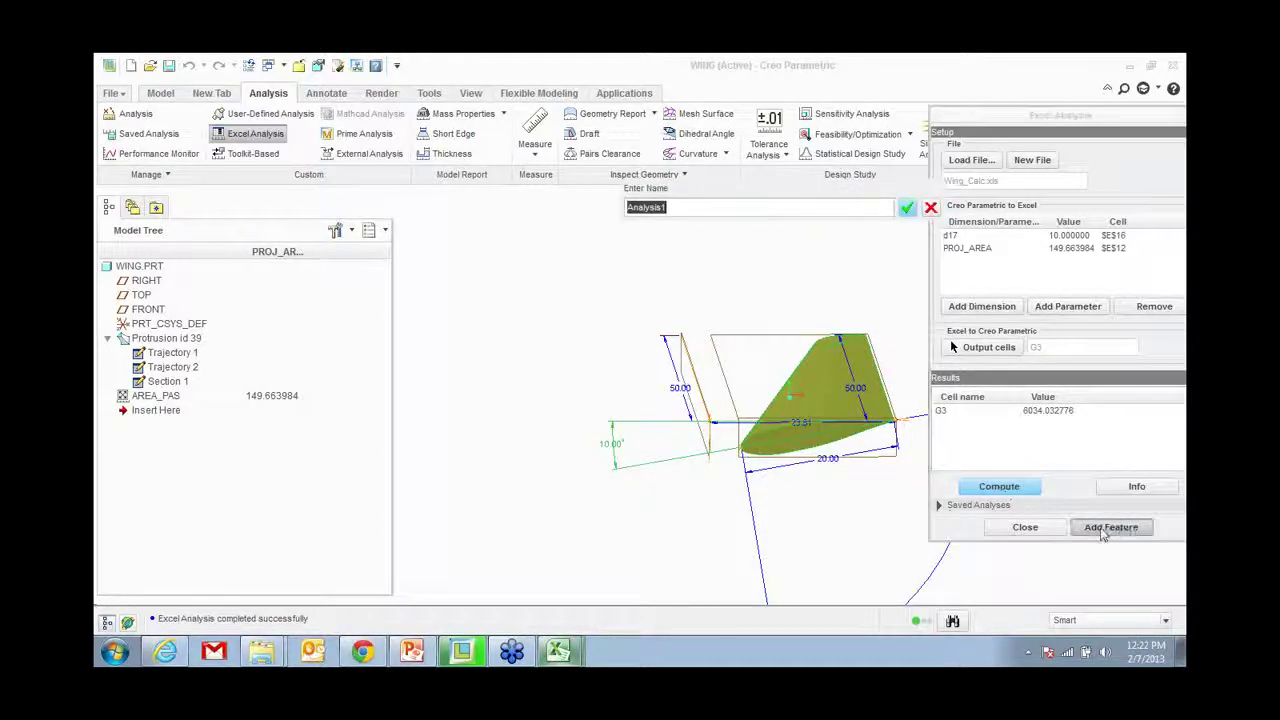
{"action": "type", "text": "fore"}
{"action": "key", "text": "Return"}
{"action": "left_click", "coordinate": [942, 506]}
{"action": "left_click", "coordinate": [1030, 594]}
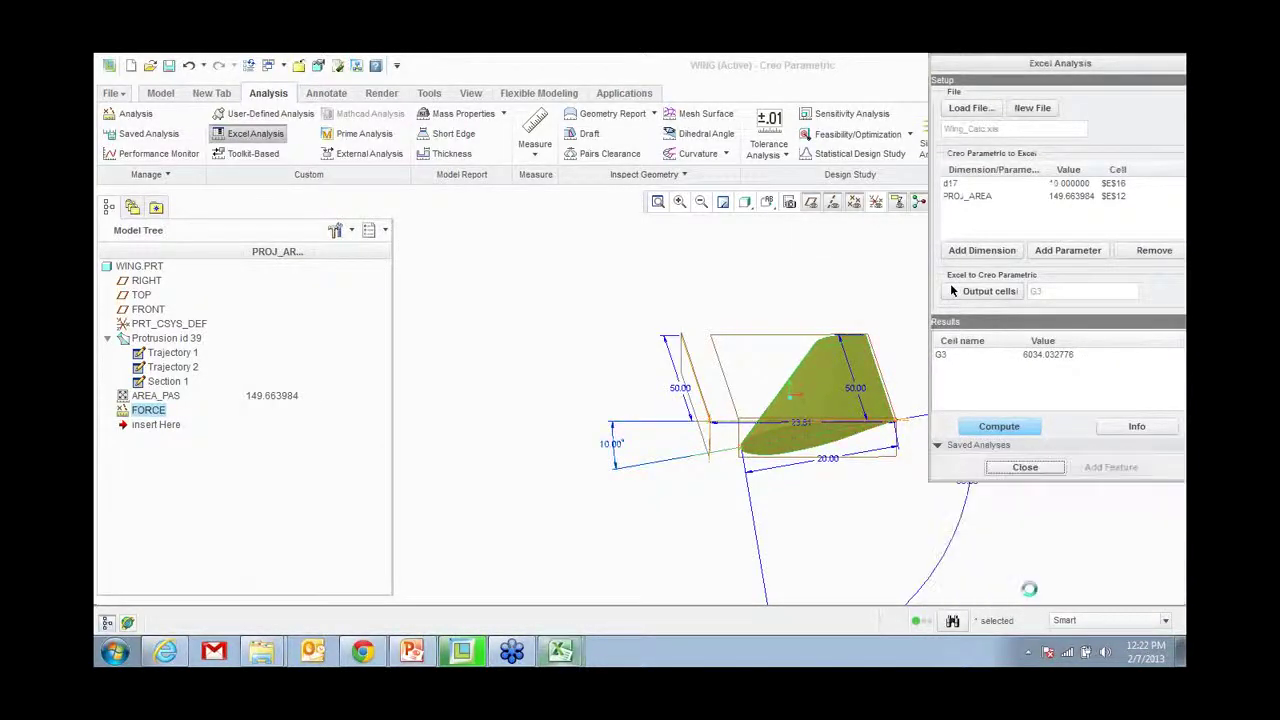
Step: Redefine the FORCE feature, keeping its Excel cell links, and rename its created result parameter to LIFT
{"action": "right_click", "coordinate": [145, 411]}
{"action": "left_click", "coordinate": [213, 280]}
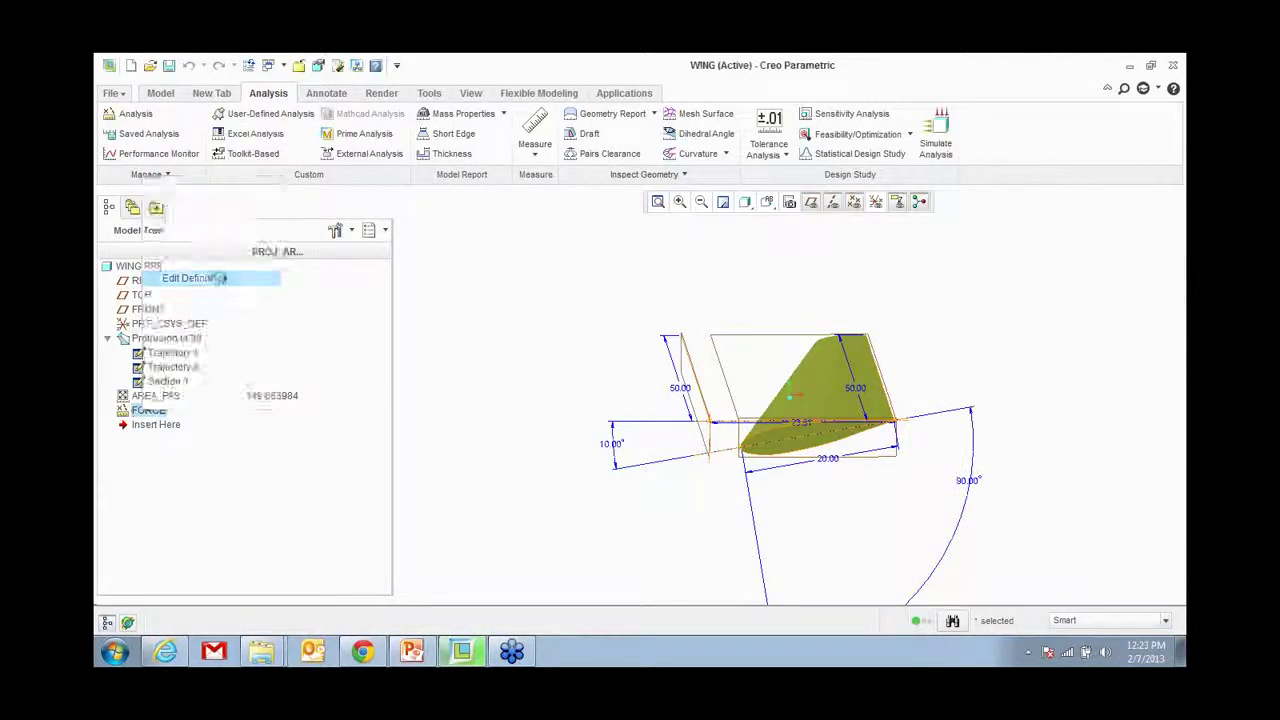
{"action": "left_click_drag", "start_coordinate": [1047, 95], "coordinate": [1005, 69]}
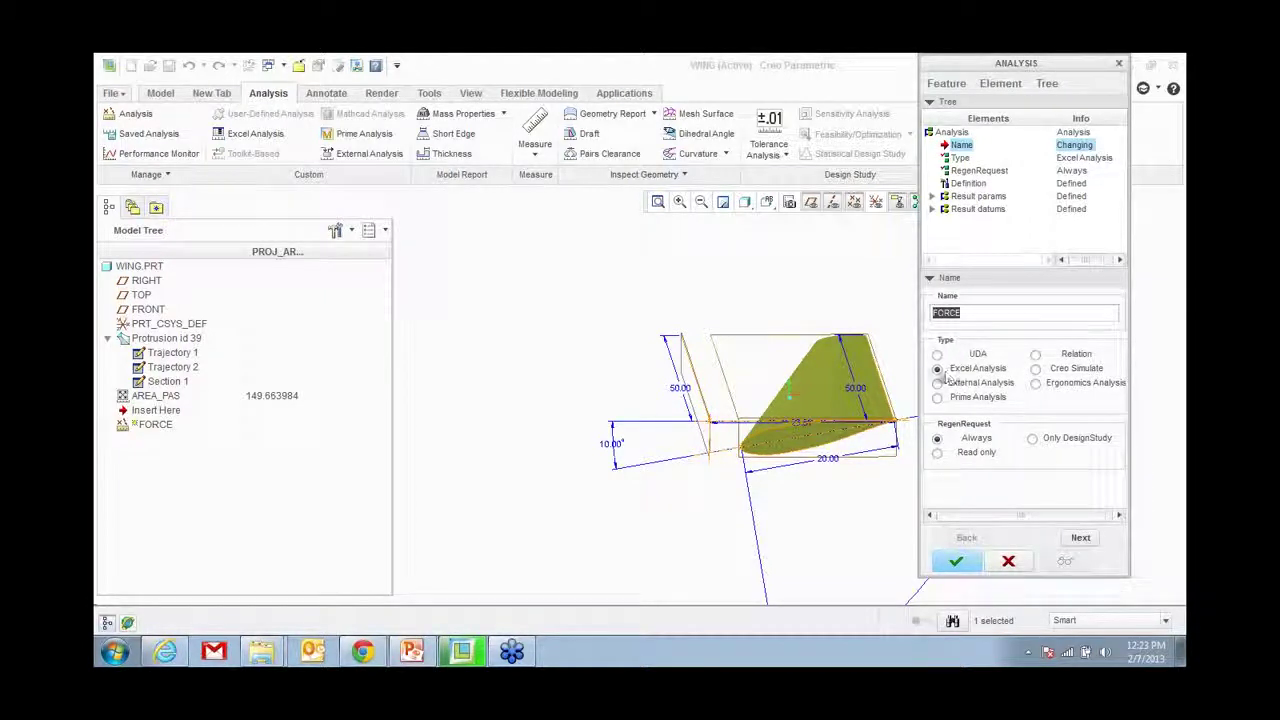
{"action": "left_click", "coordinate": [1080, 537]}
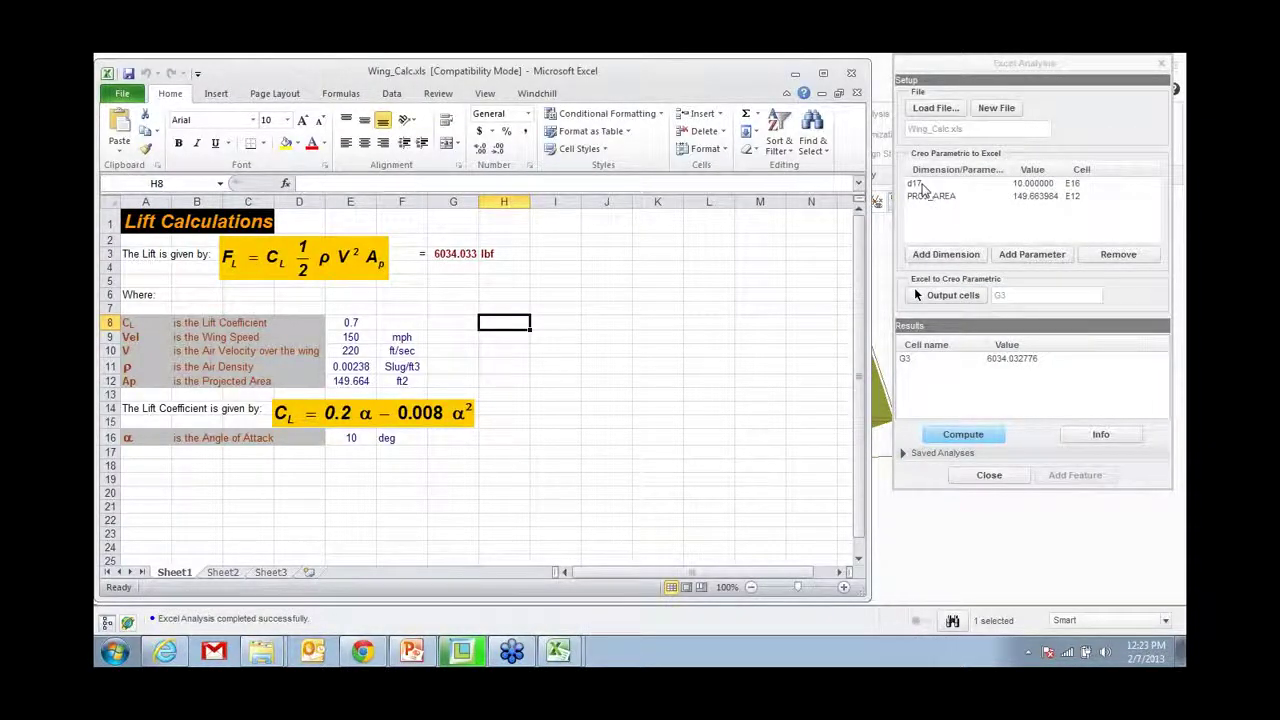
{"action": "left_click", "coordinate": [932, 196]}
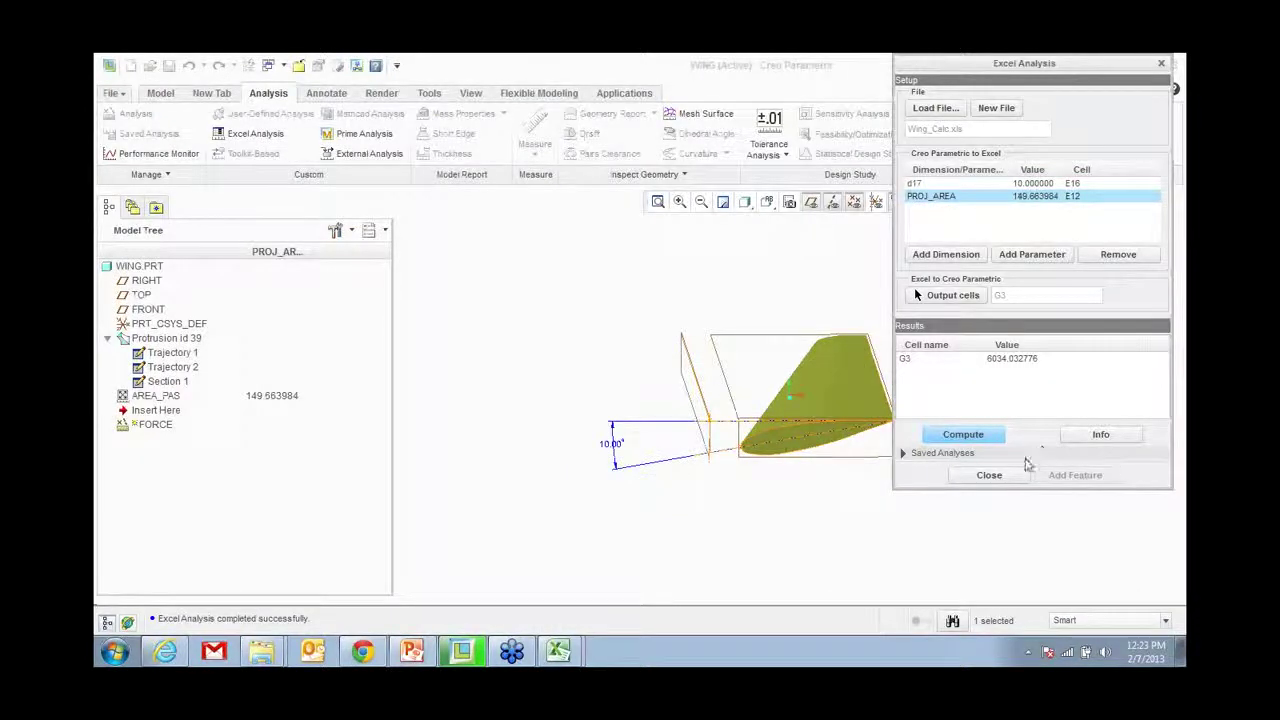
{"action": "left_click", "coordinate": [989, 475]}
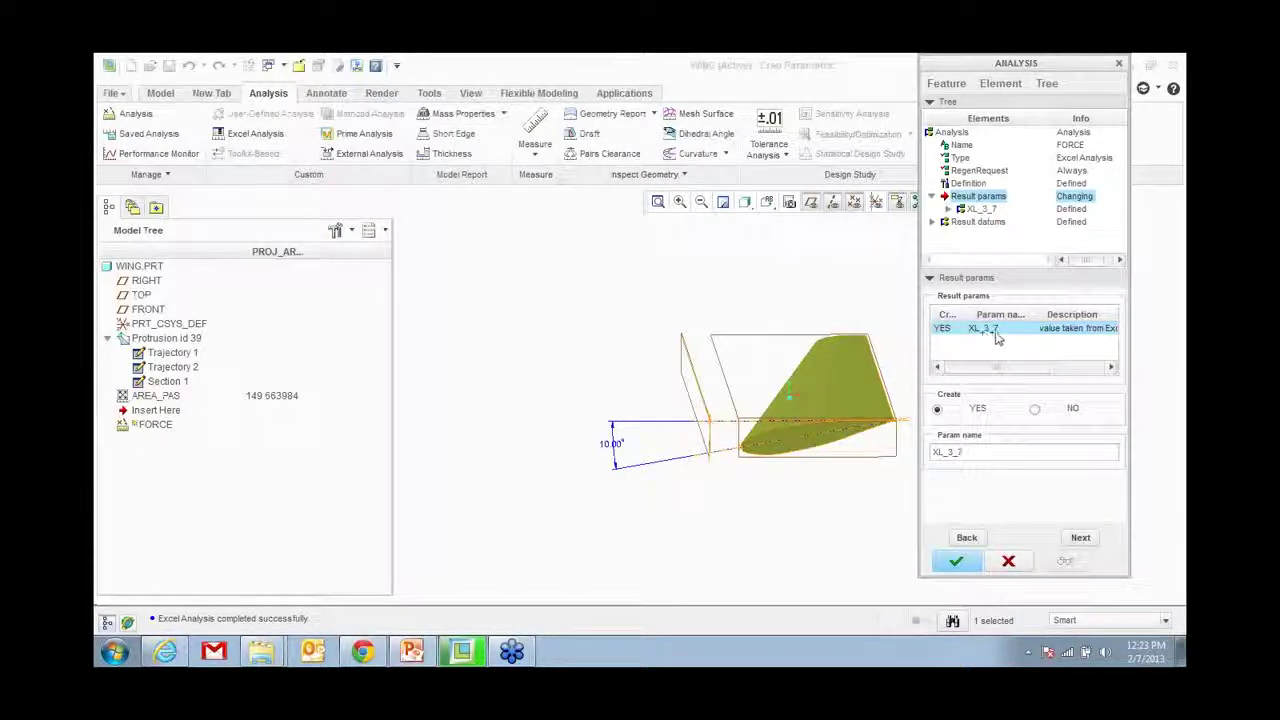
{"action": "double_click", "coordinate": [968, 451]}
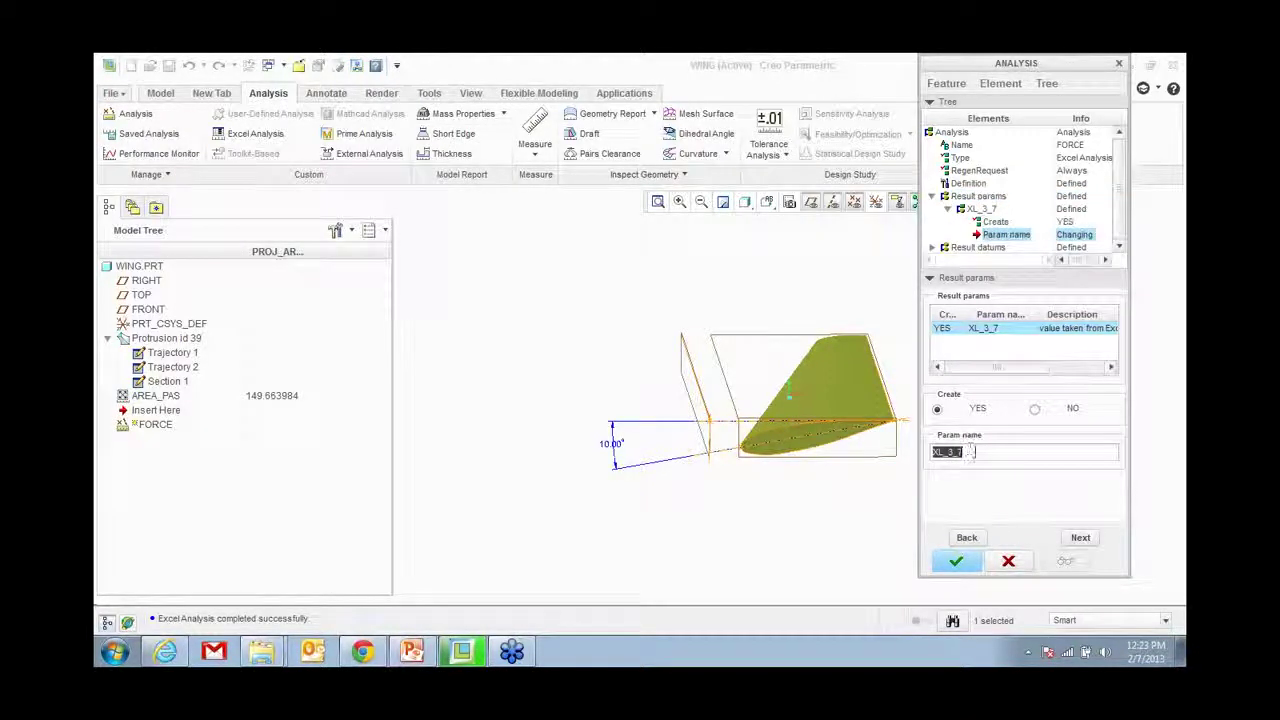
{"action": "type", "text": "LIFT"}
{"action": "key", "text": "Return"}
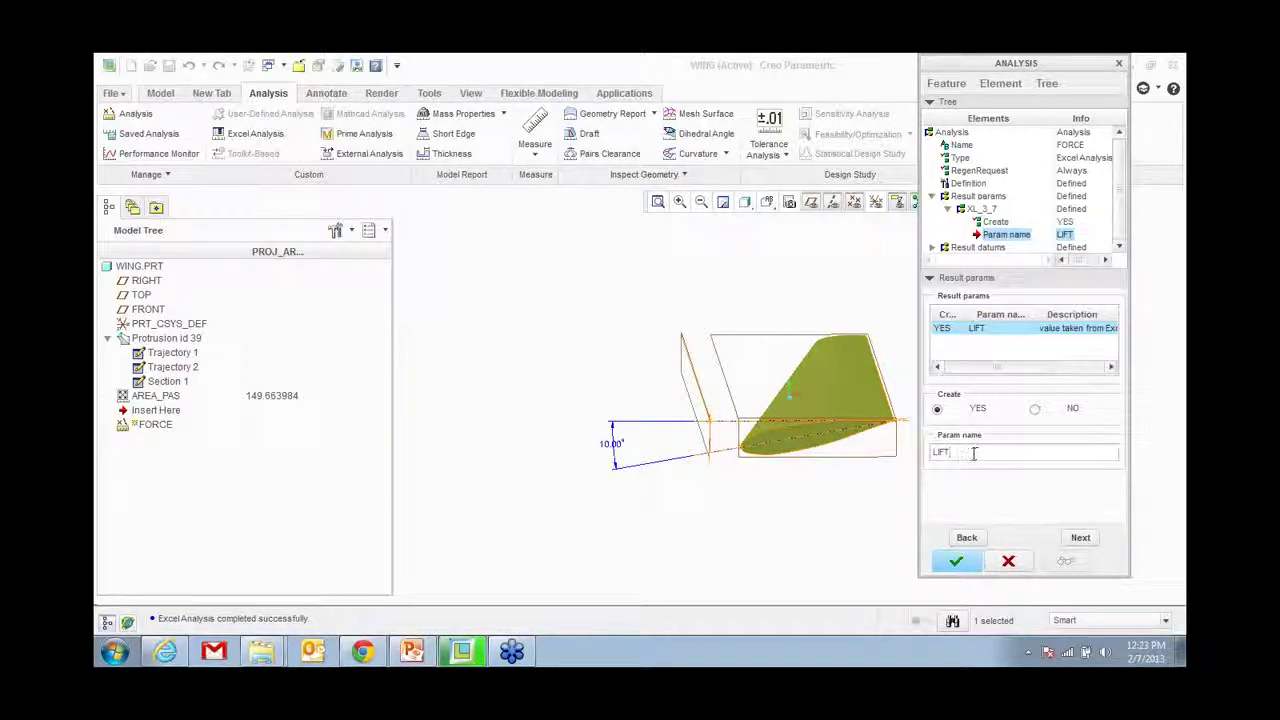
{"action": "left_click", "coordinate": [955, 561]}
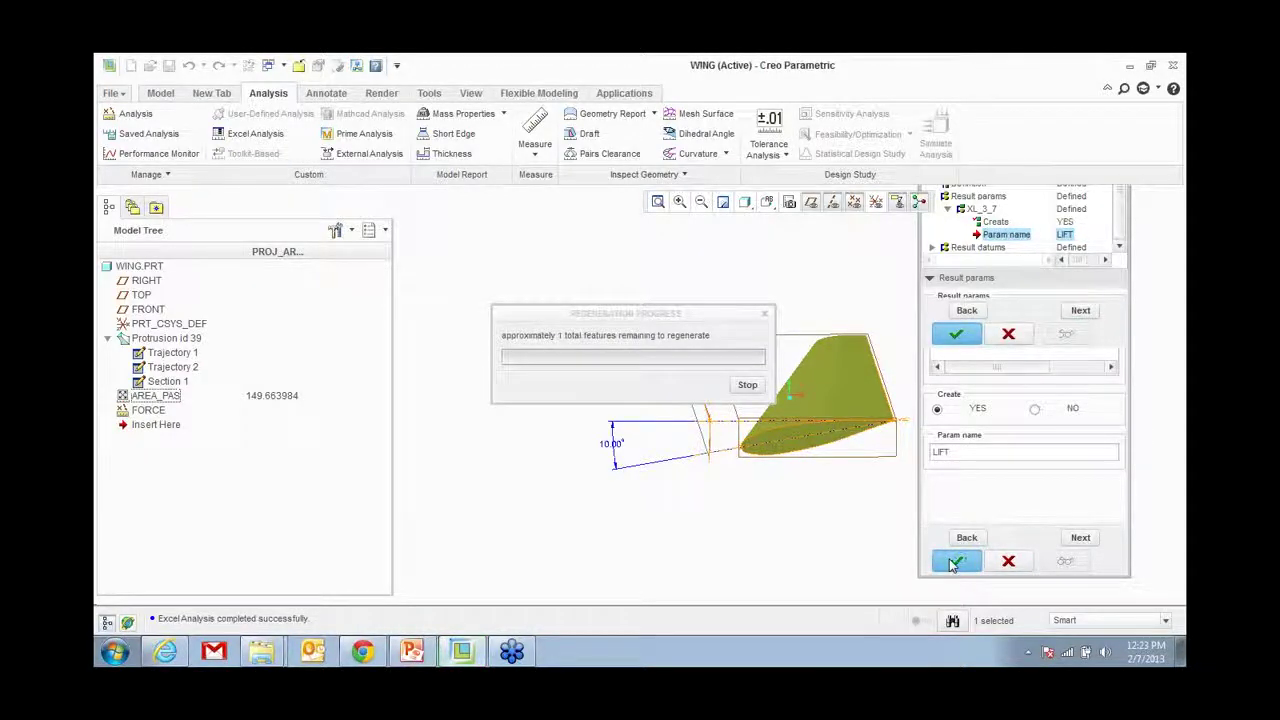
Step: Add the feature parameter lift as a model tree column beside PROJ_AREA
{"action": "left_click", "coordinate": [341, 232]}
{"action": "left_click", "coordinate": [375, 281]}
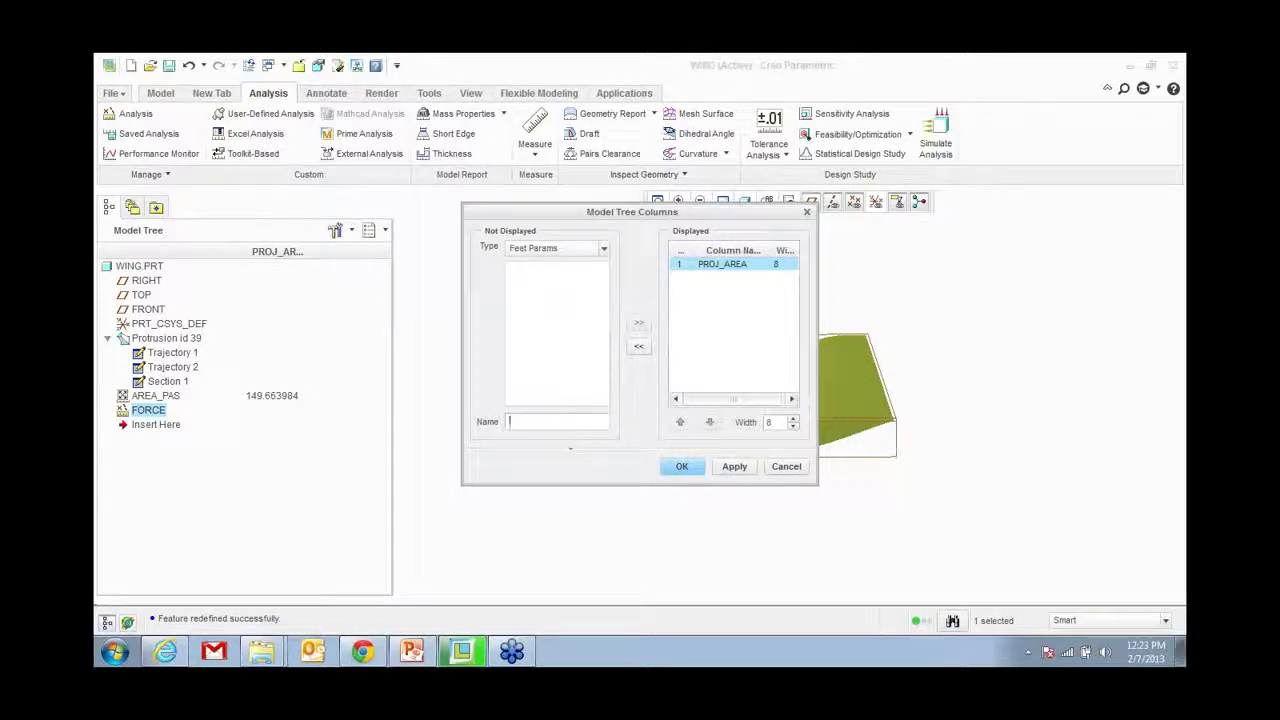
{"action": "key", "text": "Return"}
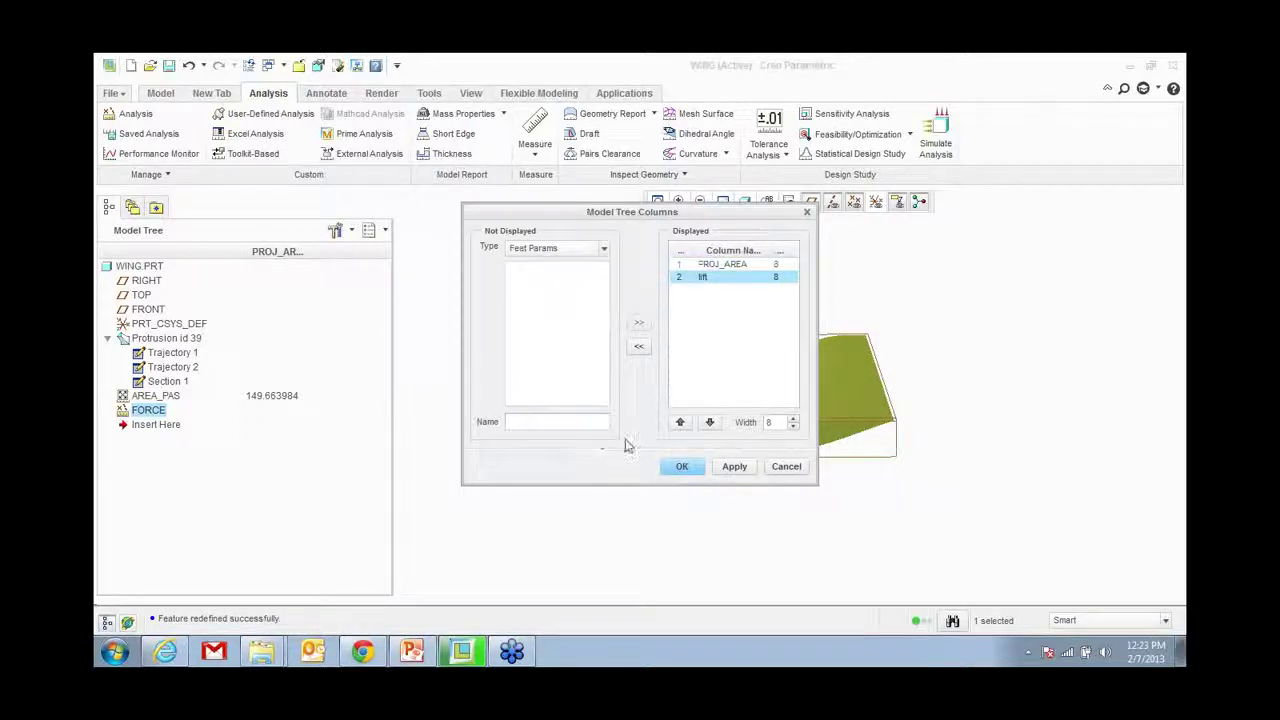
{"action": "left_click", "coordinate": [682, 468]}
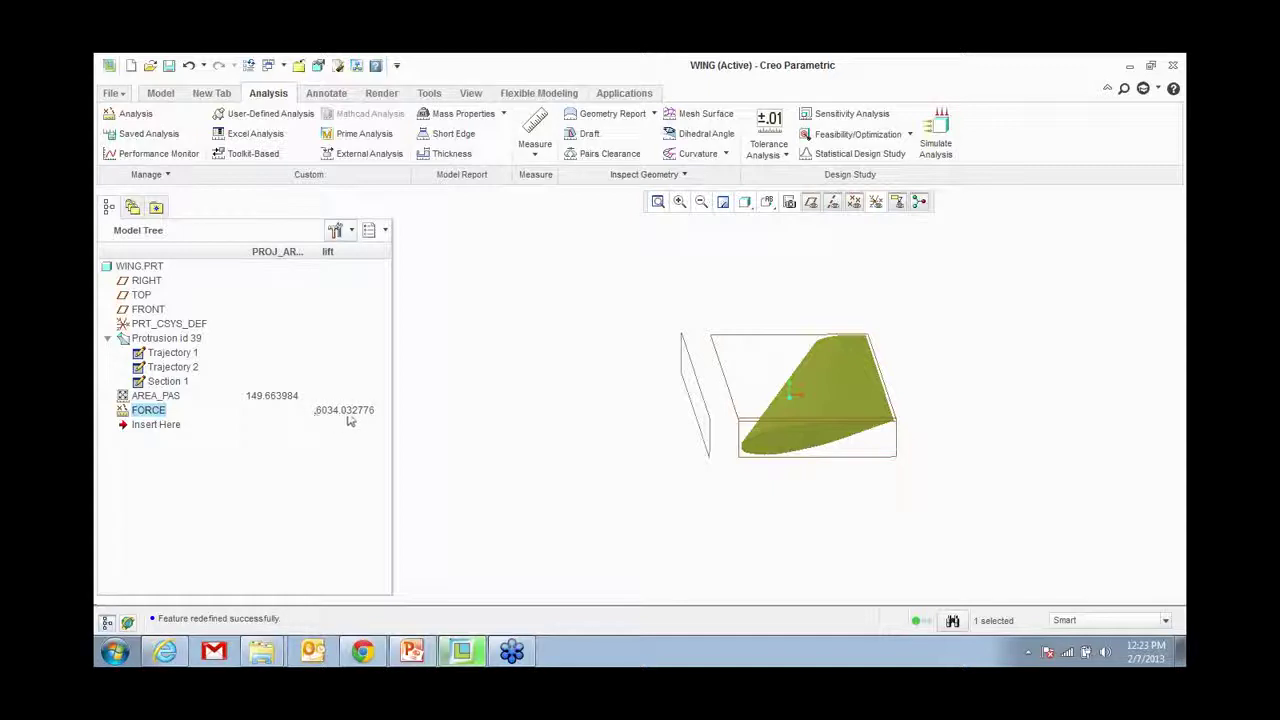
Step: Set up a sensitivity analysis that varies the wing section's angle-of-attack dimension from 5 to 30
{"action": "left_click", "coordinate": [845, 114]}
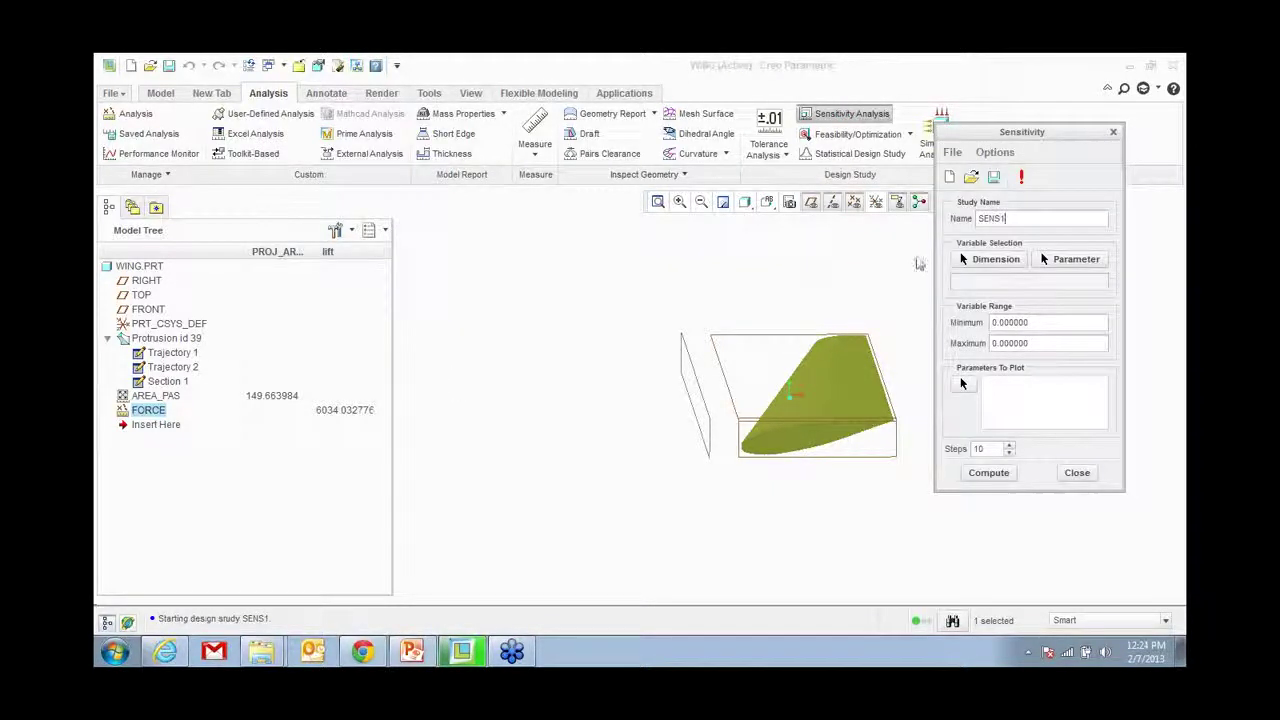
{"action": "left_click", "coordinate": [965, 259]}
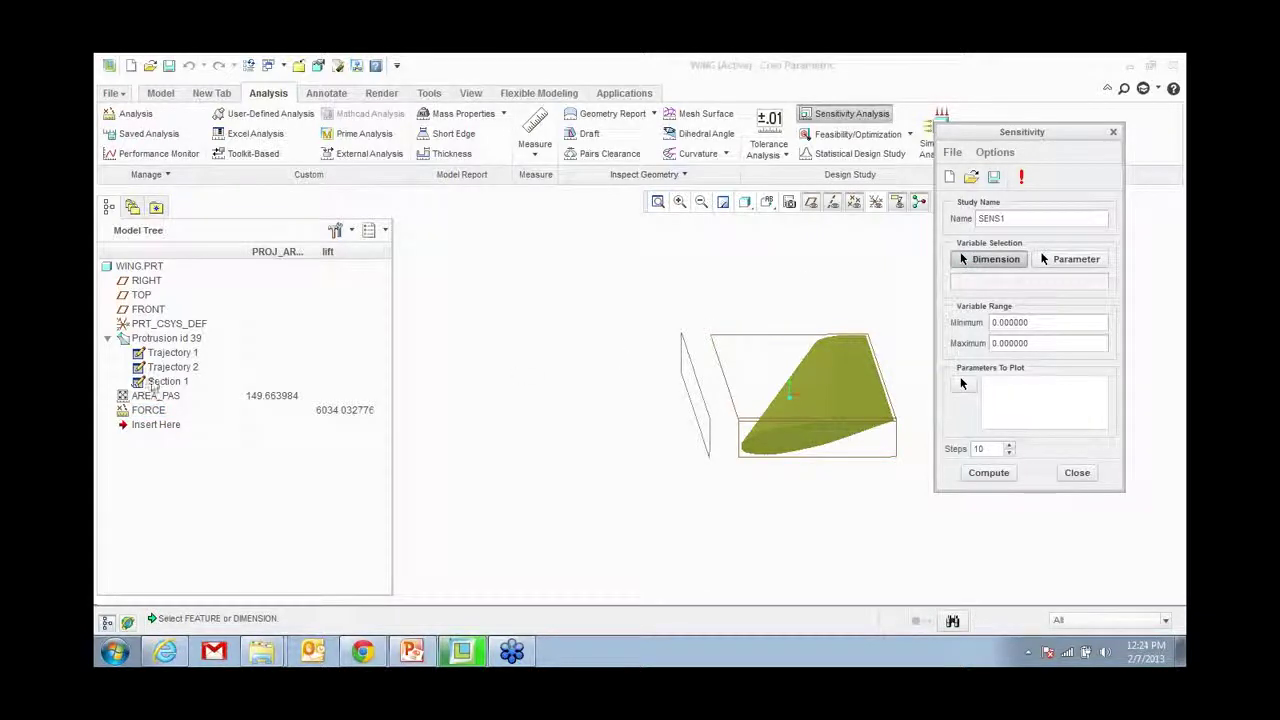
{"action": "left_click", "coordinate": [155, 382]}
{"action": "left_click", "coordinate": [611, 443]}
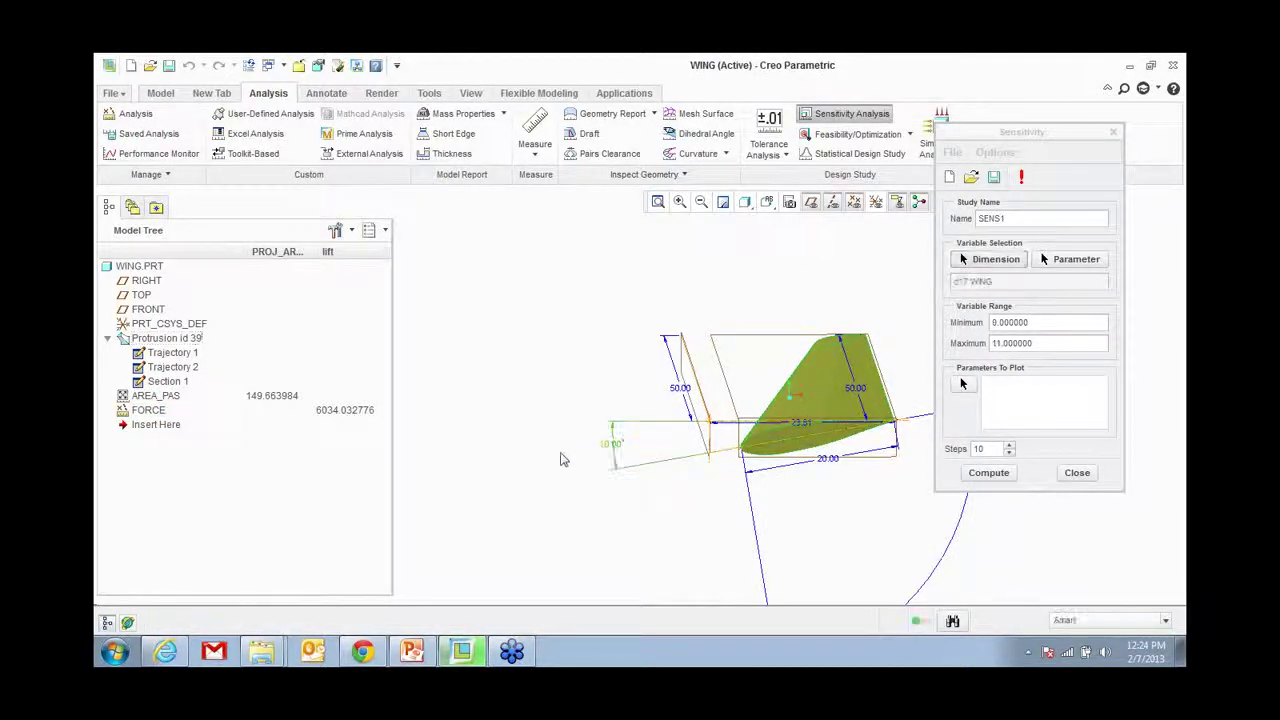
{"action": "left_click_drag", "start_coordinate": [1035, 325], "coordinate": [990, 344]}
{"action": "type", "text": "5"}
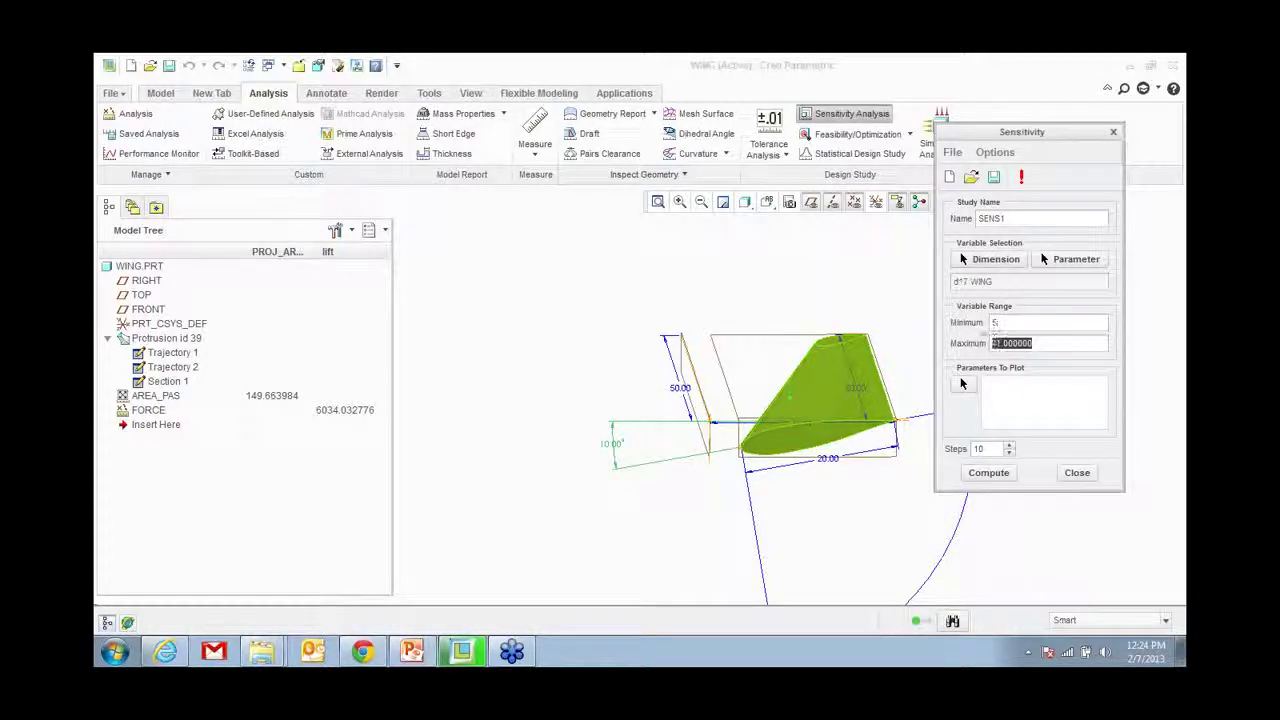
{"action": "type", "text": "30"}
Step: Choose LIFT:FORCE as the parameter to plot and compute the sensitivity study
{"action": "left_click", "coordinate": [962, 385]}
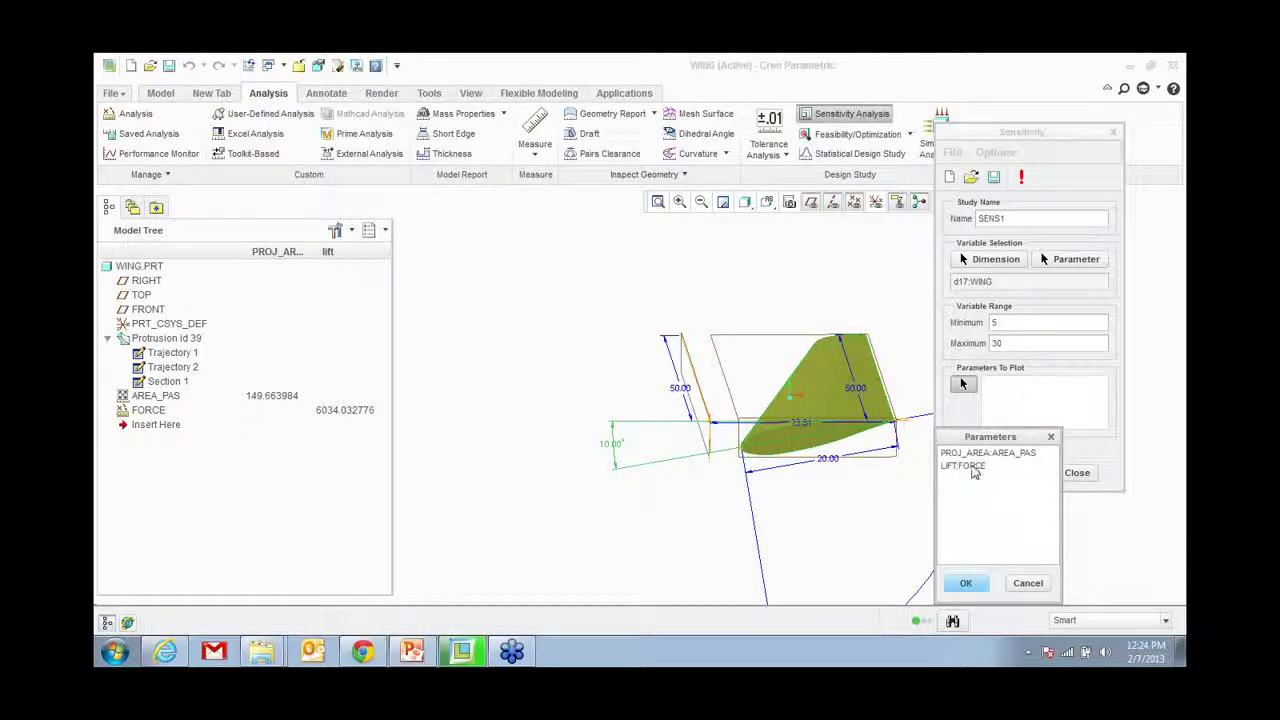
{"action": "left_click", "coordinate": [970, 466]}
{"action": "left_click", "coordinate": [966, 583]}
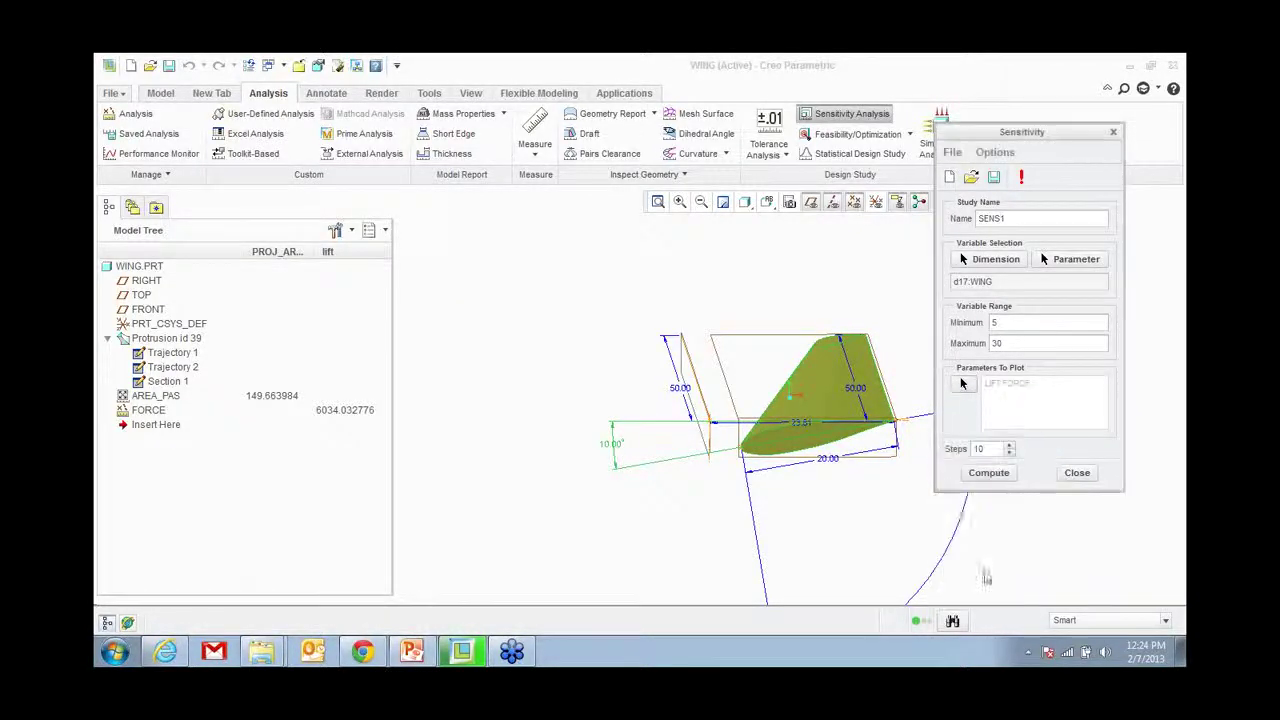
{"action": "left_click", "coordinate": [988, 473]}
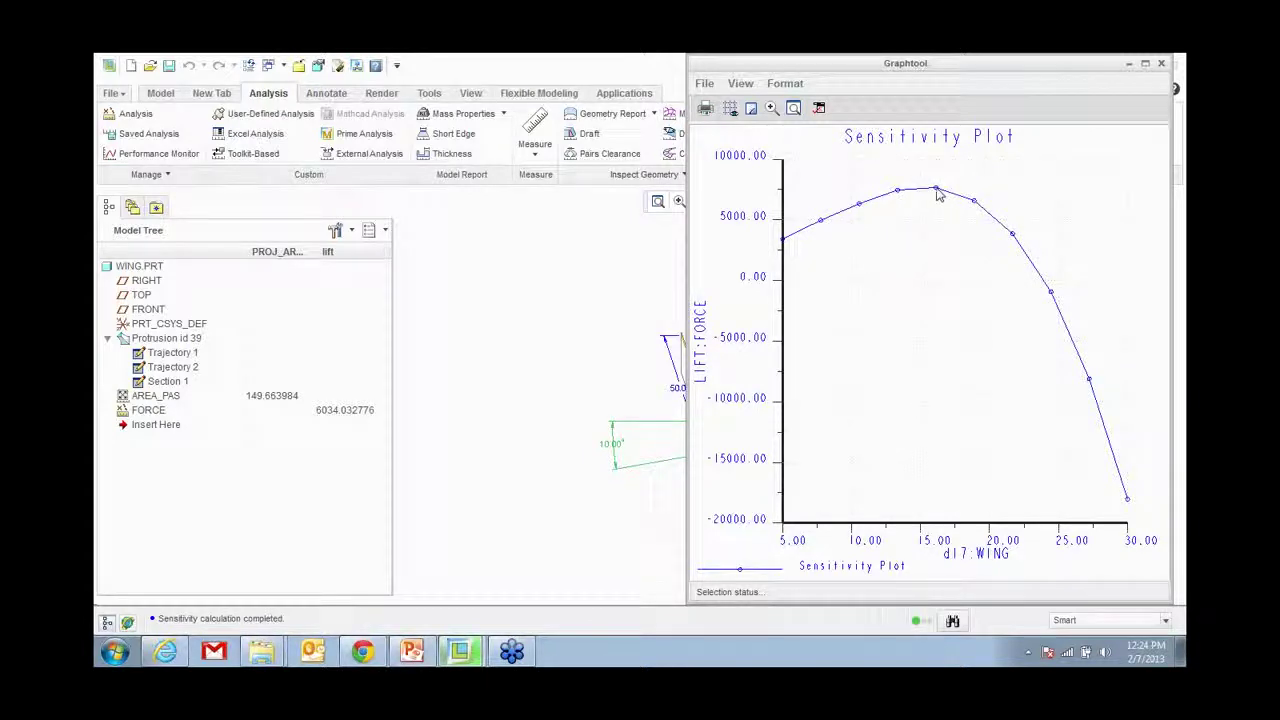
Step: Read the lift value at the peak of the sensitivity plot, and close the graph and the sensitivity study
{"action": "mouse_move", "coordinate": [936, 193]}
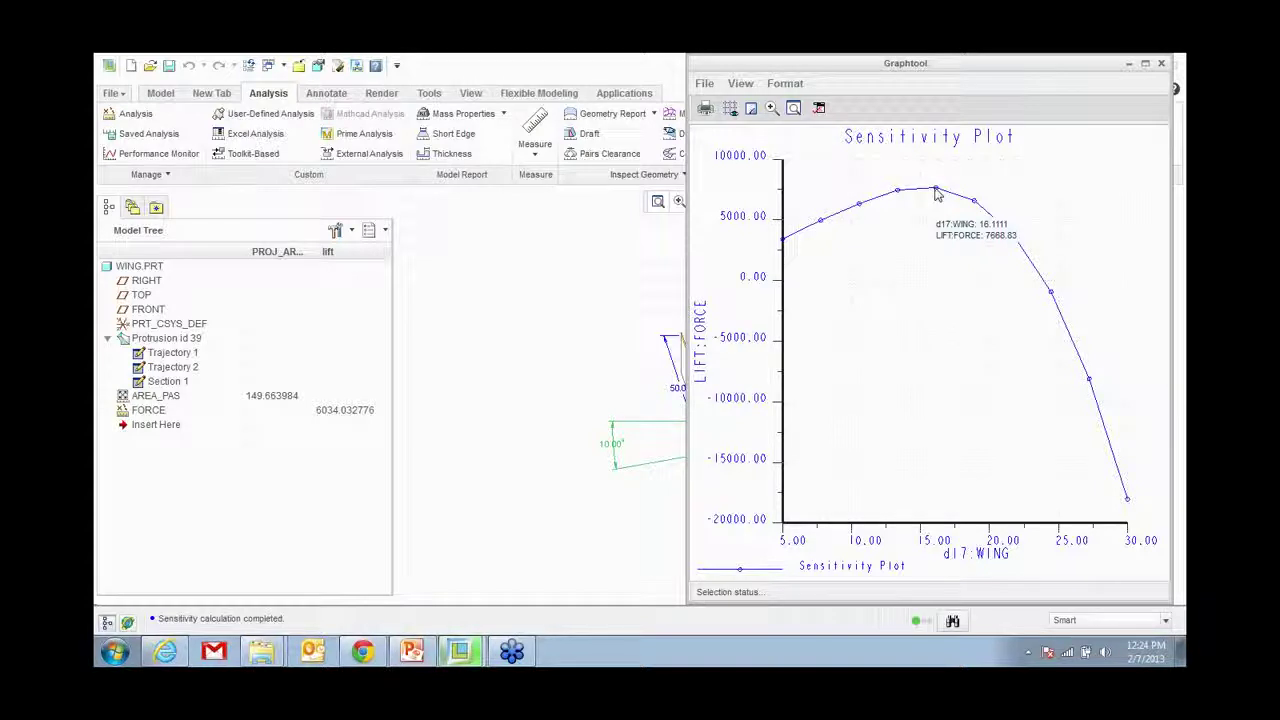
{"action": "left_click", "coordinate": [1161, 63]}
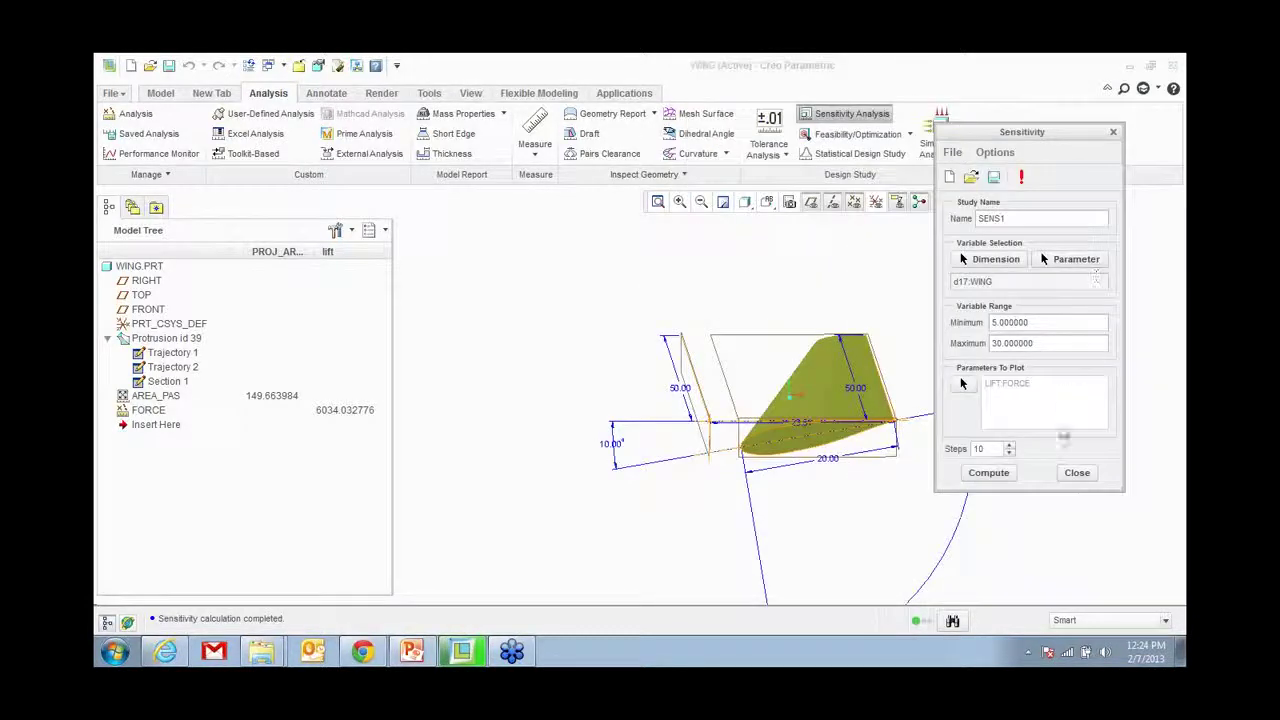
{"action": "left_click", "coordinate": [1078, 472]}
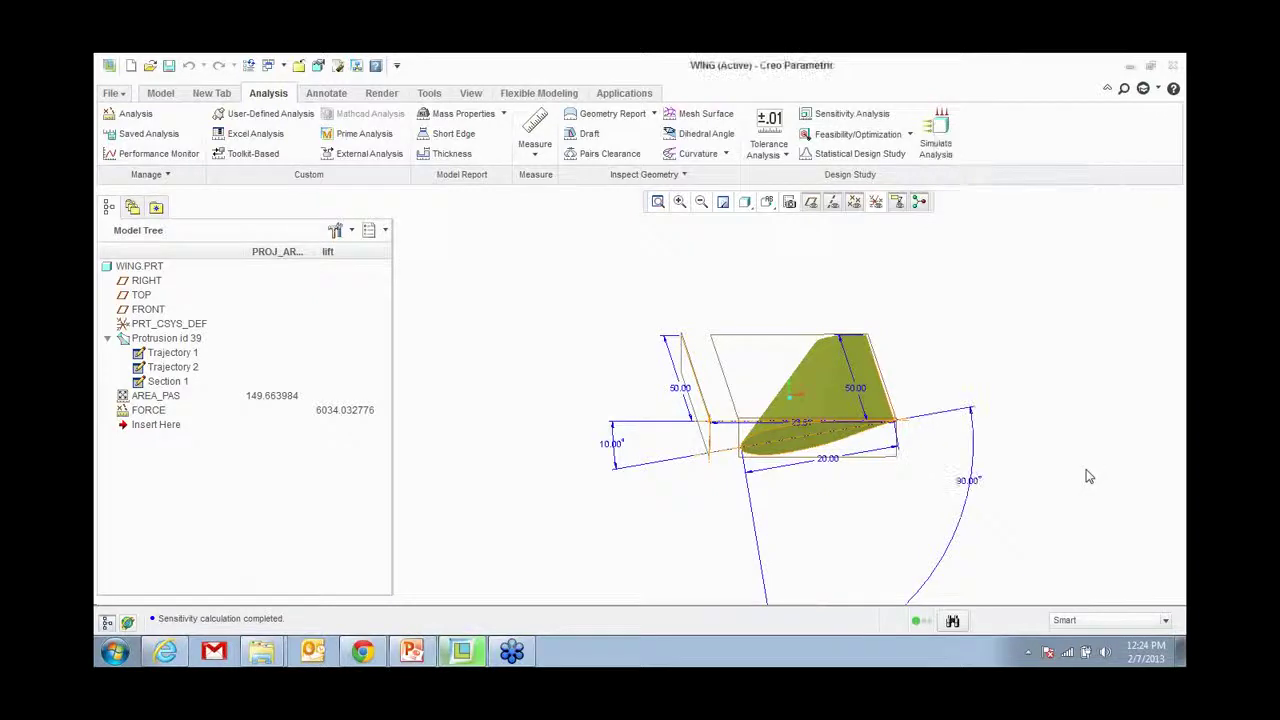
Step: Start an optimization design study with the goal of maximizing LIFT:FORCE
{"action": "left_click", "coordinate": [862, 136]}
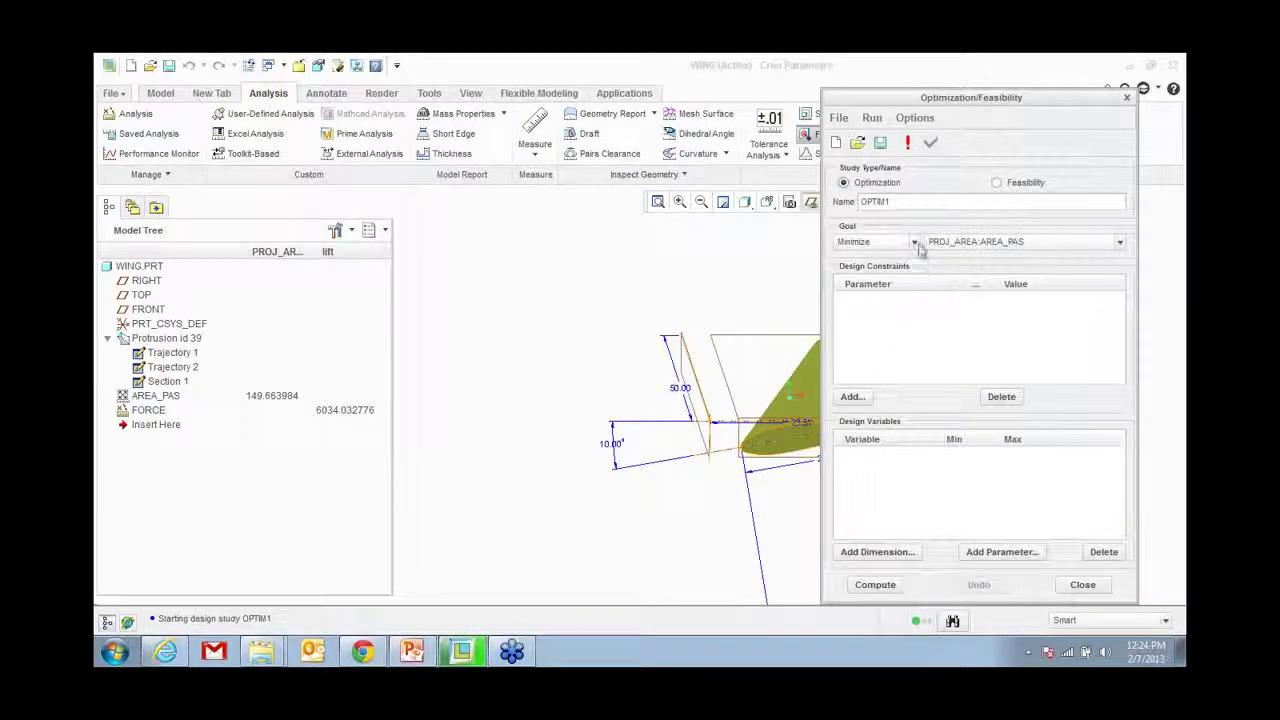
{"action": "left_click", "coordinate": [914, 242]}
{"action": "left_click", "coordinate": [882, 284]}
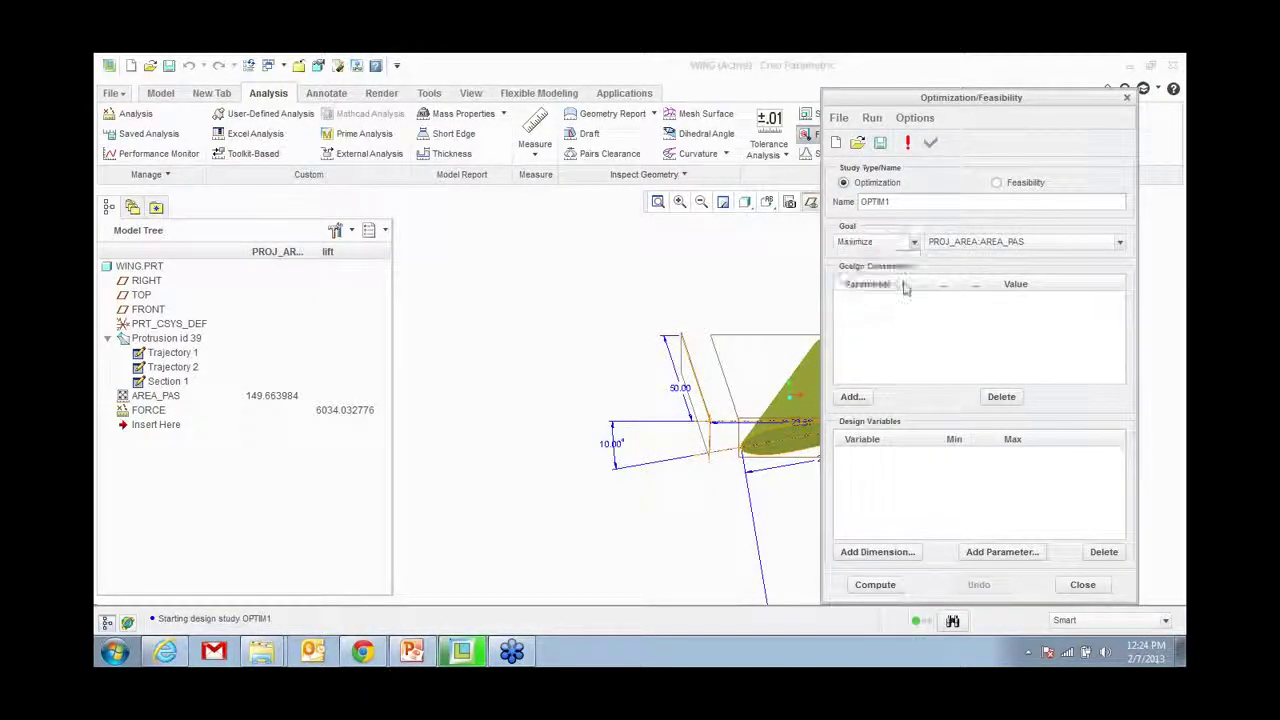
{"action": "left_click", "coordinate": [1013, 245]}
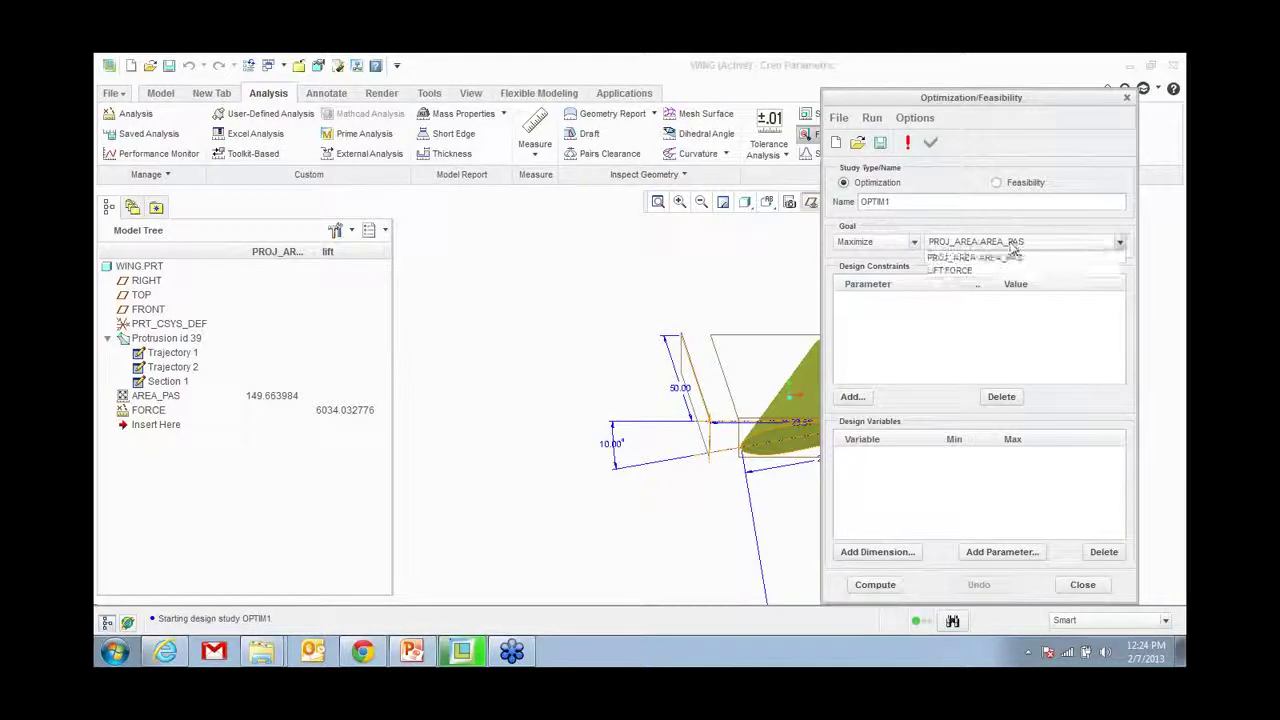
{"action": "left_click", "coordinate": [955, 272]}
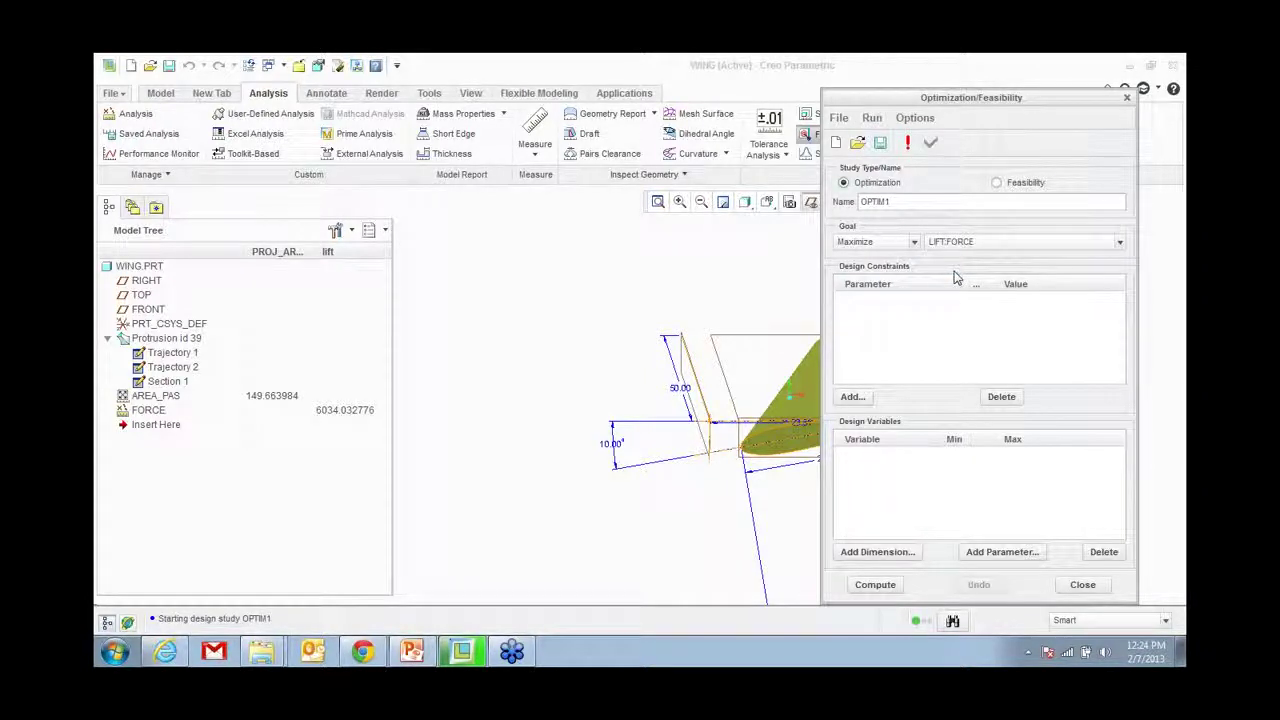
Step: Add a design constraint that requires LIFT:FORCE to be >= a set value of 7600
{"action": "left_click", "coordinate": [853, 397]}
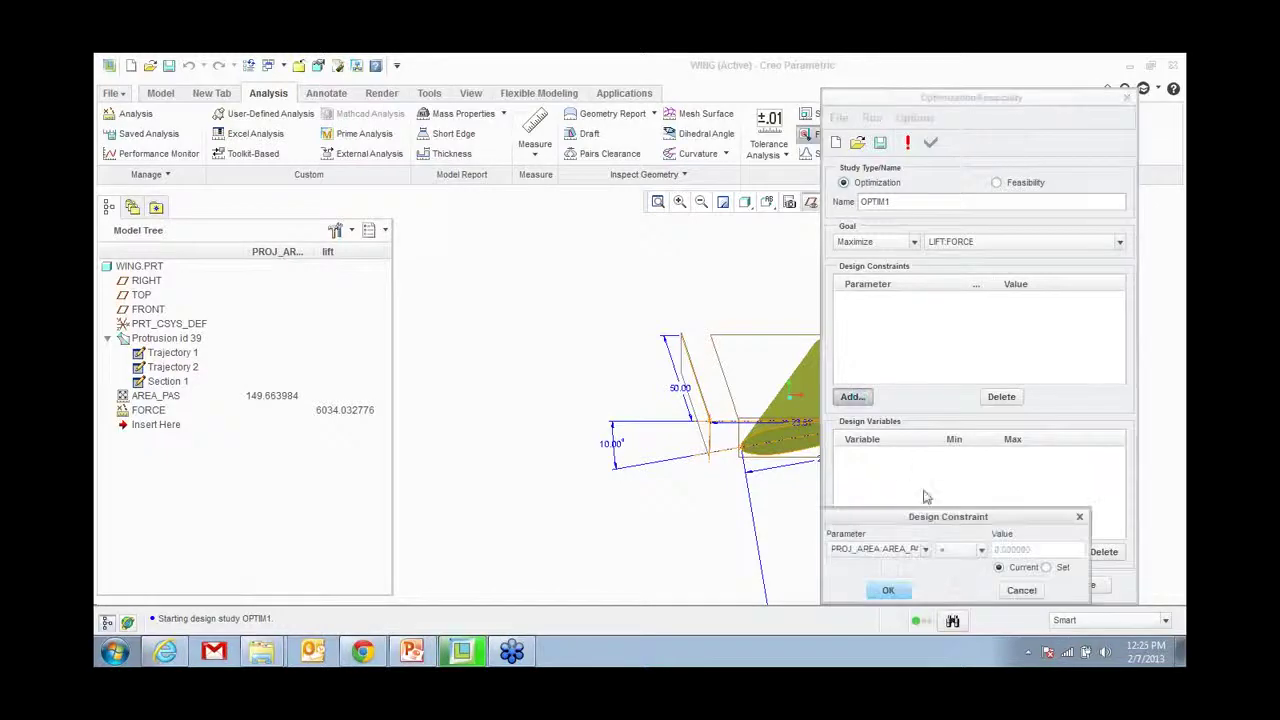
{"action": "left_click_drag", "start_coordinate": [937, 517], "coordinate": [720, 186]}
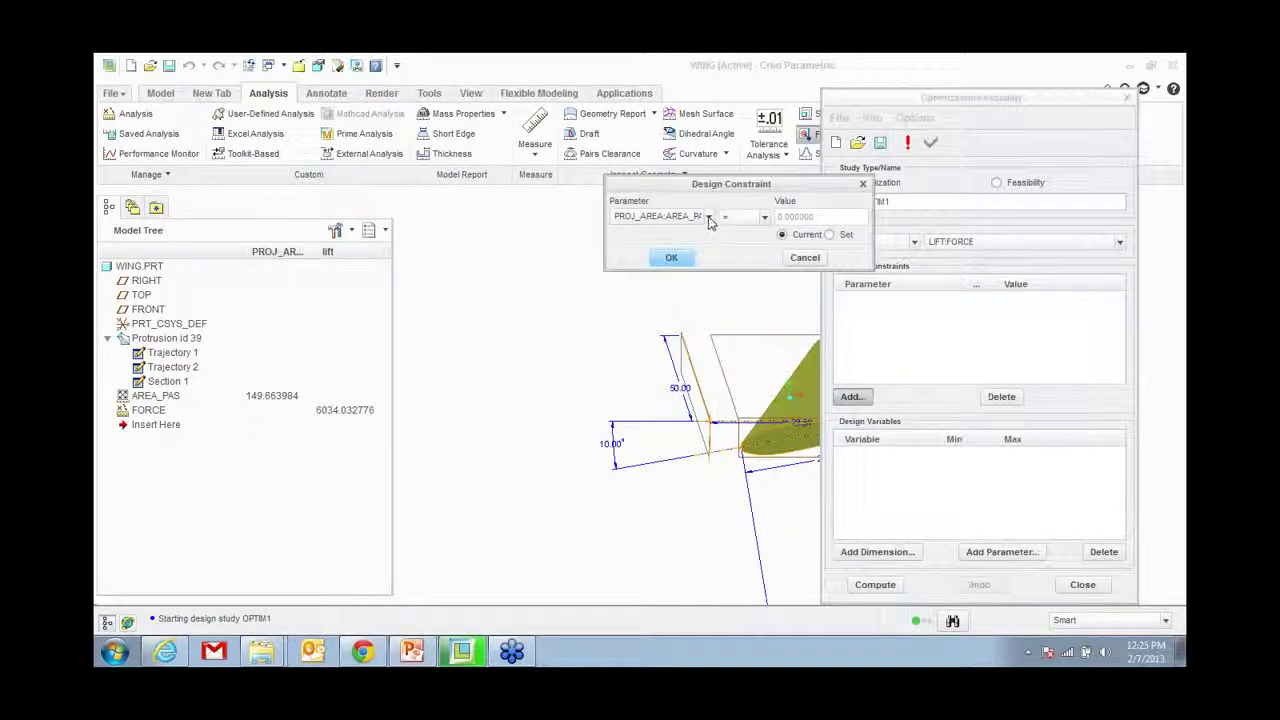
{"action": "left_click", "coordinate": [709, 218]}
{"action": "left_click", "coordinate": [699, 243]}
{"action": "left_click", "coordinate": [765, 218]}
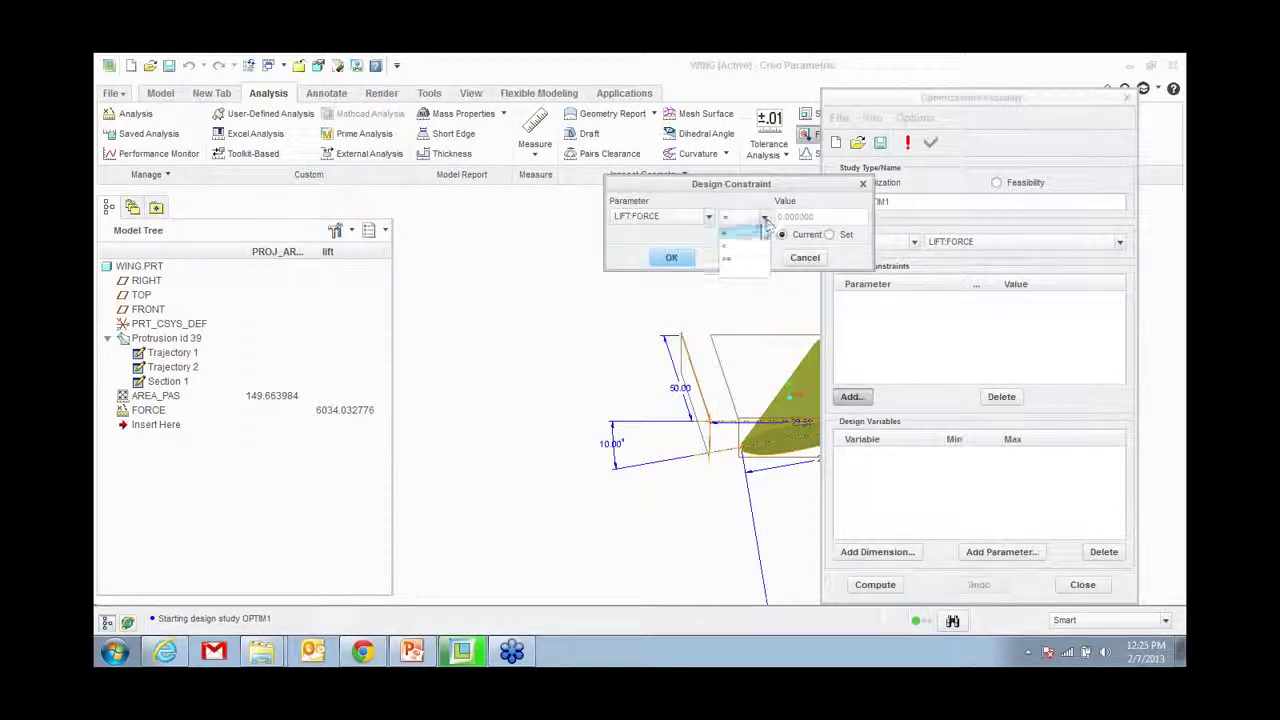
{"action": "left_click", "coordinate": [728, 258]}
{"action": "left_click", "coordinate": [829, 234]}
{"action": "double_click", "coordinate": [822, 216]}
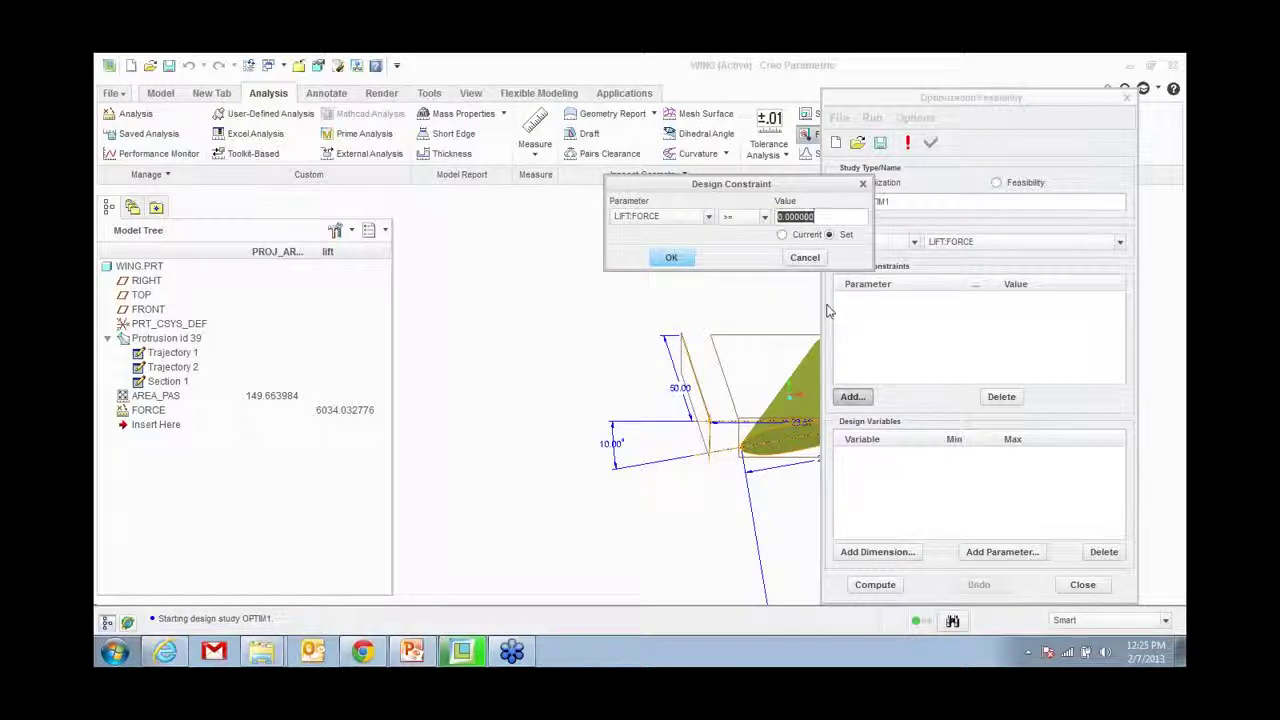
{"action": "type", "text": "7000"}
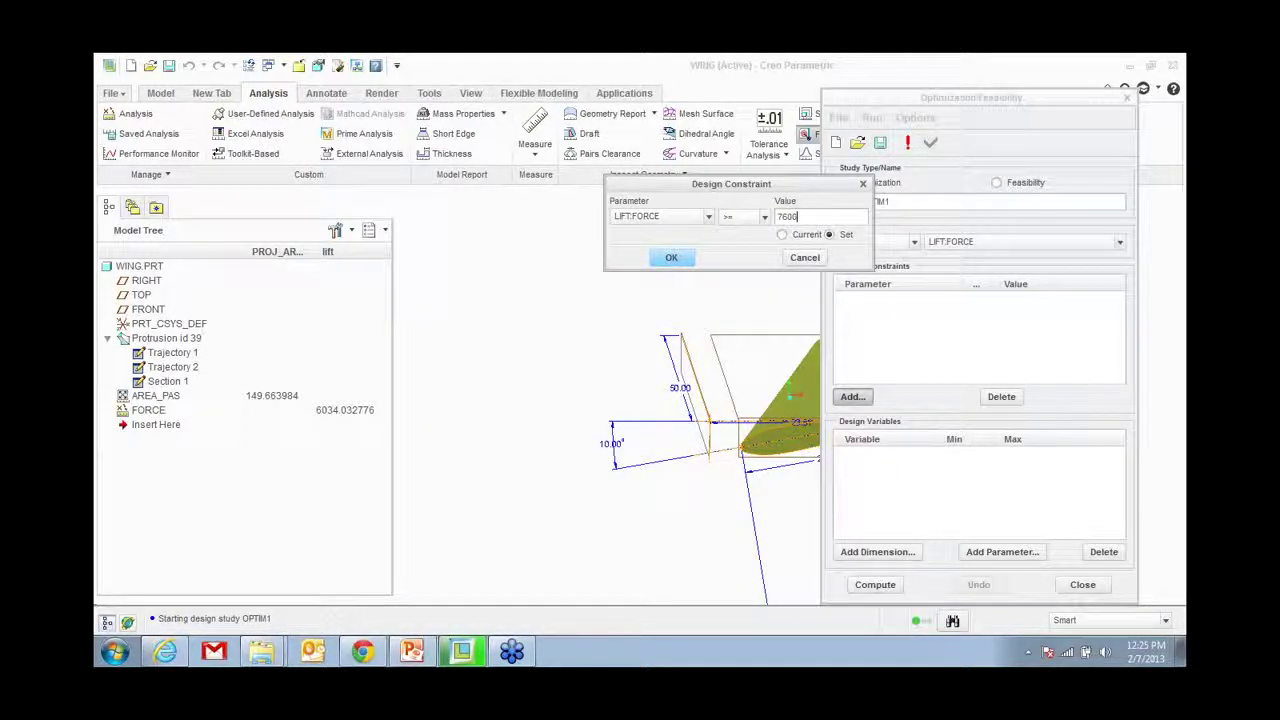
{"action": "left_click", "coordinate": [671, 257]}
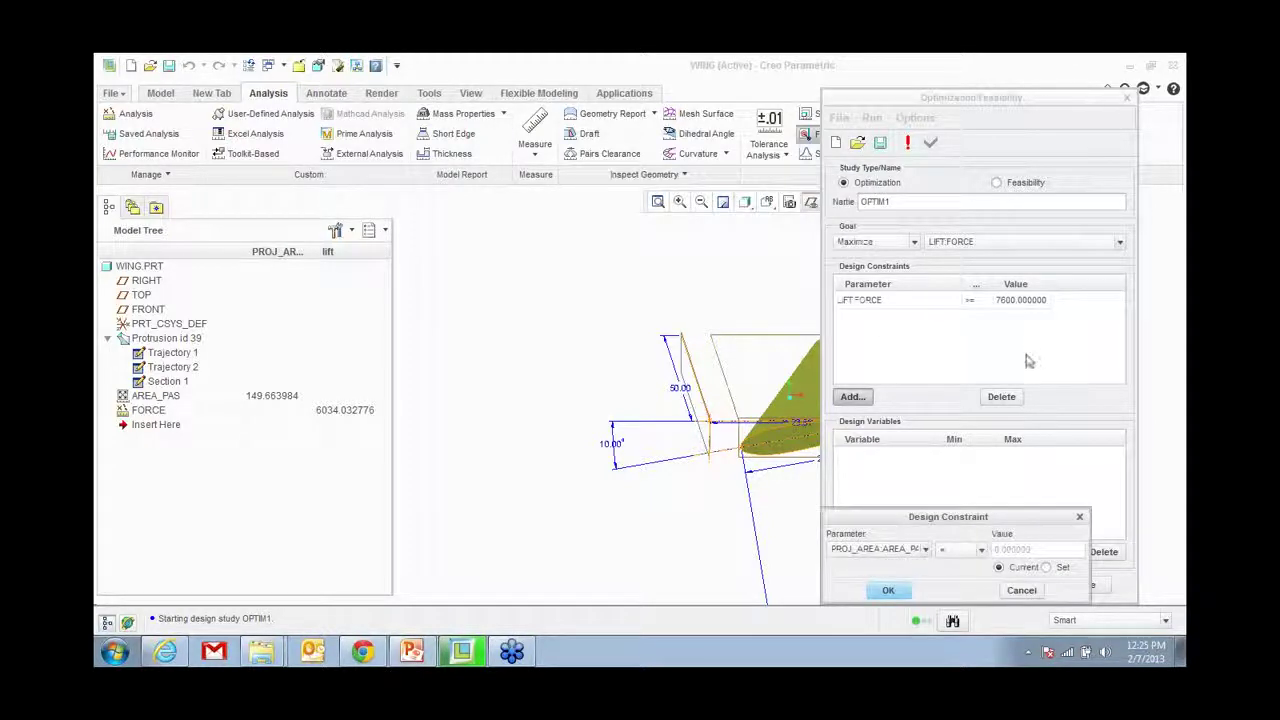
{"action": "left_click", "coordinate": [1079, 516]}
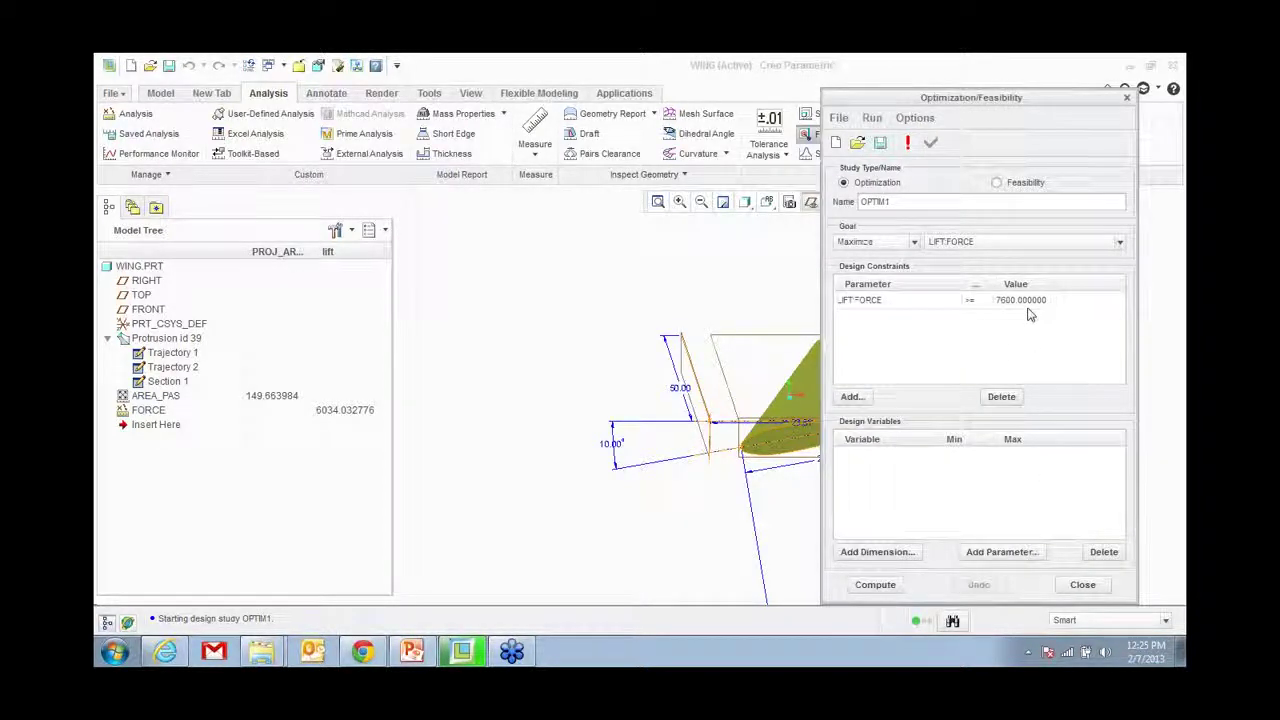
Step: Add the wing section's angle-of-attack dimension as a design variable with a range of 15 to 17
{"action": "left_click", "coordinate": [882, 552]}
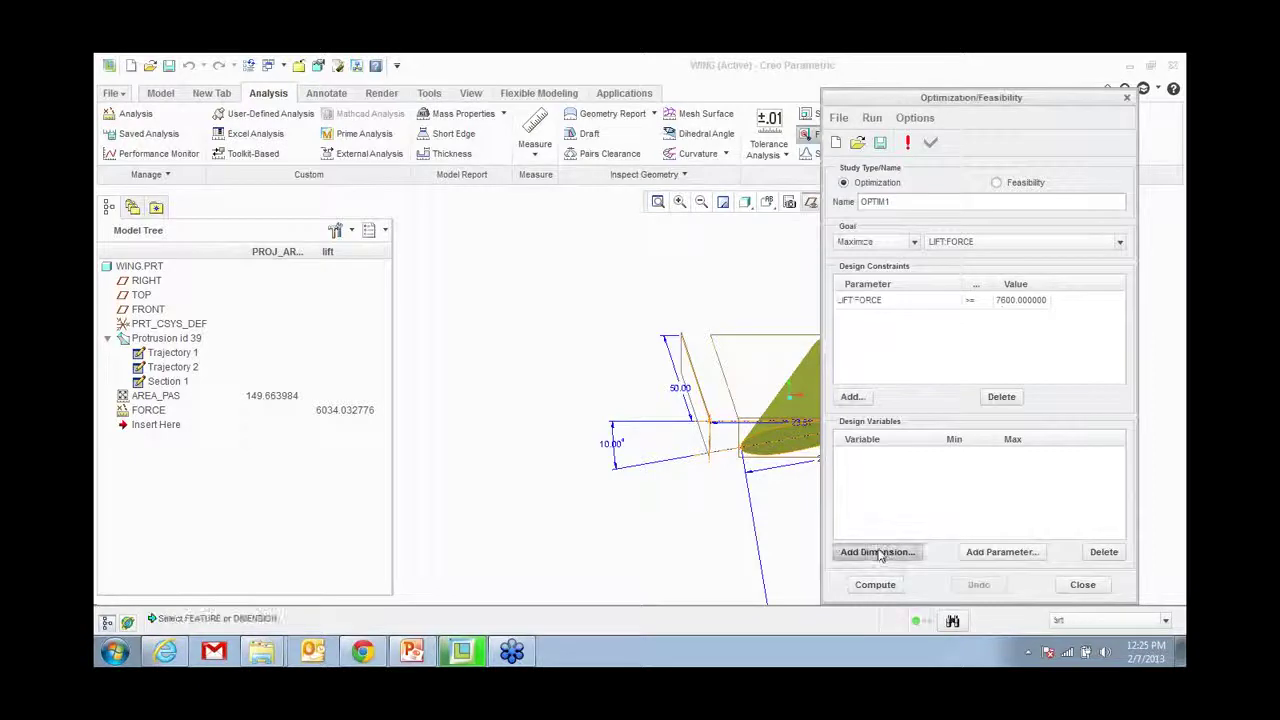
{"action": "left_click", "coordinate": [612, 443]}
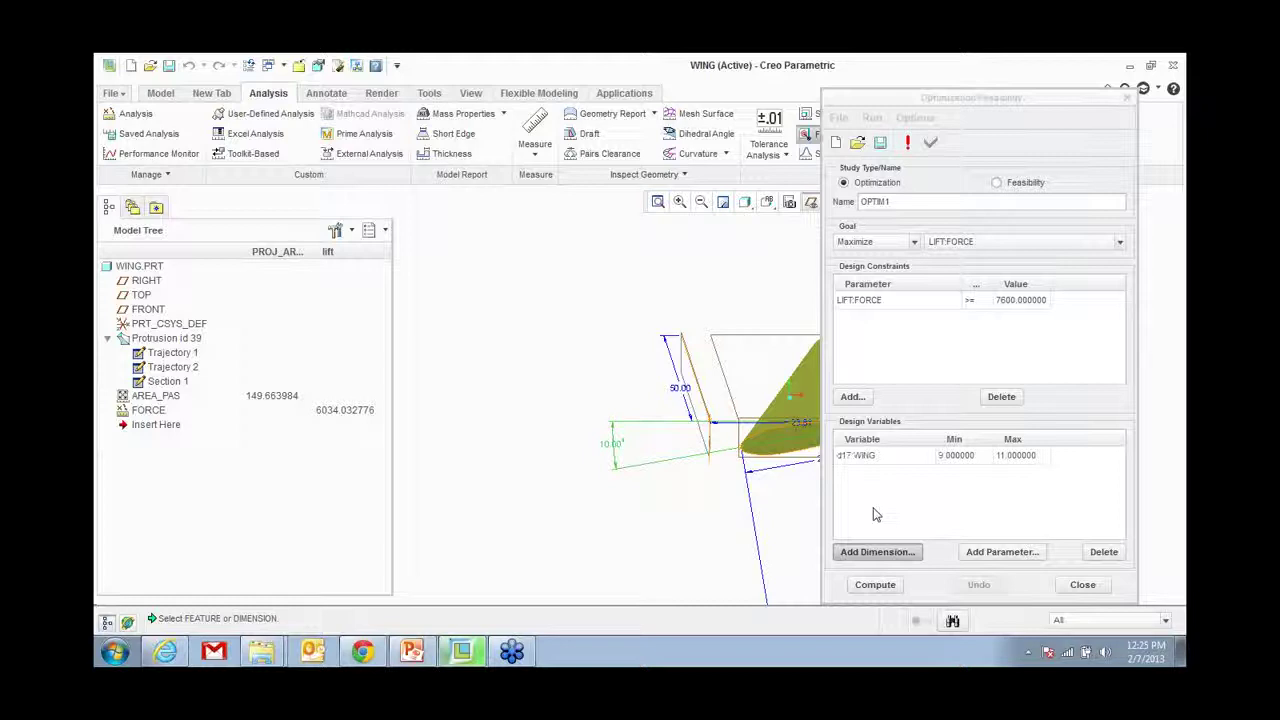
{"action": "left_click", "coordinate": [971, 458]}
{"action": "key", "text": "BackSpace"}
{"action": "type", "text": "15"}
{"action": "left_click", "coordinate": [1011, 455]}
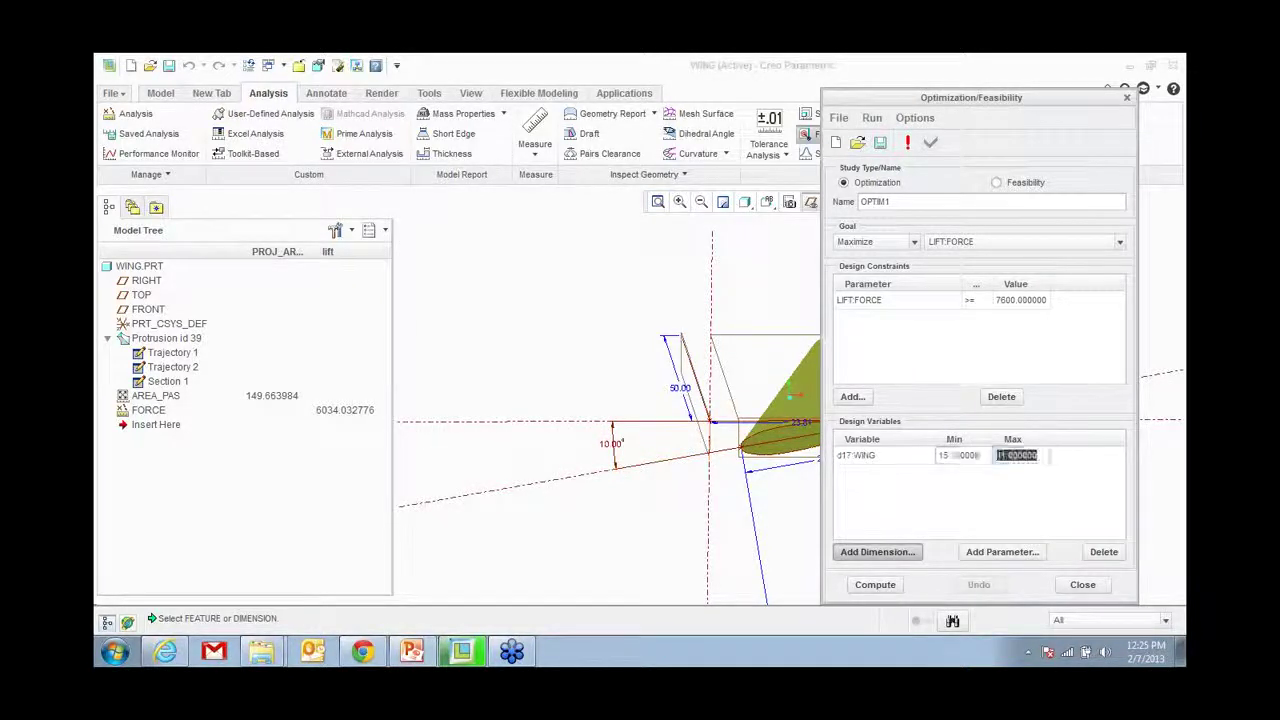
{"action": "type", "text": "17"}
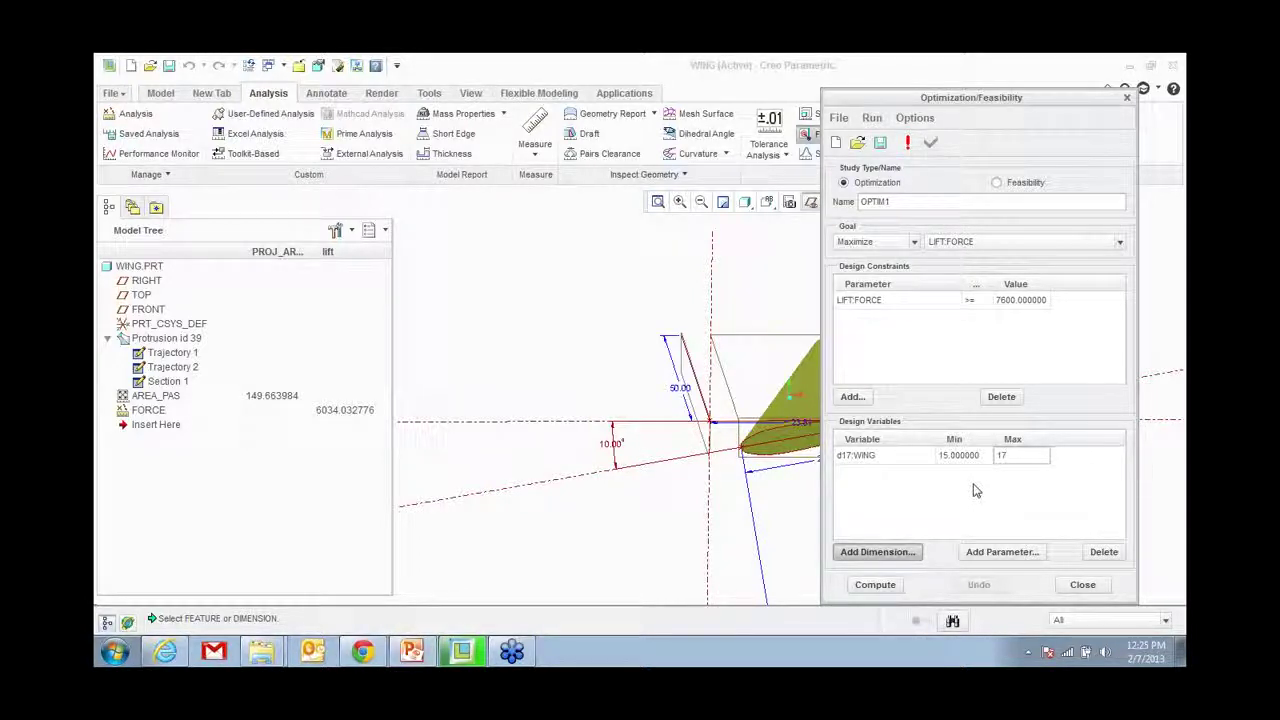
Step: Compute the optimization, close its convergence graph and the study, and keep the optimized changes in the wing model
{"action": "left_click", "coordinate": [875, 584]}
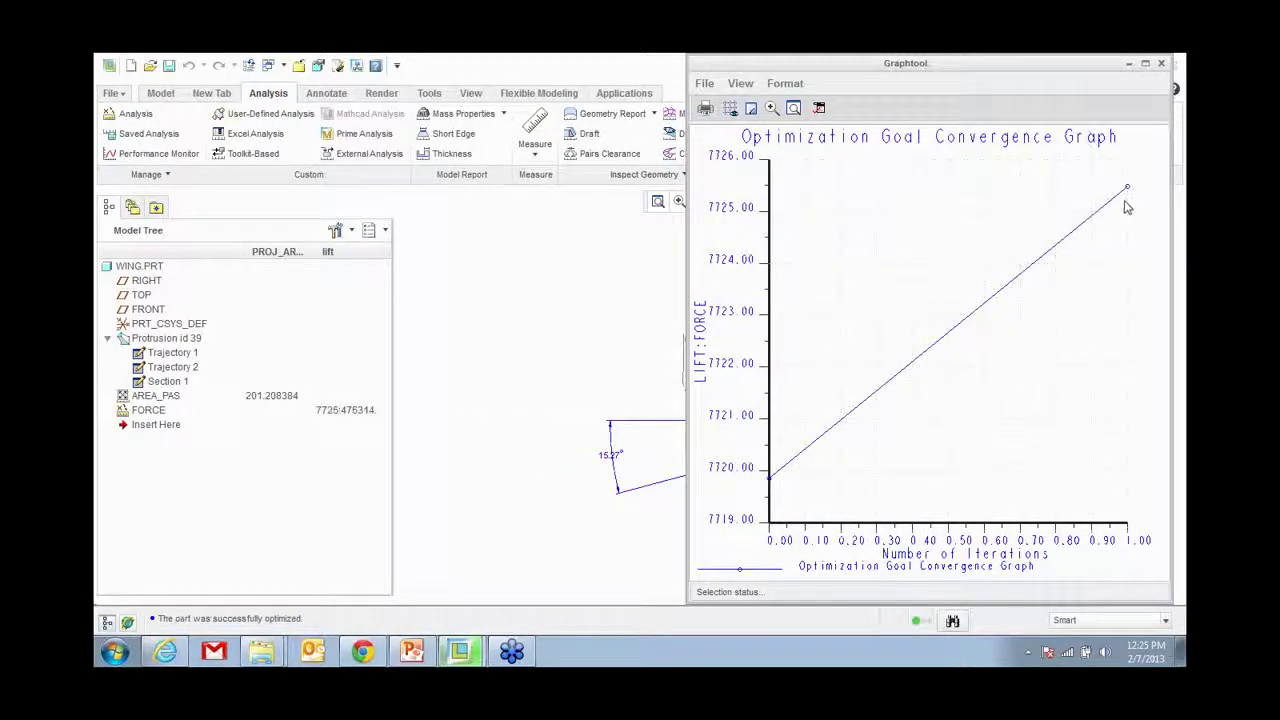
{"action": "left_click", "coordinate": [1161, 63]}
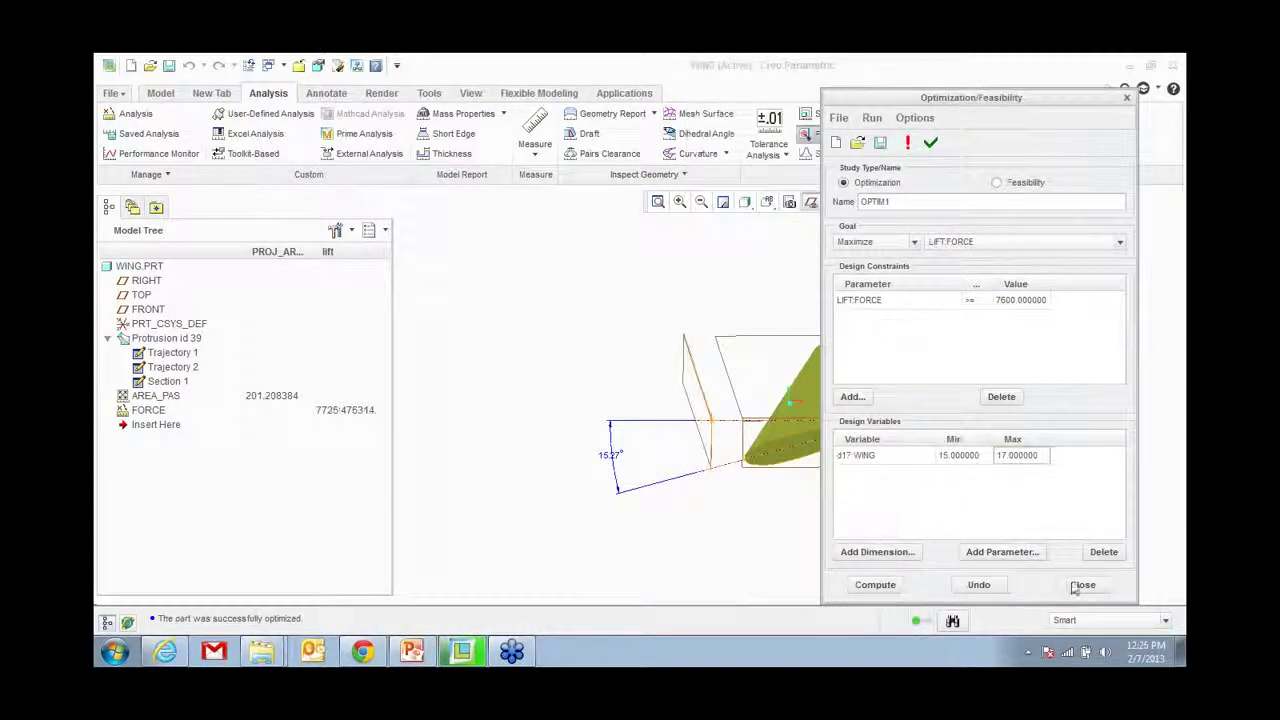
{"action": "left_click", "coordinate": [1082, 585]}
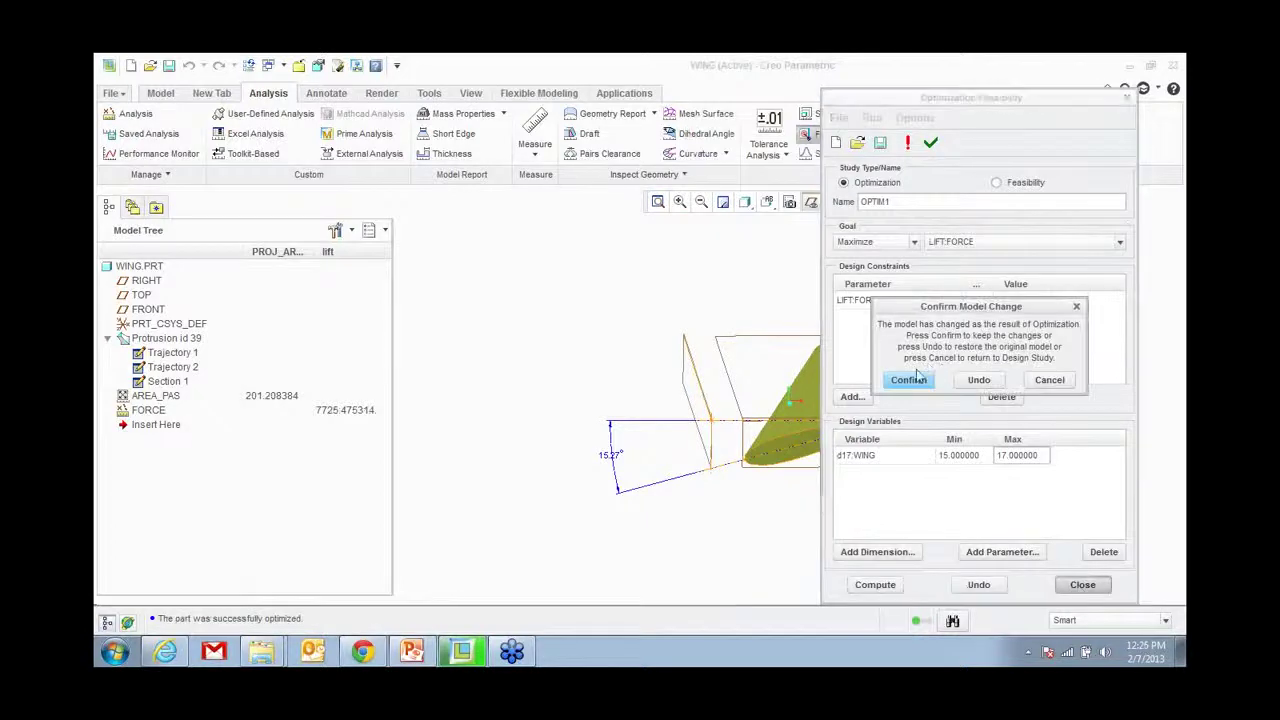
{"action": "left_click", "coordinate": [916, 382]}
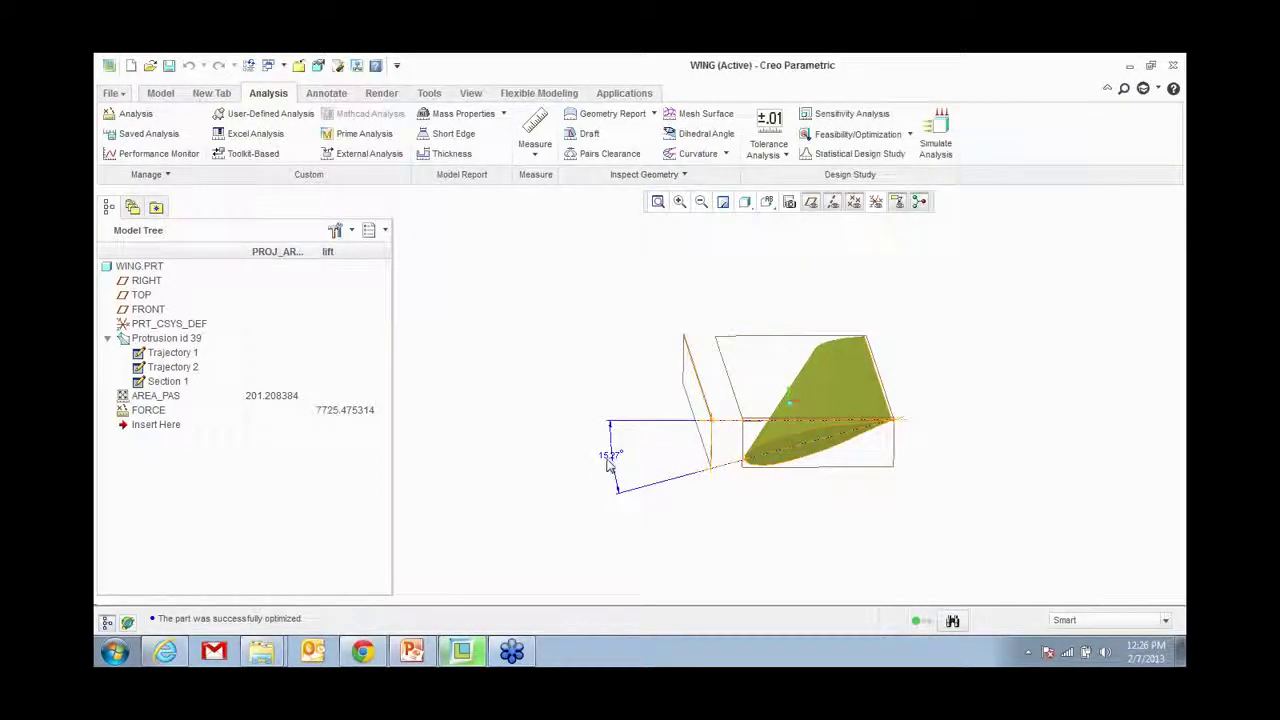
{"action": "mouse_move", "coordinate": [545, 443]}
{"action": "middle_mouse_down"}
{"action": "mouse_move", "coordinate": [566, 428]}
{"action": "mouse_move", "coordinate": [543, 431]}
{"action": "mouse_move", "coordinate": [545, 445]}
{"action": "middle_mouse_up"}
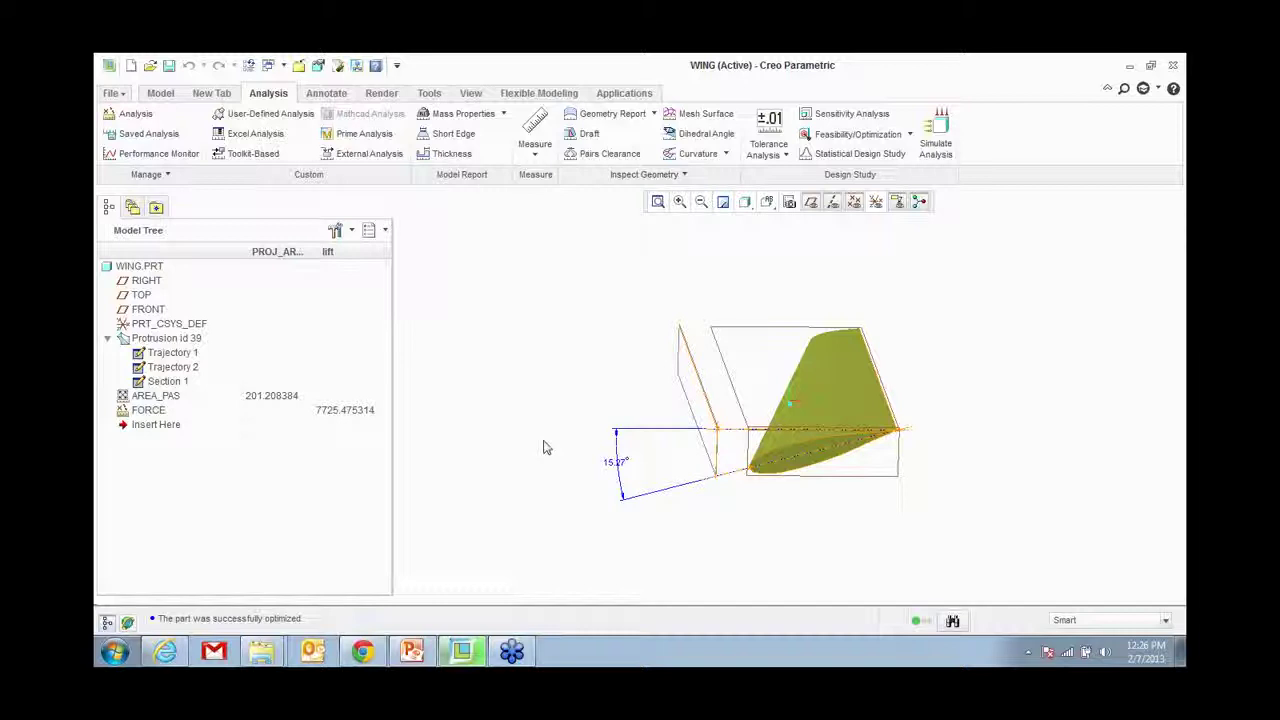
Step: Close the wing model and erase all models that are not displayed from the session
{"action": "left_click", "coordinate": [297, 65]}
{"action": "left_click", "coordinate": [296, 133]}
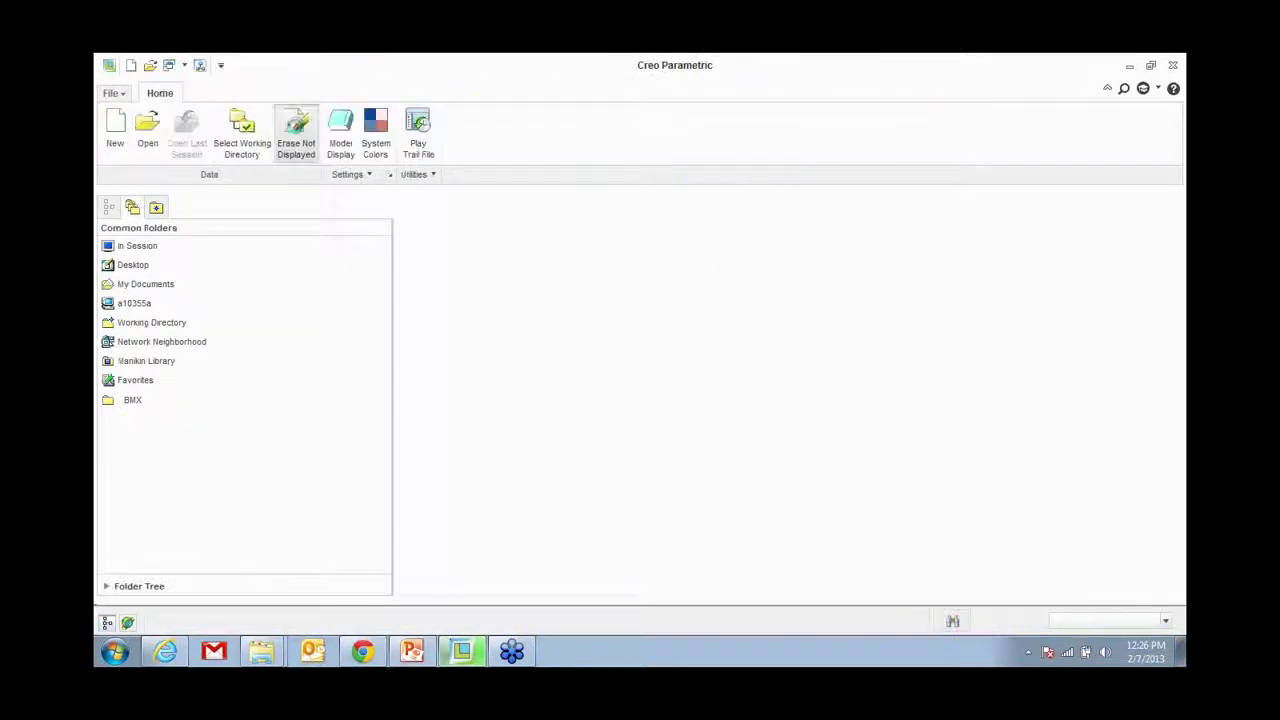
{"action": "key", "text": "Return"}
Step: Set the Simulate-Feature folder inside BMX as the working directory and open bracket_complete.prt from it
{"action": "left_click", "coordinate": [171, 401]}
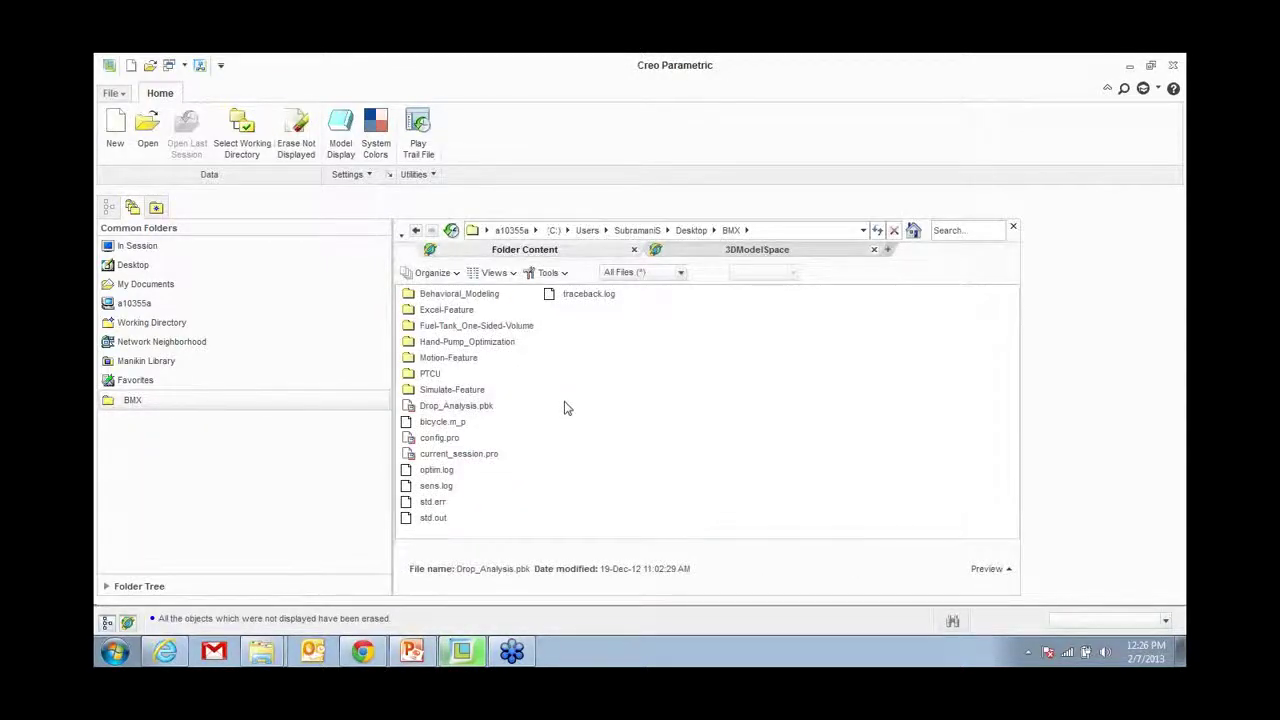
{"action": "double_click", "coordinate": [467, 392]}
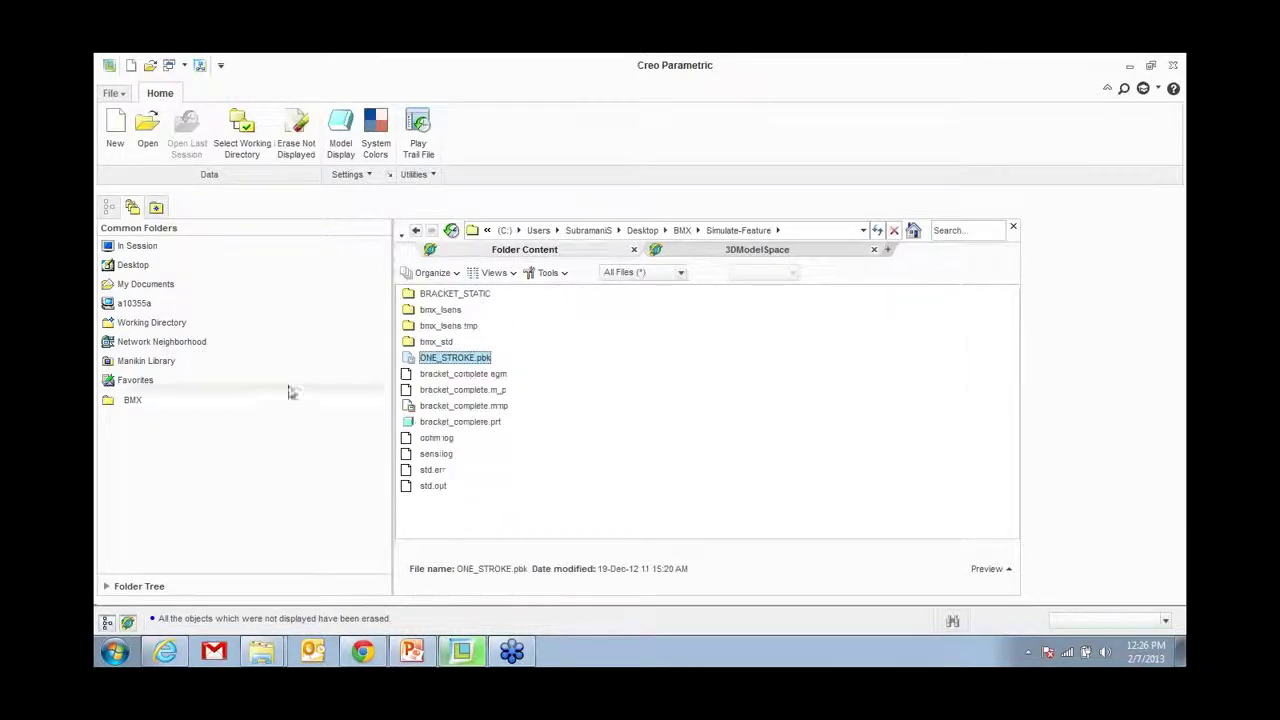
{"action": "left_click", "coordinate": [145, 400]}
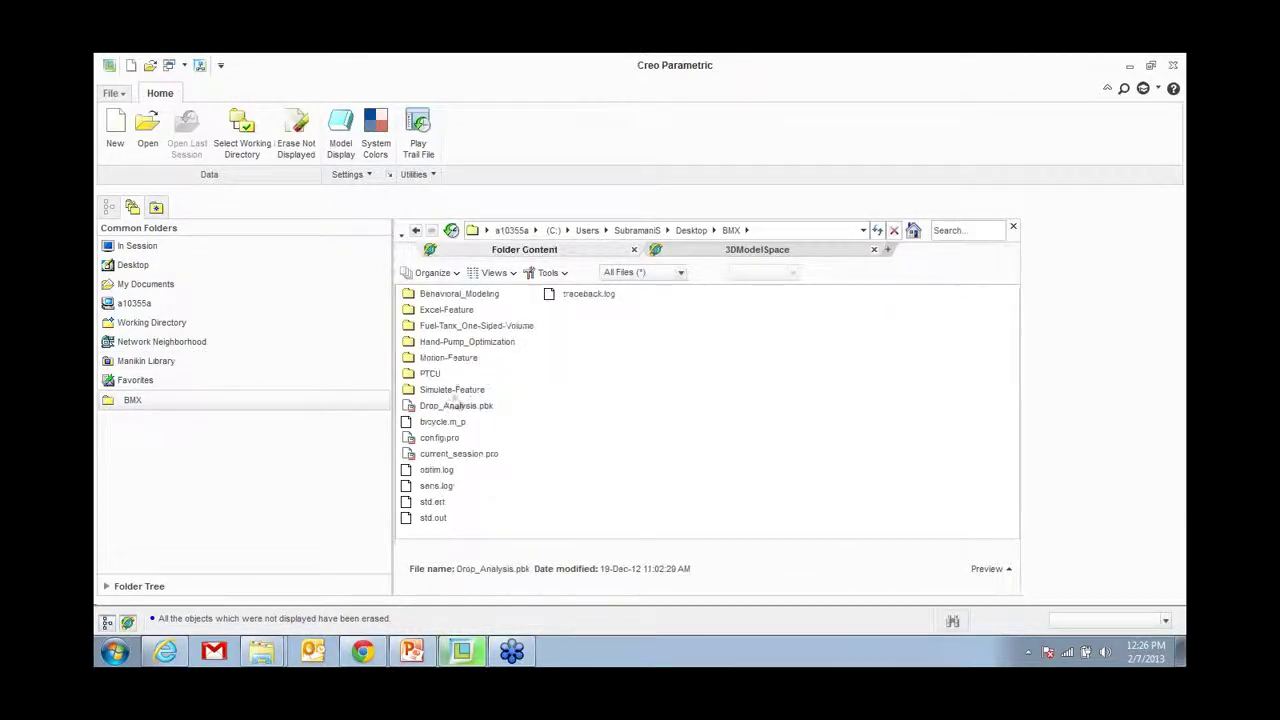
{"action": "right_click", "coordinate": [447, 390]}
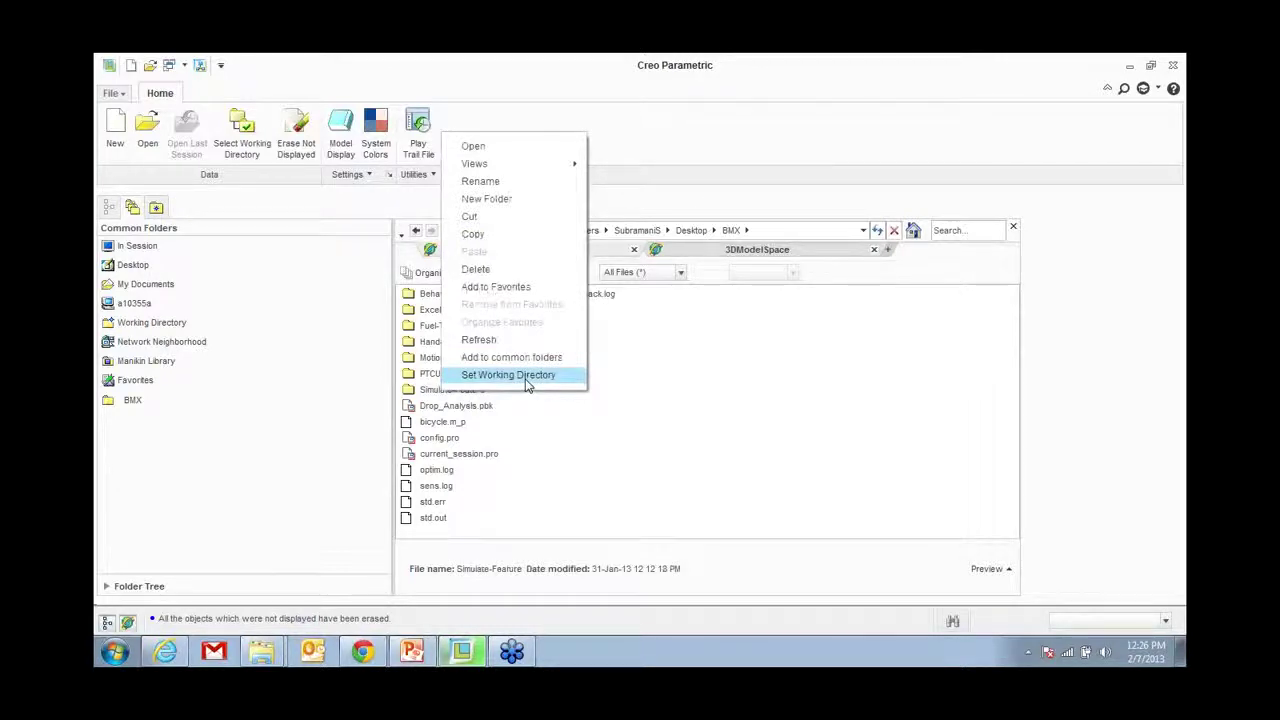
{"action": "left_click", "coordinate": [527, 385]}
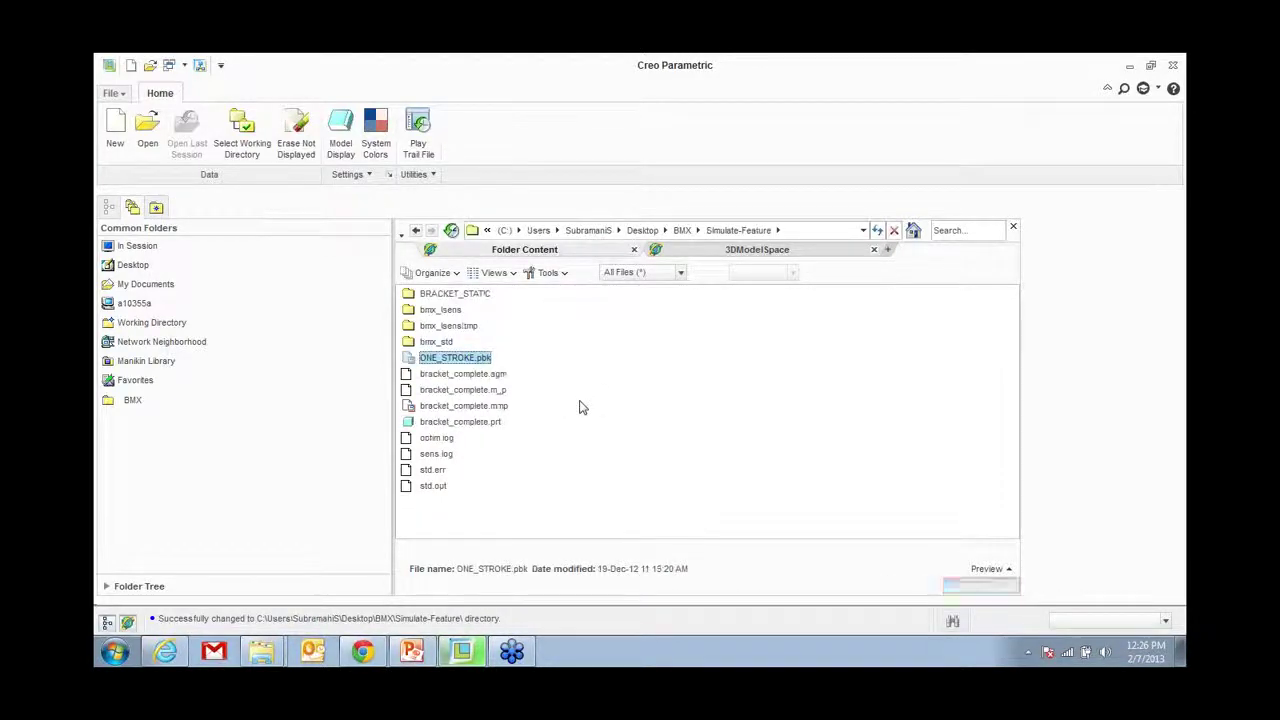
{"action": "double_click", "coordinate": [485, 424]}
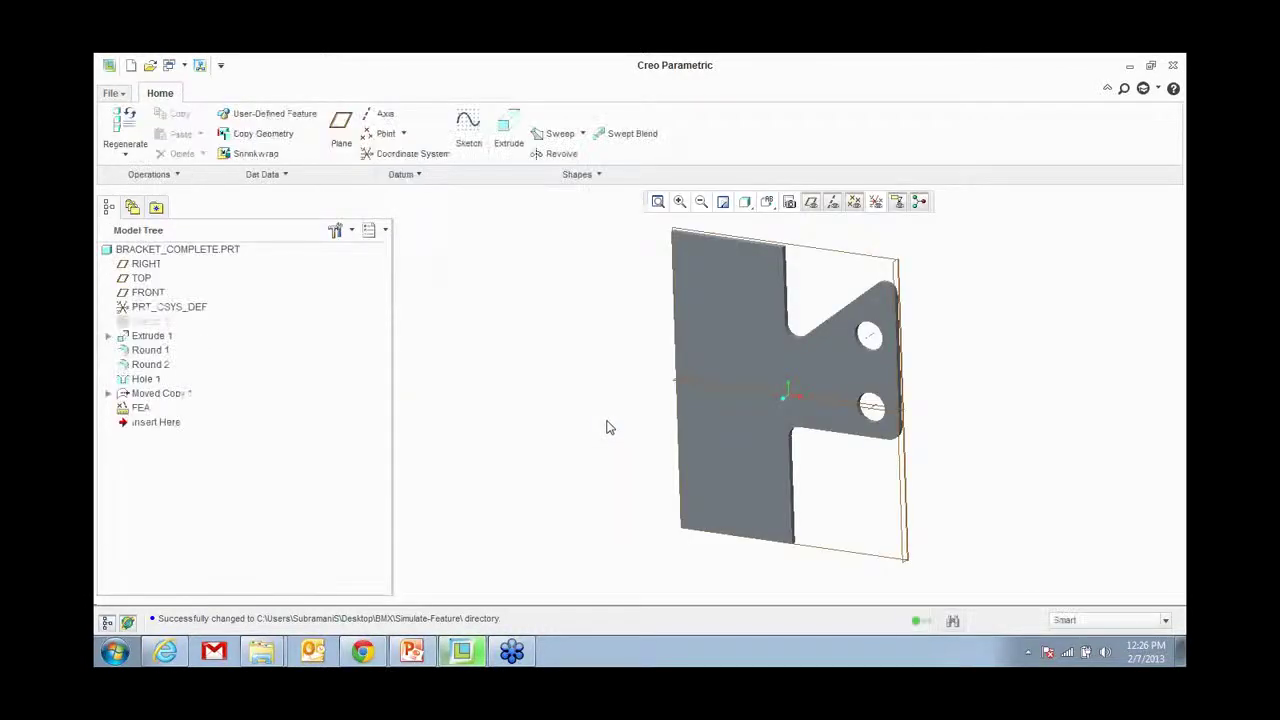
Step: Bring the bracket into Simulate's structure mode and hide the datum planes to inspect its loads and constraints
{"action": "middle_click_drag", "start_coordinate": [638, 392], "coordinate": [529, 397]}
{"action": "middle_click_drag", "start_coordinate": [580, 480], "coordinate": [682, 416]}
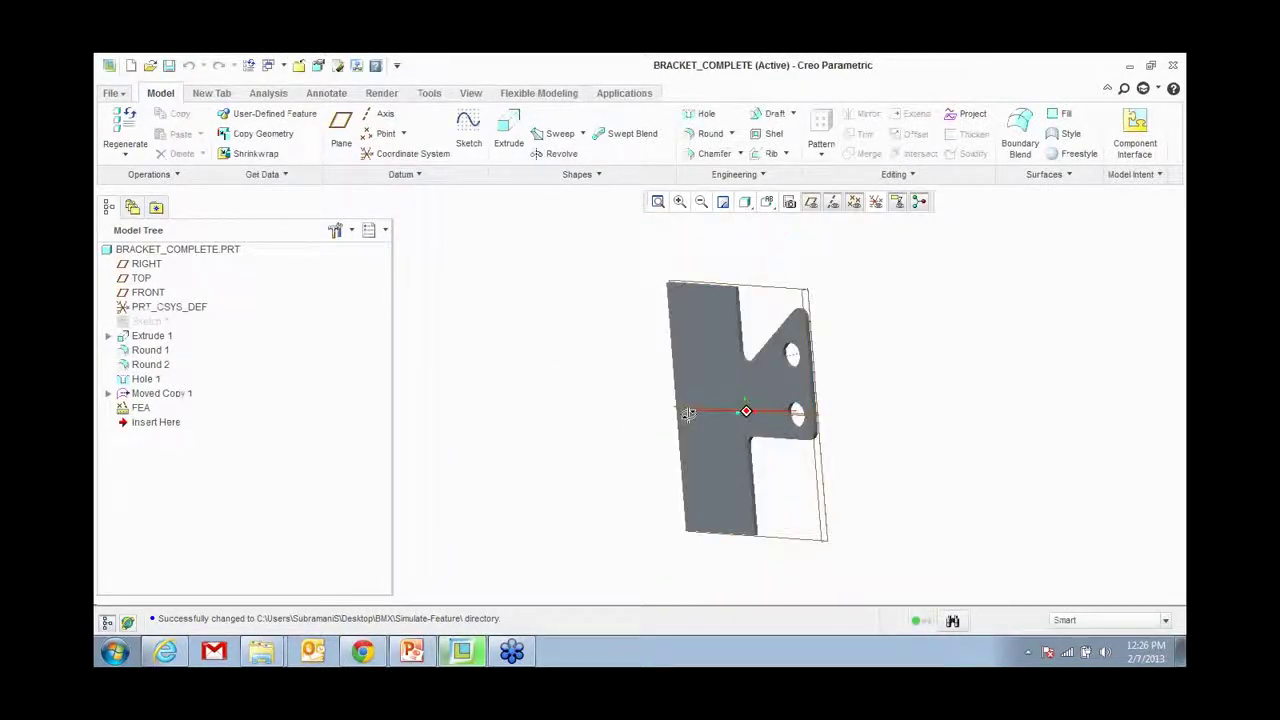
{"action": "left_click", "coordinate": [610, 95]}
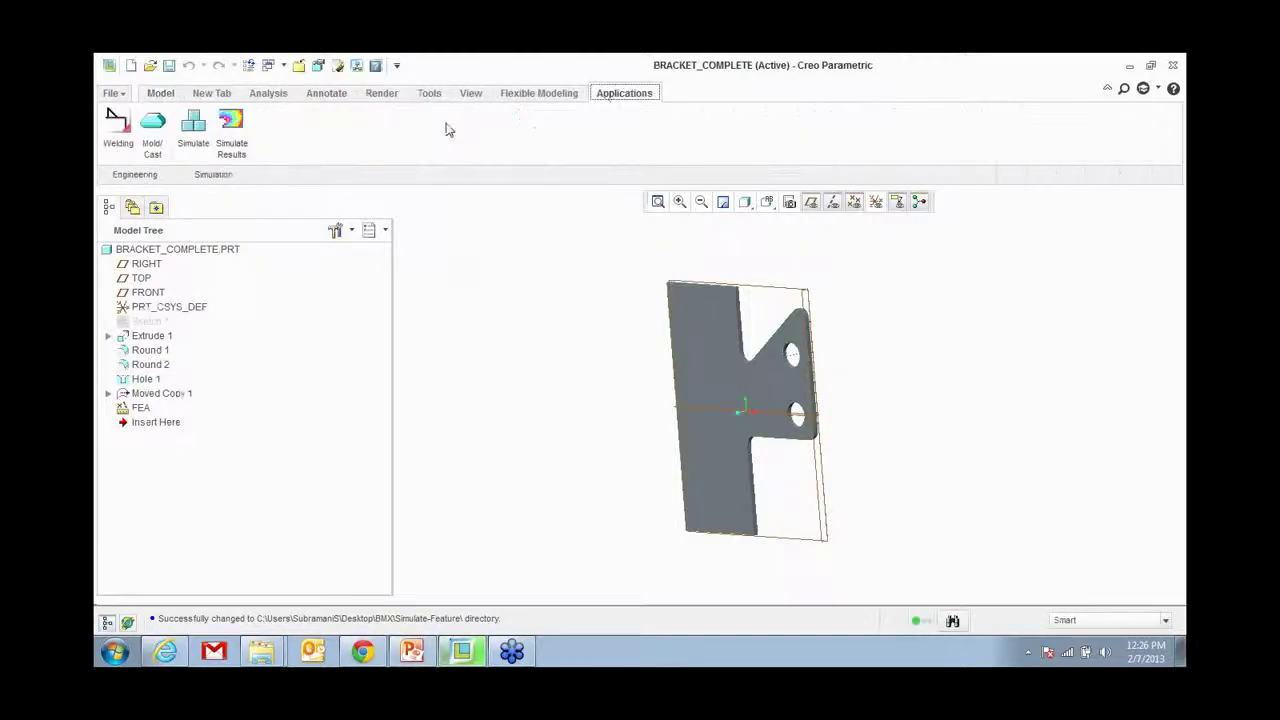
{"action": "left_click", "coordinate": [195, 130]}
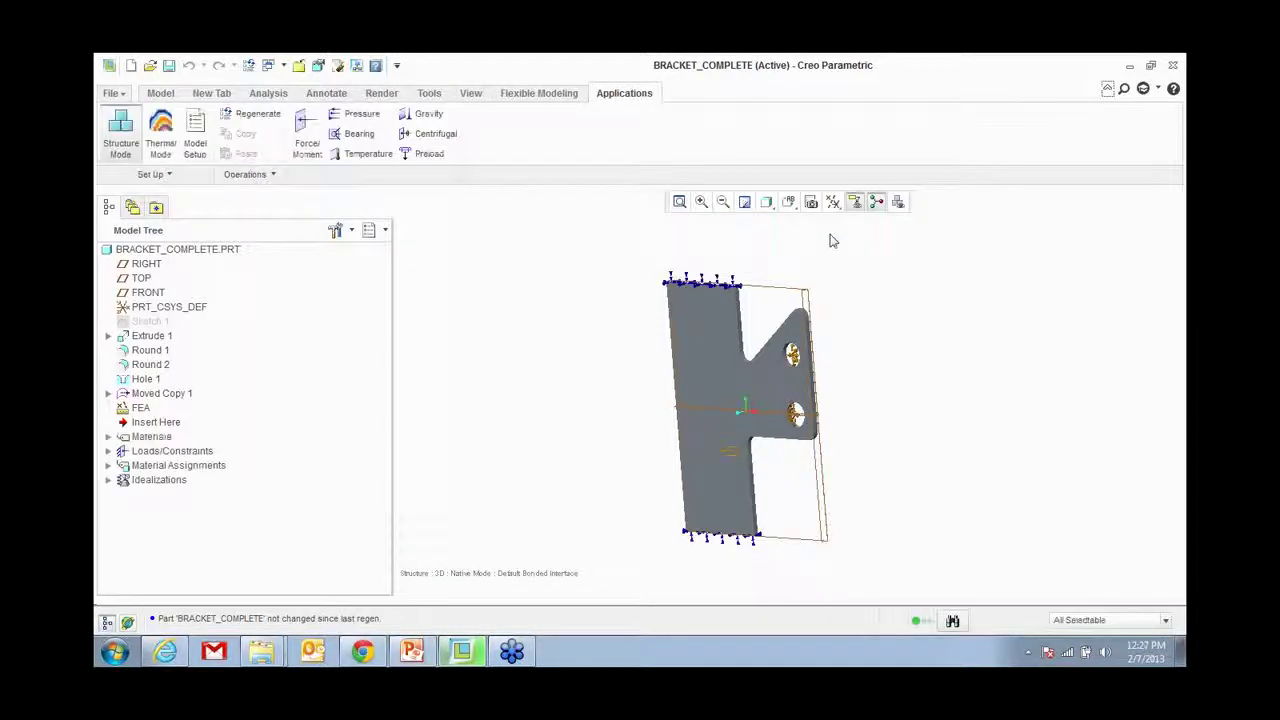
{"action": "left_click", "coordinate": [833, 202]}
{"action": "left_click", "coordinate": [852, 309]}
{"action": "scroll", "coordinate": [805, 342], "scroll_direction": "up", "scroll_amount": 3}
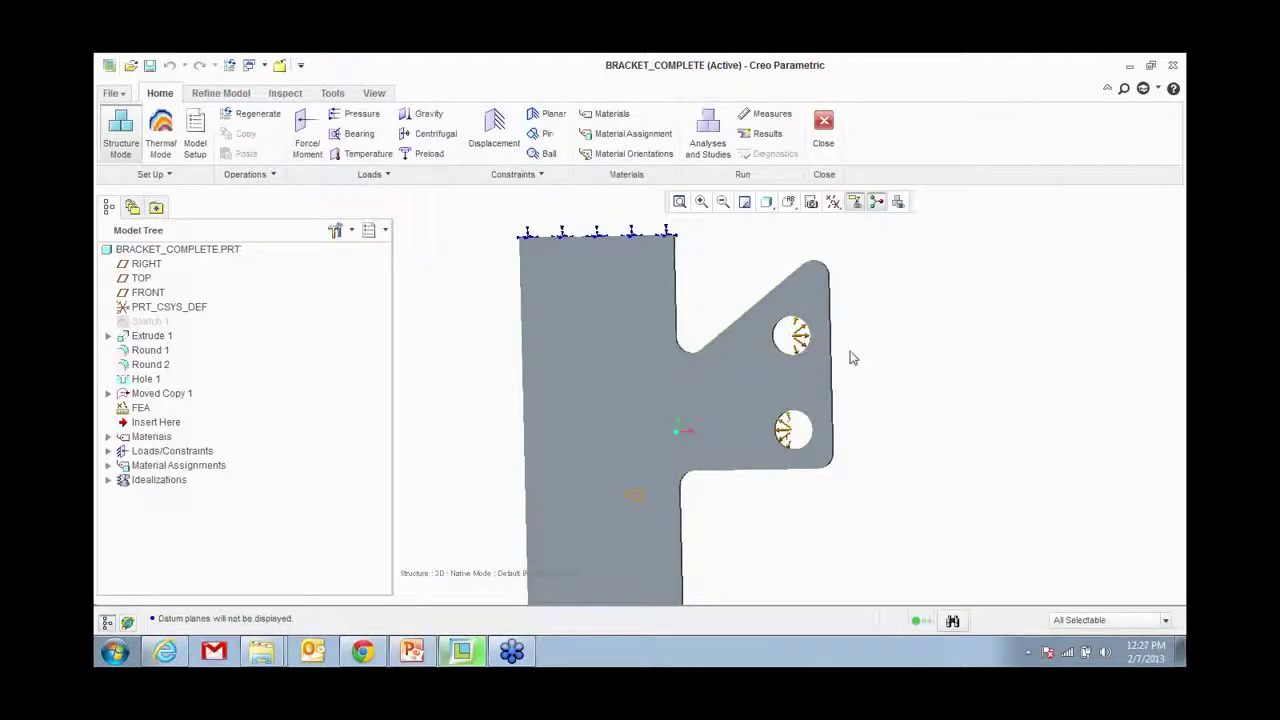
{"action": "scroll", "coordinate": [850, 350], "scroll_direction": "down", "scroll_amount": 2}
{"action": "left_click", "coordinate": [706, 258]}
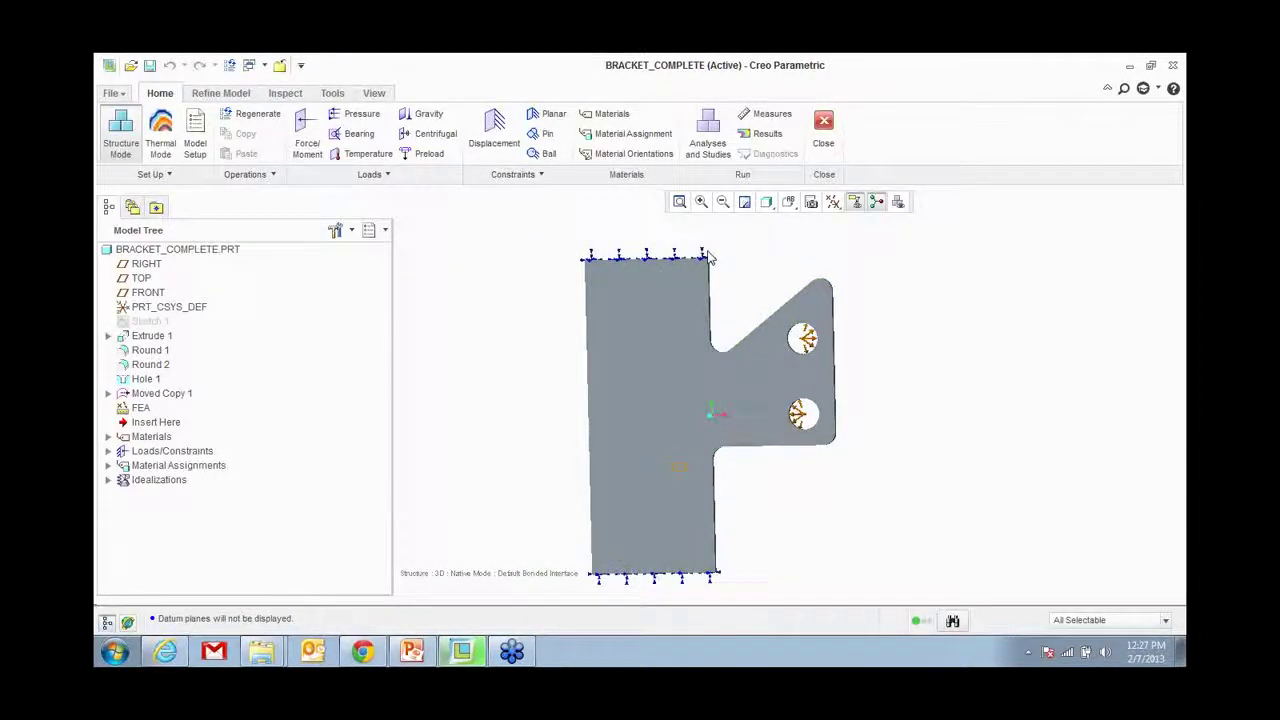
Step: Show the BRACKET_STATIC study's results as an animated, deformed von Mises stress fringe plot
{"action": "middle_click_drag", "start_coordinate": [706, 258], "coordinate": [907, 340]}
{"action": "mouse_move", "coordinate": [899, 357]}
{"action": "middle_mouse_down"}
{"action": "mouse_move", "coordinate": [923, 389]}
{"action": "mouse_move", "coordinate": [886, 354]}
{"action": "middle_mouse_up"}
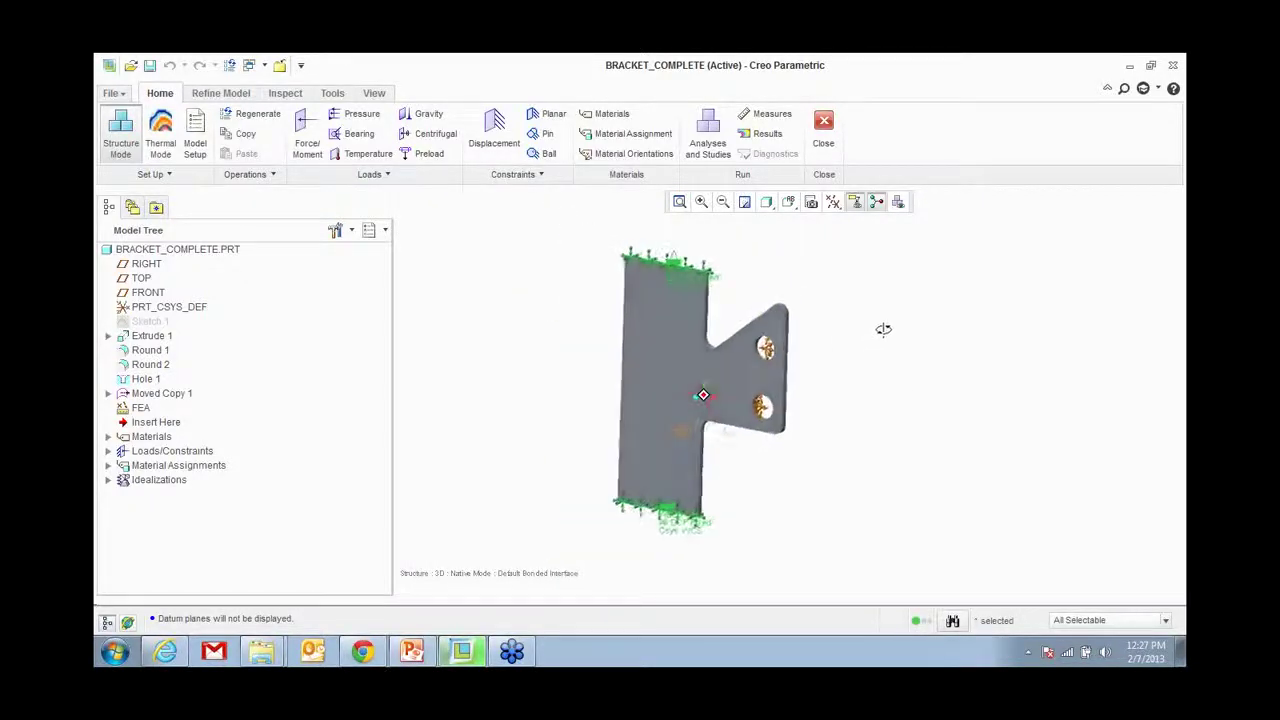
{"action": "left_click", "coordinate": [707, 140]}
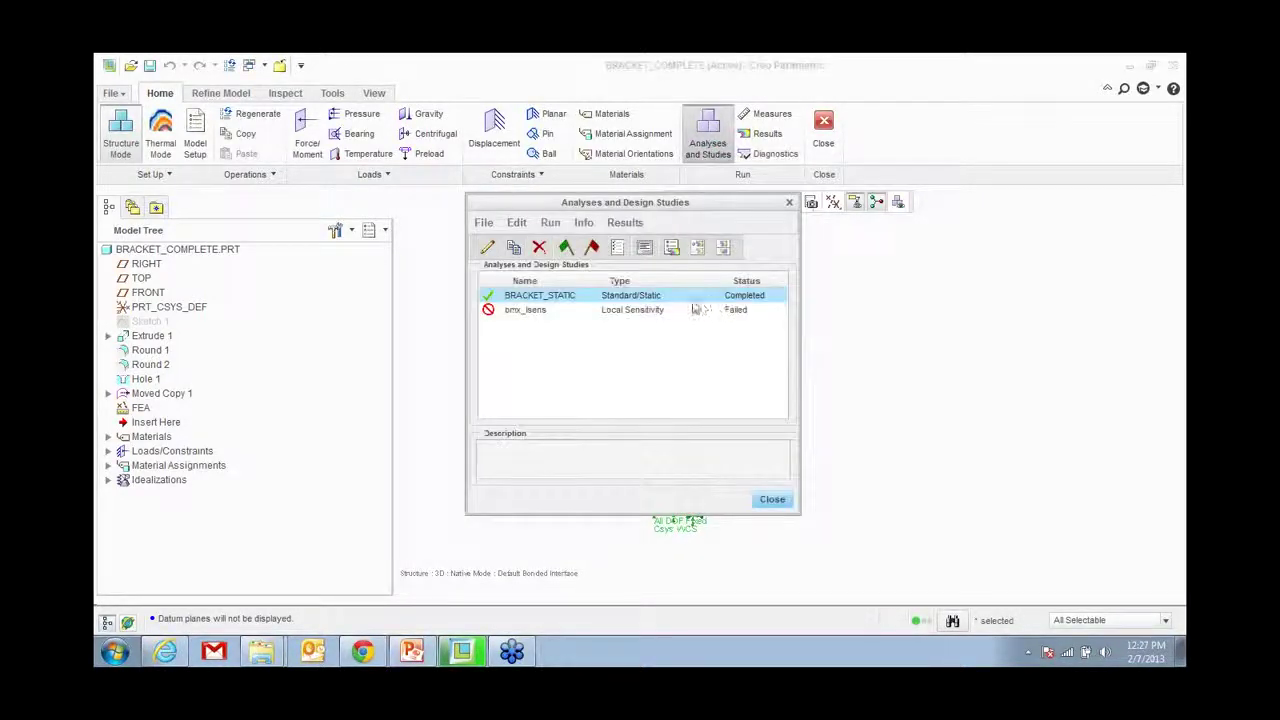
{"action": "left_click", "coordinate": [671, 248]}
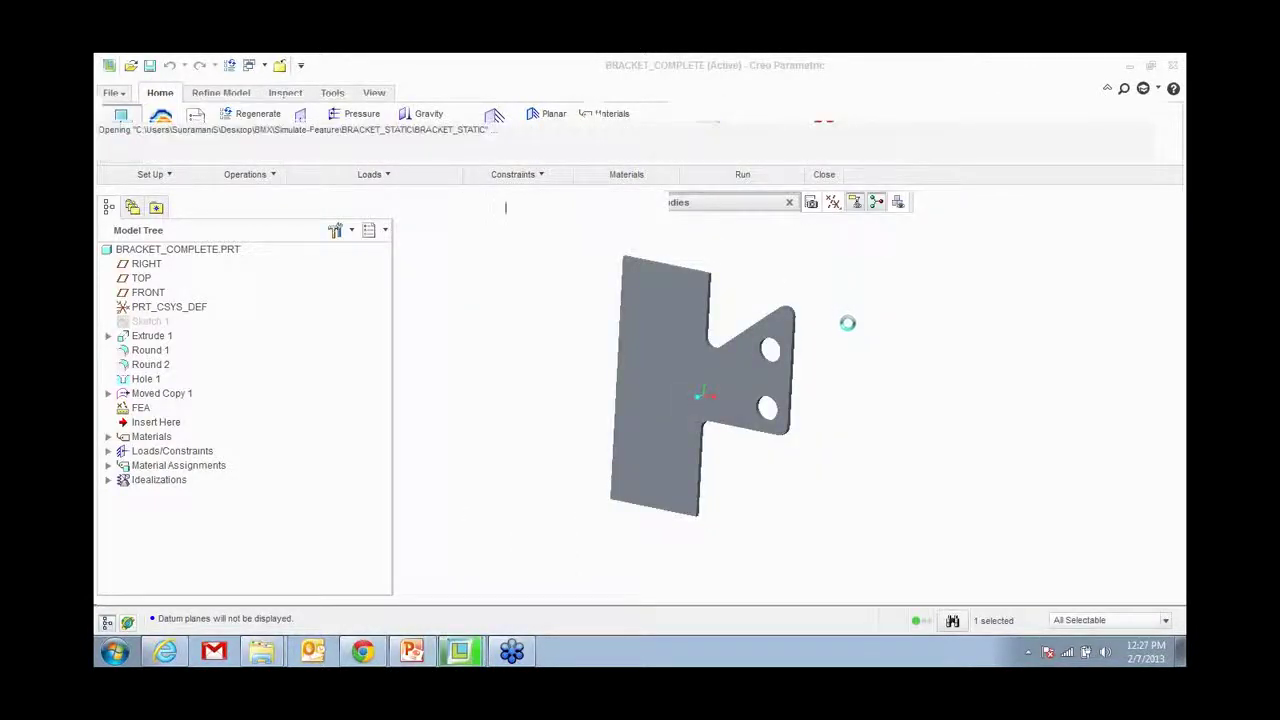
{"action": "left_click", "coordinate": [629, 314]}
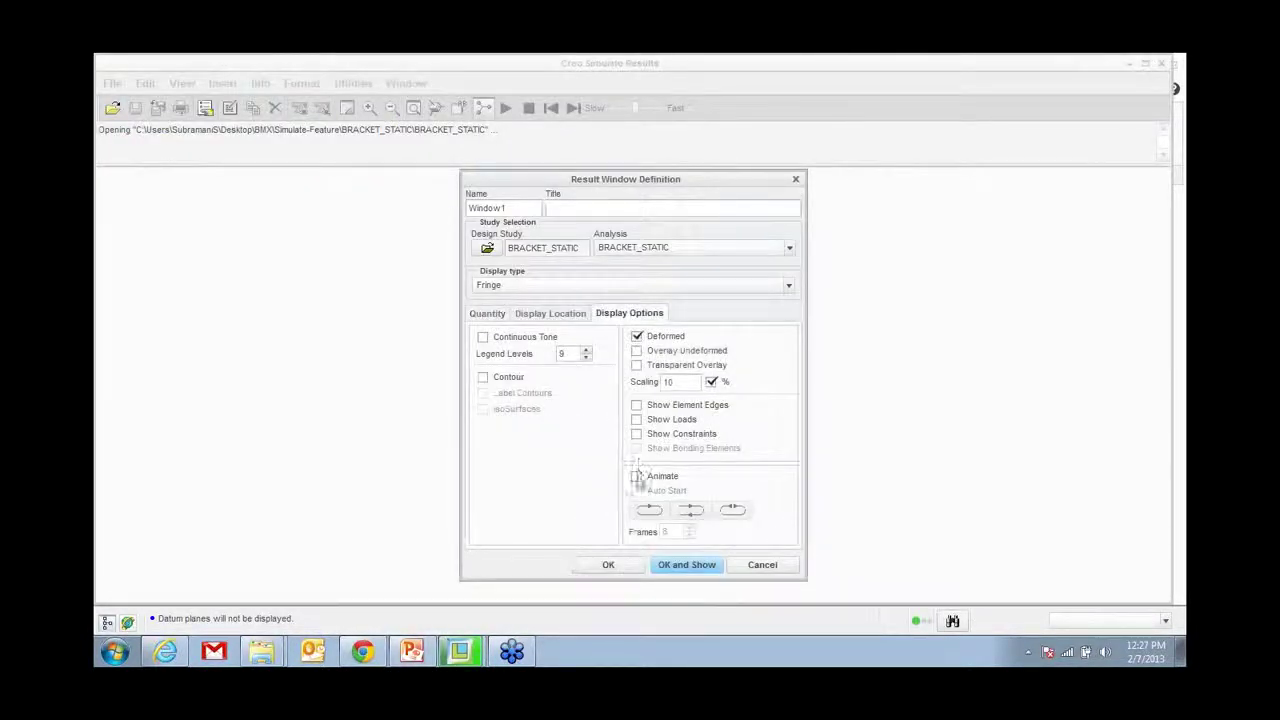
{"action": "left_click", "coordinate": [688, 566]}
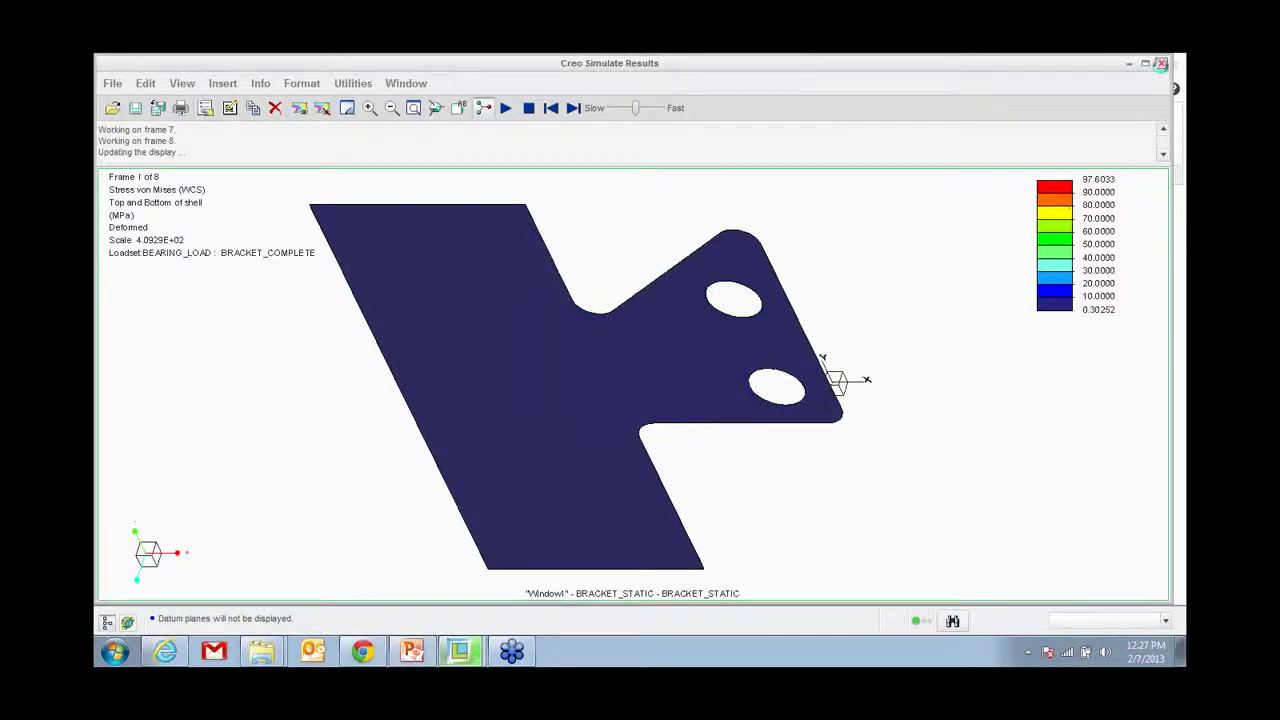
Step: Close the stress results and the studies dialog, and return the bracket from Simulate to part modeling
{"action": "left_click", "coordinate": [1161, 63]}
{"action": "left_click", "coordinate": [640, 369]}
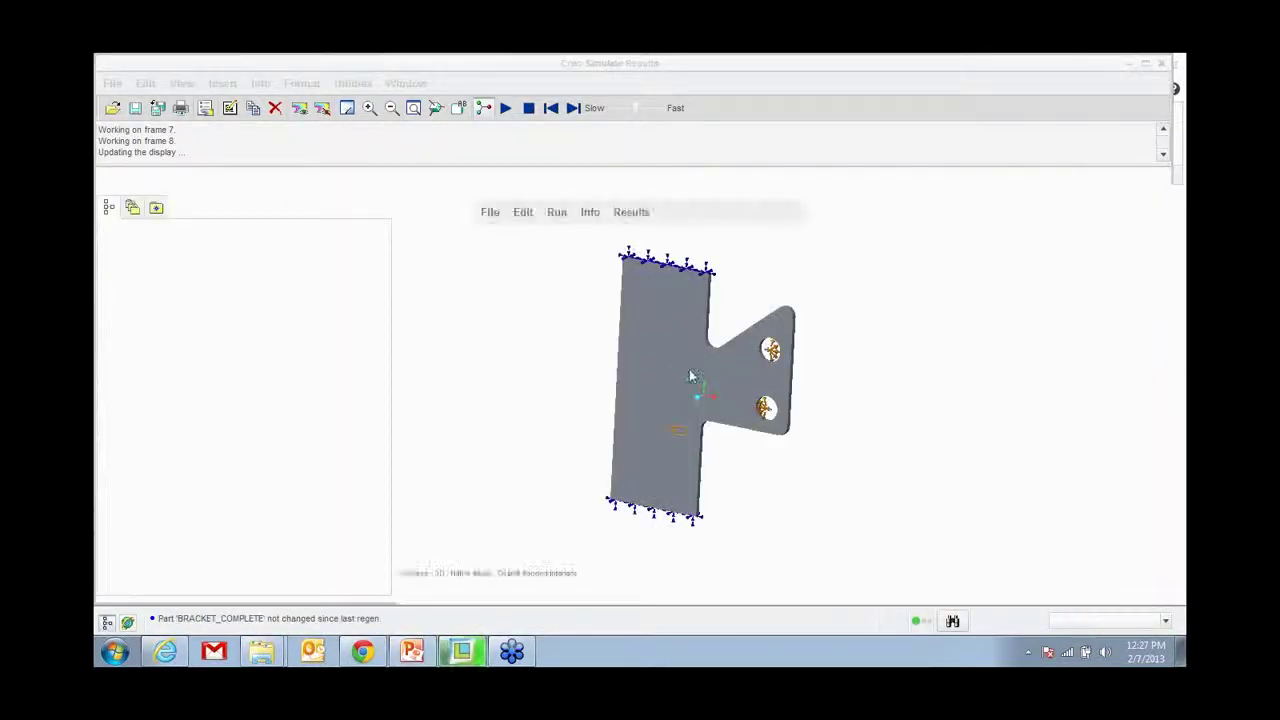
{"action": "left_click", "coordinate": [775, 489]}
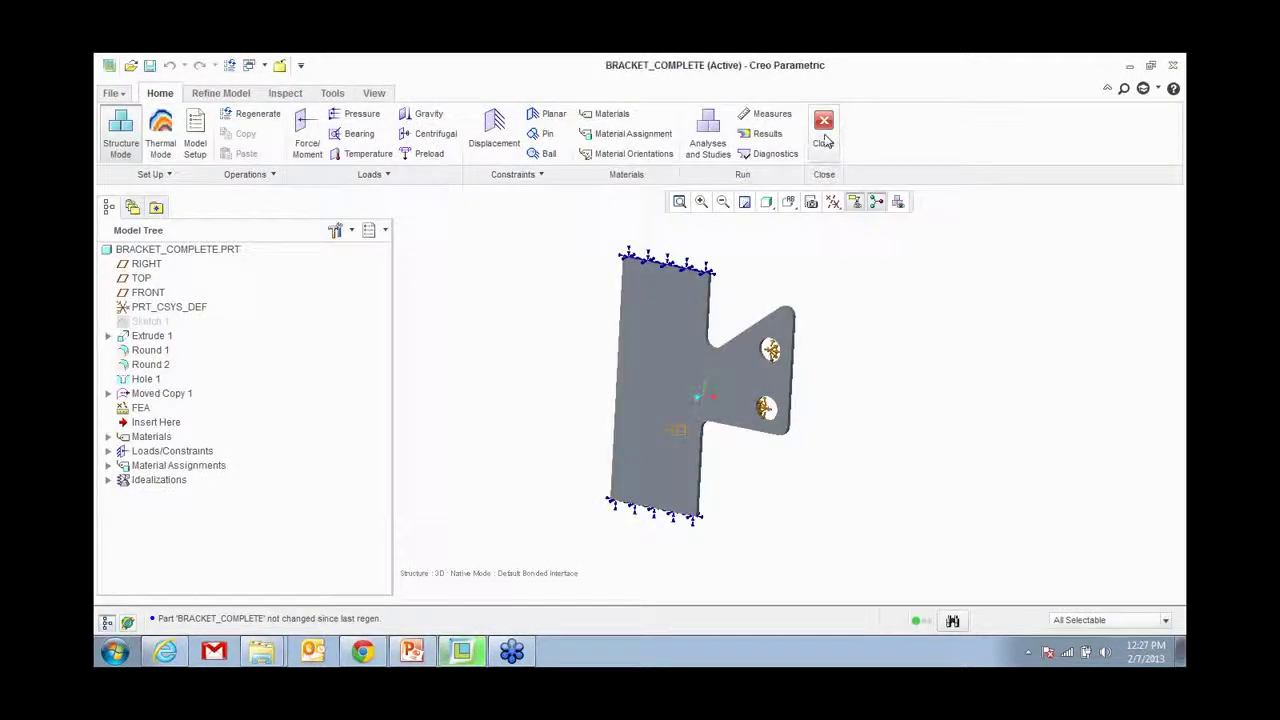
{"action": "left_click", "coordinate": [823, 125]}
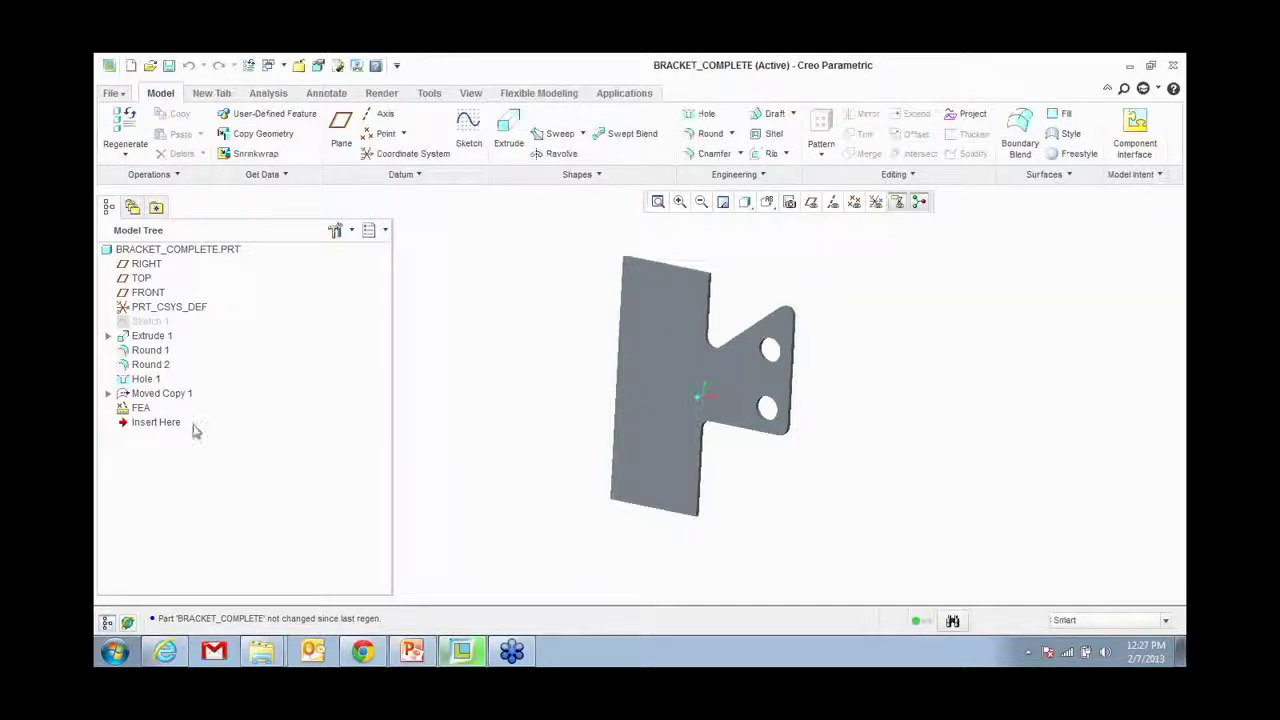
Step: Delete the existing FEA analysis feature from the bracket
{"action": "right_click", "coordinate": [143, 410]}
{"action": "left_click", "coordinate": [275, 442]}
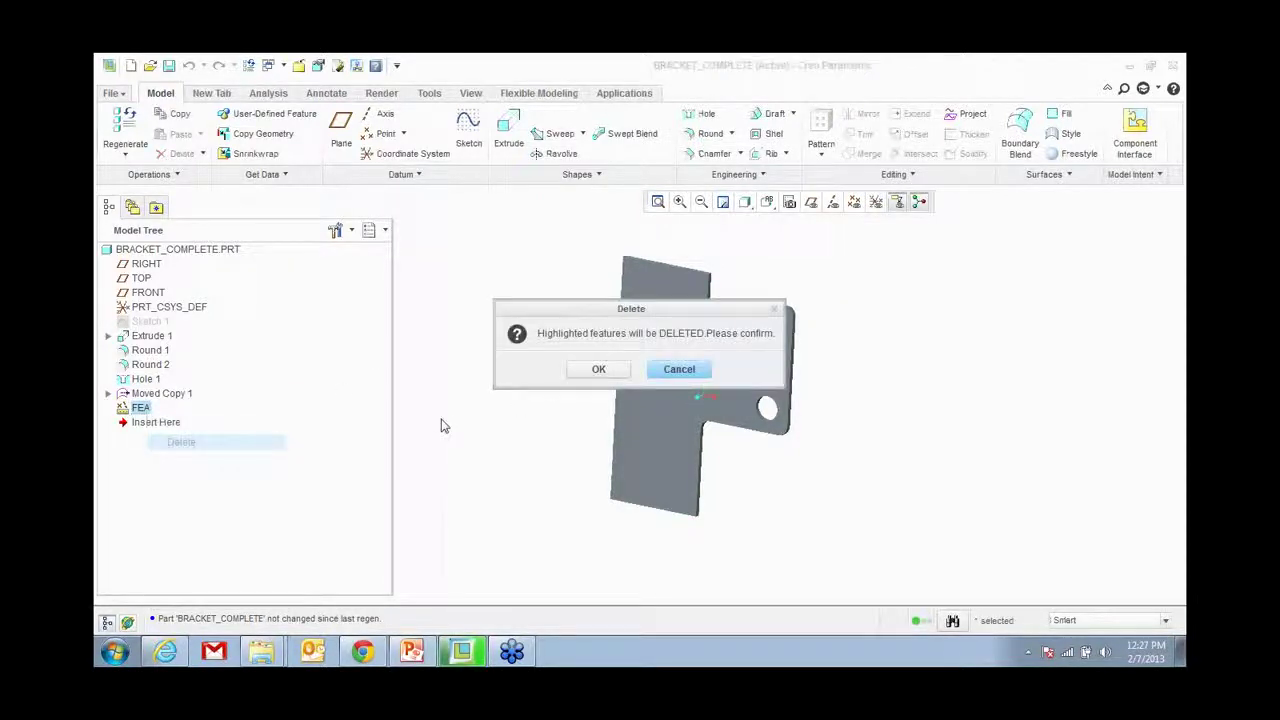
{"action": "key", "text": "Return"}
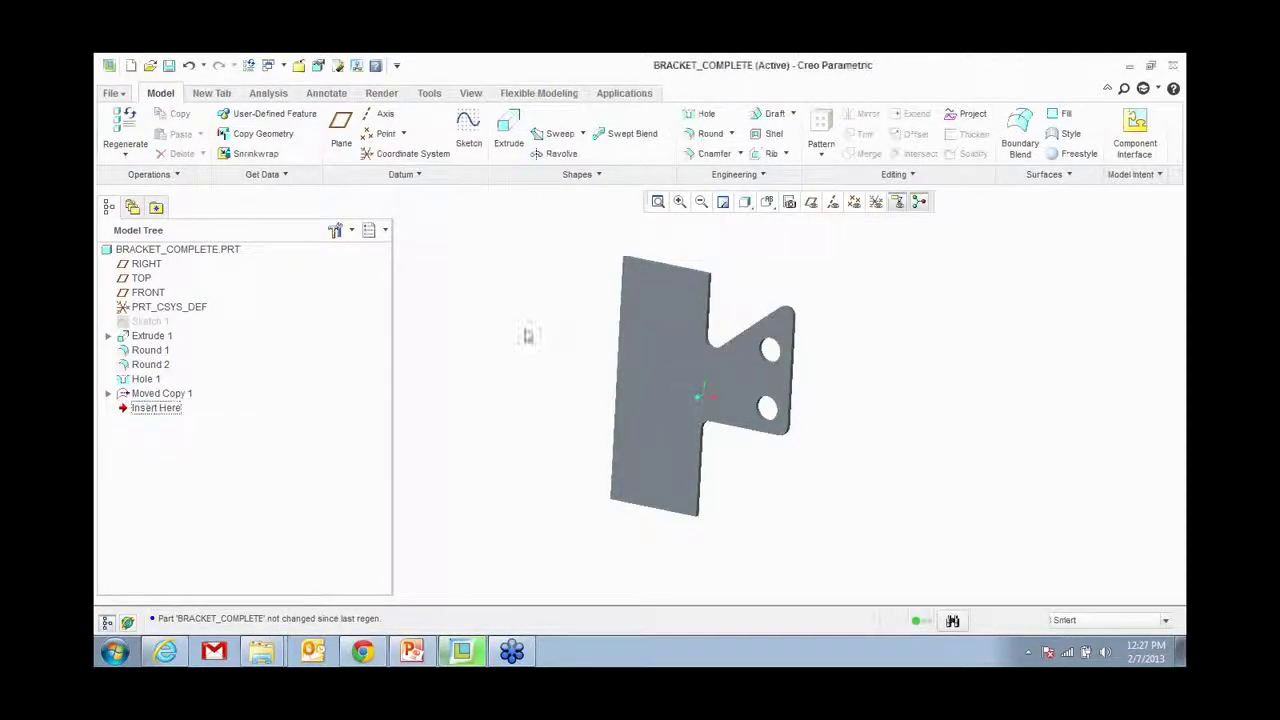
Step: Start a new analysis feature named STRUCTURAL_ANALYSIS of type Creo Simulate and proceed to its definition
{"action": "left_click", "coordinate": [268, 95]}
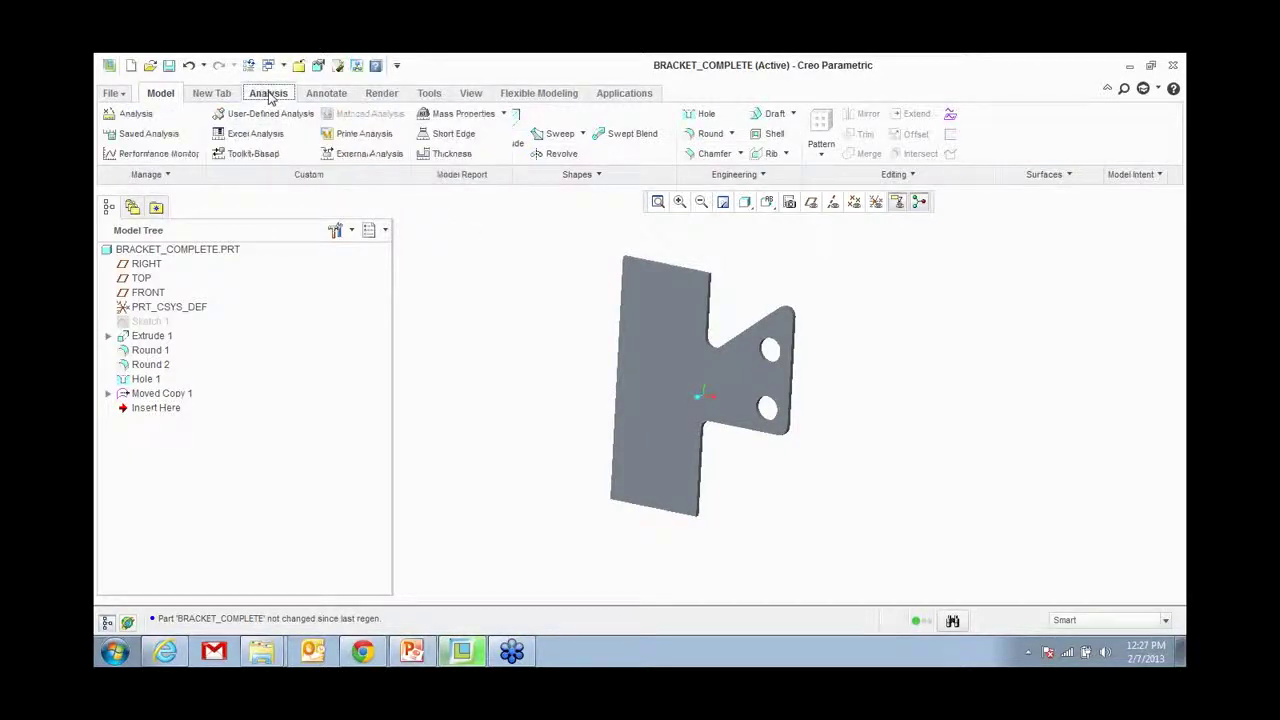
{"action": "left_click", "coordinate": [138, 115]}
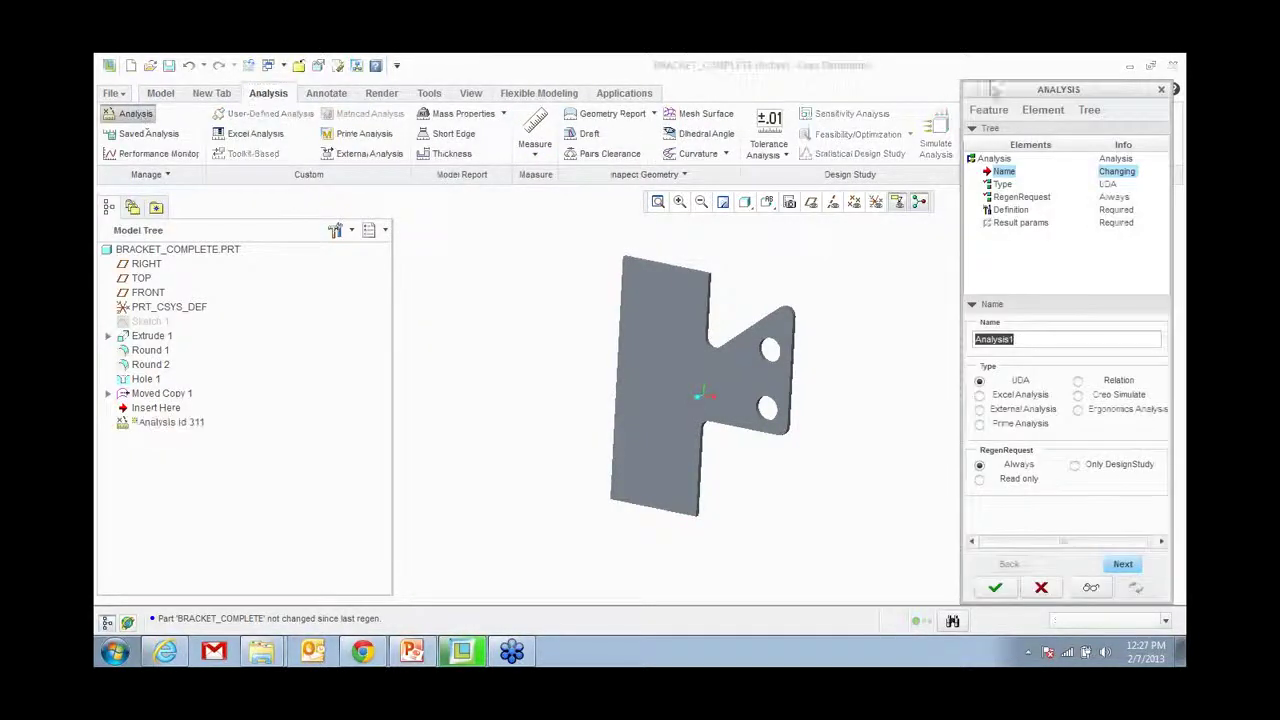
{"action": "left_click_drag", "start_coordinate": [1025, 97], "coordinate": [950, 95]}
{"action": "type", "text": "St"}
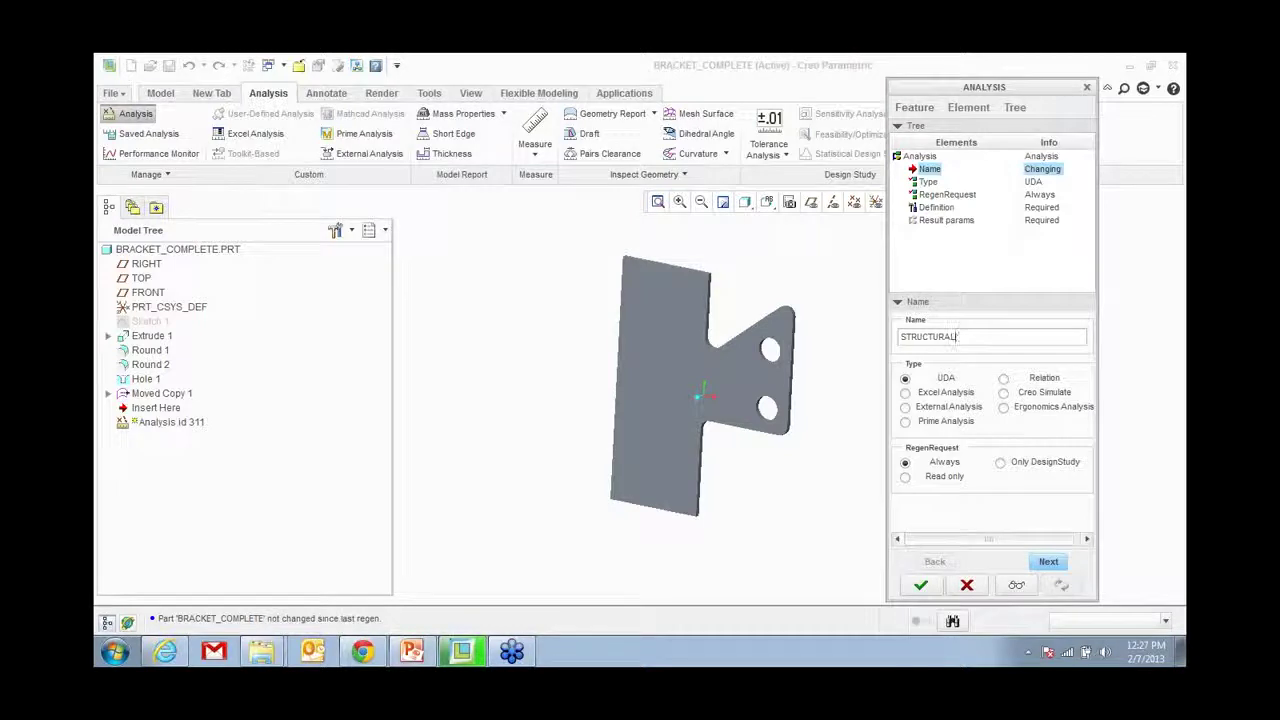
{"action": "type", "text": "RUCTURAL_ANALYSIS"}
{"action": "key", "text": "Return"}
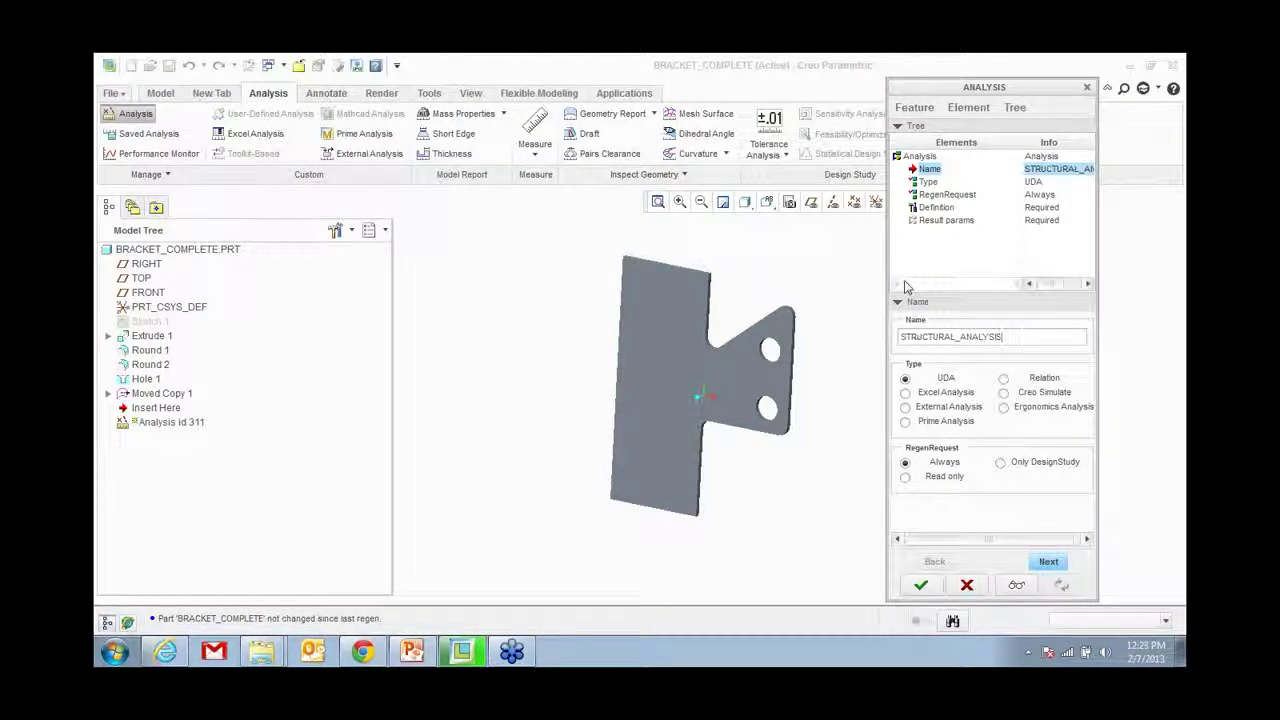
{"action": "left_click", "coordinate": [1004, 394]}
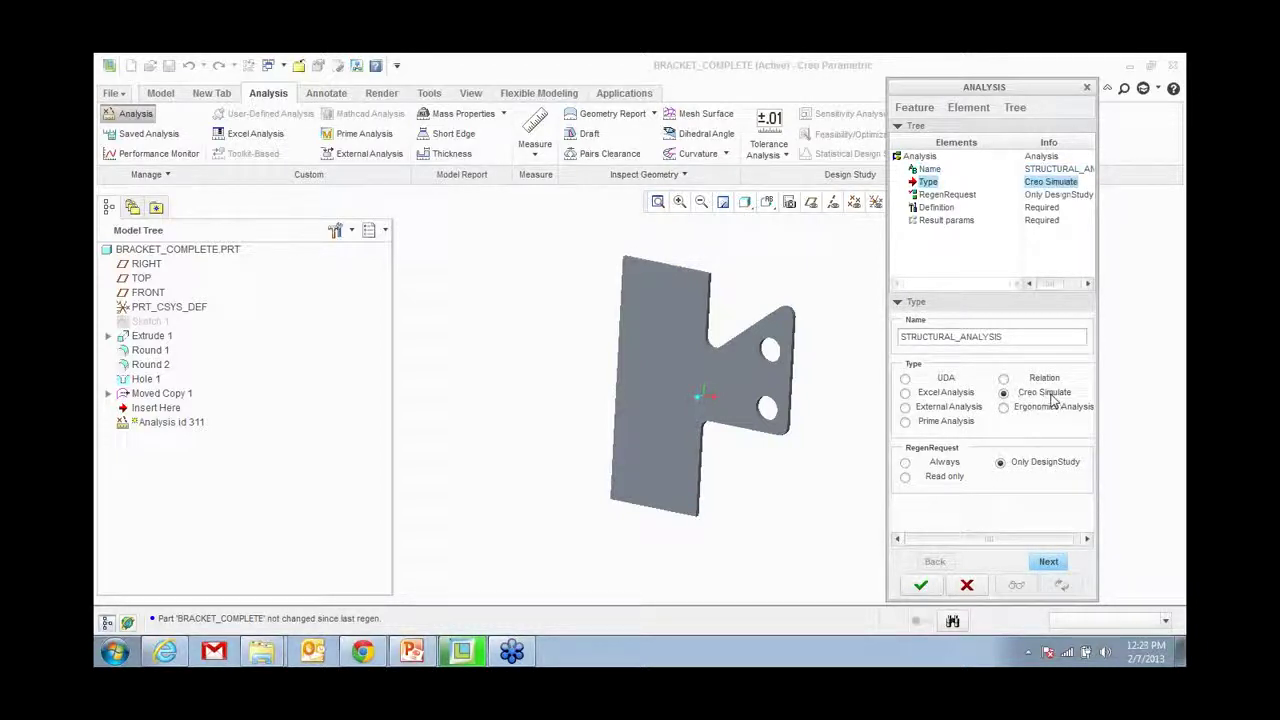
{"action": "left_click", "coordinate": [1049, 562]}
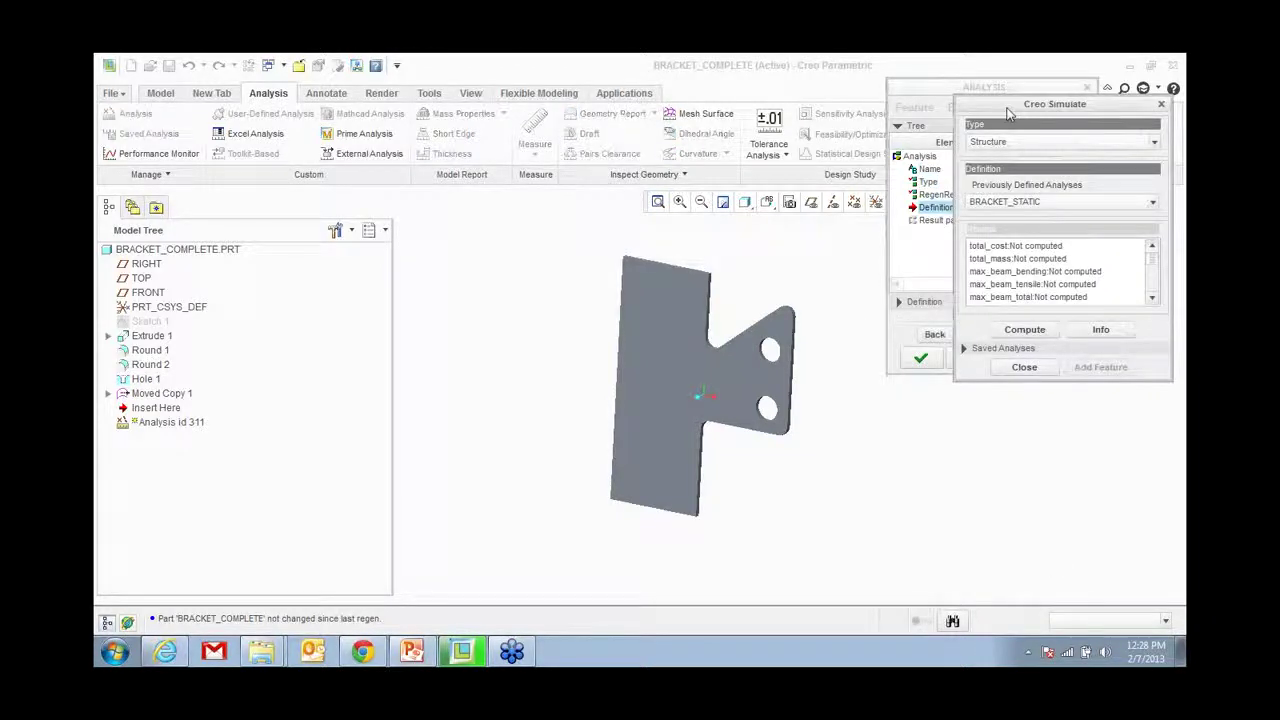
Step: Compute the BRACKET_STATIC structure analysis, check max_stress_vm among the results, and complete the analysis feature
{"action": "left_click_drag", "start_coordinate": [1010, 113], "coordinate": [954, 112]}
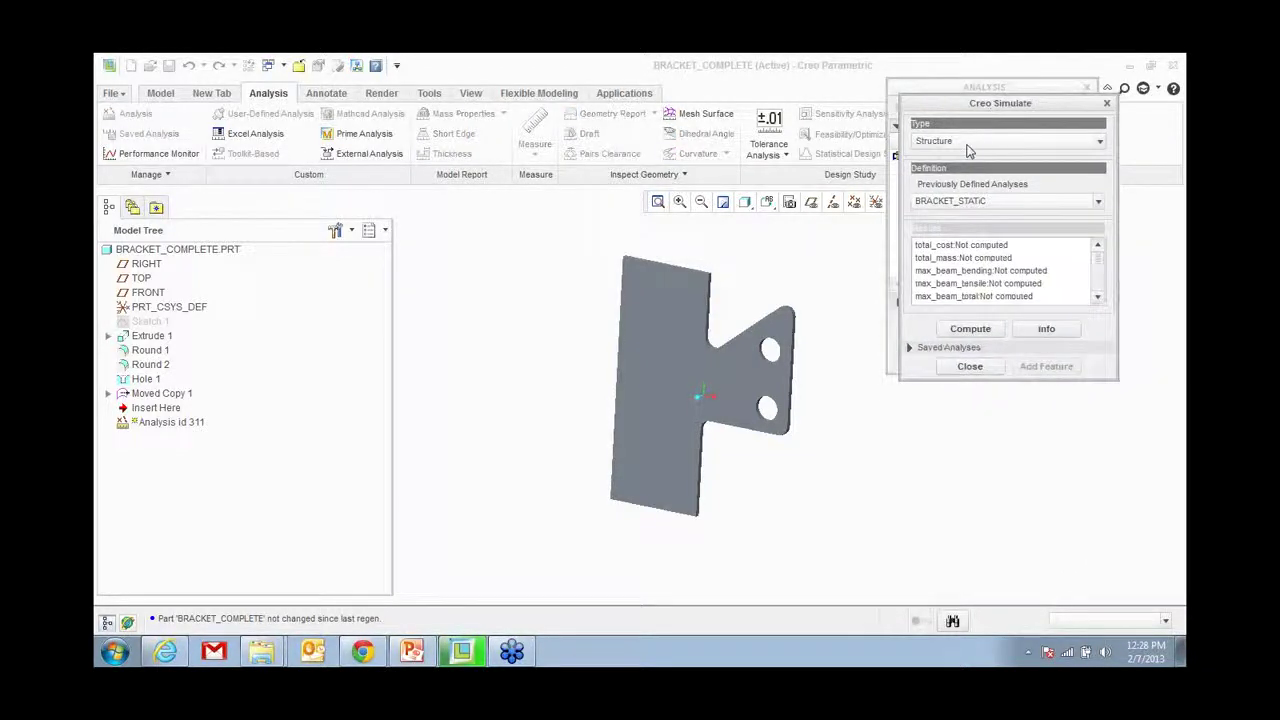
{"action": "left_click", "coordinate": [980, 330]}
{"action": "left_click", "coordinate": [973, 264]}
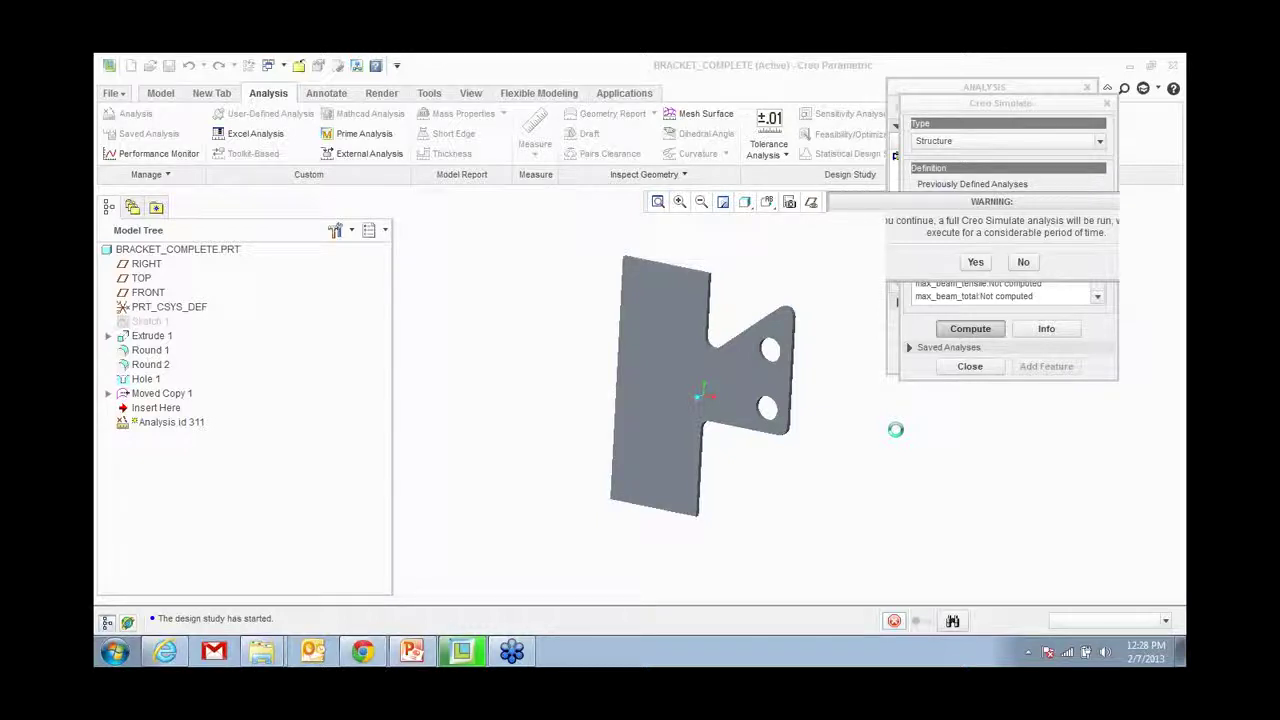
{"action": "left_click_drag", "start_coordinate": [1097, 265], "coordinate": [1098, 283]}
{"action": "left_click", "coordinate": [963, 258]}
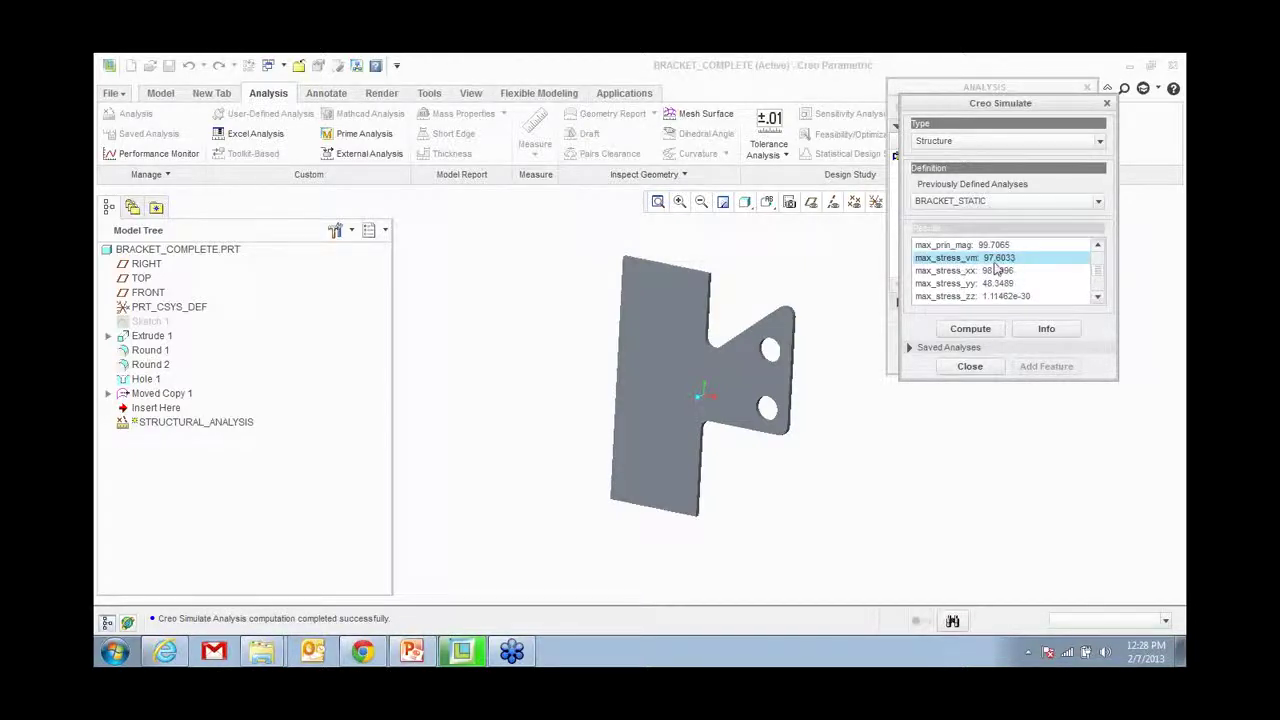
{"action": "left_click", "coordinate": [970, 366]}
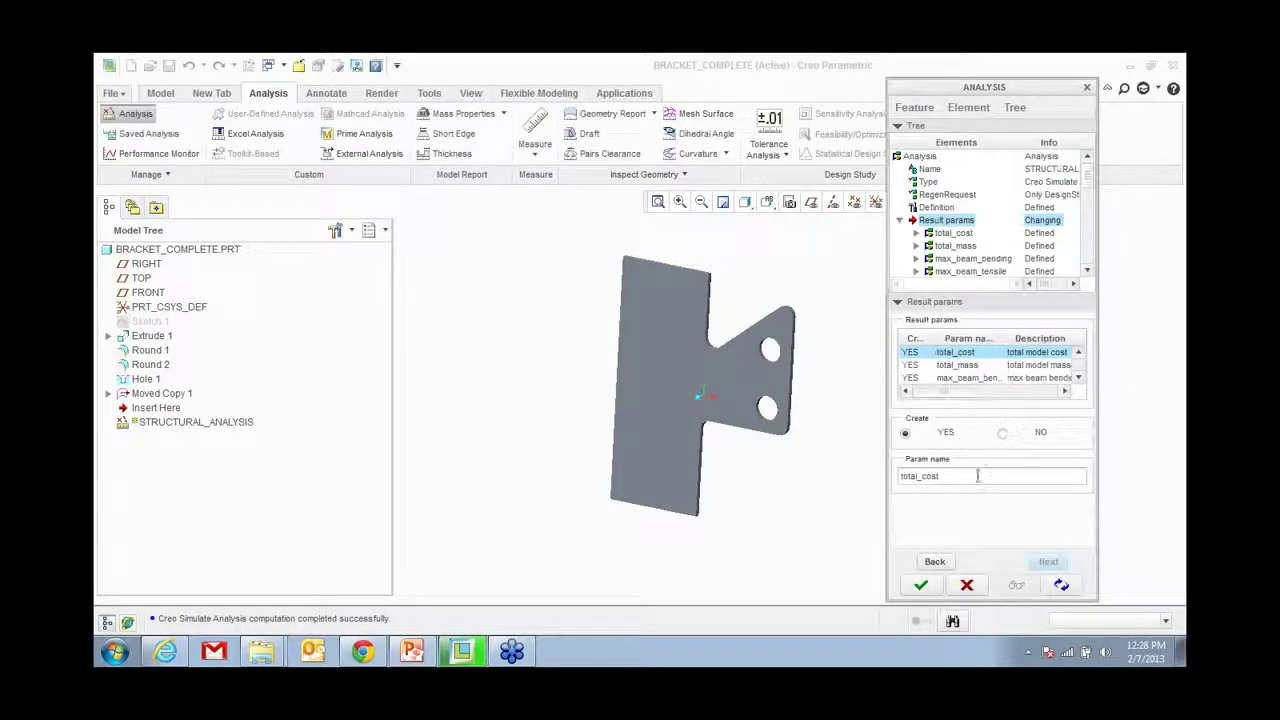
{"action": "left_click", "coordinate": [921, 585]}
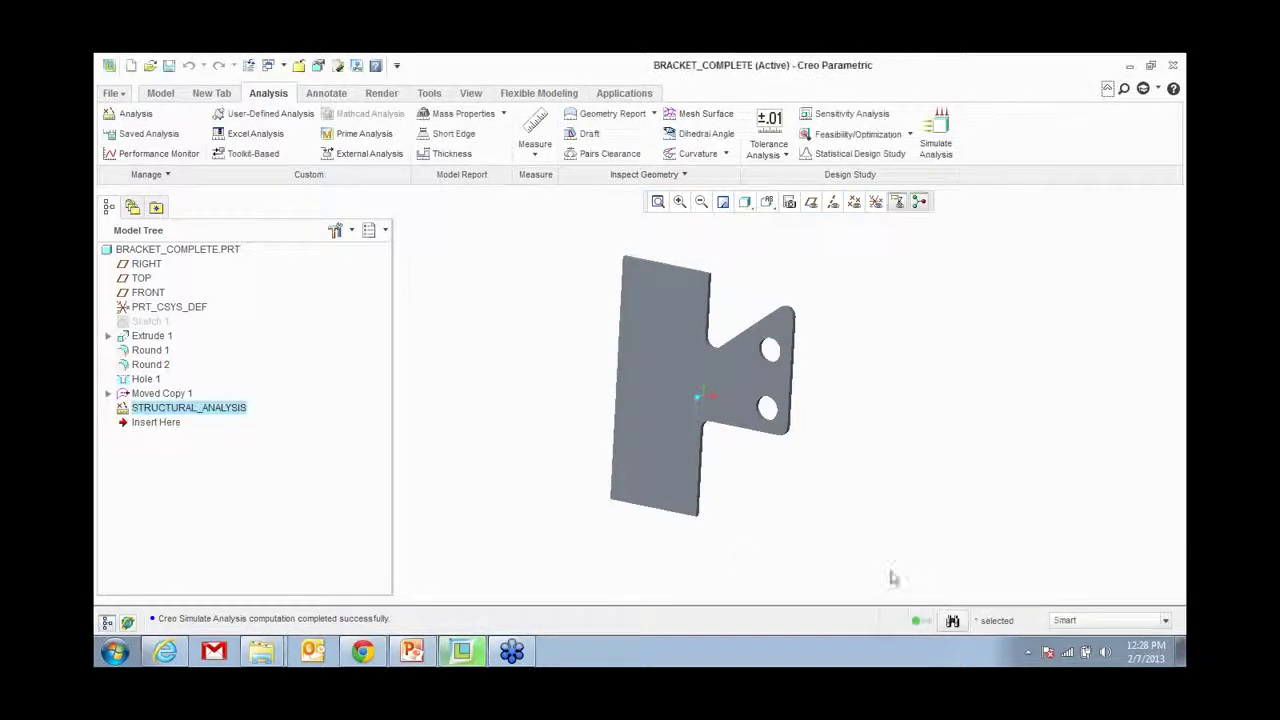
Step: Add a model tree column for the feature parameter max_stress_vm and widen the feature name column
{"action": "left_click", "coordinate": [497, 510]}
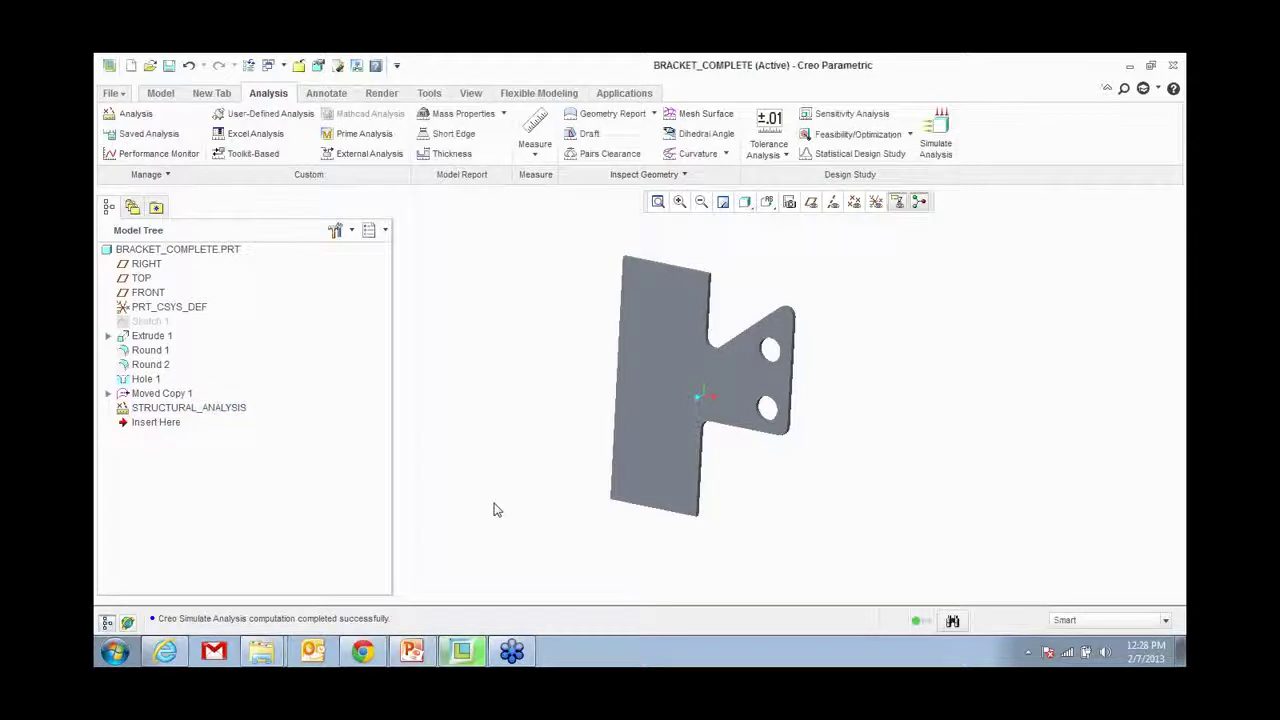
{"action": "left_click", "coordinate": [337, 231]}
{"action": "left_click", "coordinate": [372, 280]}
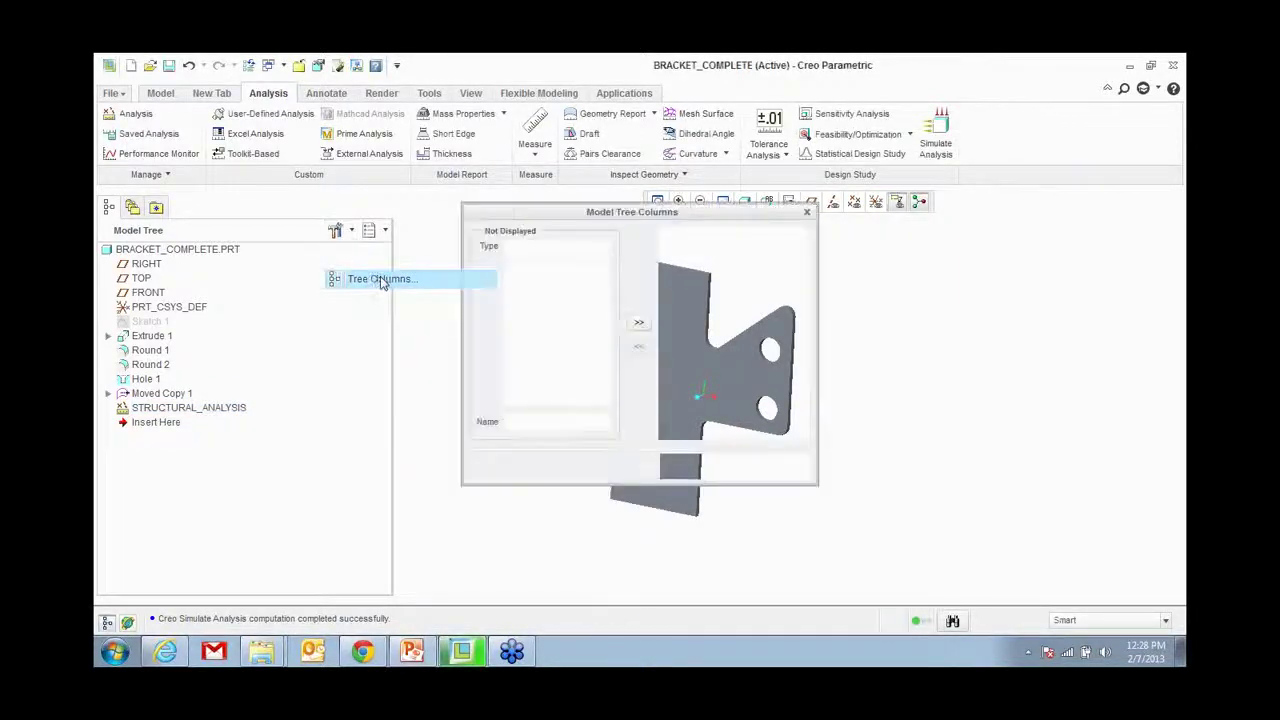
{"action": "left_click", "coordinate": [557, 249]}
{"action": "scroll", "coordinate": [540, 290], "scroll_direction": "up", "scroll_amount": 2}
{"action": "left_click", "coordinate": [553, 303]}
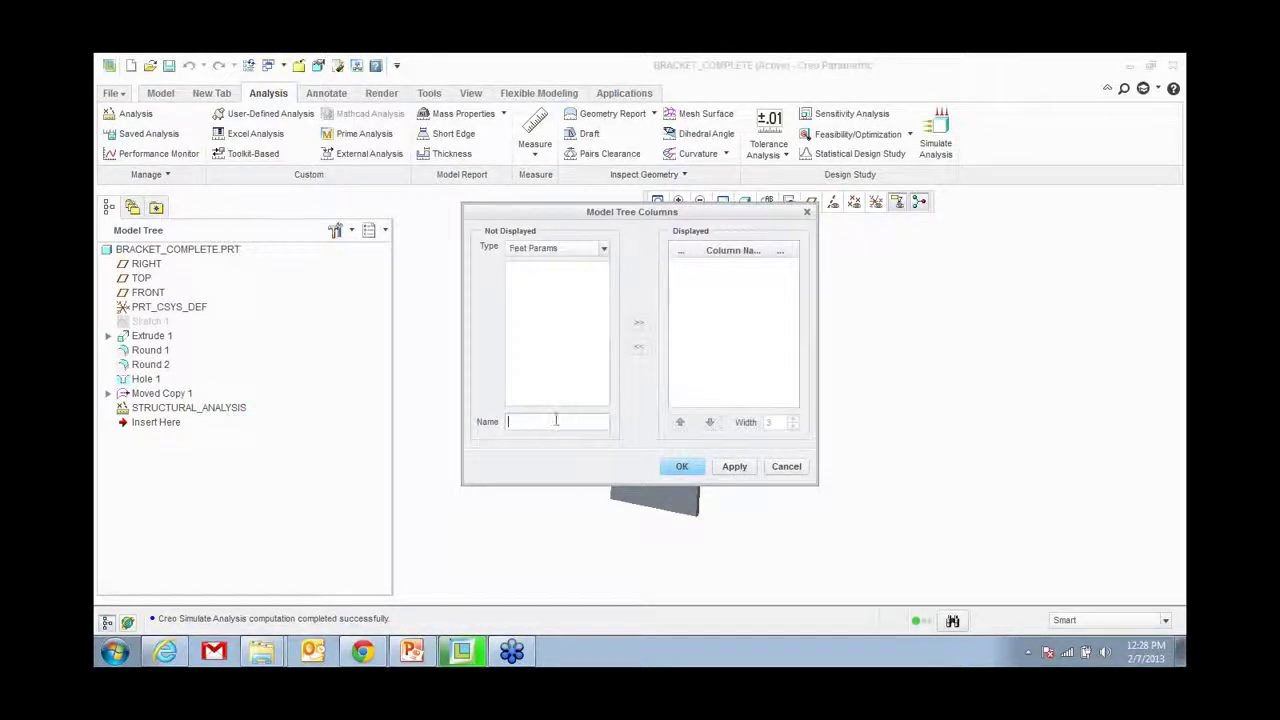
{"action": "left_click", "coordinate": [556, 420]}
{"action": "type", "text": "mas"}
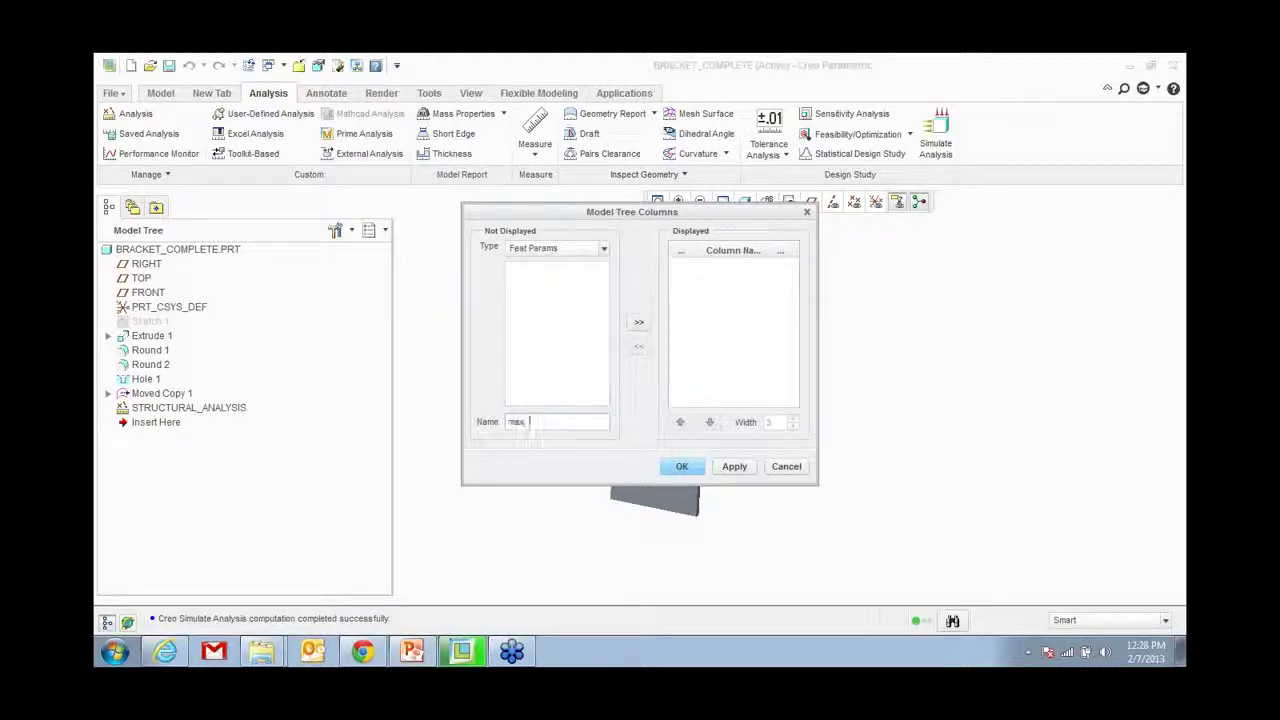
{"action": "type", "text": "_stress_vm"}
{"action": "left_click", "coordinate": [639, 322]}
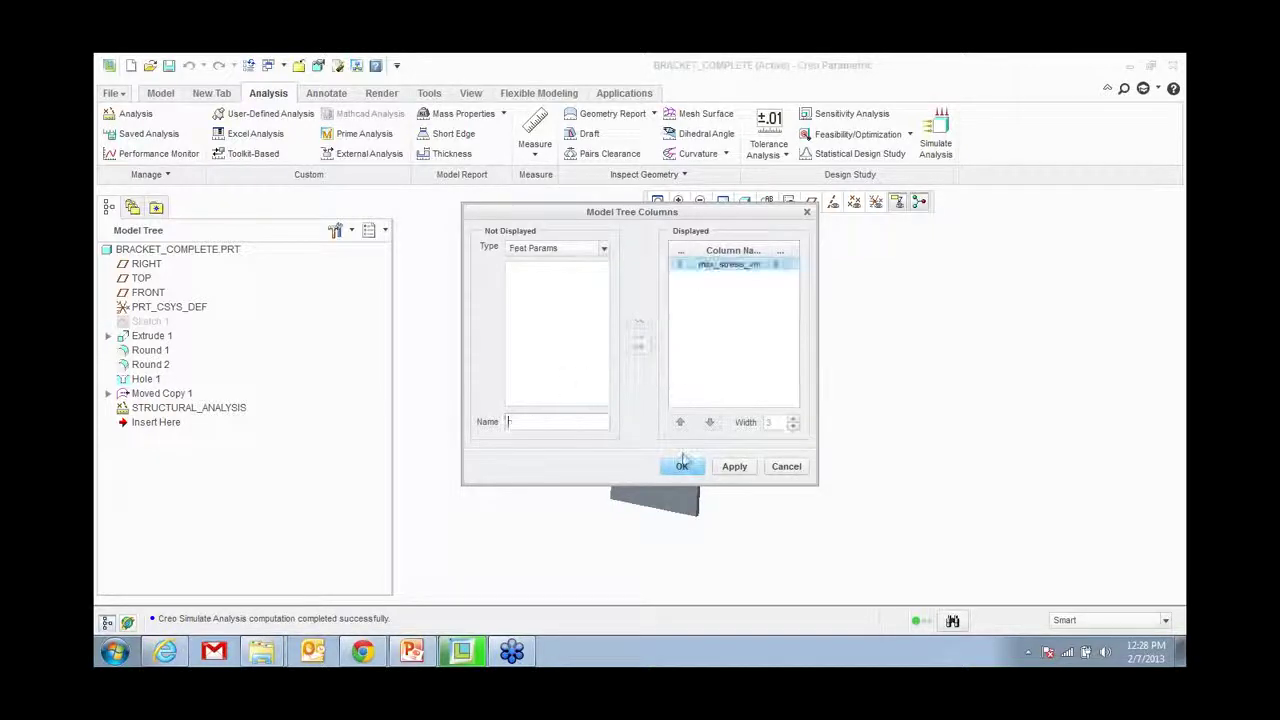
{"action": "left_click", "coordinate": [682, 467]}
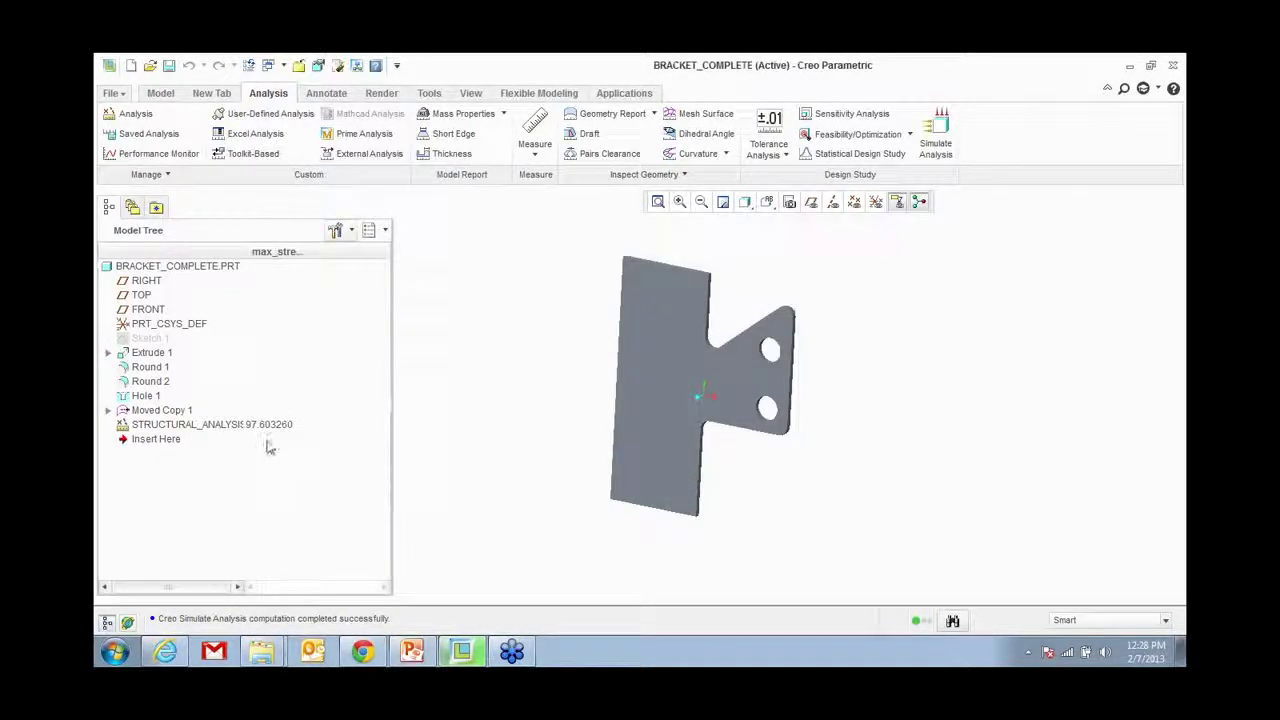
{"action": "left_click_drag", "start_coordinate": [246, 251], "coordinate": [268, 251]}
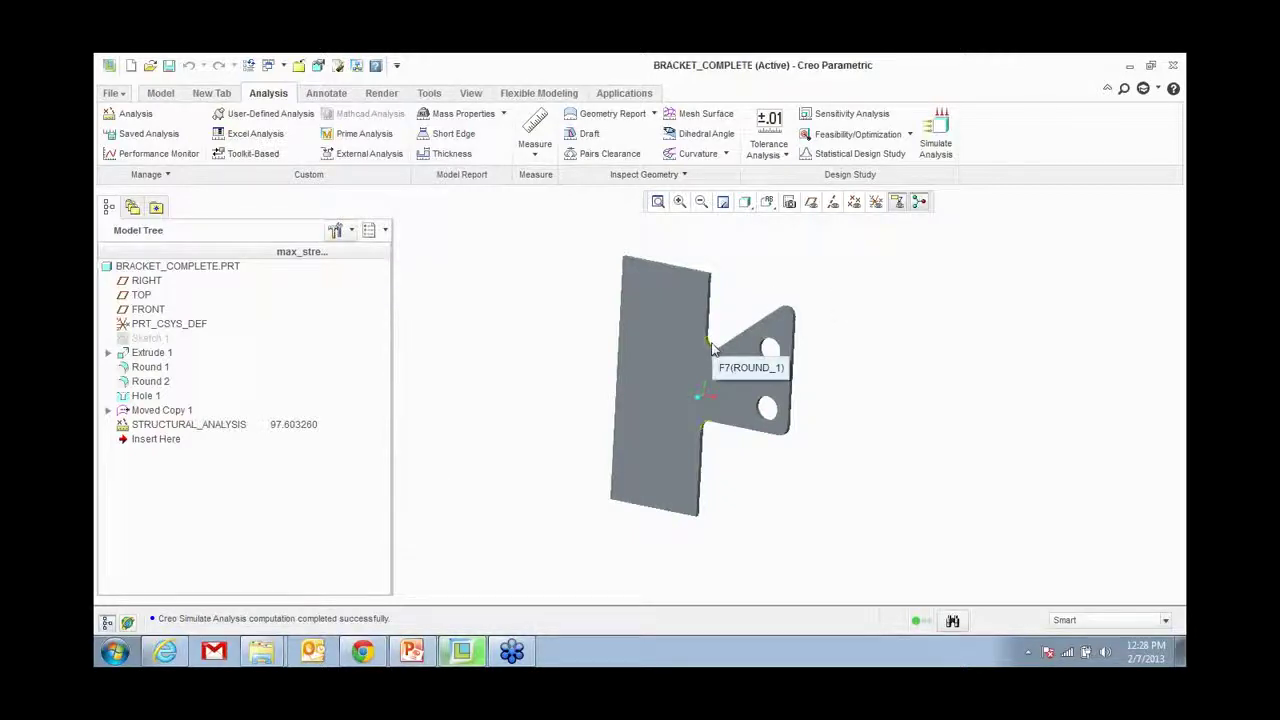
Step: Start a sensitivity study that varies the angle dimension of Sketch 1 in 5 steps
{"action": "left_click", "coordinate": [849, 118]}
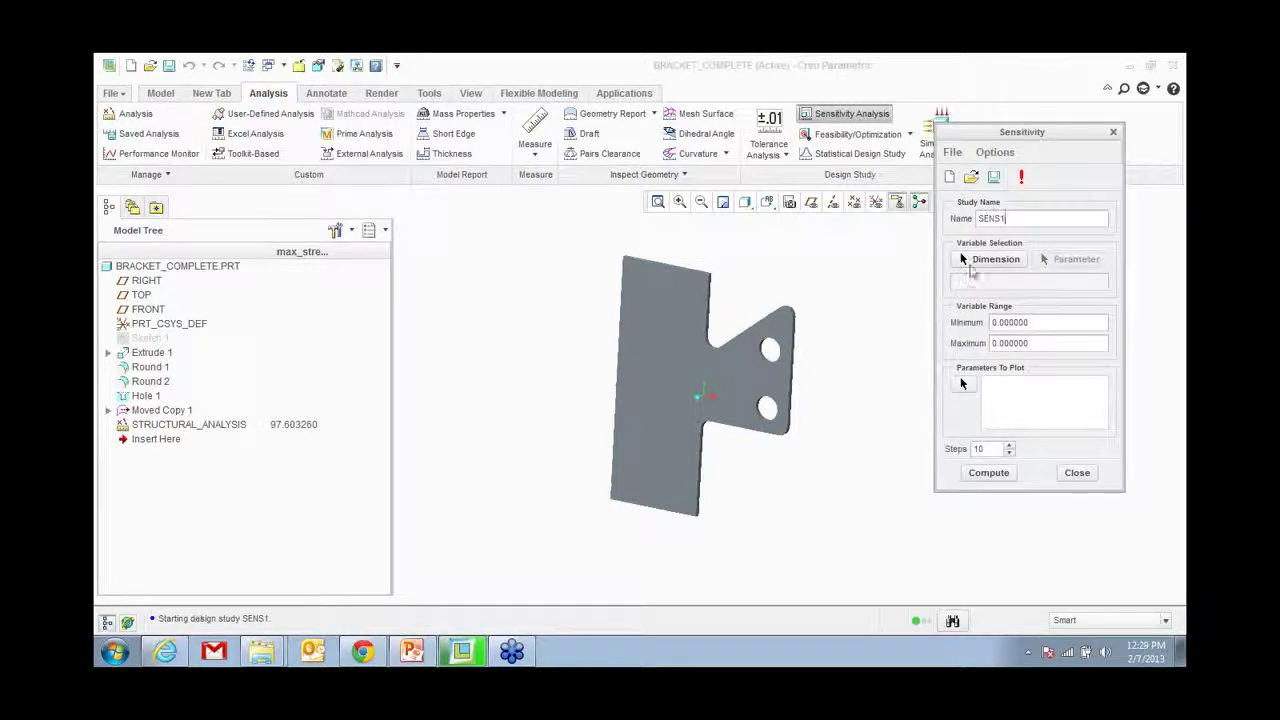
{"action": "left_click", "coordinate": [972, 260]}
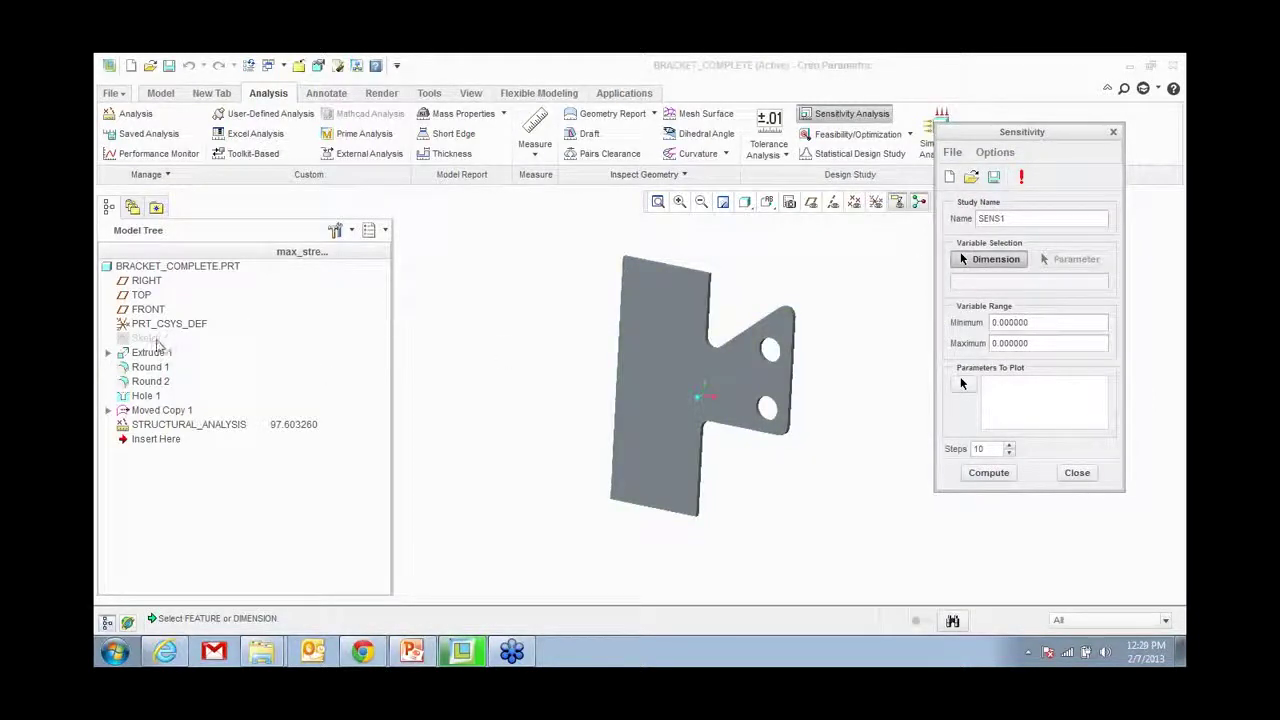
{"action": "left_click", "coordinate": [157, 341]}
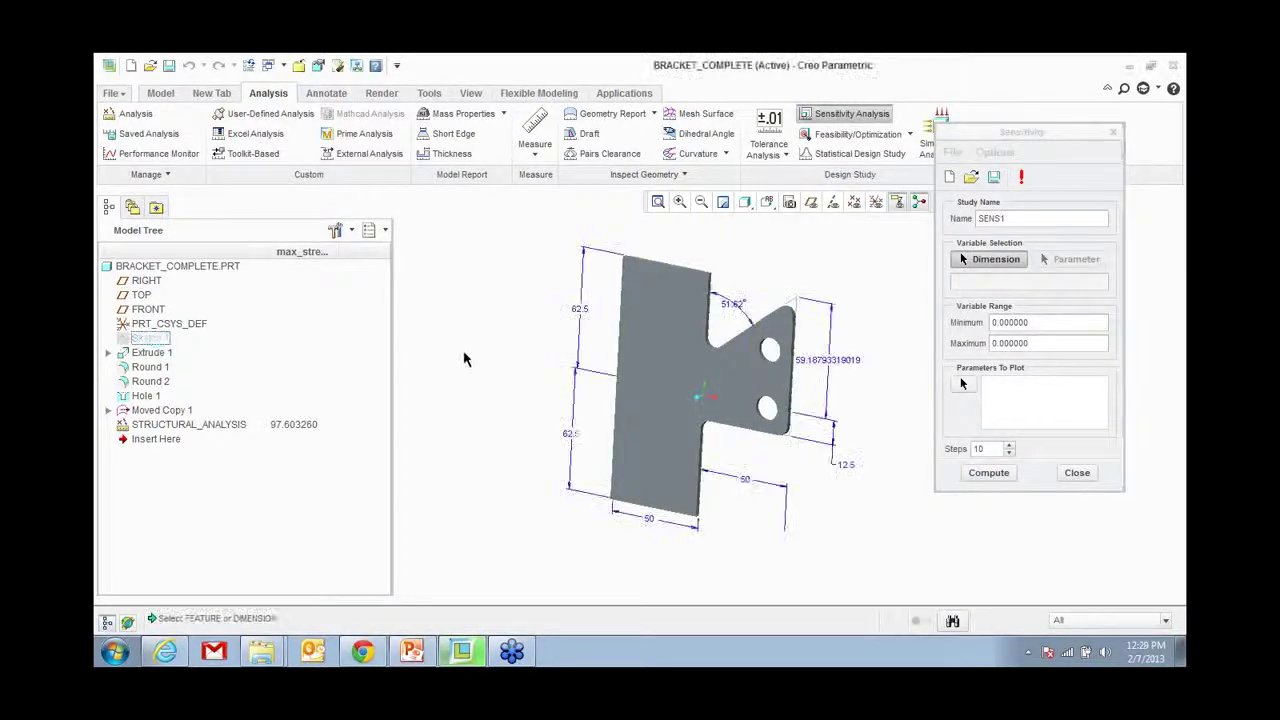
{"action": "left_click", "coordinate": [731, 305]}
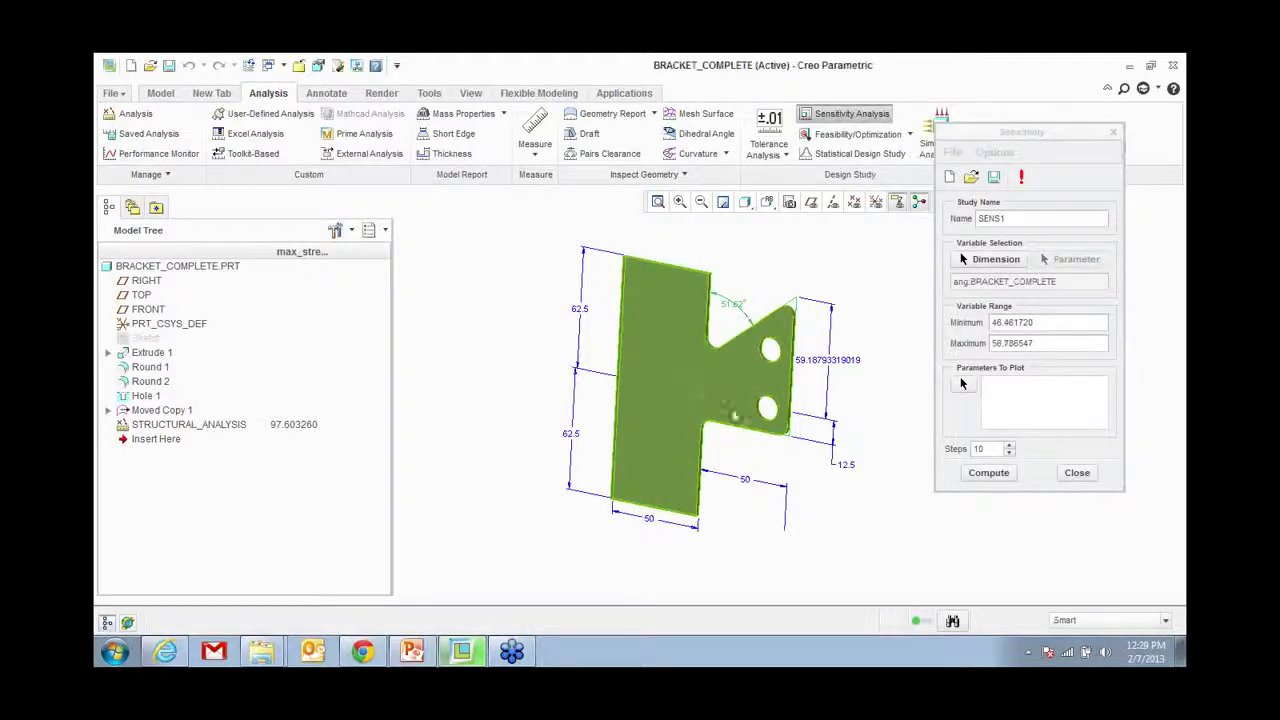
{"action": "double_click", "coordinate": [979, 449]}
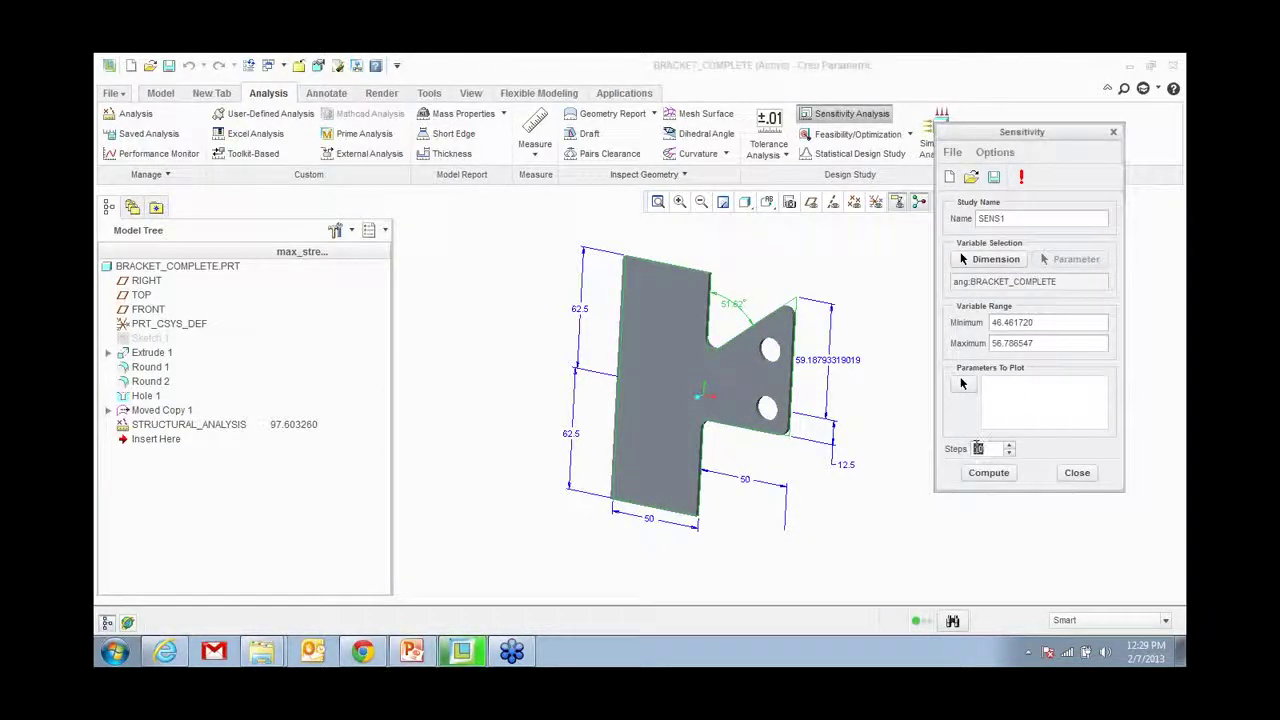
{"action": "type", "text": "5"}
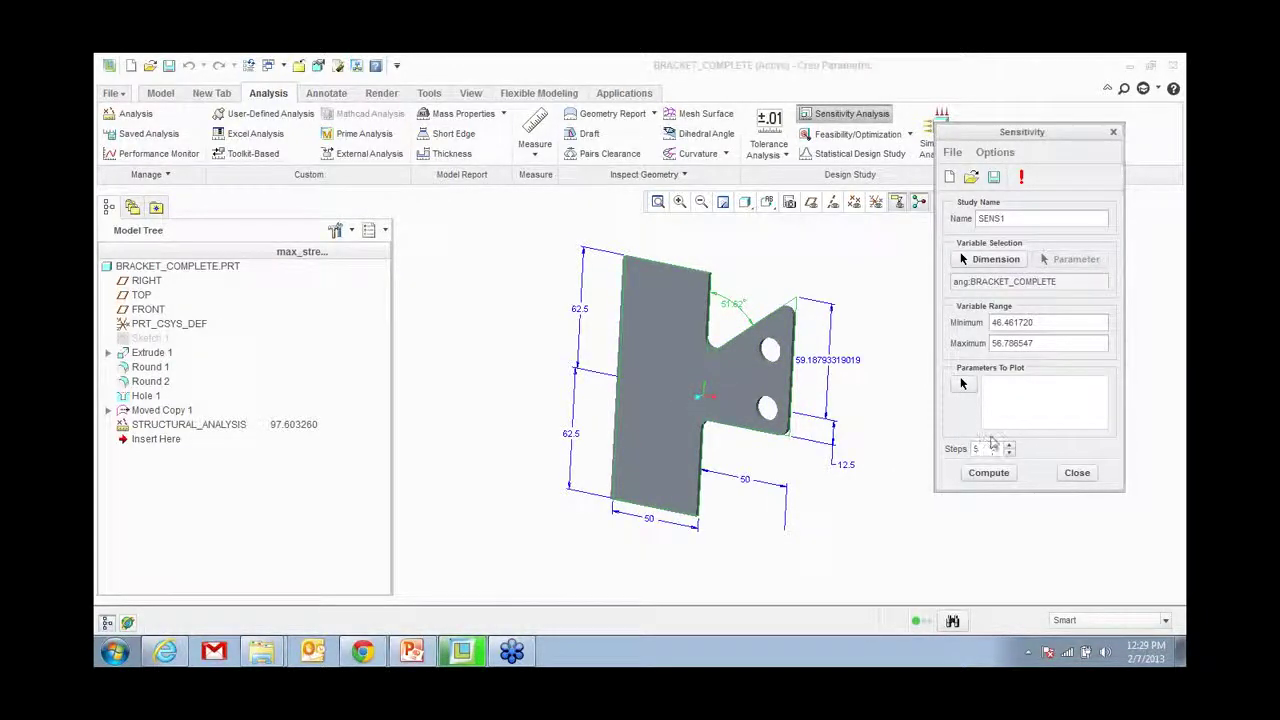
Step: Select MAX_STRESS_VM of STRUCTURAL_ANALYSIS as the parameter to plot in the sensitivity study
{"action": "left_click", "coordinate": [963, 385]}
{"action": "left_click_drag", "start_coordinate": [984, 440], "coordinate": [865, 130]}
{"action": "left_click_drag", "start_coordinate": [888, 294], "coordinate": [897, 508]}
{"action": "left_click", "coordinate": [980, 395]}
{"action": "left_click_drag", "start_coordinate": [941, 404], "coordinate": [991, 404]}
{"action": "left_click", "coordinate": [878, 323]}
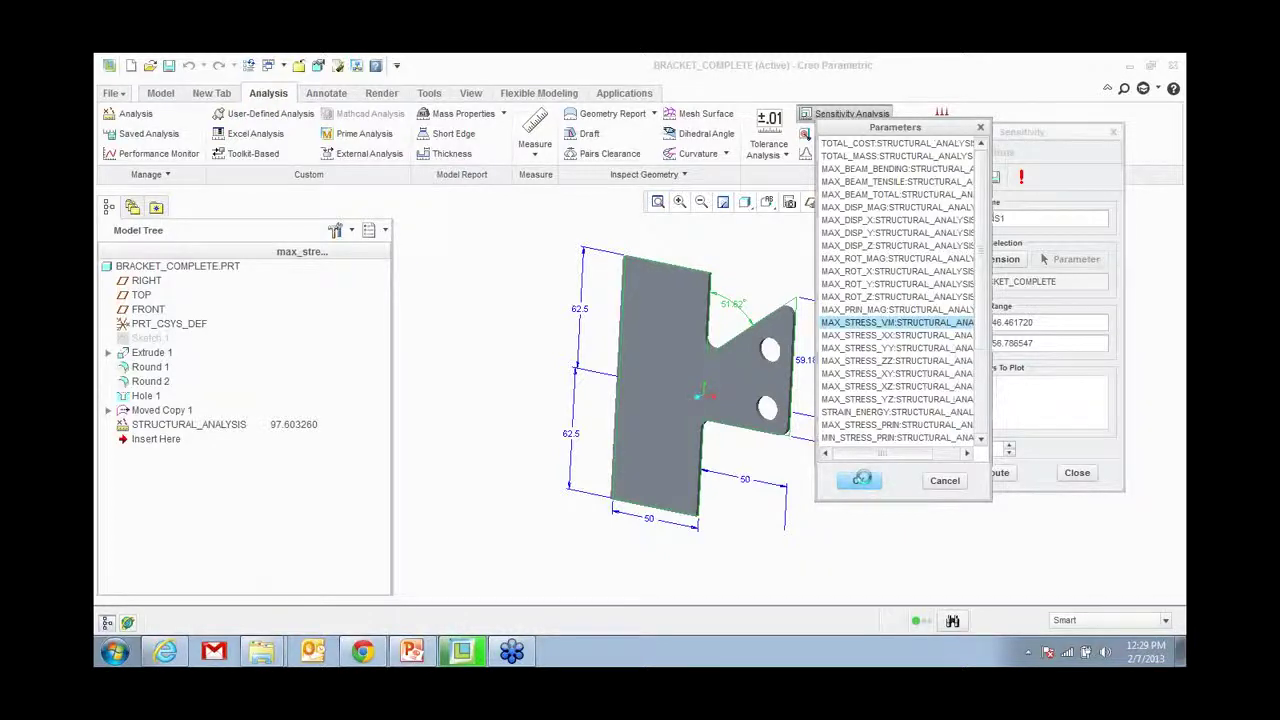
{"action": "left_click", "coordinate": [852, 483]}
Step: Compute the sensitivity study over an angle range of 45 to 60, and close the resulting plot and the study
{"action": "double_click", "coordinate": [1045, 321]}
{"action": "type", "text": "45."}
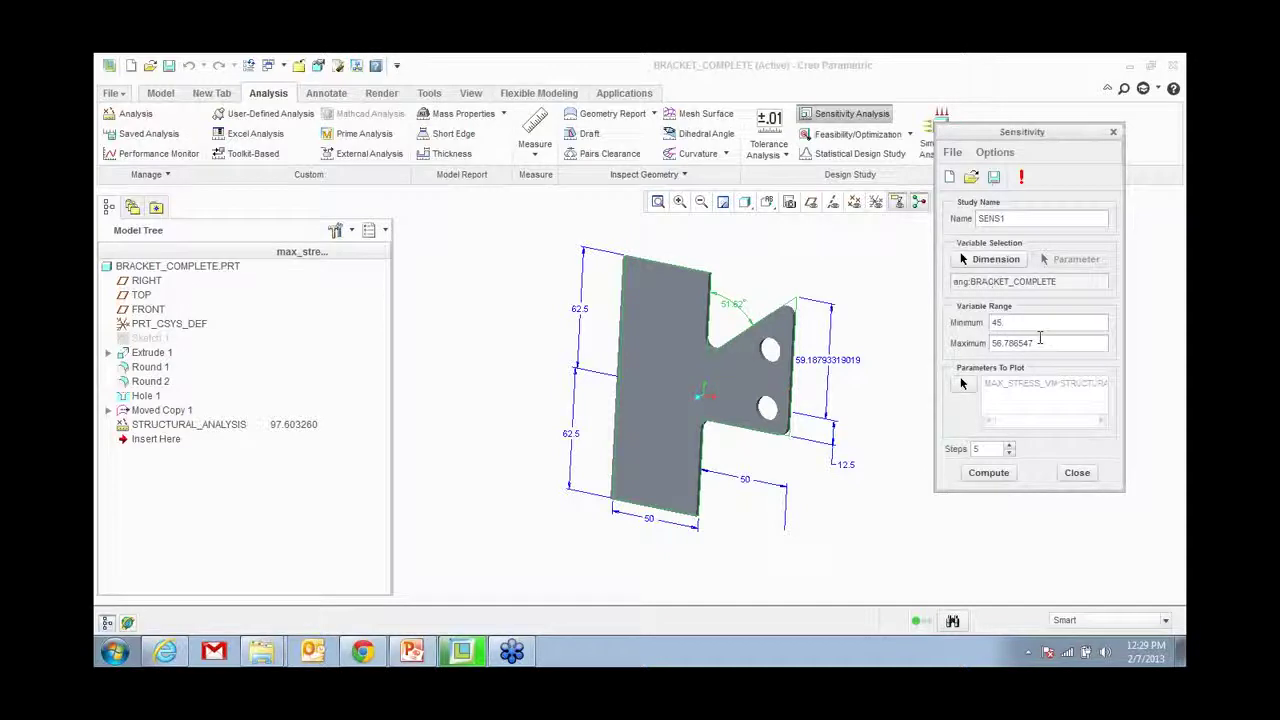
{"action": "double_click", "coordinate": [1040, 340]}
{"action": "type", "text": "60"}
{"action": "left_click", "coordinate": [990, 474]}
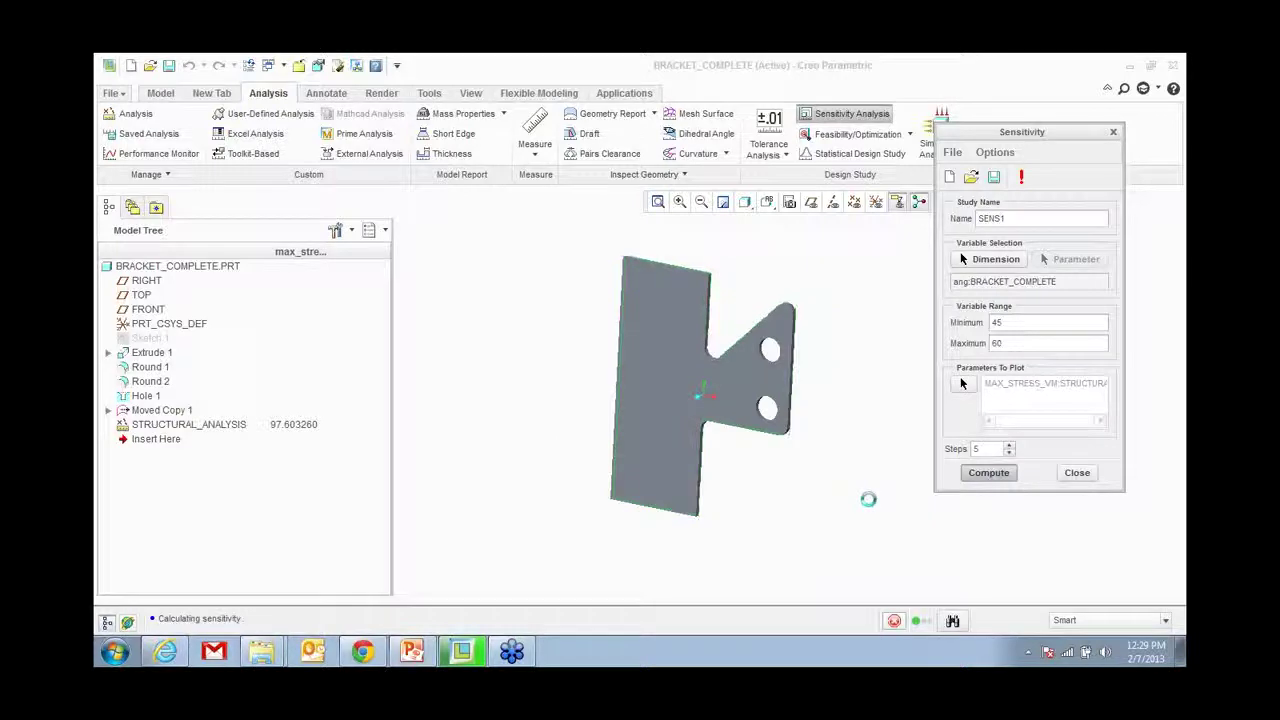
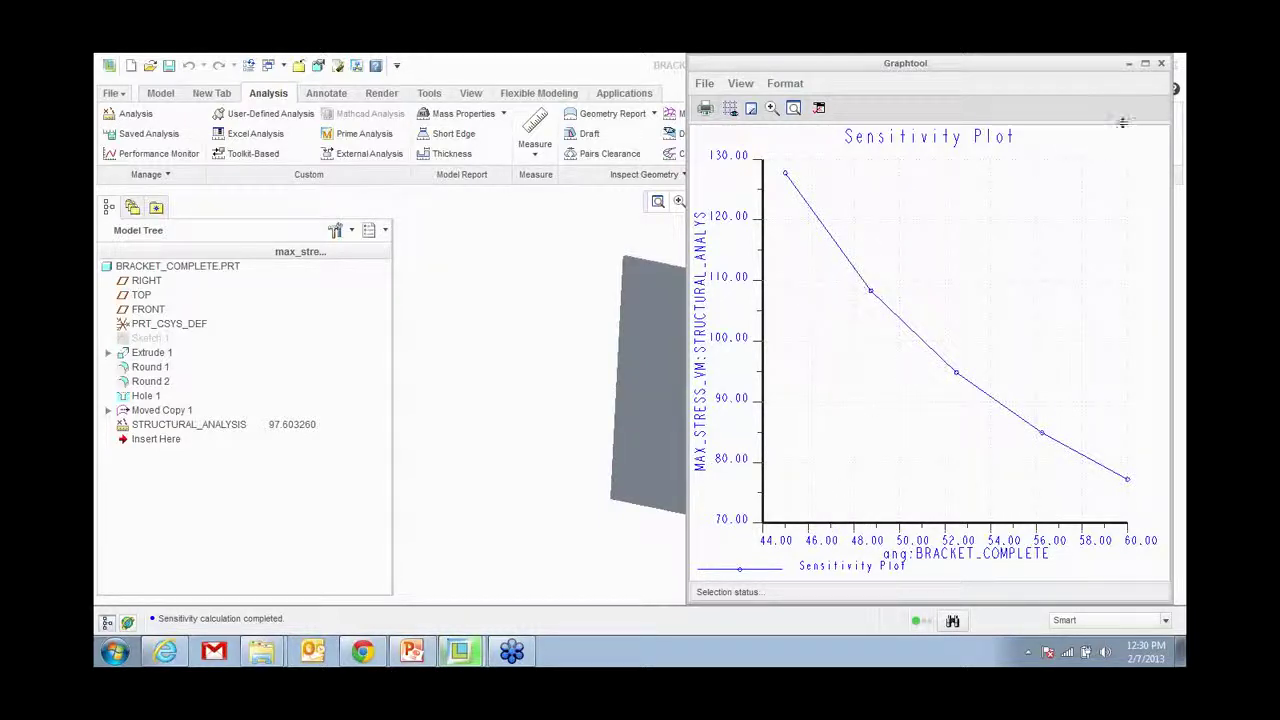
{"action": "left_click", "coordinate": [1161, 65]}
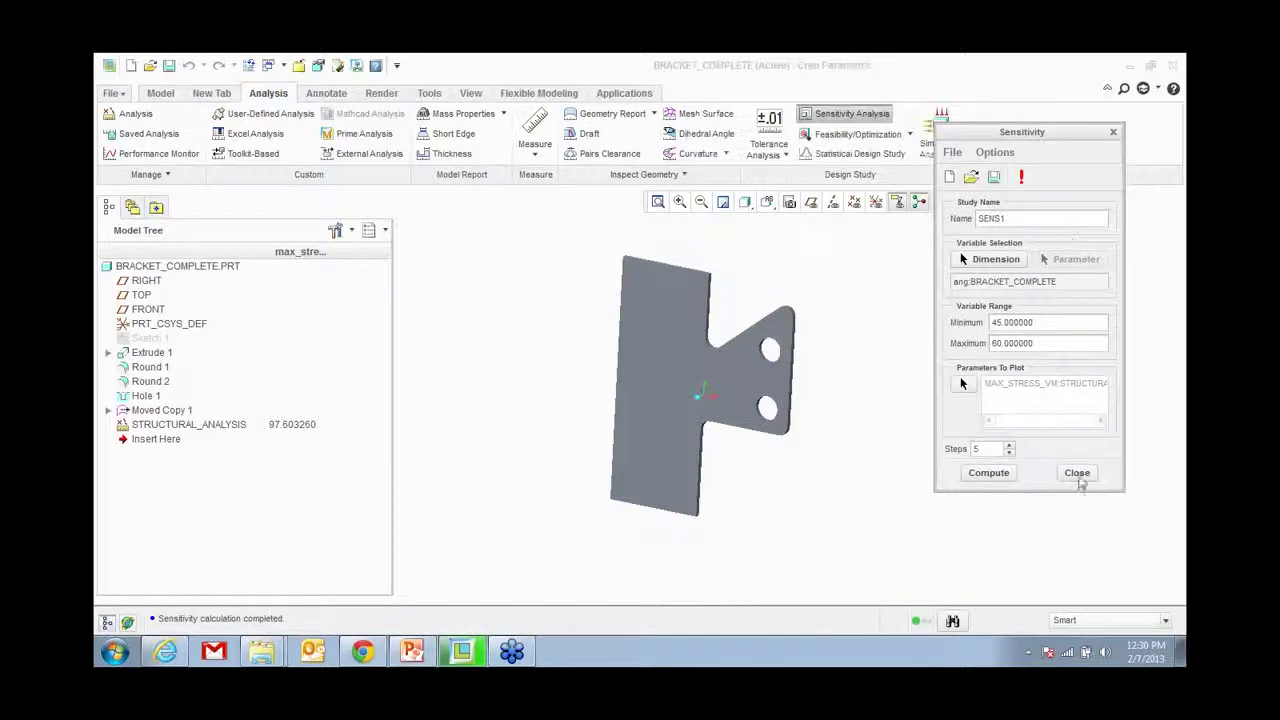
{"action": "left_click", "coordinate": [1077, 473]}
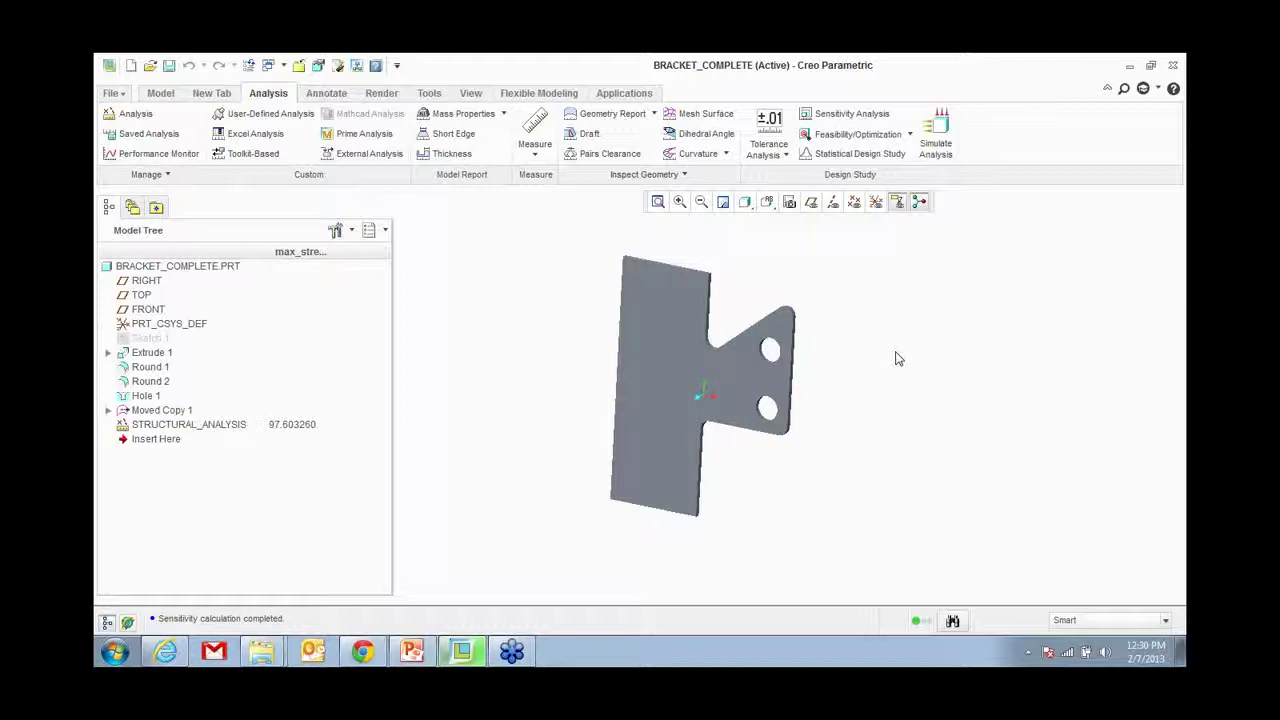
Step: Close the bracket model and erase BRACKET_COMPLETE.PRT from the session
{"action": "left_click", "coordinate": [298, 65]}
{"action": "left_click", "coordinate": [296, 132]}
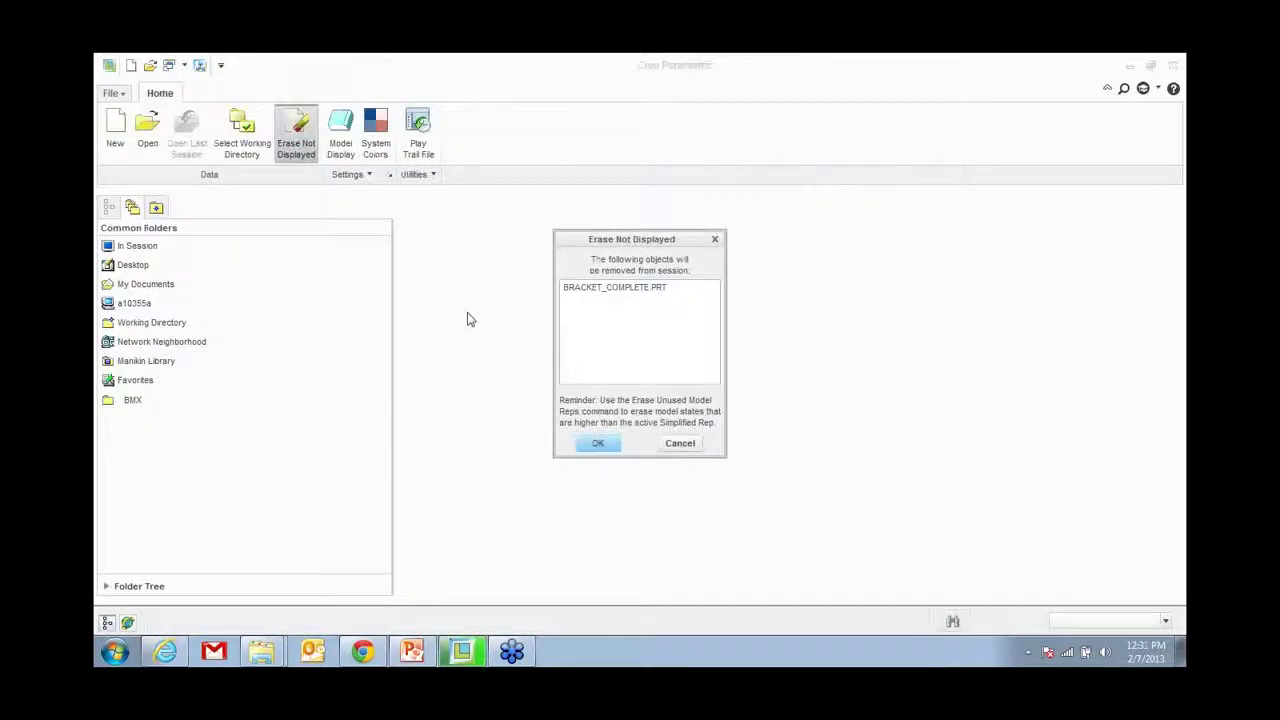
{"action": "key", "text": "Return"}
Step: Open fuel_tank.prt from the Fuel-Tank_One-Sided-Volume folder inside BMX
{"action": "left_click", "coordinate": [257, 400]}
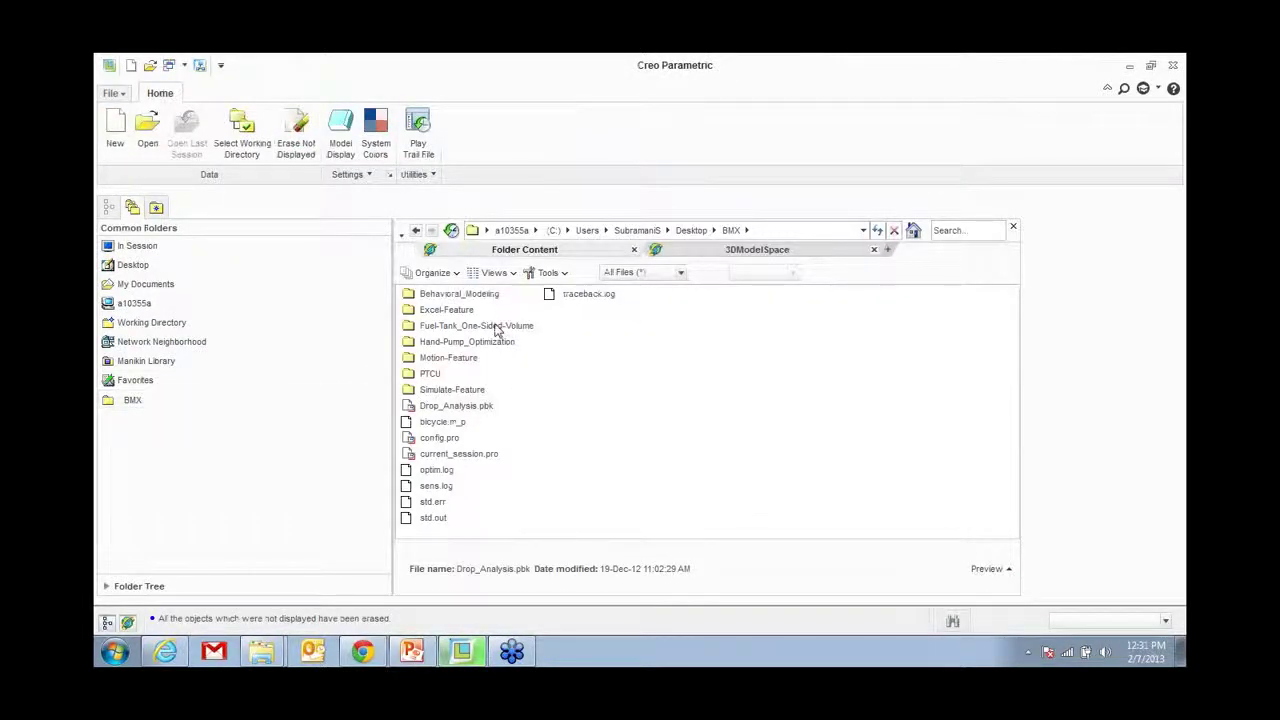
{"action": "double_click", "coordinate": [497, 328]}
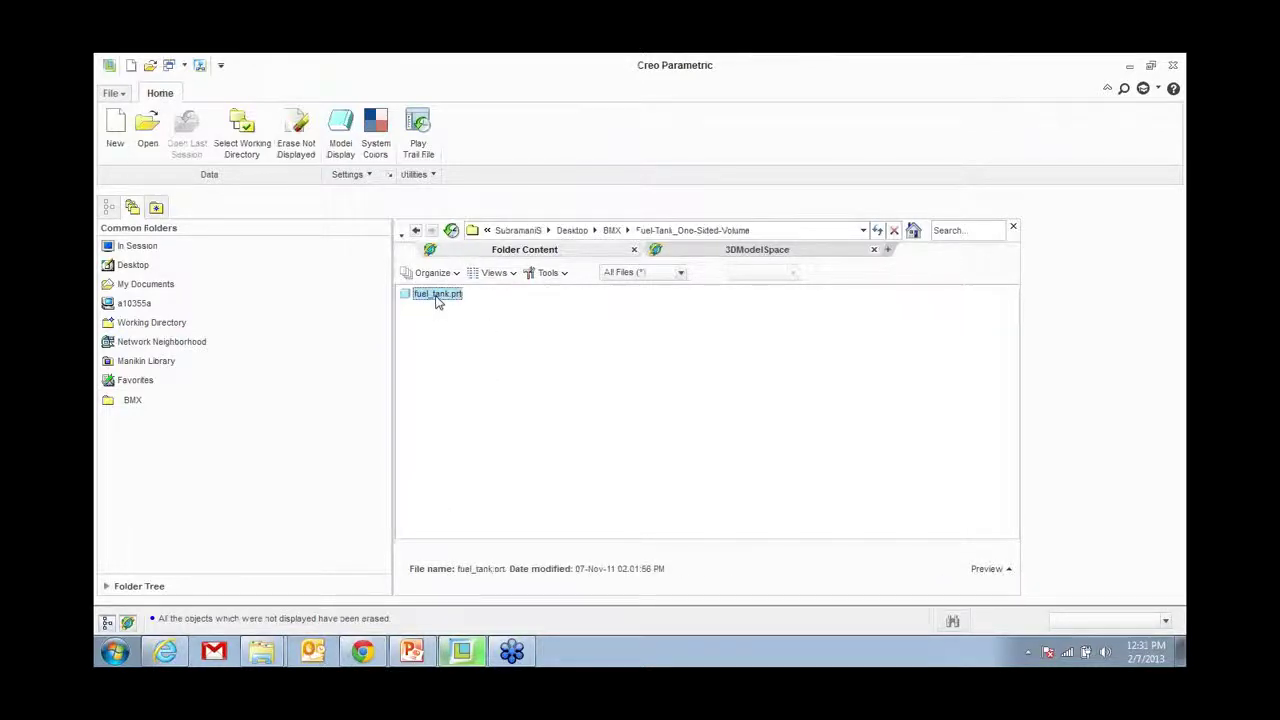
{"action": "double_click", "coordinate": [437, 296]}
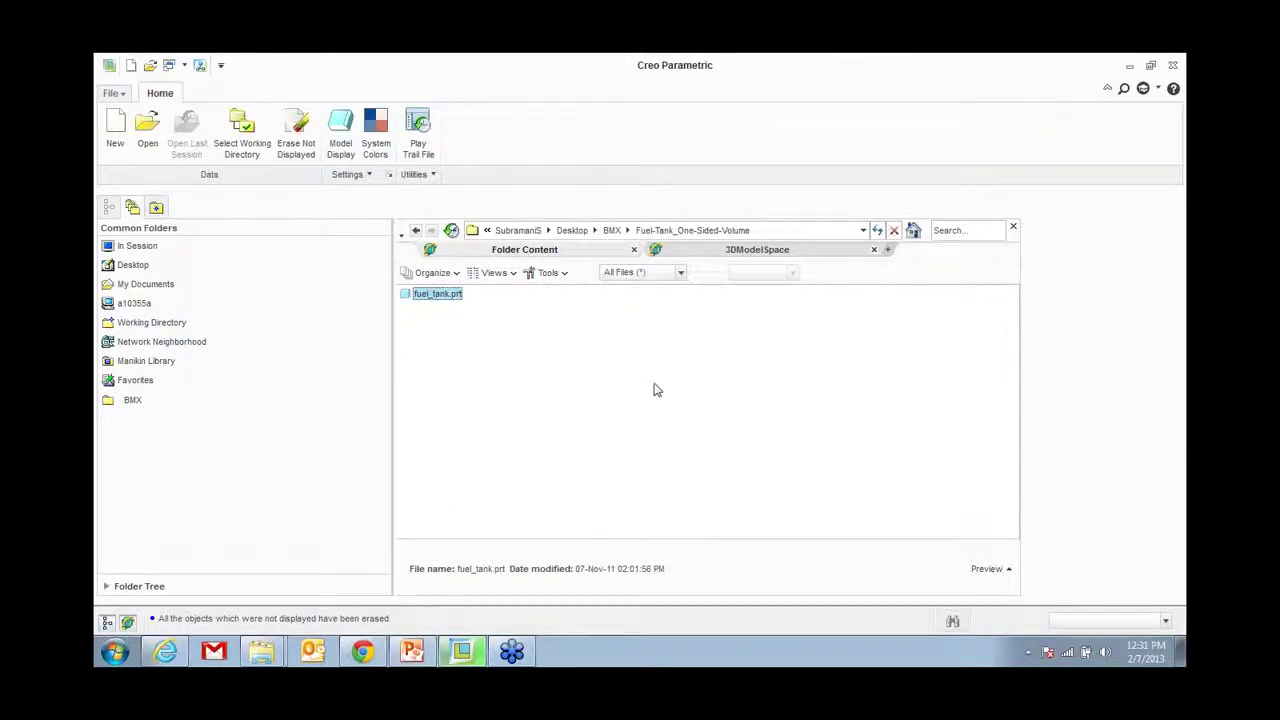
{"action": "mouse_move", "coordinate": [866, 437]}
{"action": "middle_mouse_down"}
{"action": "mouse_move", "coordinate": [726, 486]}
{"action": "mouse_move", "coordinate": [744, 428]}
{"action": "mouse_move", "coordinate": [730, 432]}
{"action": "middle_mouse_up"}
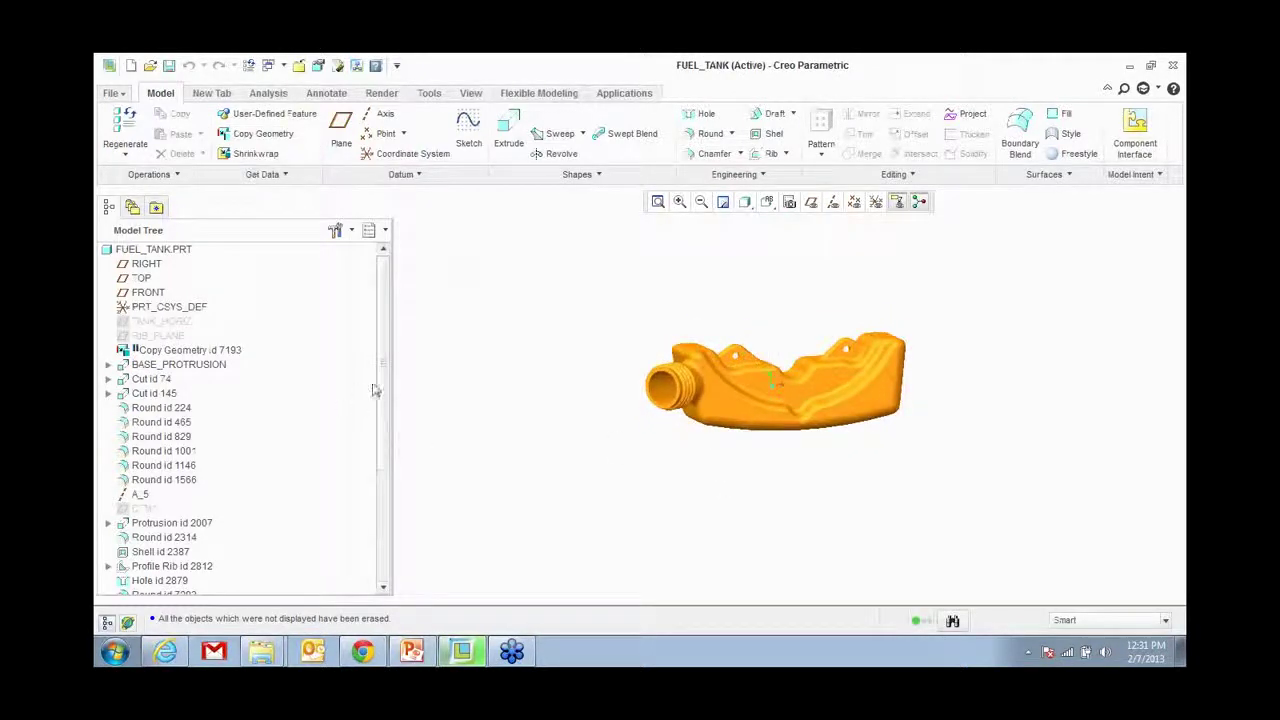
Step: Roll the fuel tank model back by moving the insertion point to just before Shell id 2387
{"action": "left_click_drag", "start_coordinate": [381, 385], "coordinate": [390, 541]}
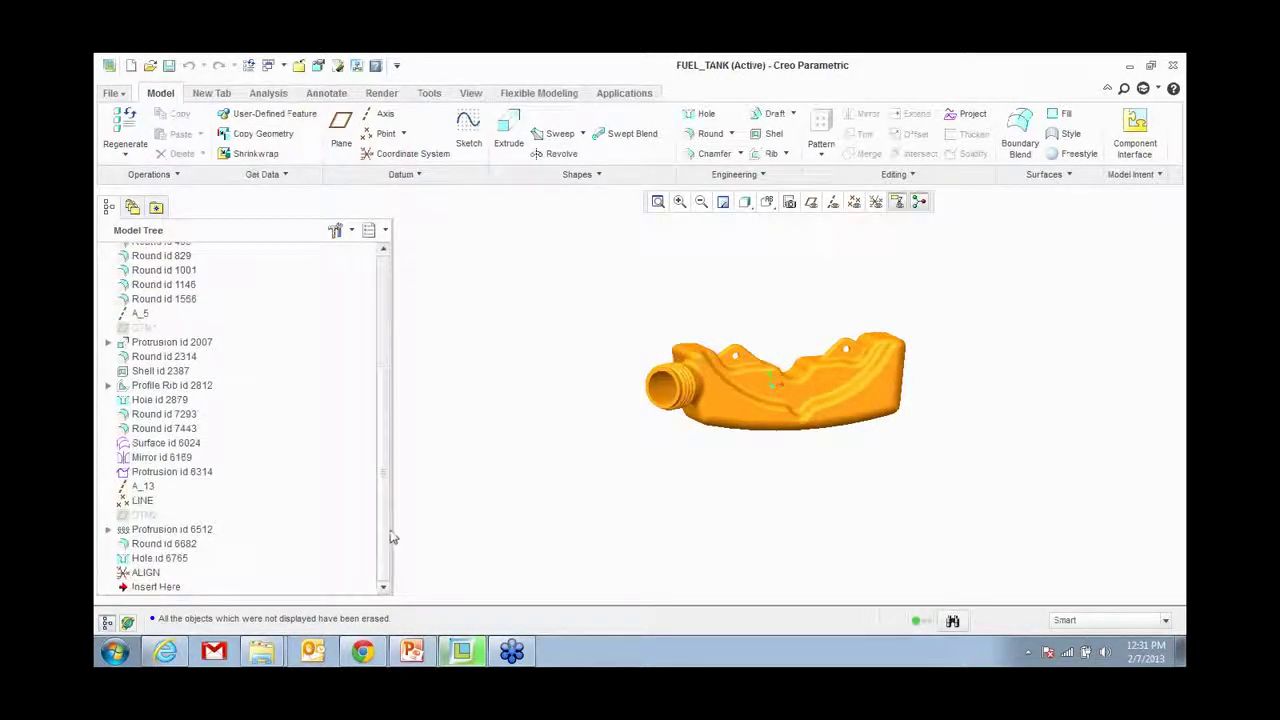
{"action": "middle_click_drag", "start_coordinate": [717, 451], "coordinate": [576, 470]}
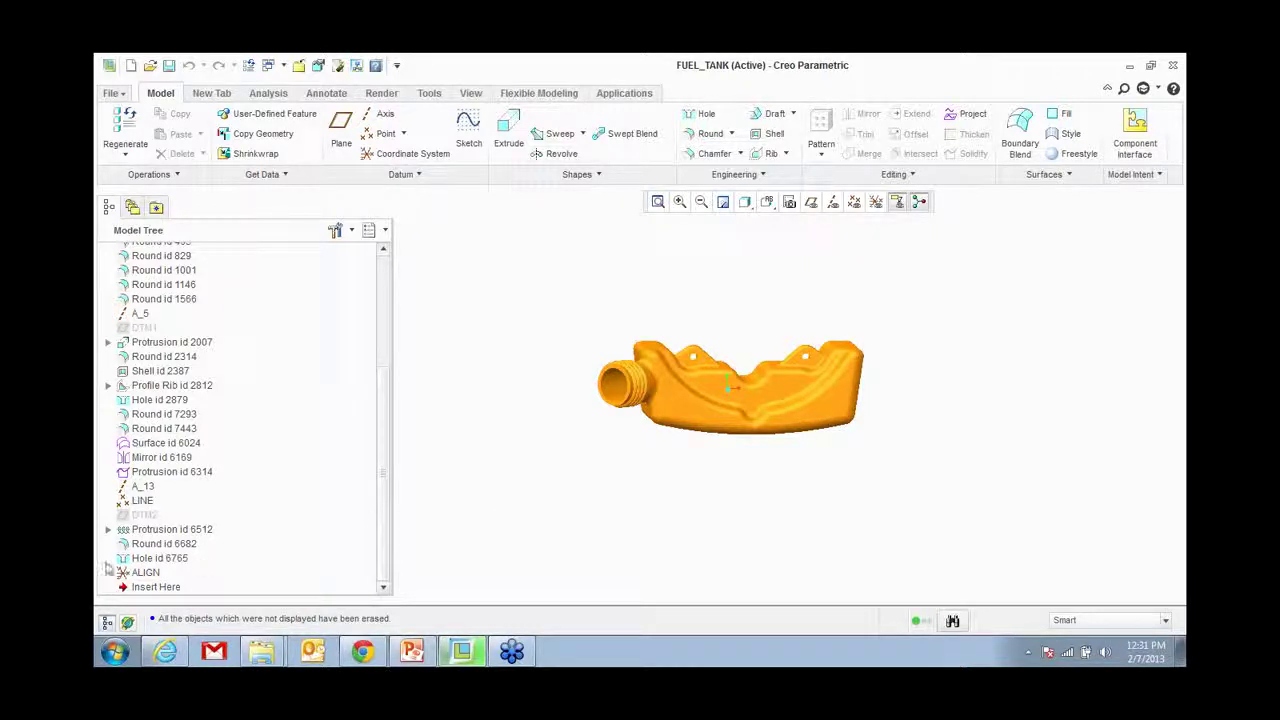
{"action": "left_click_drag", "start_coordinate": [157, 594], "coordinate": [187, 368]}
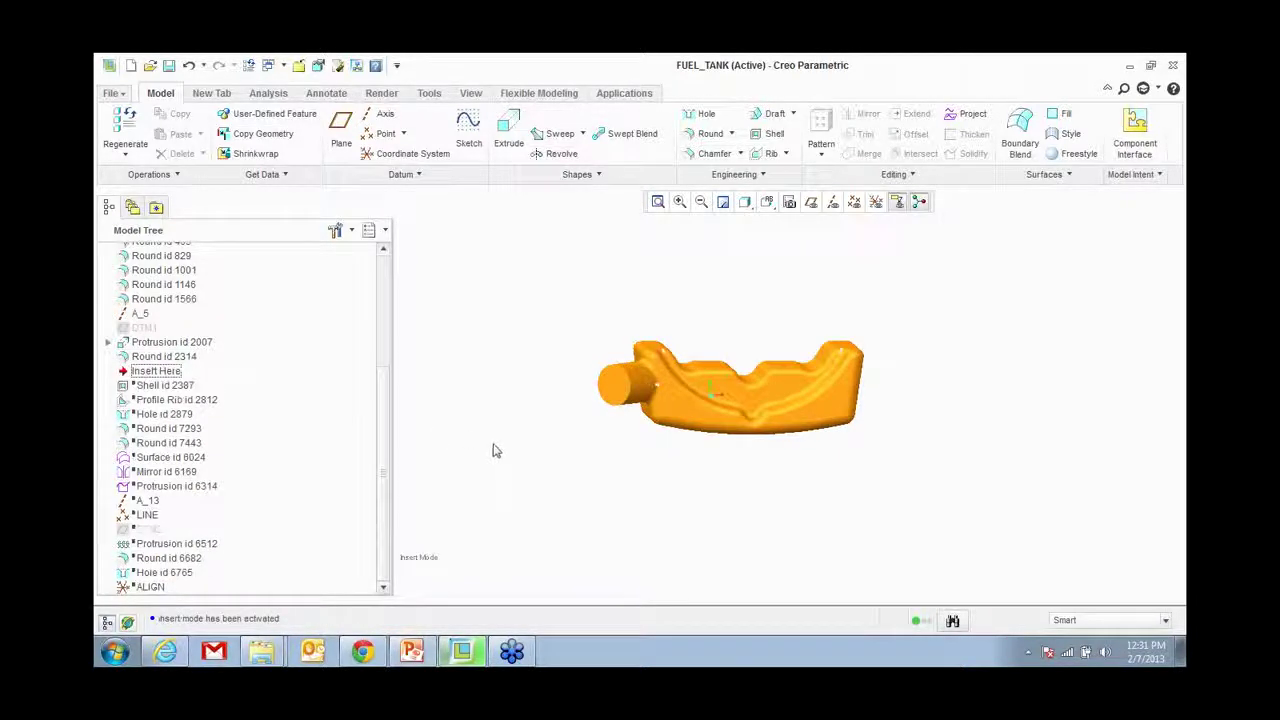
{"action": "mouse_move", "coordinate": [555, 437]}
{"action": "middle_mouse_down"}
{"action": "mouse_move", "coordinate": [557, 423]}
{"action": "mouse_move", "coordinate": [556, 434]}
{"action": "middle_mouse_up"}
Step: Turn on datum plane display and place a new datum plane offset about 24.1 below the TOP plane through the tank
{"action": "left_click", "coordinate": [811, 202]}
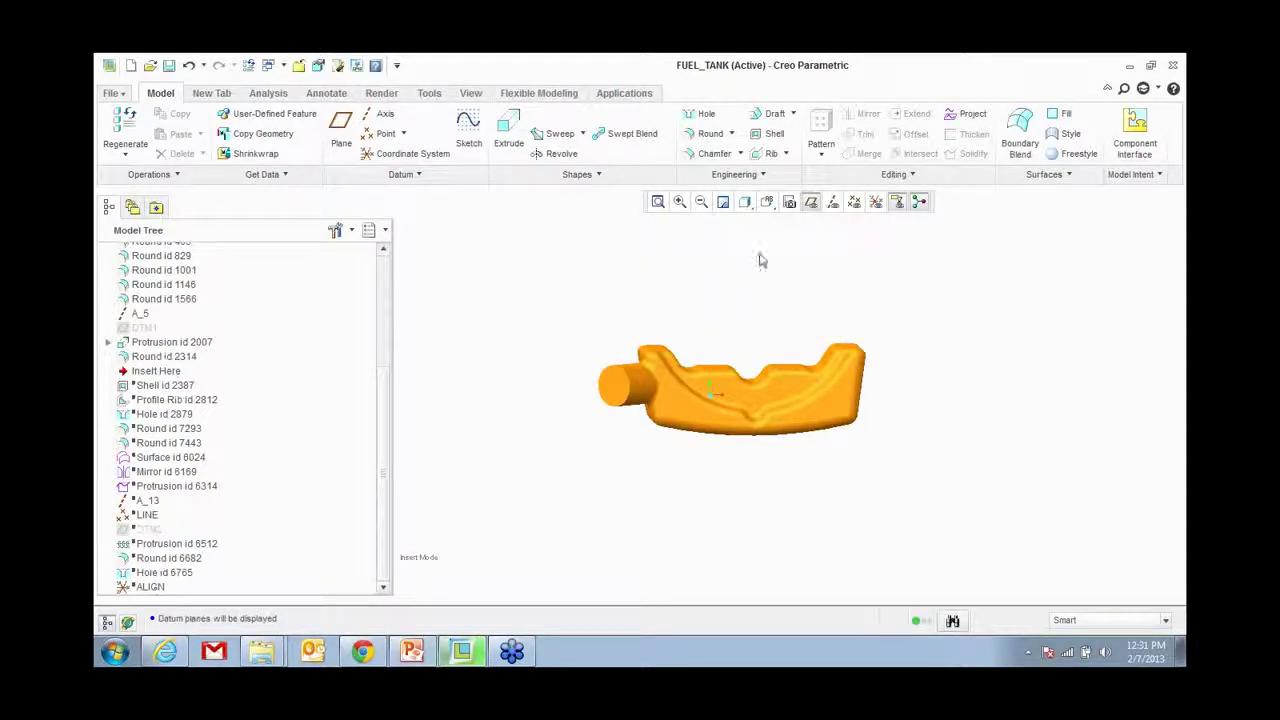
{"action": "scroll", "coordinate": [378, 288], "scroll_direction": "up", "scroll_amount": 5}
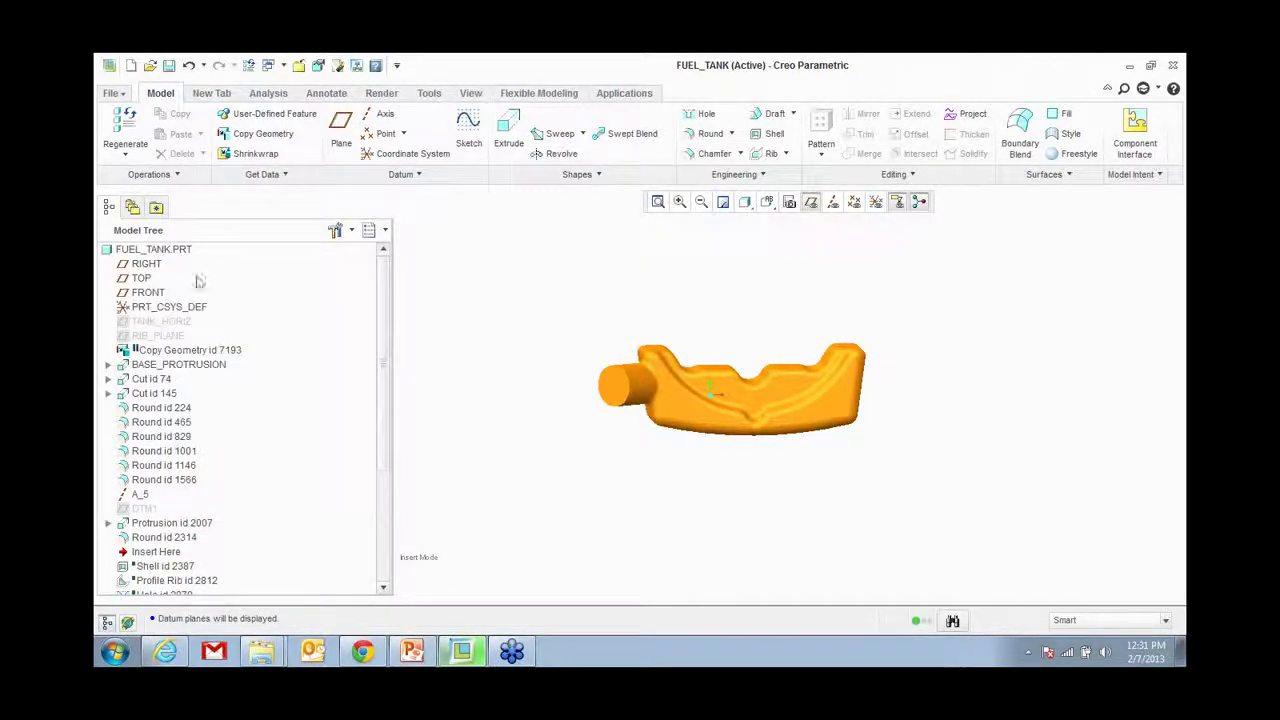
{"action": "left_click", "coordinate": [141, 279]}
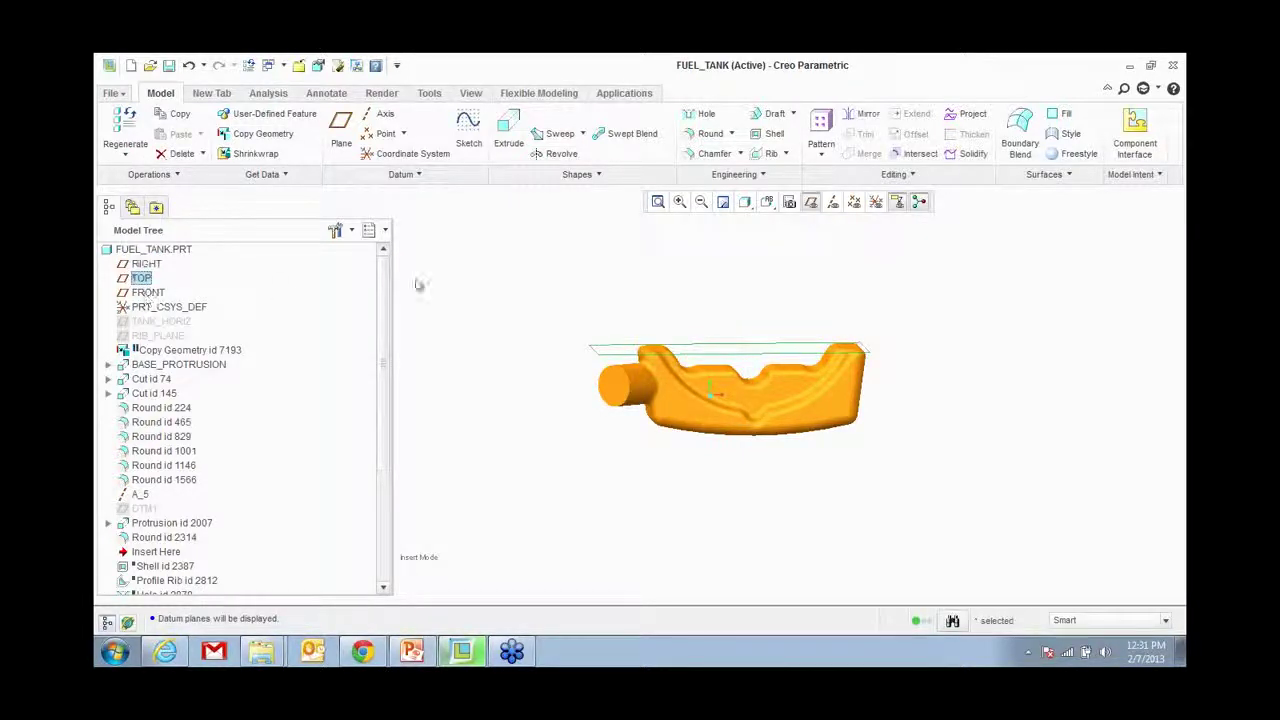
{"action": "left_click", "coordinate": [341, 126]}
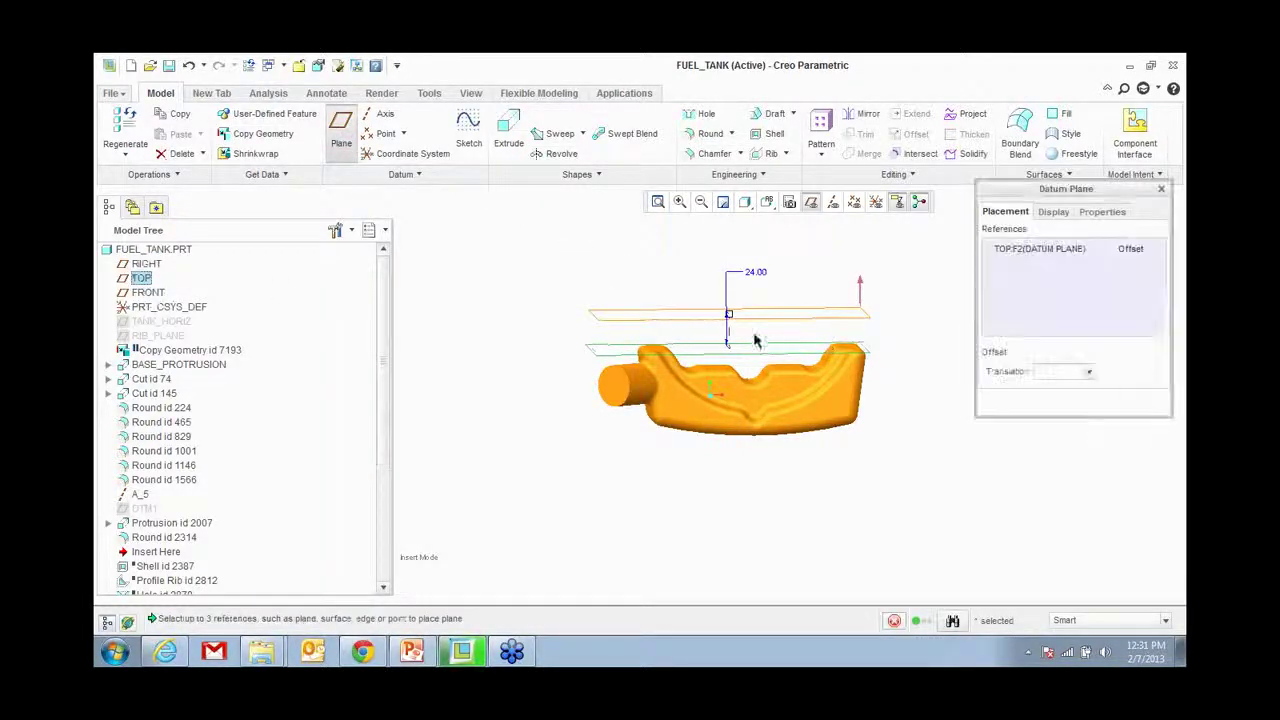
{"action": "left_click_drag", "start_coordinate": [728, 316], "coordinate": [727, 388]}
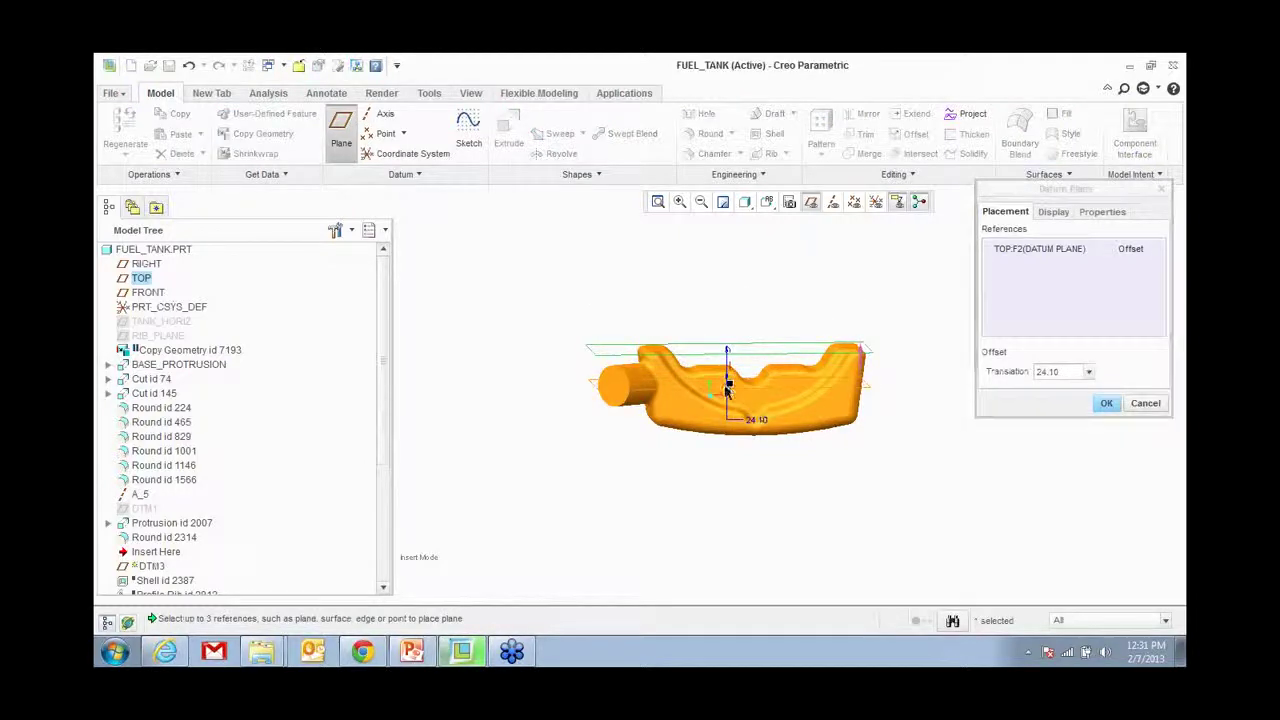
Step: Create the new datum plane as an offset from the TOP plane
{"action": "middle_click_drag", "start_coordinate": [677, 489], "coordinate": [686, 489]}
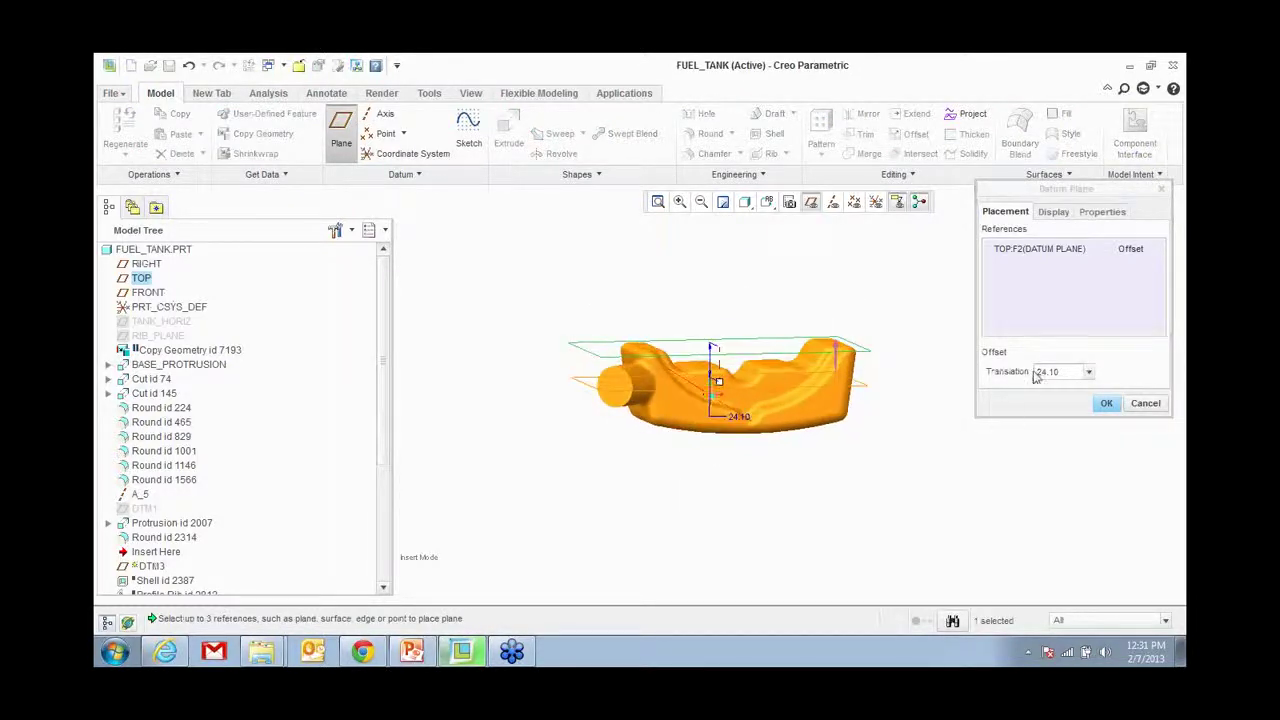
{"action": "left_click", "coordinate": [1107, 404]}
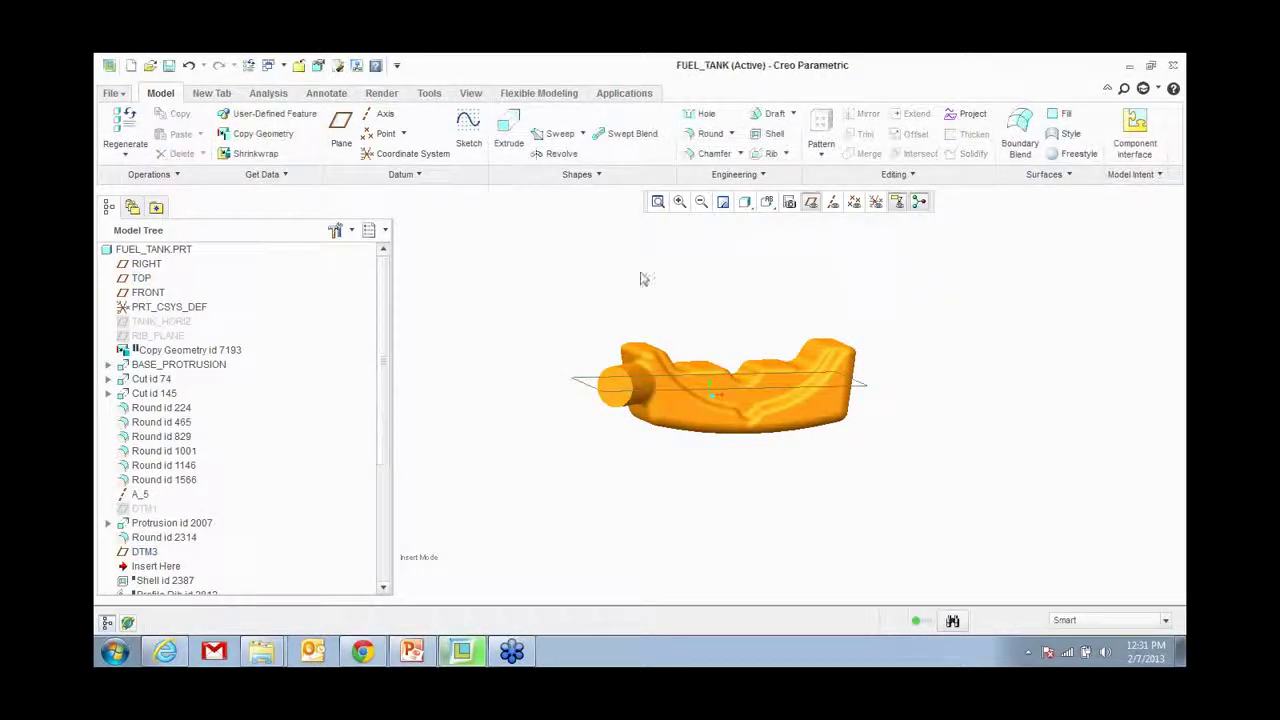
Step: Run a quick mass properties analysis of the solid tank and review the full report, then discard the analysis
{"action": "left_click", "coordinate": [268, 94]}
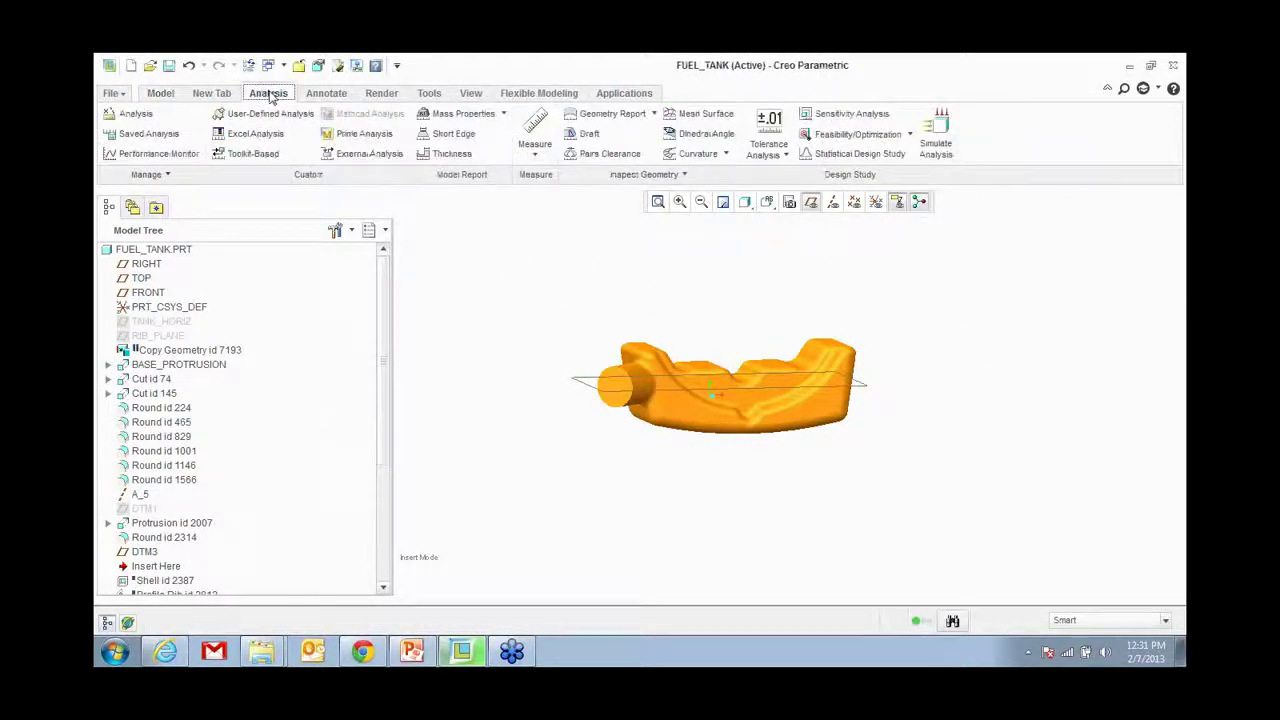
{"action": "left_click", "coordinate": [463, 114]}
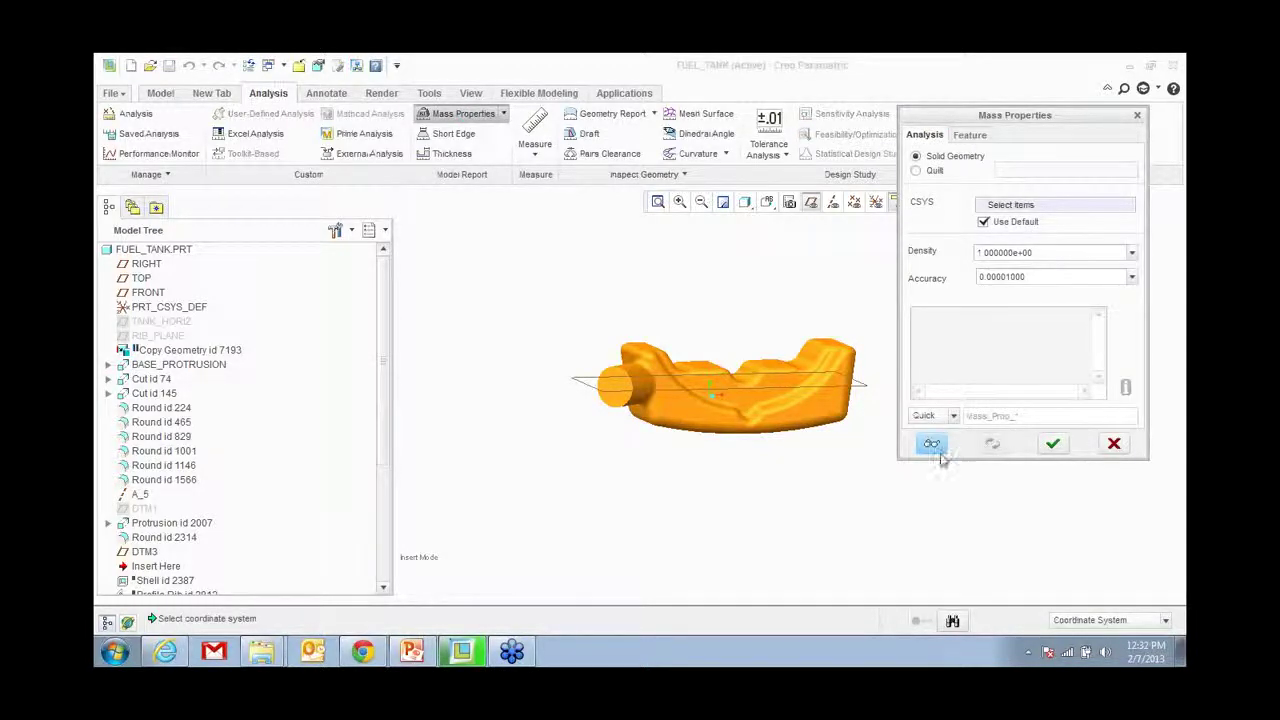
{"action": "middle_click_drag", "start_coordinate": [815, 487], "coordinate": [808, 472]}
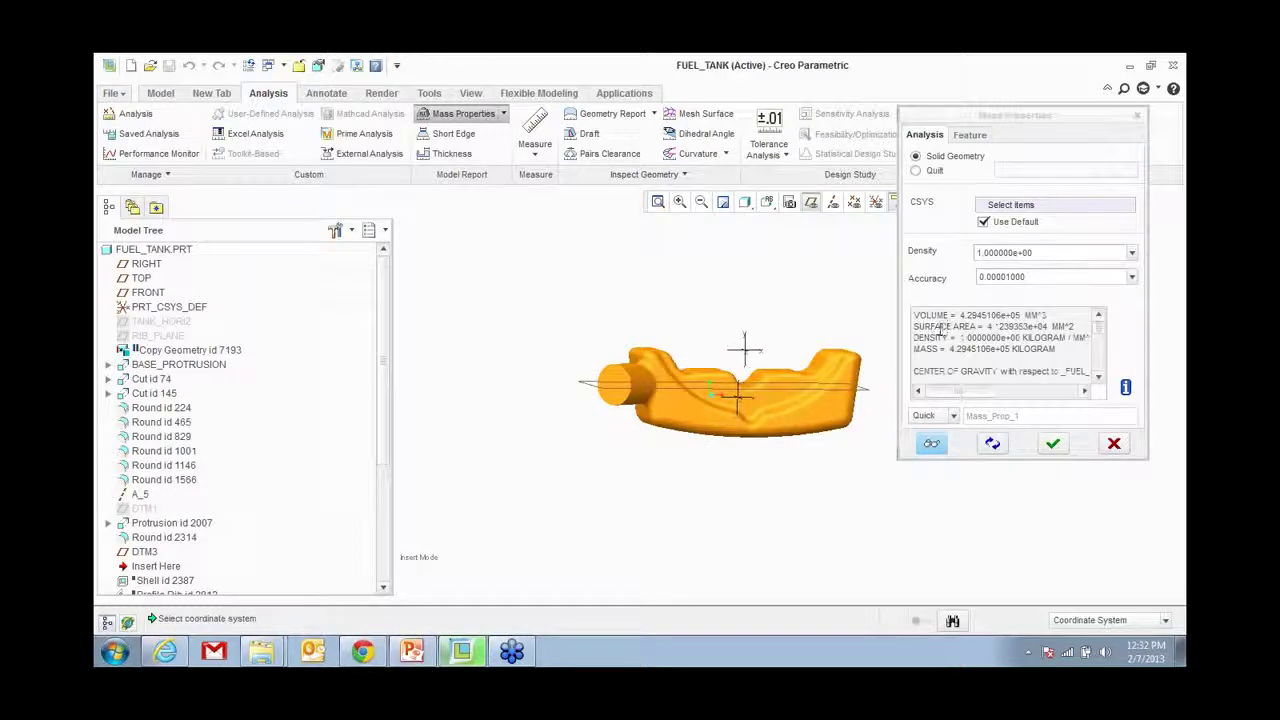
{"action": "left_click", "coordinate": [1125, 387]}
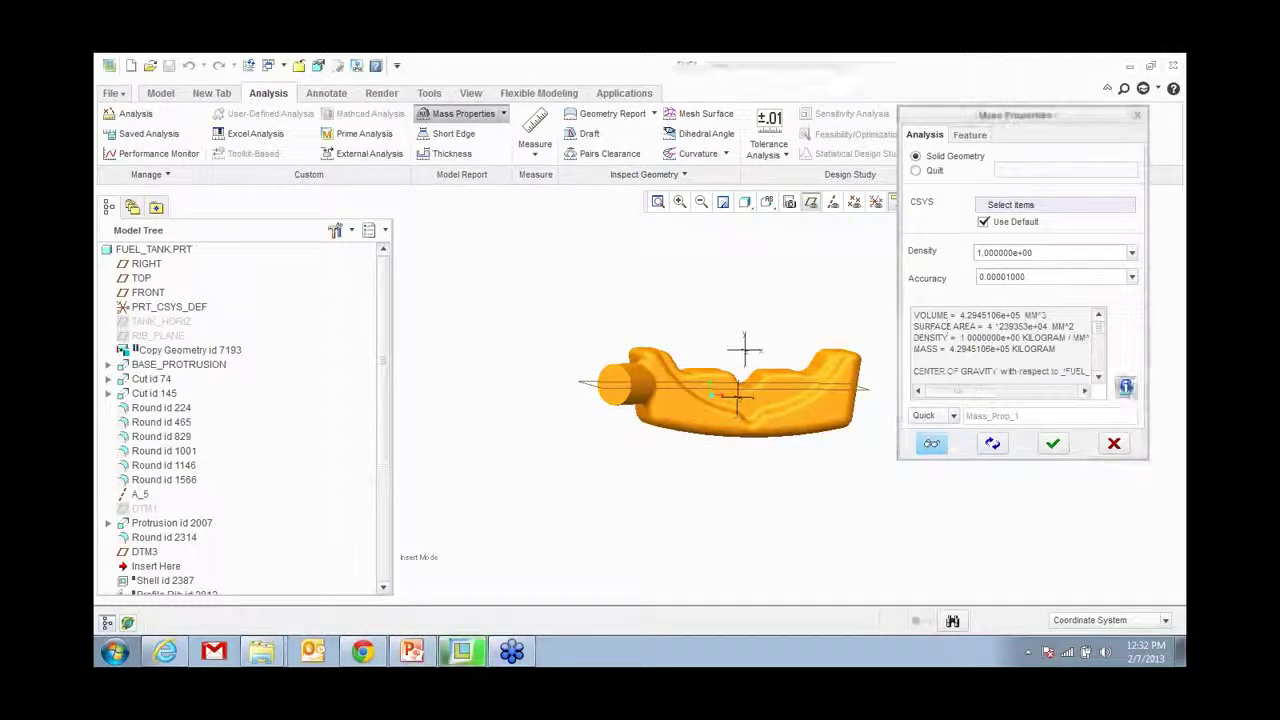
{"action": "left_click_drag", "start_coordinate": [412, 155], "coordinate": [452, 111]}
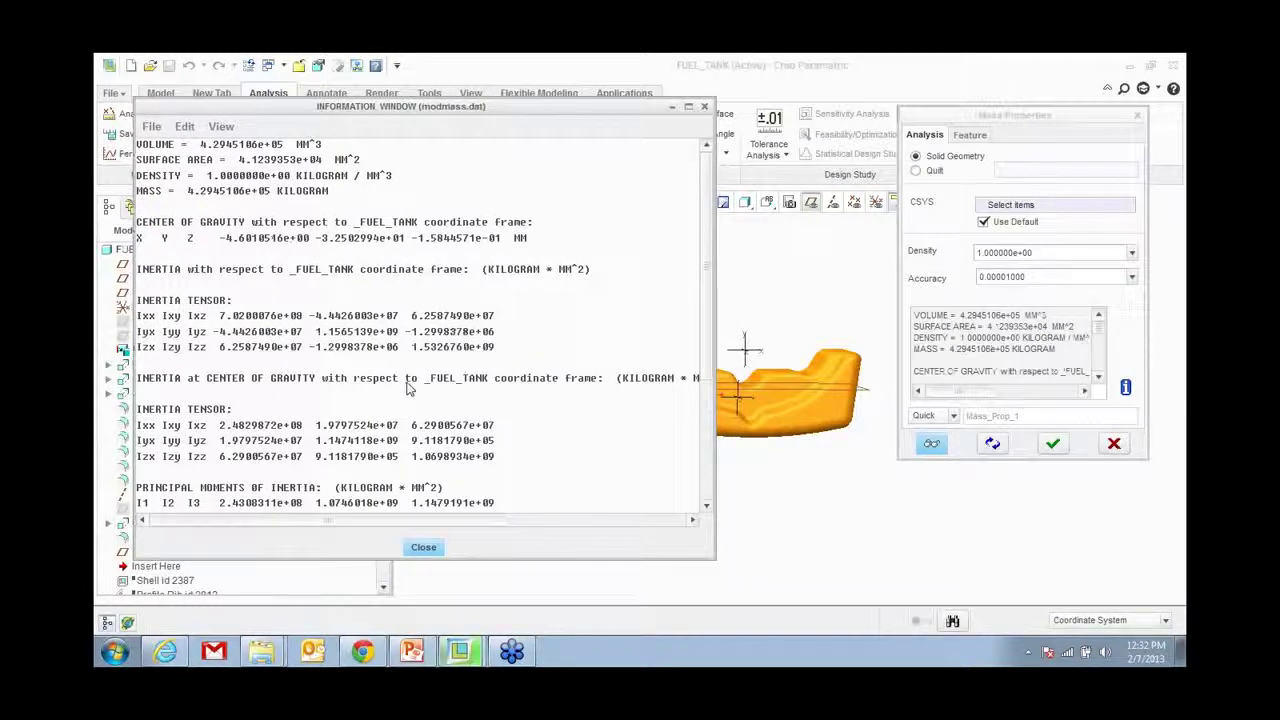
{"action": "left_click", "coordinate": [423, 548]}
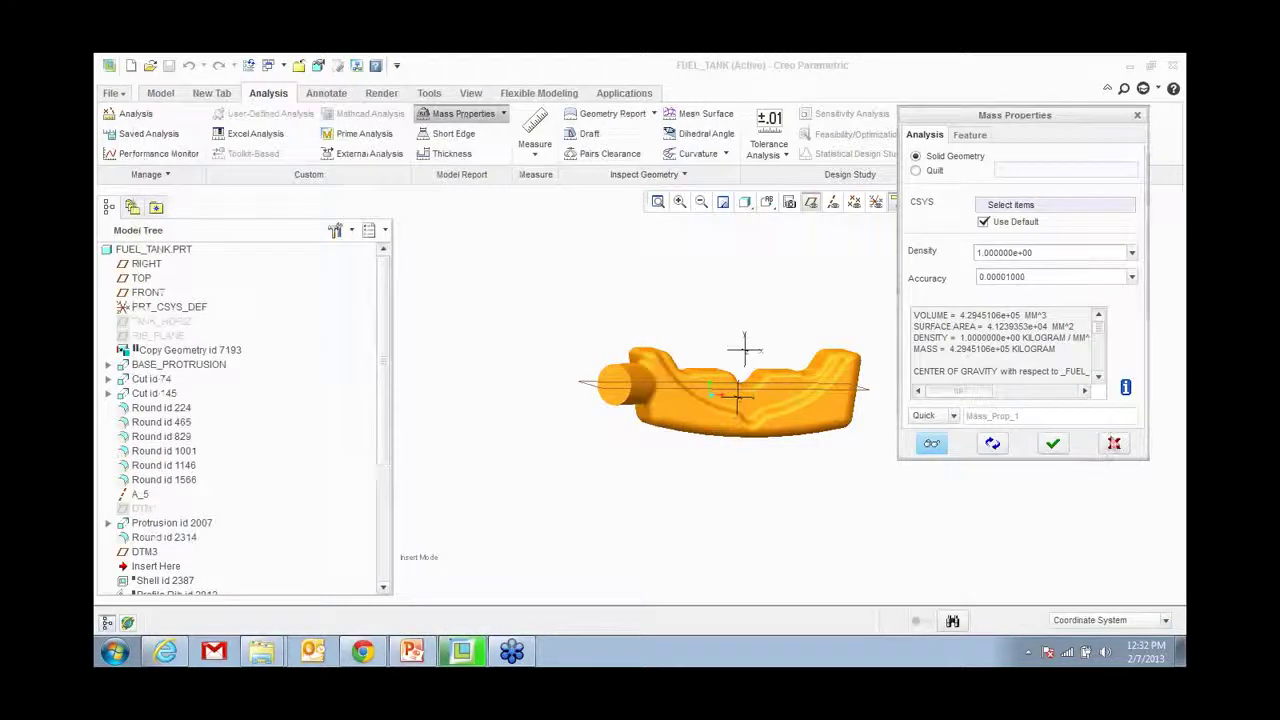
{"action": "left_click", "coordinate": [1113, 443]}
Step: Measure the solid tank's one-sided volume using datum plane DTM3, with the direction flipped to the side below the plane
{"action": "left_click", "coordinate": [535, 155]}
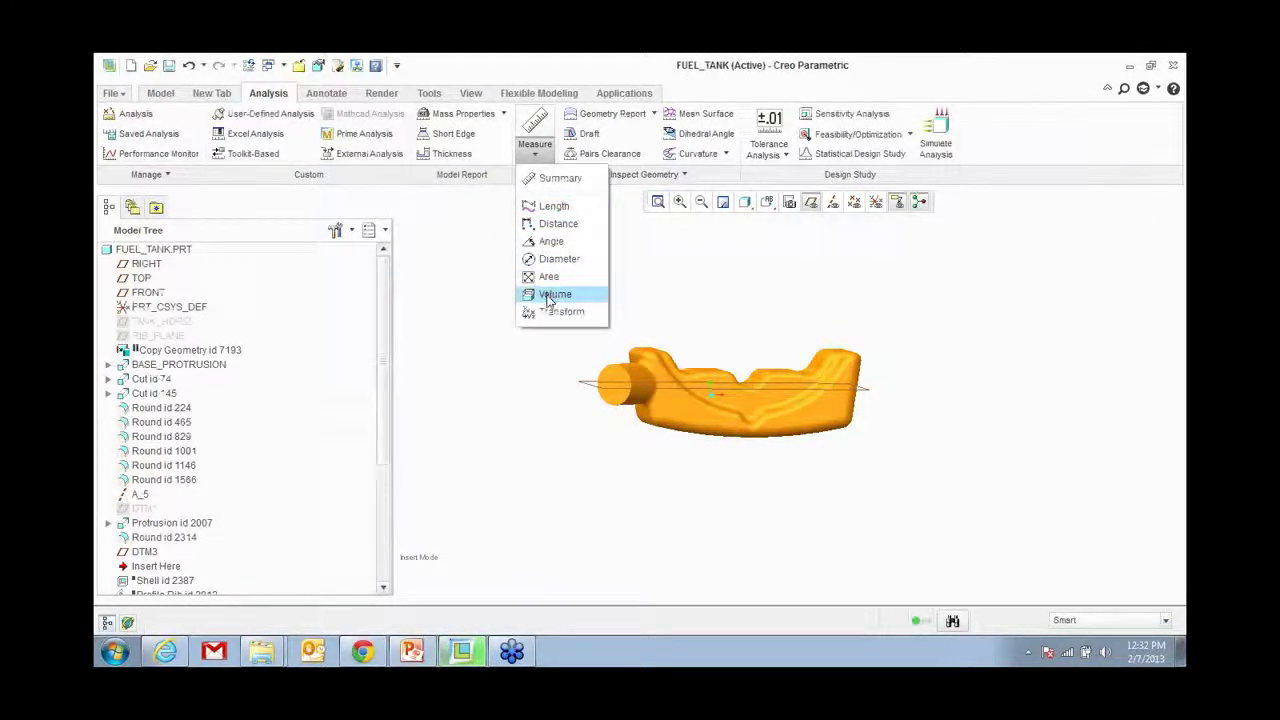
{"action": "left_click", "coordinate": [550, 296]}
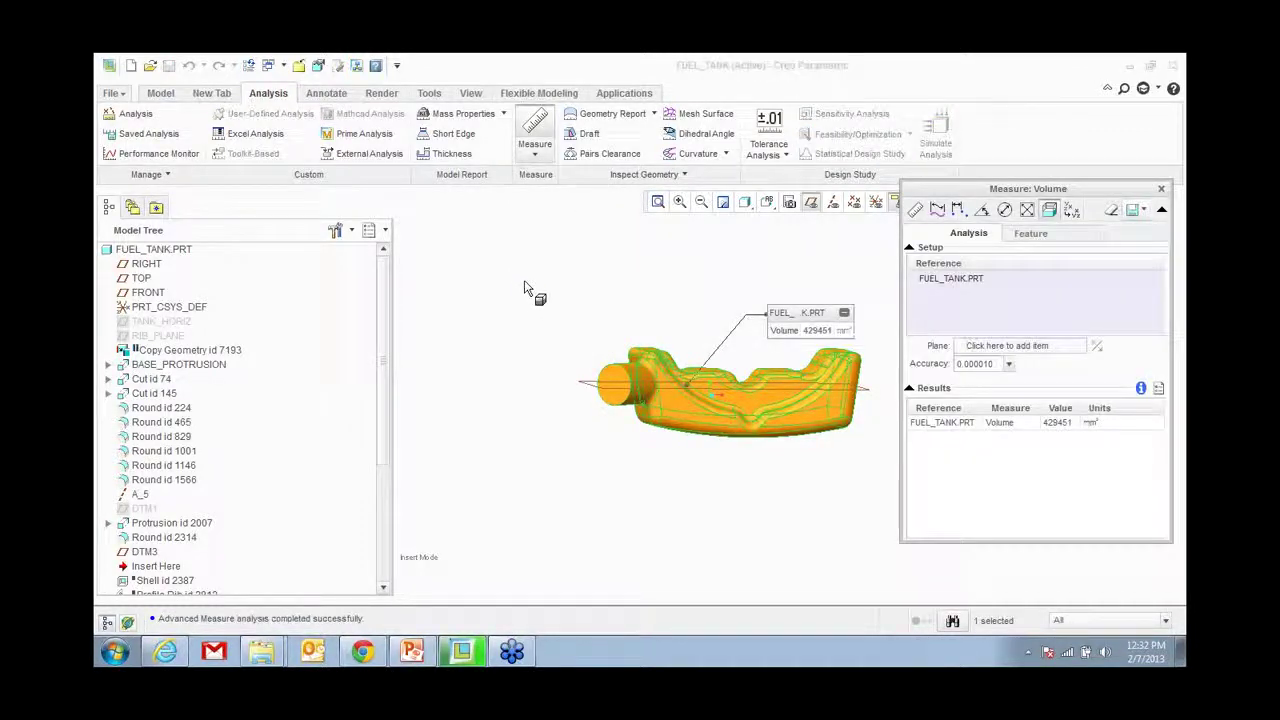
{"action": "middle_click_drag", "start_coordinate": [869, 463], "coordinate": [735, 475]}
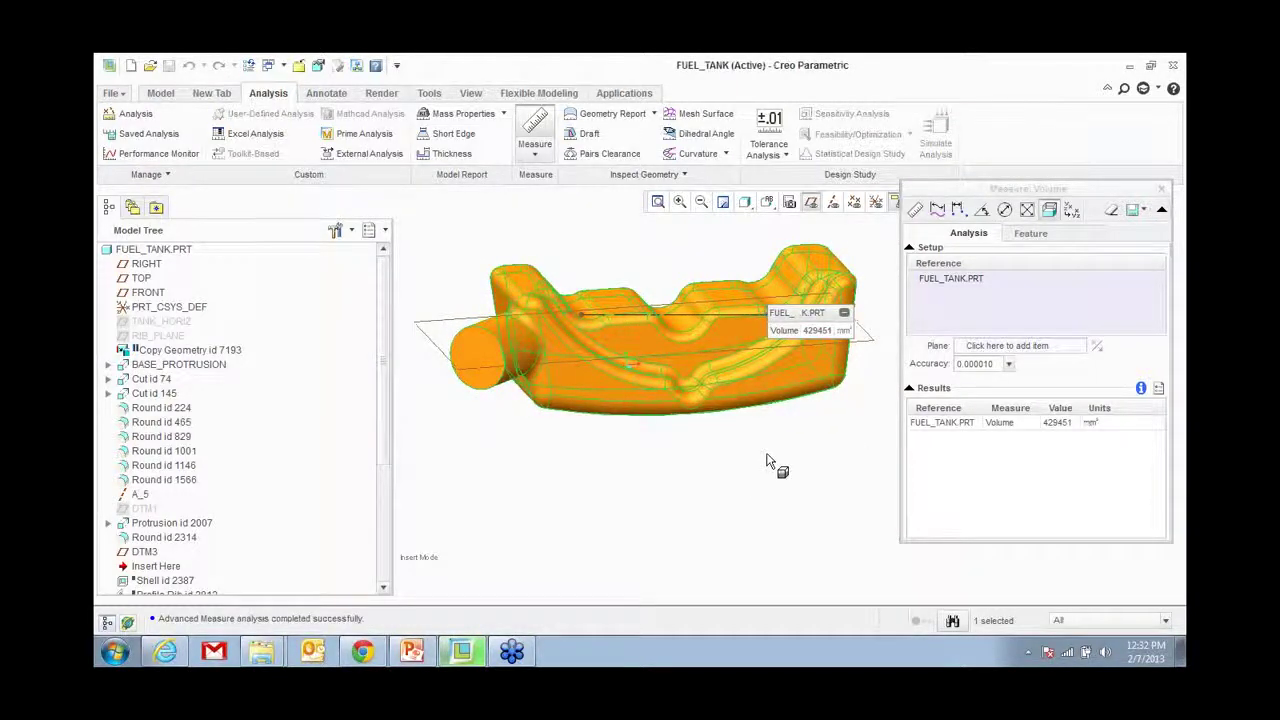
{"action": "left_click", "coordinate": [1000, 347]}
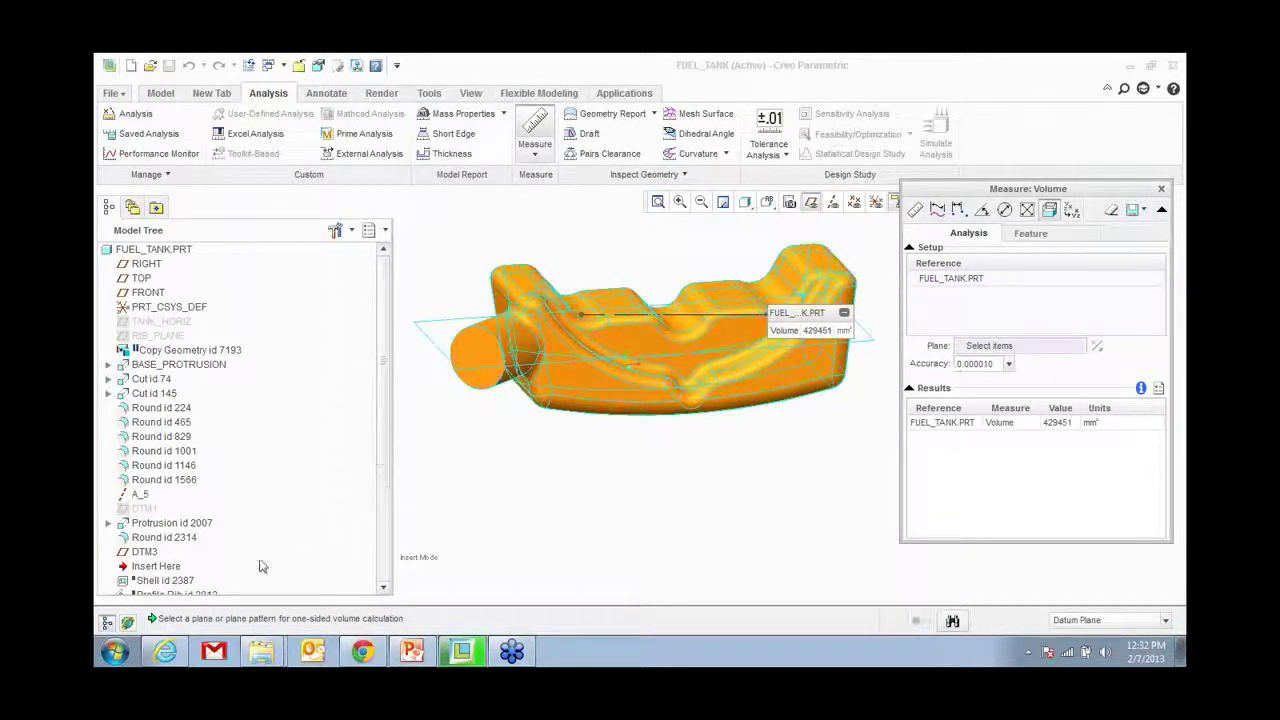
{"action": "left_click", "coordinate": [145, 552]}
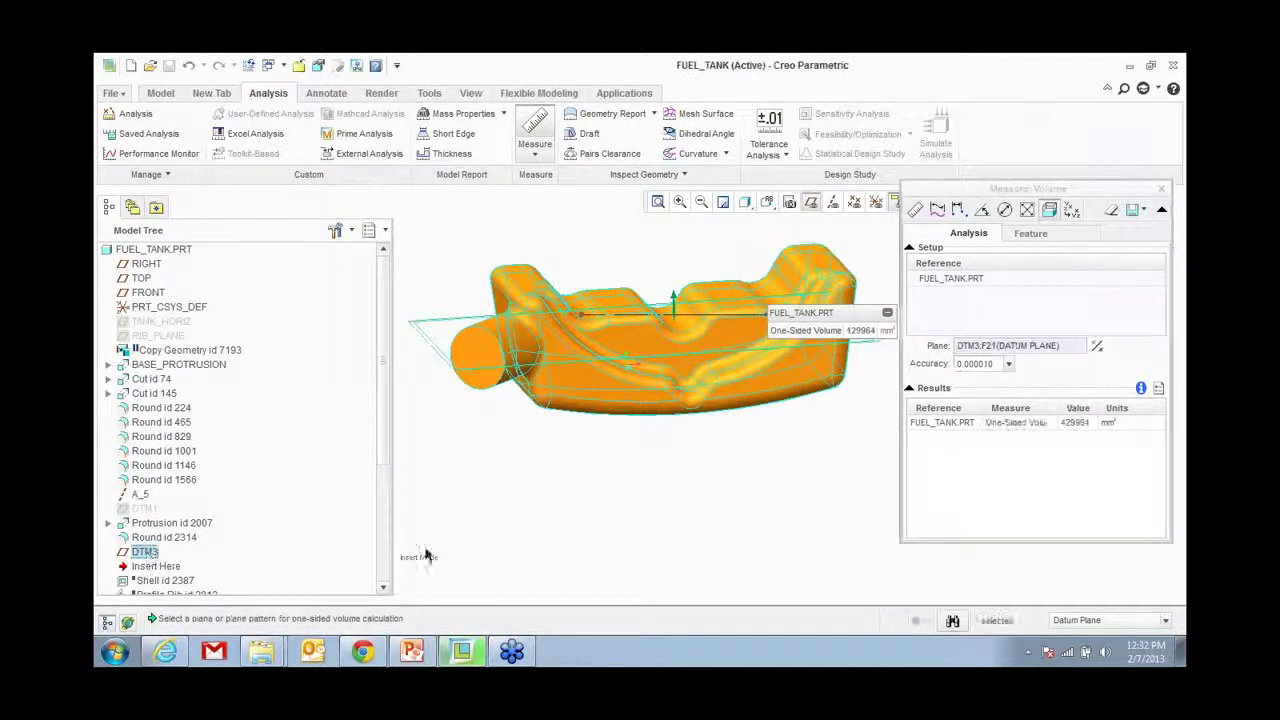
{"action": "mouse_move", "coordinate": [714, 500]}
{"action": "middle_mouse_down"}
{"action": "mouse_move", "coordinate": [705, 477]}
{"action": "mouse_move", "coordinate": [706, 489]}
{"action": "middle_mouse_up"}
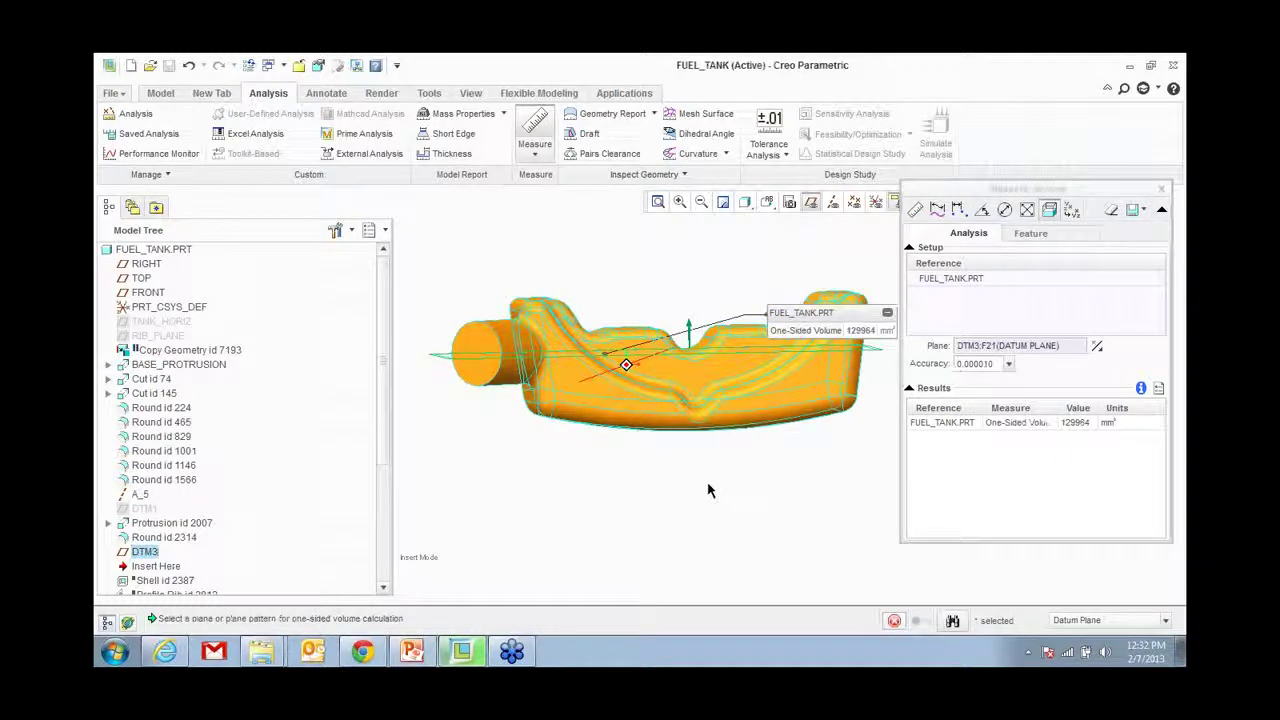
{"action": "left_click", "coordinate": [1096, 345]}
{"action": "middle_click_drag", "start_coordinate": [703, 537], "coordinate": [714, 543]}
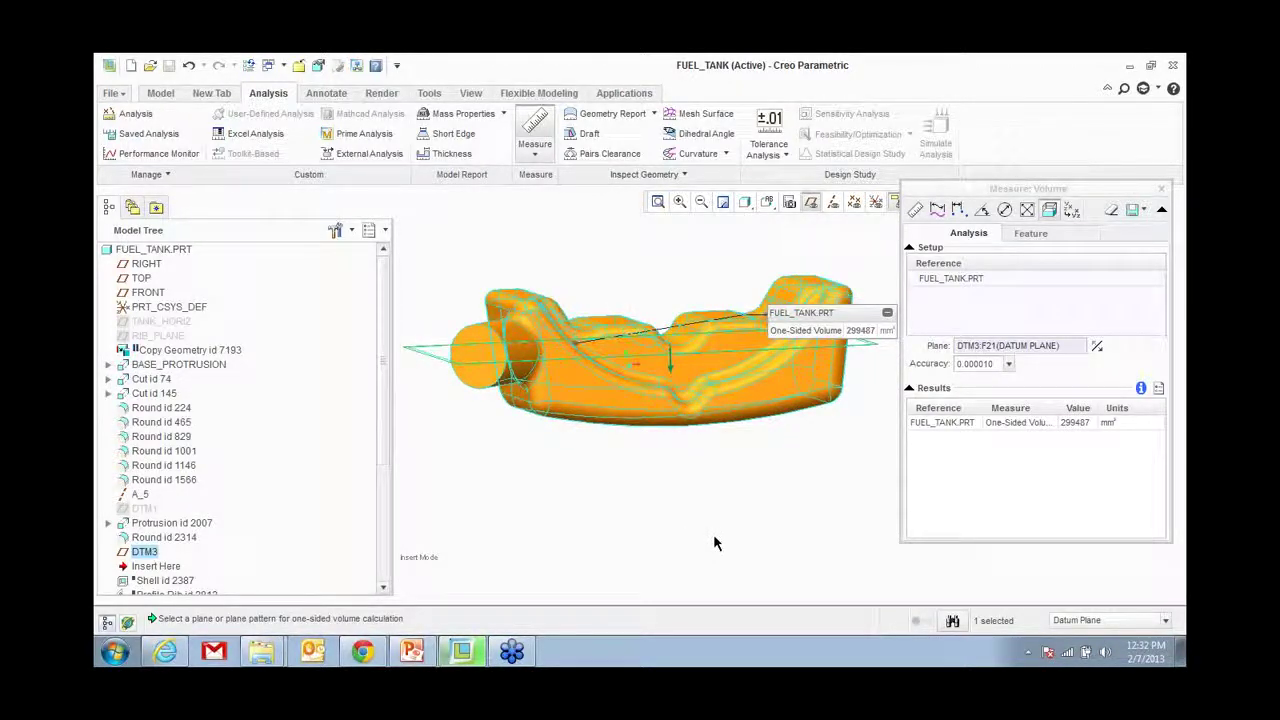
Step: Copy the ONE_SIDED_VOLUME parameter name and save the volume measurement as a feature named "solid"
{"action": "left_click", "coordinate": [1042, 235]}
{"action": "double_click", "coordinate": [971, 304]}
{"action": "key", "text": "ctrl+c"}
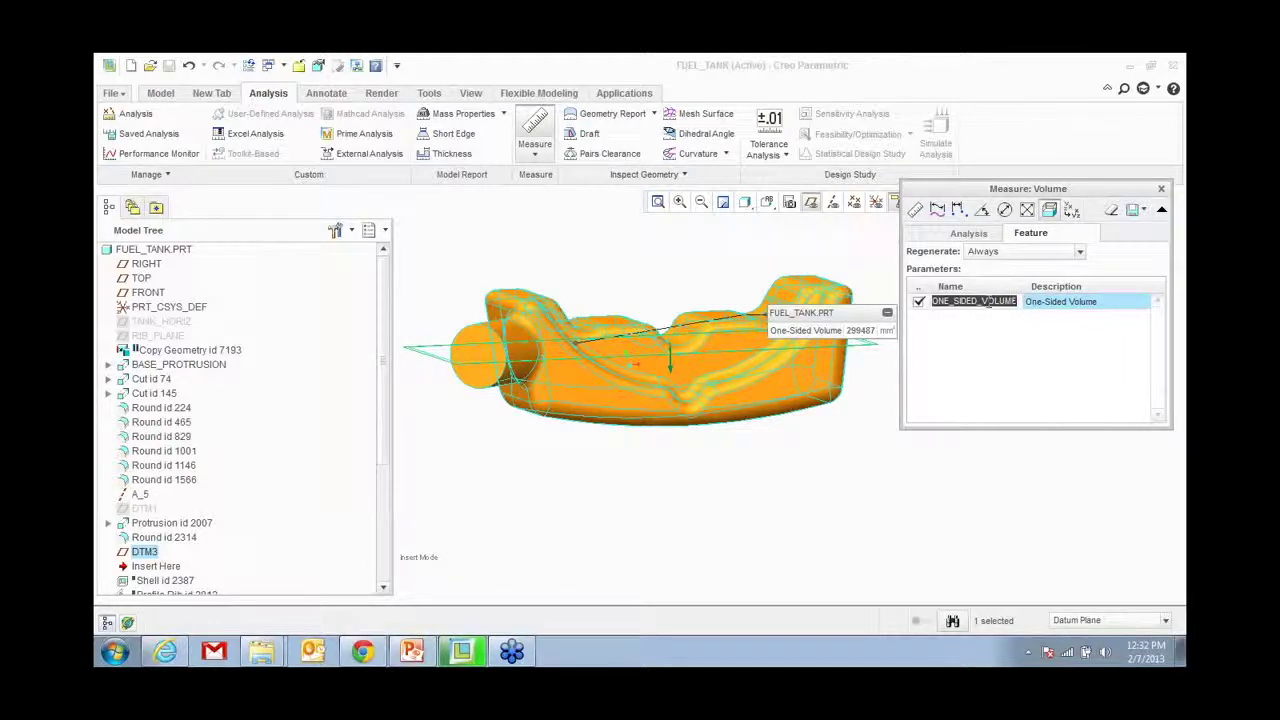
{"action": "left_click", "coordinate": [1142, 214]}
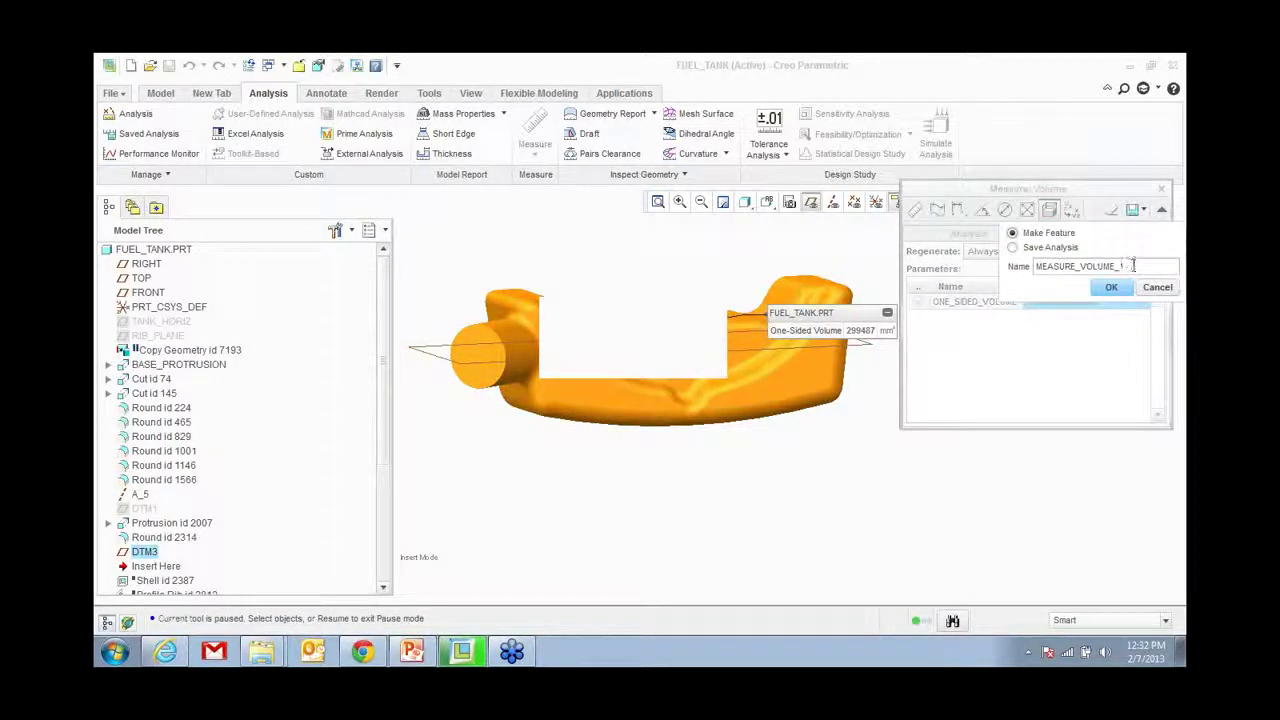
{"action": "type", "text": "solid"}
{"action": "left_click", "coordinate": [1110, 287]}
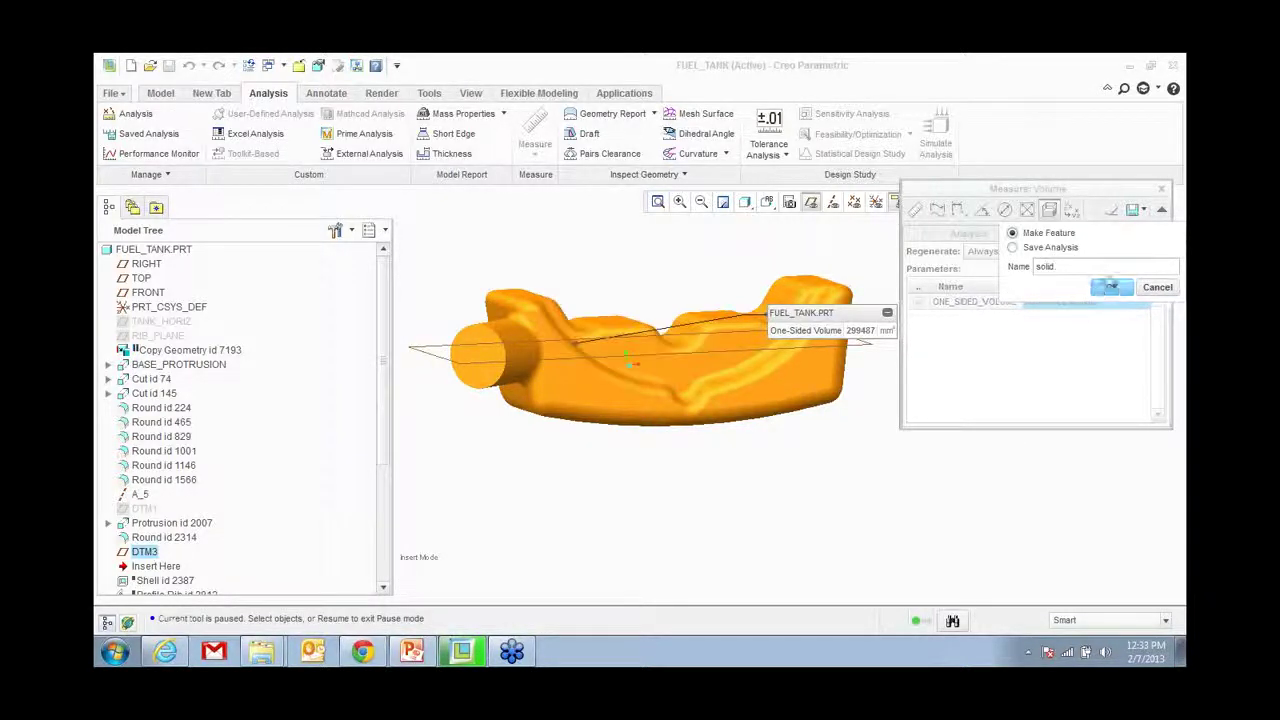
{"action": "left_click_drag", "start_coordinate": [1064, 188], "coordinate": [999, 176]}
{"action": "left_click", "coordinate": [1095, 176]}
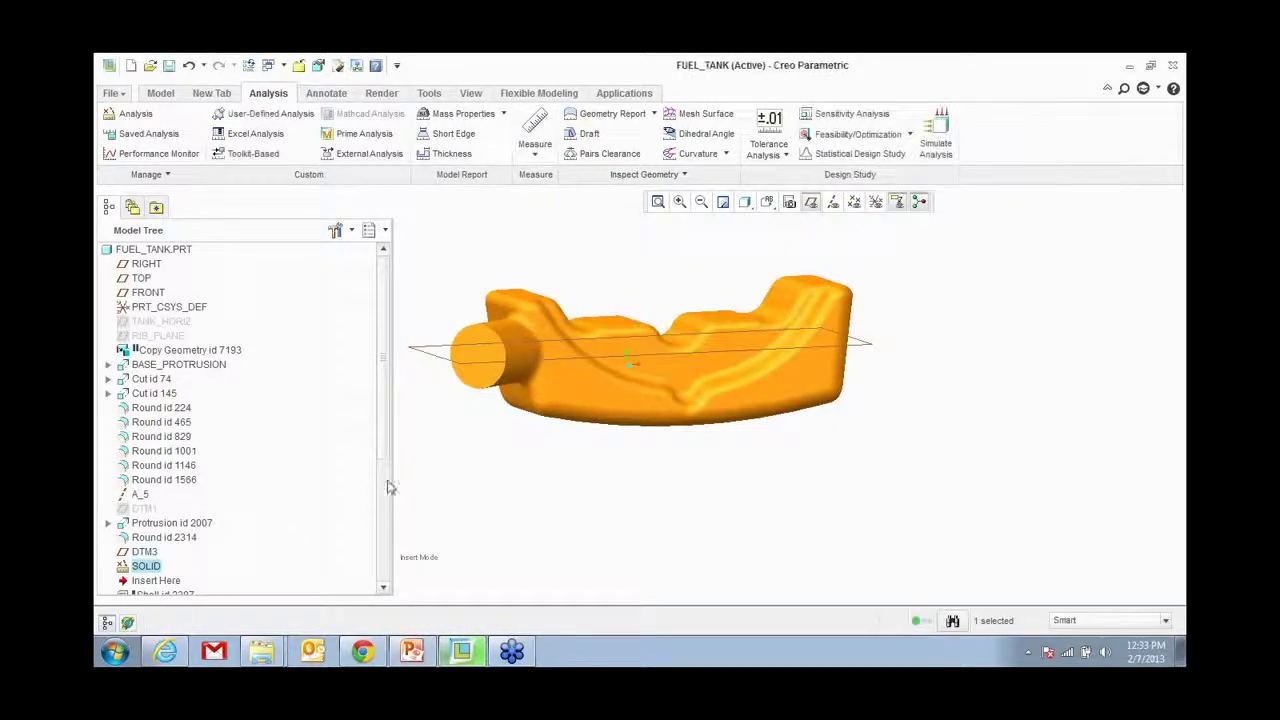
Step: Move the model tree's insertion point to just after Shell id 2387
{"action": "scroll", "coordinate": [389, 452], "scroll_direction": "down", "scroll_amount": 2}
{"action": "left_click", "coordinate": [145, 518]}
{"action": "left_click_drag", "start_coordinate": [145, 520], "coordinate": [148, 540]}
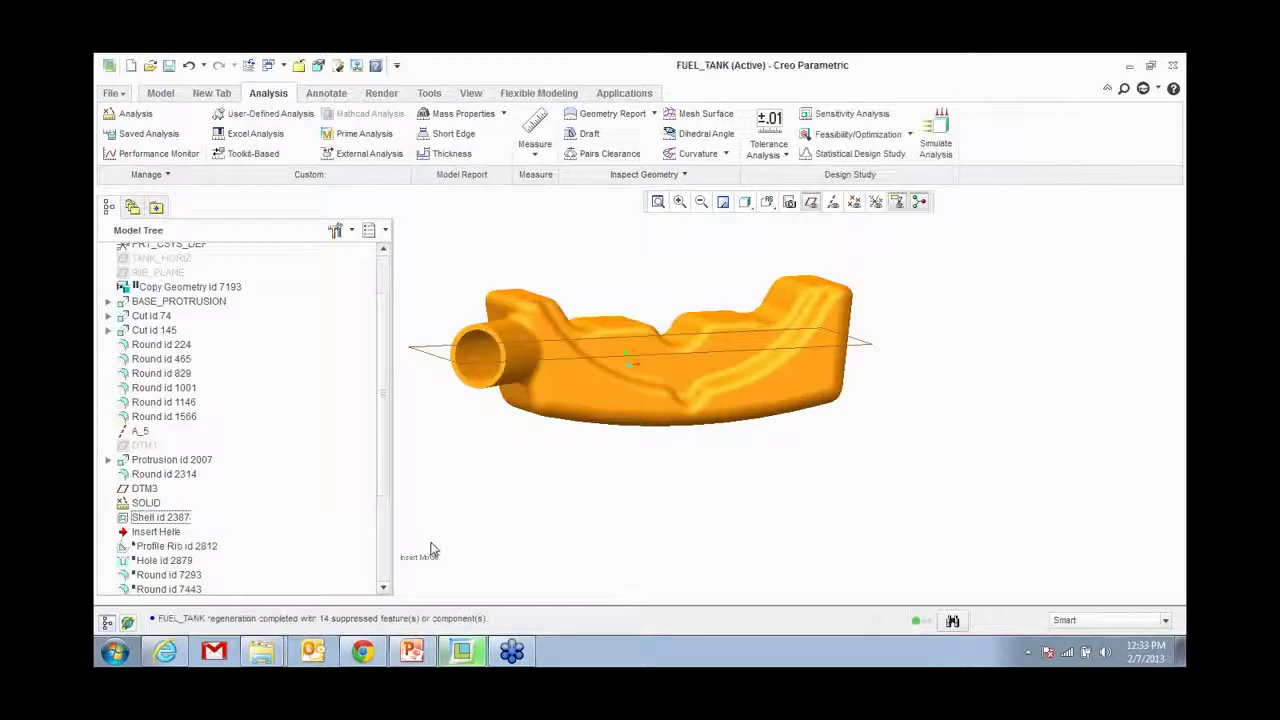
Step: Measure the shelled tank's one-sided volume on the side below datum plane DTM3
{"action": "left_click", "coordinate": [535, 150]}
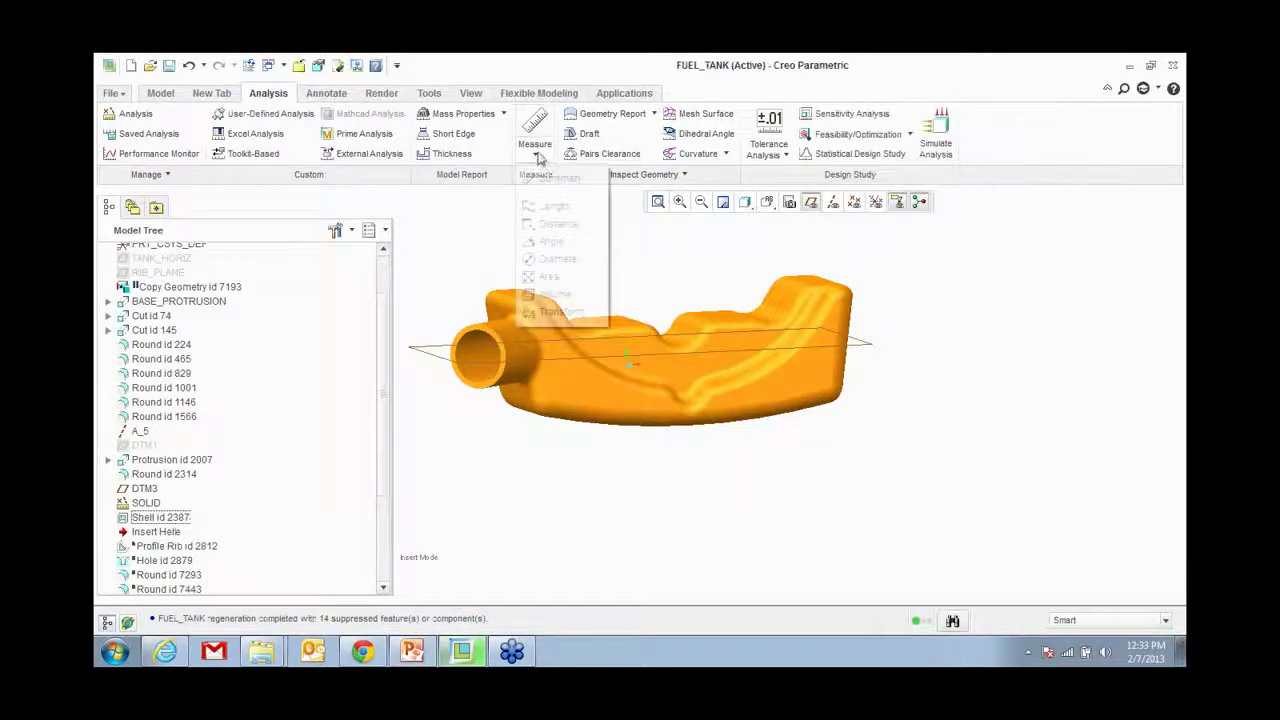
{"action": "left_click", "coordinate": [556, 294]}
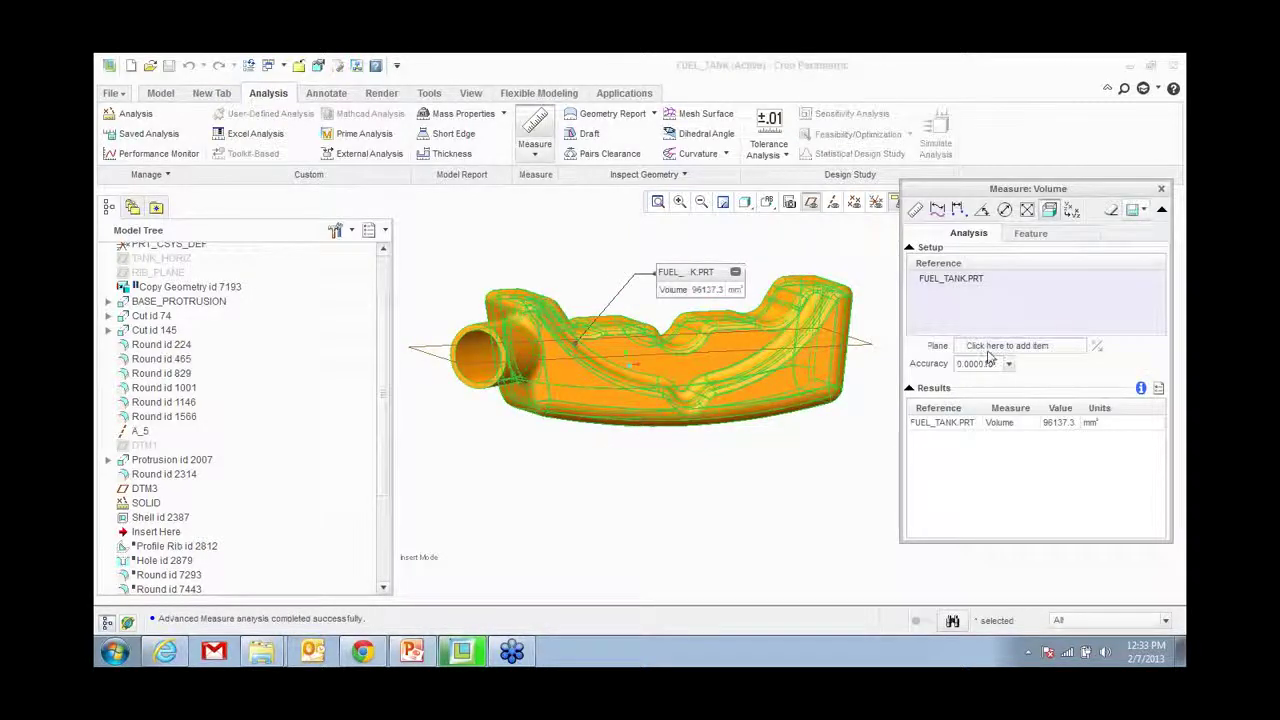
{"action": "left_click", "coordinate": [872, 345]}
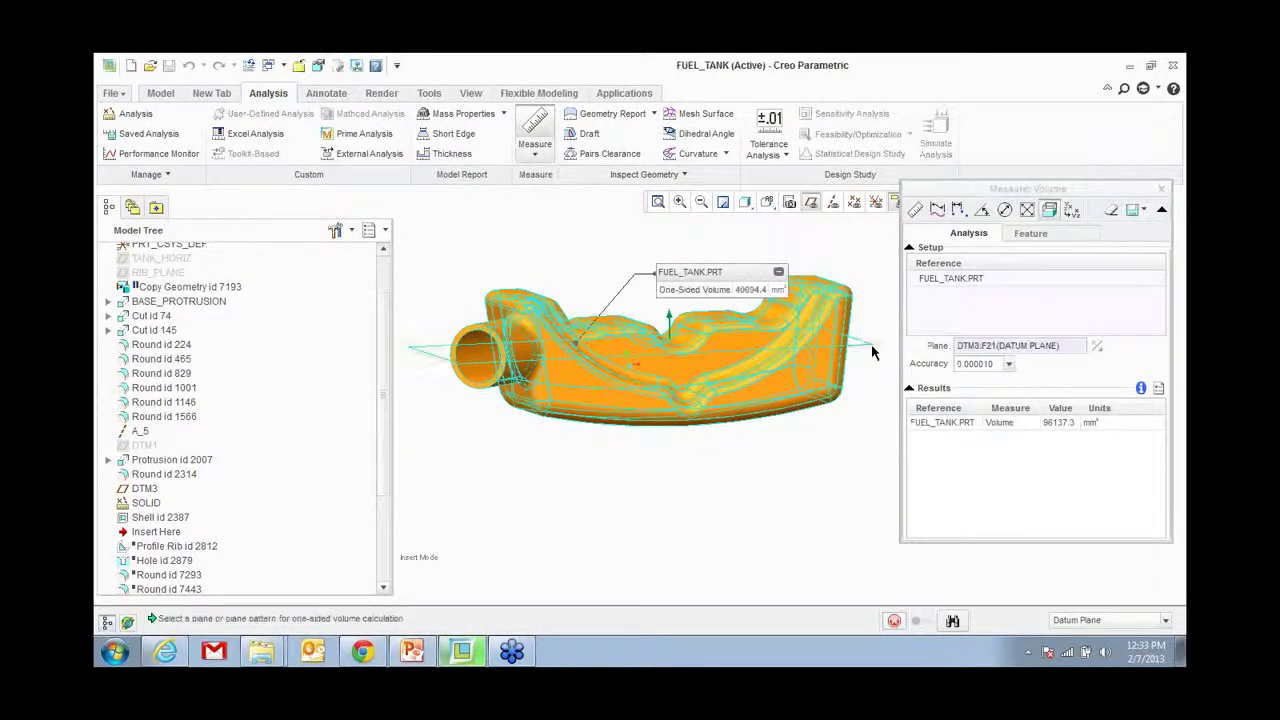
{"action": "left_click", "coordinate": [1097, 346]}
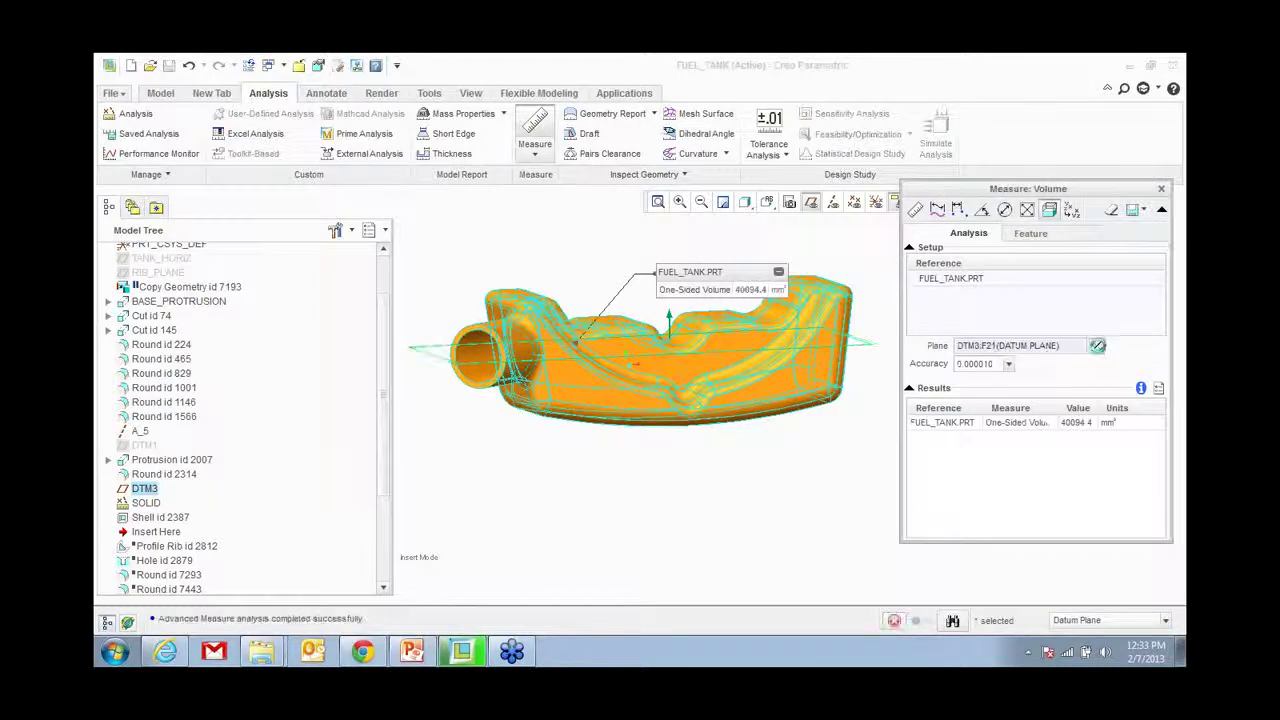
{"action": "mouse_move", "coordinate": [831, 478]}
{"action": "middle_mouse_down"}
{"action": "mouse_move", "coordinate": [814, 463]}
{"action": "mouse_move", "coordinate": [831, 469]}
{"action": "middle_mouse_up"}
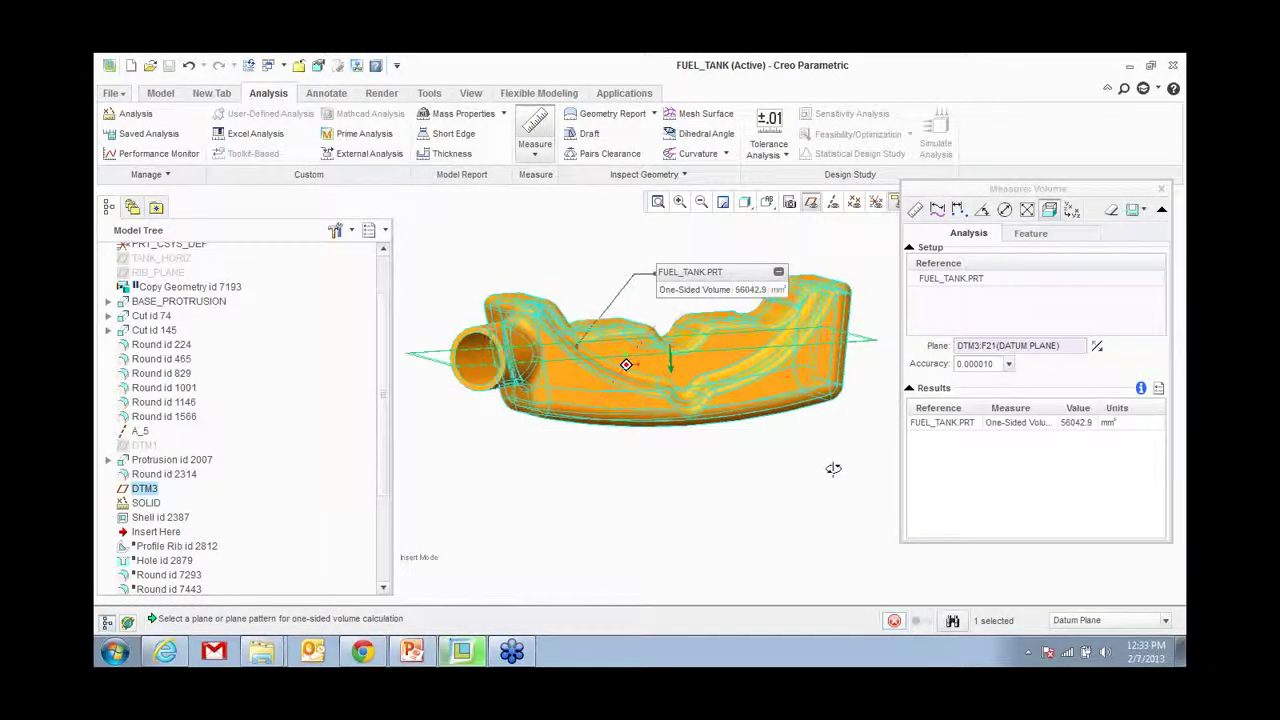
Step: Save the shelled tank's volume measurement as a feature named "shell"
{"action": "left_click", "coordinate": [1031, 233]}
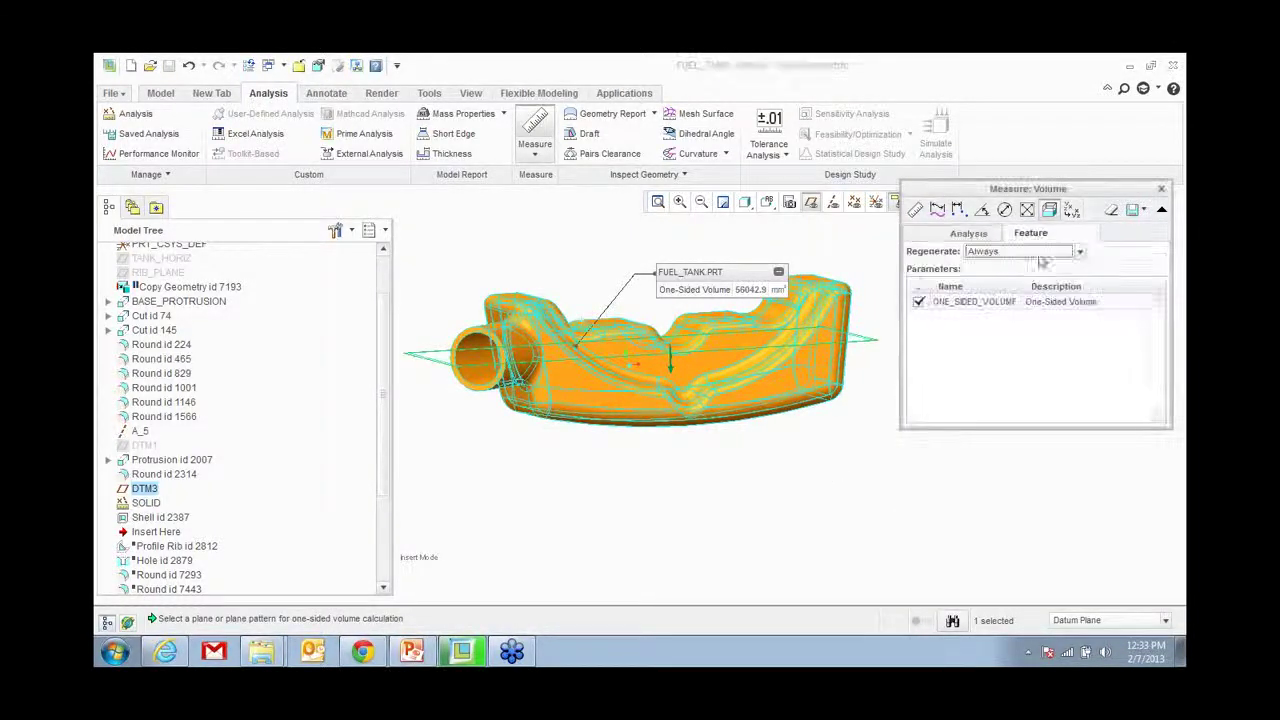
{"action": "left_click", "coordinate": [1143, 209]}
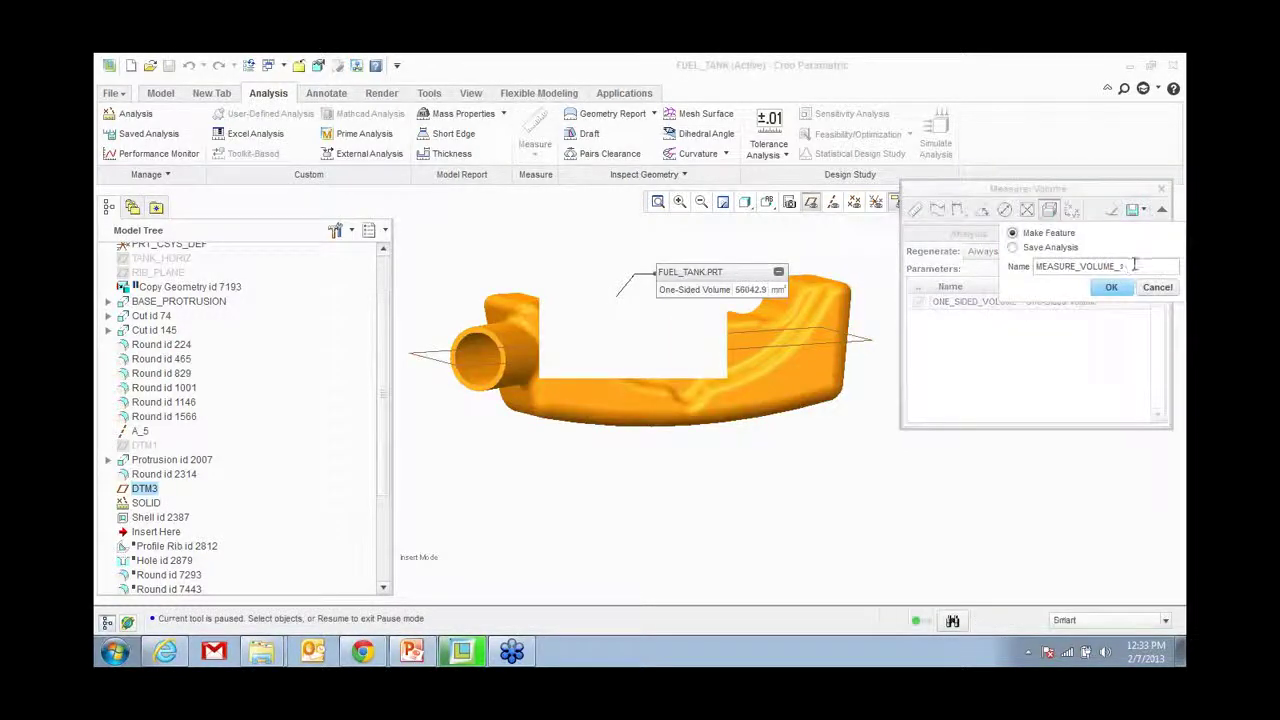
{"action": "left_click_drag", "start_coordinate": [1128, 266], "coordinate": [1010, 266]}
{"action": "type", "text": "shell"}
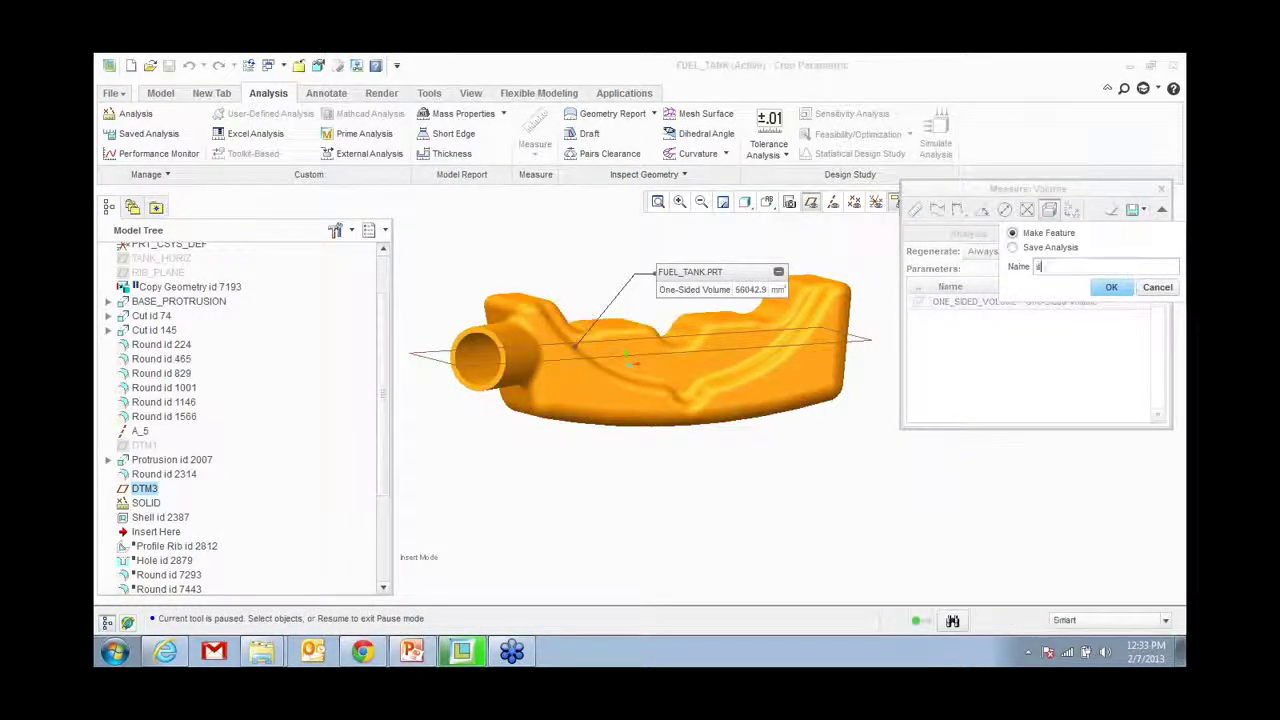
{"action": "left_click", "coordinate": [1113, 289]}
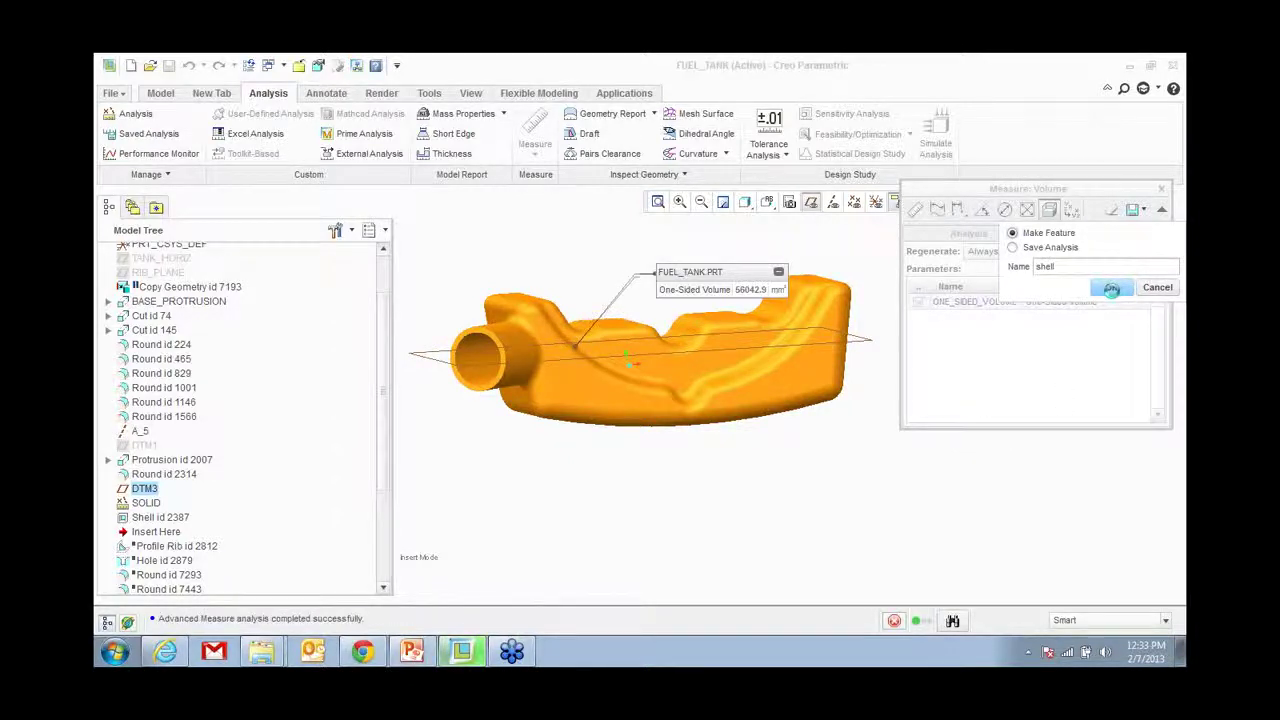
{"action": "left_click", "coordinate": [1107, 192]}
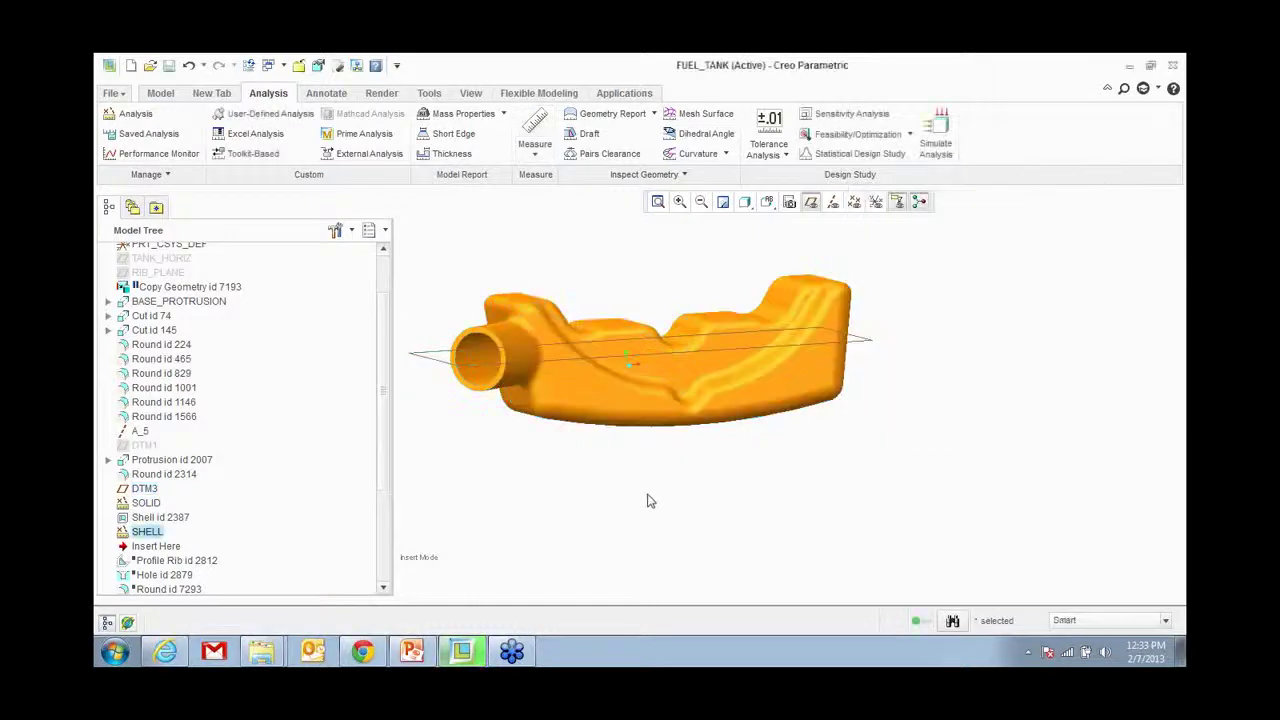
Step: Add a model tree column of type Feat Params for the parameter ONE_SIDED_VOLUME
{"action": "left_click", "coordinate": [345, 231]}
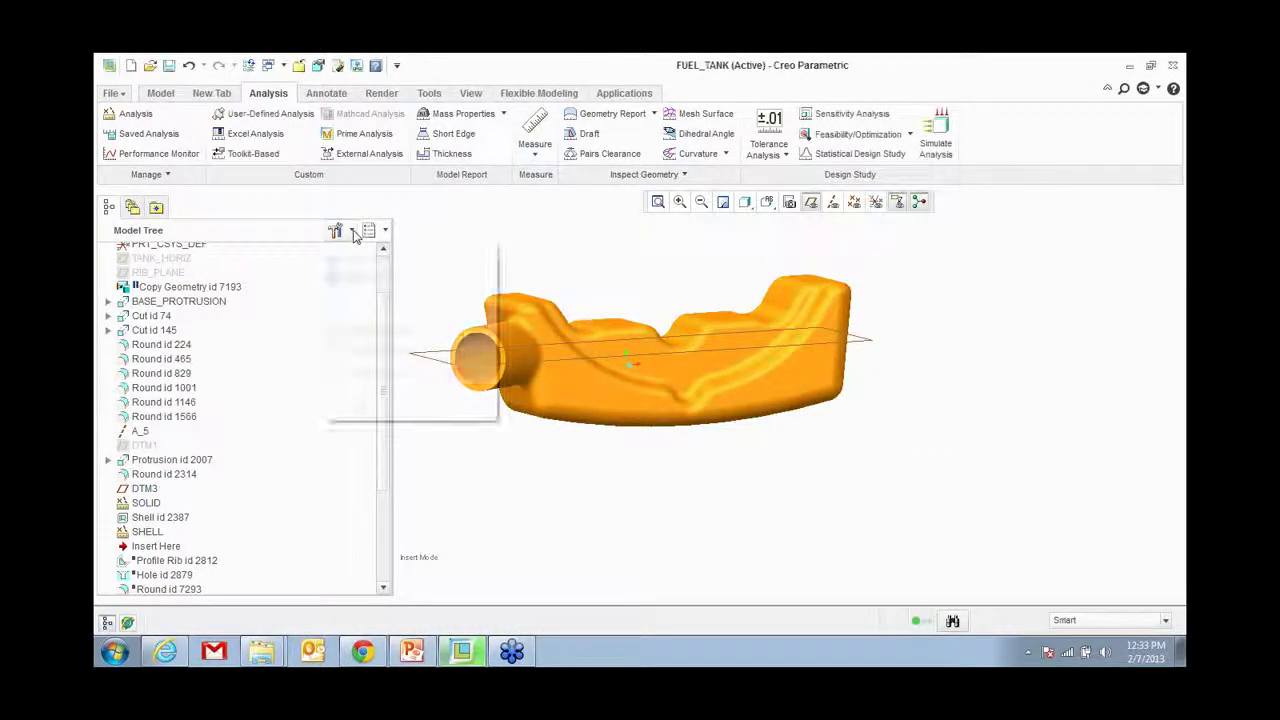
{"action": "left_click", "coordinate": [366, 280]}
{"action": "left_click", "coordinate": [555, 248]}
{"action": "left_click", "coordinate": [540, 303]}
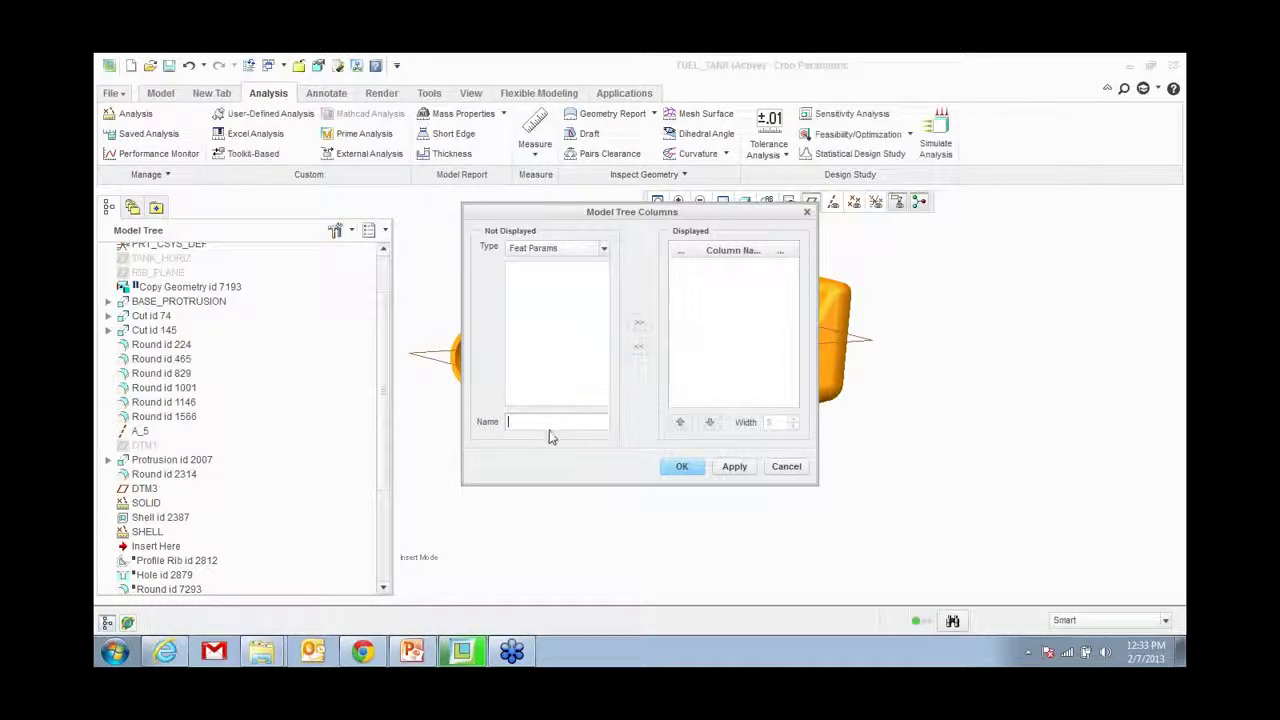
{"action": "key", "text": "ctrl+v"}
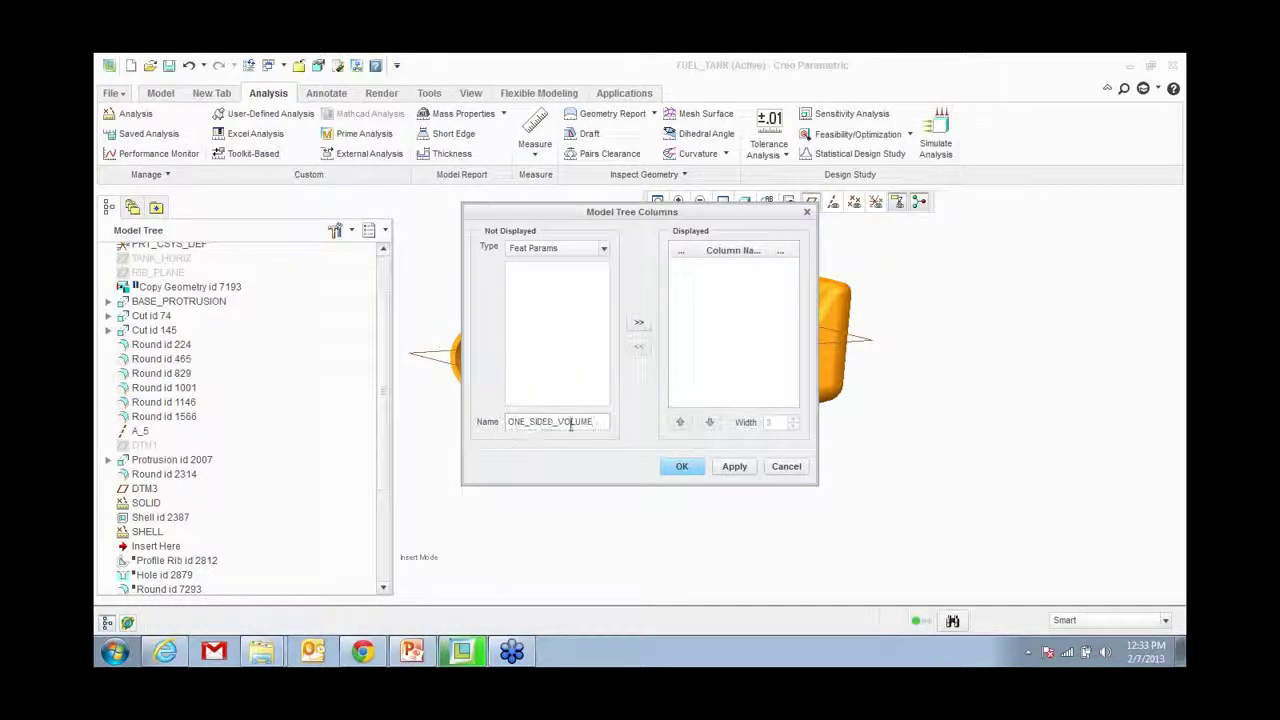
{"action": "left_click", "coordinate": [639, 322]}
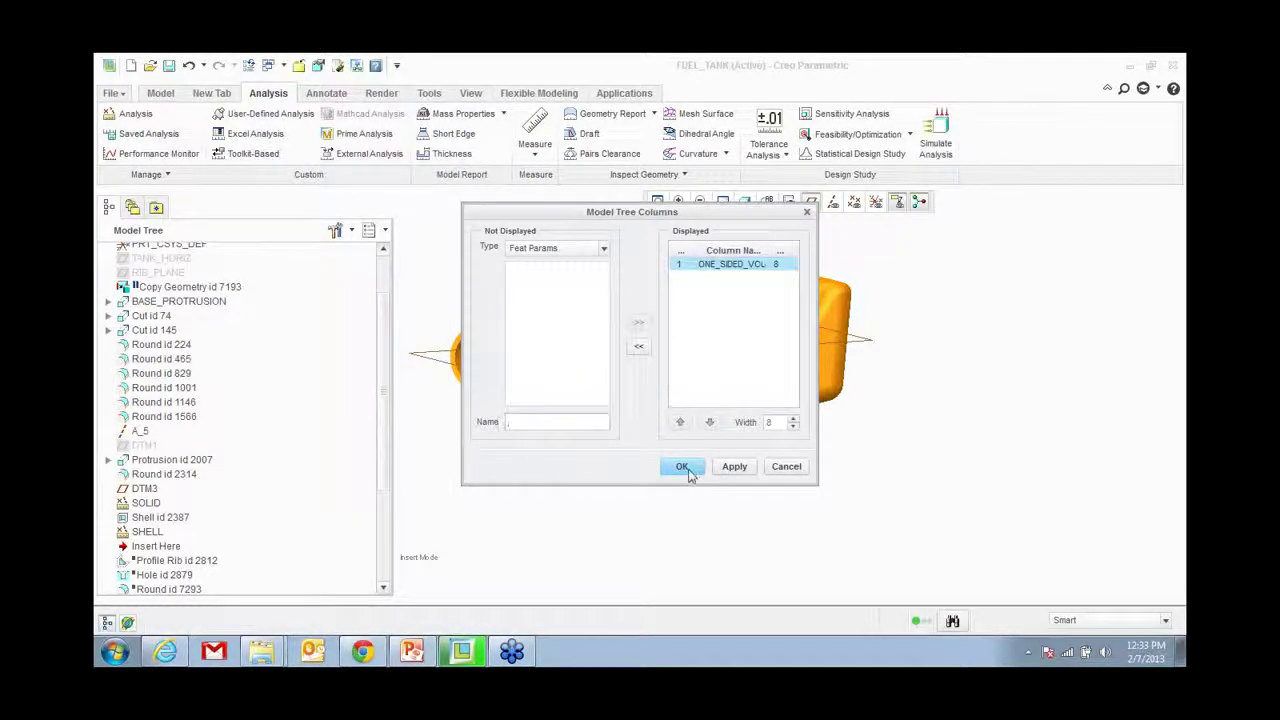
{"action": "left_click", "coordinate": [682, 467]}
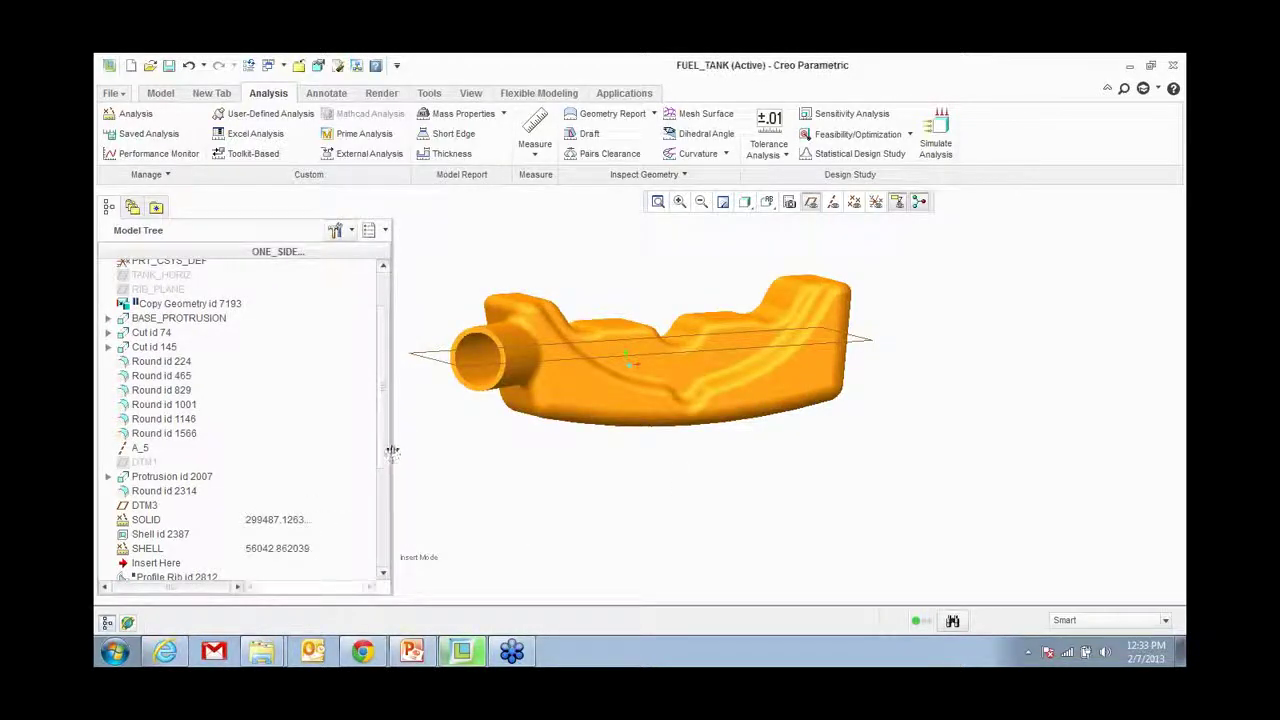
Step: Widen the model tree and its ONE_SIDED_VOLUME column so the full values fit
{"action": "left_click_drag", "start_coordinate": [393, 449], "coordinate": [407, 449]}
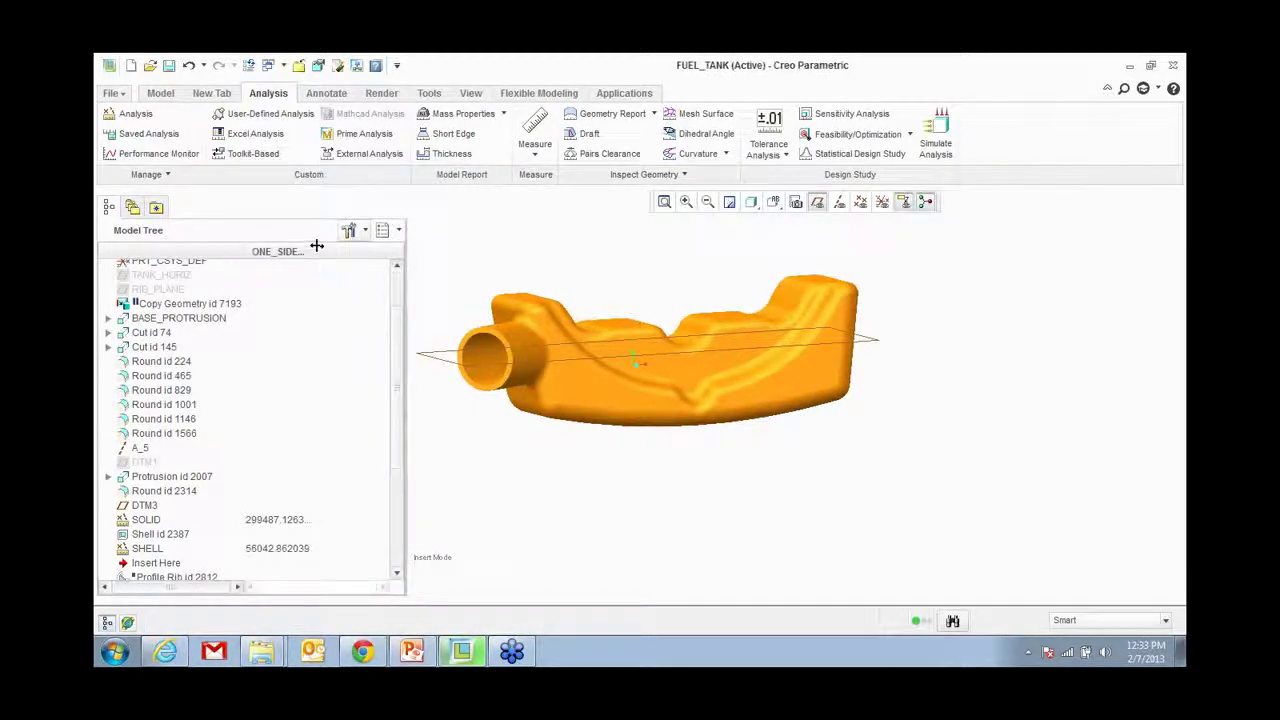
{"action": "left_click_drag", "start_coordinate": [397, 352], "coordinate": [427, 429]}
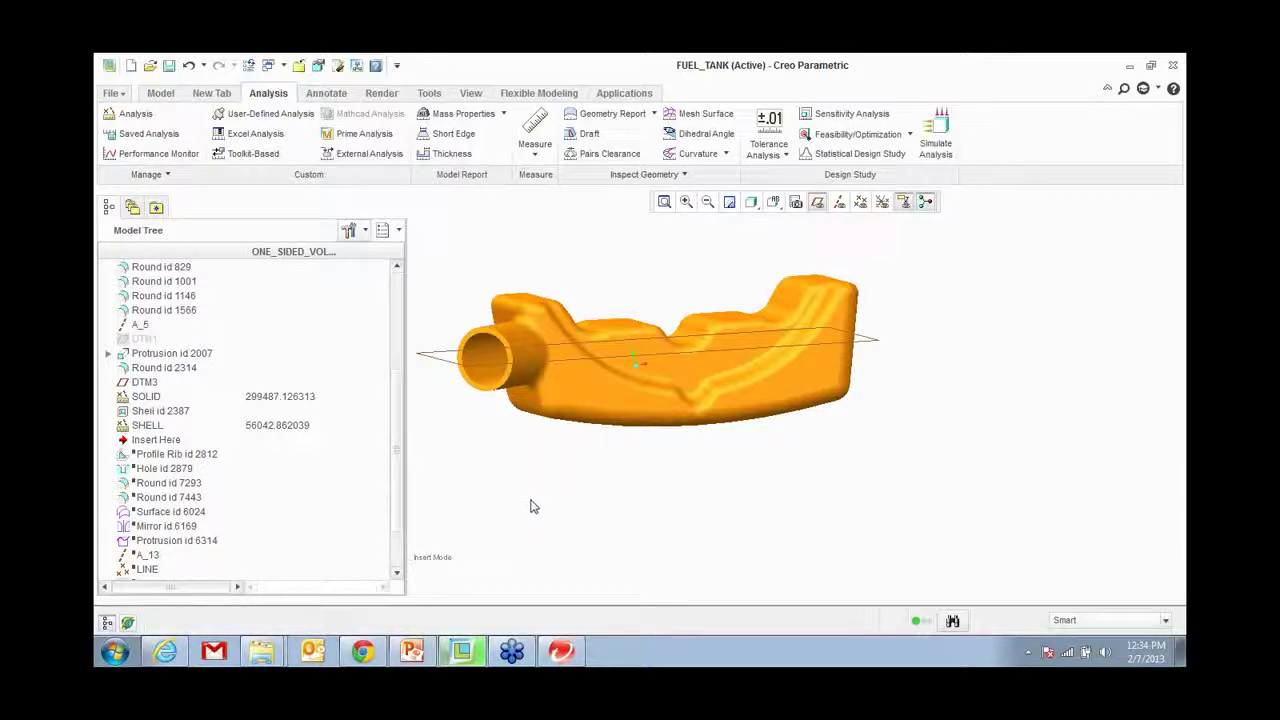
Step: Start an analysis feature named OIL of type Relation and proceed to its relation definition
{"action": "left_click", "coordinate": [127, 116]}
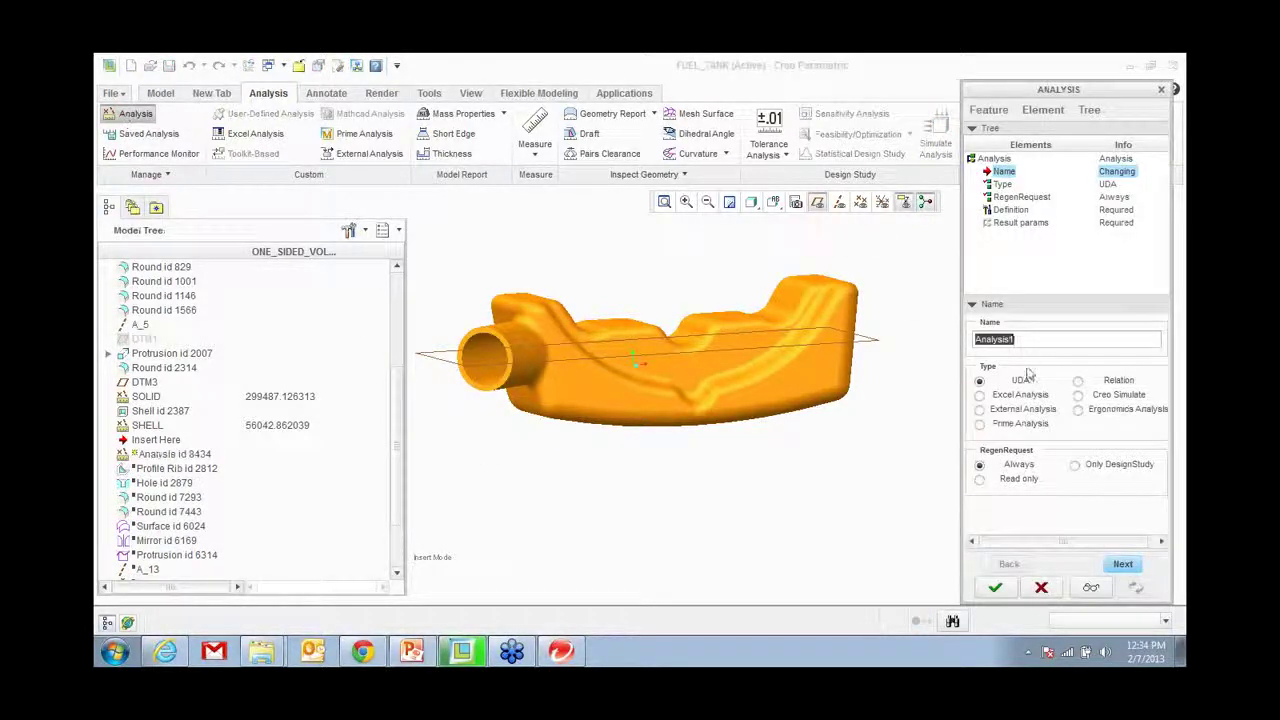
{"action": "type", "text": "cg"}
{"action": "key", "text": "Return"}
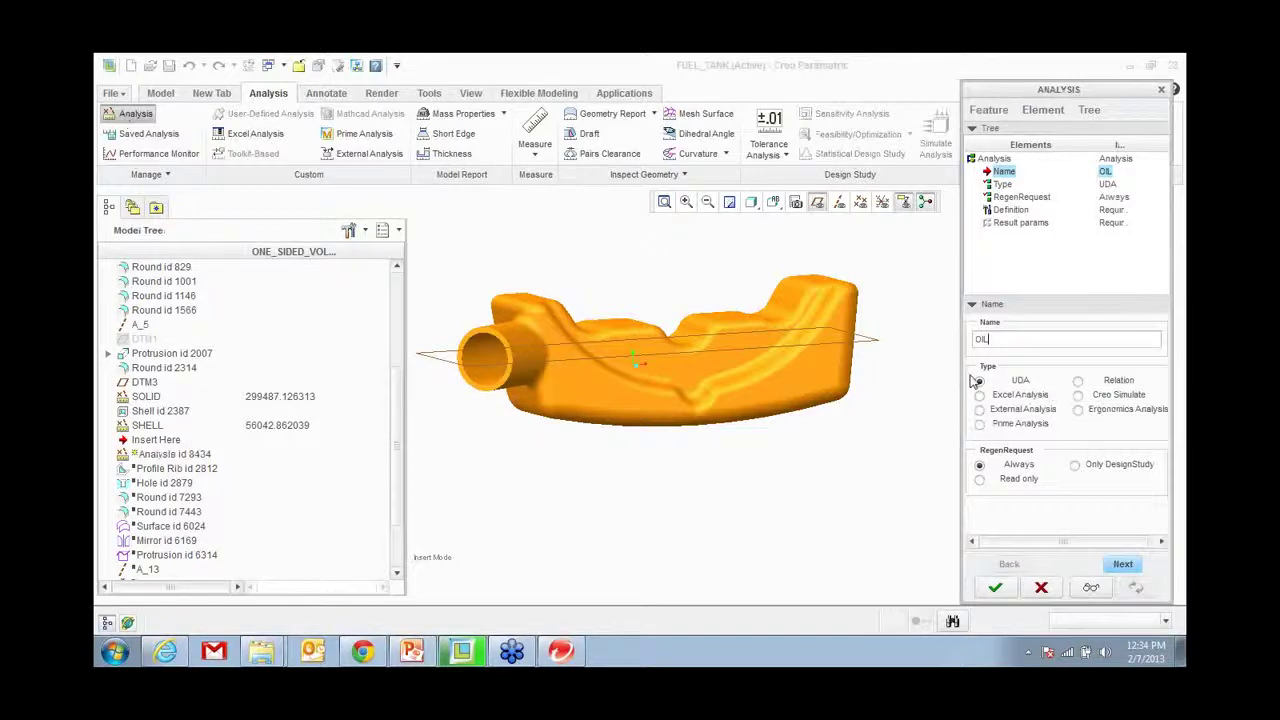
{"action": "left_click", "coordinate": [1078, 382]}
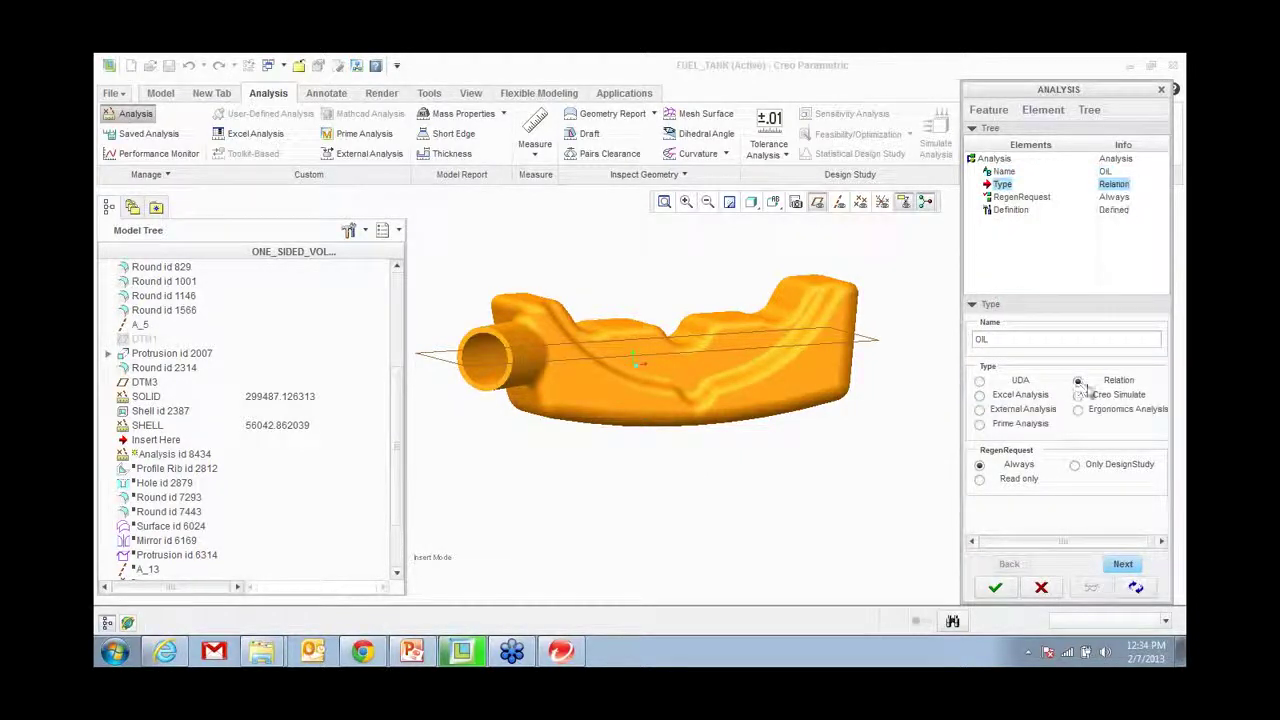
{"action": "left_click", "coordinate": [1123, 565]}
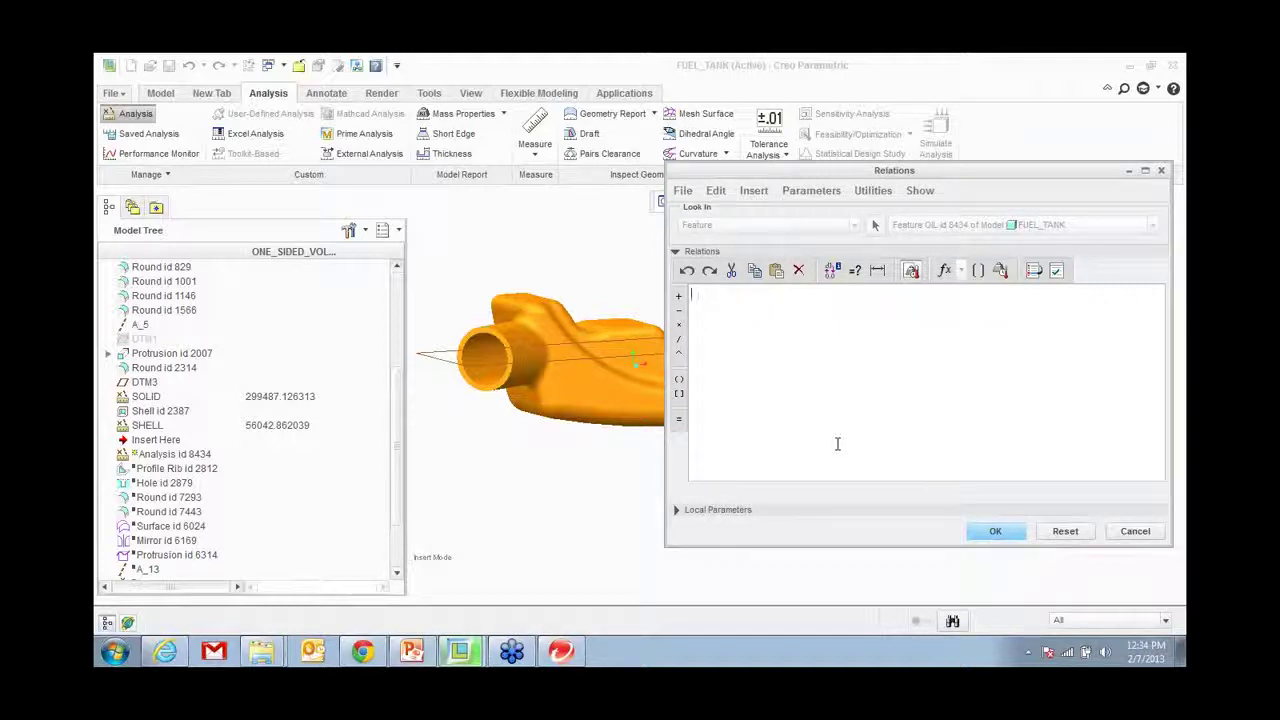
Step: Enter ONE_SIDED_VOLUME:FID_OIL in the relation editor and copy that text
{"action": "type", "text": "ONE_SIDED_VOLUME"}
{"action": "left_click_drag", "start_coordinate": [820, 296], "coordinate": [668, 284]}
{"action": "key", "text": "ctrl+c"}
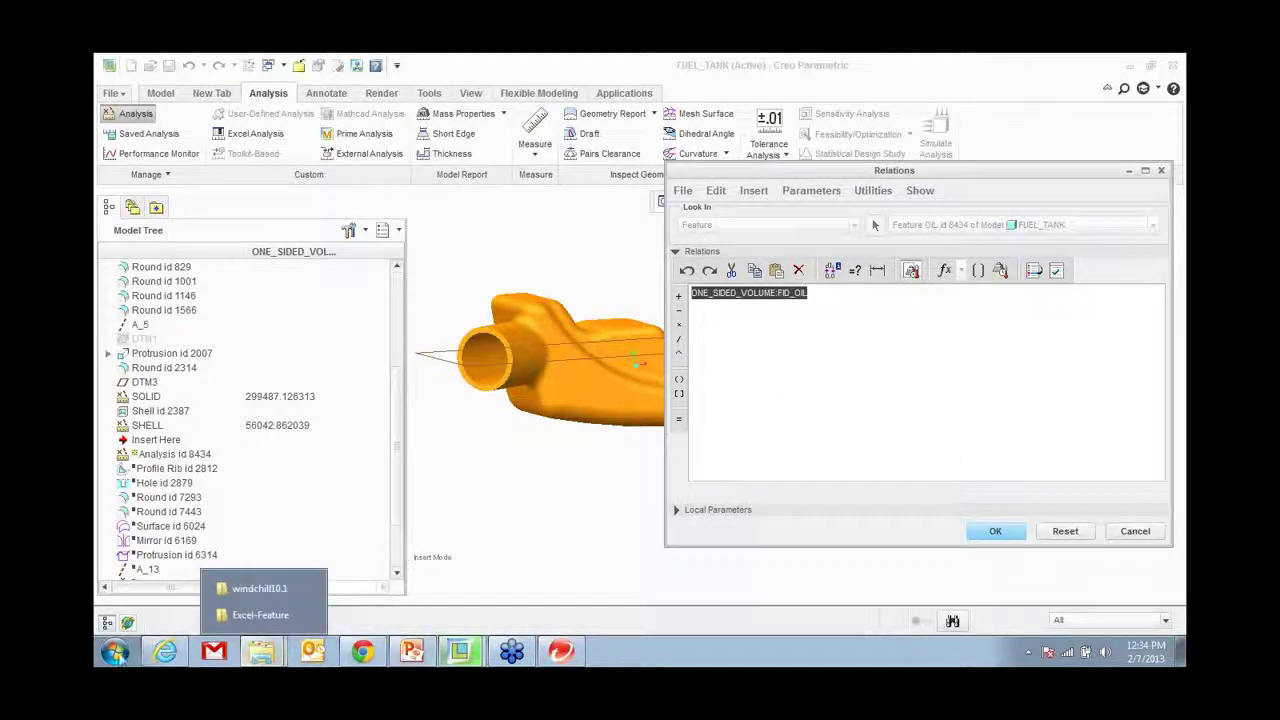
Step: Open a blank Microsoft Word document, set the font size to 16 and paste the copied relation text
{"action": "left_click", "coordinate": [115, 651]}
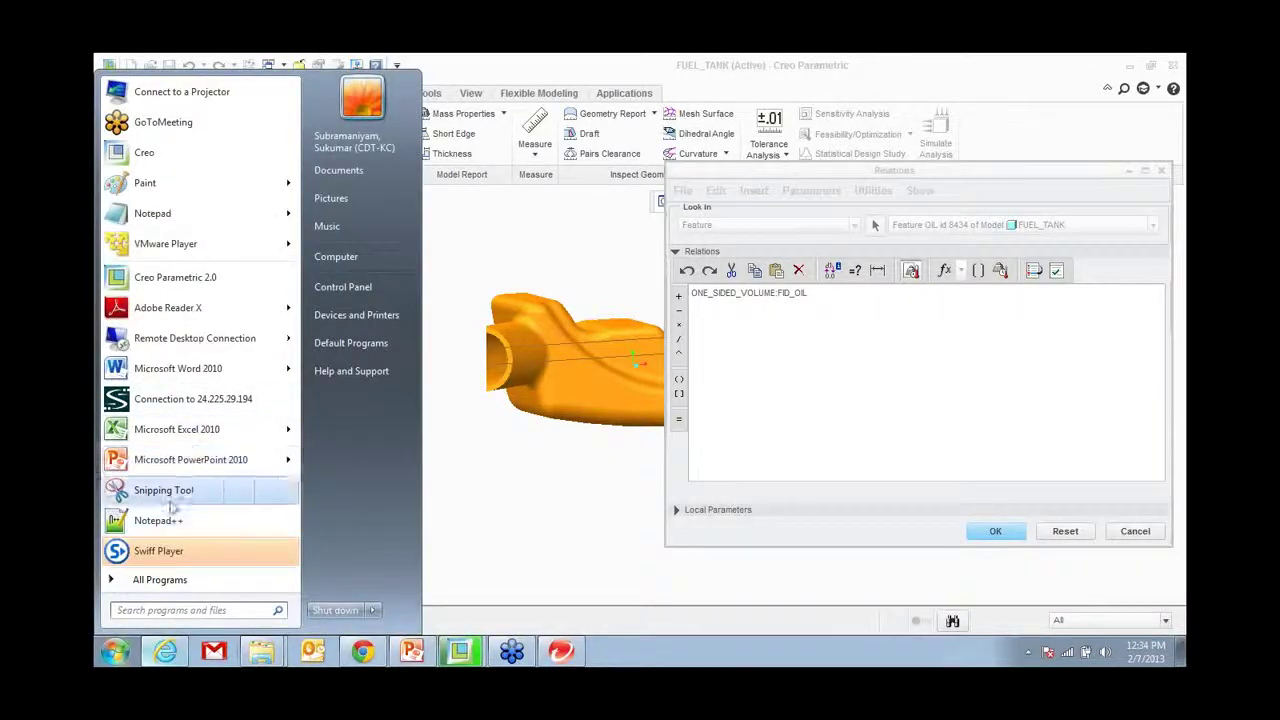
{"action": "left_click", "coordinate": [240, 368]}
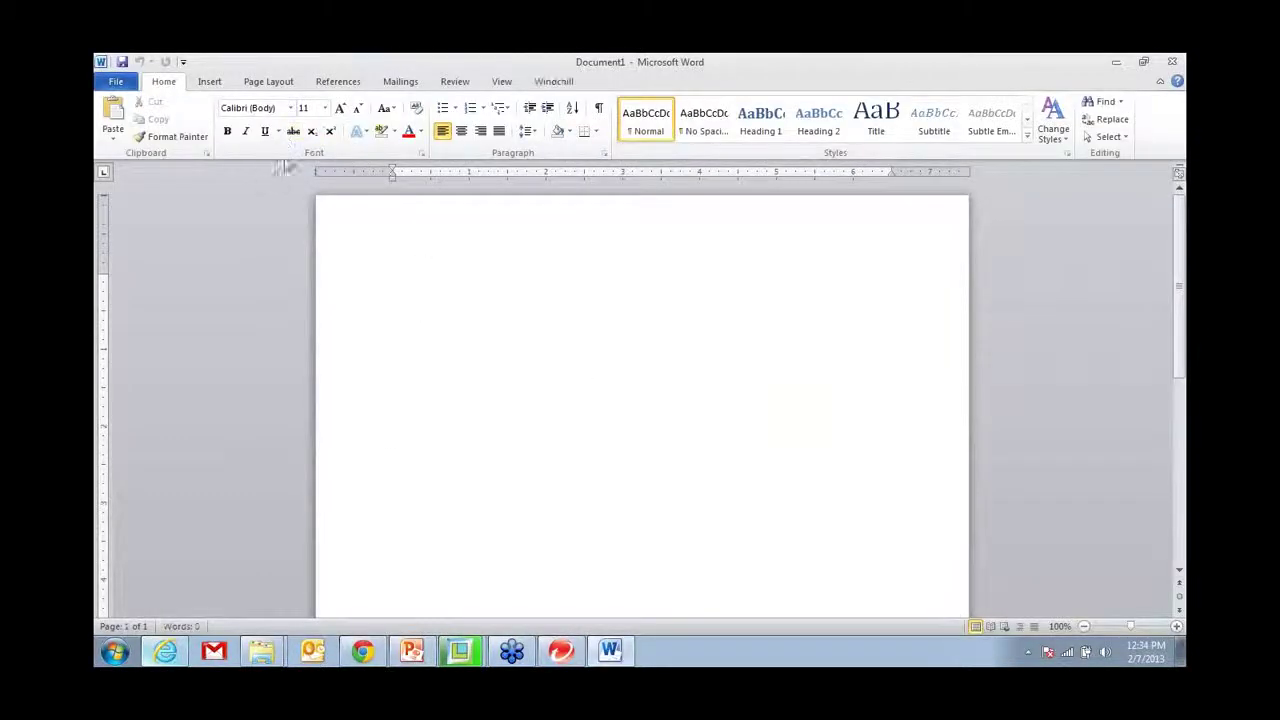
{"action": "left_click", "coordinate": [324, 108]}
{"action": "left_click", "coordinate": [306, 207]}
{"action": "key", "text": "ctrl+v"}
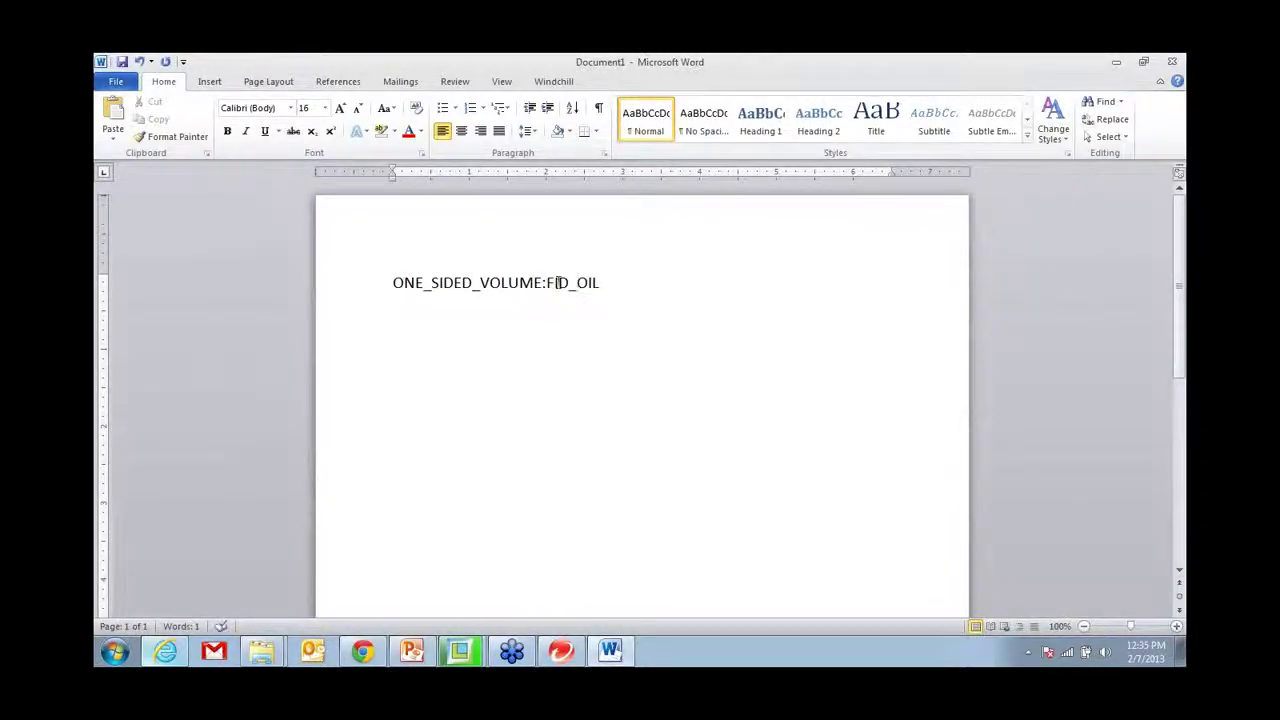
Step: Complete the equation as ONE_SIDED_VOLUME:FID_OIL = ONE_SIDED_VOLUME:FID_SOLID - ONE_SIDED_VOLUME:FID_SHELL
{"action": "left_click", "coordinate": [612, 284]}
{"action": "key", "text": "ctrl+v"}
{"action": "key", "text": "BackSpace"}
{"action": "key", "text": "BackSpace"}
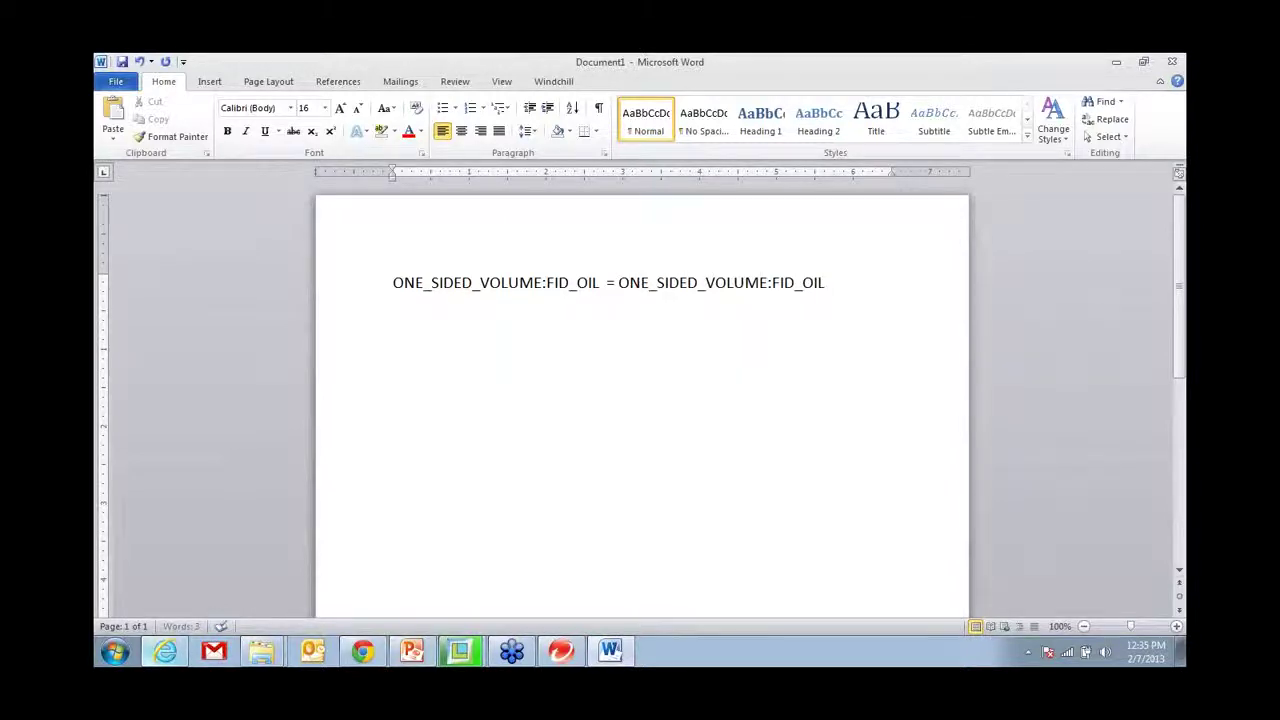
{"action": "key", "text": "BackSpace"}
{"action": "type", "text": "SOLUD -"}
{"action": "key", "text": "ctrl+v"}
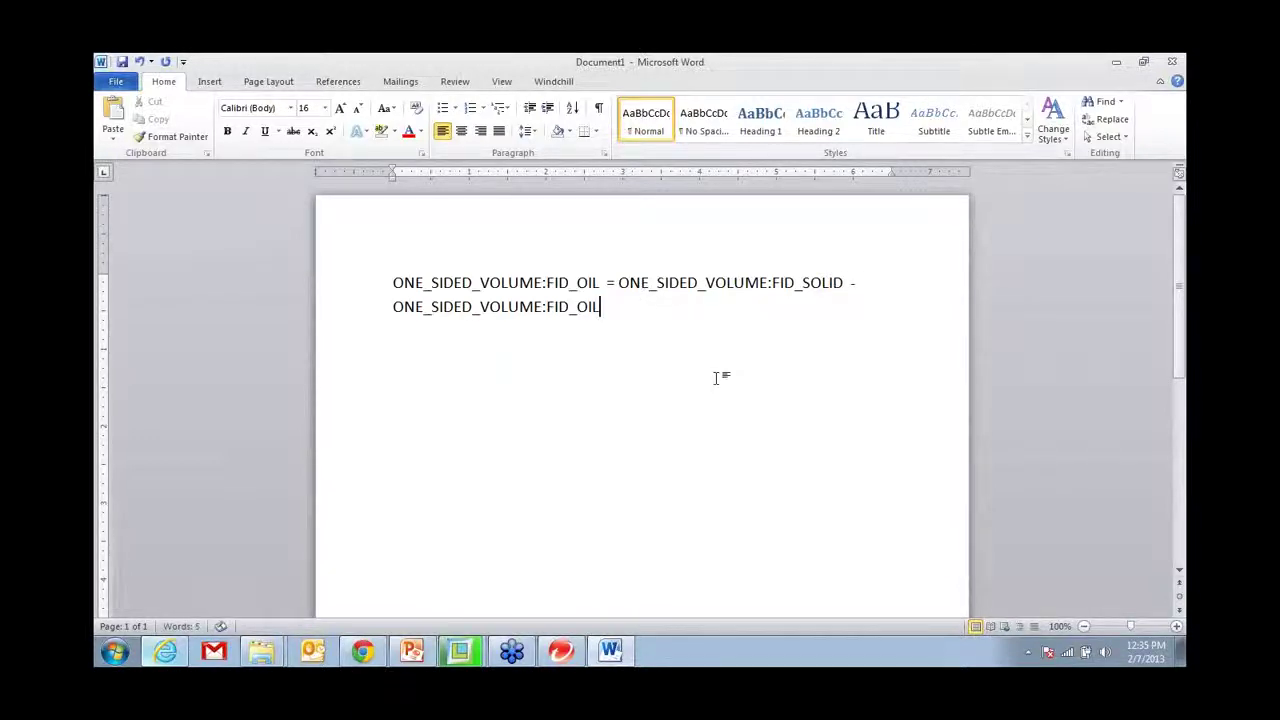
{"action": "key", "text": "BackSpace"}
{"action": "type", "text": "SHE"}
Step: Copy the whole equation and switch back to Creo Parametric to replace the OIL feature's relation text with it
{"action": "left_click_drag", "start_coordinate": [621, 307], "coordinate": [440, 290]}
{"action": "right_click", "coordinate": [448, 288]}
{"action": "left_click", "coordinate": [497, 313]}
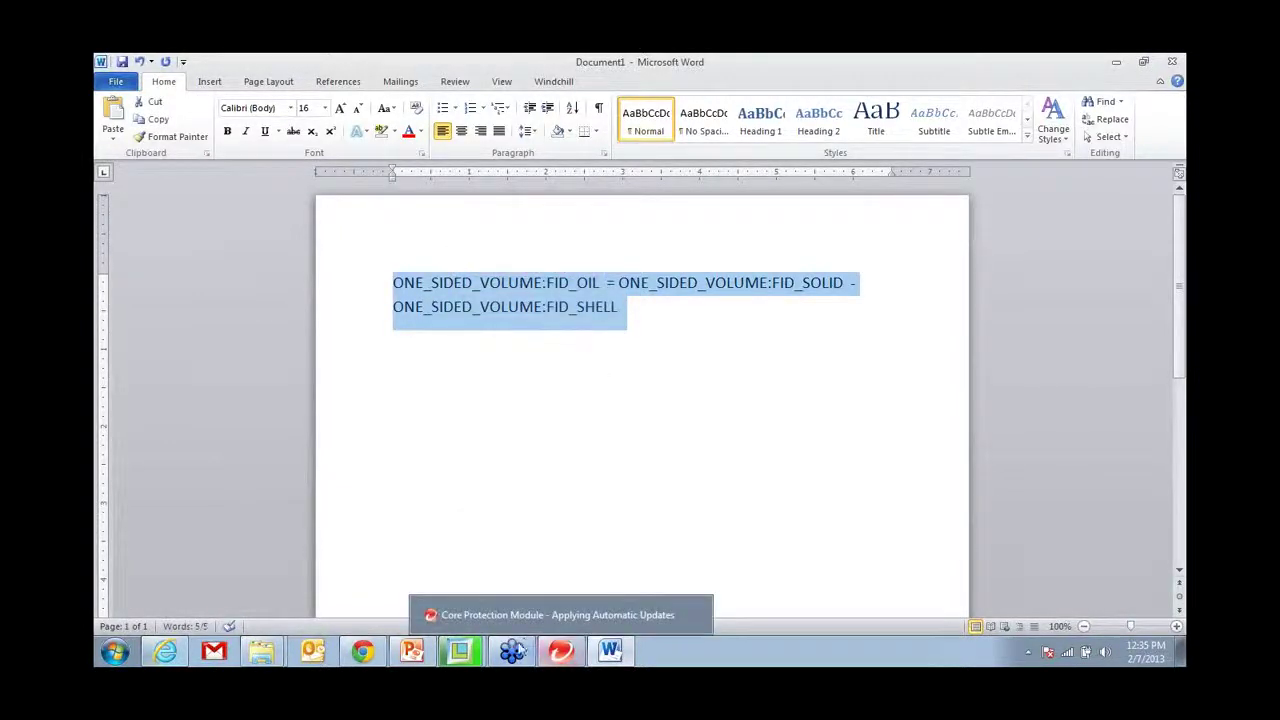
{"action": "mouse_move", "coordinate": [519, 651]}
{"action": "left_click", "coordinate": [498, 607]}
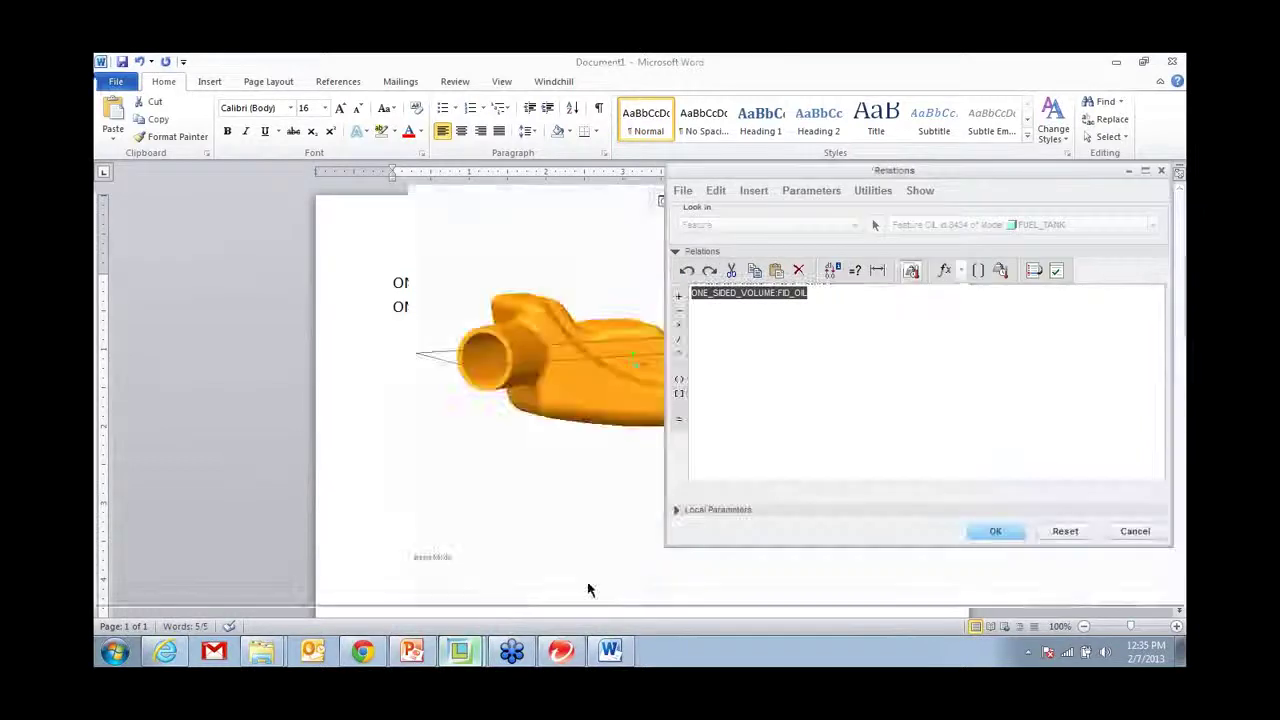
{"action": "left_click_drag", "start_coordinate": [823, 296], "coordinate": [663, 300]}
{"action": "key", "text": "ctrl+v"}
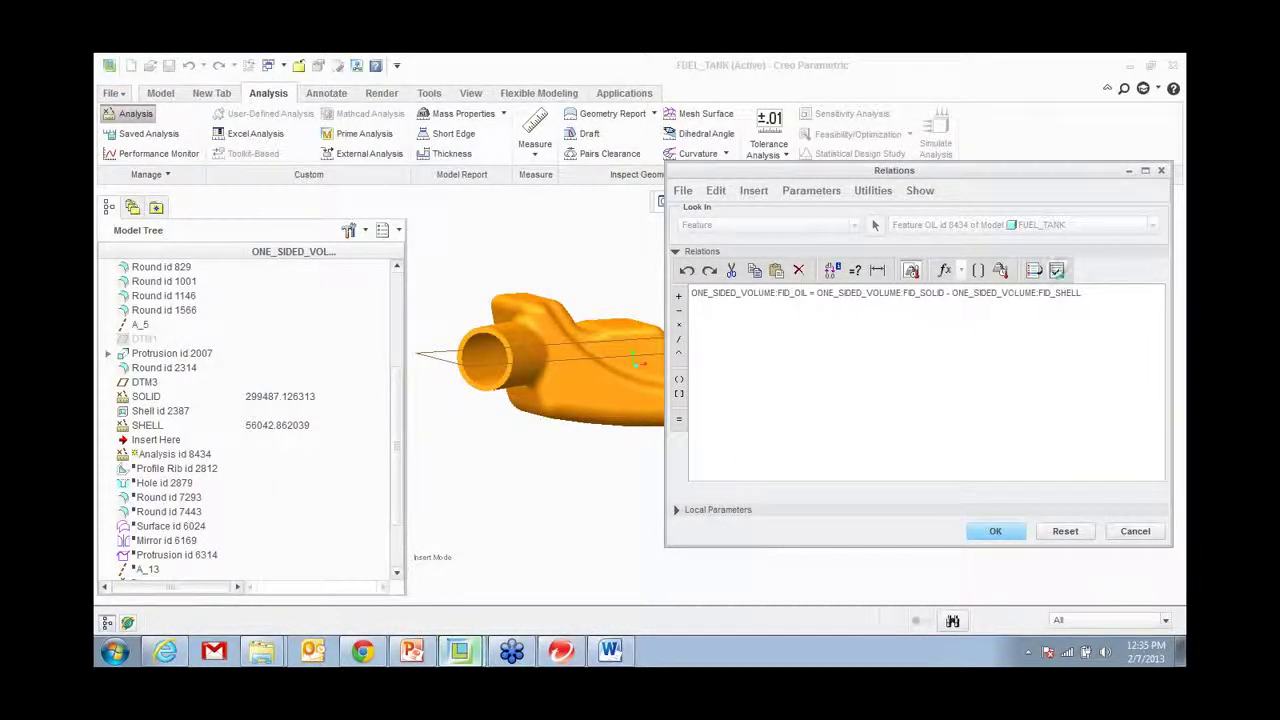
Step: Verify the relation, accept it and finish the OIL analysis feature
{"action": "left_click", "coordinate": [1056, 271]}
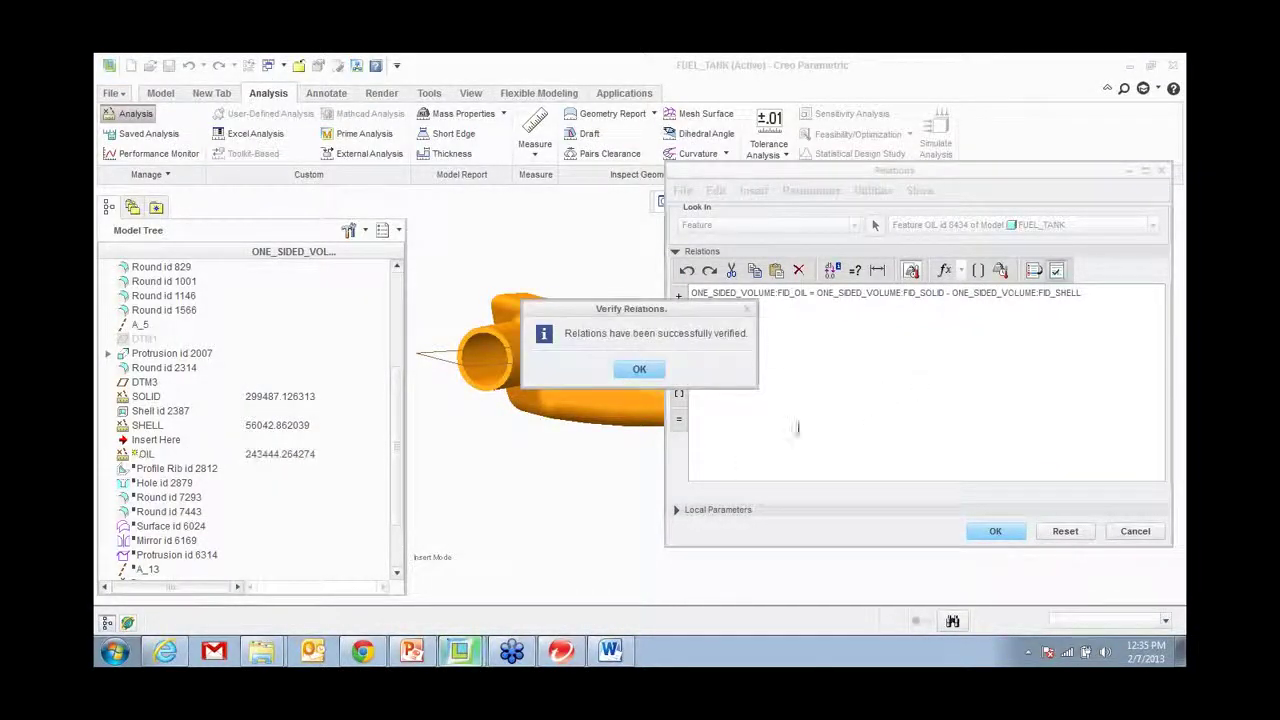
{"action": "left_click", "coordinate": [638, 370]}
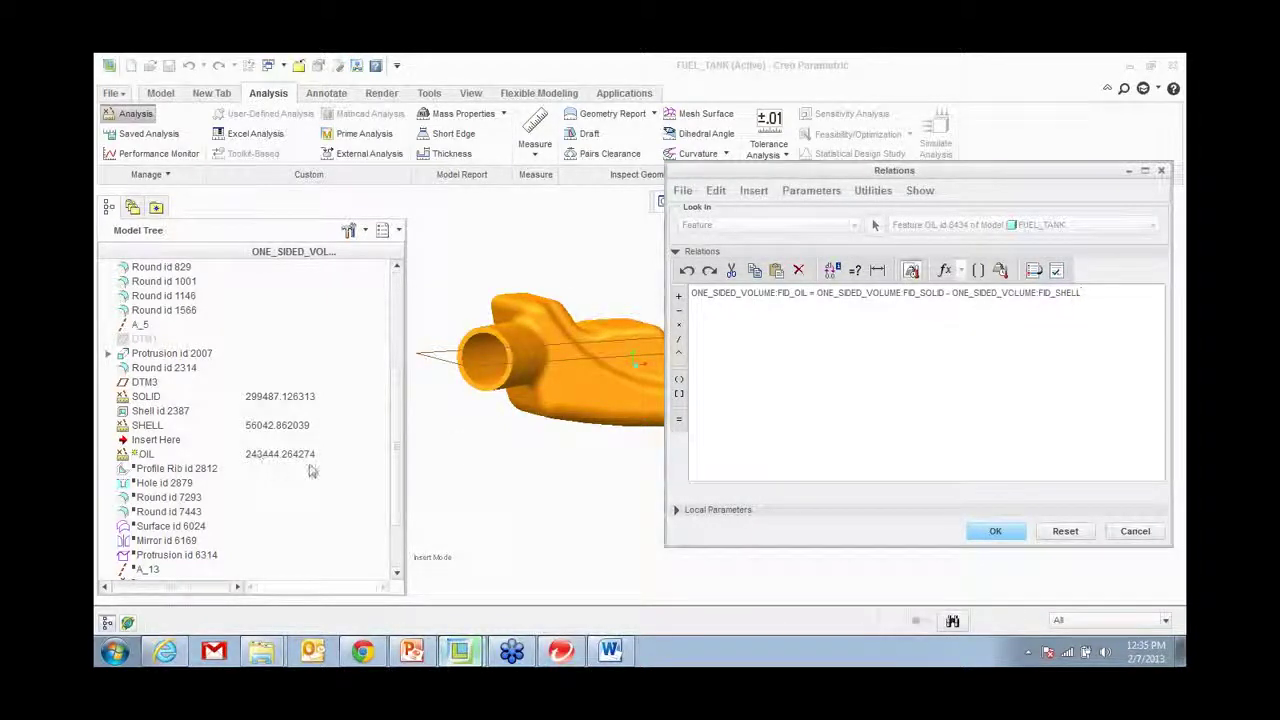
{"action": "left_click", "coordinate": [997, 531]}
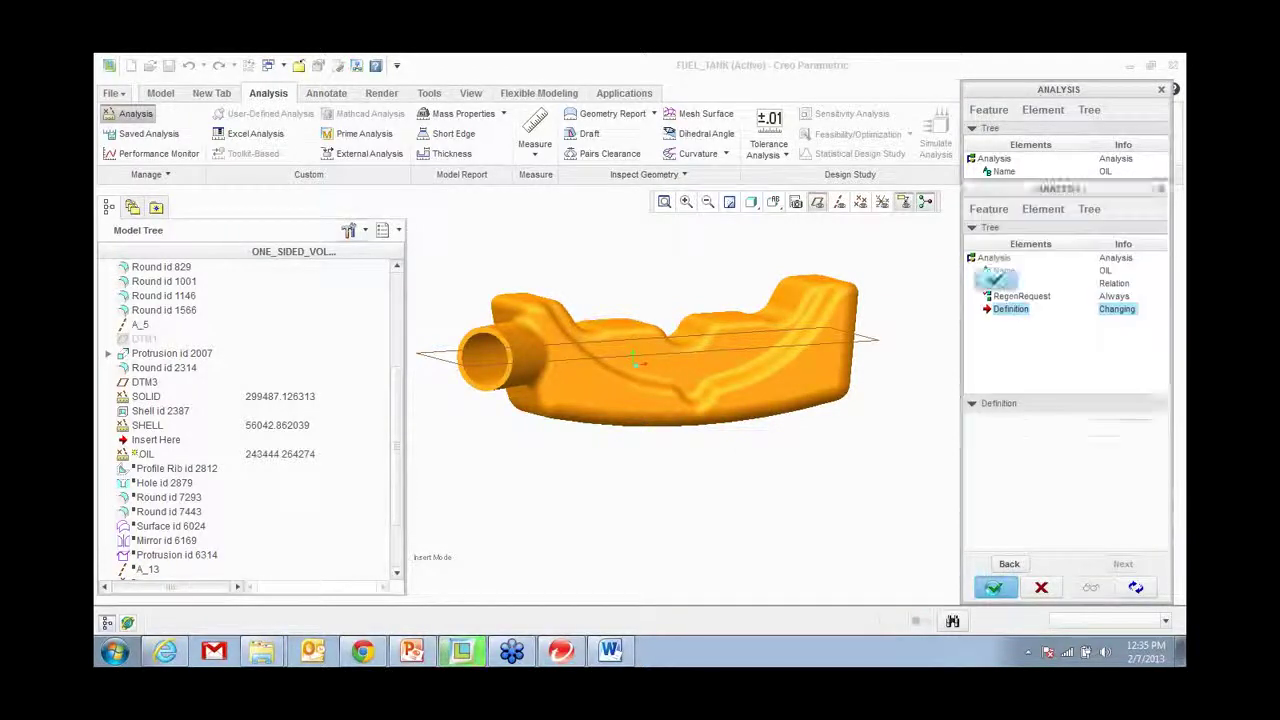
{"action": "left_click", "coordinate": [993, 587]}
Step: Start a sensitivity analysis using the offset dimension of datum plane DTM3 as its variable
{"action": "middle_click_drag", "start_coordinate": [701, 489], "coordinate": [684, 487]}
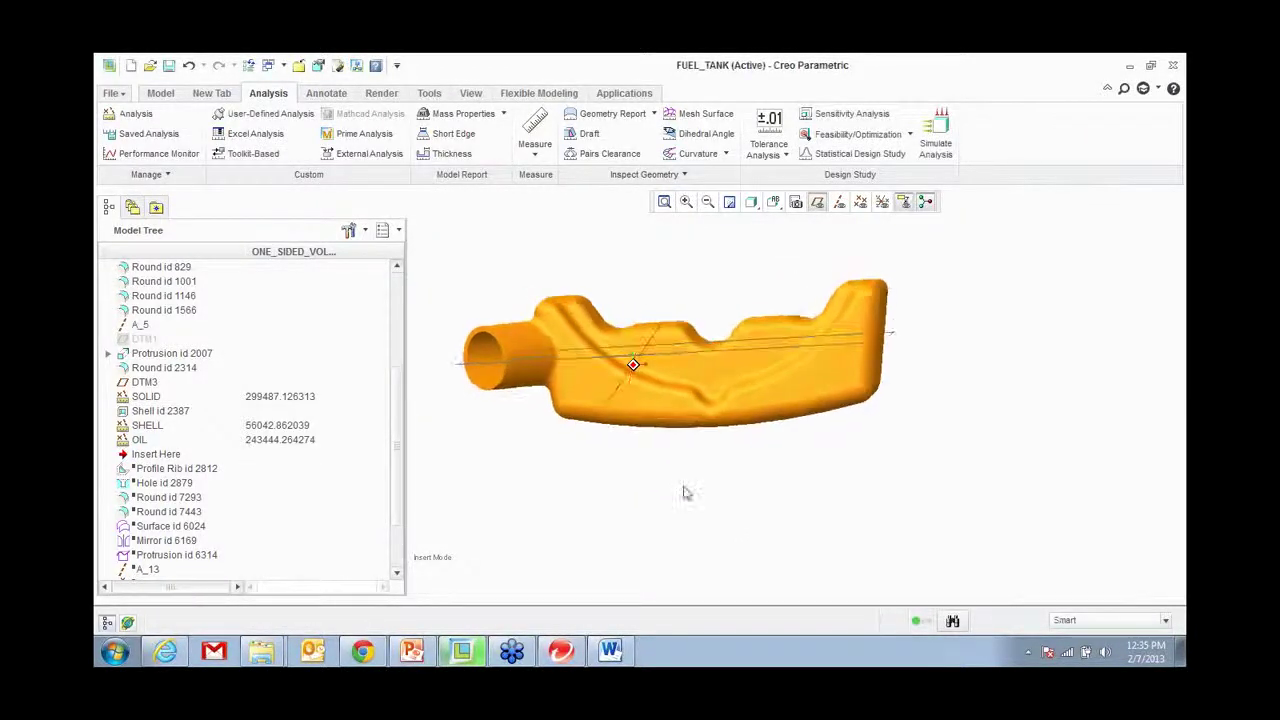
{"action": "left_click", "coordinate": [895, 341]}
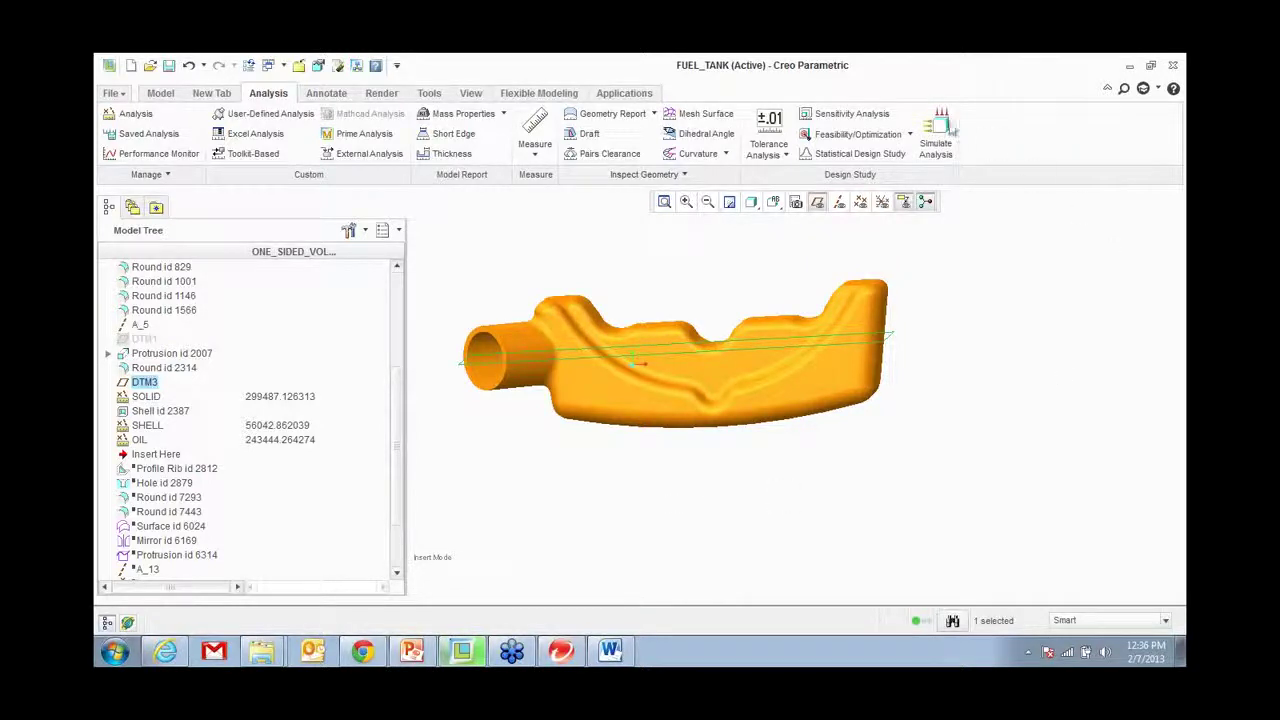
{"action": "left_click", "coordinate": [843, 113]}
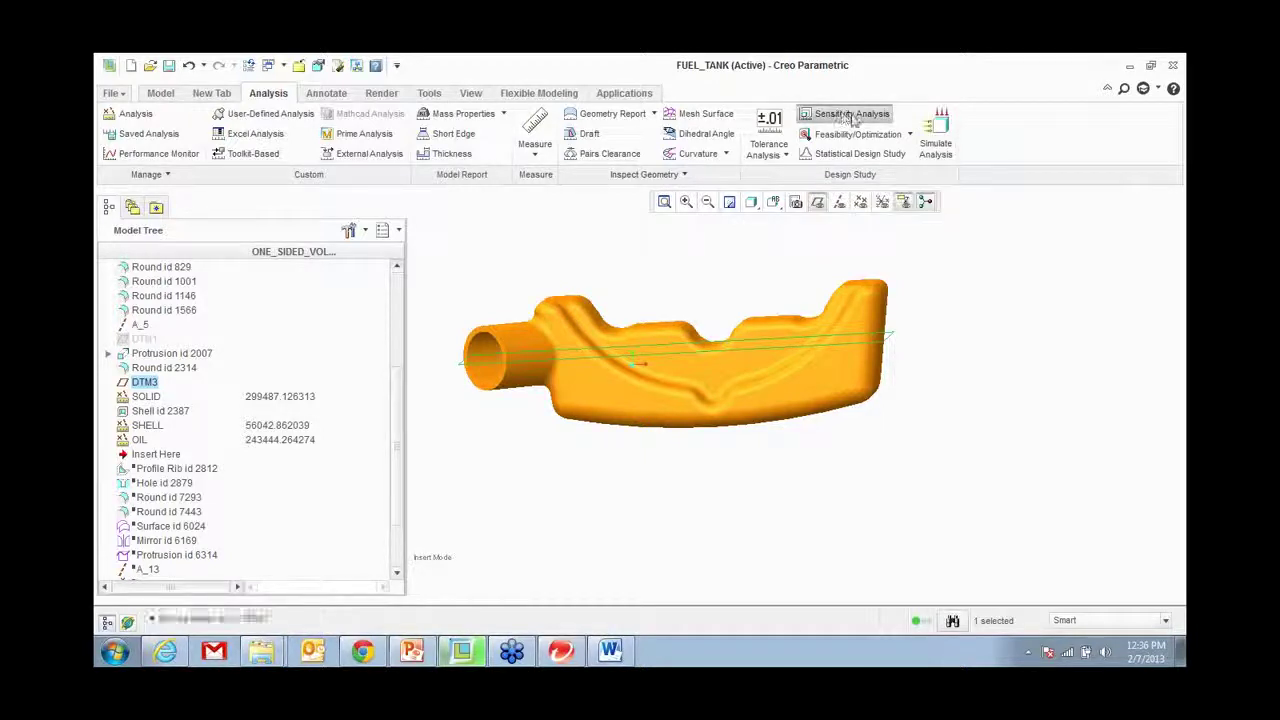
{"action": "left_click", "coordinate": [994, 259]}
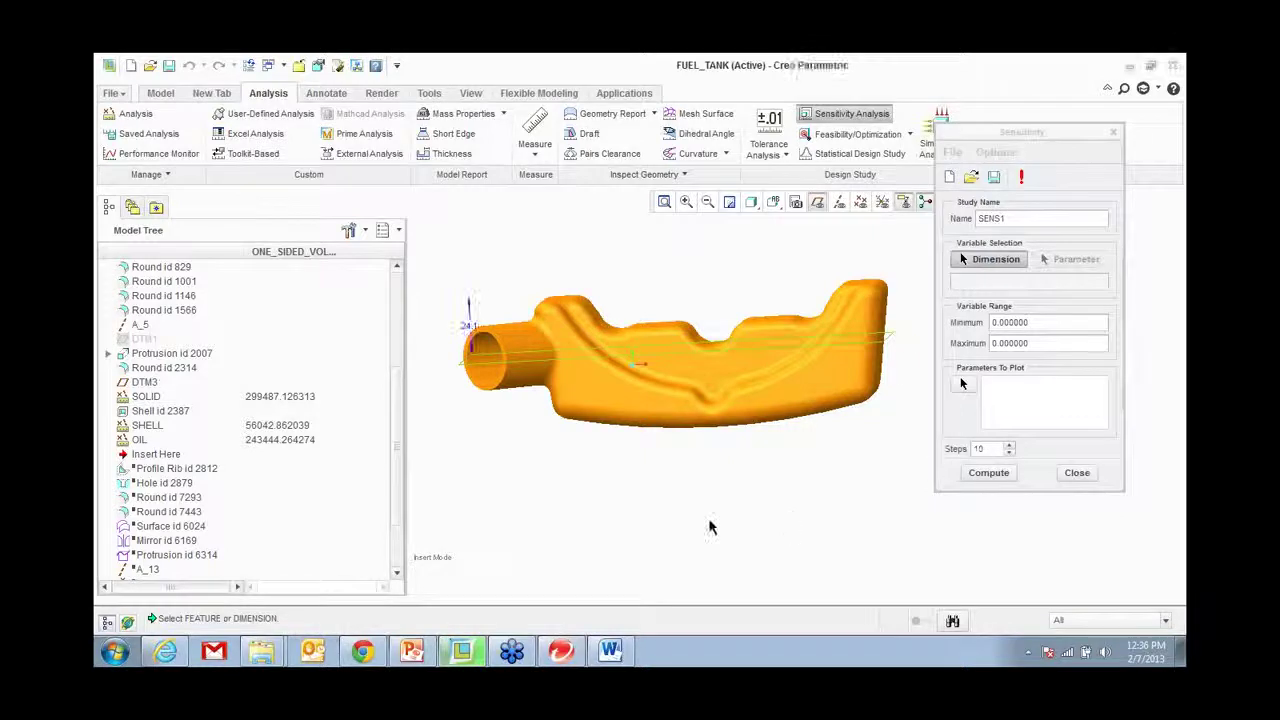
{"action": "left_click", "coordinate": [468, 328]}
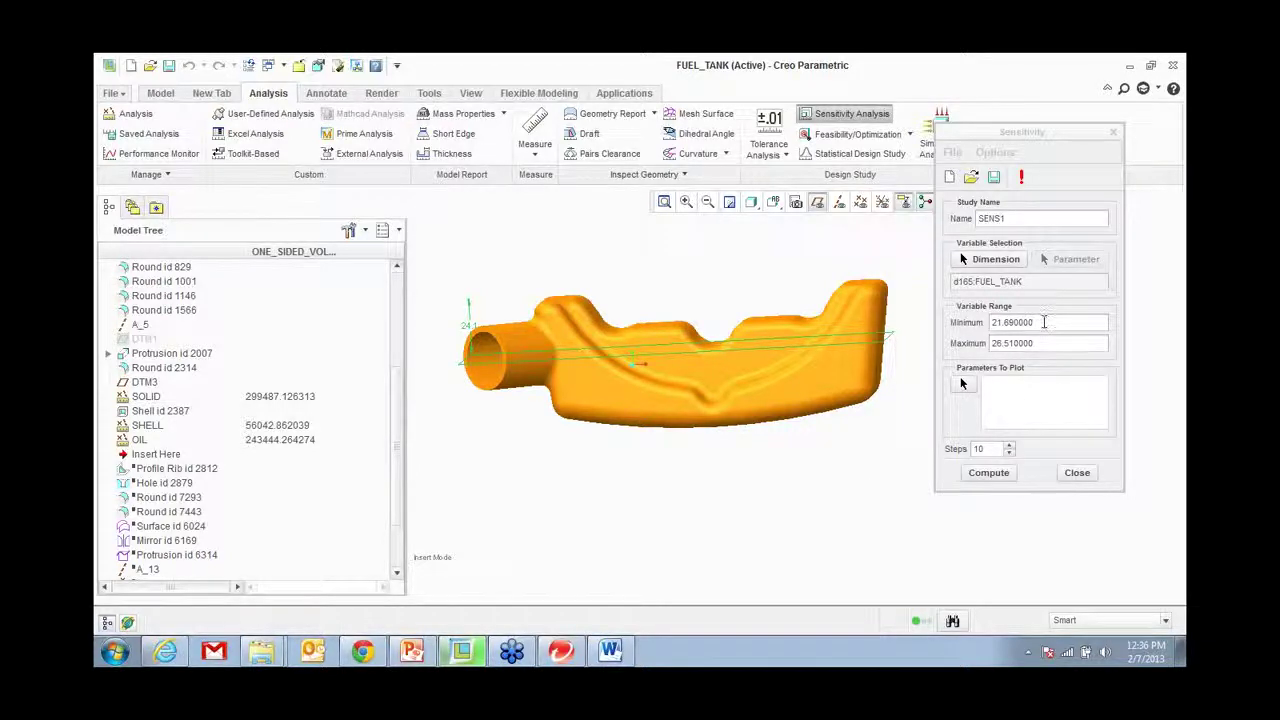
Step: Set the sensitivity study's variable range to a minimum of 24 and a maximum of 30
{"action": "left_click", "coordinate": [1043, 321]}
{"action": "type", "text": "26"}
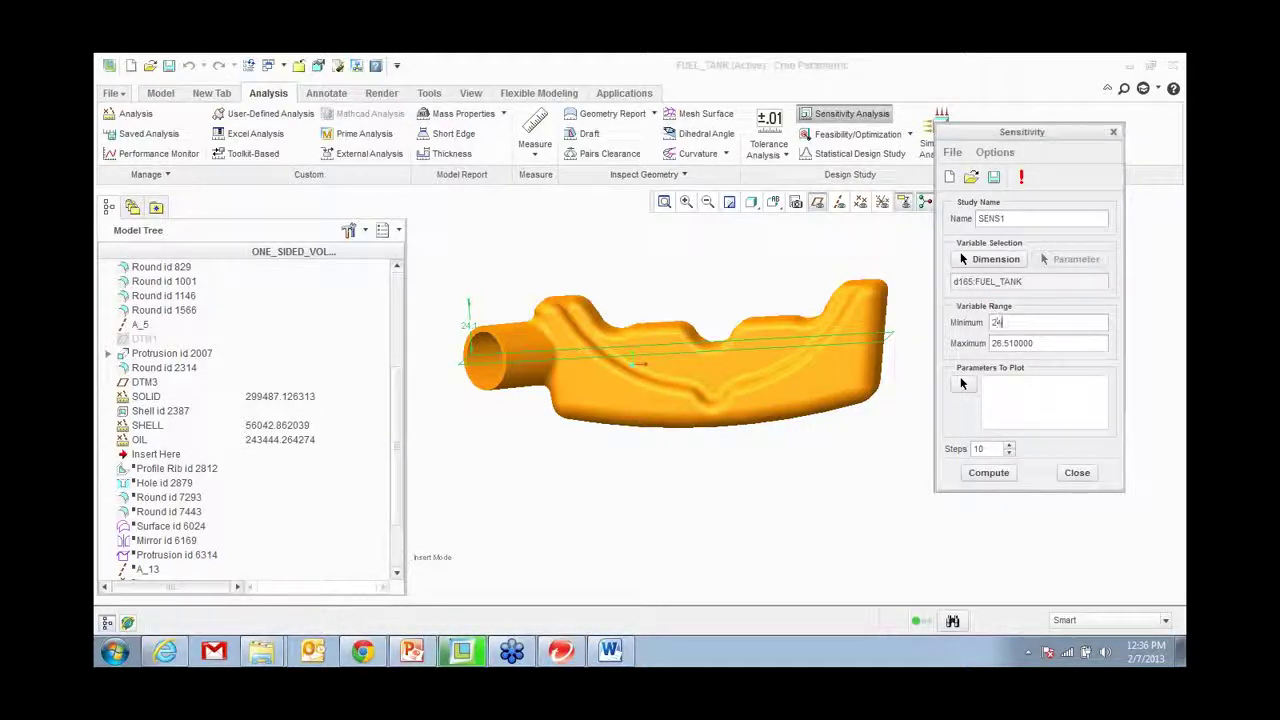
{"action": "key", "text": "Tab"}
{"action": "type", "text": "30"}
Step: Choose ONE_SIDED_VOLUME:OIL as the parameter to plot, set 5 steps and compute the sensitivity study
{"action": "left_click", "coordinate": [963, 385]}
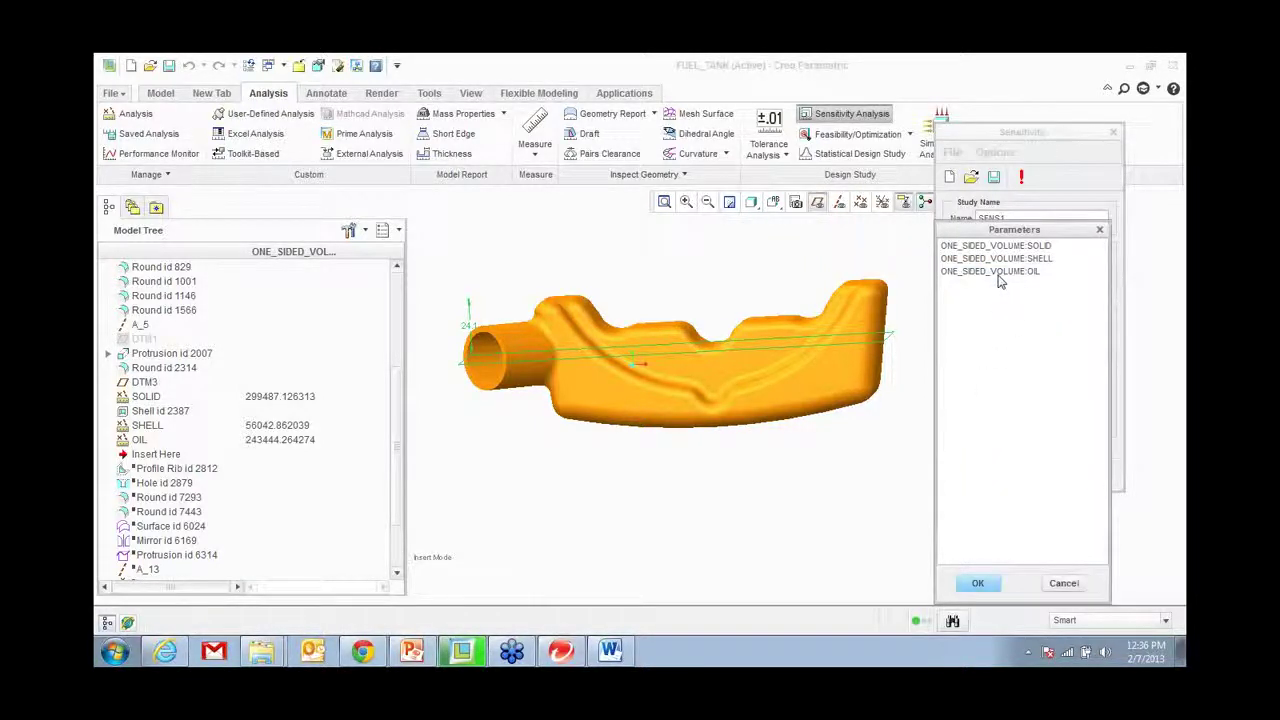
{"action": "left_click", "coordinate": [1000, 273]}
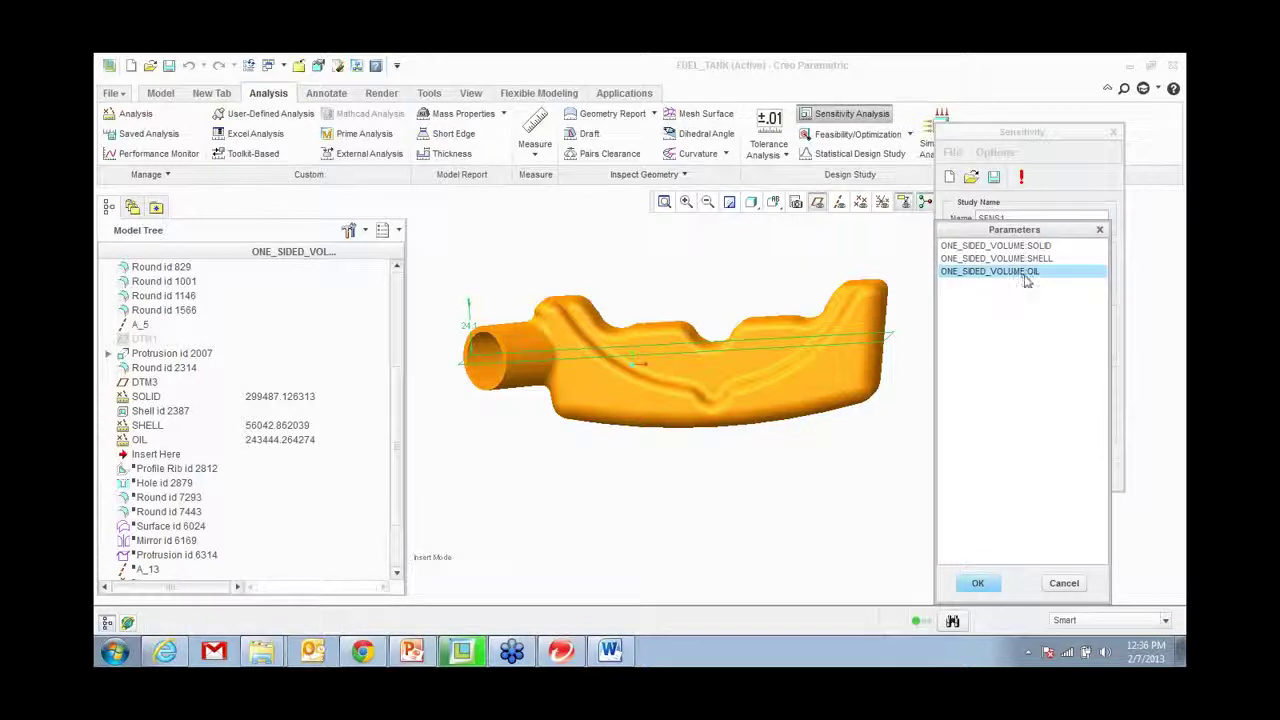
{"action": "left_click", "coordinate": [978, 583]}
{"action": "double_click", "coordinate": [980, 449]}
{"action": "type", "text": "5"}
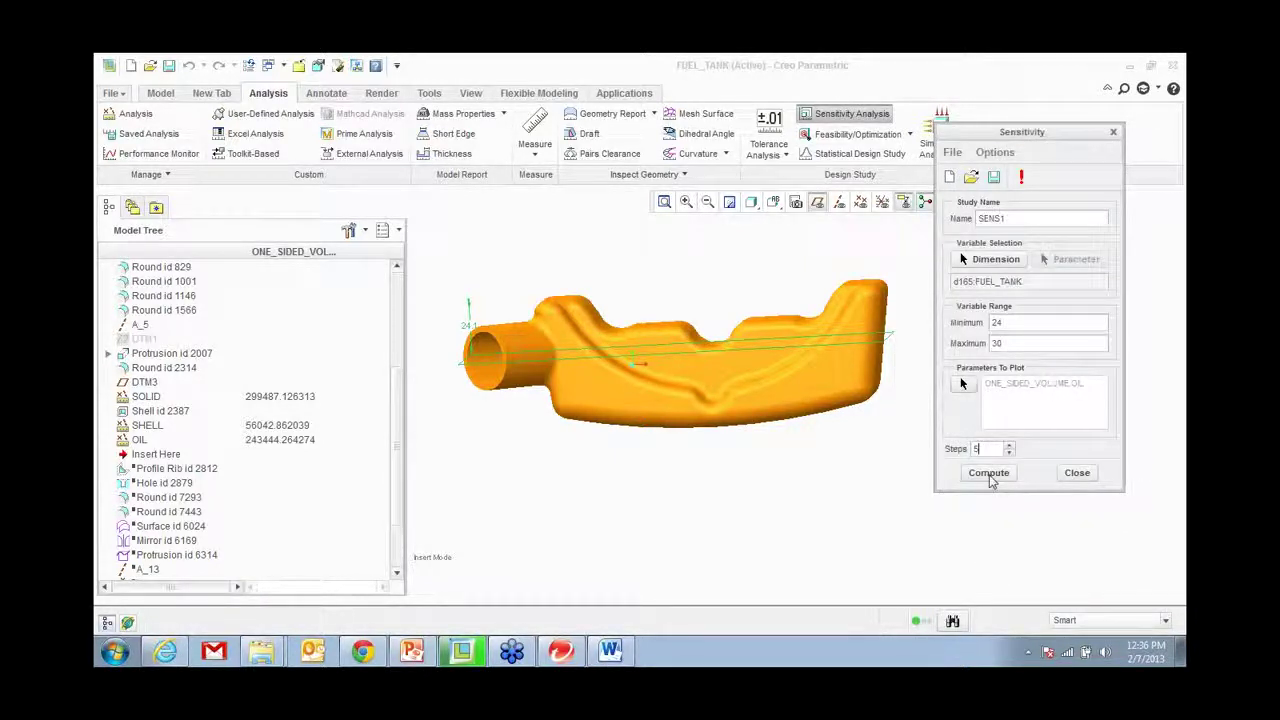
{"action": "left_click", "coordinate": [989, 477]}
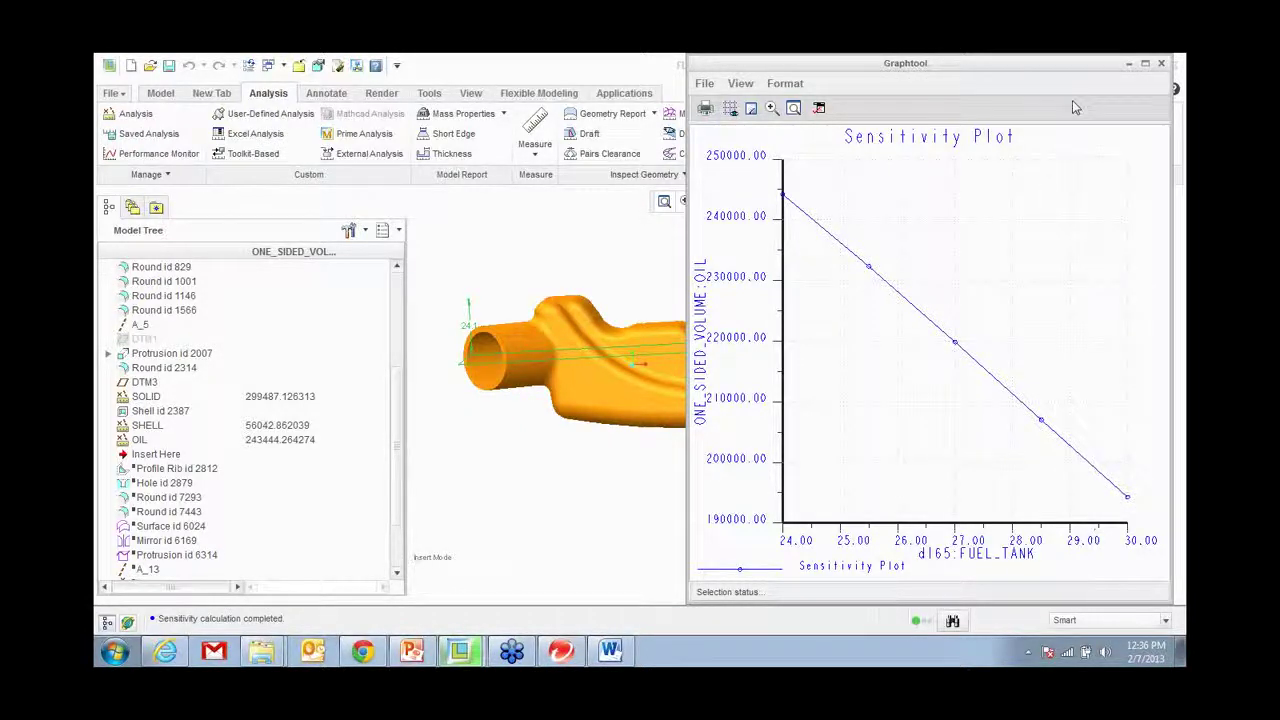
Step: Examine the sensitivity plot at full-screen size, and close both the graph and the study
{"action": "left_click_drag", "start_coordinate": [1057, 66], "coordinate": [1052, 66]}
{"action": "double_click", "coordinate": [1052, 66]}
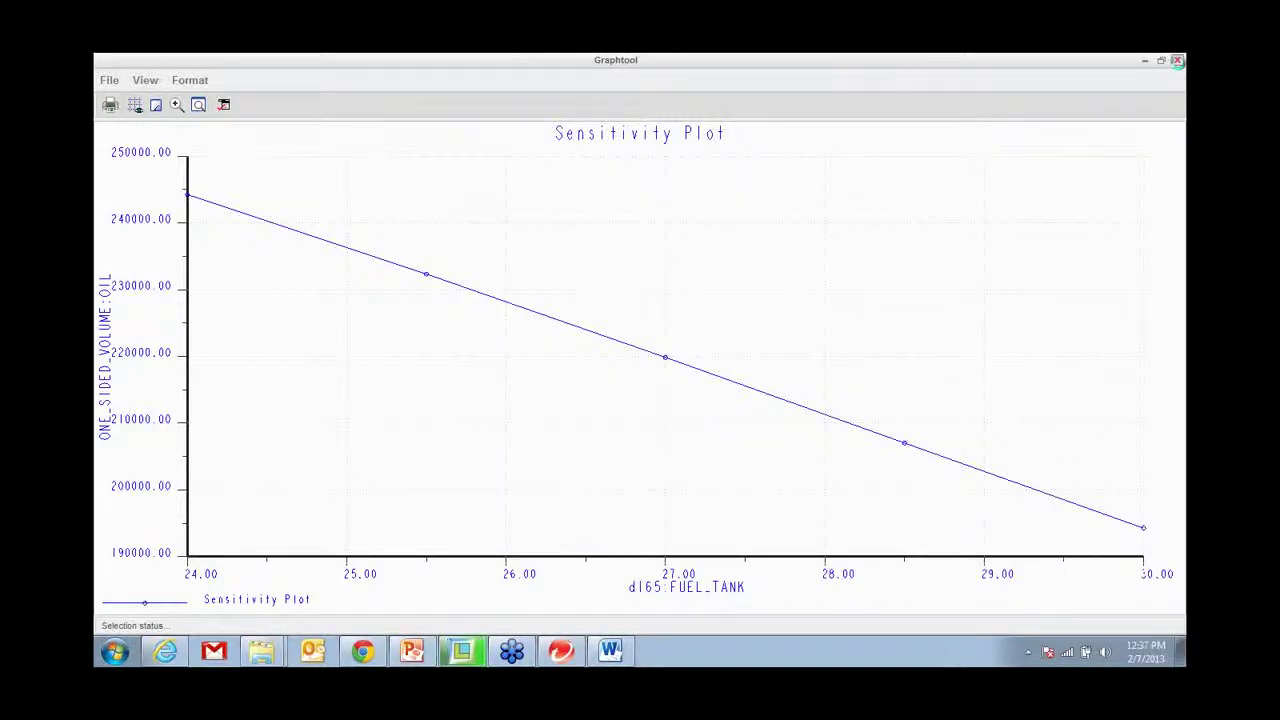
{"action": "left_click", "coordinate": [1177, 60]}
{"action": "left_click", "coordinate": [1077, 471]}
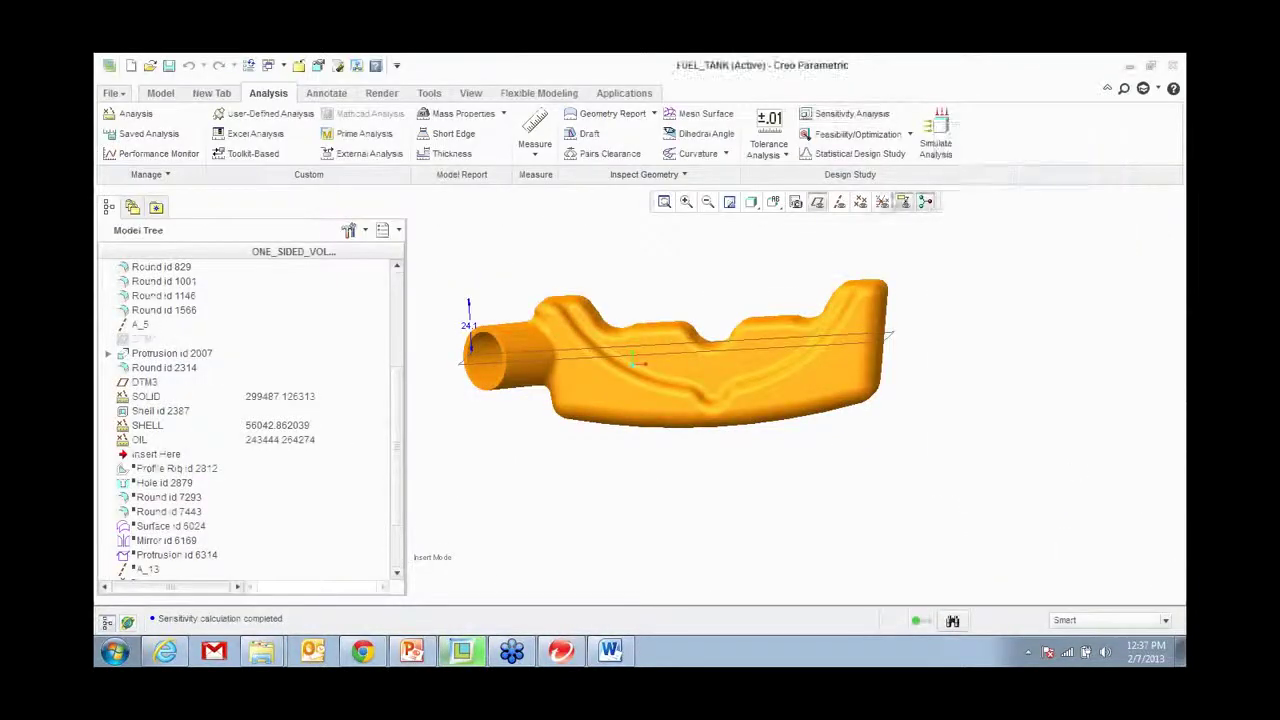
Step: Start a feasibility study and add a design constraint setting ONE_SIDED_VOLUME:OIL equal to 2E5
{"action": "left_click", "coordinate": [851, 134]}
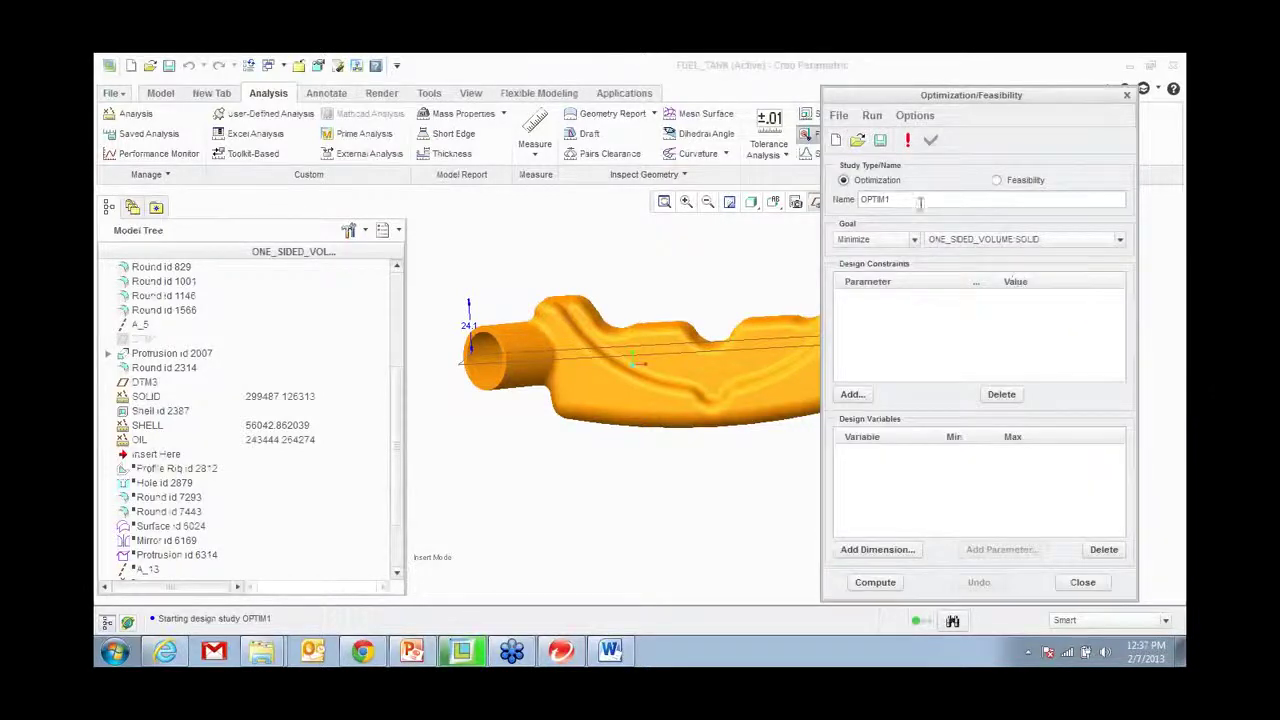
{"action": "left_click", "coordinate": [997, 181]}
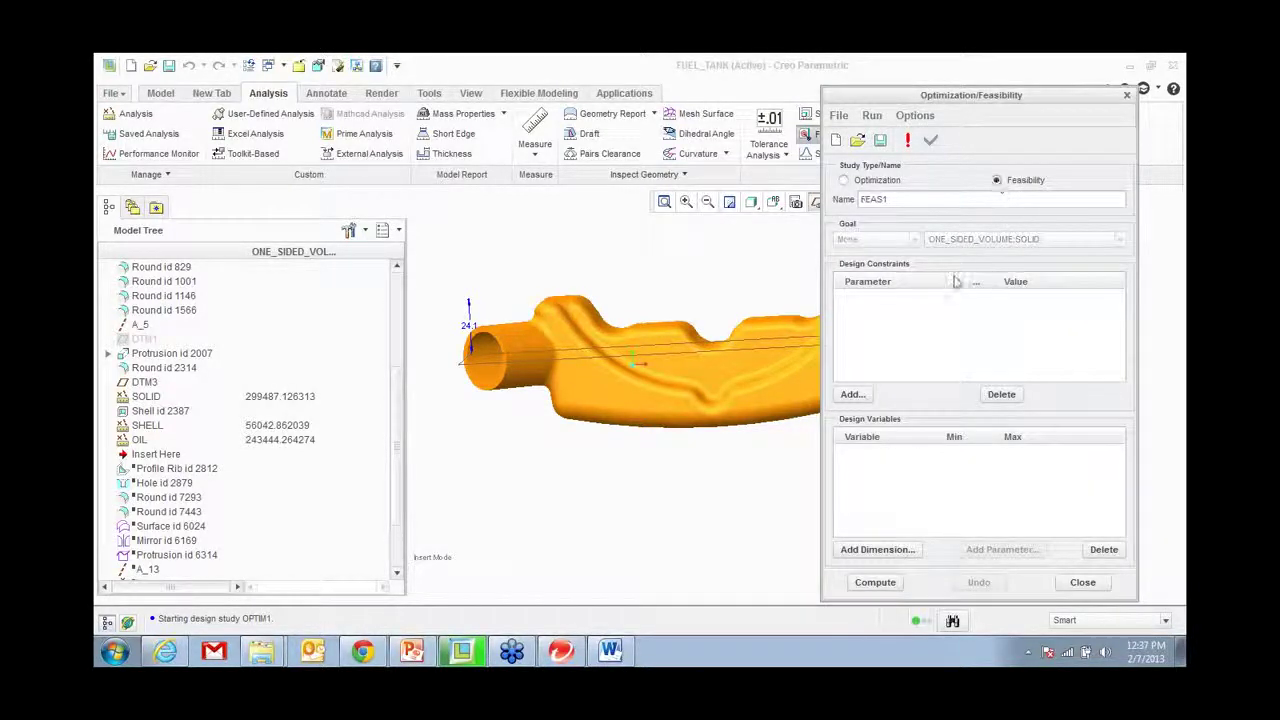
{"action": "left_click", "coordinate": [852, 394]}
{"action": "left_click_drag", "start_coordinate": [944, 520], "coordinate": [944, 222]}
{"action": "left_click", "coordinate": [927, 253]}
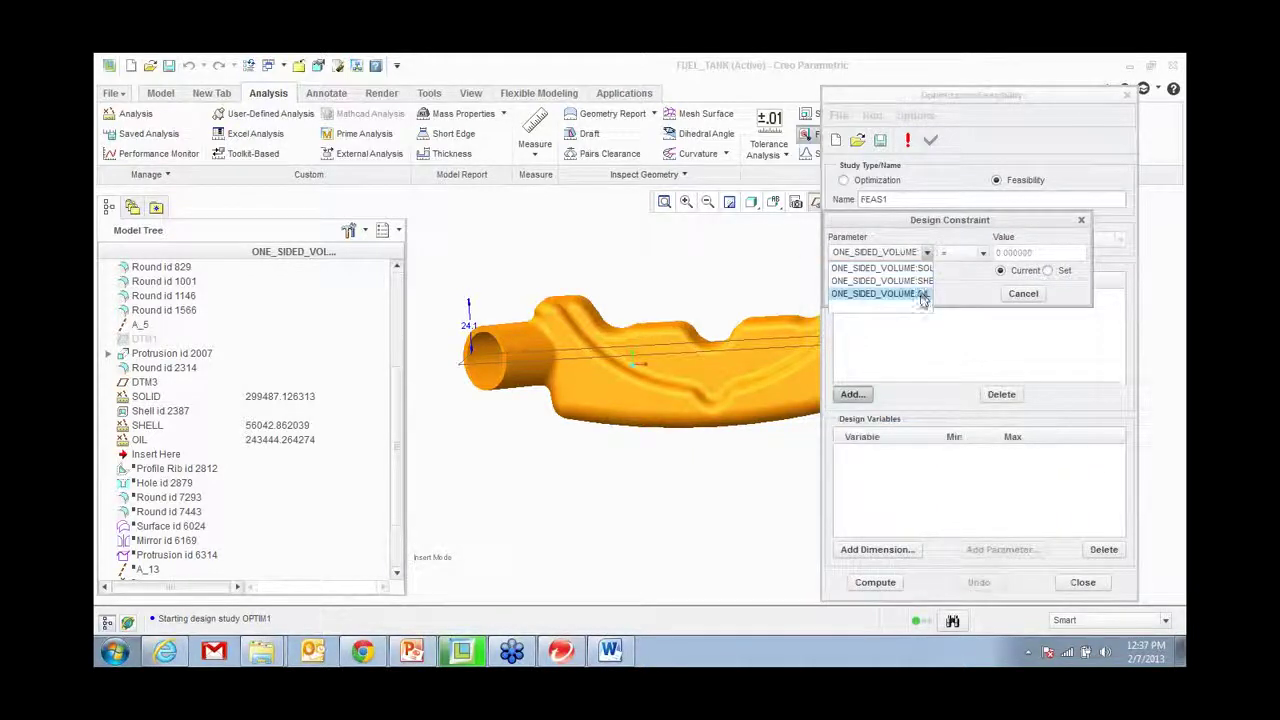
{"action": "left_click", "coordinate": [921, 294]}
{"action": "left_click", "coordinate": [1047, 270]}
{"action": "double_click", "coordinate": [1040, 252]}
{"action": "type", "text": "2E5"}
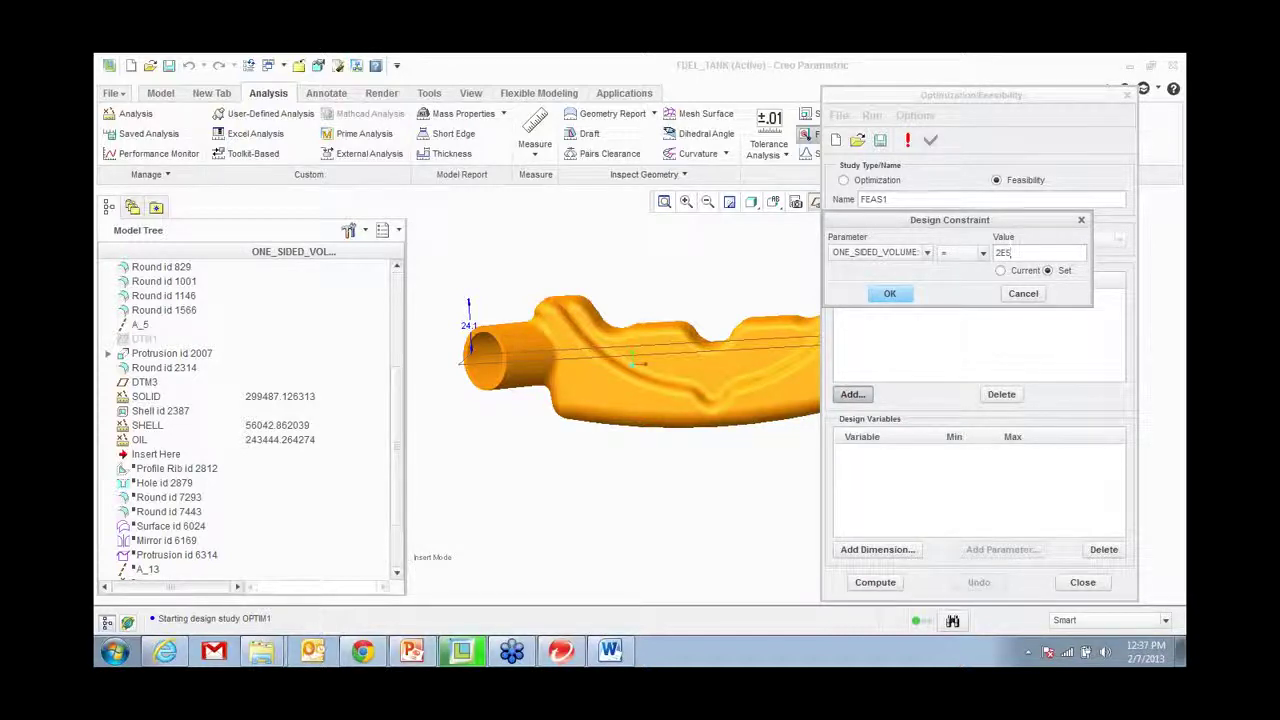
{"action": "left_click", "coordinate": [889, 293]}
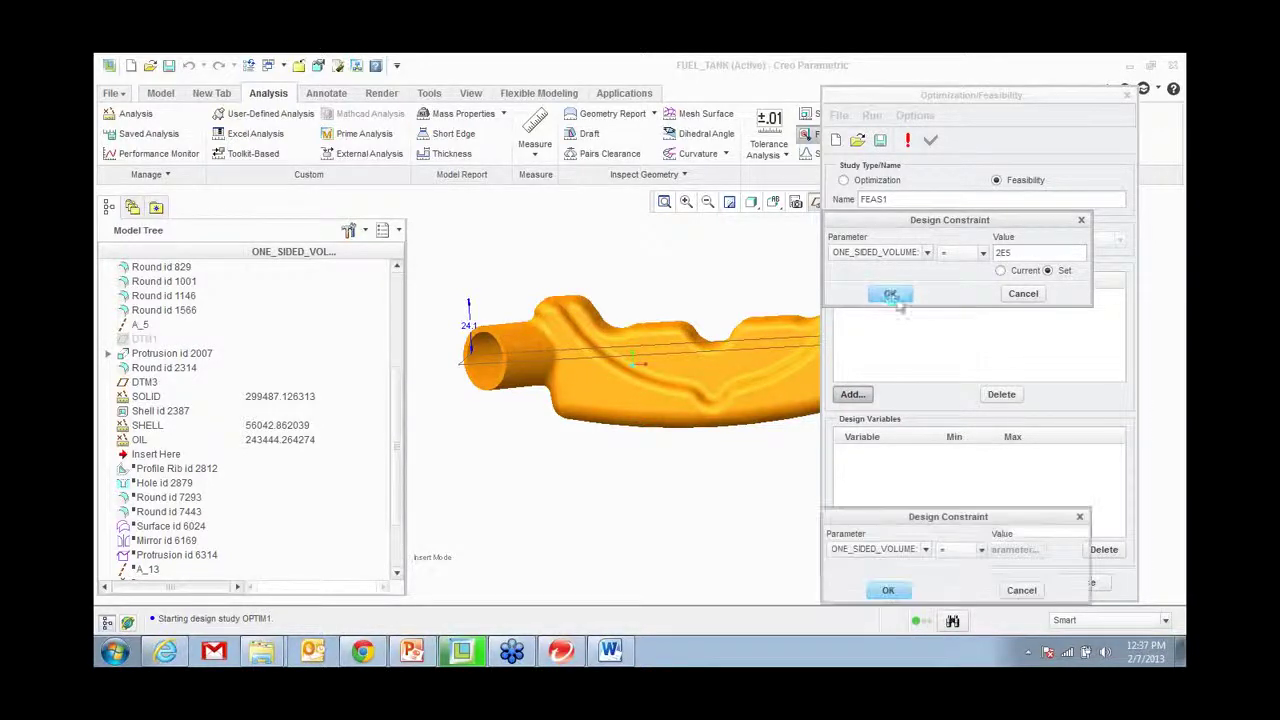
Step: Add DTM3's offset dimension as the feasibility study's design variable, with a minimum of 29 and a maximum of 30
{"action": "left_click", "coordinate": [1079, 517]}
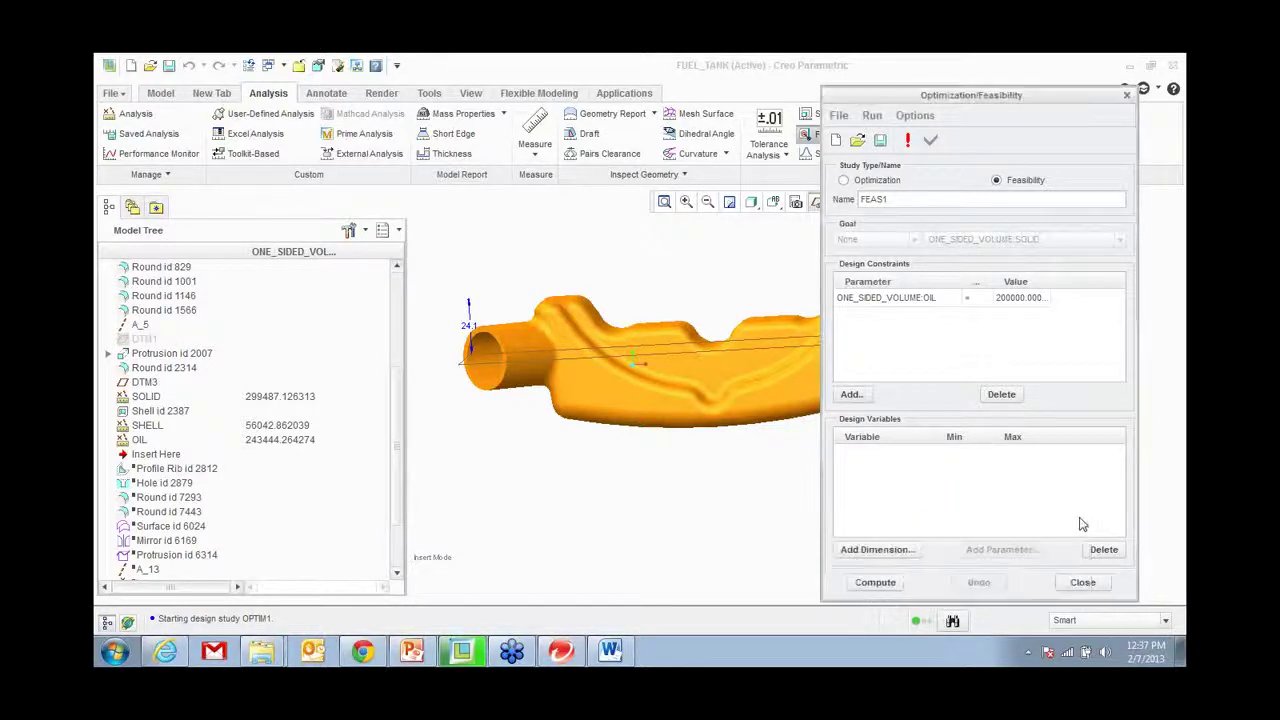
{"action": "left_click", "coordinate": [880, 549]}
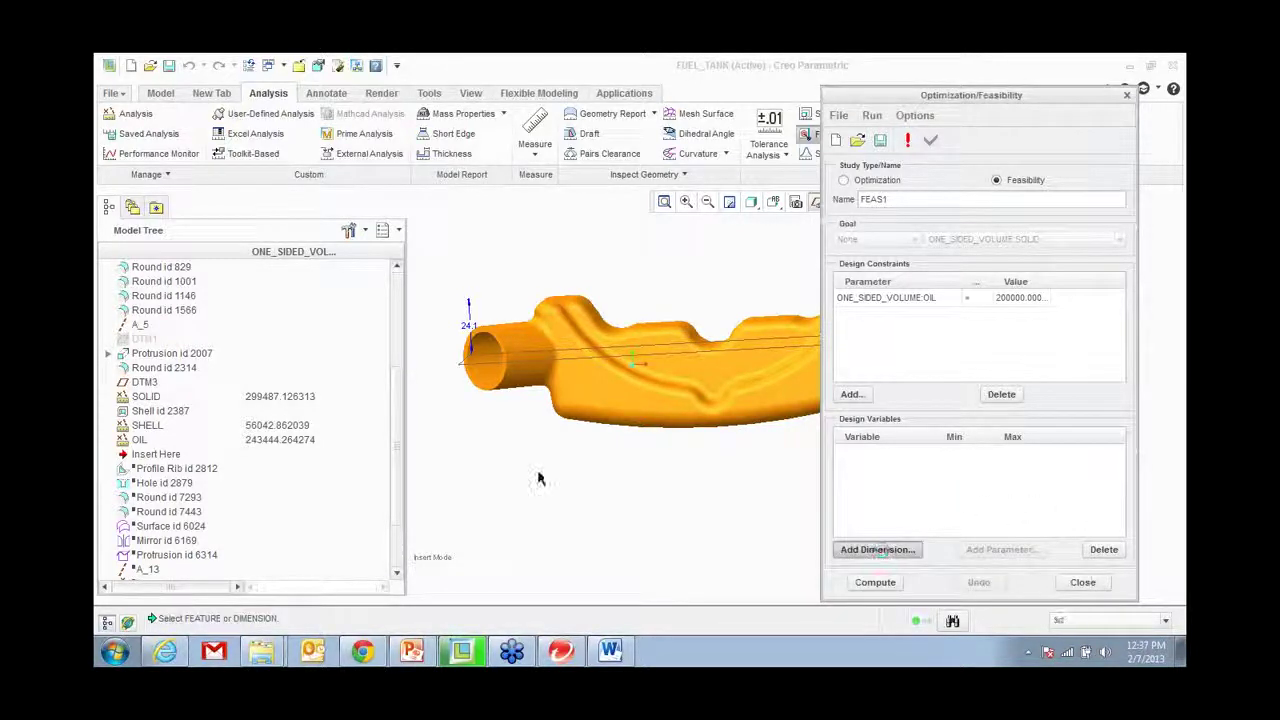
{"action": "left_click", "coordinate": [468, 326]}
{"action": "left_click", "coordinate": [962, 453]}
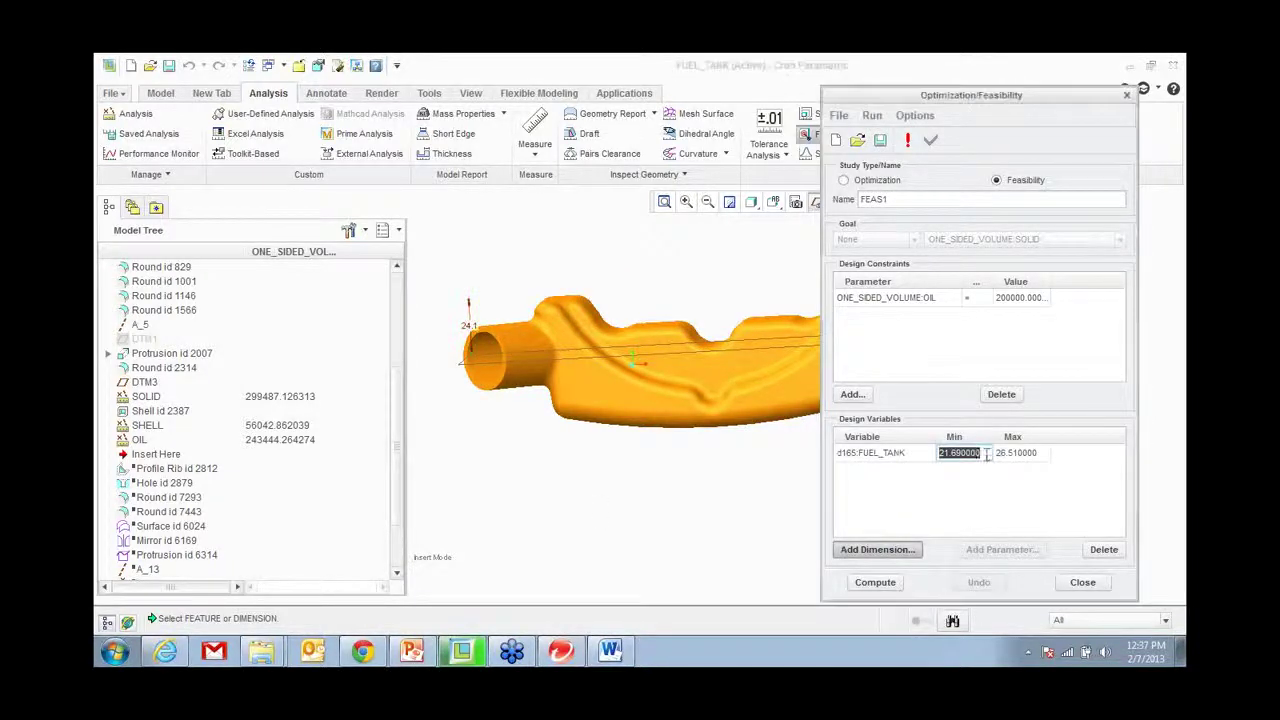
{"action": "type", "text": "29"}
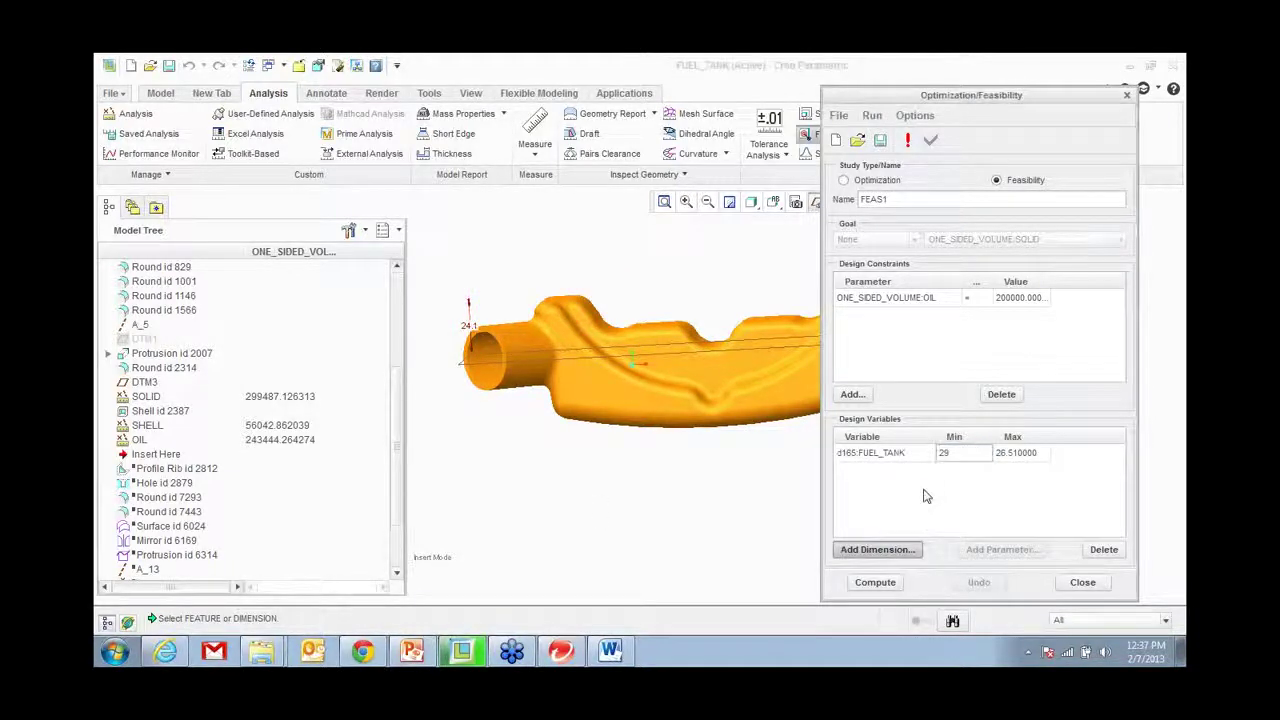
{"action": "left_click", "coordinate": [1025, 453]}
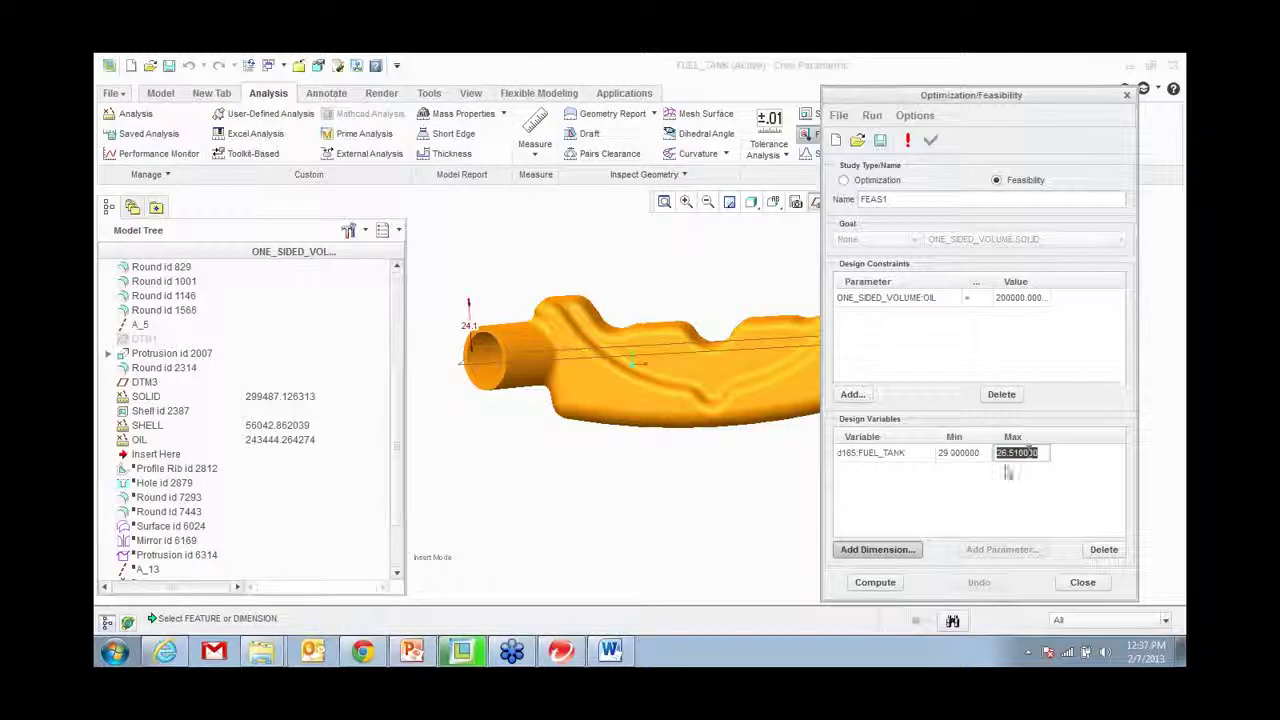
{"action": "type", "text": "30"}
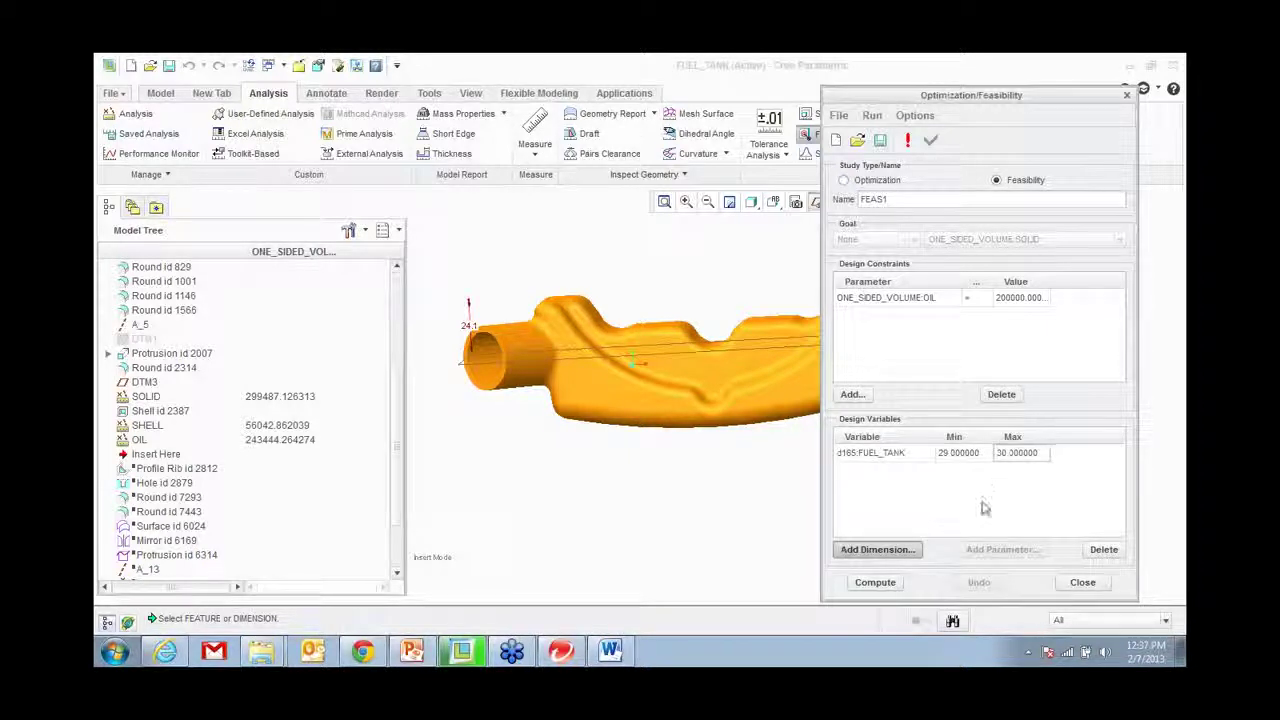
Step: Compute the feasibility study, close it and confirm keeping the model change
{"action": "left_click", "coordinate": [873, 581]}
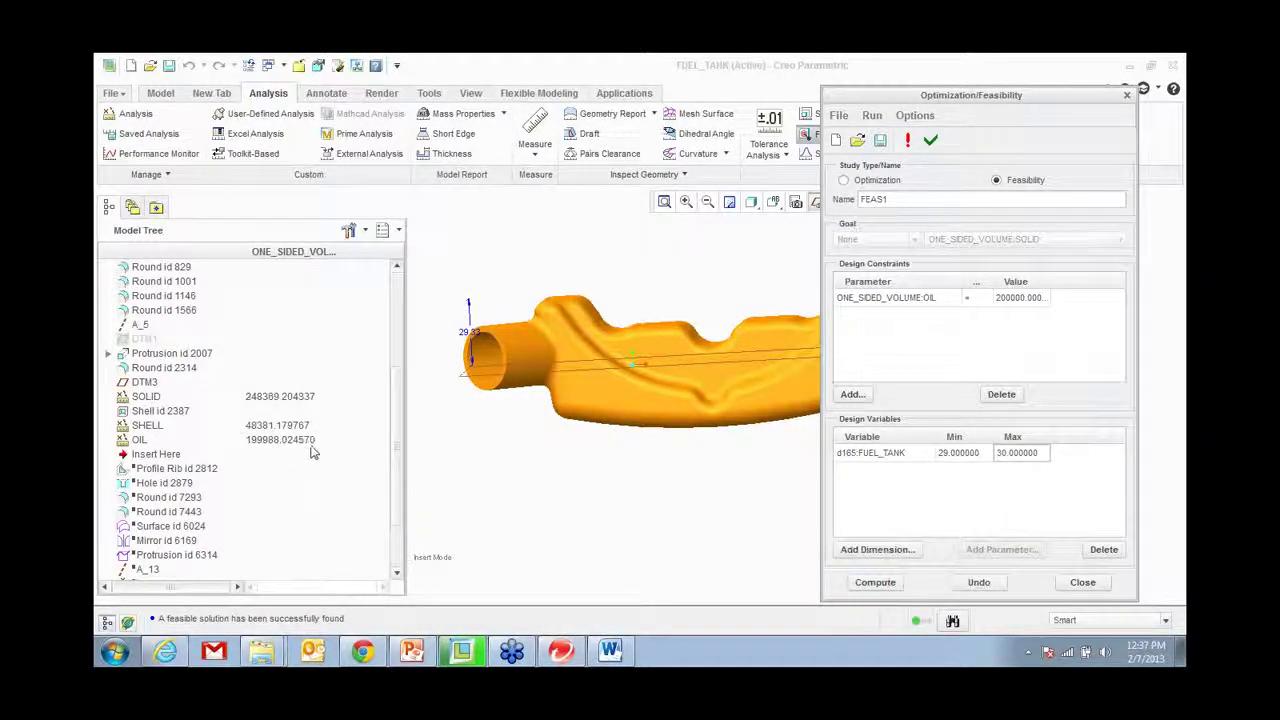
{"action": "left_click", "coordinate": [1088, 583]}
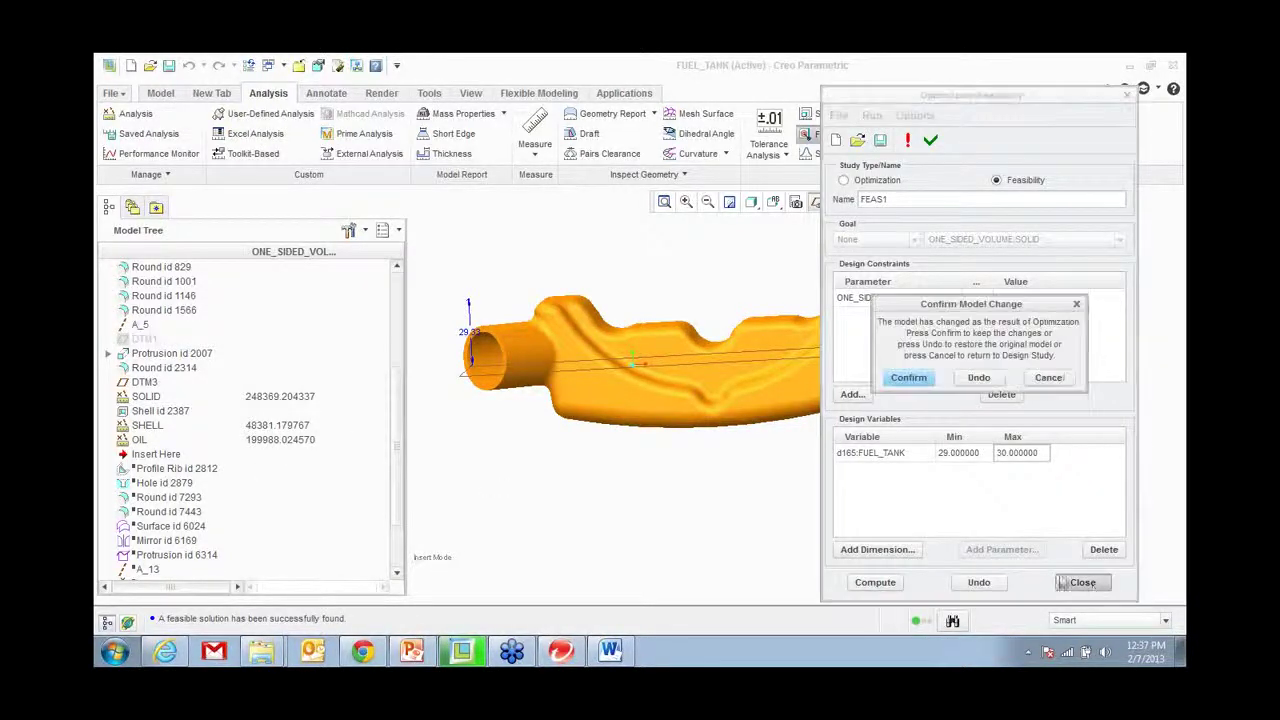
{"action": "left_click", "coordinate": [912, 377]}
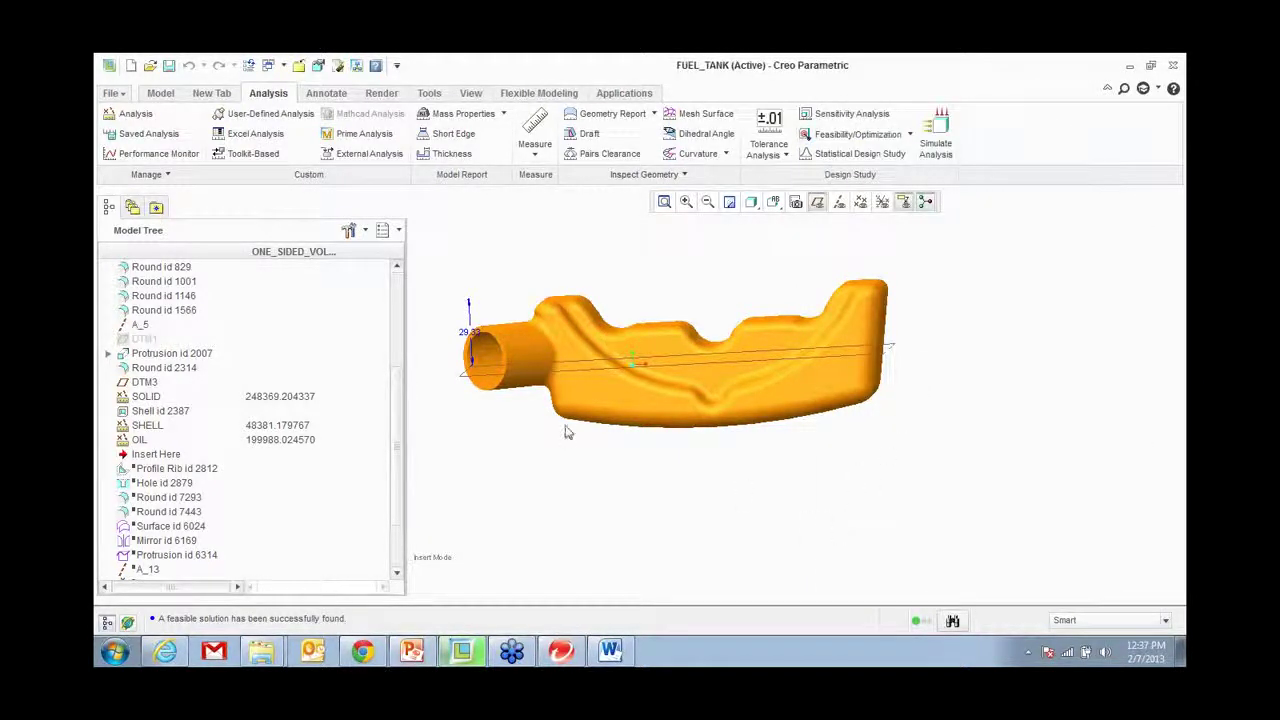
Step: Set DTM3's offset to 29.34 and regenerate the fuel tank
{"action": "left_click", "coordinate": [470, 340]}
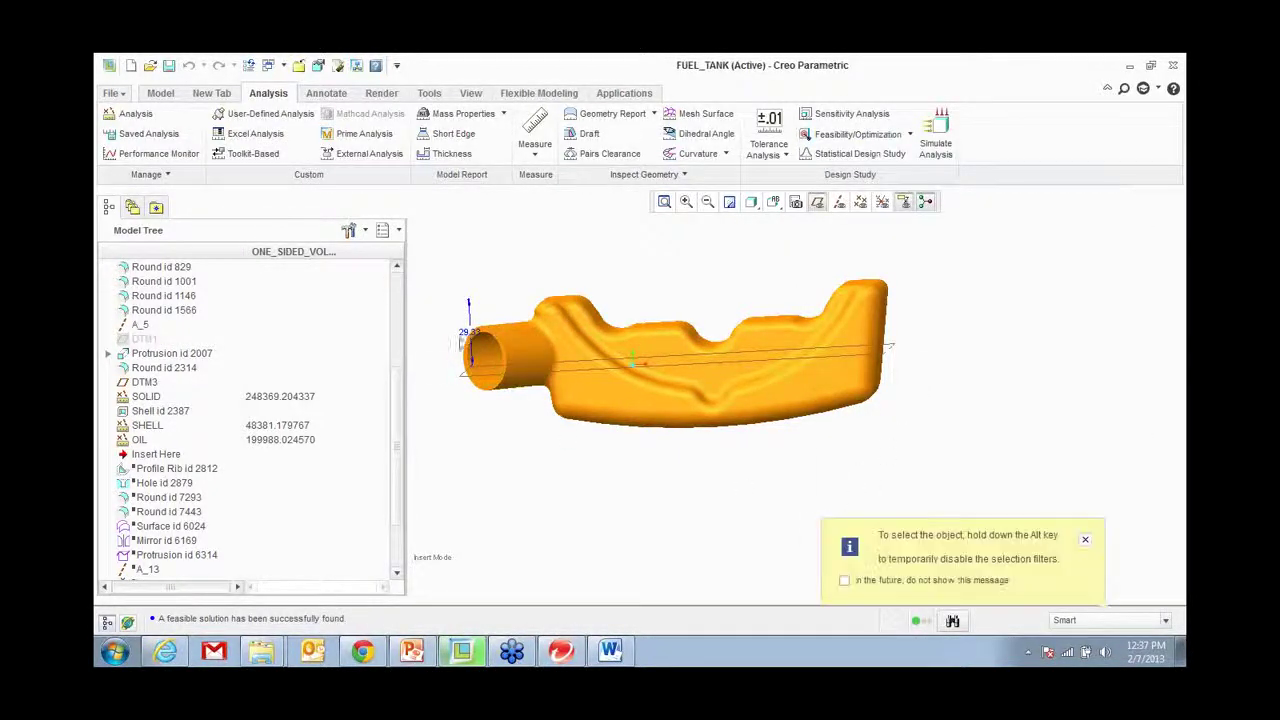
{"action": "middle_click_drag", "start_coordinate": [581, 491], "coordinate": [580, 480]}
{"action": "right_click", "coordinate": [145, 383]}
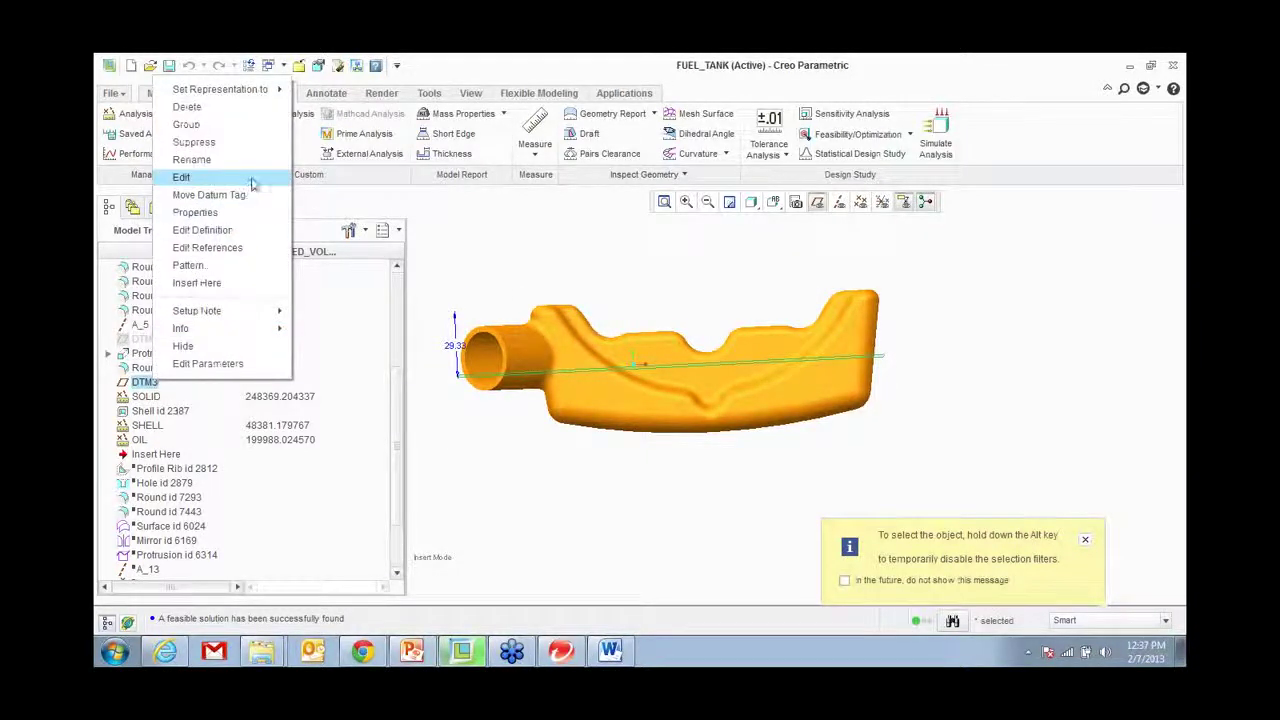
{"action": "left_click", "coordinate": [251, 179]}
{"action": "double_click", "coordinate": [453, 350]}
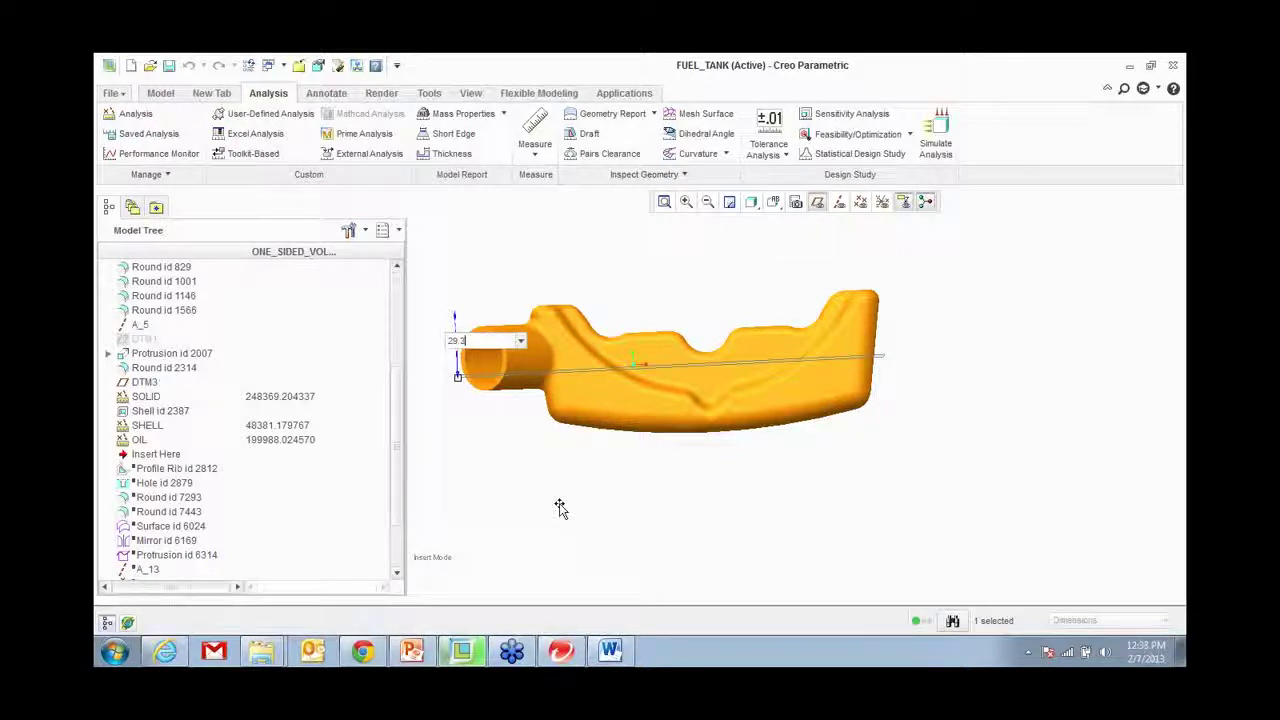
{"action": "type", "text": "29.34"}
{"action": "key", "text": "Return"}
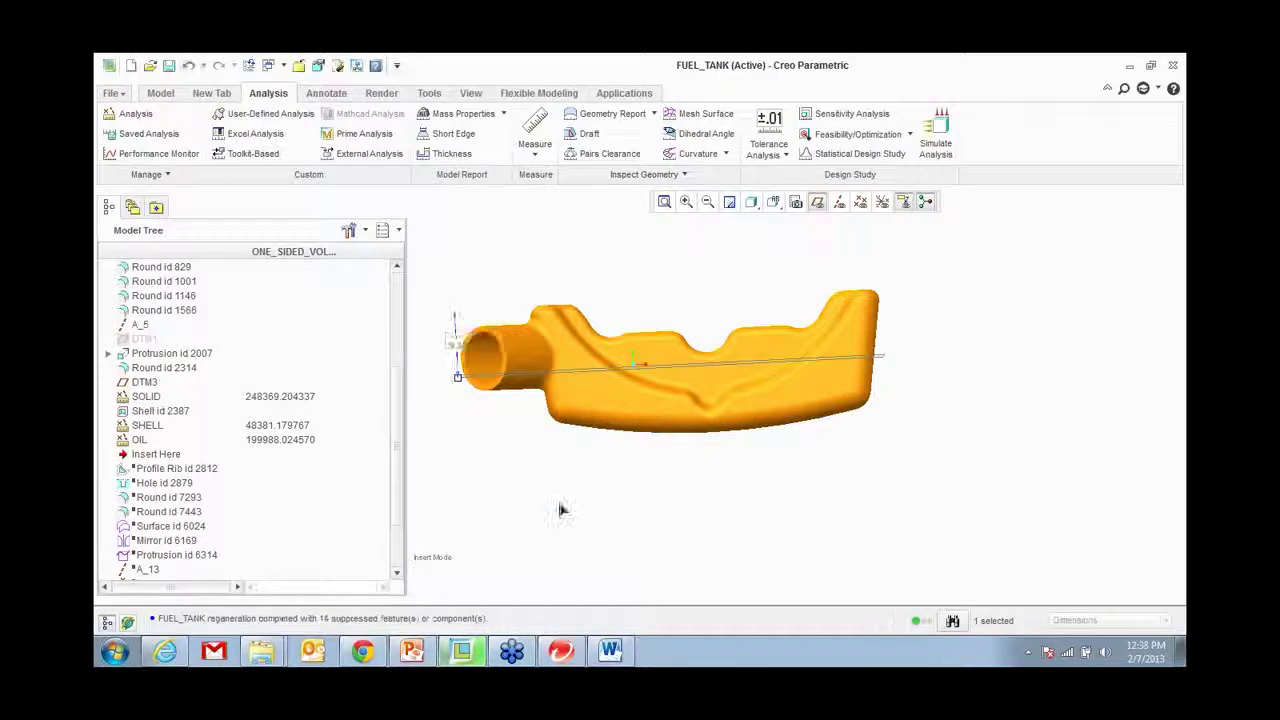
{"action": "key", "text": "ctrl+g"}
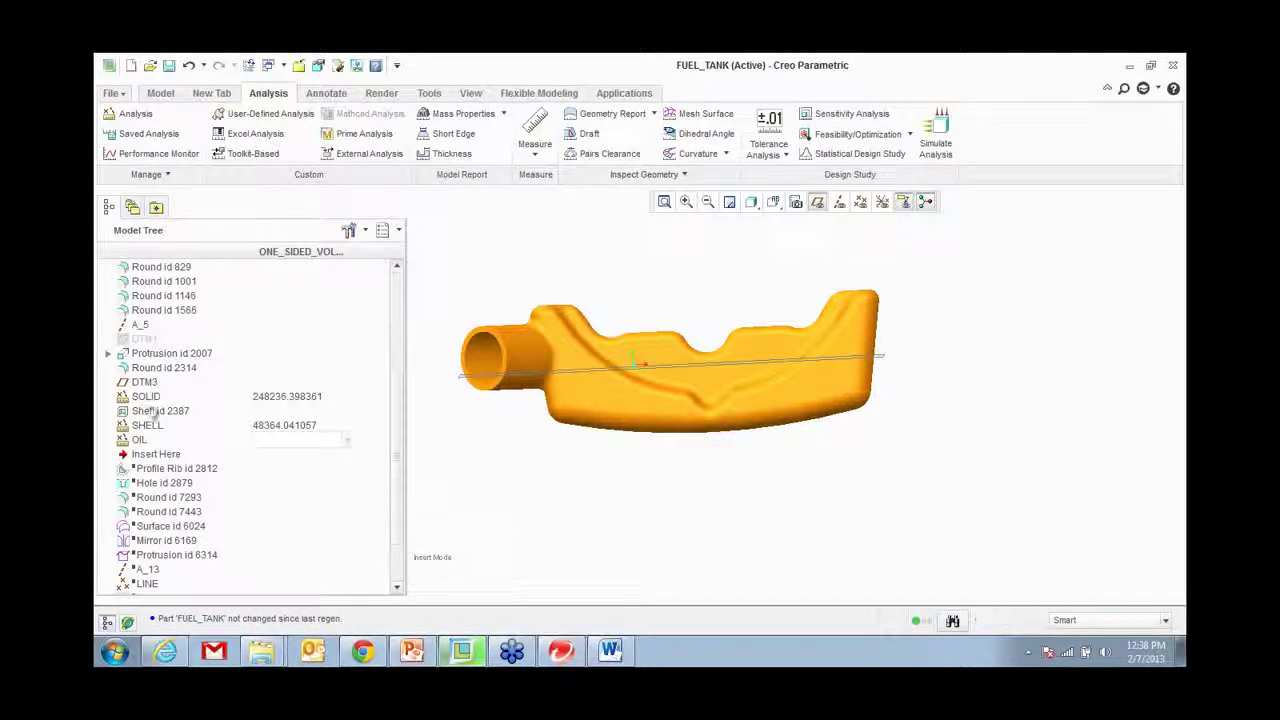
Step: Edit DTM3's offset again to a slightly smaller value and regenerate the part
{"action": "right_click", "coordinate": [150, 382]}
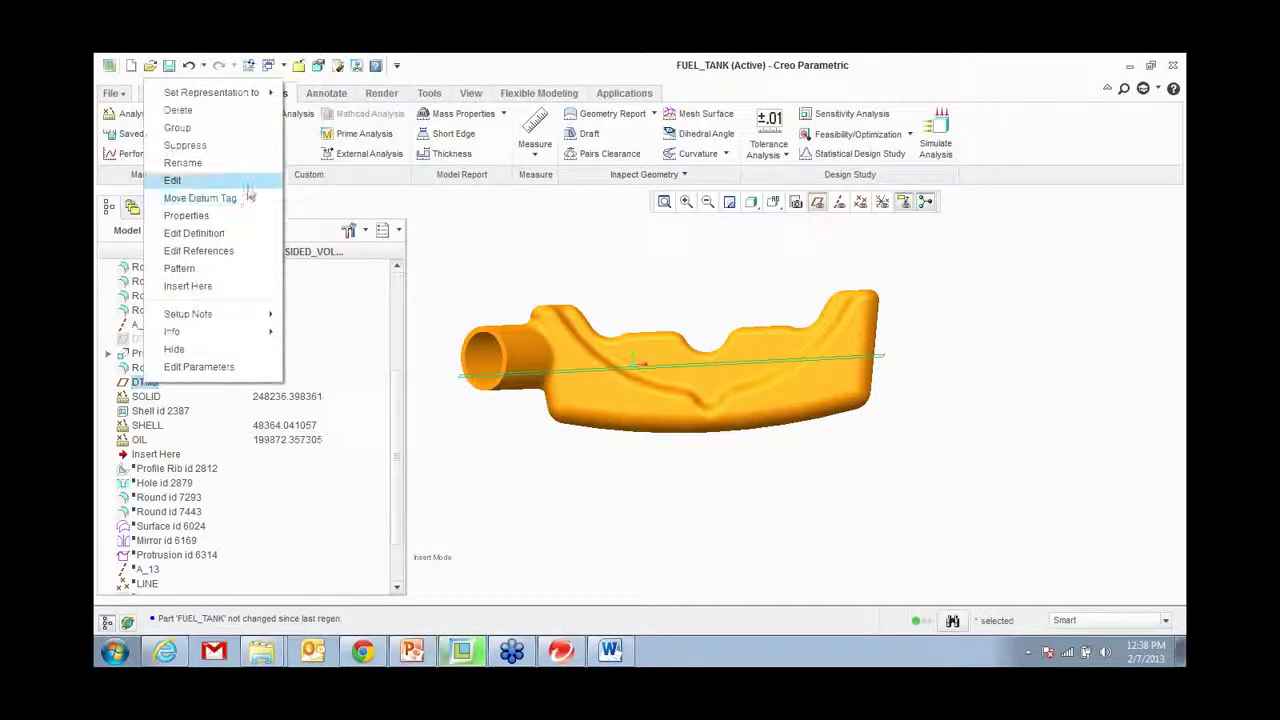
{"action": "left_click", "coordinate": [246, 182]}
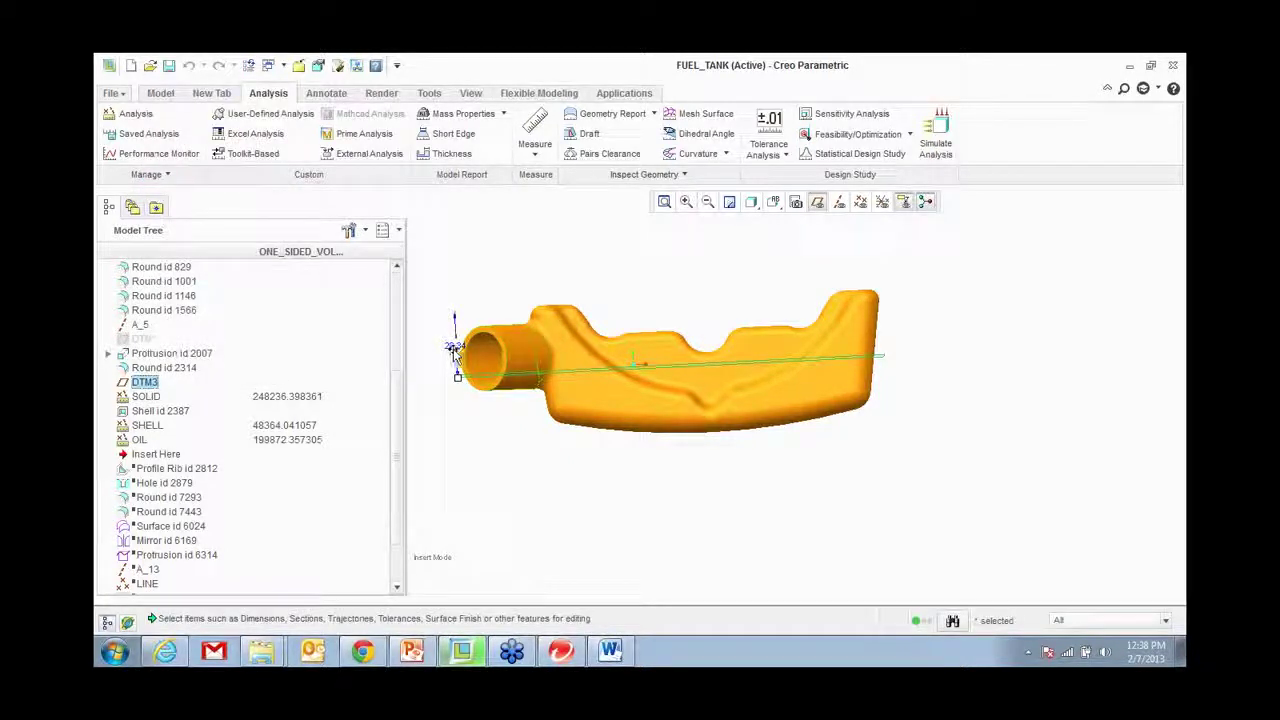
{"action": "double_click", "coordinate": [452, 345]}
{"action": "key", "text": "Right"}
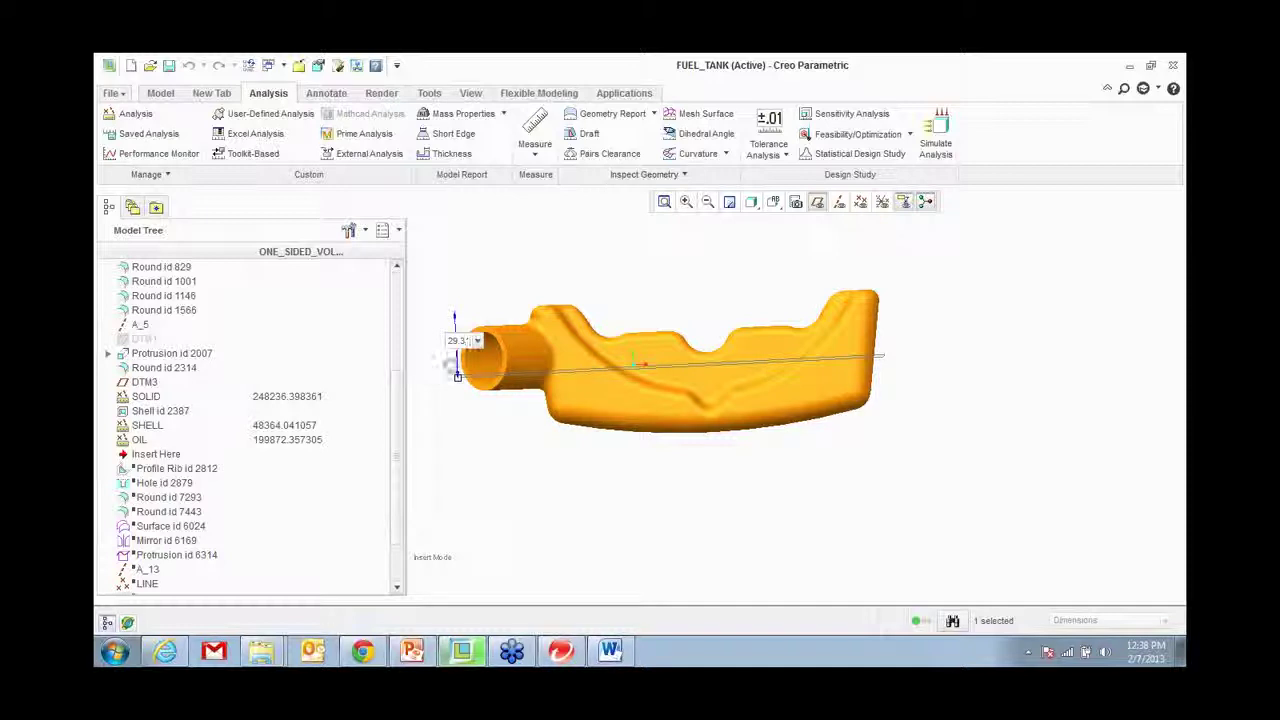
{"action": "key", "text": "Return"}
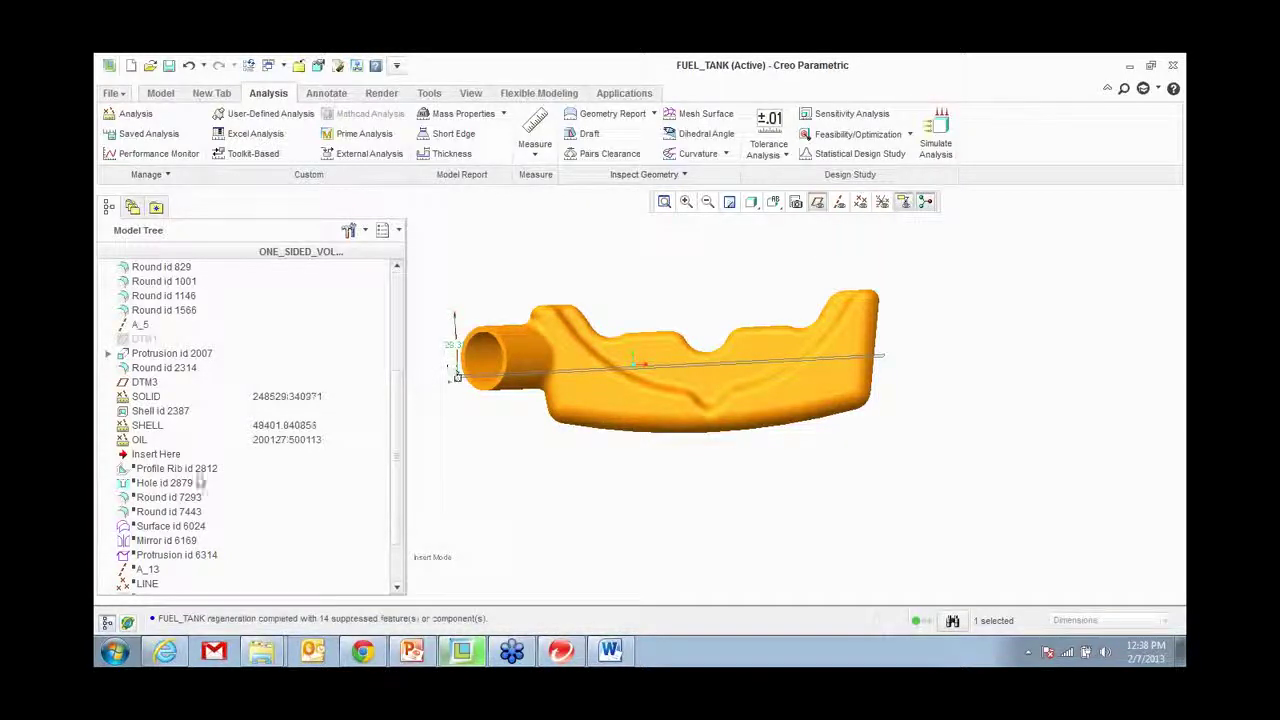
{"action": "key", "text": "ctrl+g"}
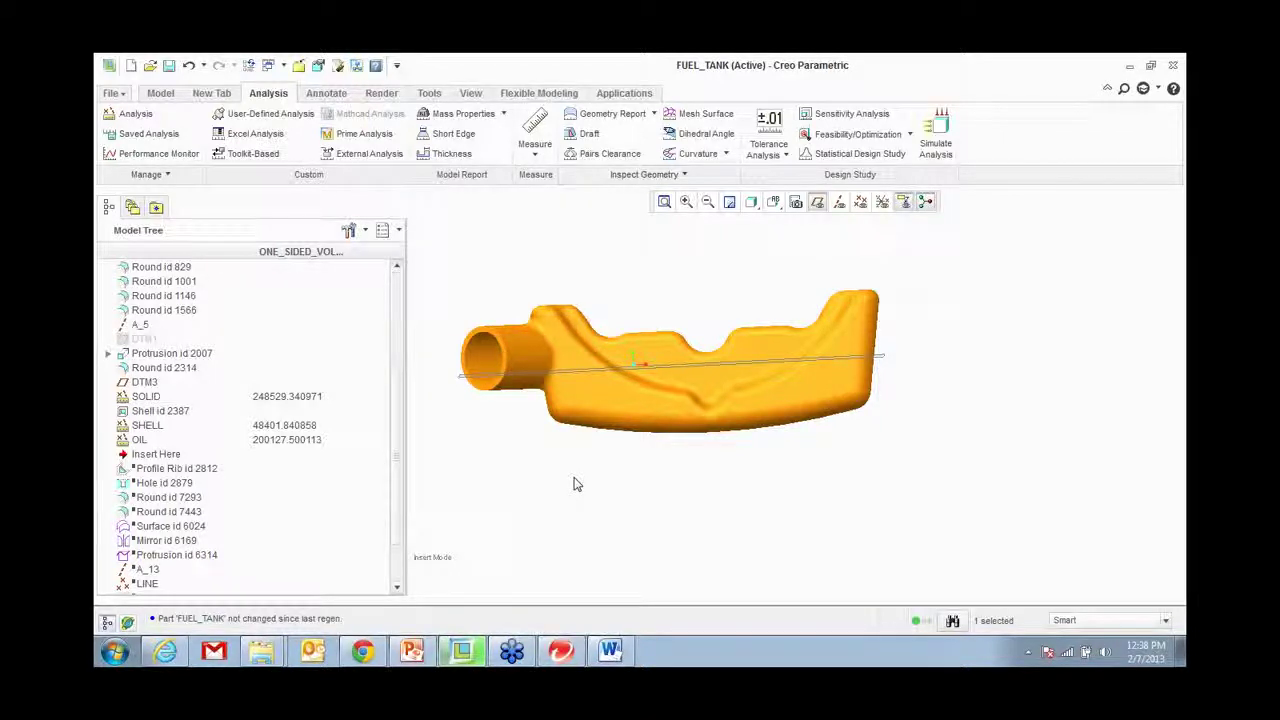
Step: Close the fuel tank model and erase all objects not displayed from the session
{"action": "left_click", "coordinate": [298, 65]}
{"action": "left_click", "coordinate": [298, 125]}
{"action": "key", "text": "Return"}
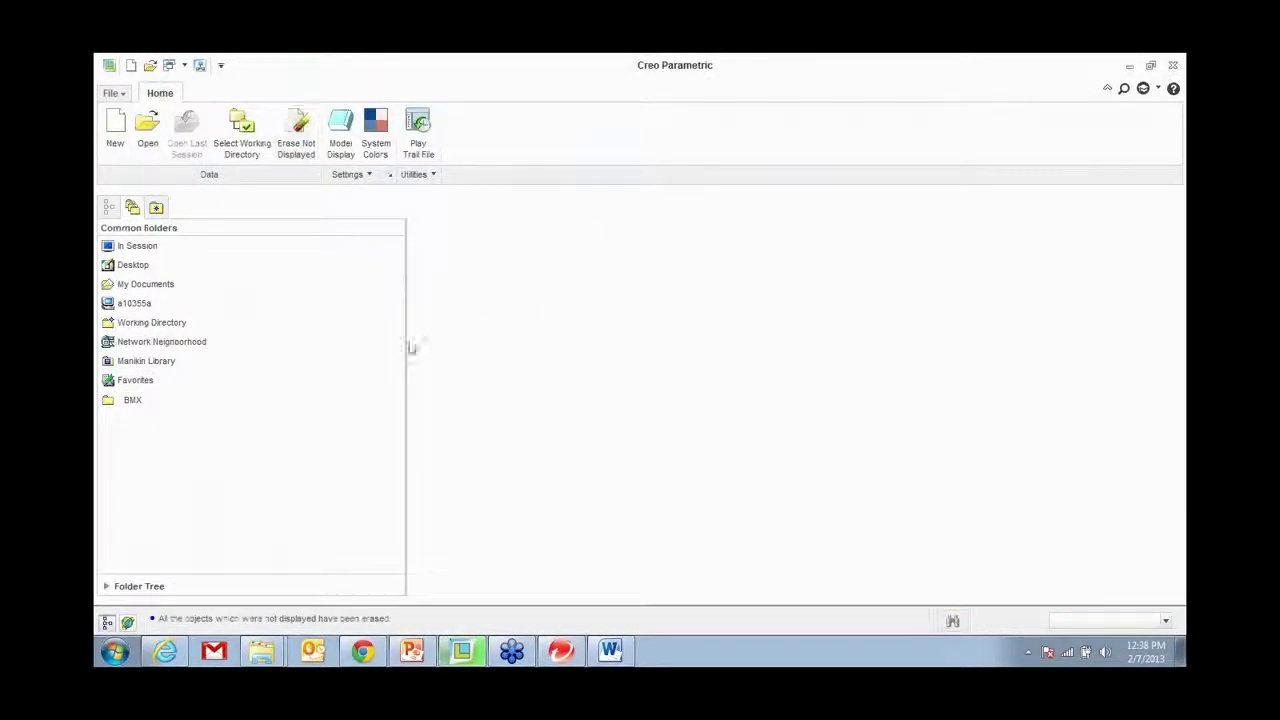
Step: Open the HAND_PUMP assembly from the Hand-Pump_Optimization folder in BMX
{"action": "left_click", "coordinate": [185, 399]}
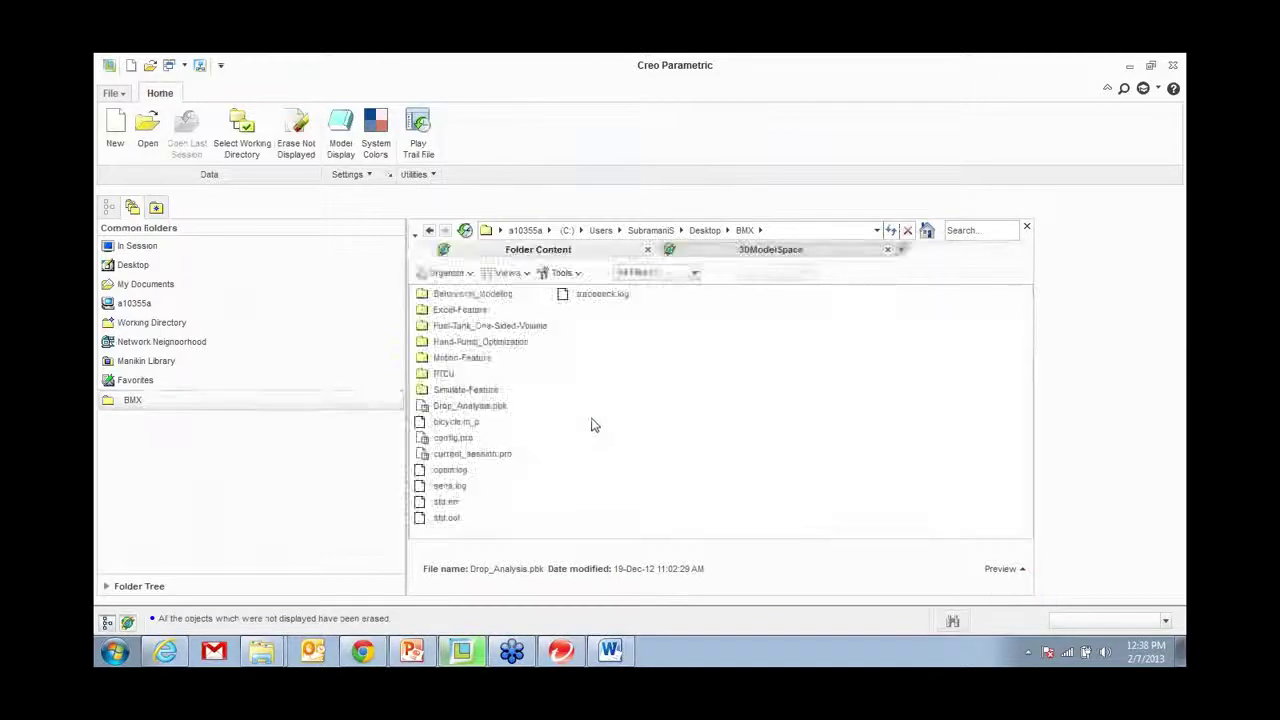
{"action": "double_click", "coordinate": [505, 343]}
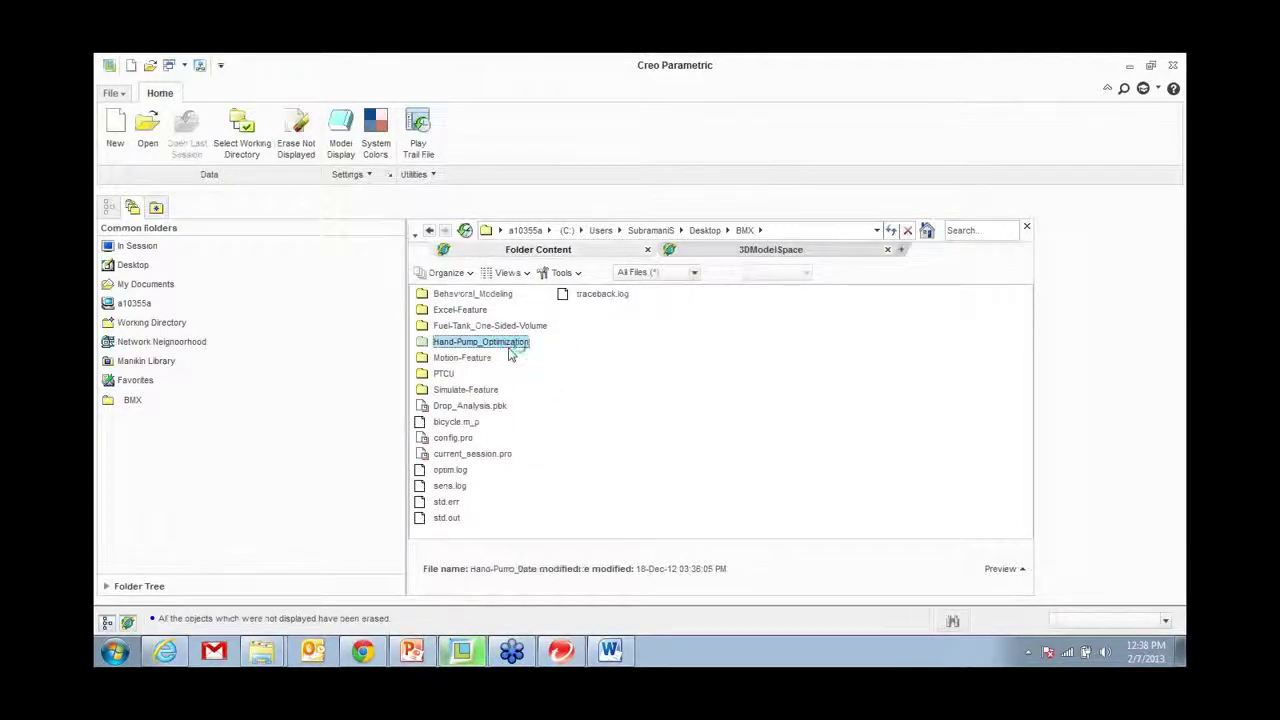
{"action": "double_click", "coordinate": [470, 310]}
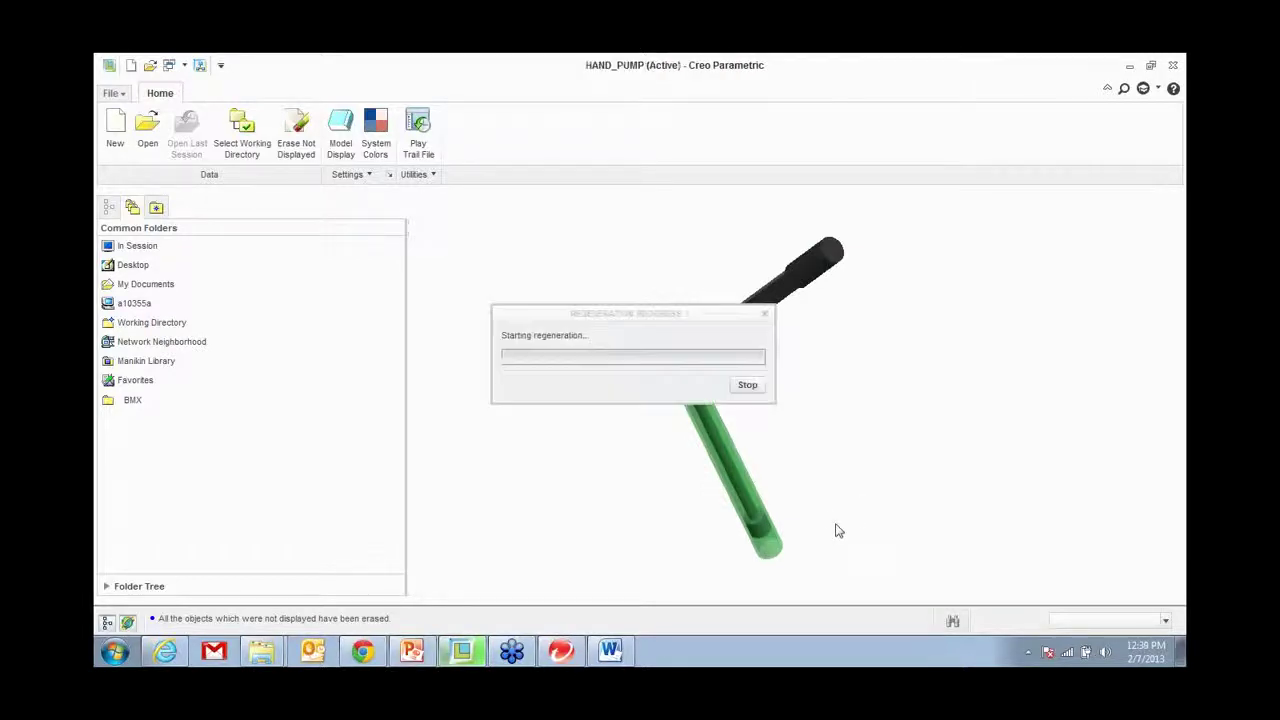
{"action": "middle_click_drag", "start_coordinate": [843, 471], "coordinate": [817, 450]}
{"action": "scroll", "coordinate": [552, 398], "scroll_direction": "up", "scroll_amount": 3}
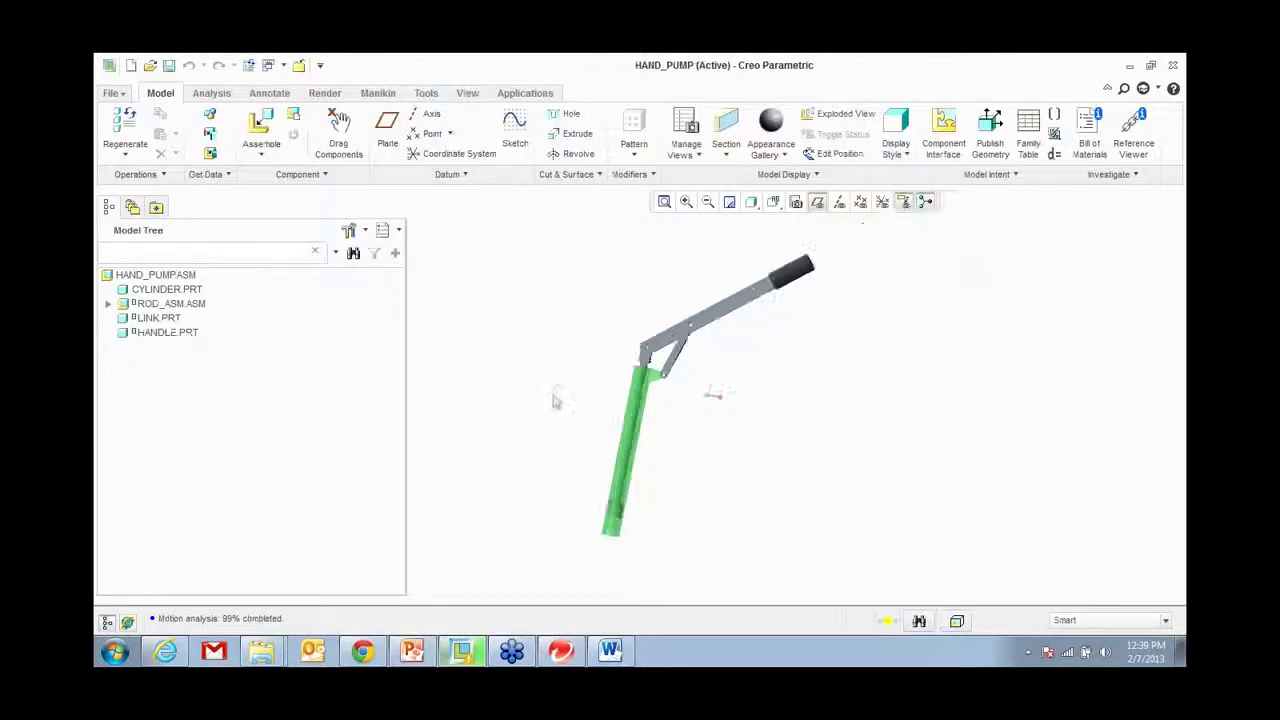
Step: Move the pump handle with Drag Components to check how the linkage and rod travel, and finish dragging
{"action": "left_click", "coordinate": [341, 135]}
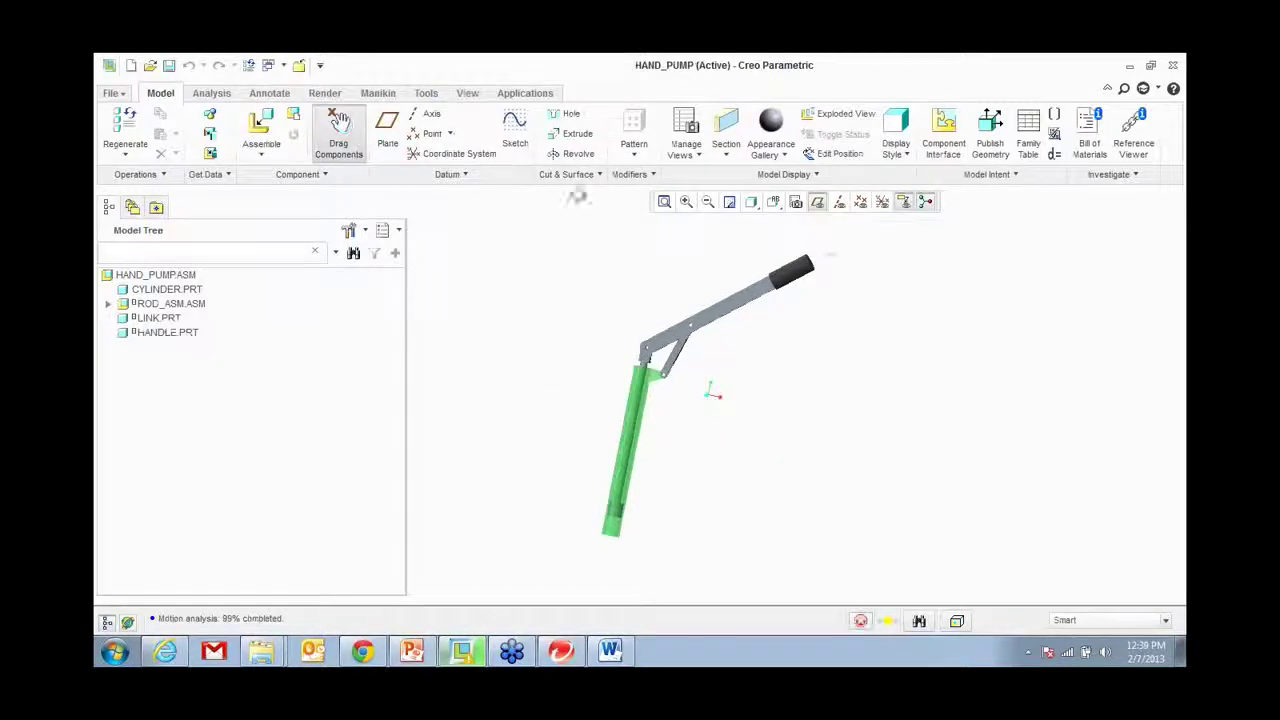
{"action": "left_click", "coordinate": [810, 268]}
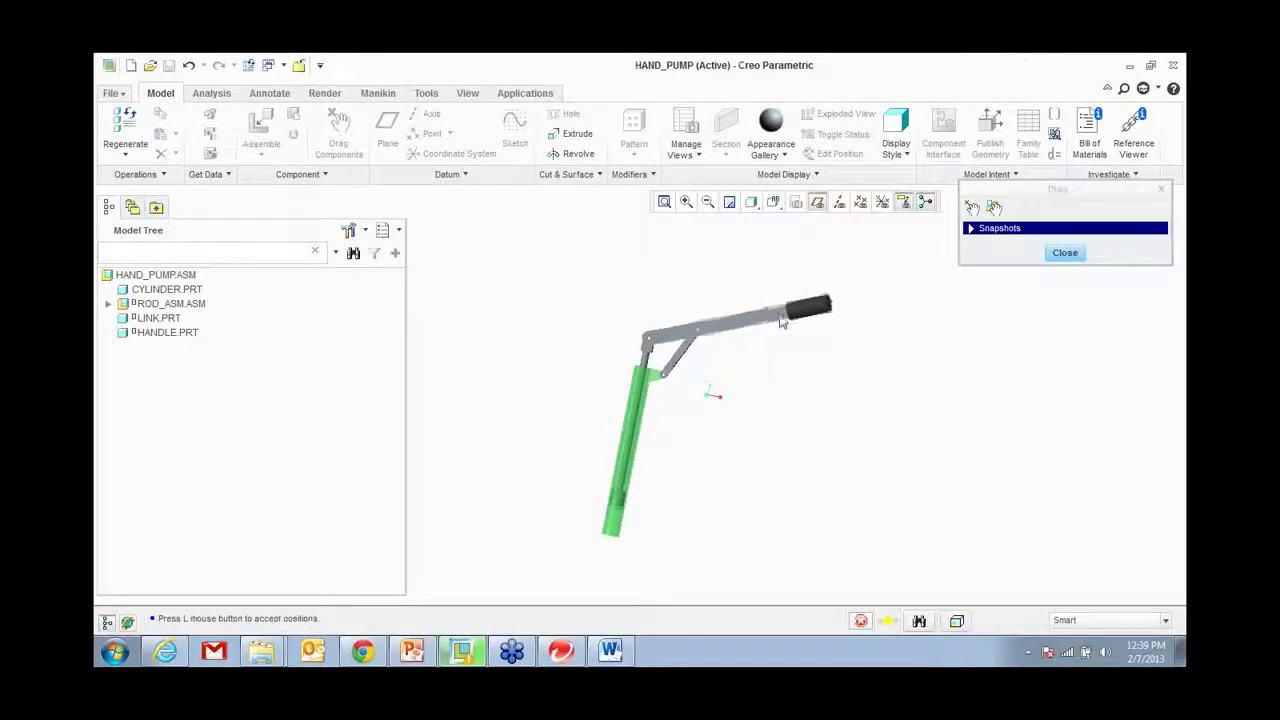
{"action": "left_click", "coordinate": [780, 296]}
{"action": "middle_click", "coordinate": [756, 387]}
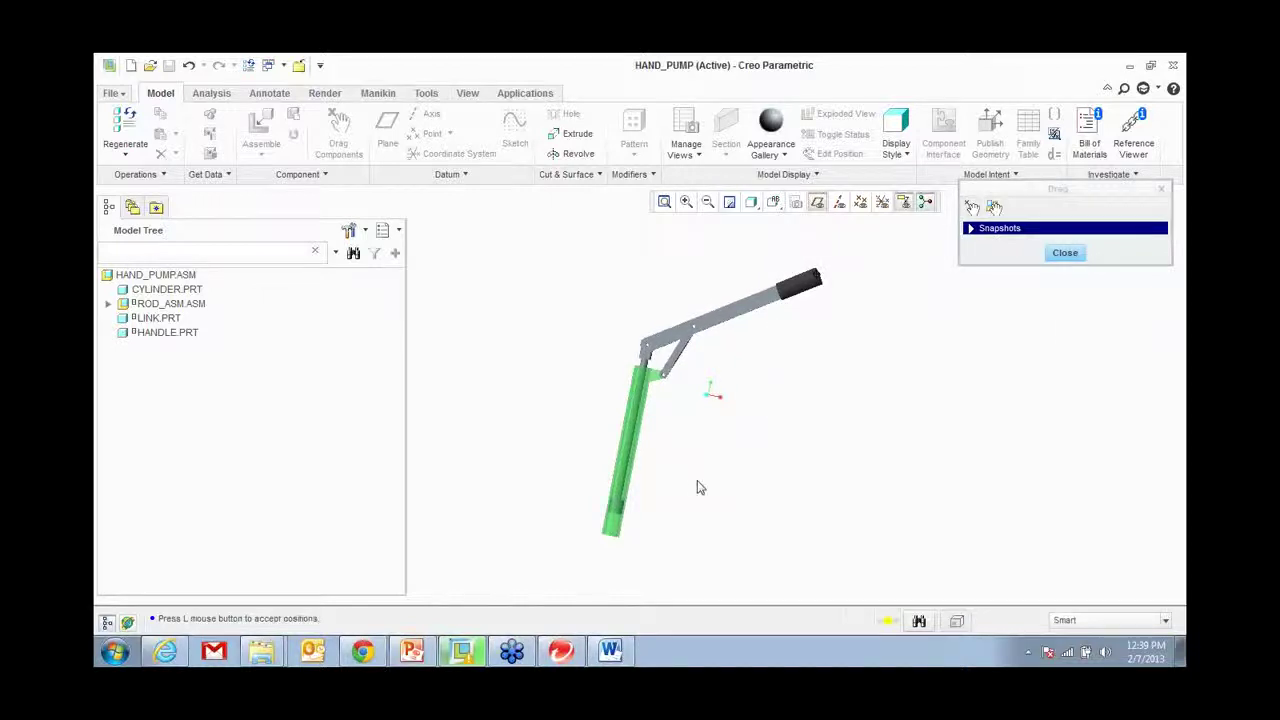
{"action": "scroll", "coordinate": [702, 482], "scroll_direction": "down", "scroll_amount": 1}
{"action": "middle_click_drag", "start_coordinate": [703, 482], "coordinate": [720, 466]}
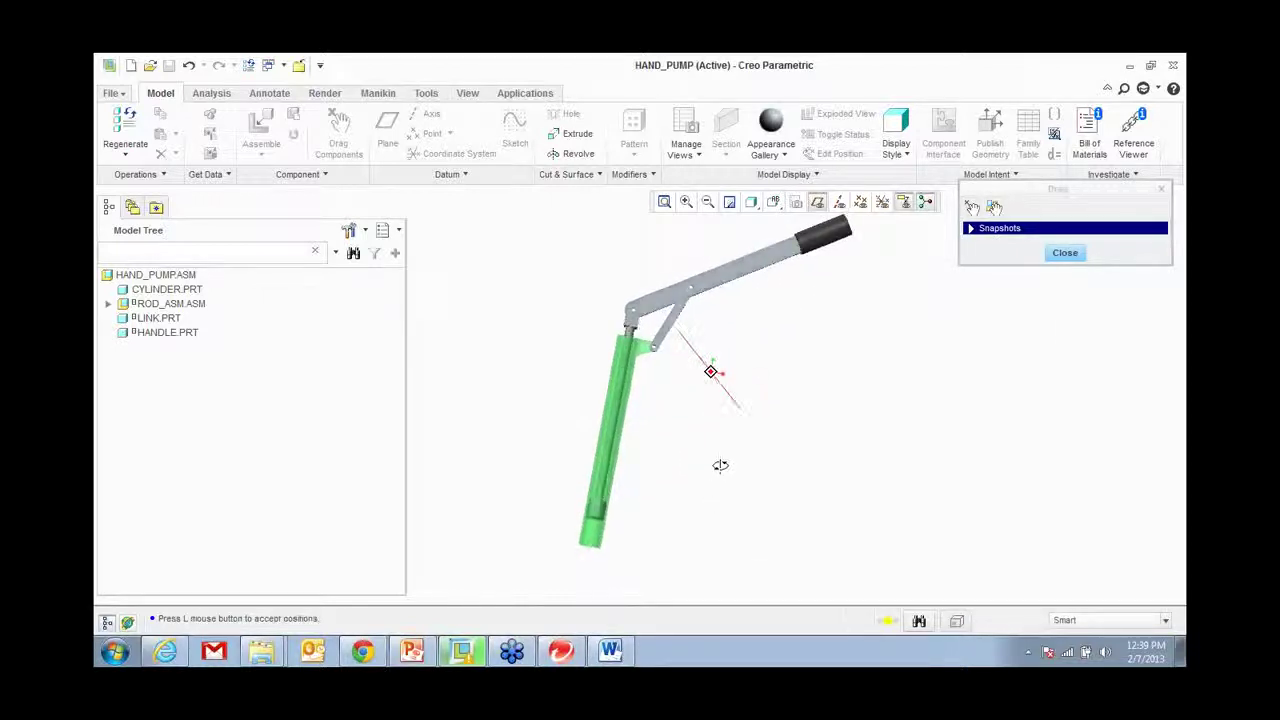
{"action": "left_click", "coordinate": [1065, 252]}
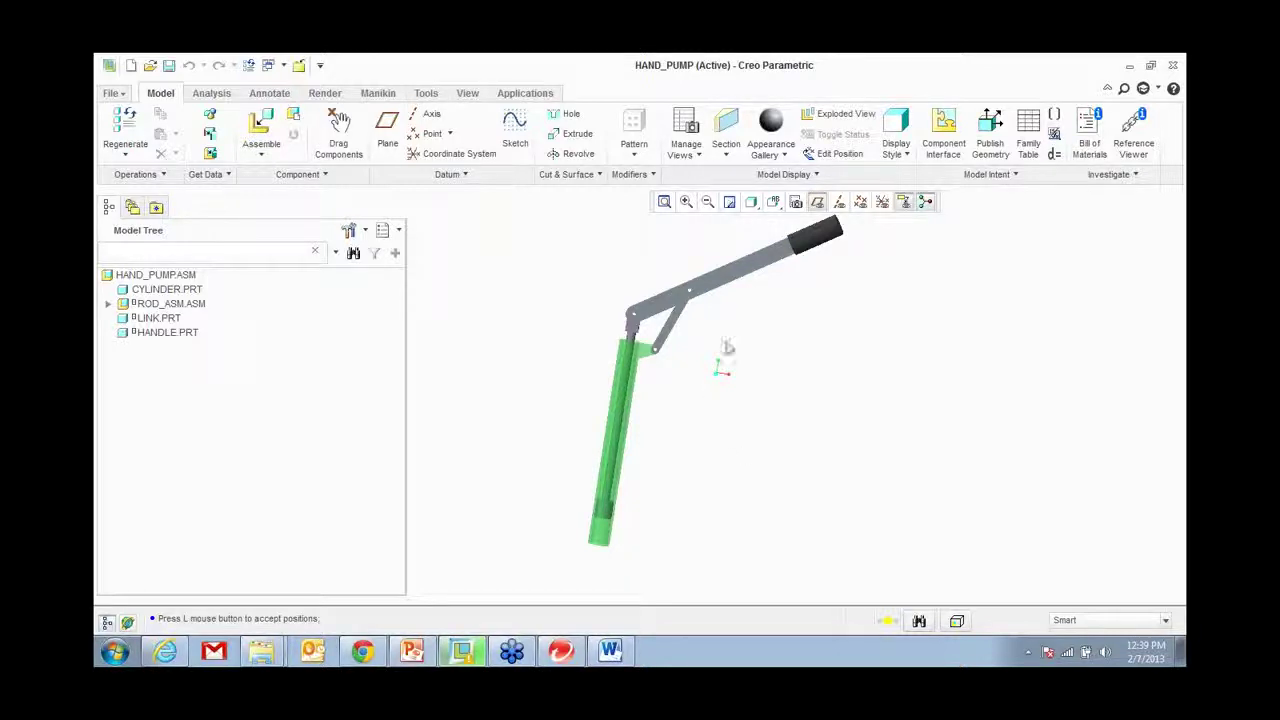
Step: Enter the Mechanism application and run the ONE_STROKE position analysis on the hand pump
{"action": "left_click", "coordinate": [520, 95]}
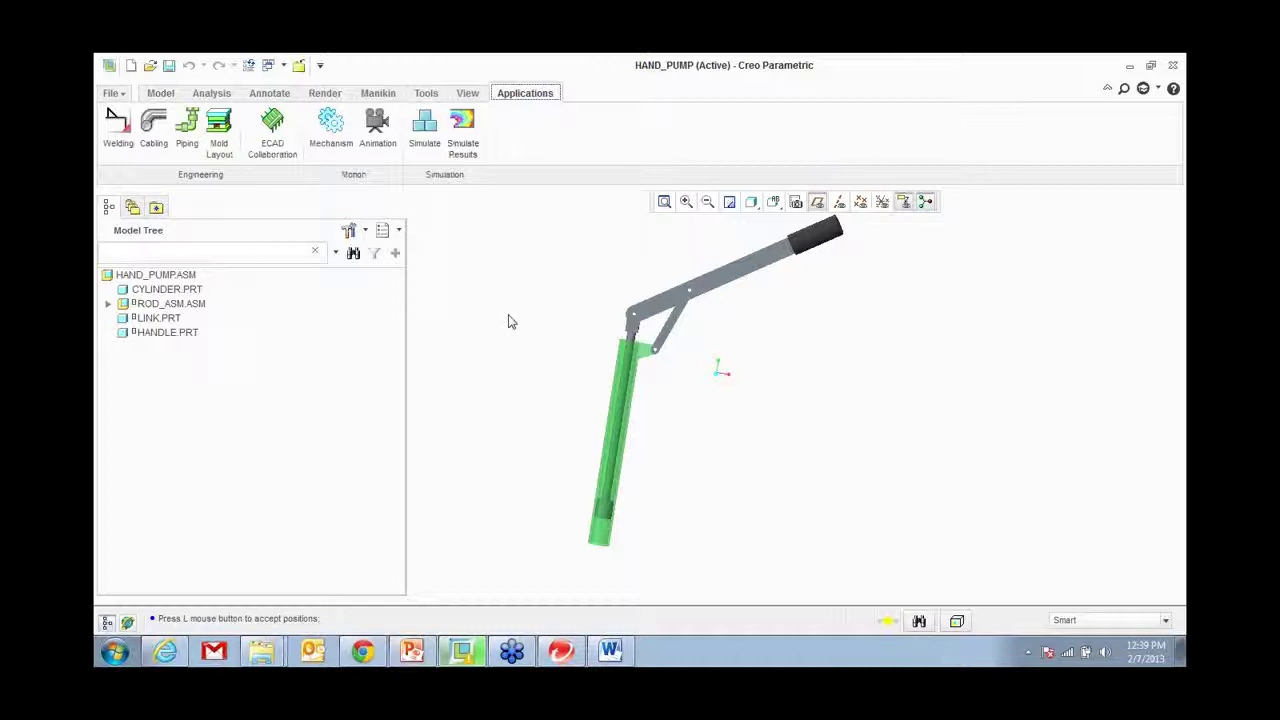
{"action": "left_click", "coordinate": [332, 135]}
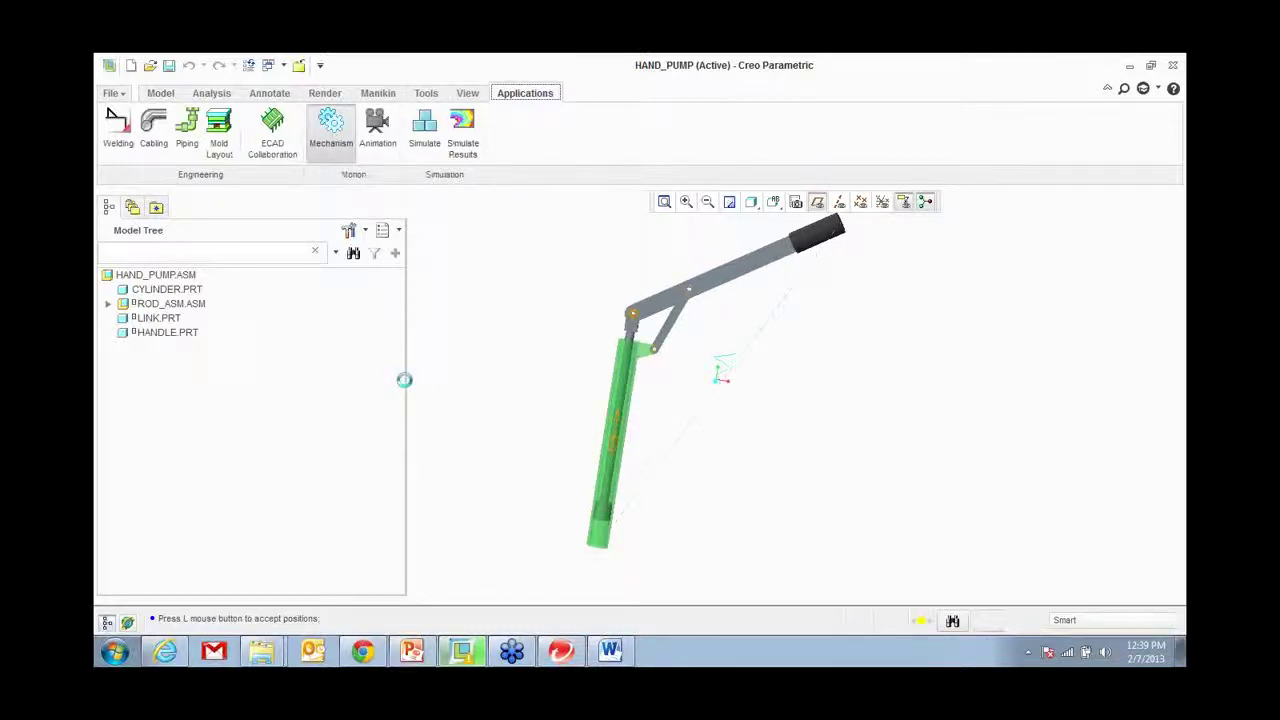
{"action": "scroll", "coordinate": [243, 523], "scroll_direction": "down", "scroll_amount": 2}
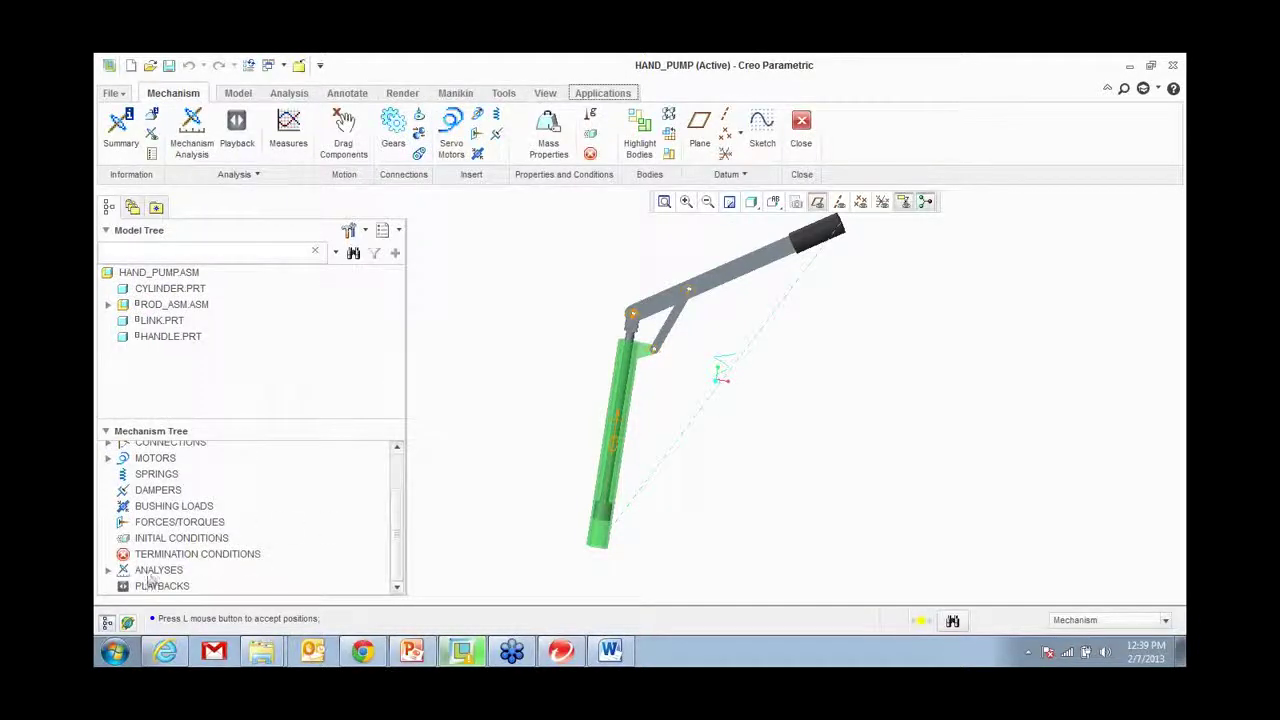
{"action": "left_click", "coordinate": [107, 570]}
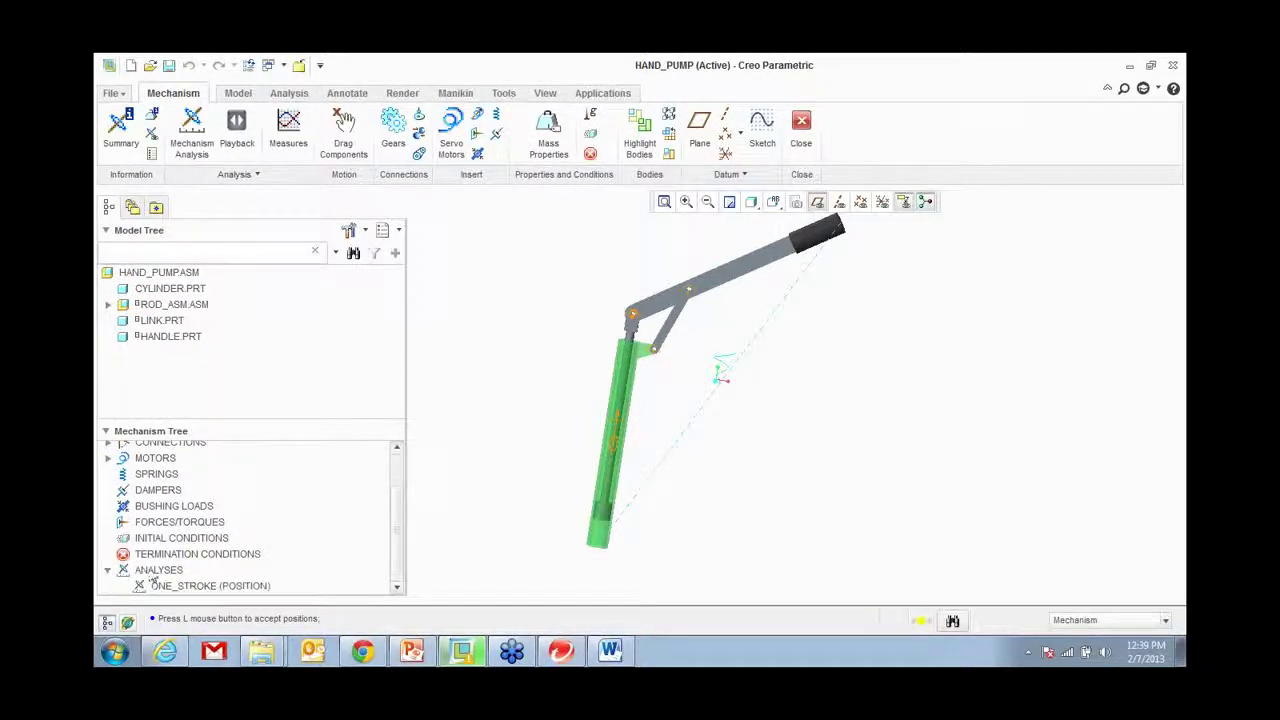
{"action": "right_click", "coordinate": [222, 575]}
{"action": "left_click", "coordinate": [264, 536]}
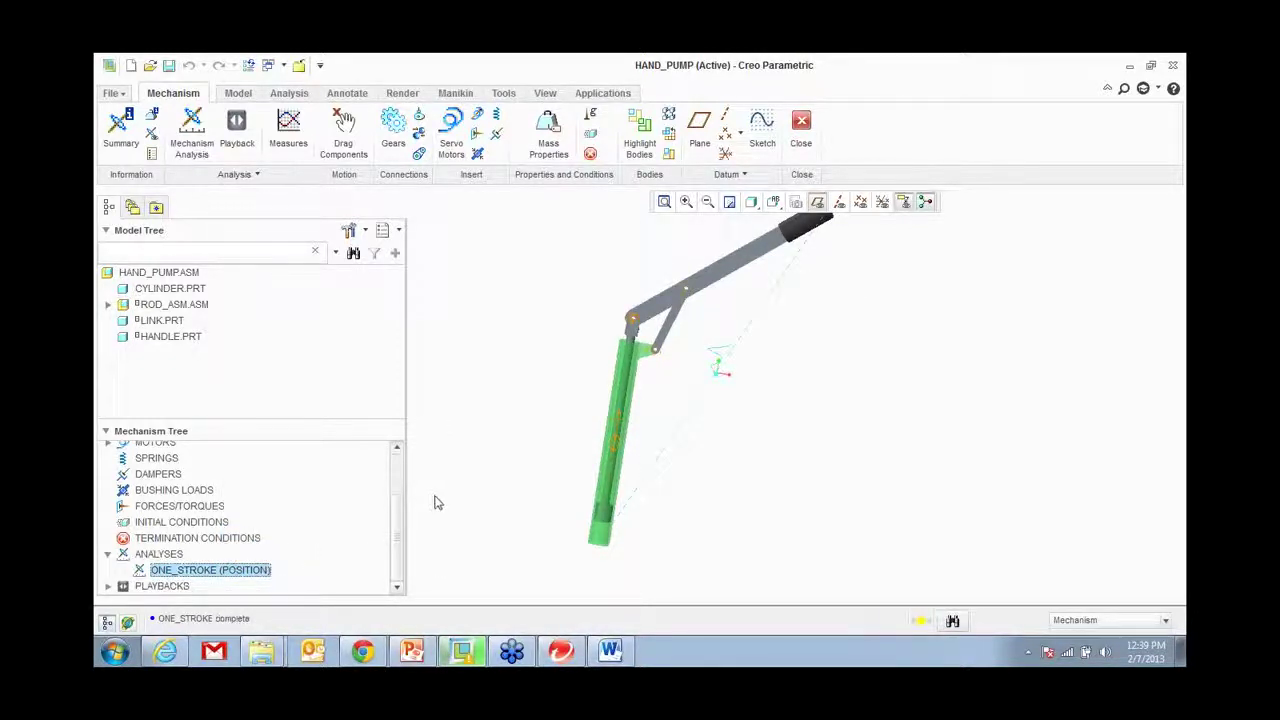
Step: Close the Mechanism application, saving the ONE_STROKE playback over the result set already on disk
{"action": "left_click", "coordinate": [801, 125]}
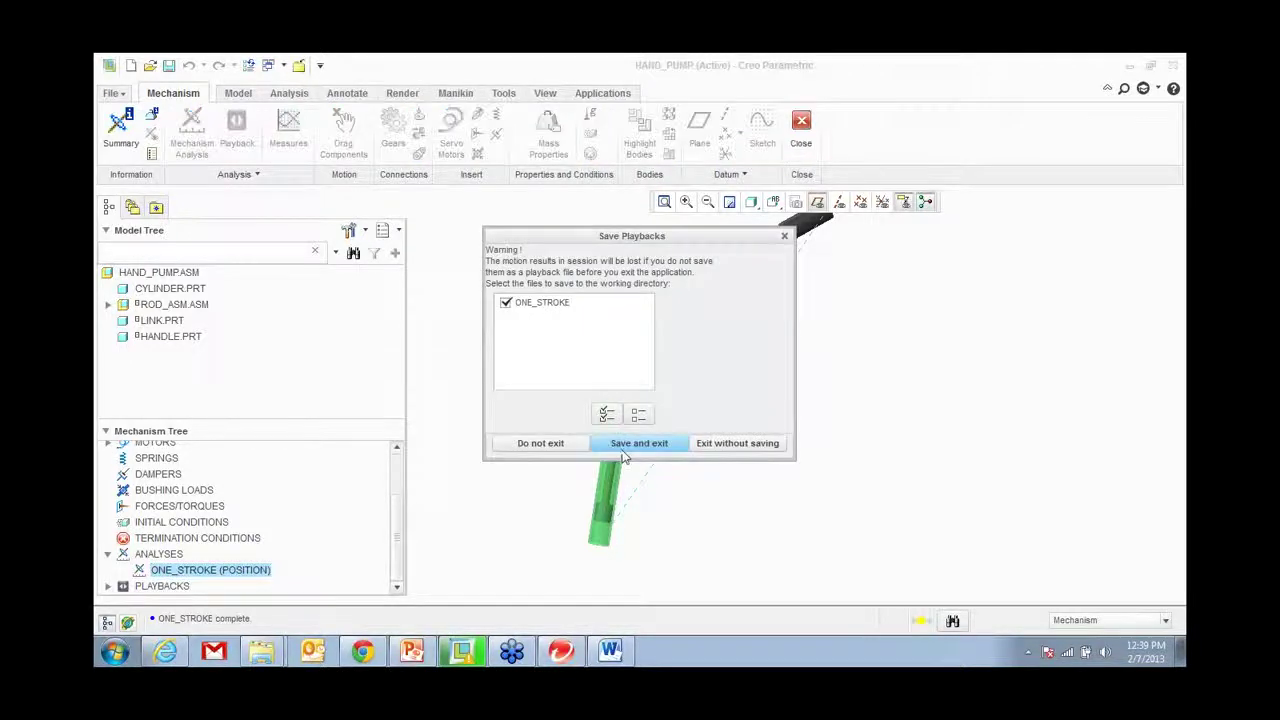
{"action": "left_click", "coordinate": [641, 443]}
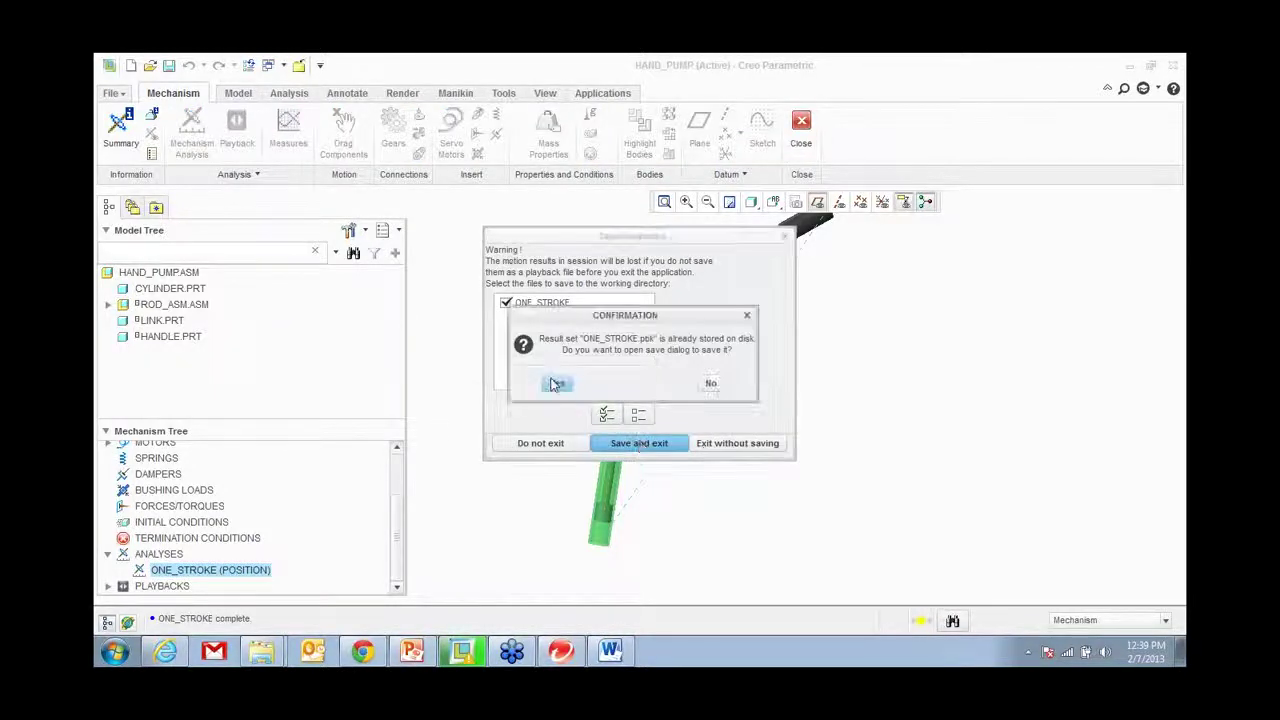
{"action": "left_click", "coordinate": [548, 388]}
{"action": "left_click", "coordinate": [765, 525]}
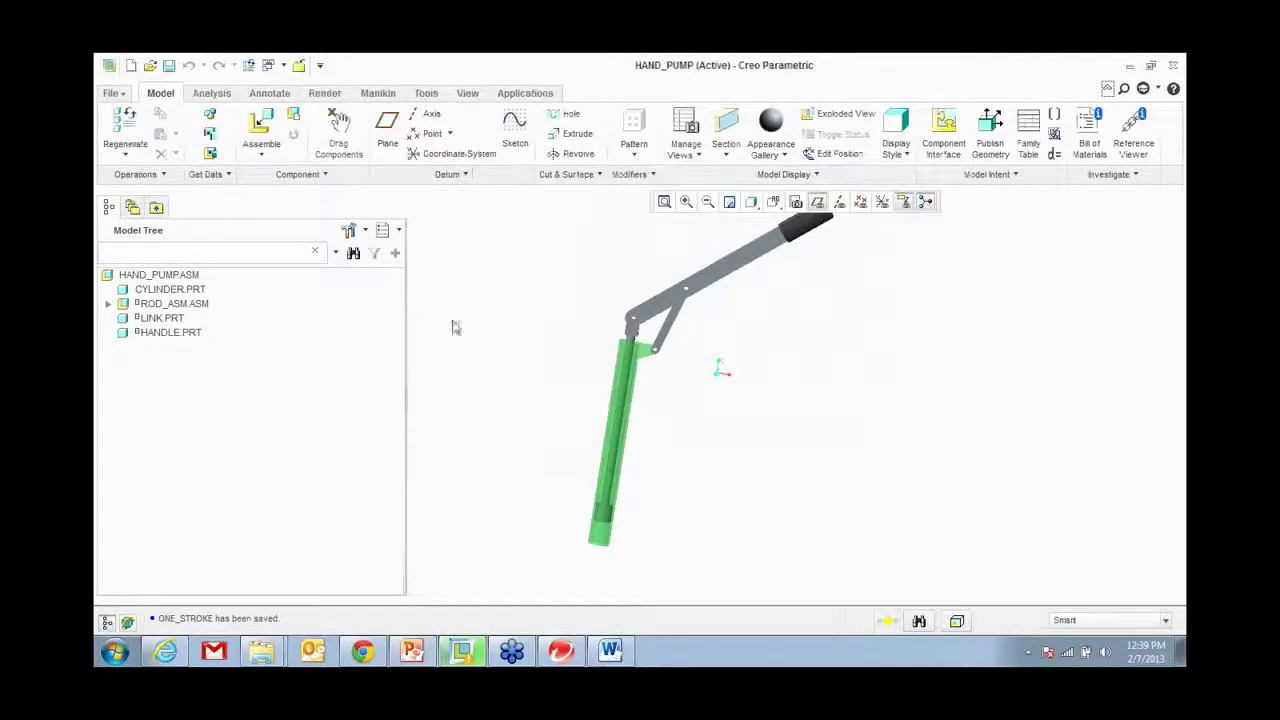
Step: Turn on the display of Features in the assembly's model tree
{"action": "left_click", "coordinate": [363, 232]}
{"action": "left_click", "coordinate": [386, 259]}
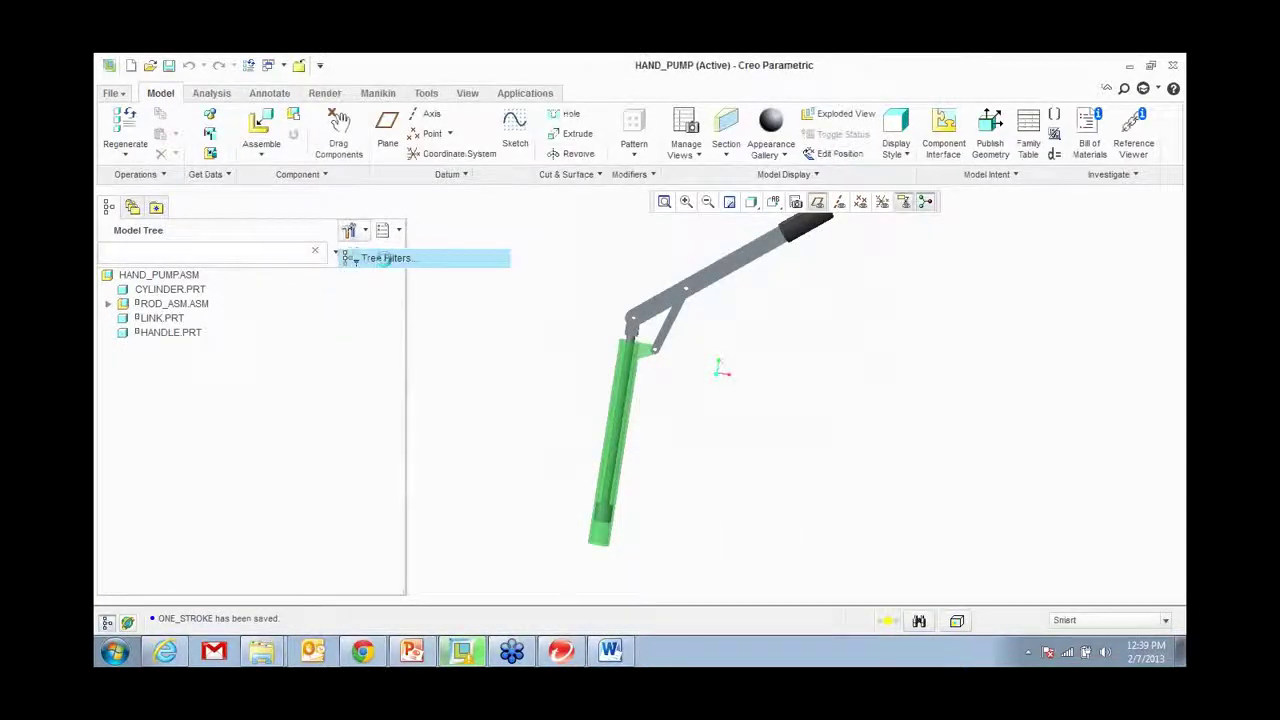
{"action": "left_click", "coordinate": [430, 250]}
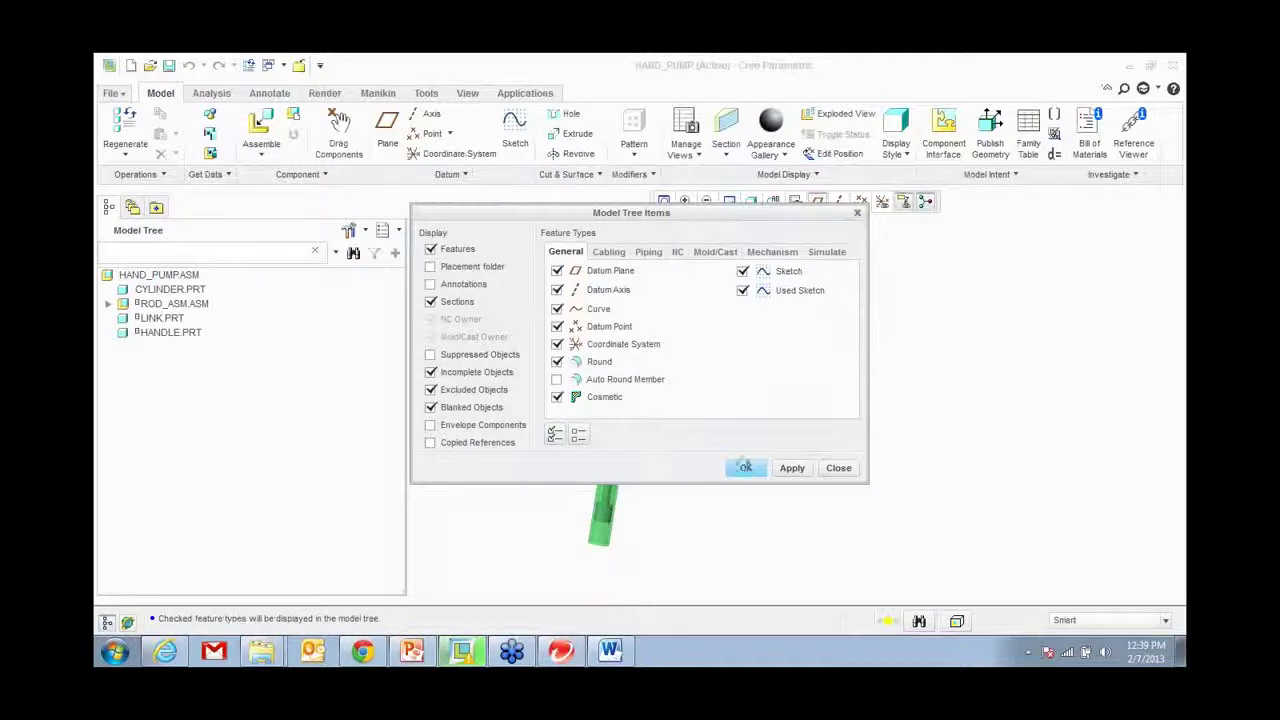
{"action": "left_click", "coordinate": [745, 468]}
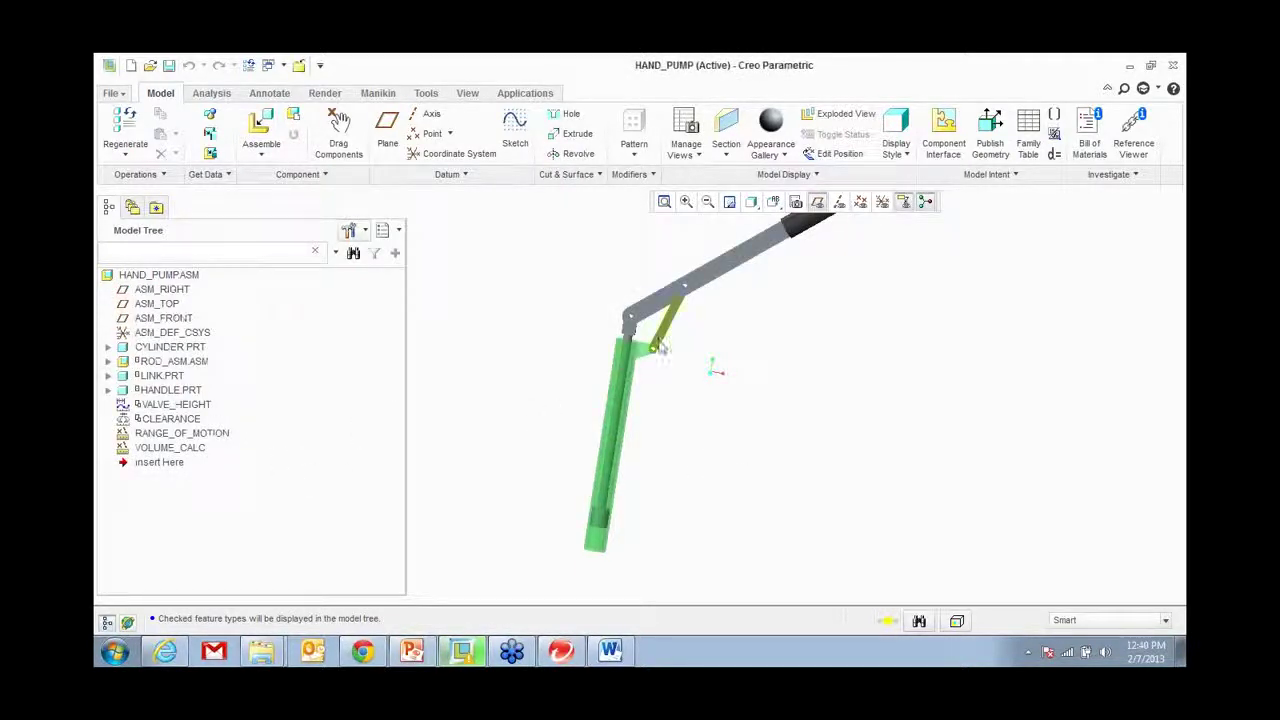
Step: Review the VALVE_HEIGHT distance definition between the cylinder's end face and the valve surface, and exit without changes
{"action": "scroll", "coordinate": [650, 330], "scroll_direction": "down", "scroll_amount": 5}
{"action": "scroll", "coordinate": [648, 325], "scroll_direction": "up", "scroll_amount": 5}
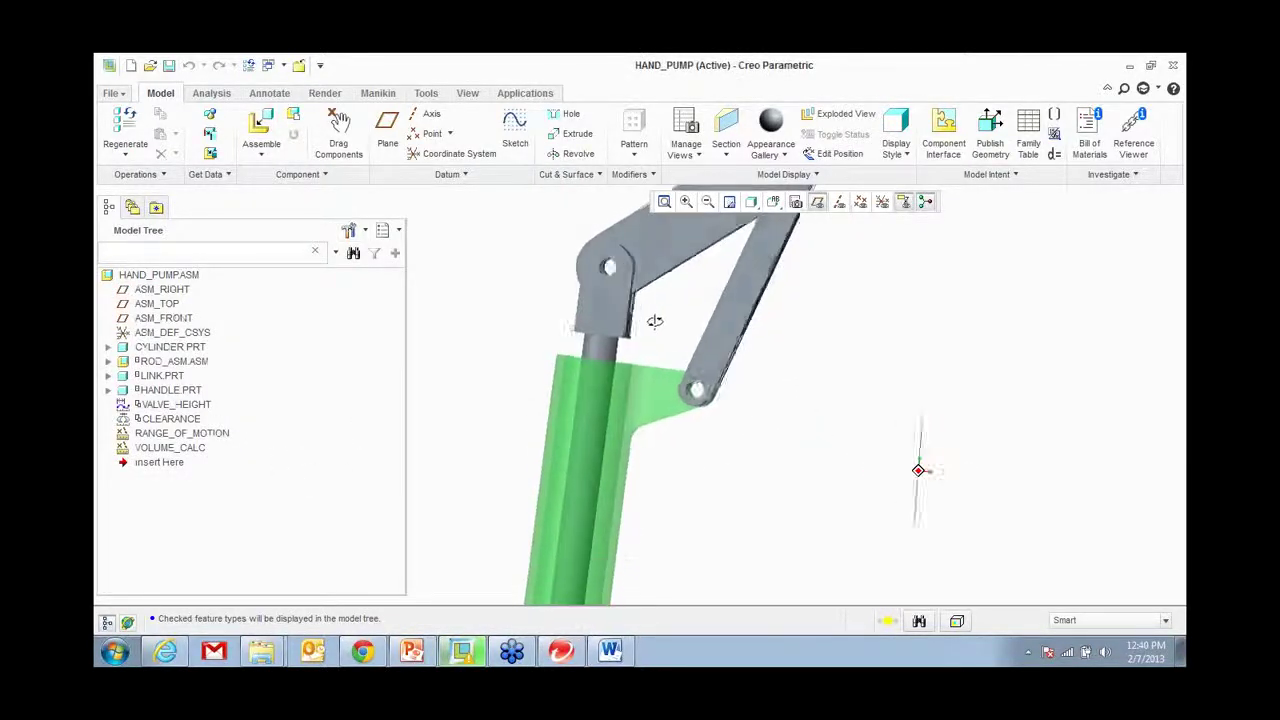
{"action": "scroll", "coordinate": [572, 540], "scroll_direction": "down", "scroll_amount": 5}
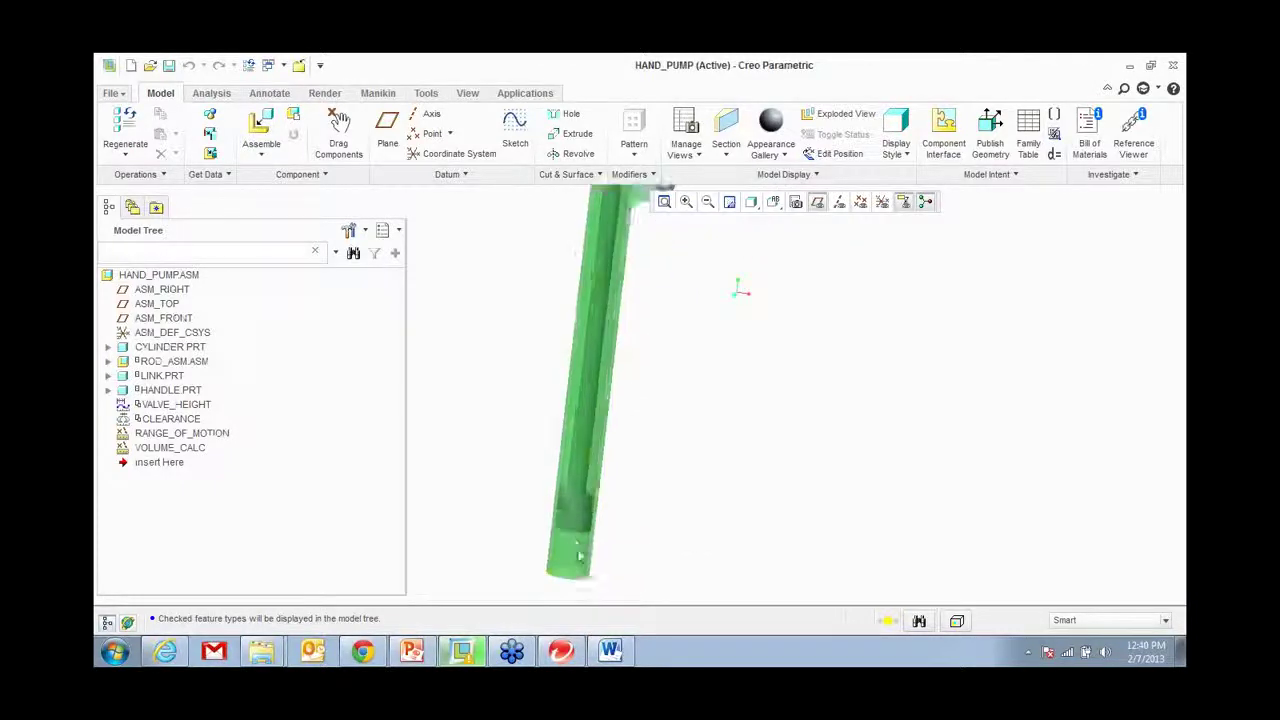
{"action": "scroll", "coordinate": [606, 361], "scroll_direction": "up", "scroll_amount": 4}
{"action": "scroll", "coordinate": [585, 475], "scroll_direction": "down", "scroll_amount": 4}
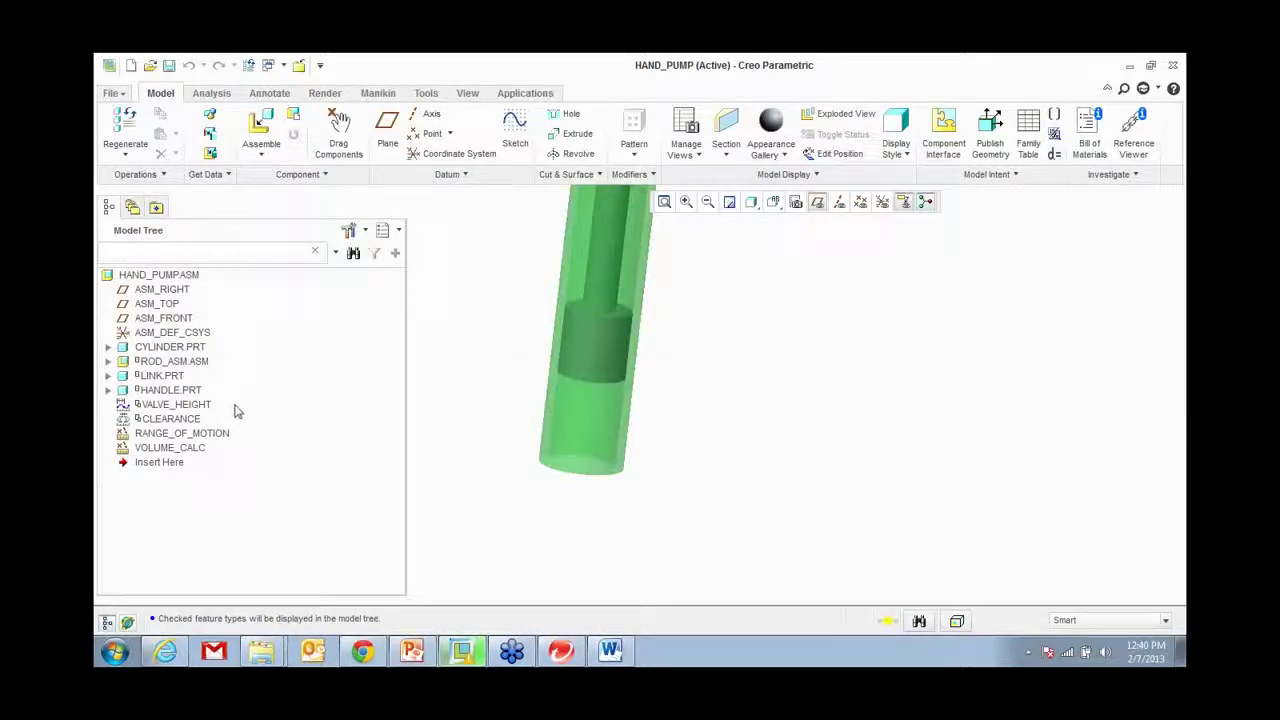
{"action": "right_click", "coordinate": [185, 406]}
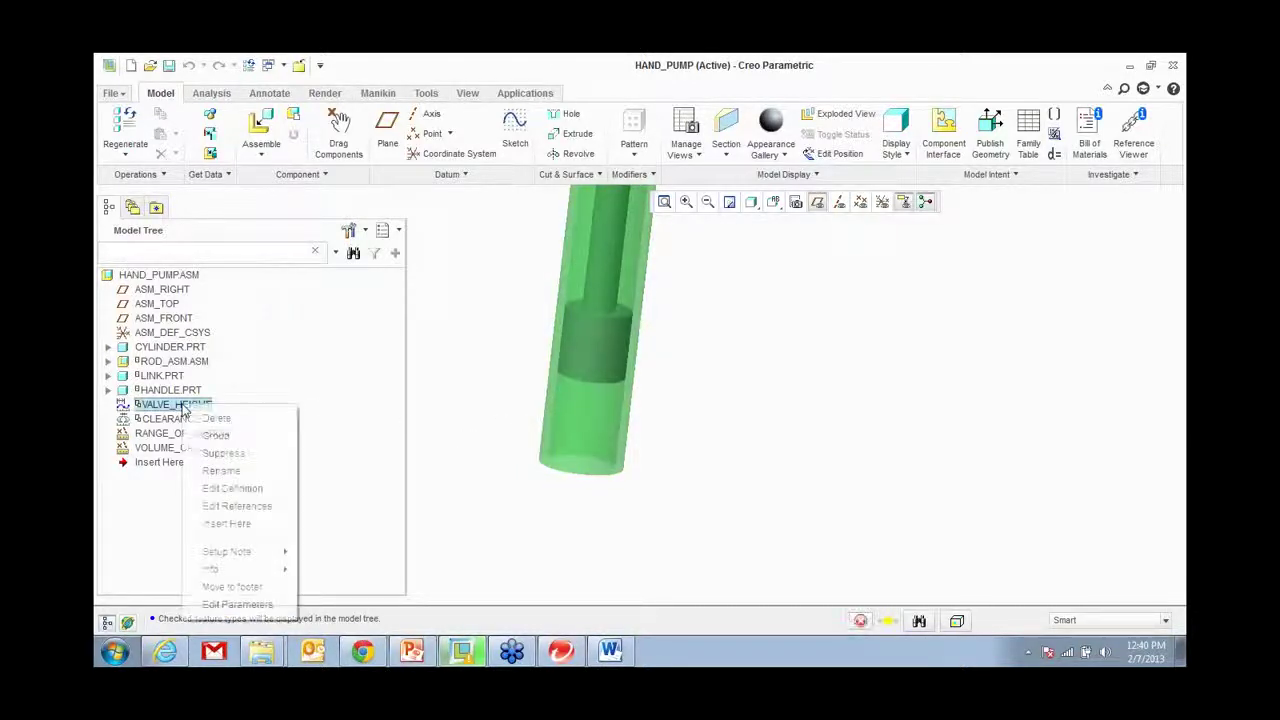
{"action": "left_click", "coordinate": [244, 488]}
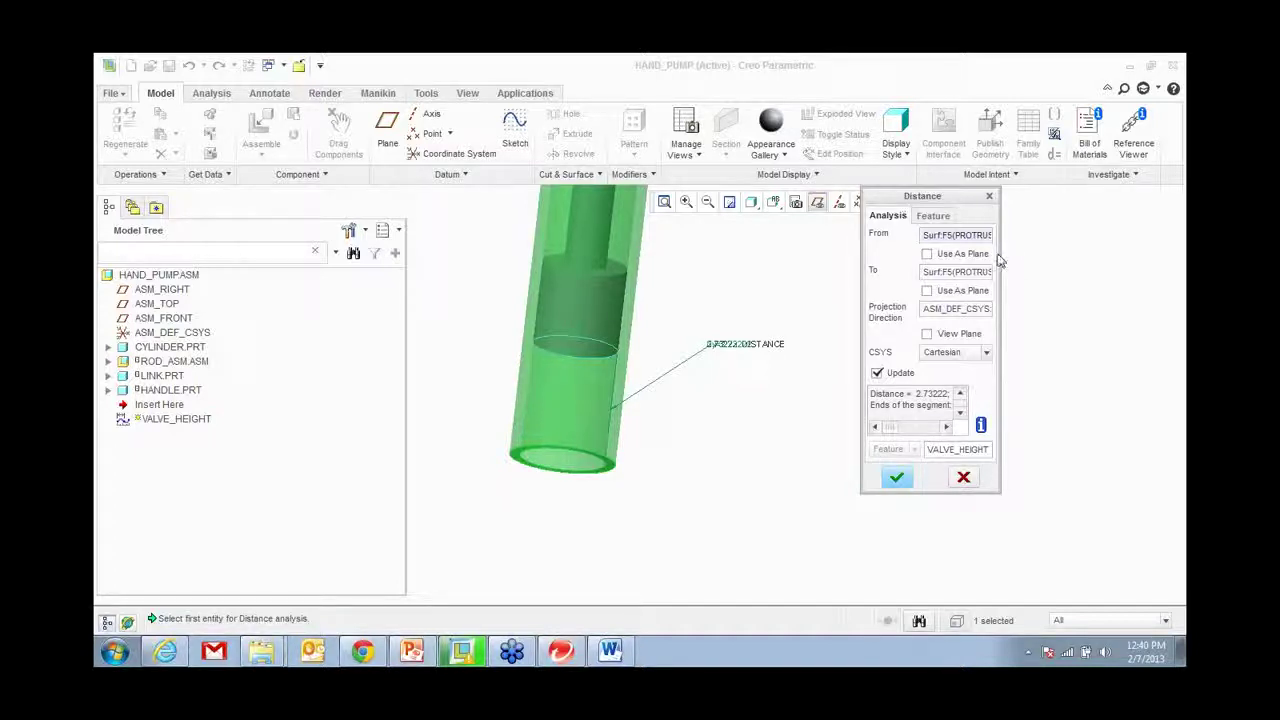
{"action": "left_click_drag", "start_coordinate": [999, 253], "coordinate": [1049, 253]}
{"action": "middle_click_drag", "start_coordinate": [660, 450], "coordinate": [691, 440]}
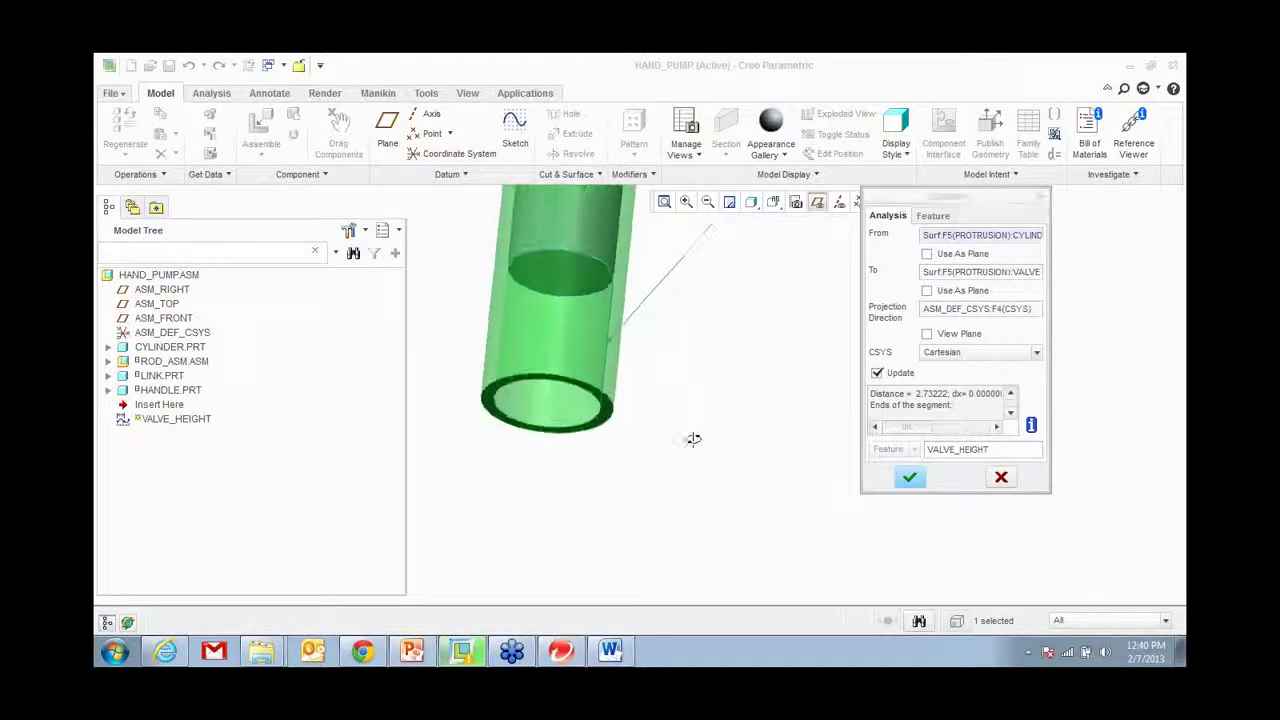
{"action": "left_click", "coordinate": [965, 276]}
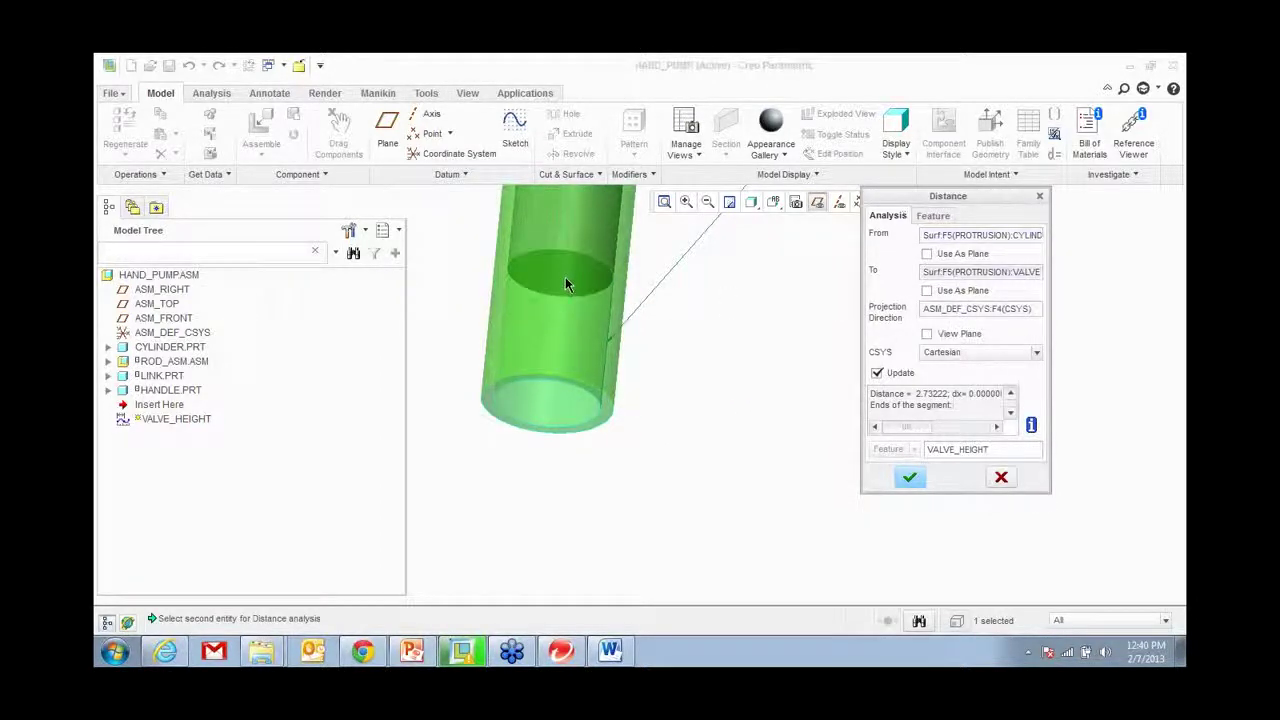
{"action": "middle_click_drag", "start_coordinate": [610, 418], "coordinate": [580, 394]}
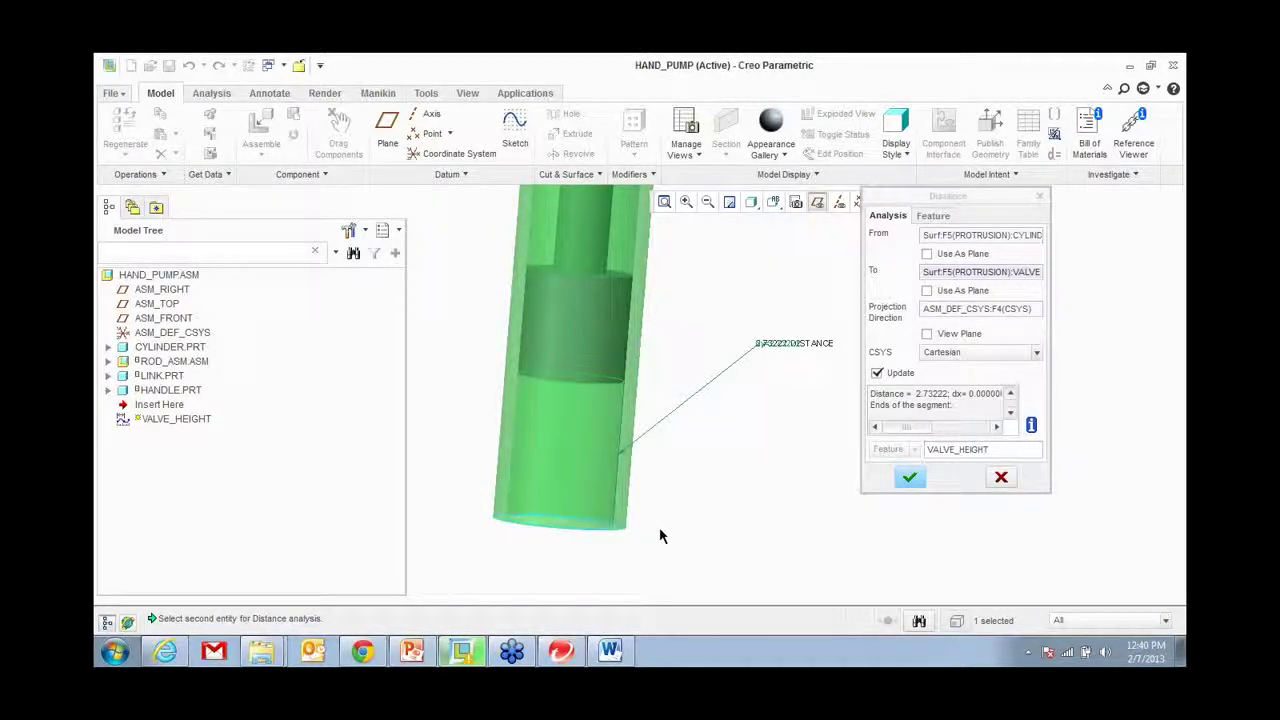
{"action": "left_click", "coordinate": [1001, 477]}
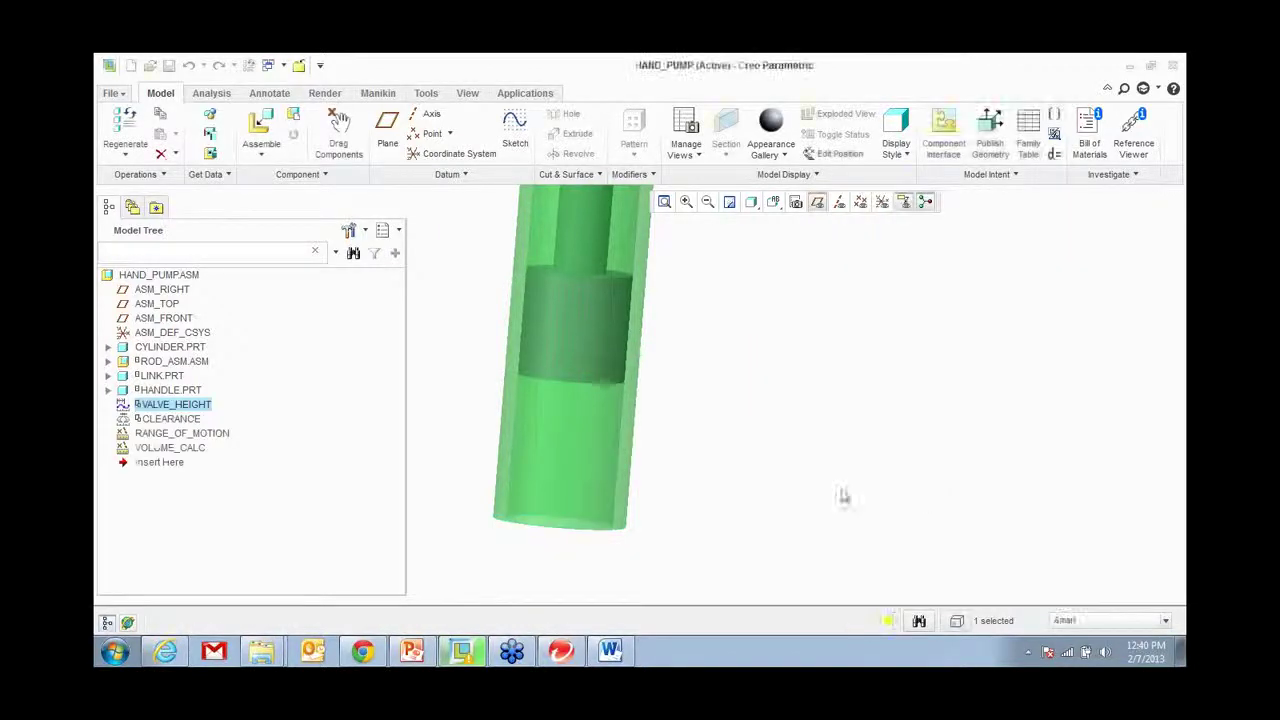
Step: Review the CLEARANCE definition between ROD_TOP.PRT and CYLINDER.PRT, including its result and created parameter, and accept it
{"action": "scroll", "coordinate": [660, 557], "scroll_direction": "up", "scroll_amount": 5}
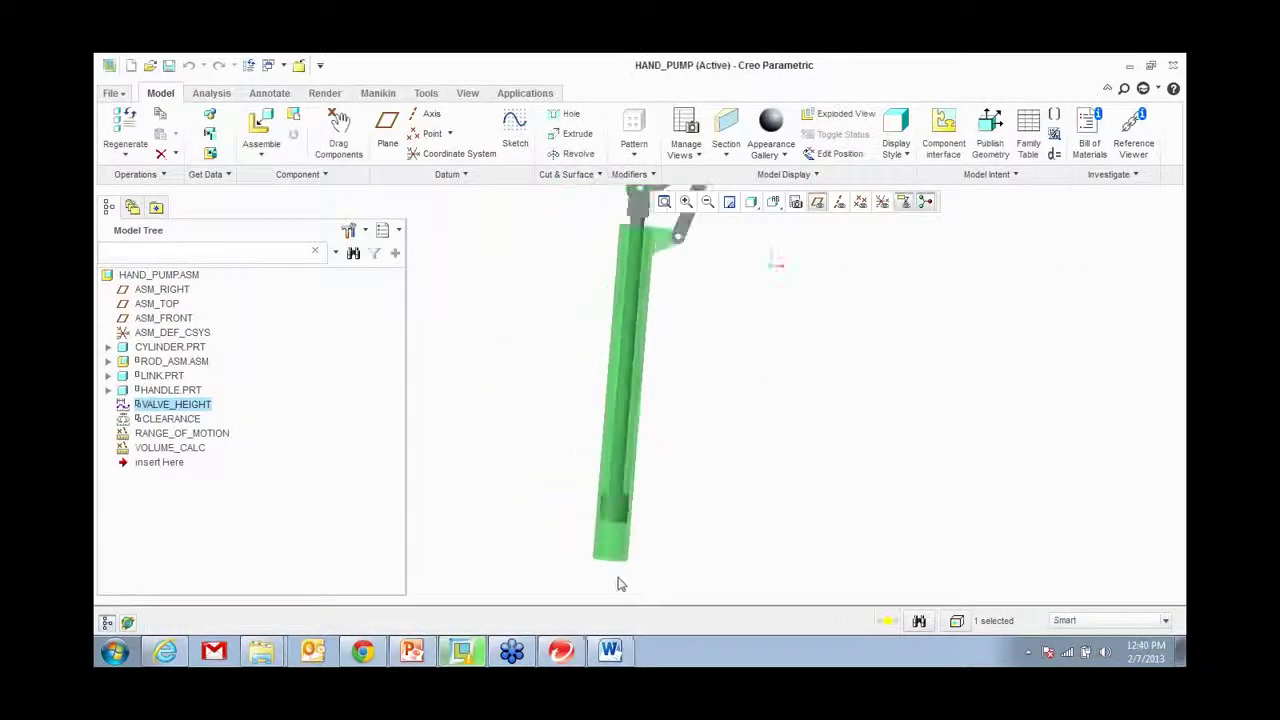
{"action": "scroll", "coordinate": [650, 300], "scroll_direction": "down", "scroll_amount": 4}
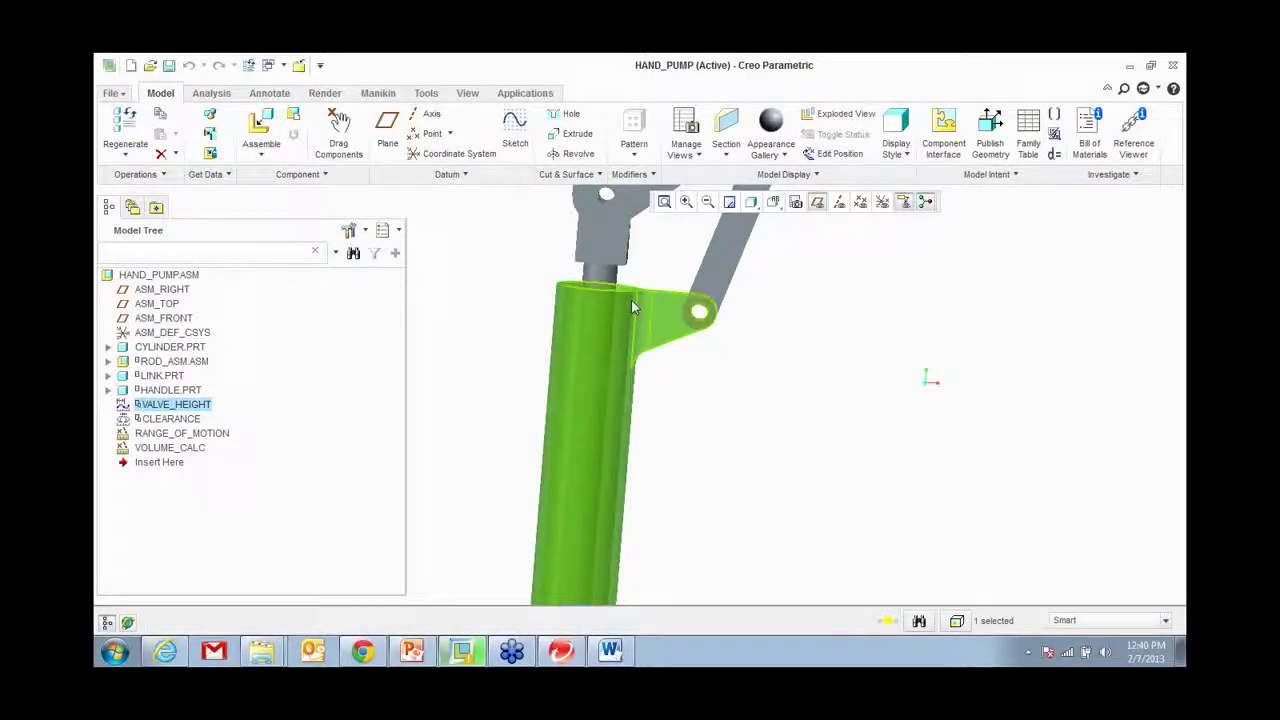
{"action": "right_click", "coordinate": [170, 419]}
{"action": "left_click", "coordinate": [226, 504]}
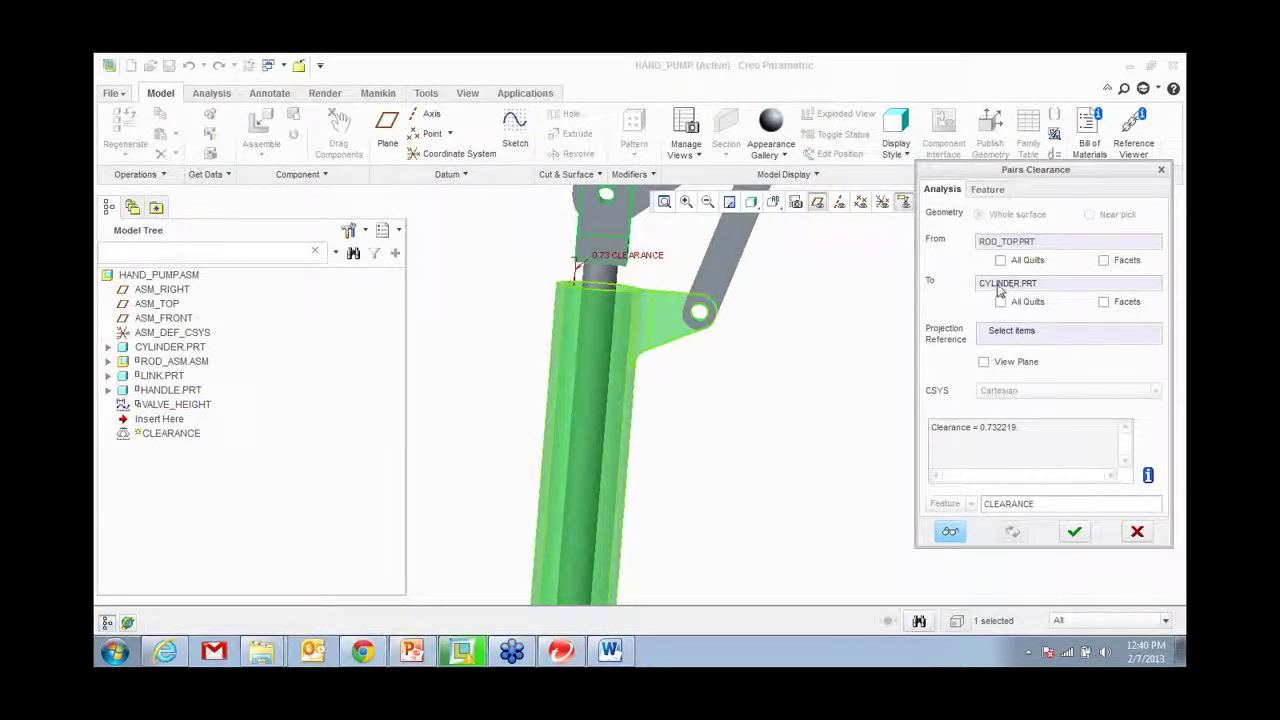
{"action": "left_click", "coordinate": [998, 287]}
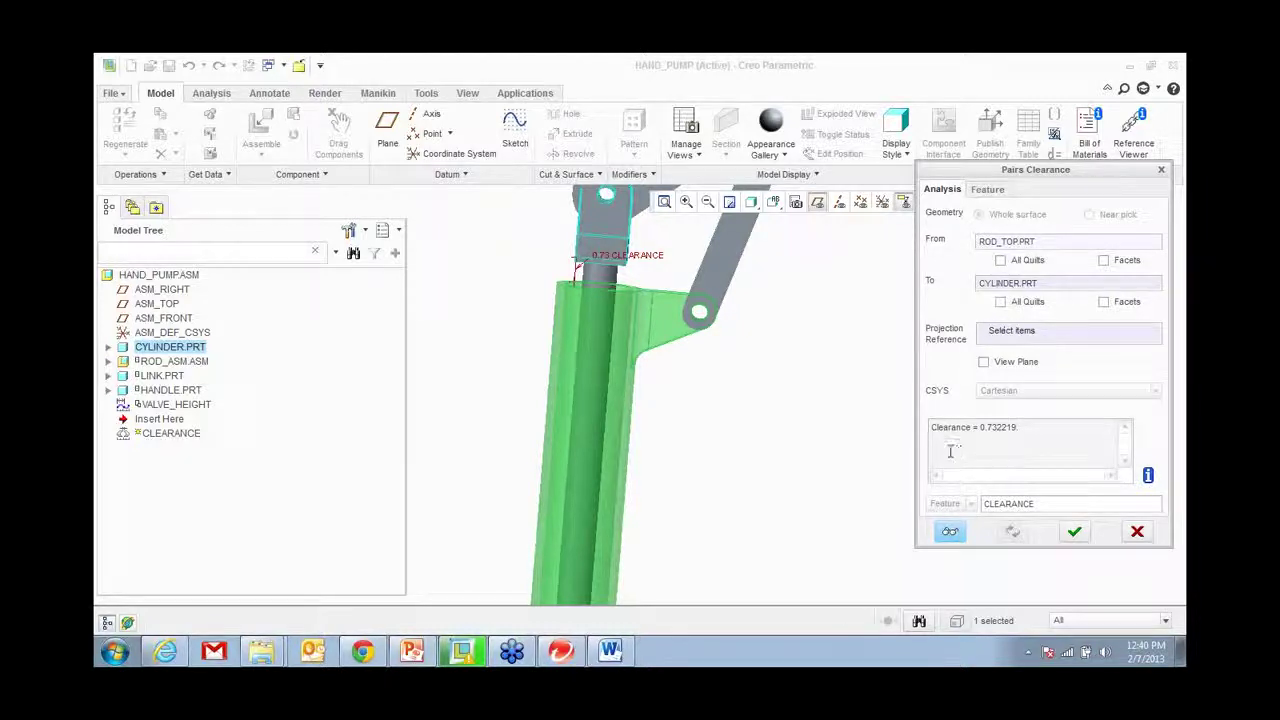
{"action": "left_click_drag", "start_coordinate": [953, 428], "coordinate": [1019, 424]}
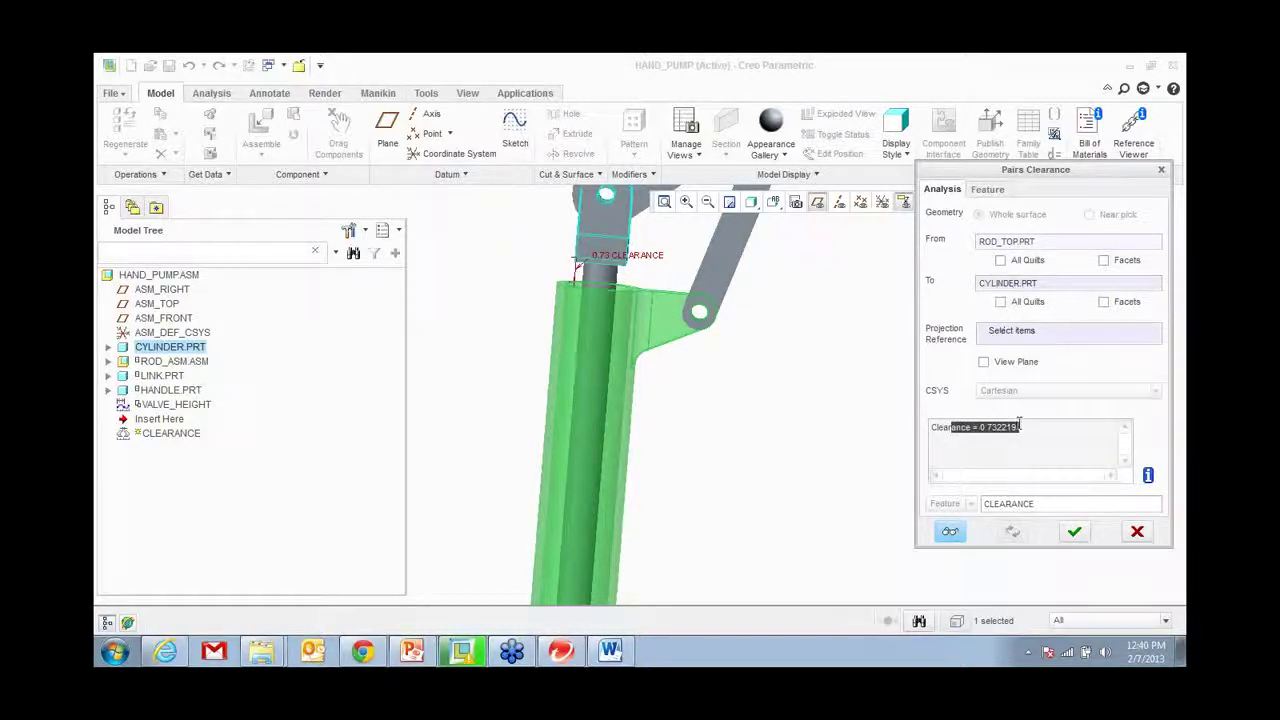
{"action": "left_click", "coordinate": [995, 190]}
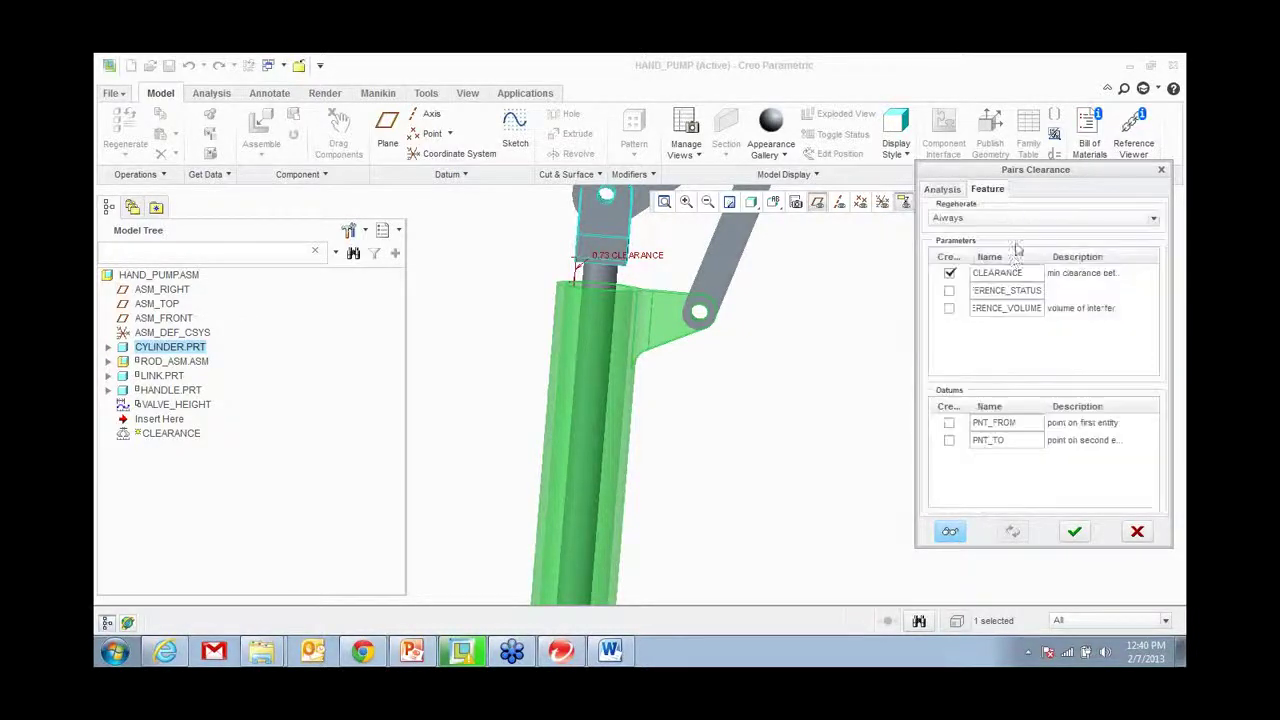
{"action": "left_click_drag", "start_coordinate": [1020, 272], "coordinate": [970, 275]}
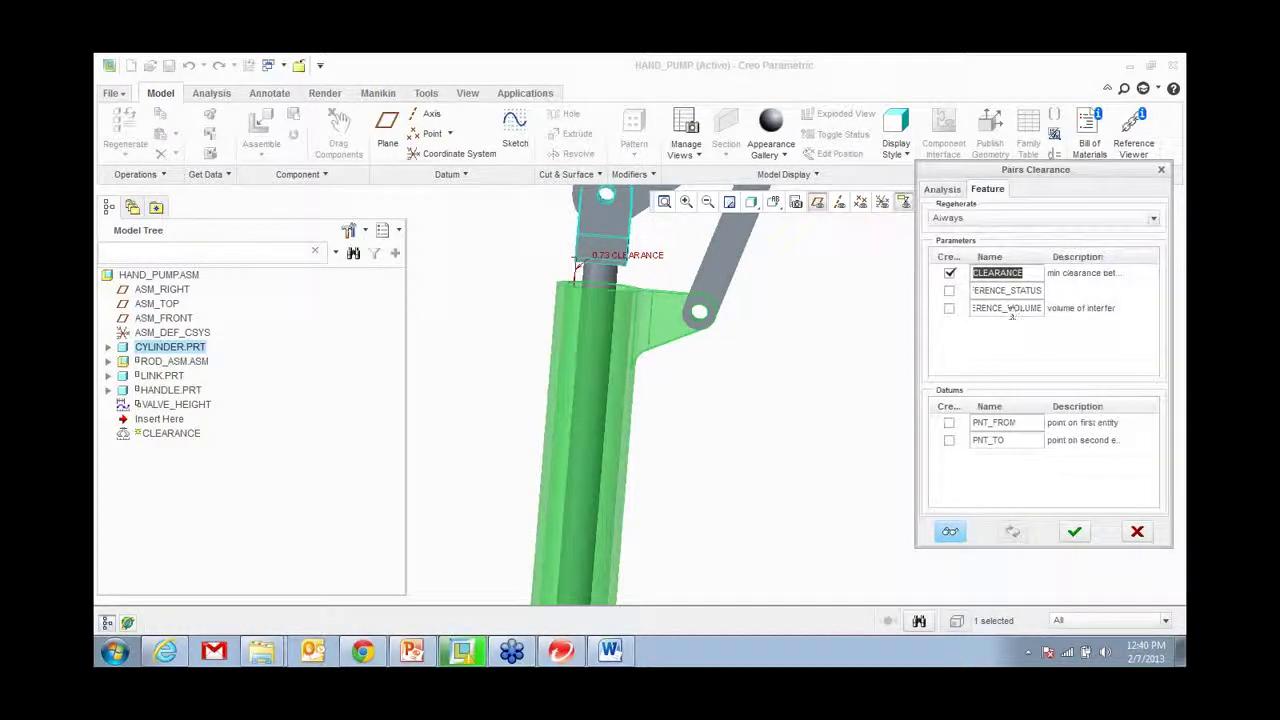
{"action": "left_click", "coordinate": [1074, 531]}
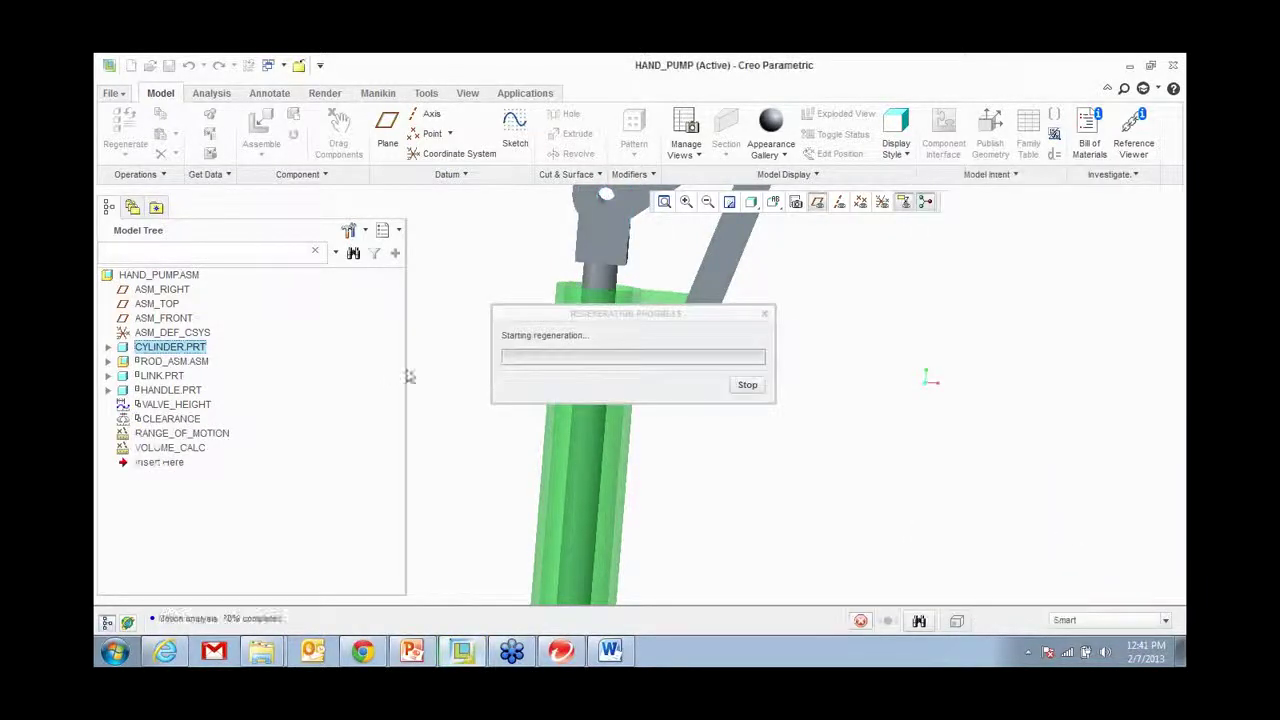
Step: Add a model tree column for the CLEARANCE feature parameter
{"action": "left_click", "coordinate": [349, 231]}
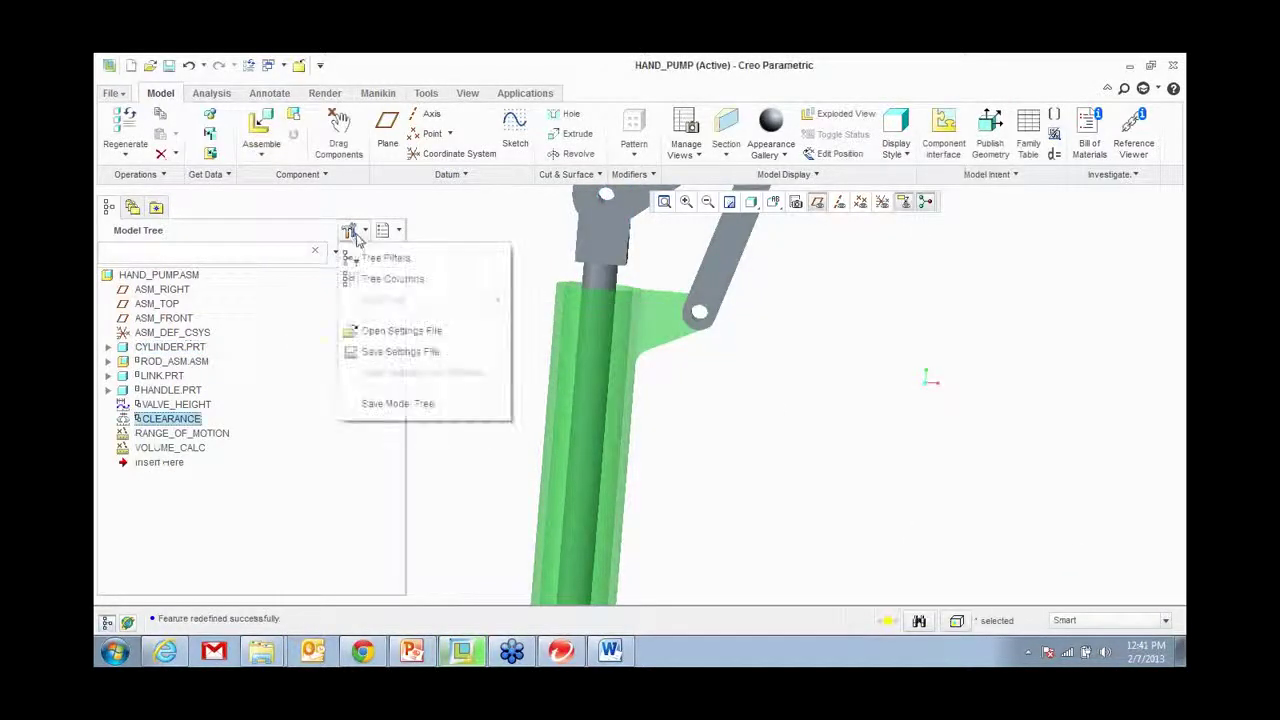
{"action": "left_click", "coordinate": [380, 280]}
{"action": "left_click", "coordinate": [585, 248]}
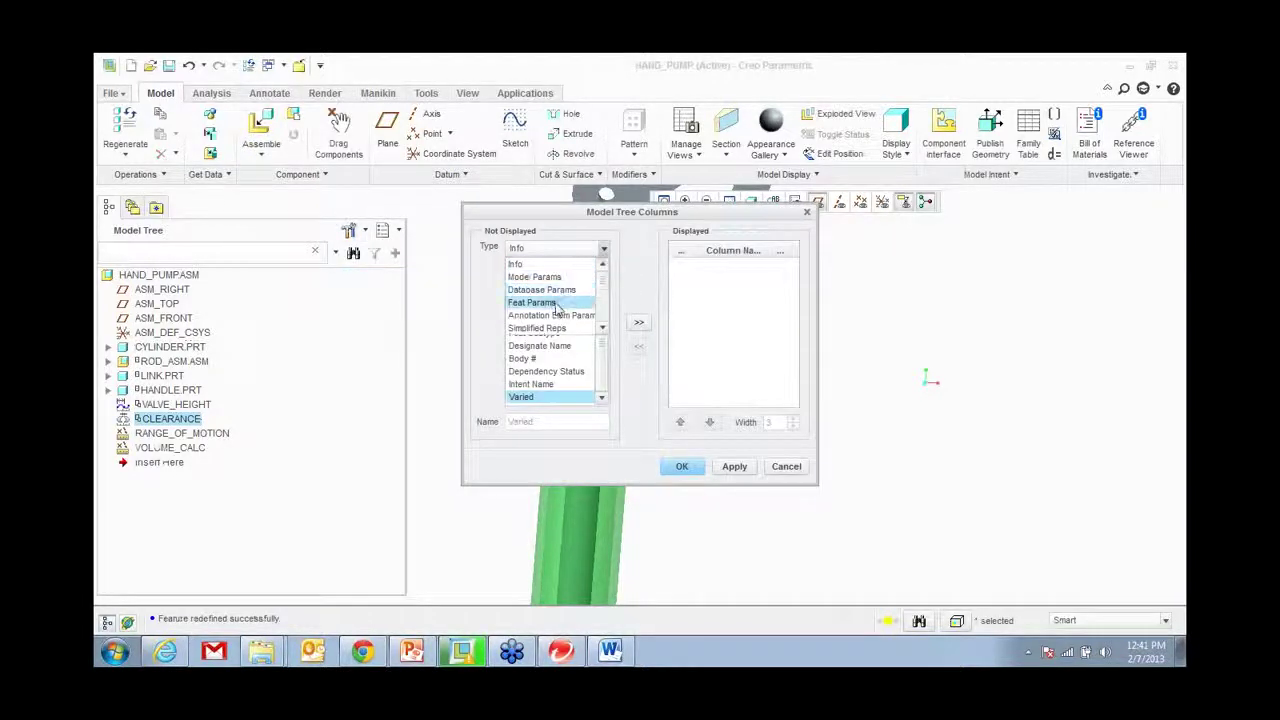
{"action": "left_click", "coordinate": [540, 306]}
{"action": "left_click", "coordinate": [606, 421]}
{"action": "type", "text": "CLEARANCE"}
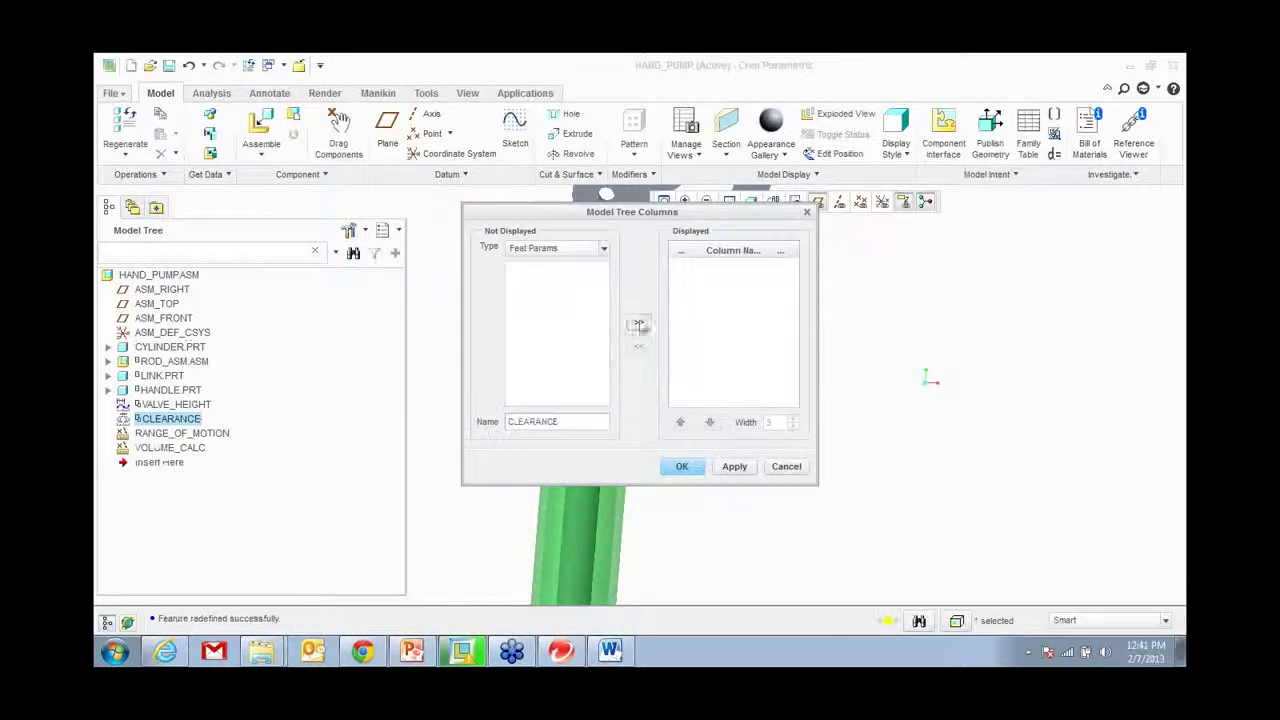
{"action": "left_click", "coordinate": [638, 323]}
{"action": "left_click", "coordinate": [696, 473]}
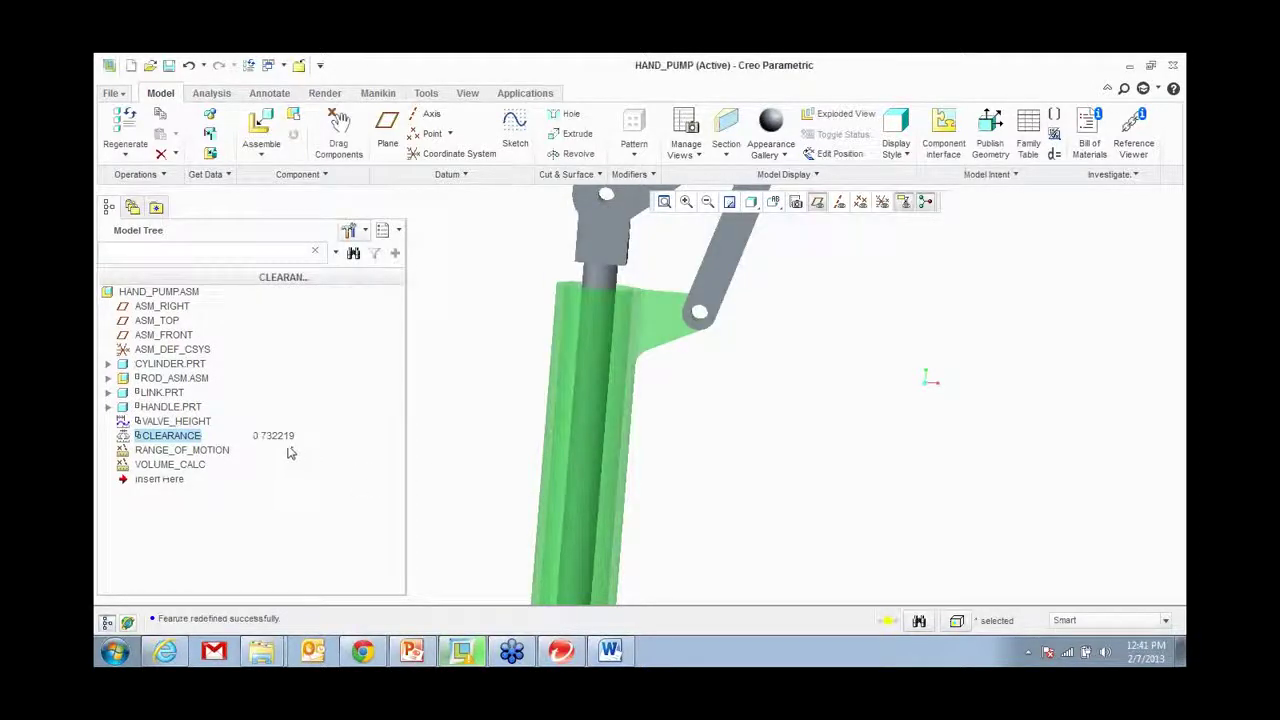
Step: Open the RANGE_OF_MOTION feature's definition and examine its ONE_STROKE motion analysis setup with the VALVE_HEIGHT and CLEARANCE parameters against the pump model
{"action": "scroll", "coordinate": [612, 325], "scroll_direction": "up", "scroll_amount": 5}
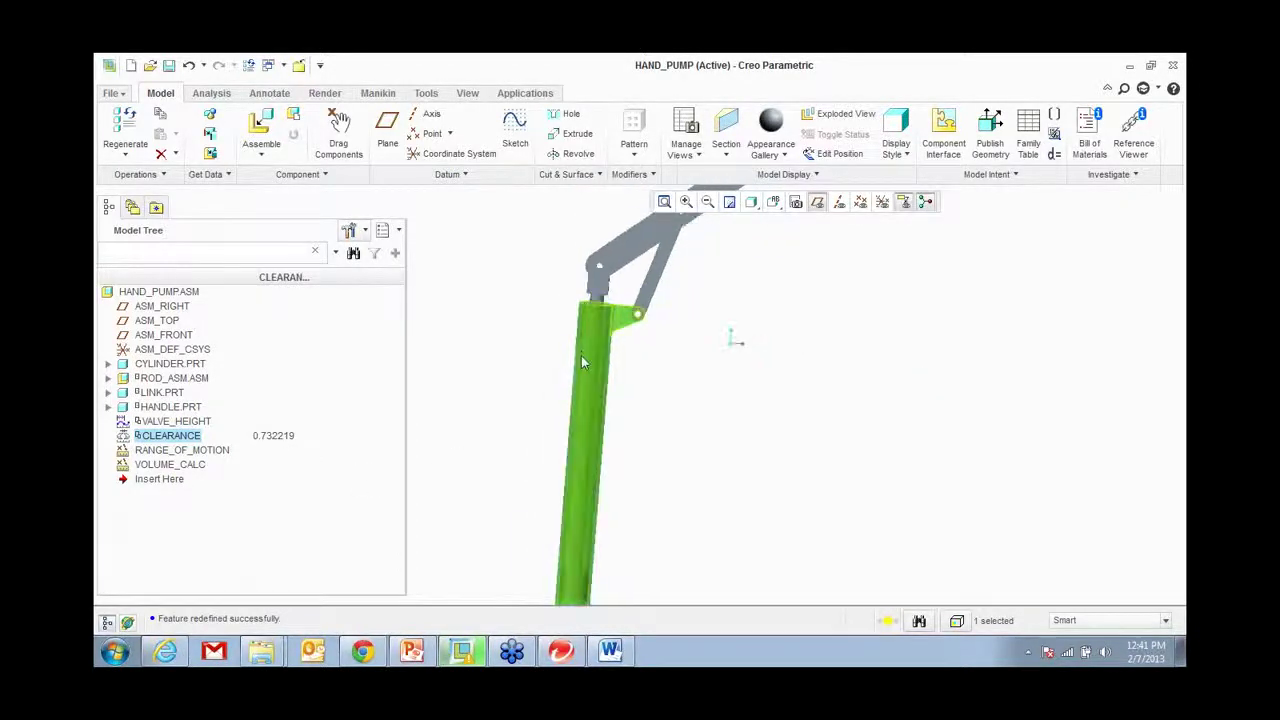
{"action": "right_click", "coordinate": [204, 458]}
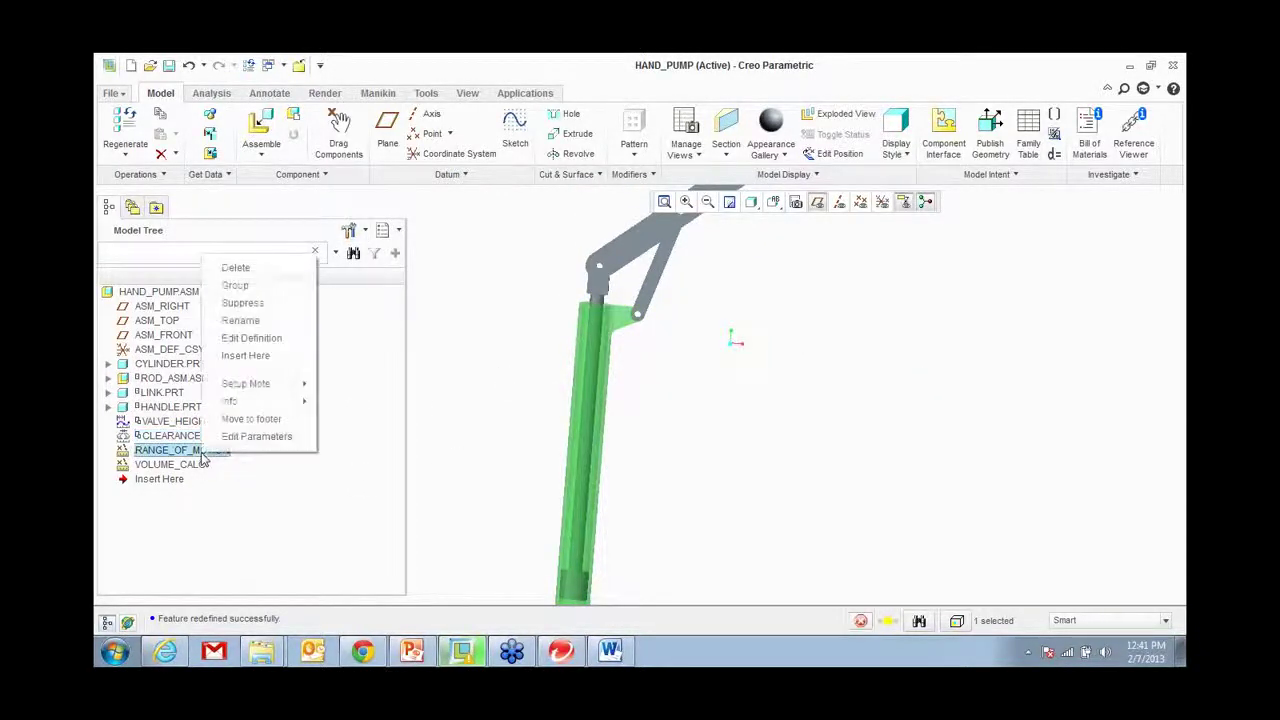
{"action": "left_click", "coordinate": [257, 337]}
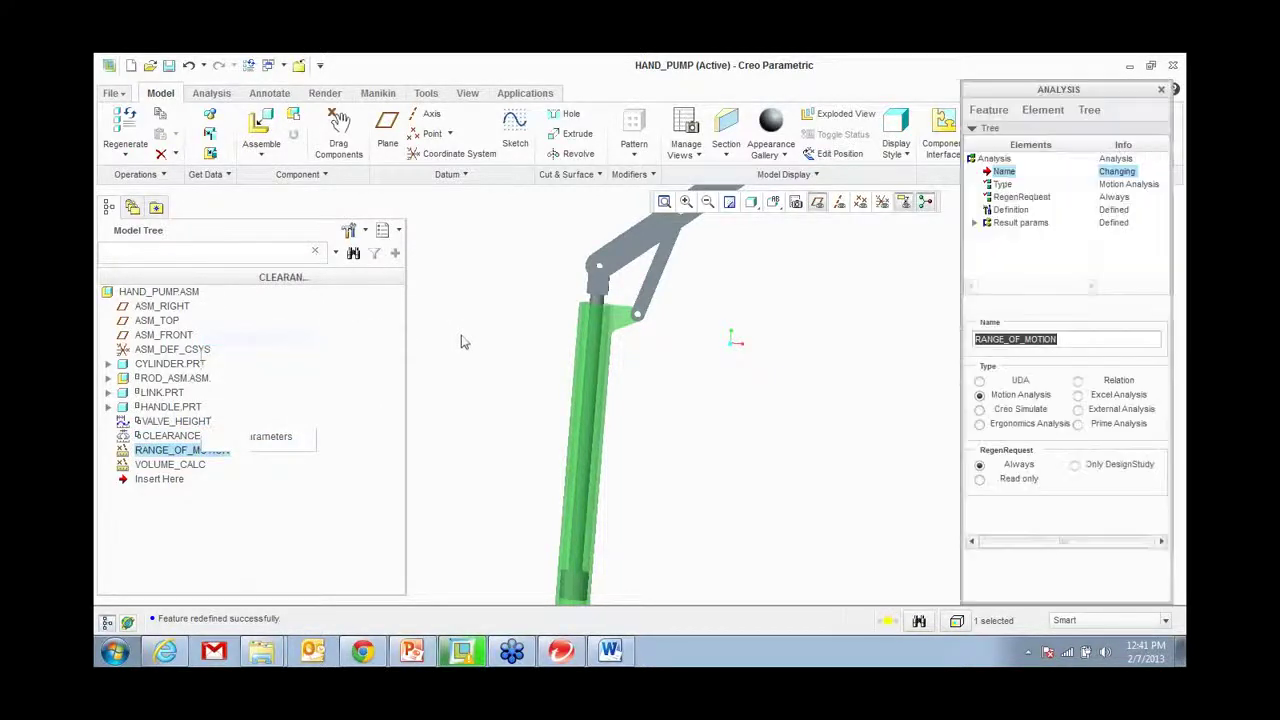
{"action": "left_click_drag", "start_coordinate": [1035, 93], "coordinate": [970, 67]}
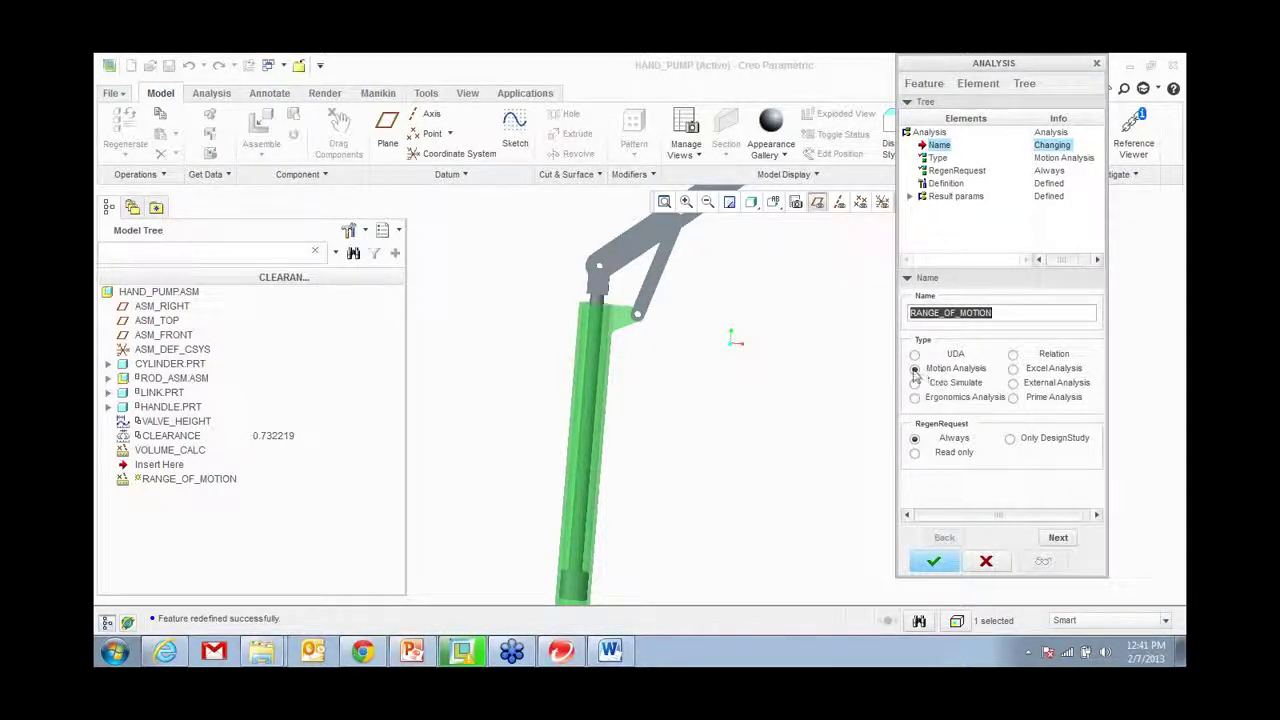
{"action": "left_click", "coordinate": [1058, 538]}
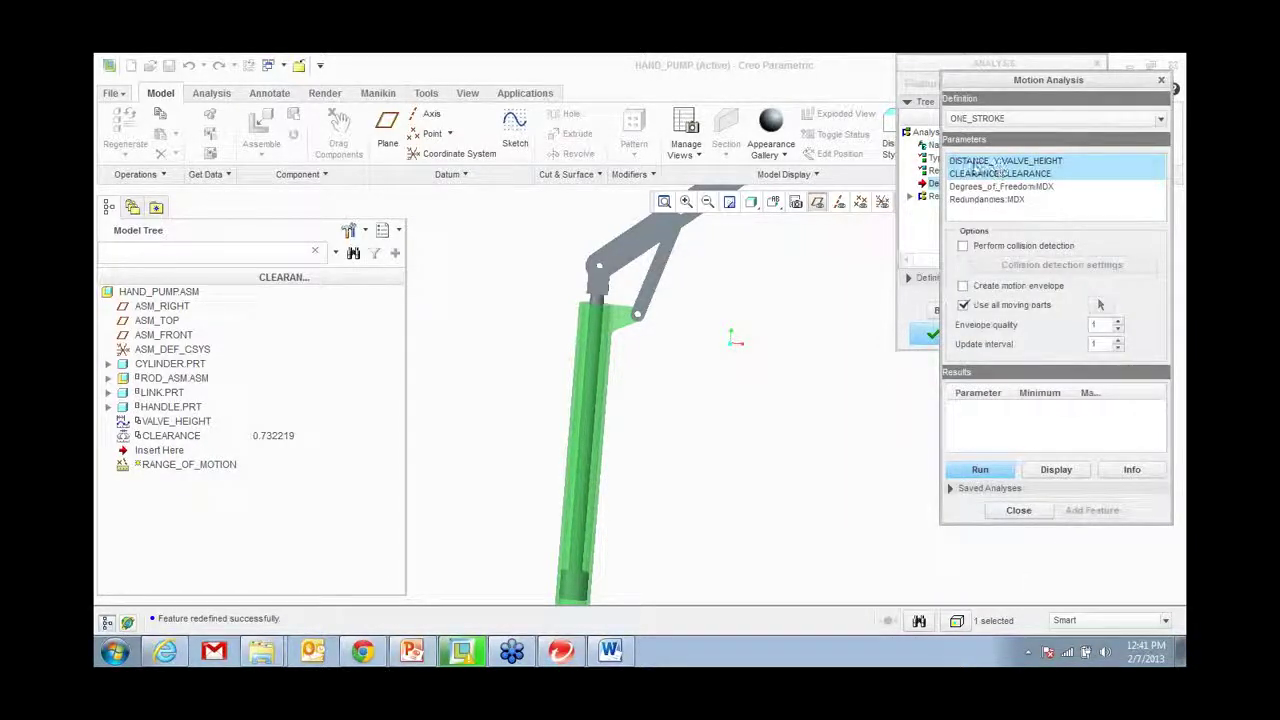
{"action": "scroll", "coordinate": [497, 260], "scroll_direction": "up", "scroll_amount": 3}
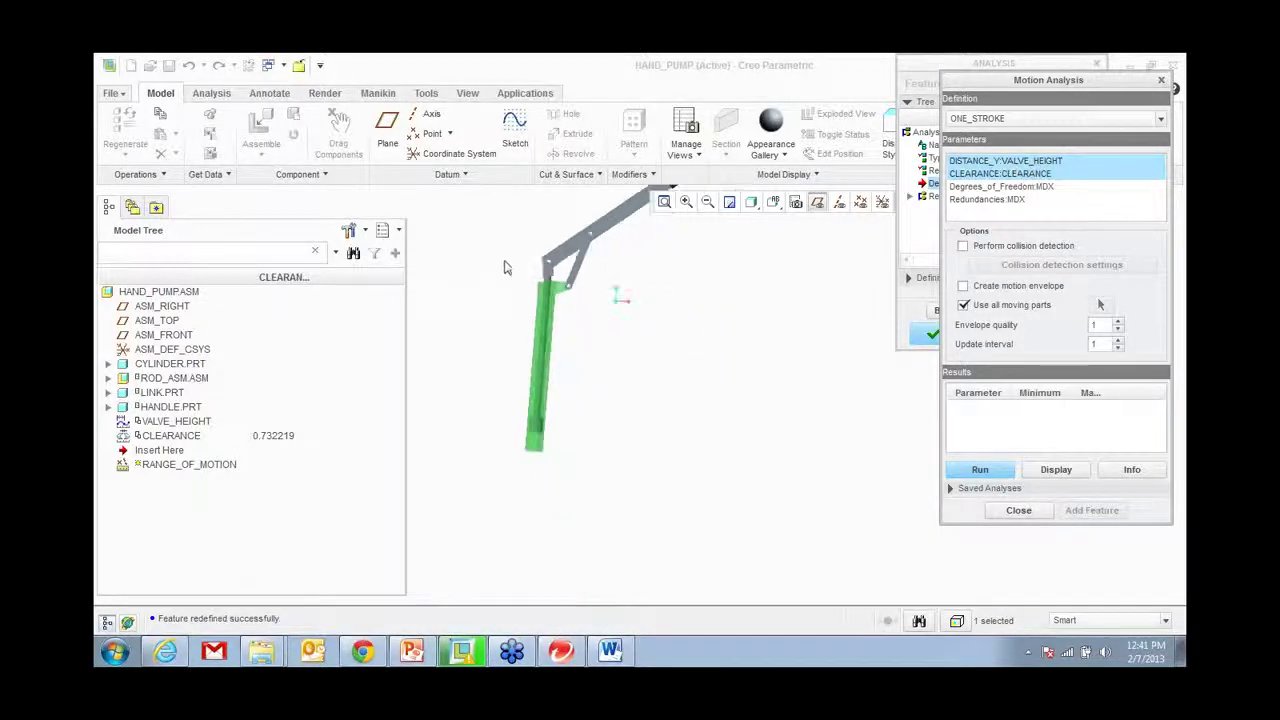
{"action": "scroll", "coordinate": [514, 459], "scroll_direction": "down", "scroll_amount": 3}
{"action": "scroll", "coordinate": [561, 496], "scroll_direction": "down", "scroll_amount": 2}
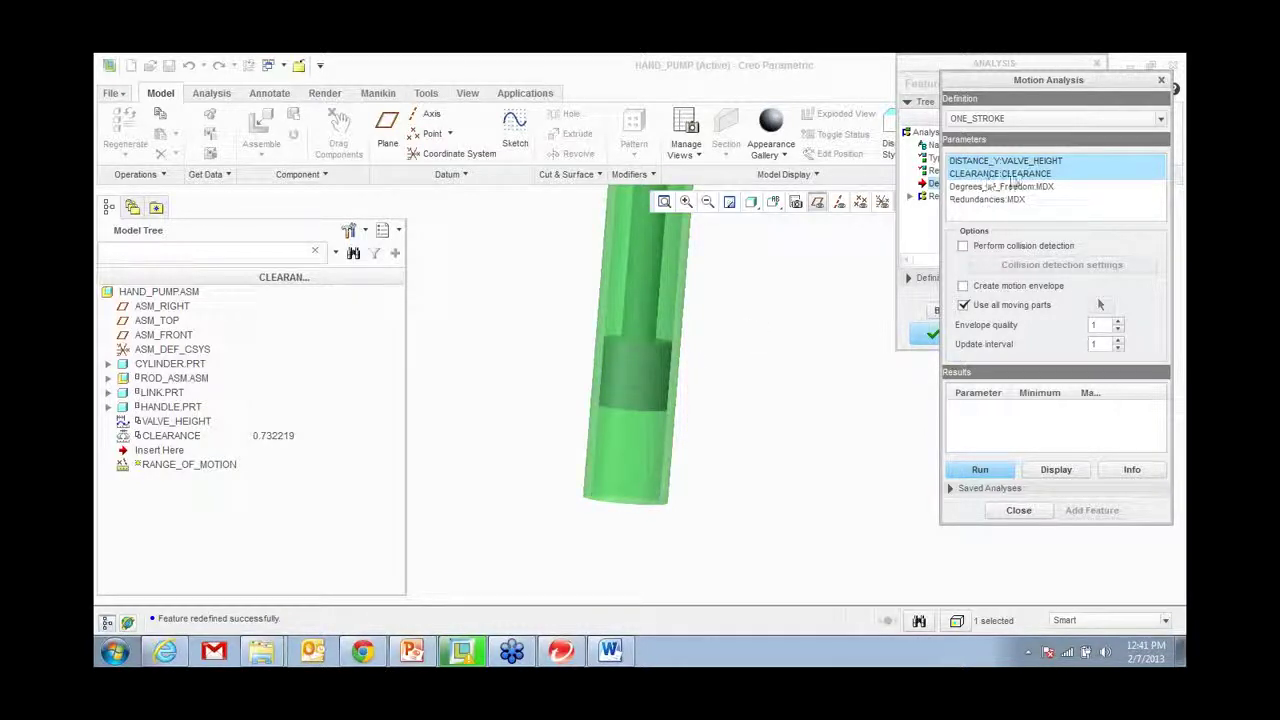
{"action": "scroll", "coordinate": [641, 535], "scroll_direction": "up", "scroll_amount": 6}
{"action": "scroll", "coordinate": [656, 353], "scroll_direction": "down", "scroll_amount": 3}
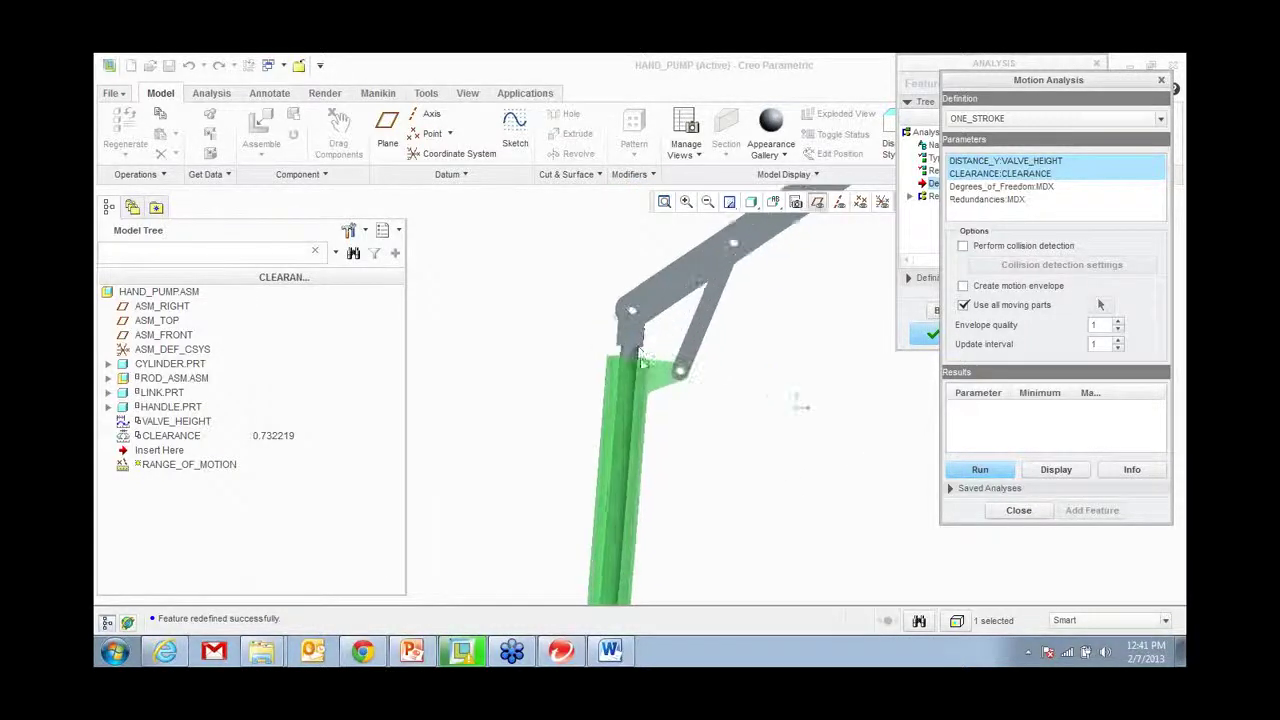
{"action": "scroll", "coordinate": [617, 283], "scroll_direction": "up", "scroll_amount": 1}
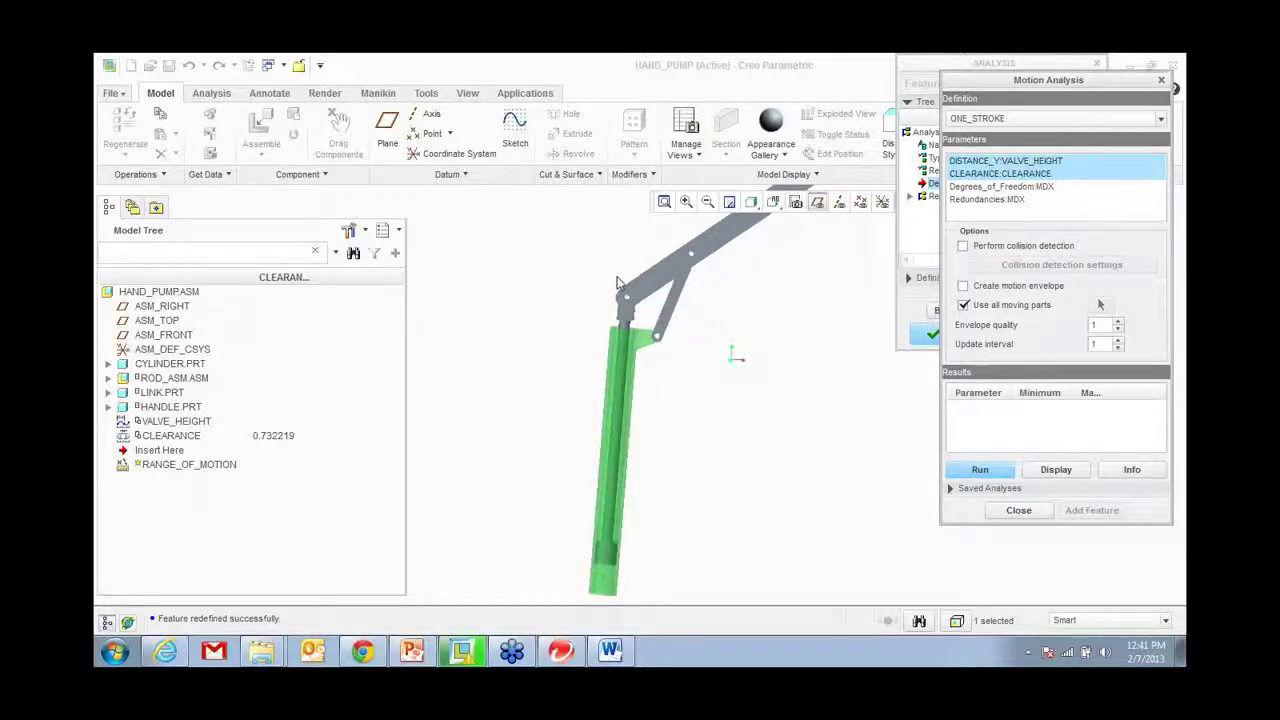
{"action": "scroll", "coordinate": [617, 283], "scroll_direction": "up", "scroll_amount": 2}
Step: Run the ONE_STROKE motion analysis, review the CLEARANCE and DISTANCE_Y graphs over time, and accept the RANGE_OF_MOTION feature
{"action": "left_click", "coordinate": [982, 470]}
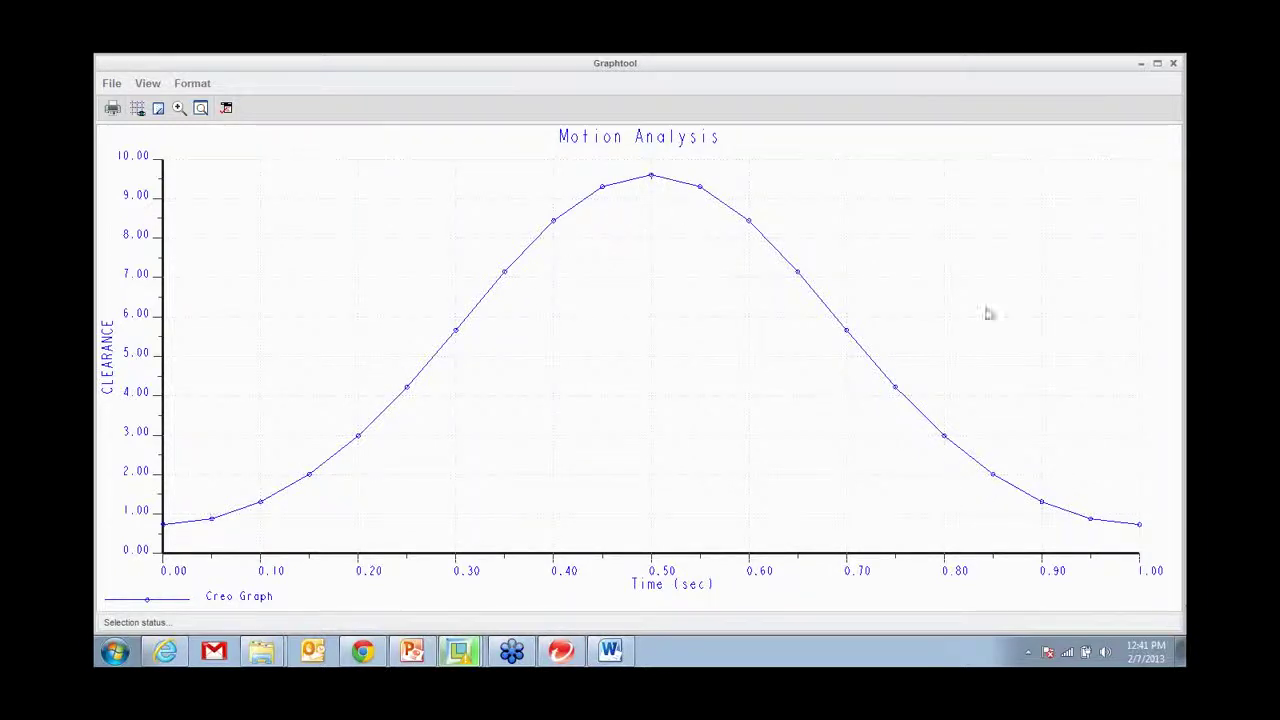
{"action": "left_click", "coordinate": [1158, 64]}
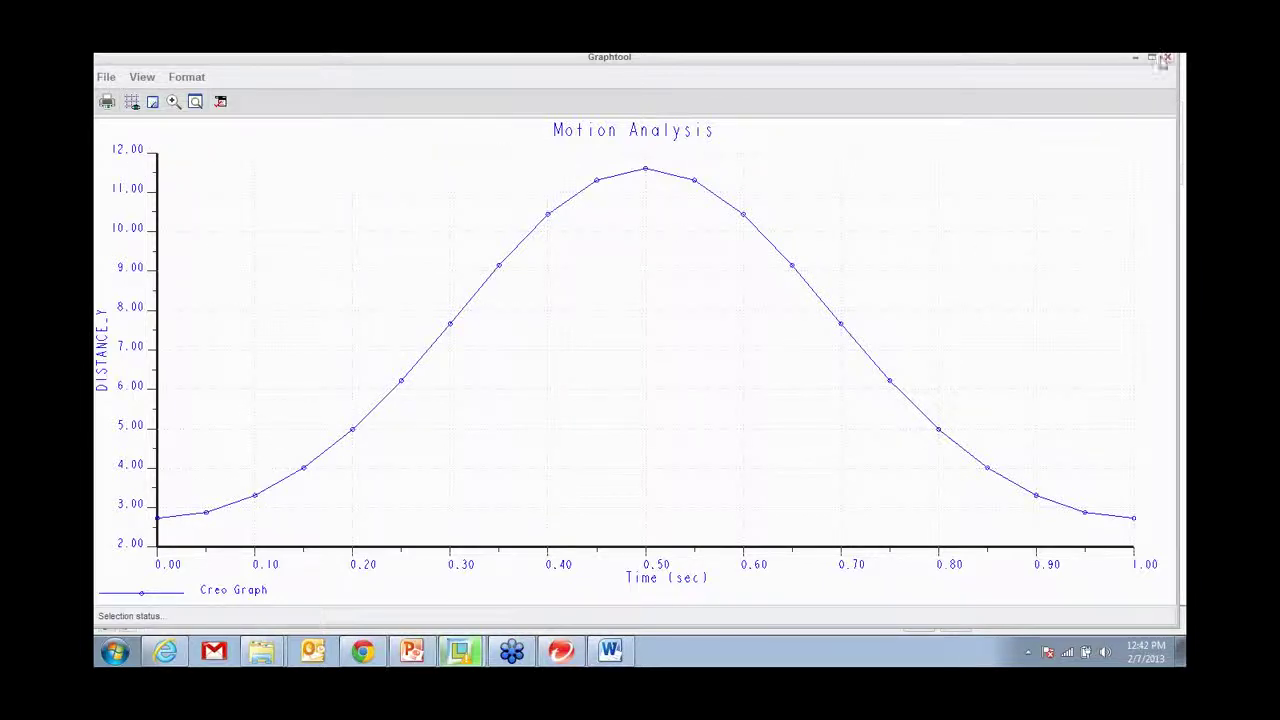
{"action": "left_click", "coordinate": [1167, 57]}
{"action": "scroll", "coordinate": [620, 465], "scroll_direction": "down", "scroll_amount": 3}
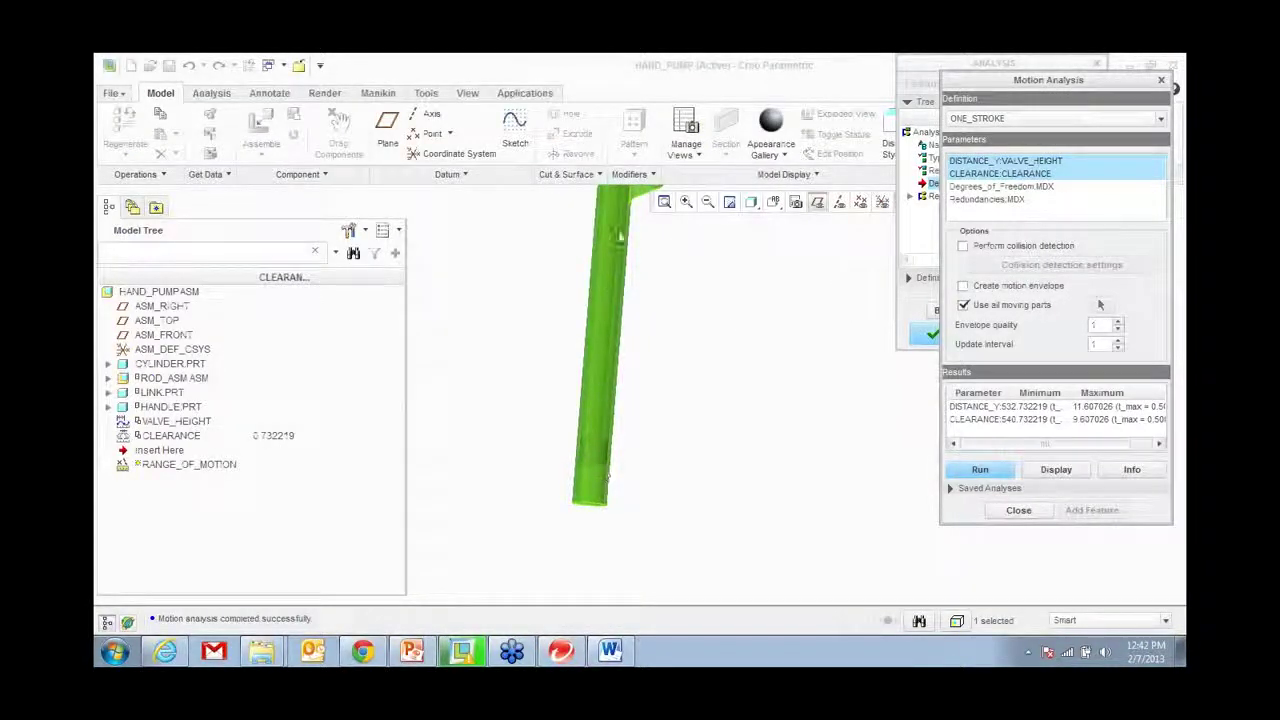
{"action": "scroll", "coordinate": [528, 477], "scroll_direction": "up", "scroll_amount": 3}
{"action": "scroll", "coordinate": [517, 480], "scroll_direction": "up", "scroll_amount": 1}
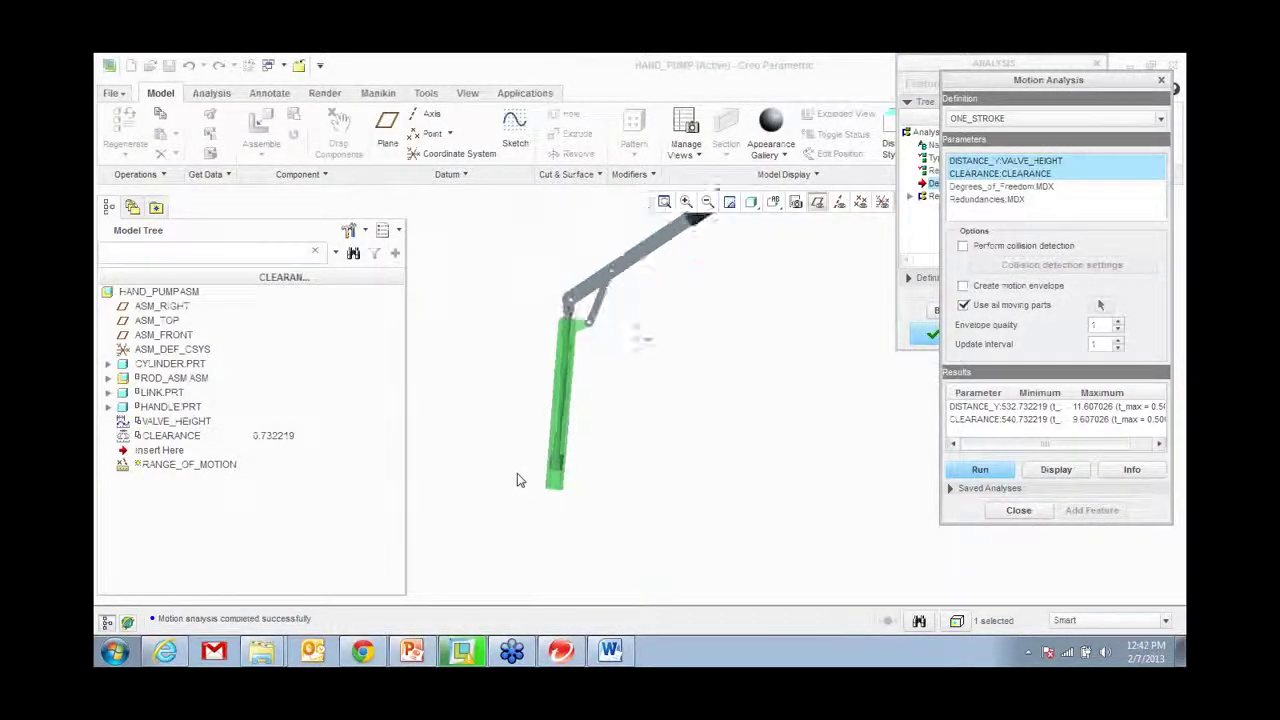
{"action": "left_click", "coordinate": [1019, 511]}
{"action": "left_click", "coordinate": [934, 565]}
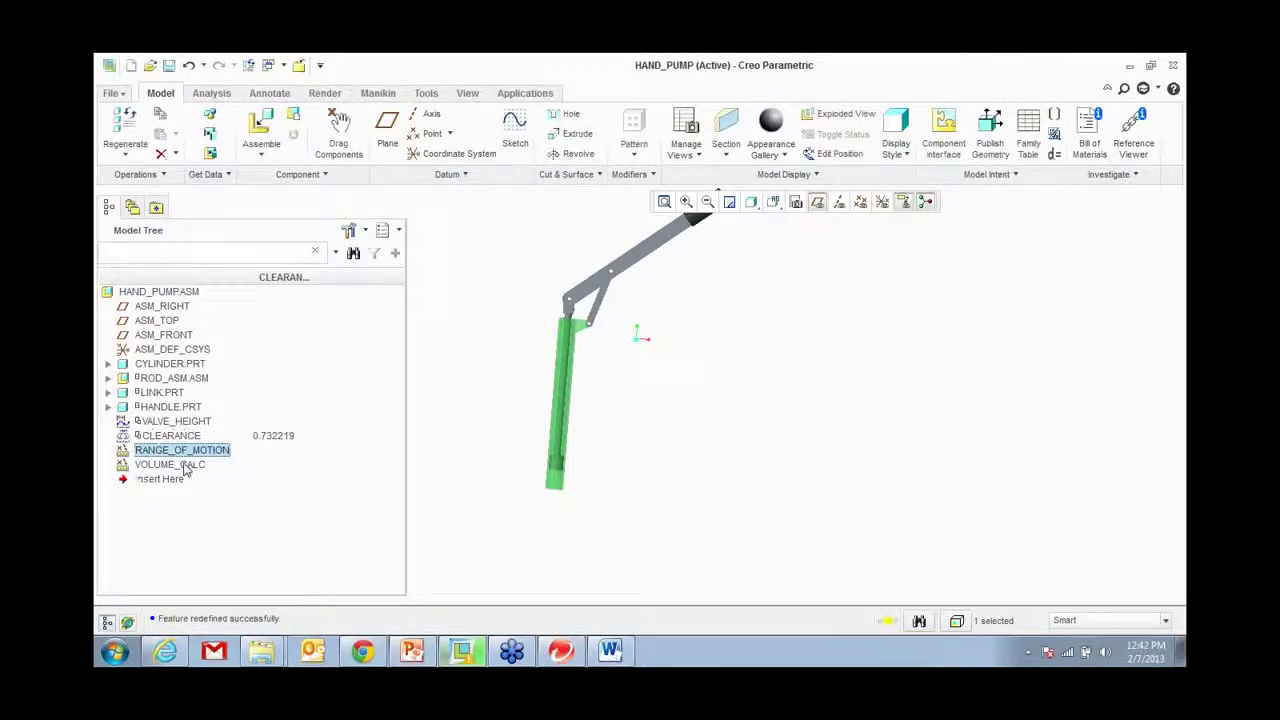
Step: Inspect the piston end of the cylinder and open the relation behind the VOLUME_CALC analysis feature
{"action": "scroll", "coordinate": [534, 480], "scroll_direction": "down", "scroll_amount": 5}
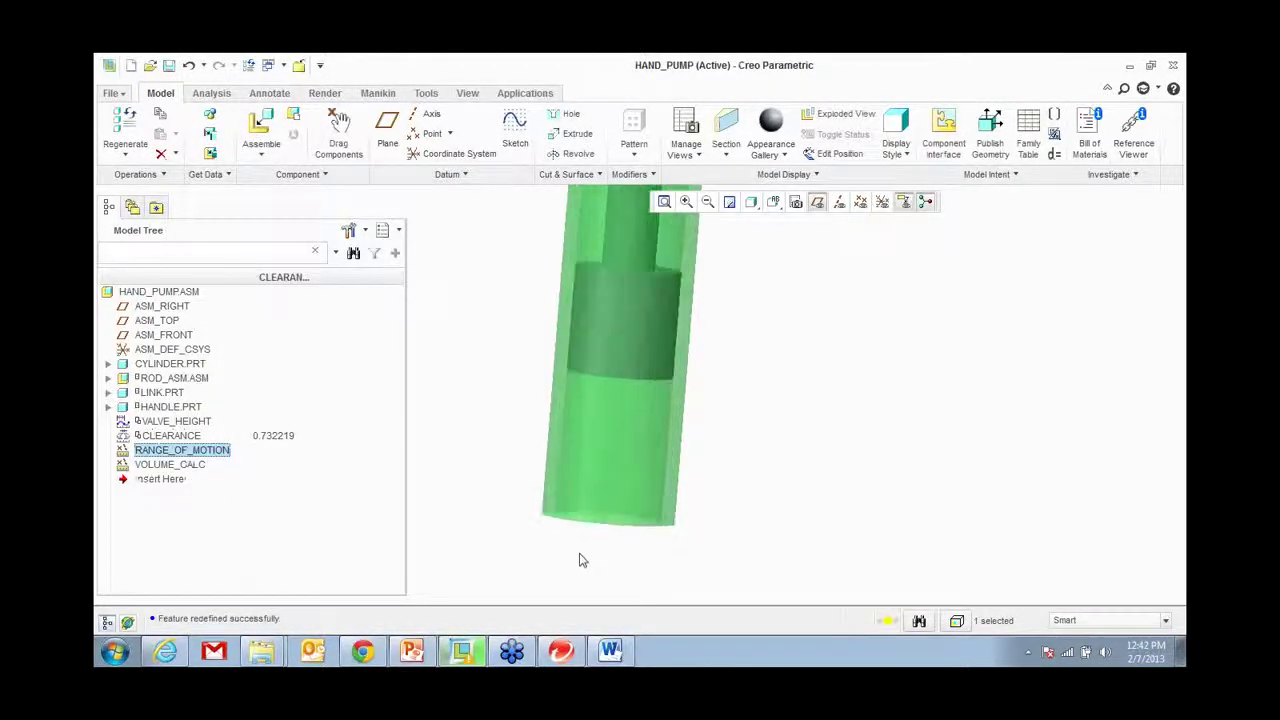
{"action": "scroll", "coordinate": [584, 560], "scroll_direction": "up", "scroll_amount": 2}
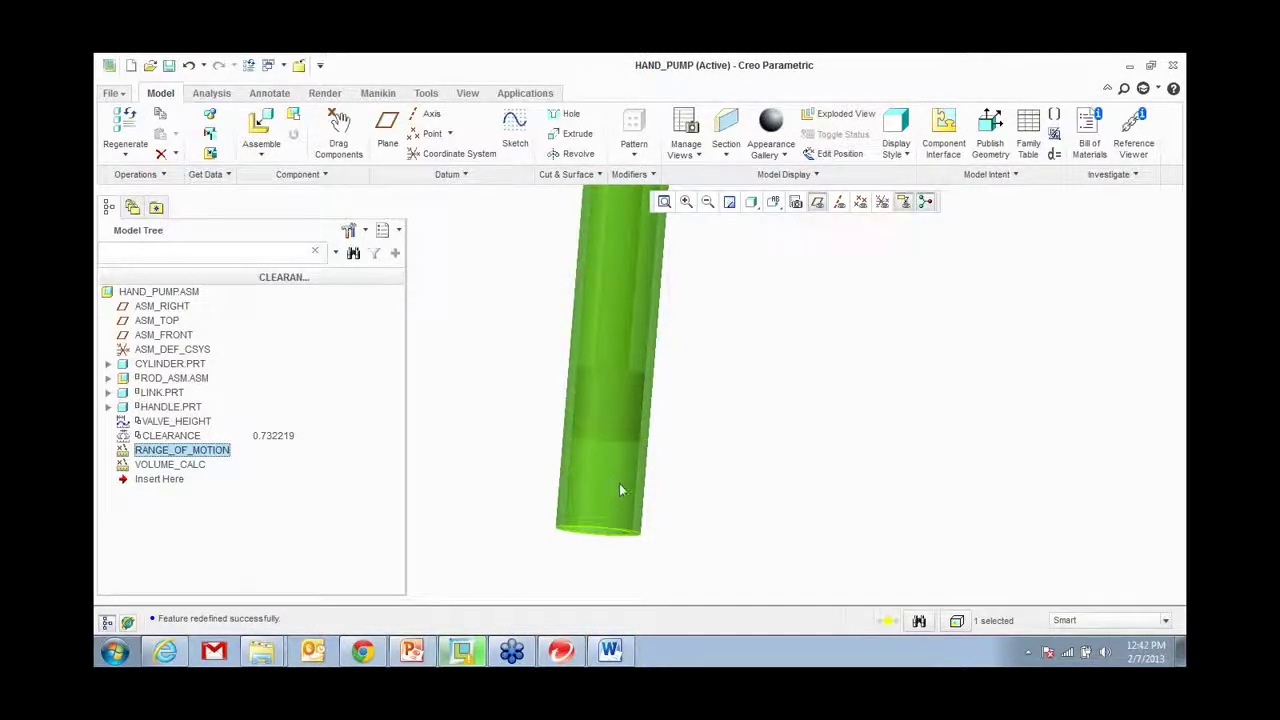
{"action": "middle_click_drag", "start_coordinate": [544, 537], "coordinate": [528, 571]}
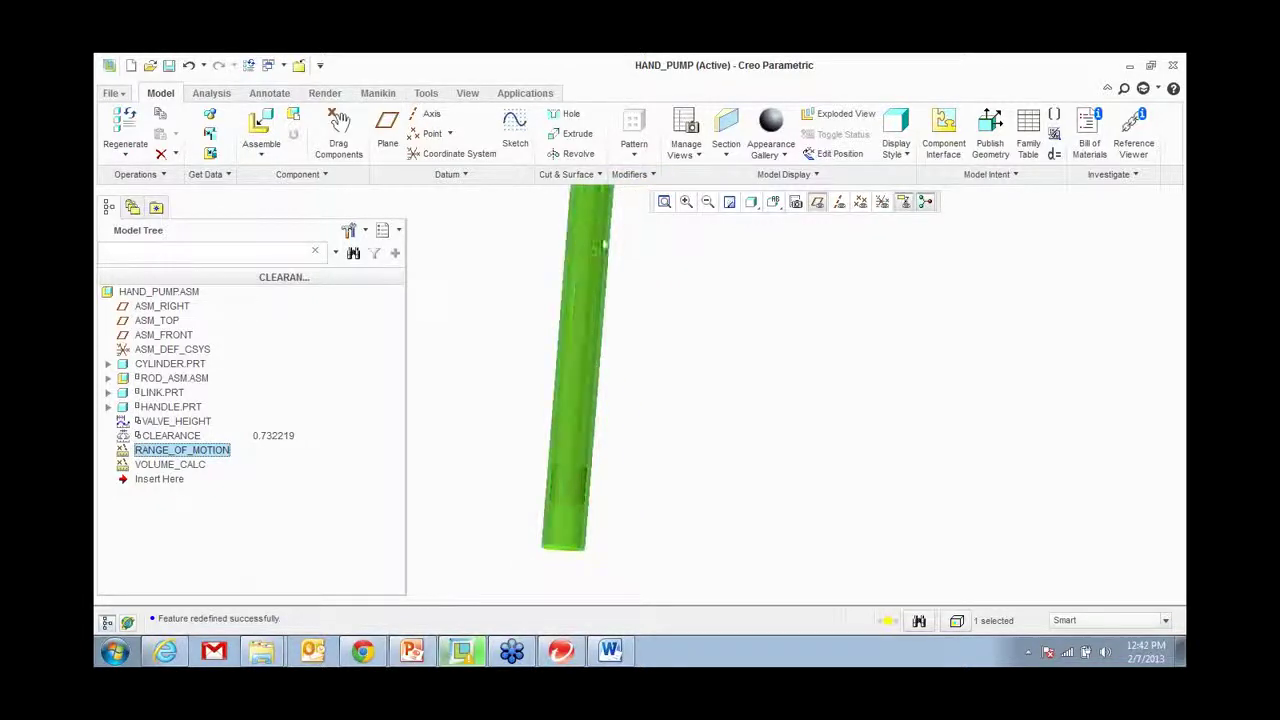
{"action": "right_click", "coordinate": [171, 466]}
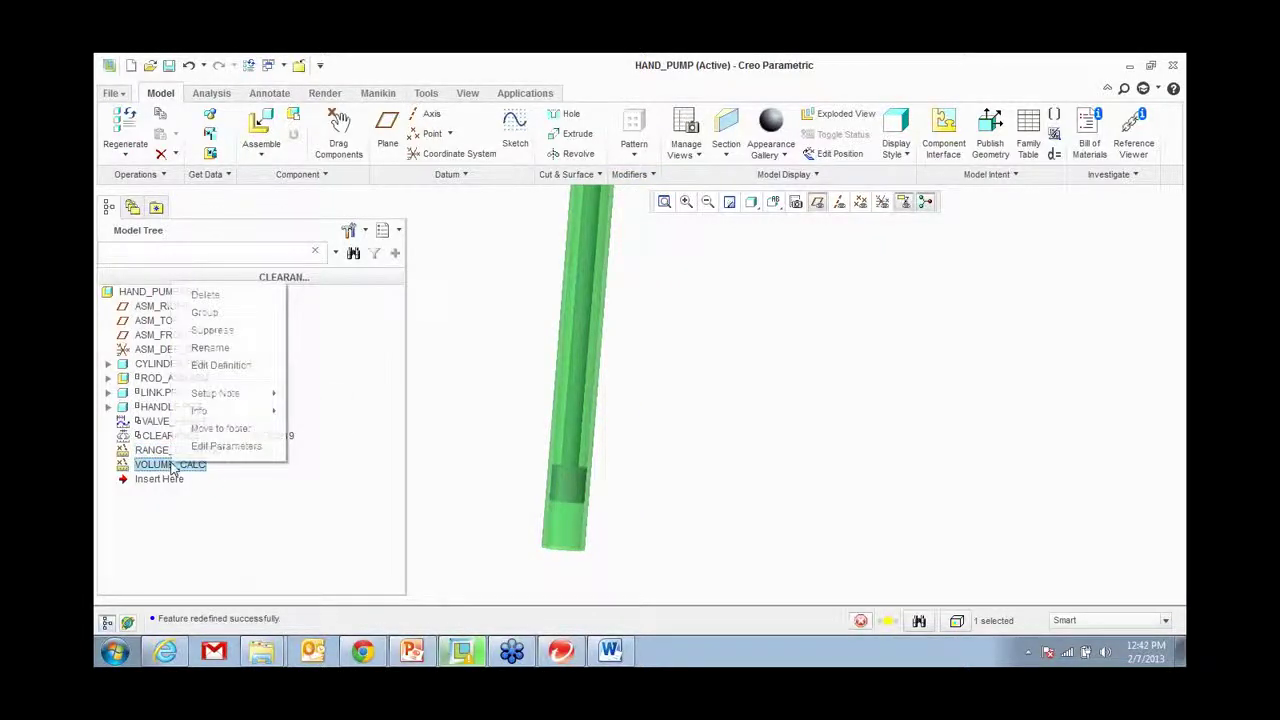
{"action": "left_click", "coordinate": [248, 366]}
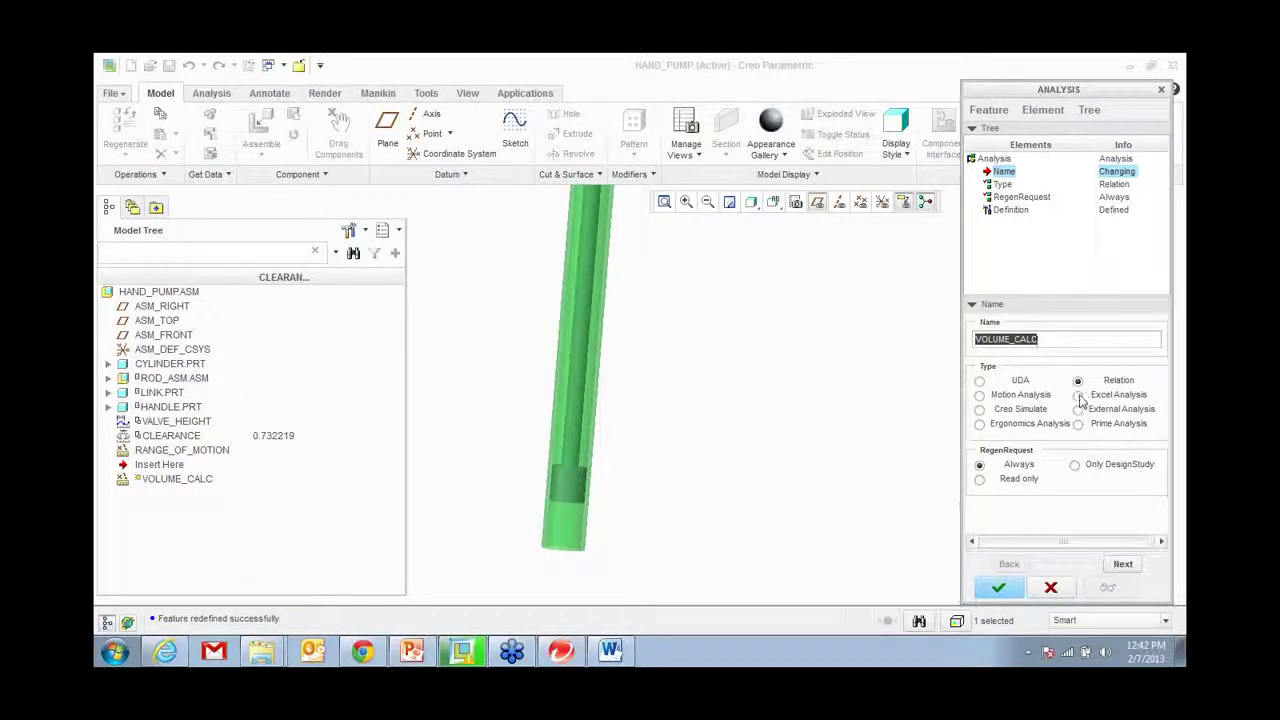
{"action": "left_click", "coordinate": [1123, 564]}
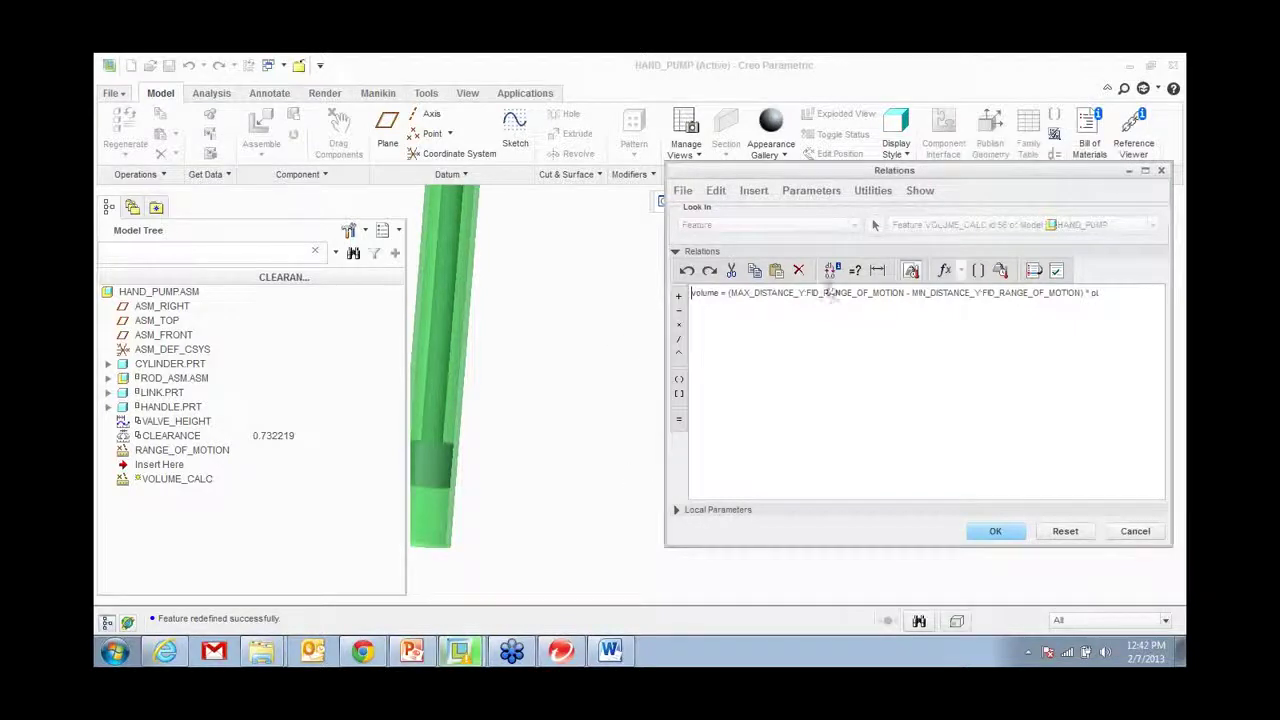
Step: Review the volume relation, which multiplies the maximum minus minimum DISTANCE_Y of RANGE_OF_MOTION by pi, and accept the VOLUME_CALC feature
{"action": "left_click_drag", "start_coordinate": [750, 293], "coordinate": [1093, 293]}
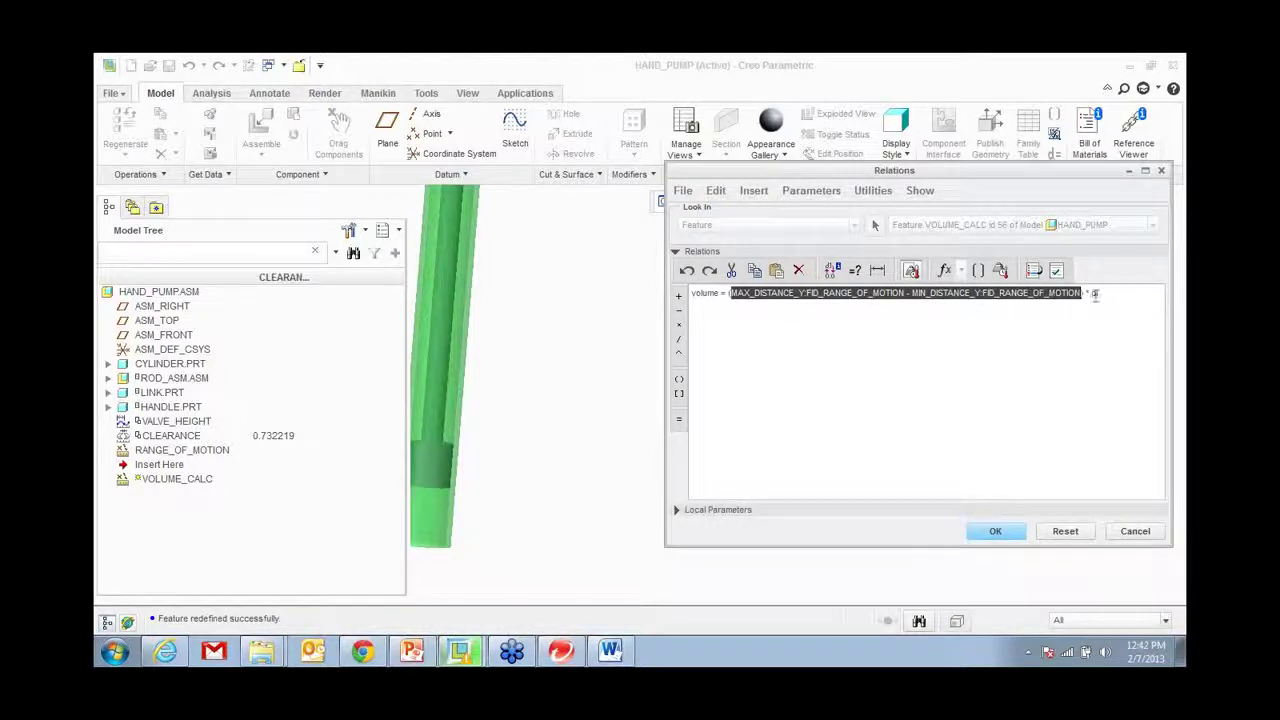
{"action": "left_click", "coordinate": [1107, 302]}
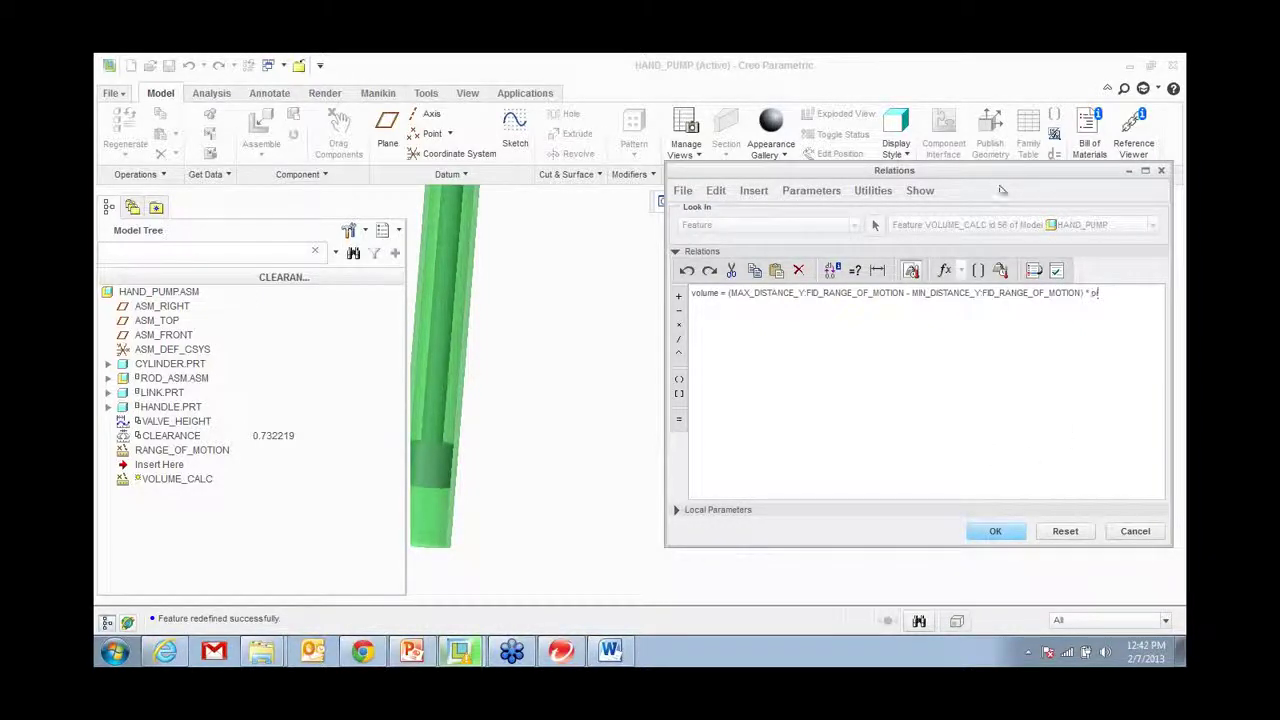
{"action": "left_click_drag", "start_coordinate": [1002, 176], "coordinate": [874, 137]}
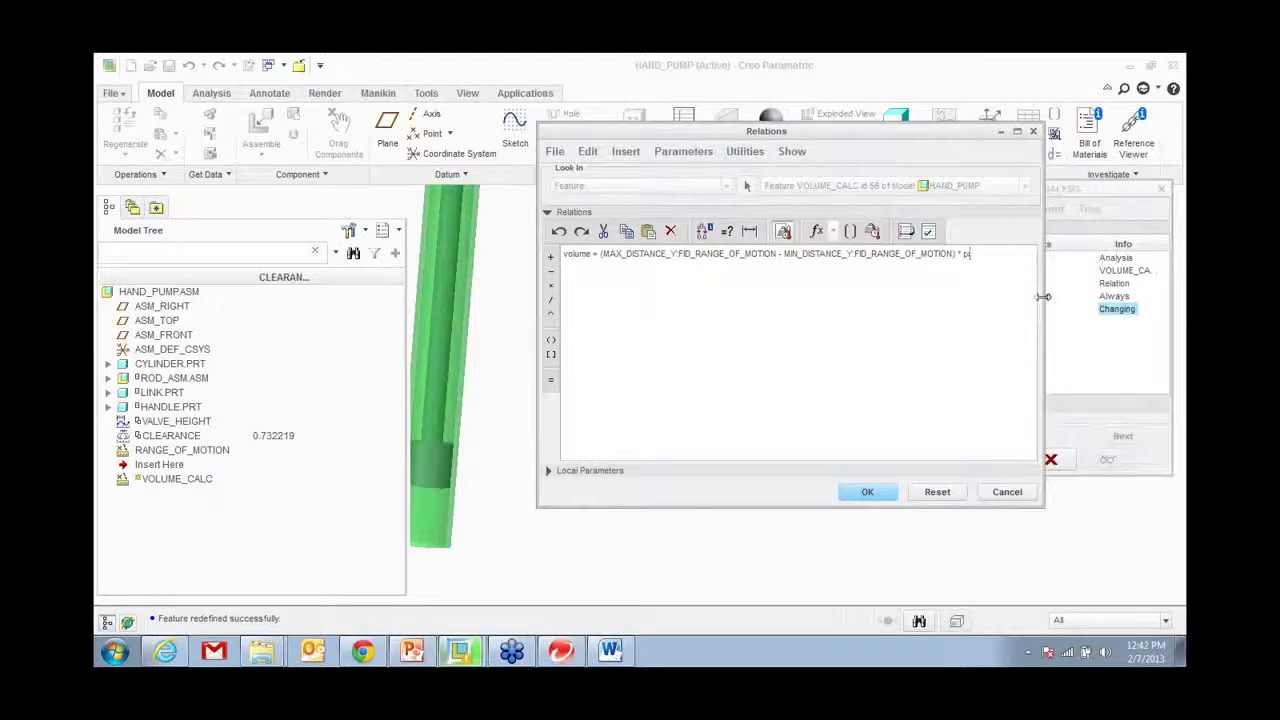
{"action": "left_click_drag", "start_coordinate": [1050, 294], "coordinate": [1085, 294]}
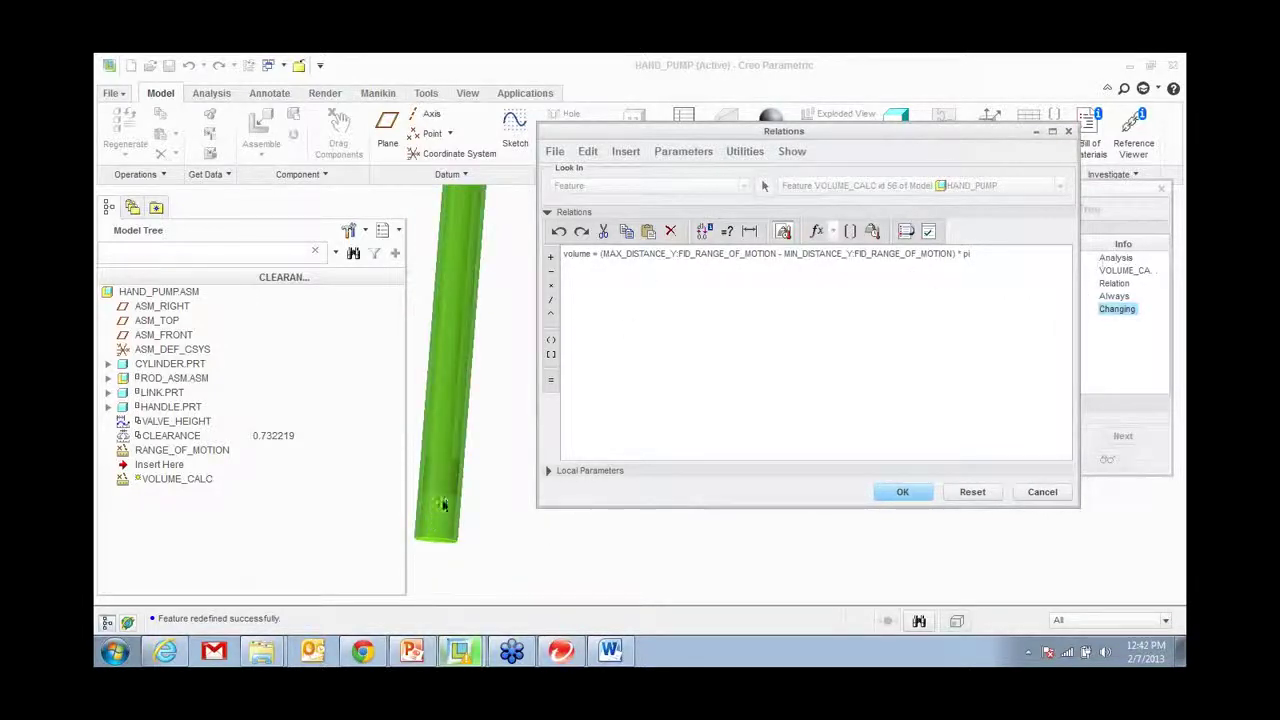
{"action": "type", "text": "i"}
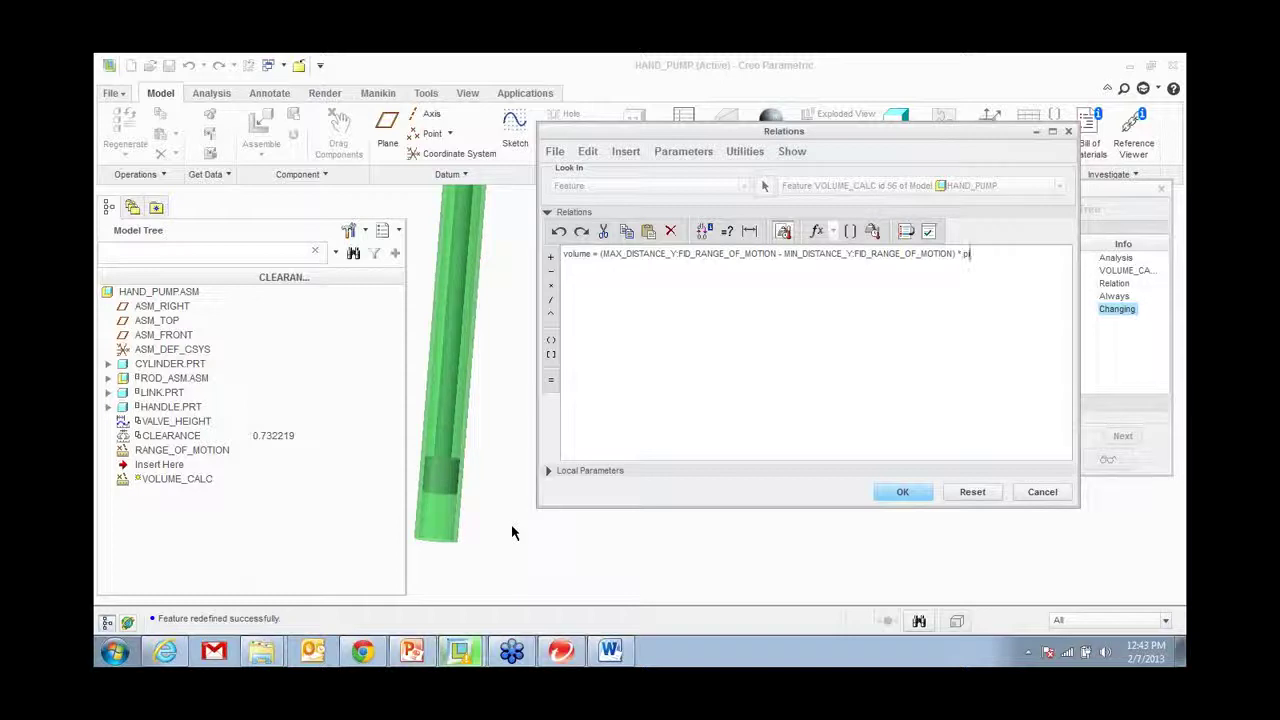
{"action": "left_click", "coordinate": [904, 492]}
{"action": "left_click", "coordinate": [993, 590]}
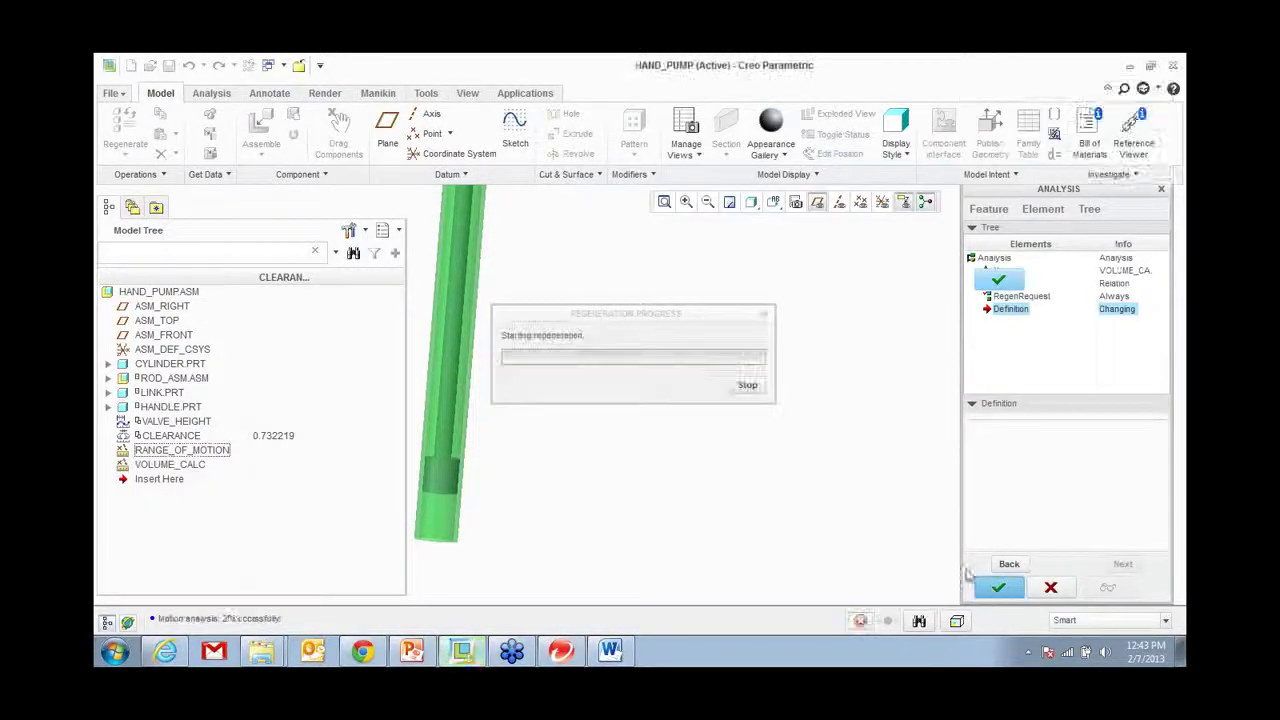
Step: Reopen the VOLUME_CALC feature's definition to recheck its relation, and accept it without changes
{"action": "left_click", "coordinate": [190, 466]}
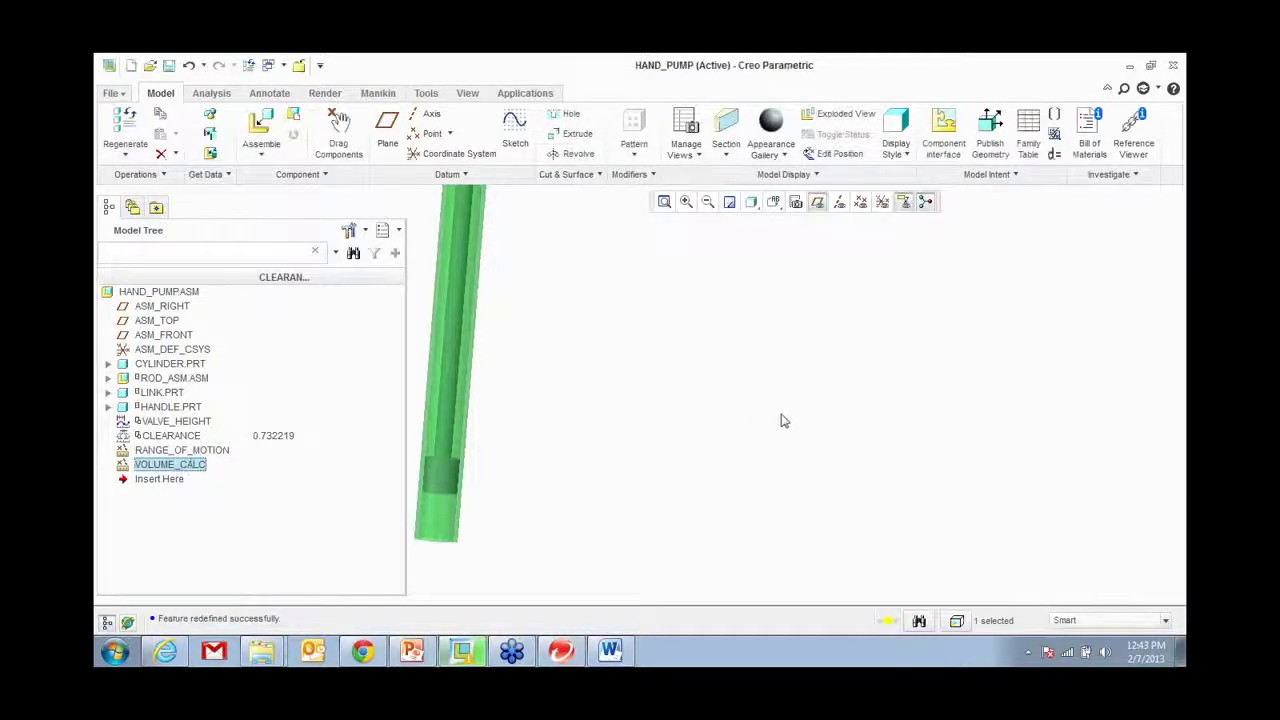
{"action": "right_click", "coordinate": [183, 465]}
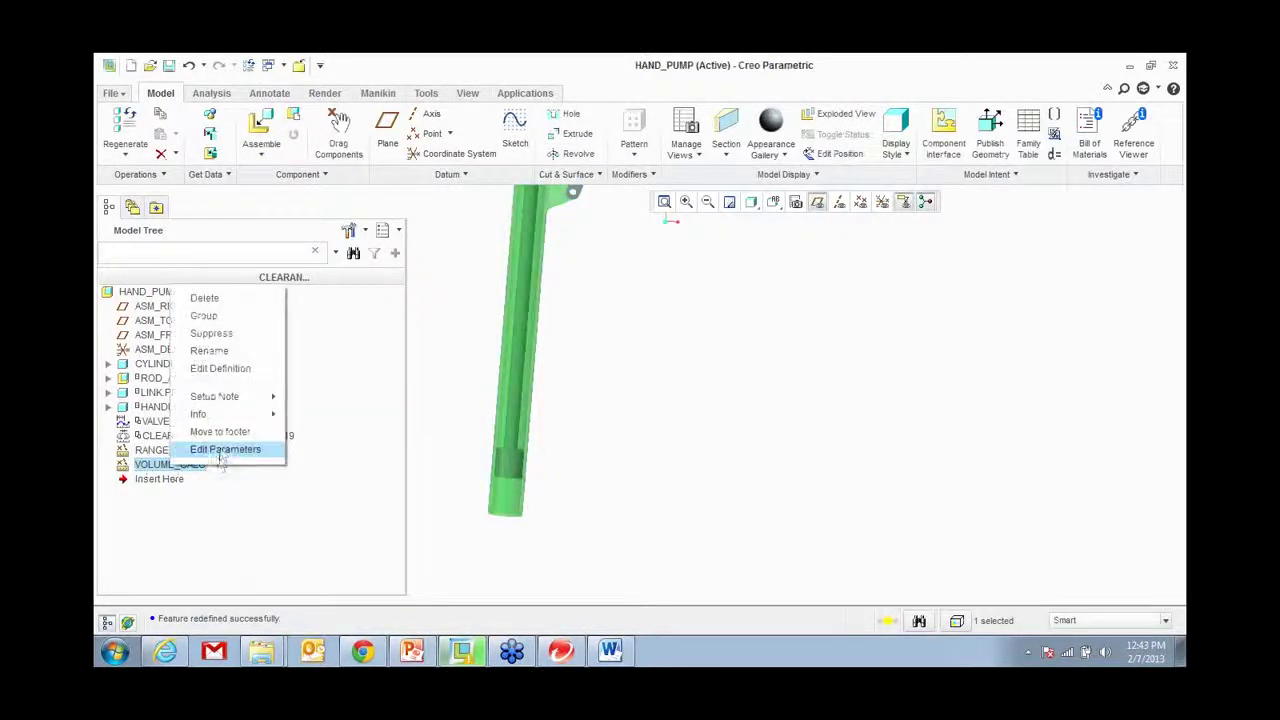
{"action": "left_click", "coordinate": [220, 368]}
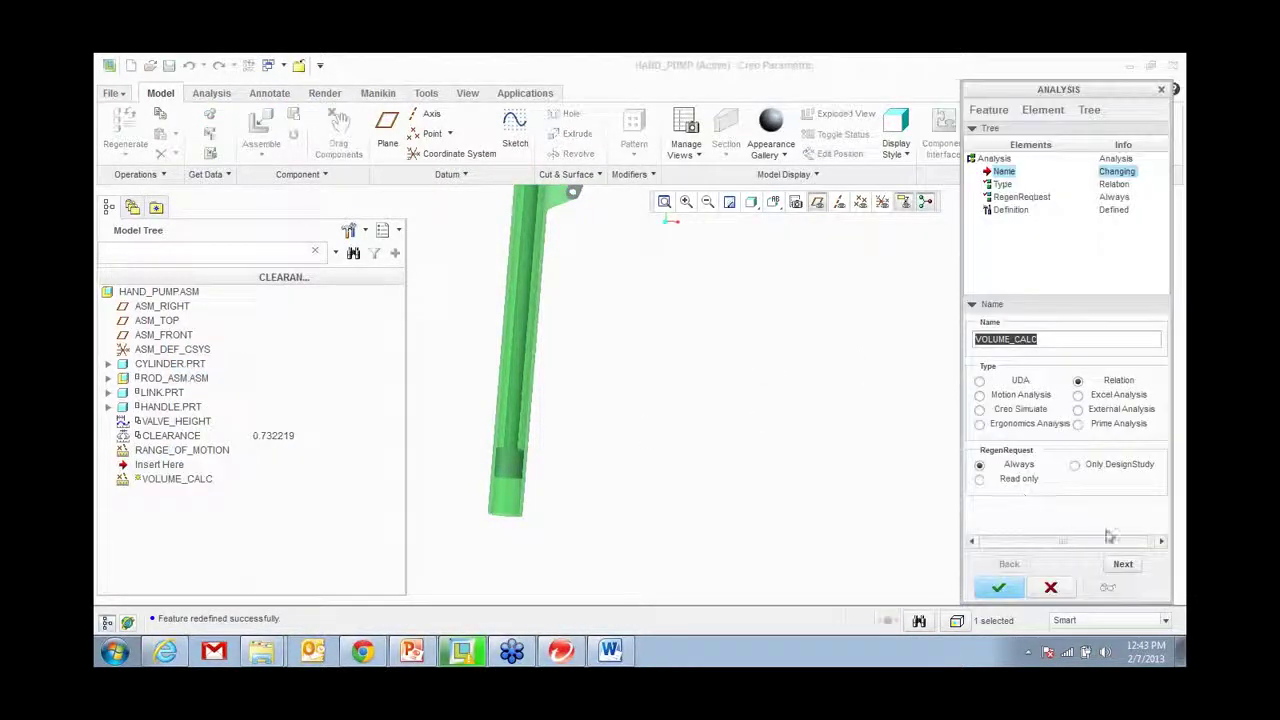
{"action": "left_click", "coordinate": [1120, 562]}
{"action": "left_click", "coordinate": [920, 490]}
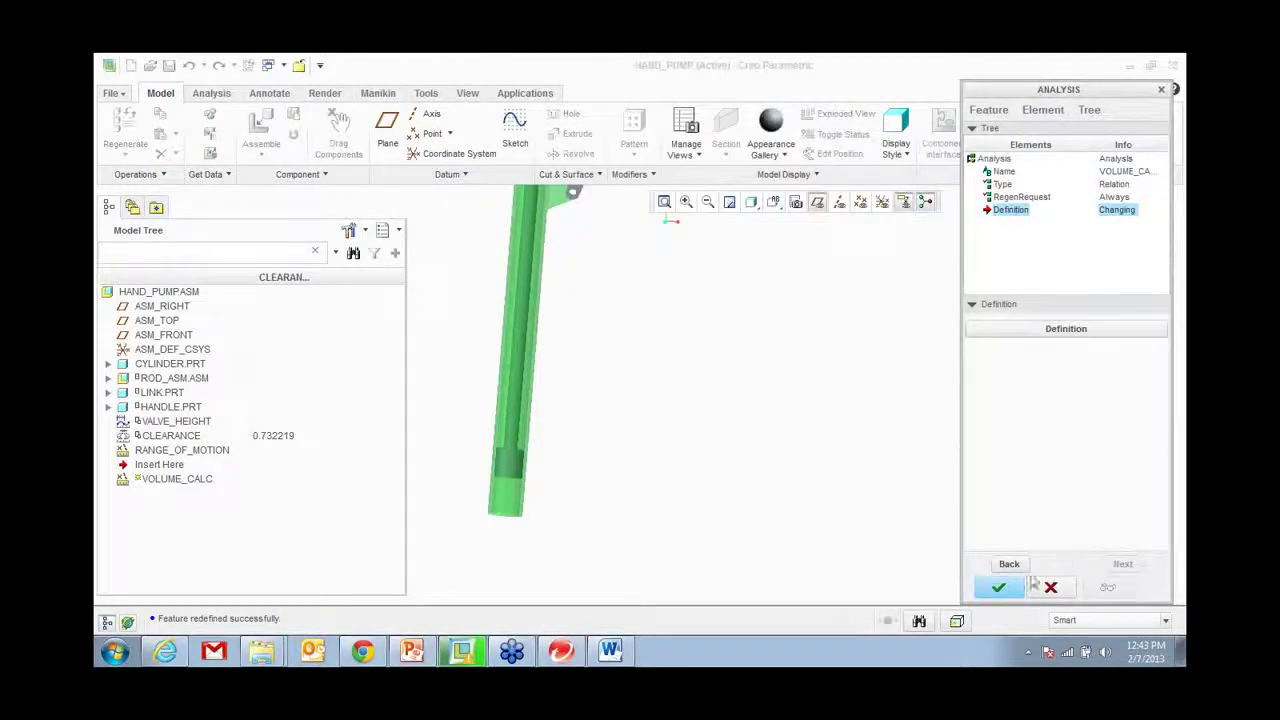
{"action": "left_click", "coordinate": [997, 590]}
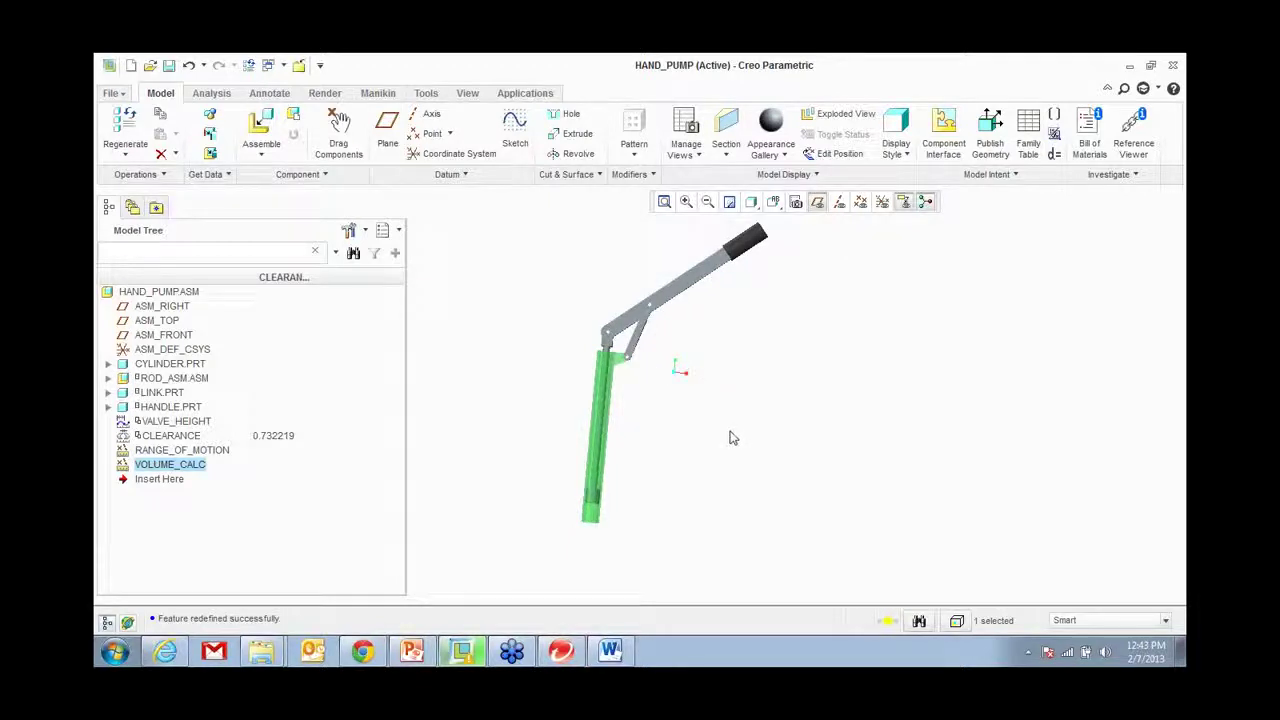
Step: Start a new Feasibility/Optimization design study for the hand pump assembly
{"action": "left_click", "coordinate": [212, 94]}
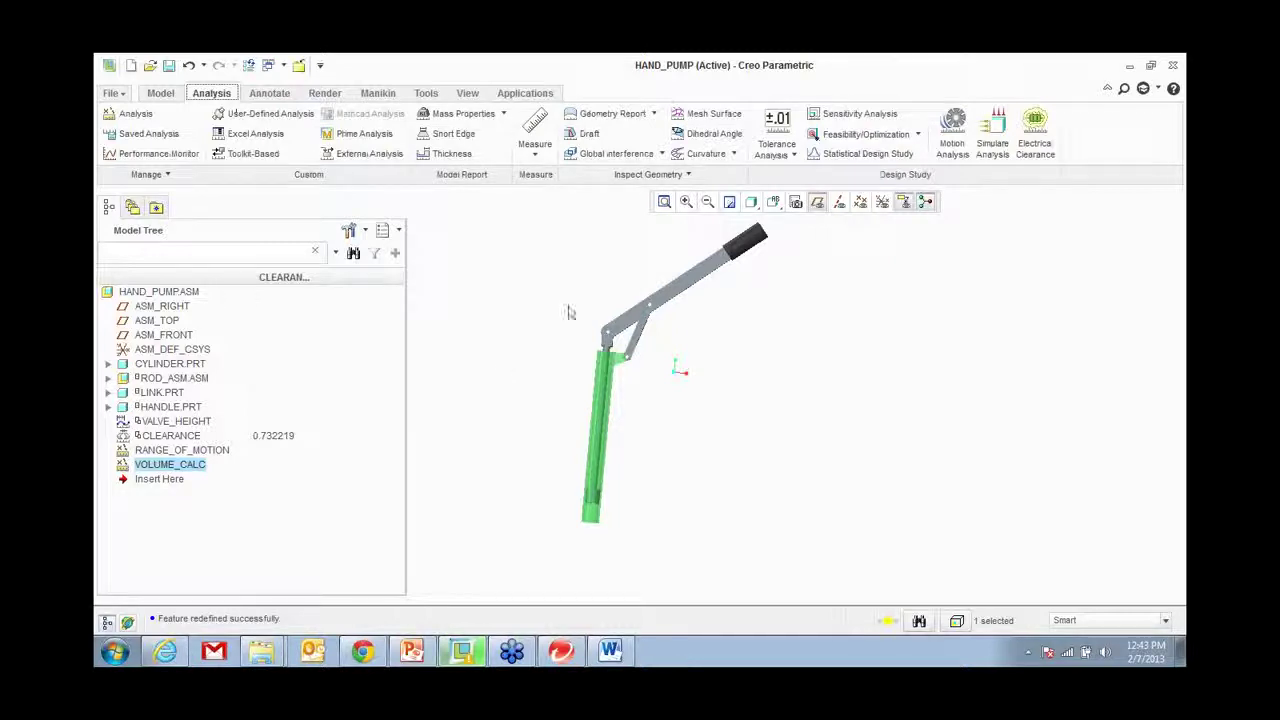
{"action": "scroll", "coordinate": [878, 143], "scroll_direction": "down", "scroll_amount": 1}
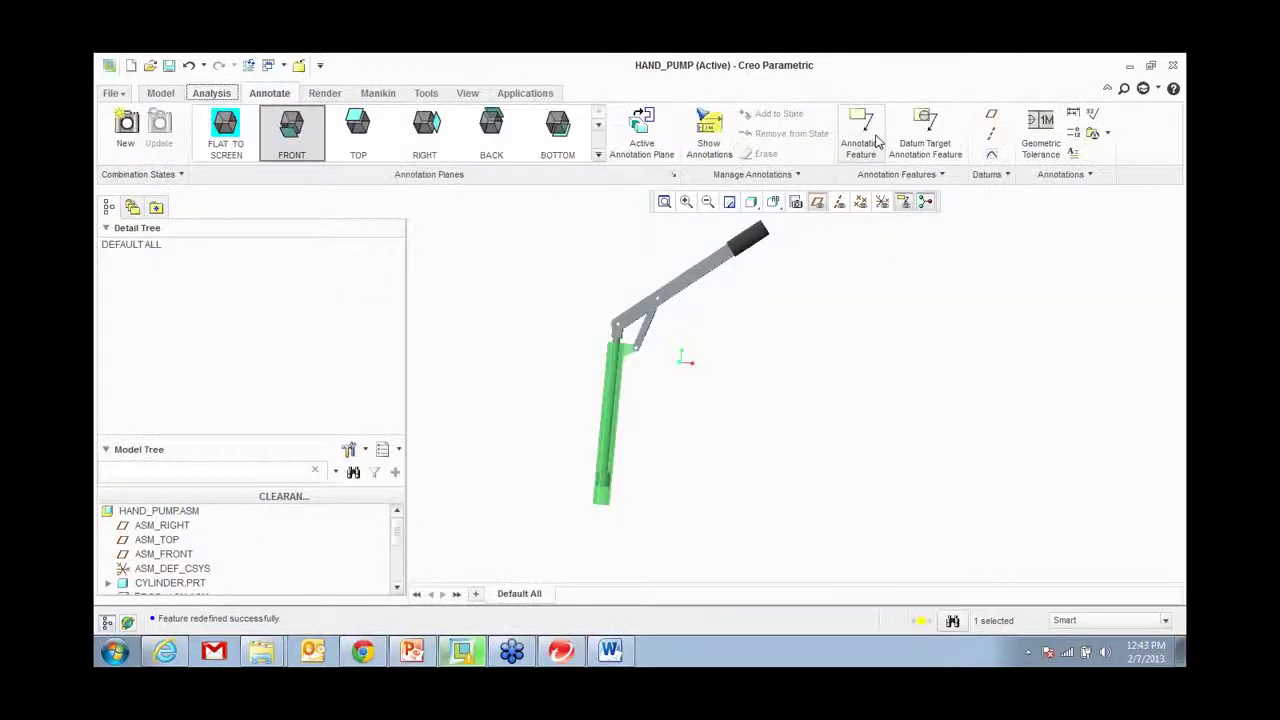
{"action": "left_click", "coordinate": [164, 95]}
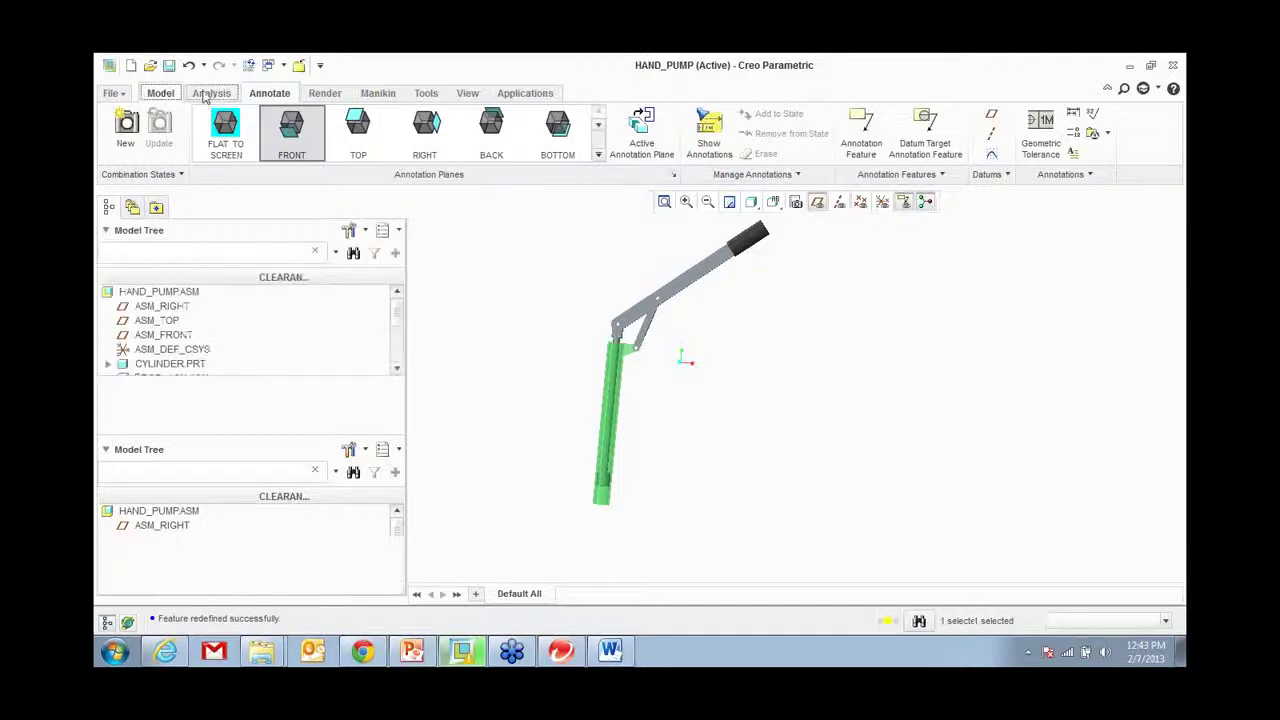
{"action": "left_click", "coordinate": [211, 93]}
{"action": "left_click", "coordinate": [857, 139]}
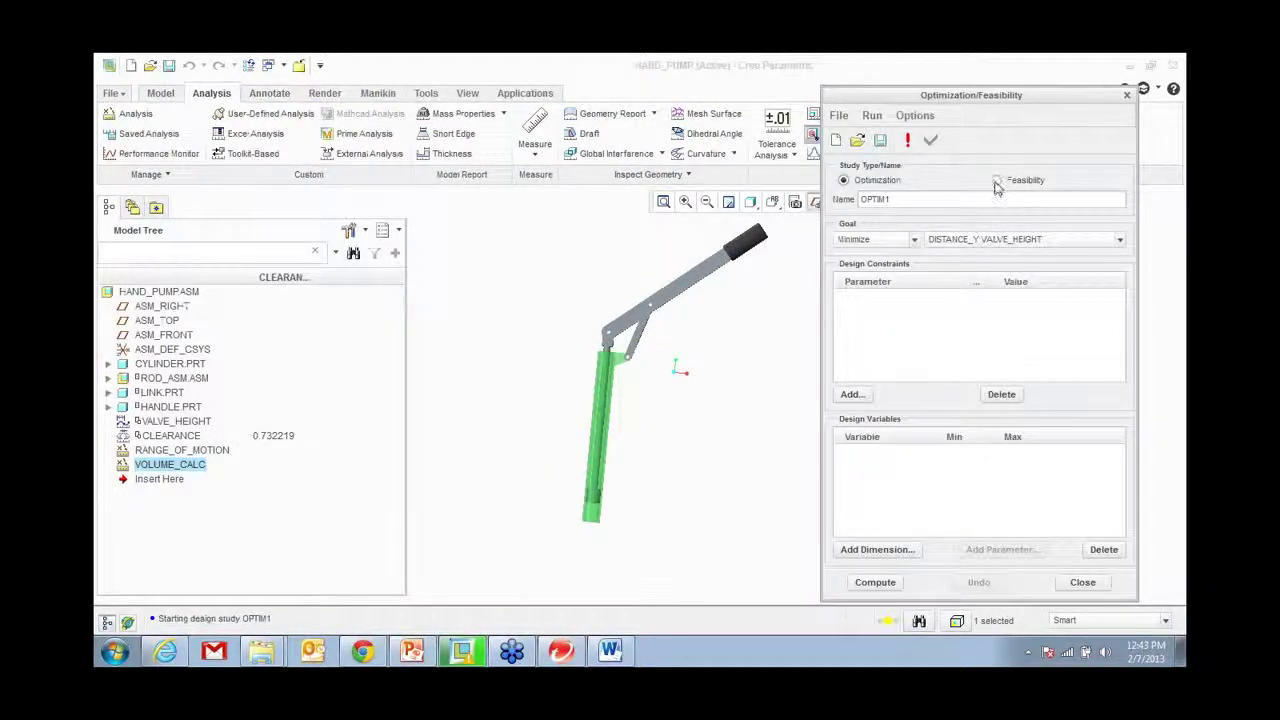
Step: Switch the study type to Feasibility and add a design constraint keeping CLEARANCE:CLEARANCE greater than or equal to a set value of 0.25
{"action": "left_click", "coordinate": [997, 181]}
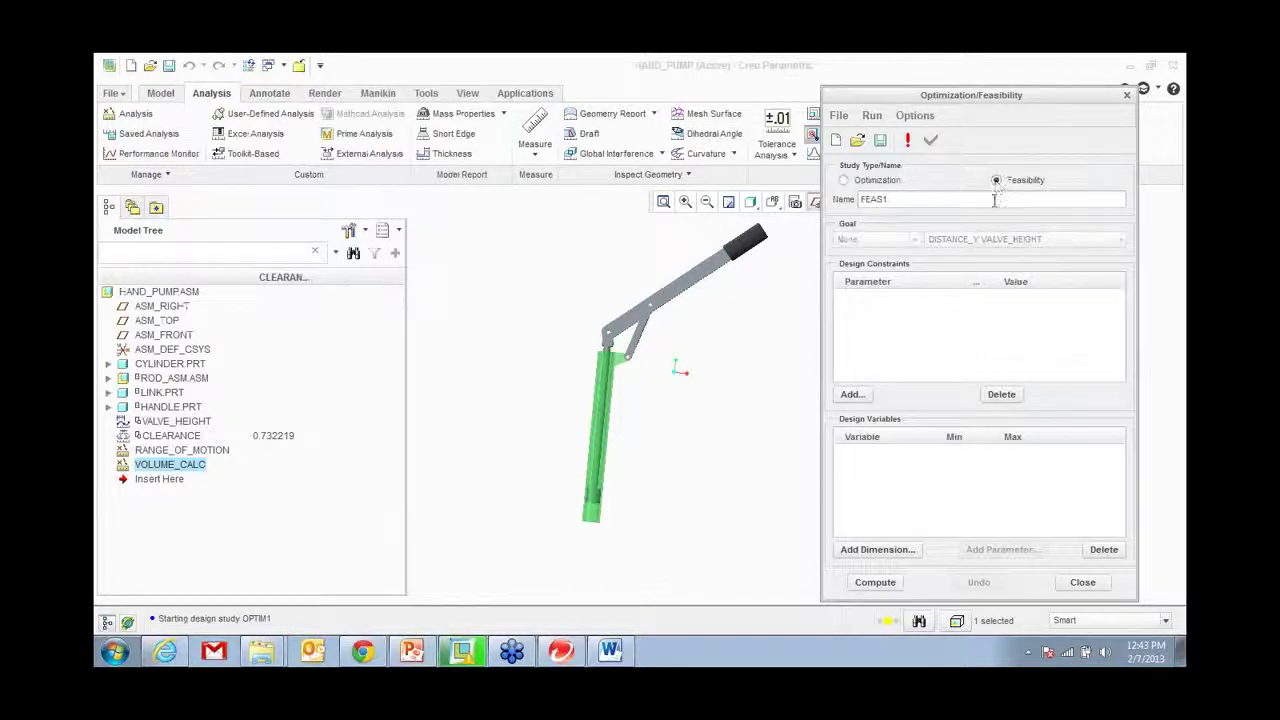
{"action": "left_click", "coordinate": [853, 394]}
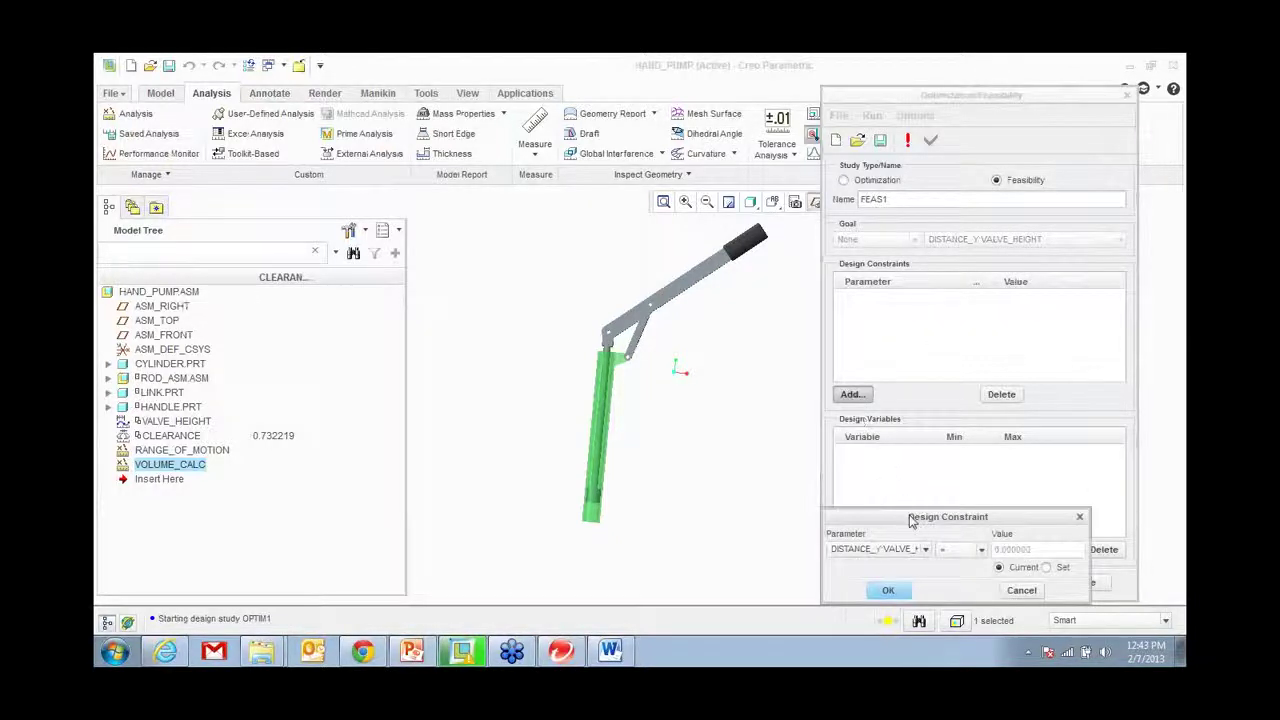
{"action": "left_click_drag", "start_coordinate": [943, 311], "coordinate": [945, 415]}
{"action": "left_click", "coordinate": [912, 256]}
{"action": "left_click", "coordinate": [880, 282]}
{"action": "left_click", "coordinate": [966, 257]}
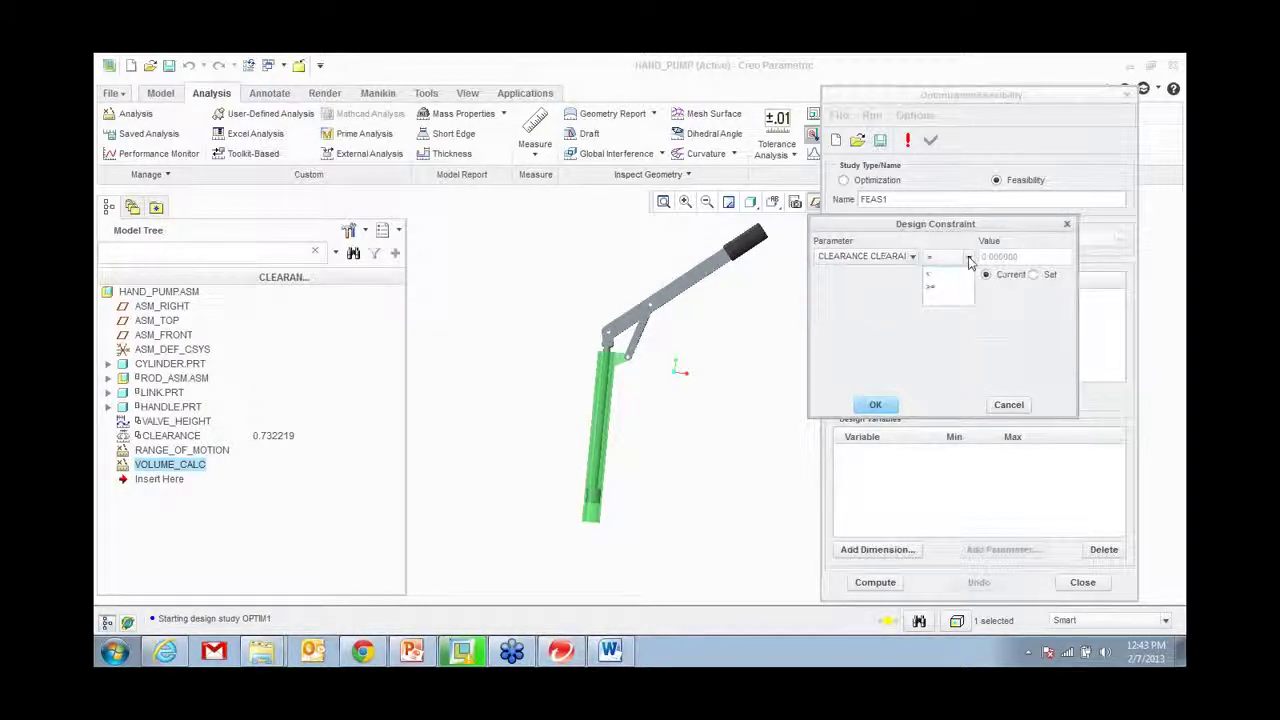
{"action": "left_click", "coordinate": [940, 296]}
{"action": "left_click", "coordinate": [1033, 275]}
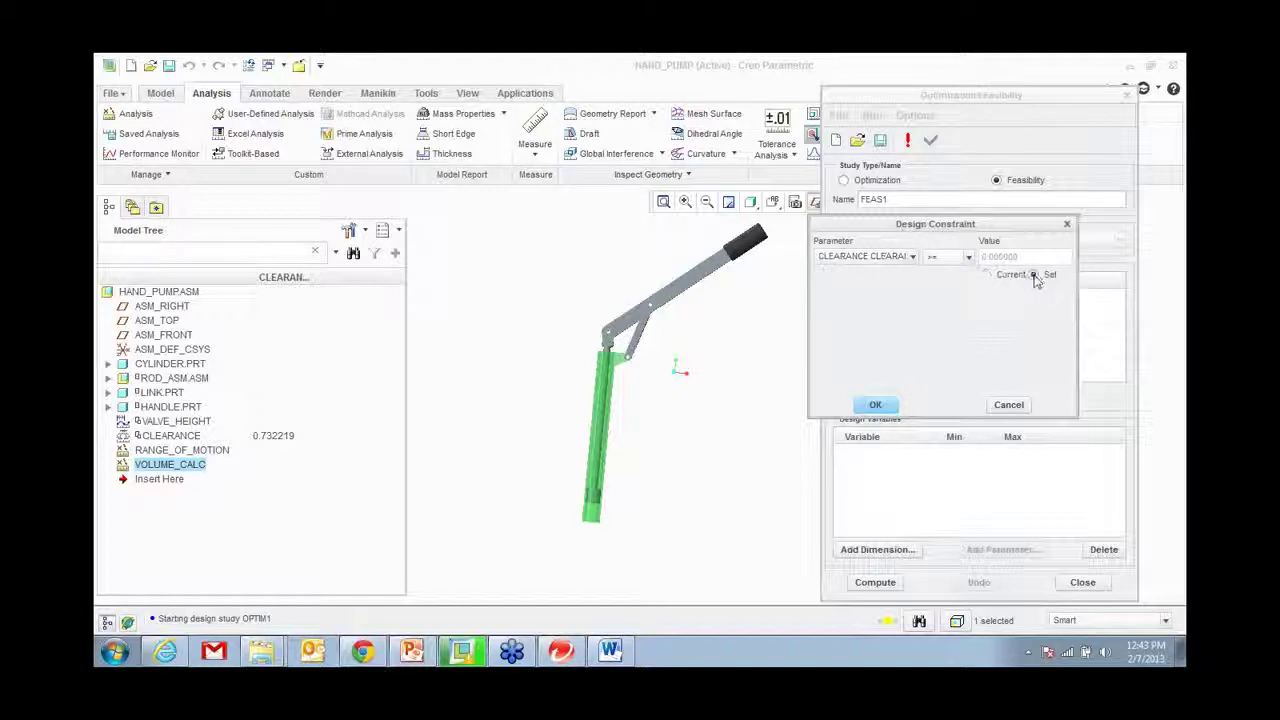
{"action": "double_click", "coordinate": [1031, 256]}
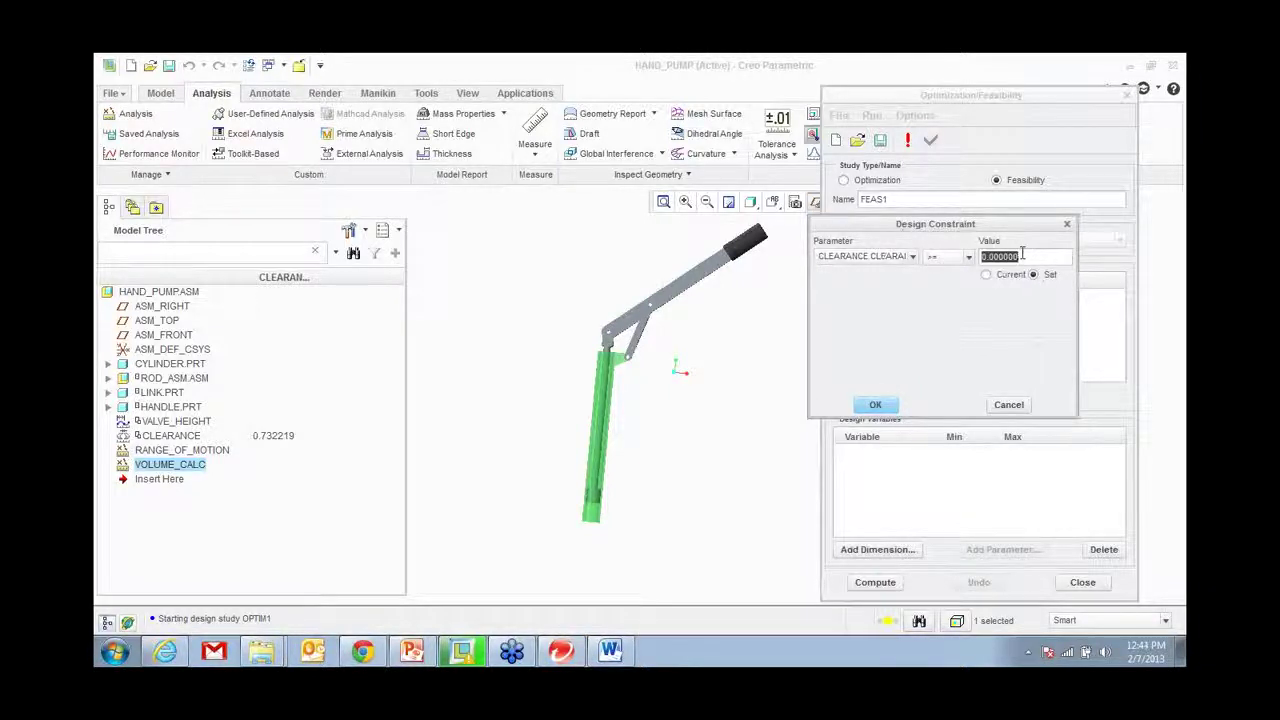
{"action": "type", "text": "1"}
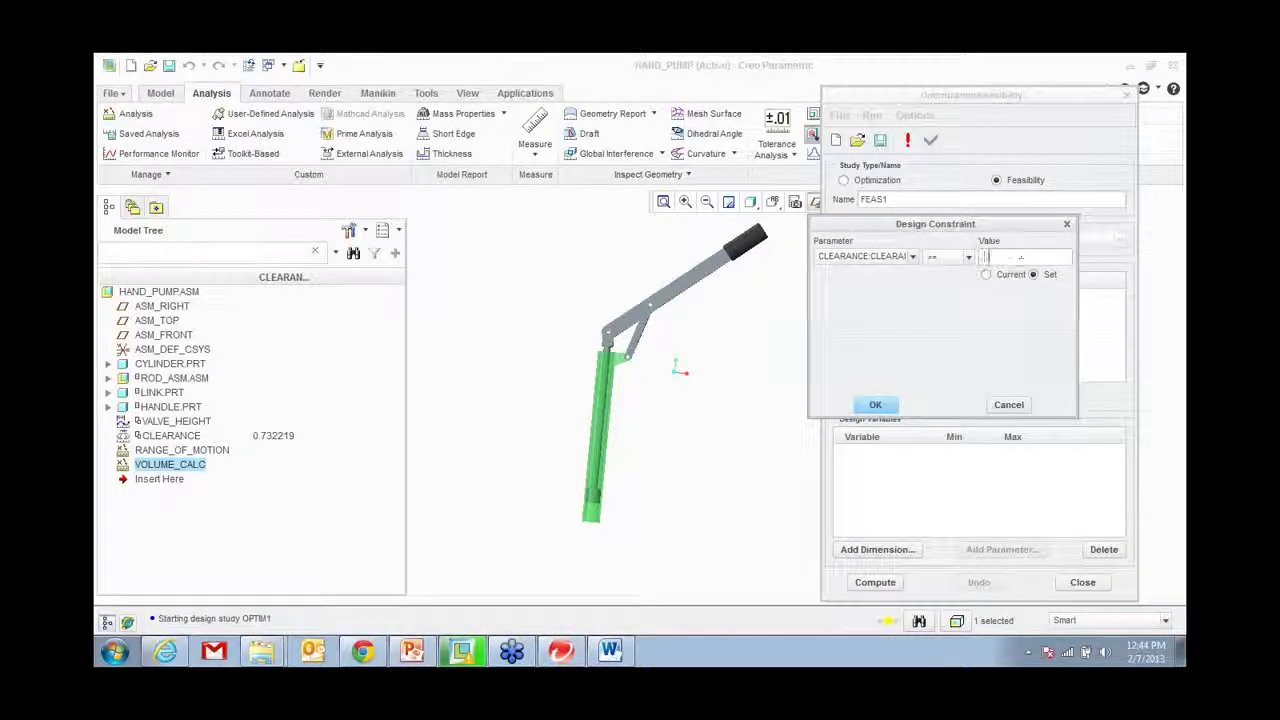
{"action": "left_click", "coordinate": [875, 404]}
{"action": "left_click", "coordinate": [852, 394]}
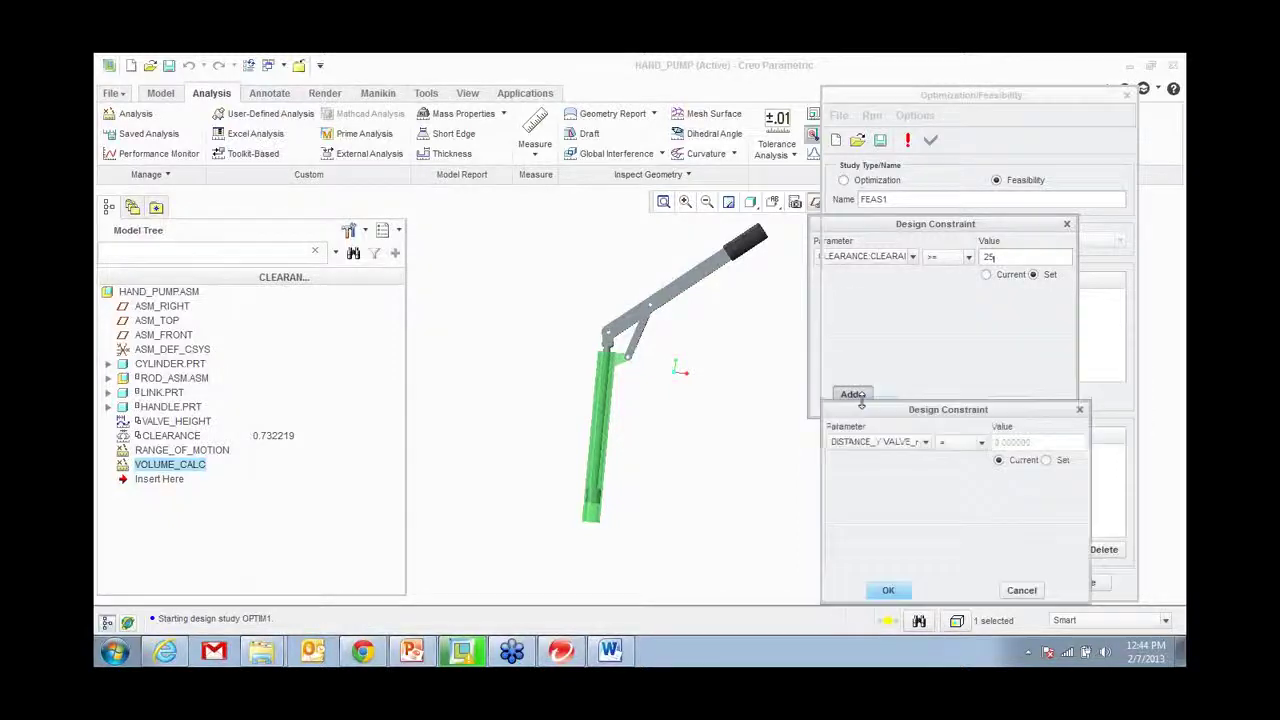
{"action": "left_click", "coordinate": [1079, 410]}
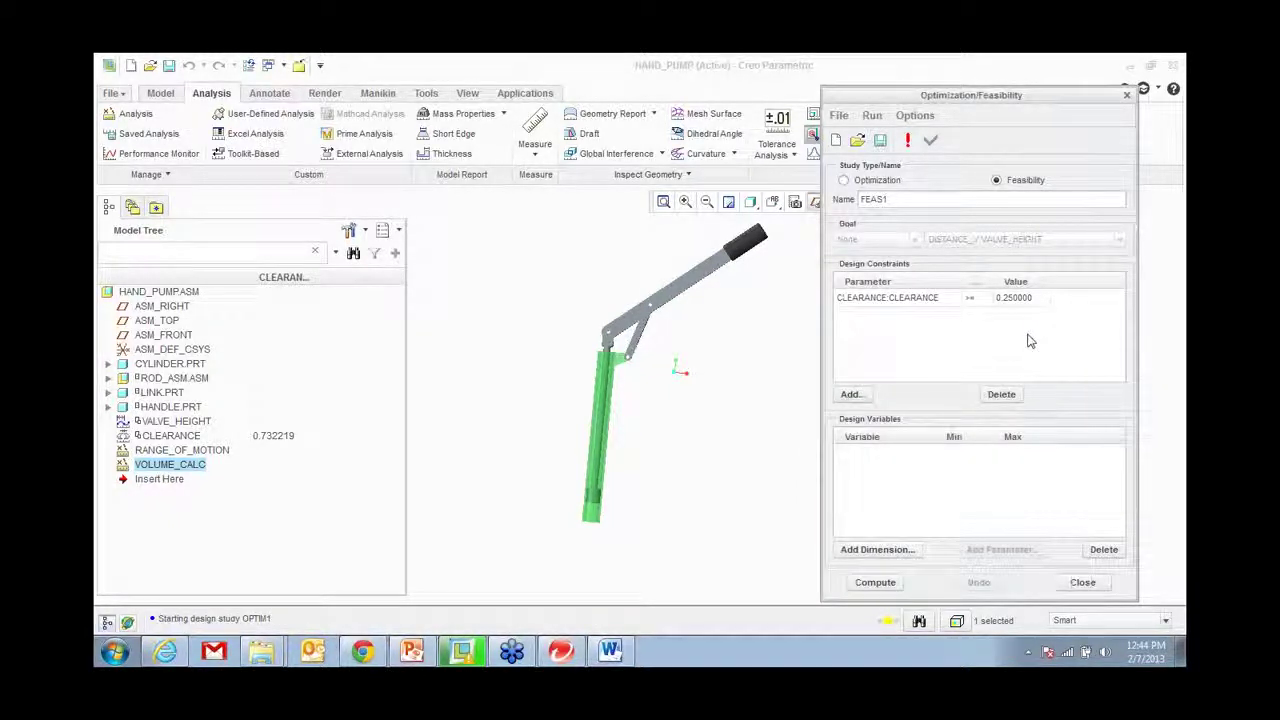
Step: Switch the study type to Optimization and set its goal to maximize VOLUME:VOLUME_CALC
{"action": "left_click", "coordinate": [843, 182]}
{"action": "left_click", "coordinate": [917, 242]}
{"action": "left_click", "coordinate": [890, 278]}
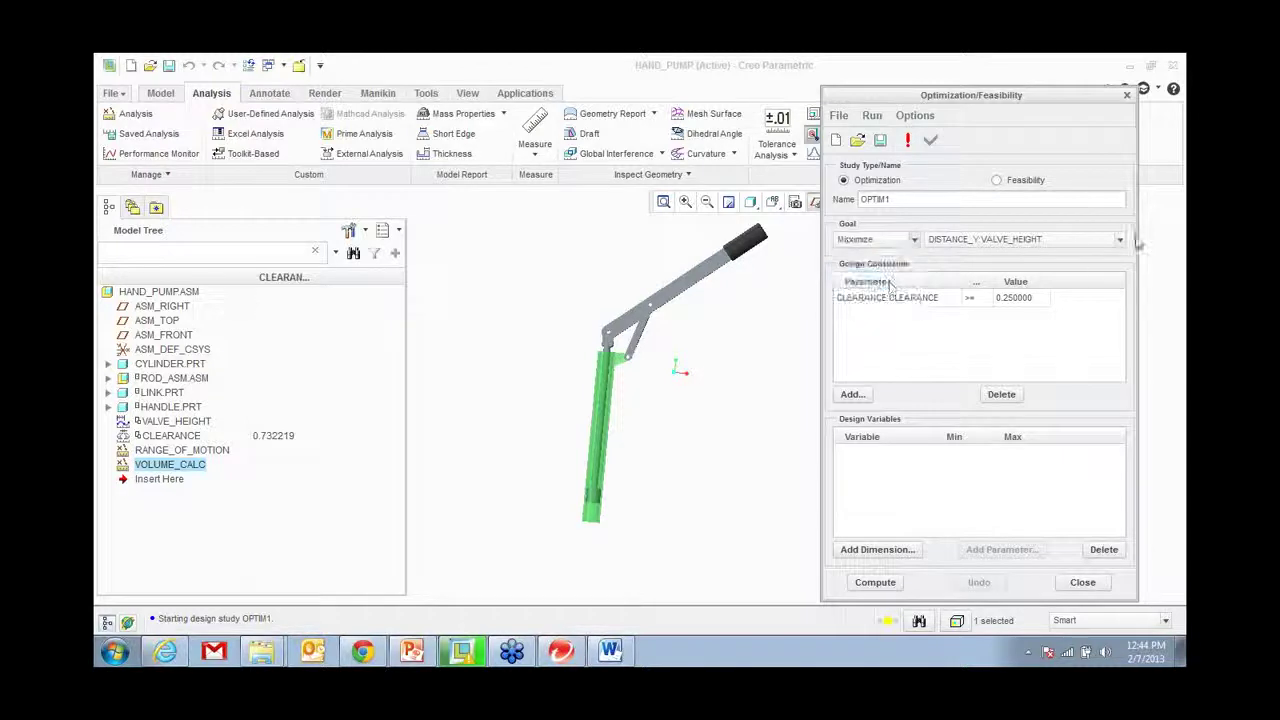
{"action": "left_click", "coordinate": [1120, 240]}
{"action": "scroll", "coordinate": [1020, 285], "scroll_direction": "down", "scroll_amount": 2}
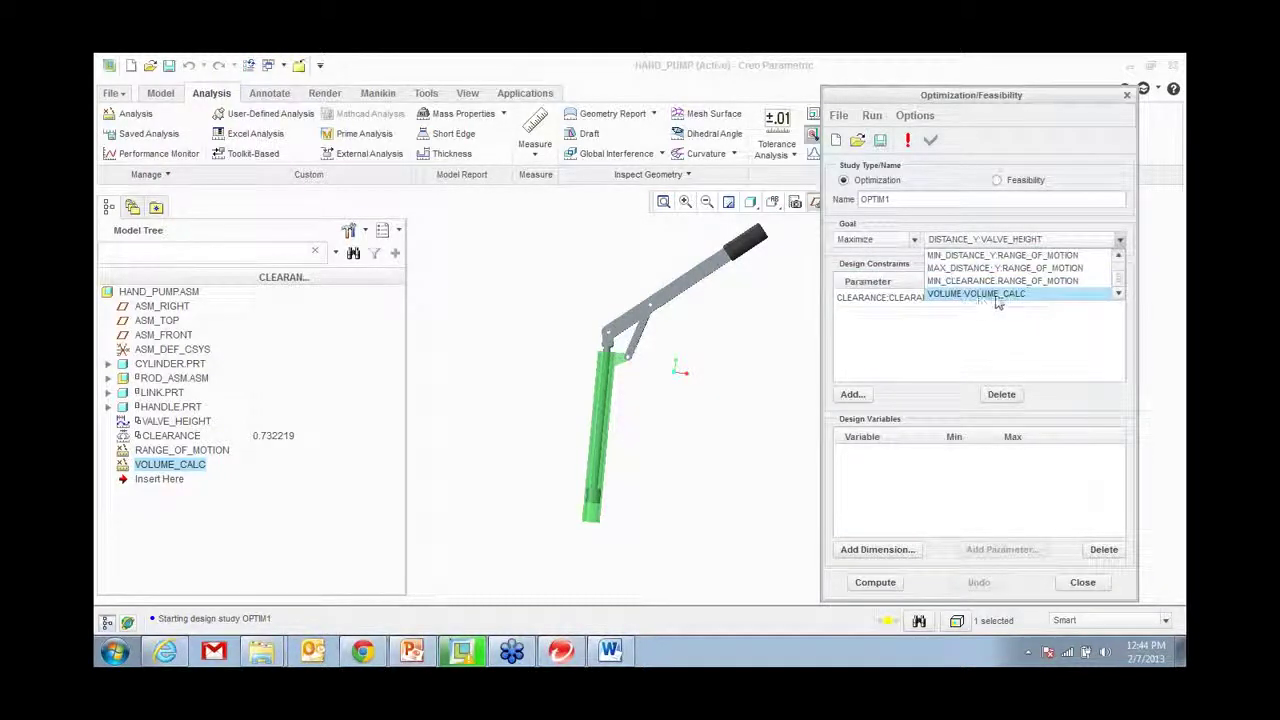
{"action": "left_click", "coordinate": [976, 295]}
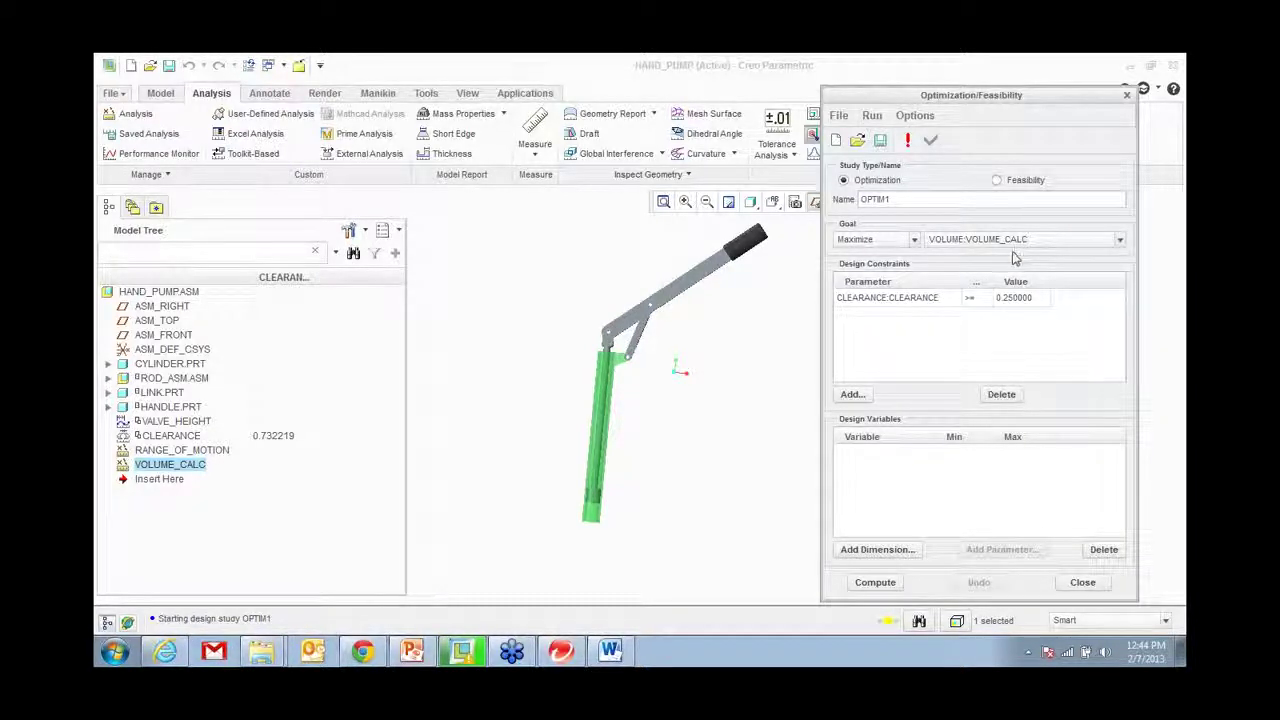
Step: Add a VOLUME feature parameter column to the model tree
{"action": "left_click", "coordinate": [350, 232]}
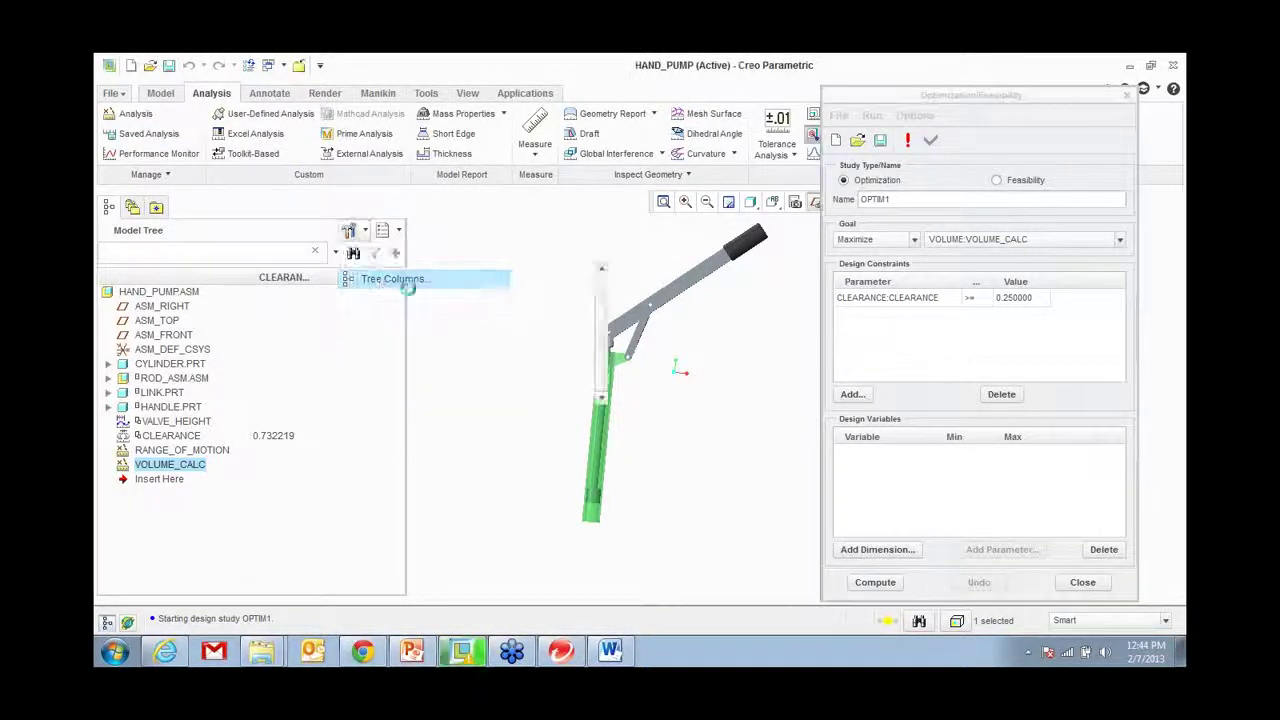
{"action": "left_click", "coordinate": [405, 278]}
{"action": "left_click", "coordinate": [565, 253]}
{"action": "left_click", "coordinate": [555, 313]}
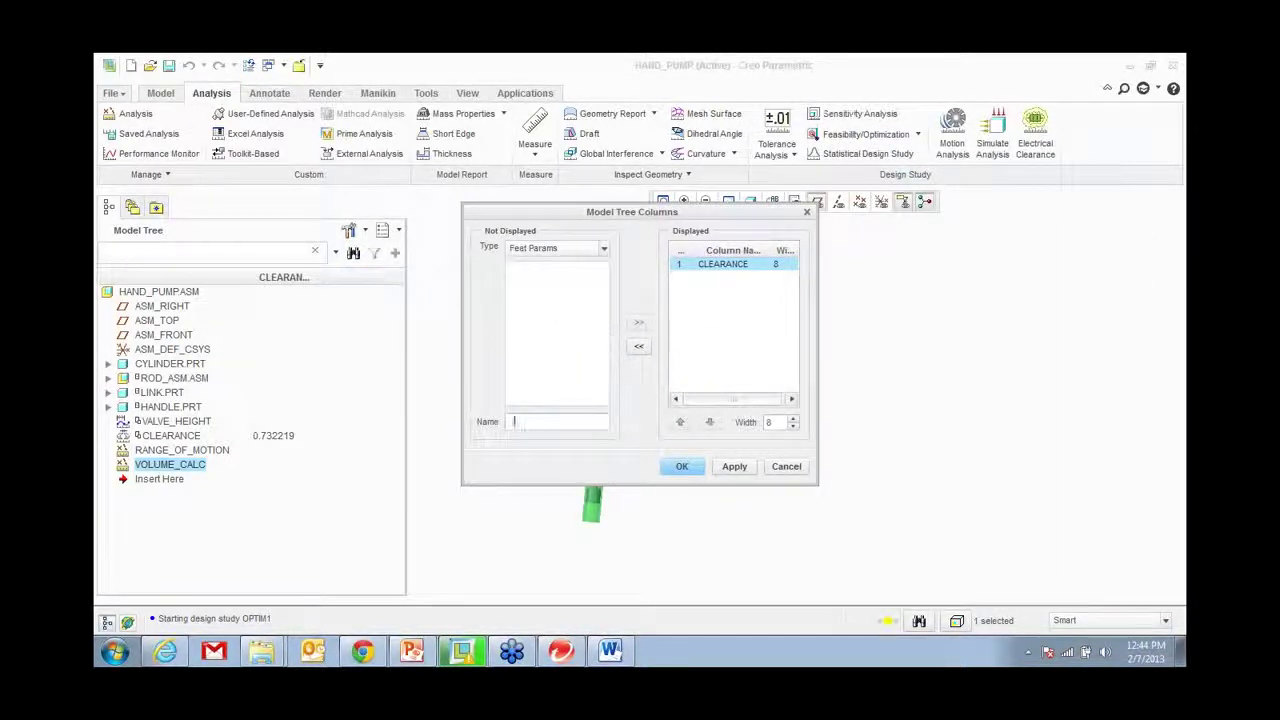
{"action": "type", "text": "VOLUME"}
{"action": "key", "text": "Return"}
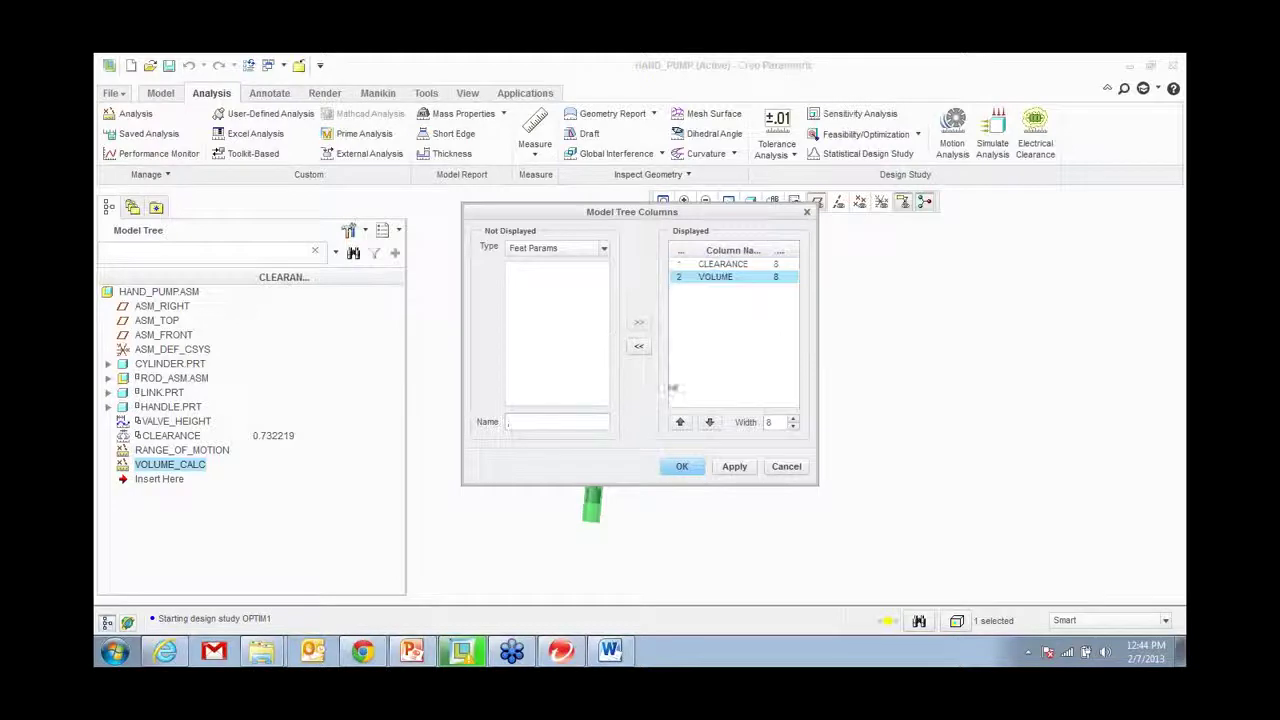
{"action": "left_click", "coordinate": [681, 466]}
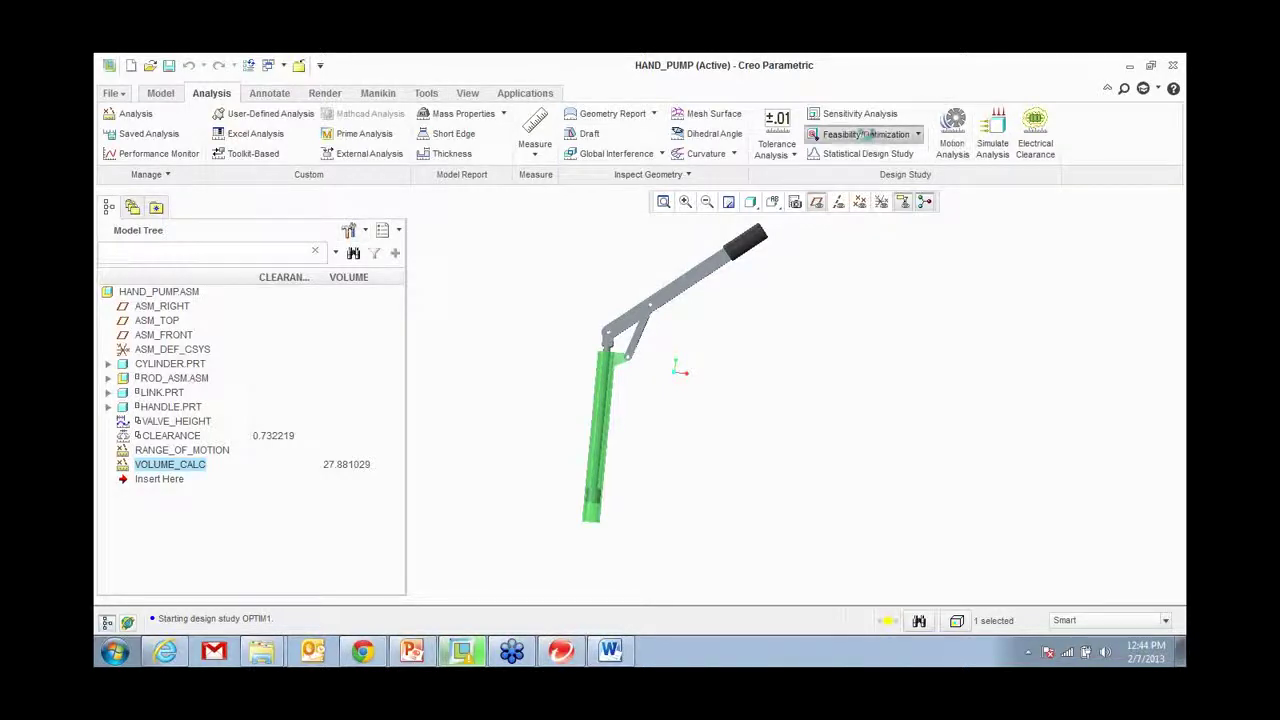
Step: Reopen the Feasibility/Optimization study and choose VOLUME:VOLUME_CALC as the parameter to maximize
{"action": "left_click", "coordinate": [880, 134]}
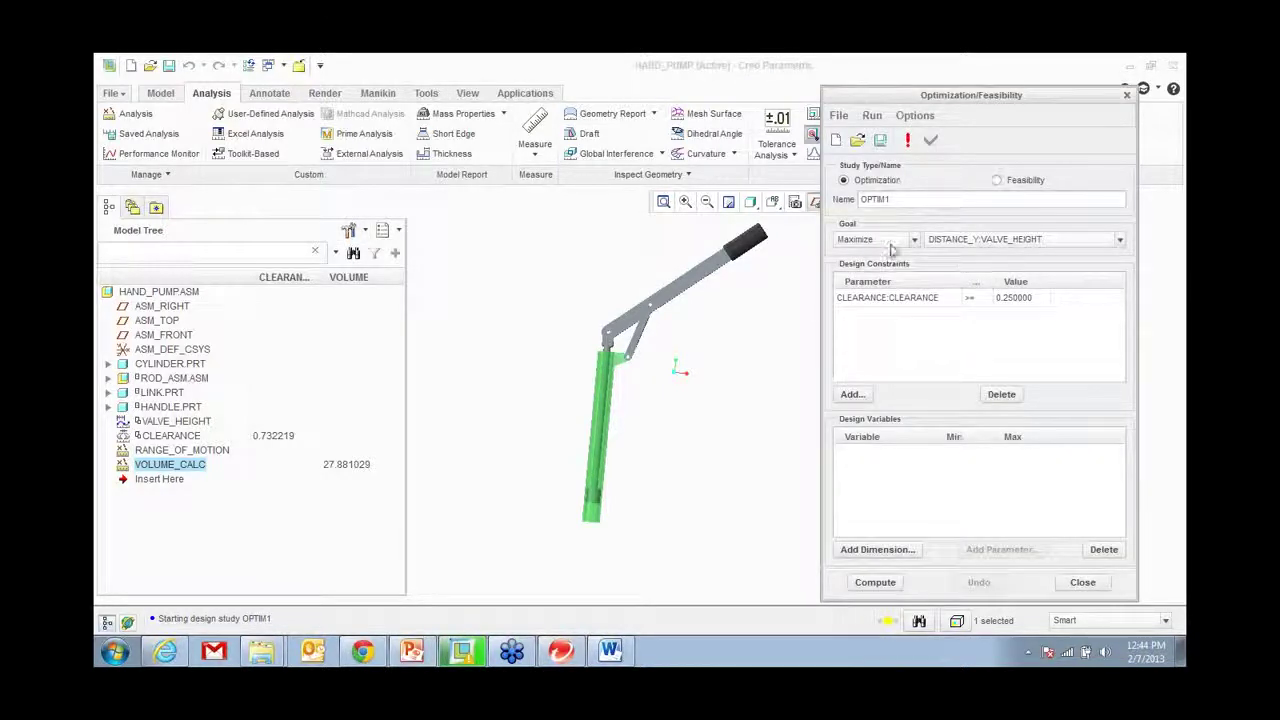
{"action": "left_click", "coordinate": [997, 241]}
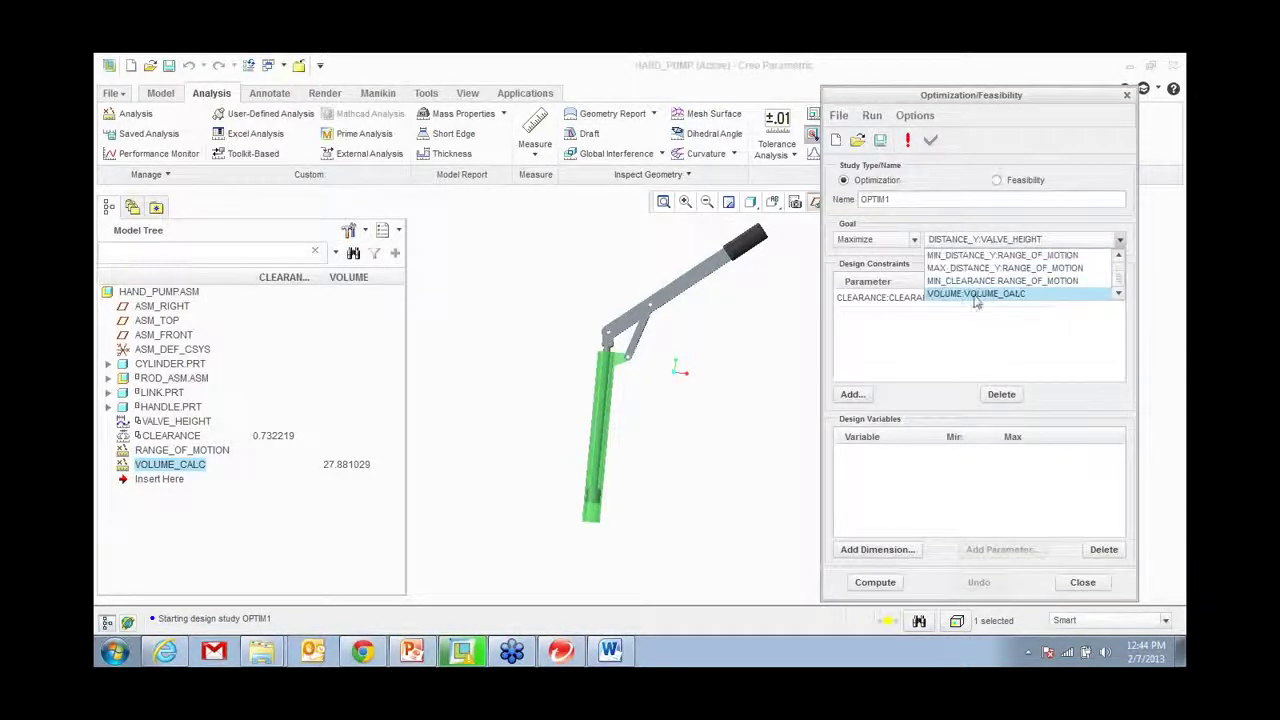
{"action": "left_click", "coordinate": [975, 299]}
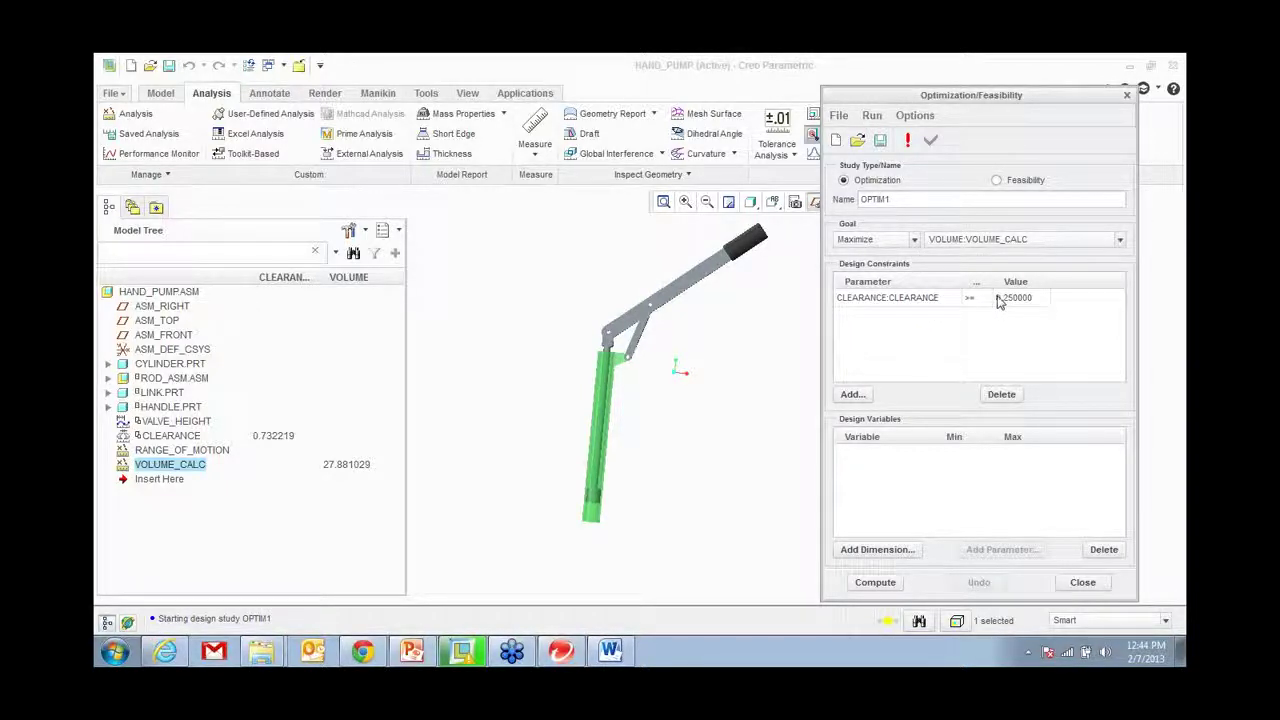
Step: Add the handle's length dimension to the study as a design variable
{"action": "mouse_move", "coordinate": [700, 458]}
{"action": "middle_mouse_down"}
{"action": "mouse_move", "coordinate": [483, 463]}
{"action": "mouse_move", "coordinate": [651, 406]}
{"action": "mouse_move", "coordinate": [640, 380]}
{"action": "mouse_move", "coordinate": [653, 404]}
{"action": "middle_mouse_up"}
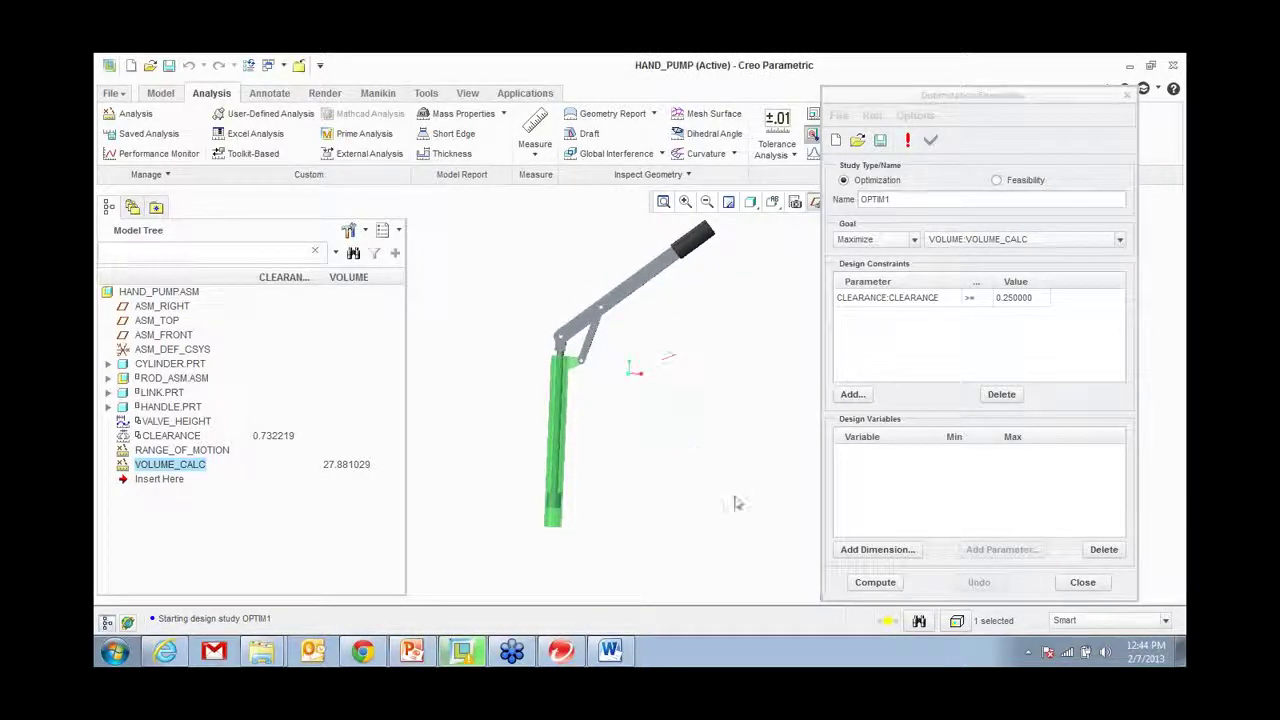
{"action": "scroll", "coordinate": [564, 337], "scroll_direction": "down", "scroll_amount": 2}
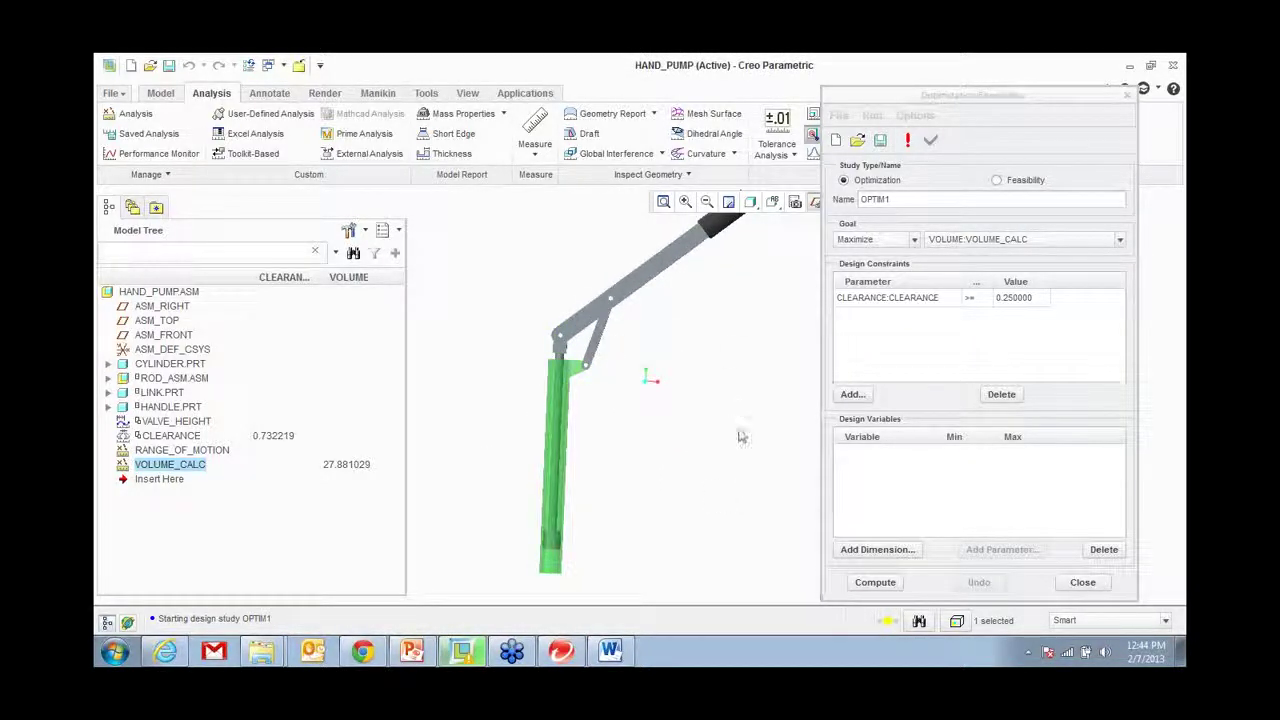
{"action": "left_click", "coordinate": [868, 549]}
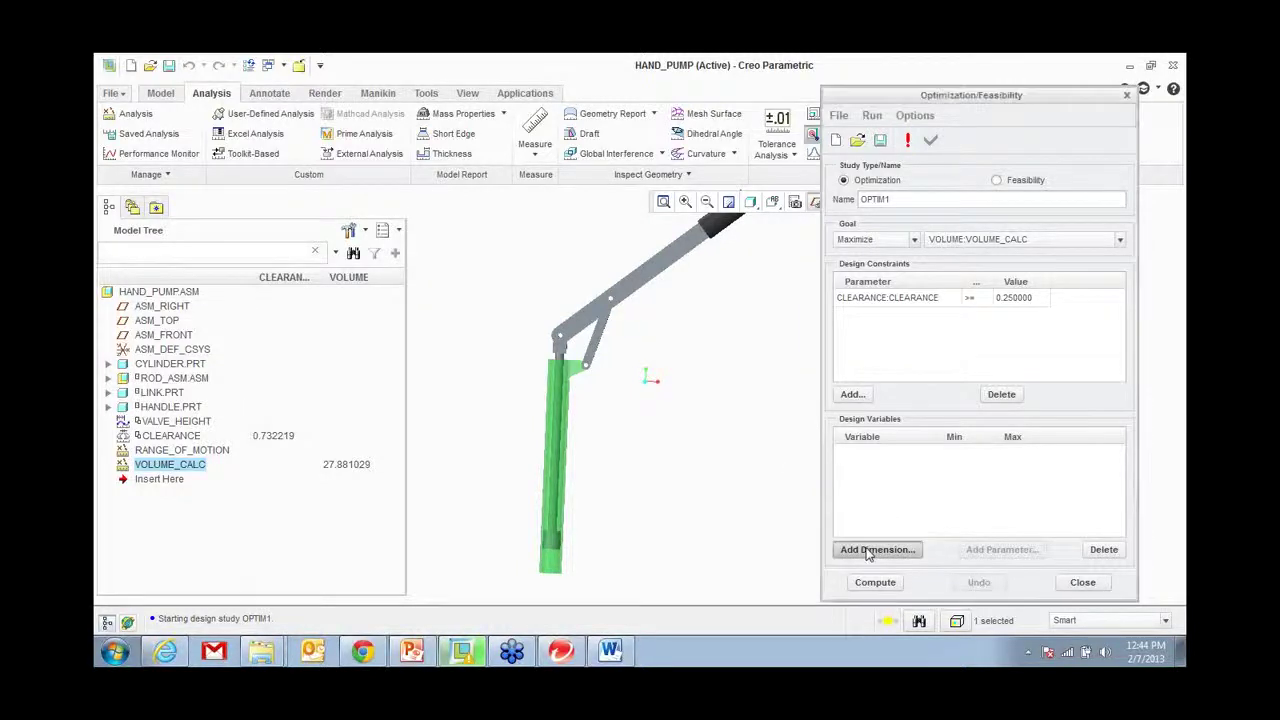
{"action": "left_click", "coordinate": [637, 293]}
{"action": "scroll", "coordinate": [584, 498], "scroll_direction": "up", "scroll_amount": 2}
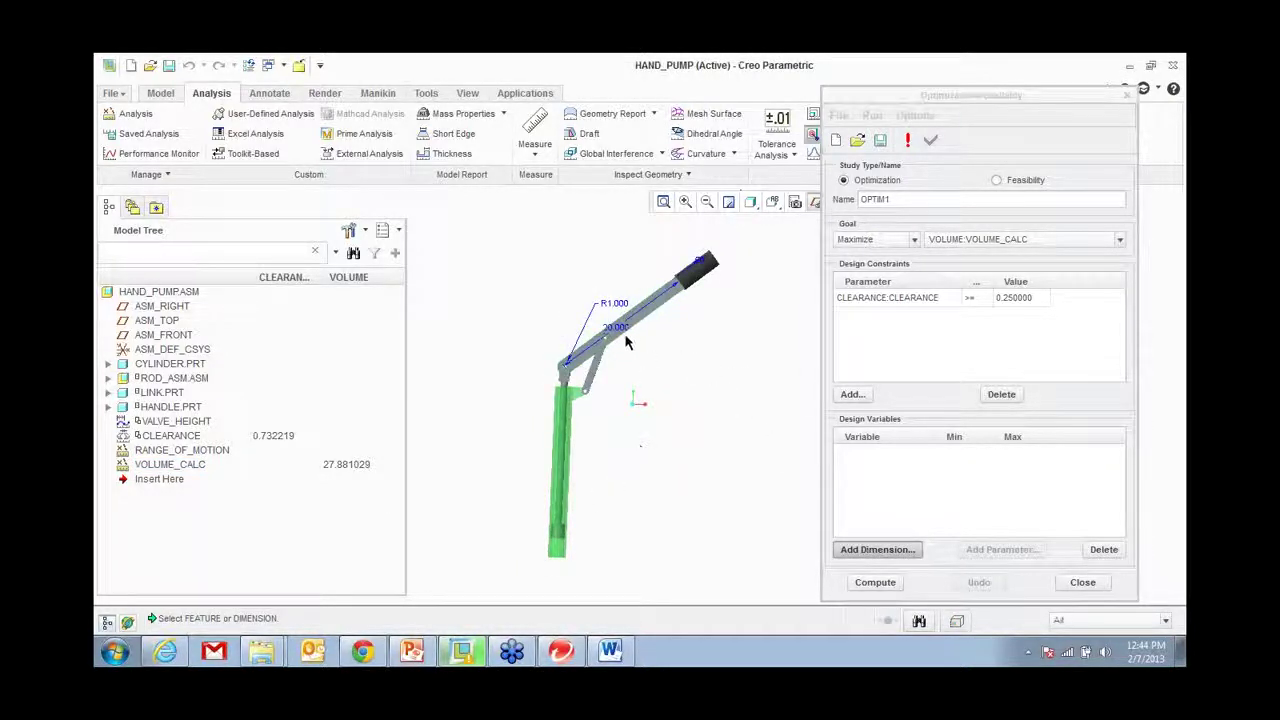
{"action": "left_click", "coordinate": [660, 381]}
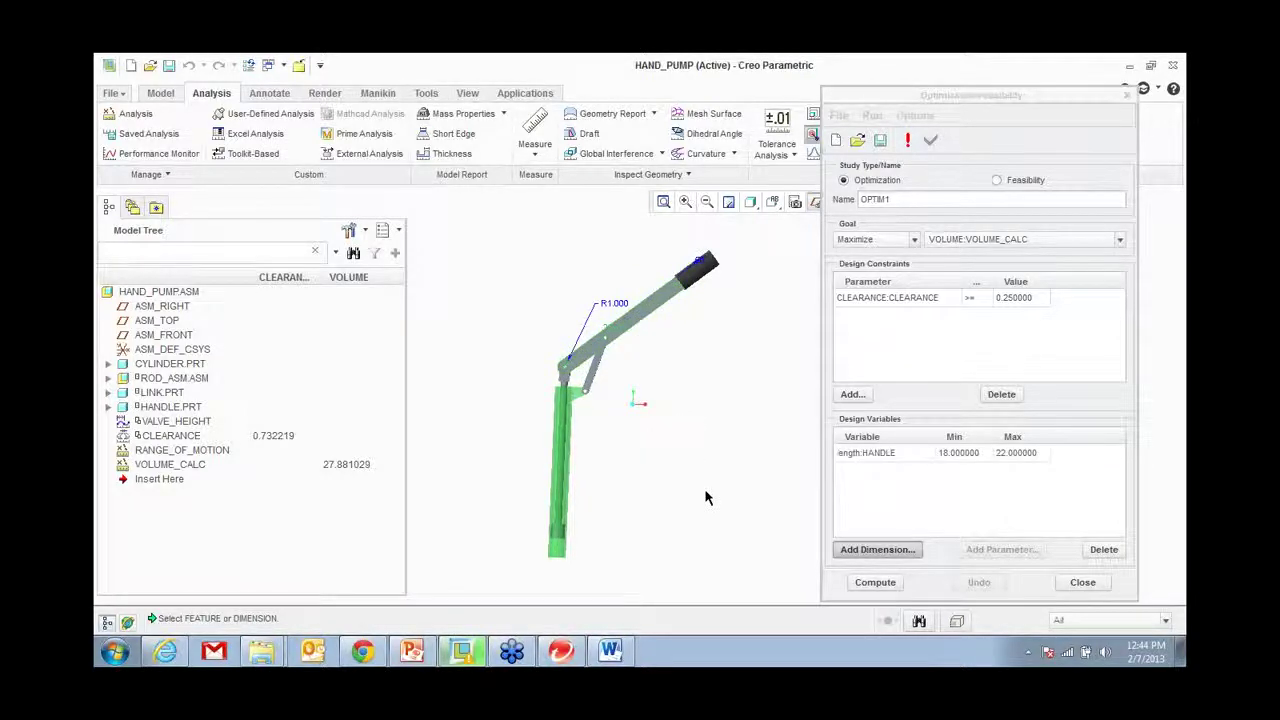
Step: Add the link's length dimension to the study as a second design variable
{"action": "scroll", "coordinate": [607, 335], "scroll_direction": "down", "scroll_amount": 5}
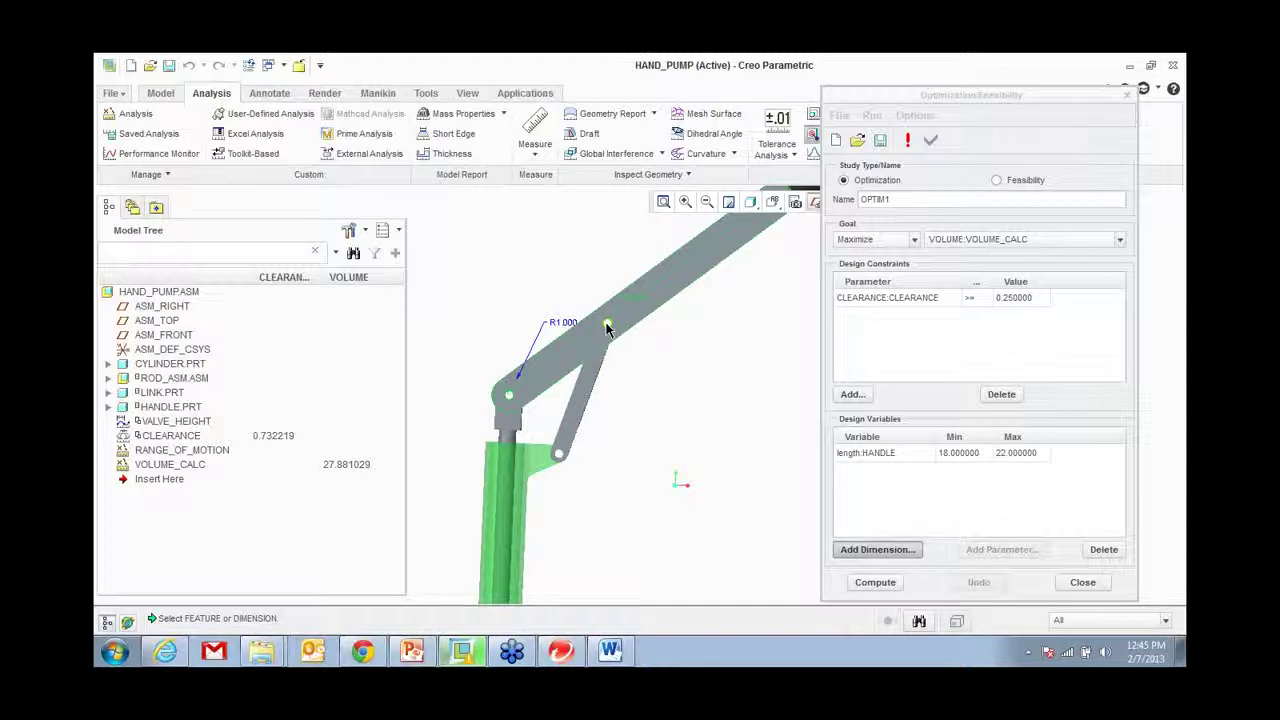
{"action": "middle_click_drag", "start_coordinate": [643, 354], "coordinate": [647, 369]}
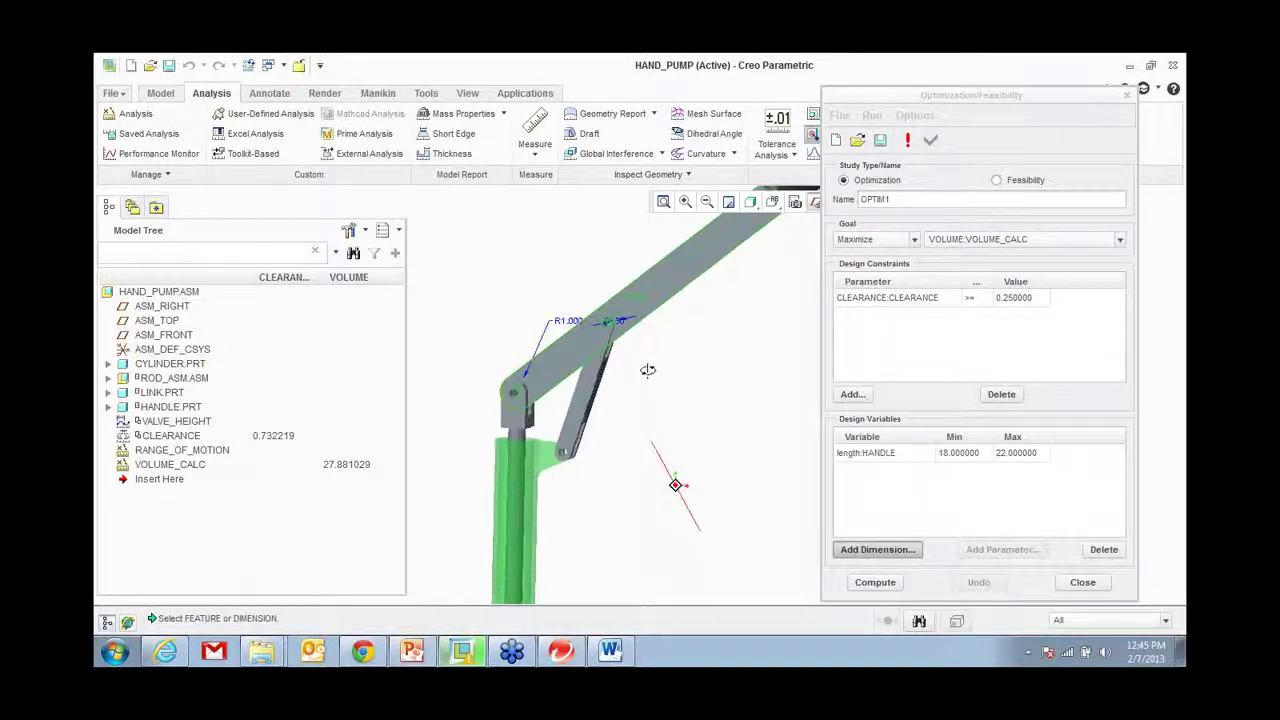
{"action": "scroll", "coordinate": [615, 325], "scroll_direction": "down", "scroll_amount": 4}
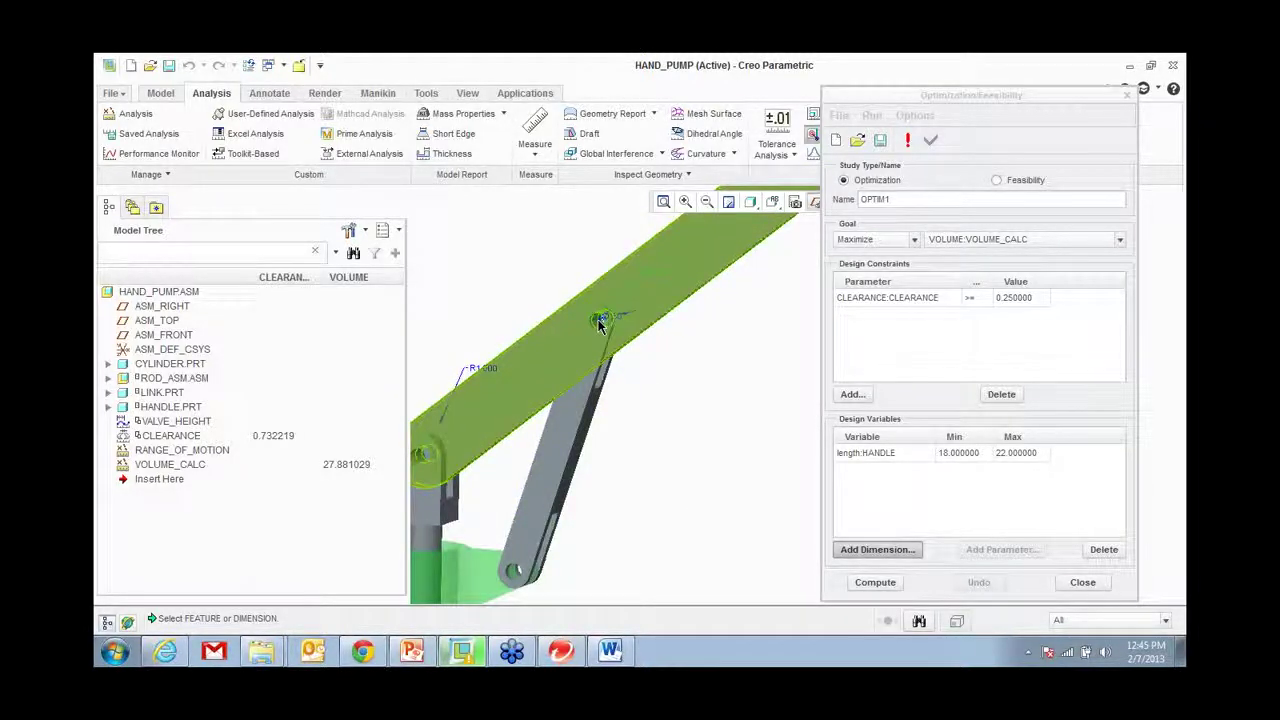
{"action": "left_click", "coordinate": [600, 325]}
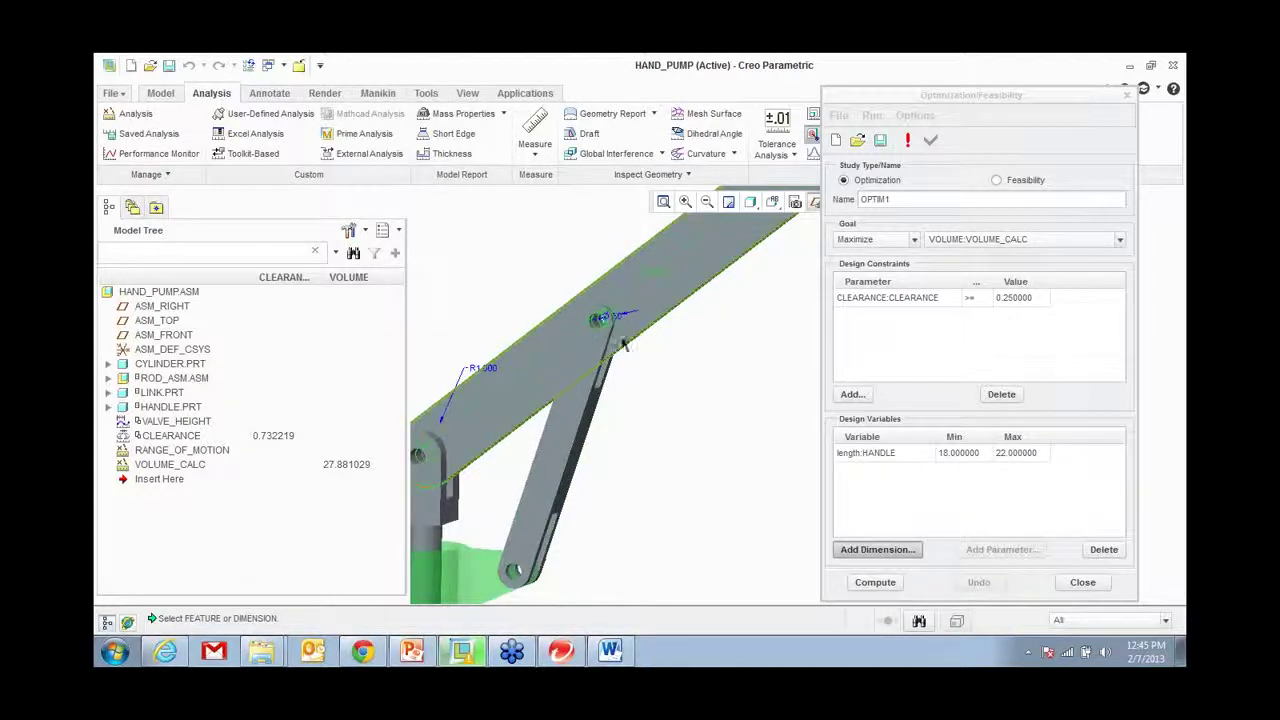
{"action": "scroll", "coordinate": [656, 387], "scroll_direction": "up", "scroll_amount": 1}
{"action": "left_click", "coordinate": [597, 425]}
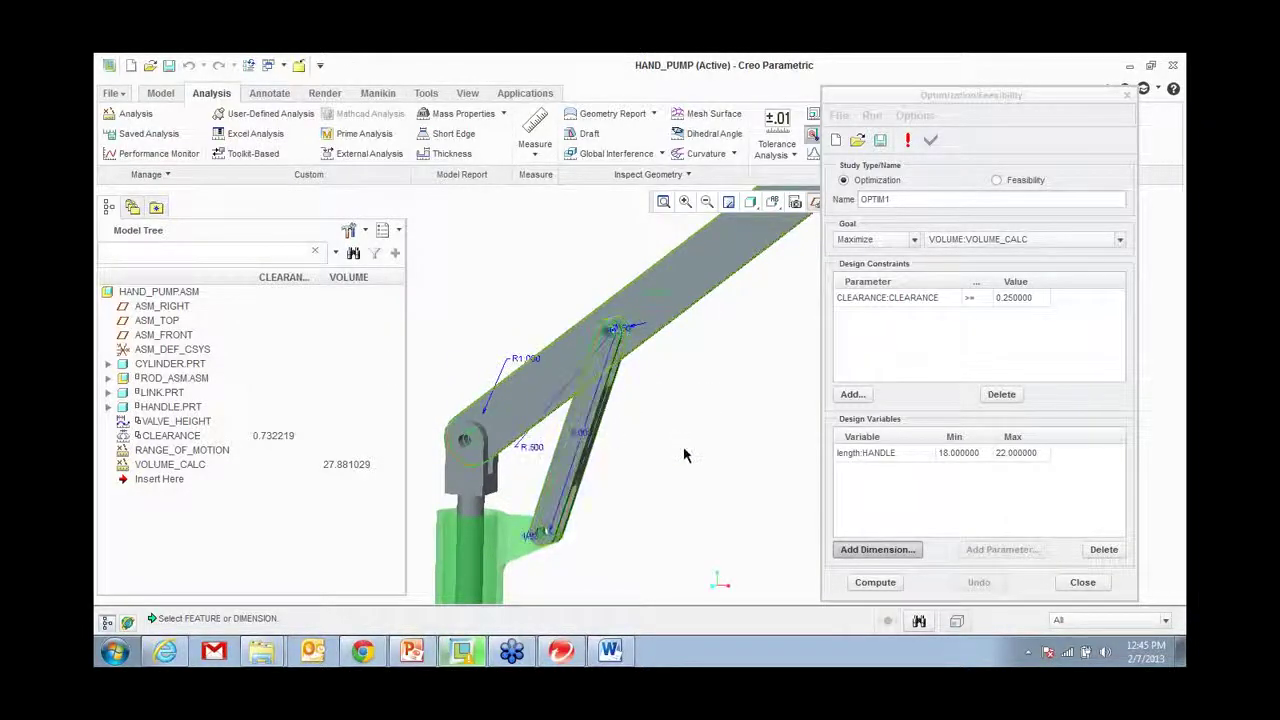
{"action": "left_click", "coordinate": [584, 438]}
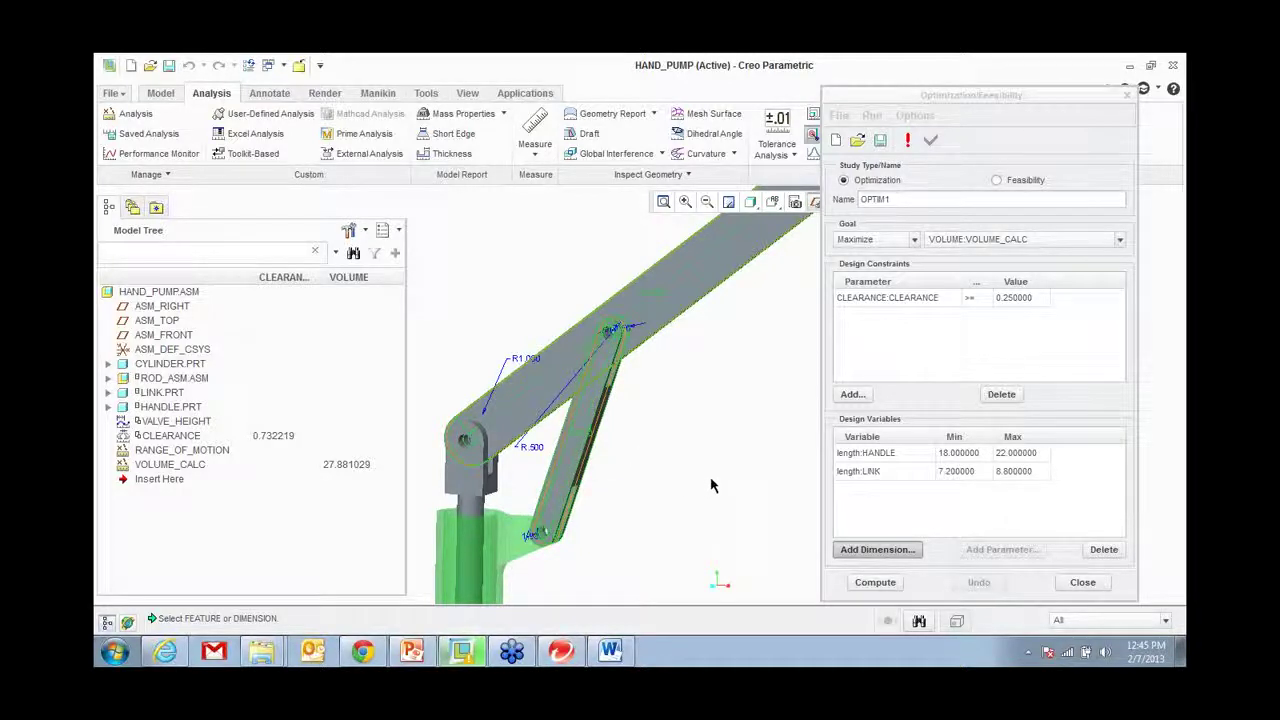
Step: Try to pick a dimension at the pivot hole joining the handle and link as another design variable
{"action": "scroll", "coordinate": [610, 333], "scroll_direction": "down", "scroll_amount": 2}
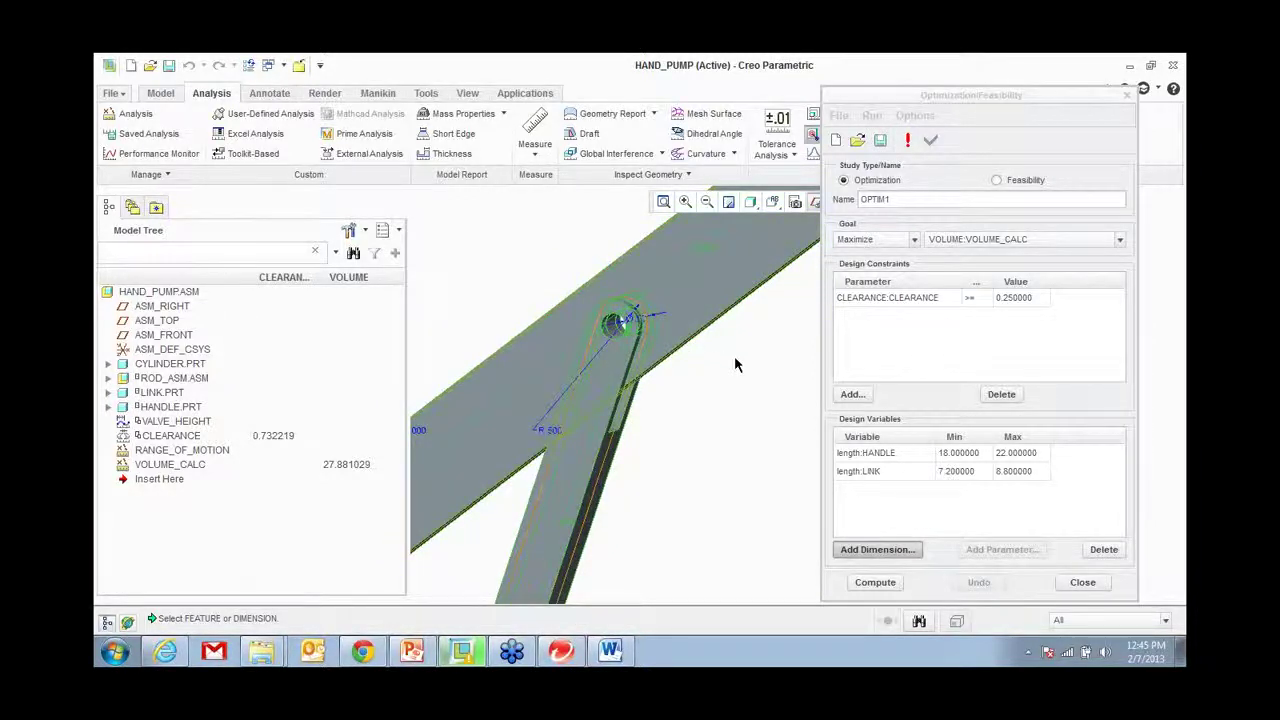
{"action": "scroll", "coordinate": [734, 358], "scroll_direction": "up", "scroll_amount": 3}
{"action": "middle_click_drag", "start_coordinate": [734, 358], "coordinate": [778, 455]}
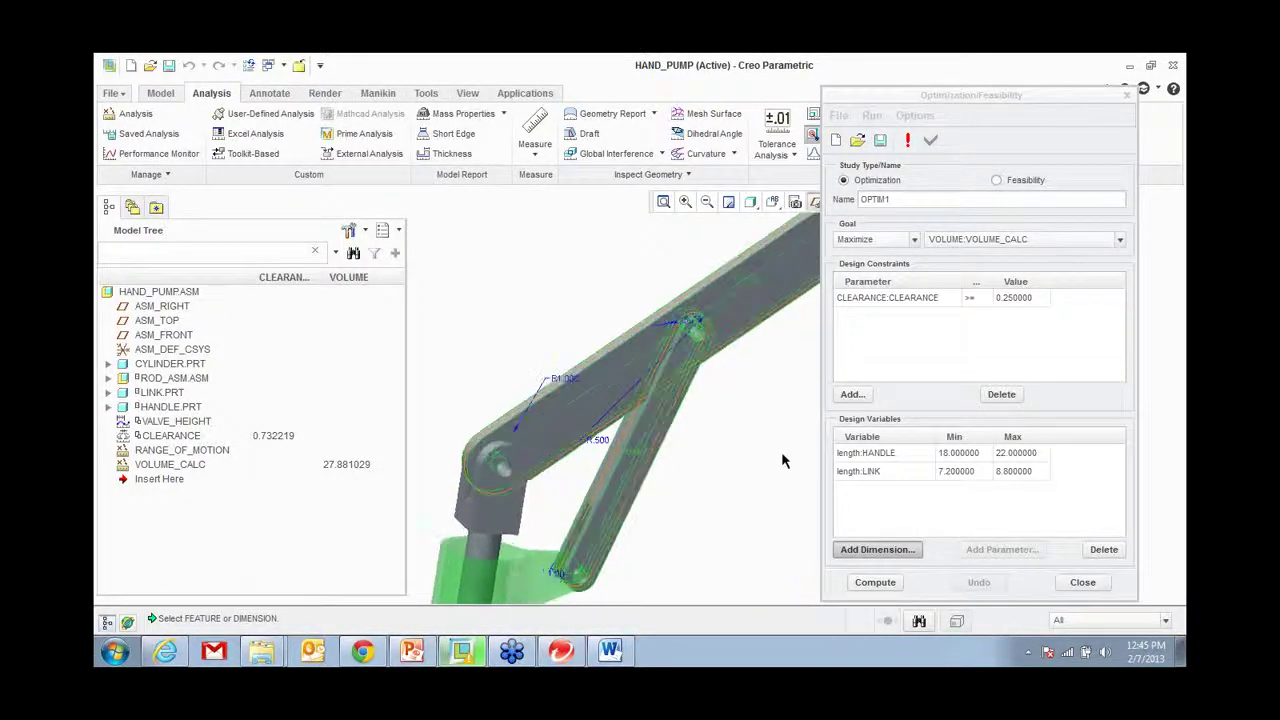
{"action": "left_click", "coordinate": [885, 551]}
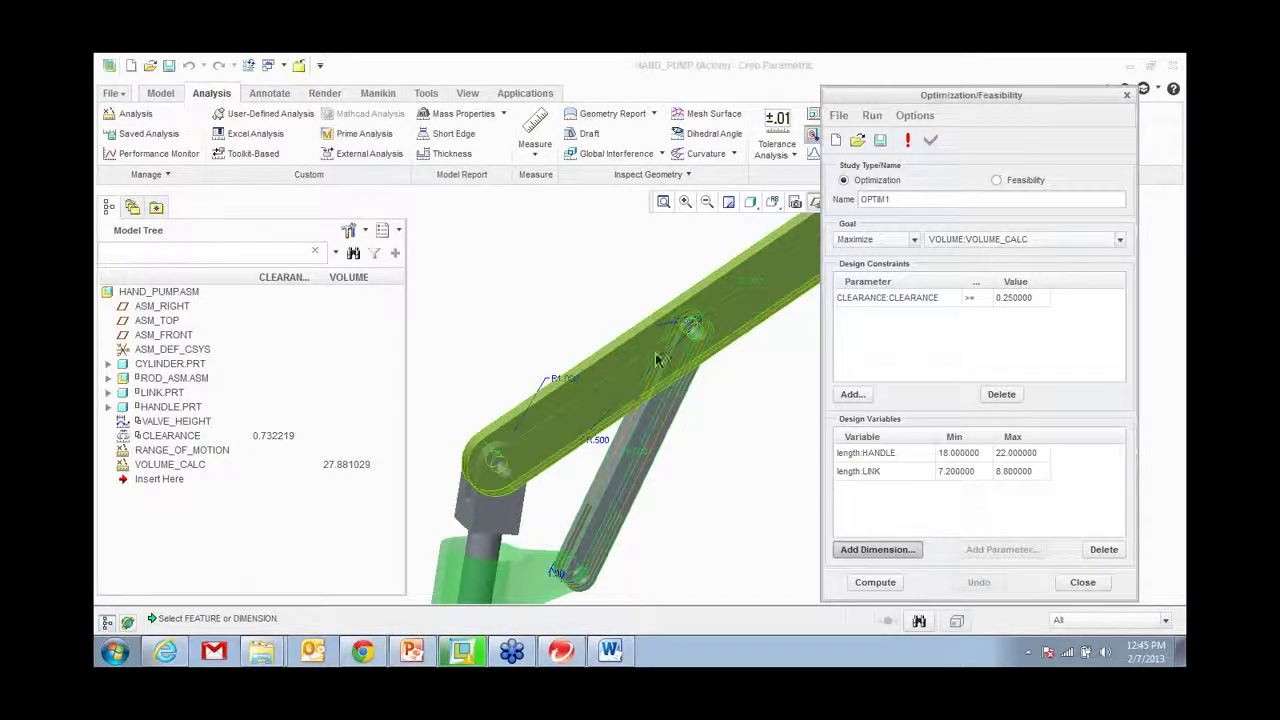
{"action": "left_click", "coordinate": [687, 335]}
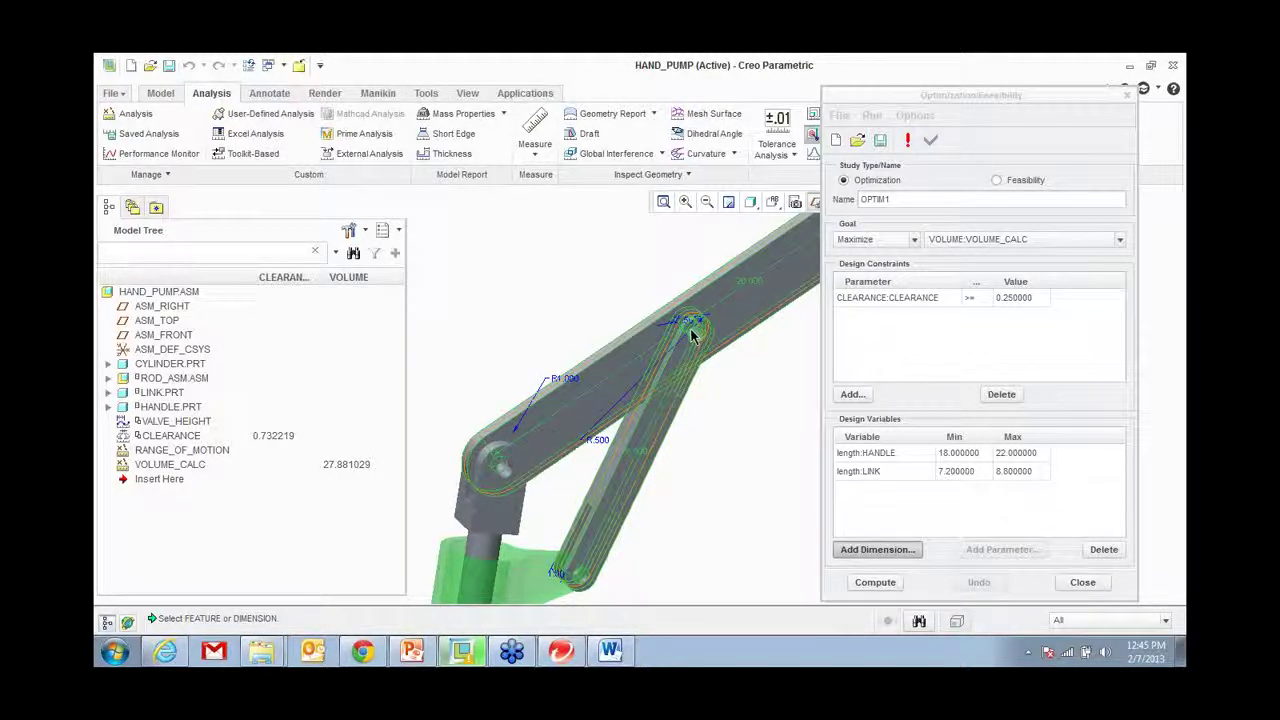
Step: Examine the dimensions of the hole, cut and protrusion in ROD_TOP.PRT and the protrusion in ROD.PRT for a pivot distance
{"action": "left_click", "coordinate": [108, 379]}
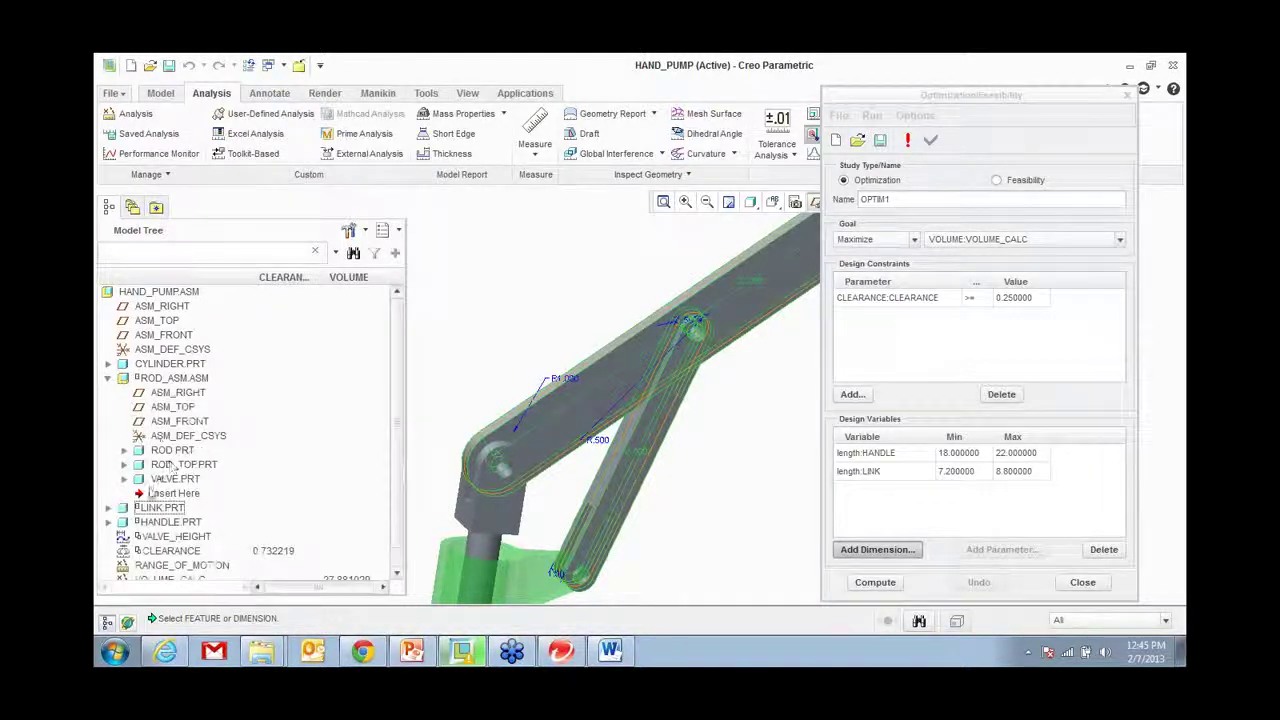
{"action": "left_click", "coordinate": [123, 450]}
{"action": "scroll", "coordinate": [226, 528], "scroll_direction": "down", "scroll_amount": 1}
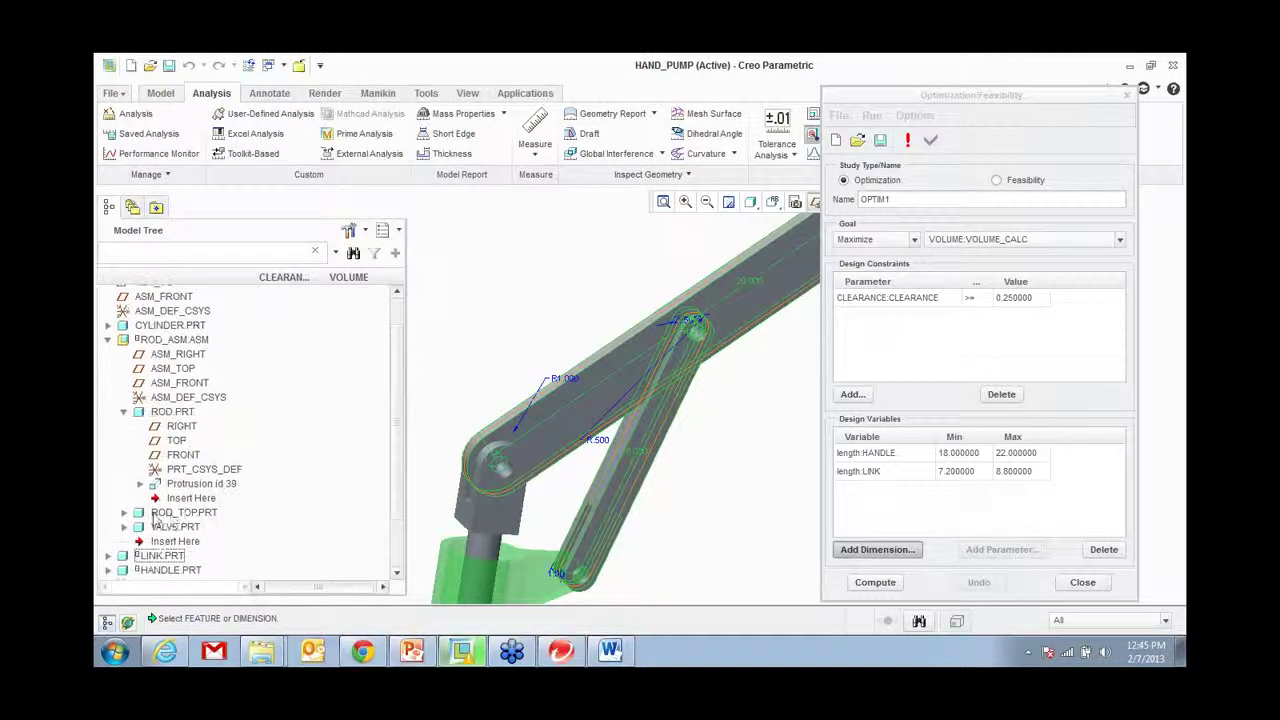
{"action": "left_click", "coordinate": [123, 512]}
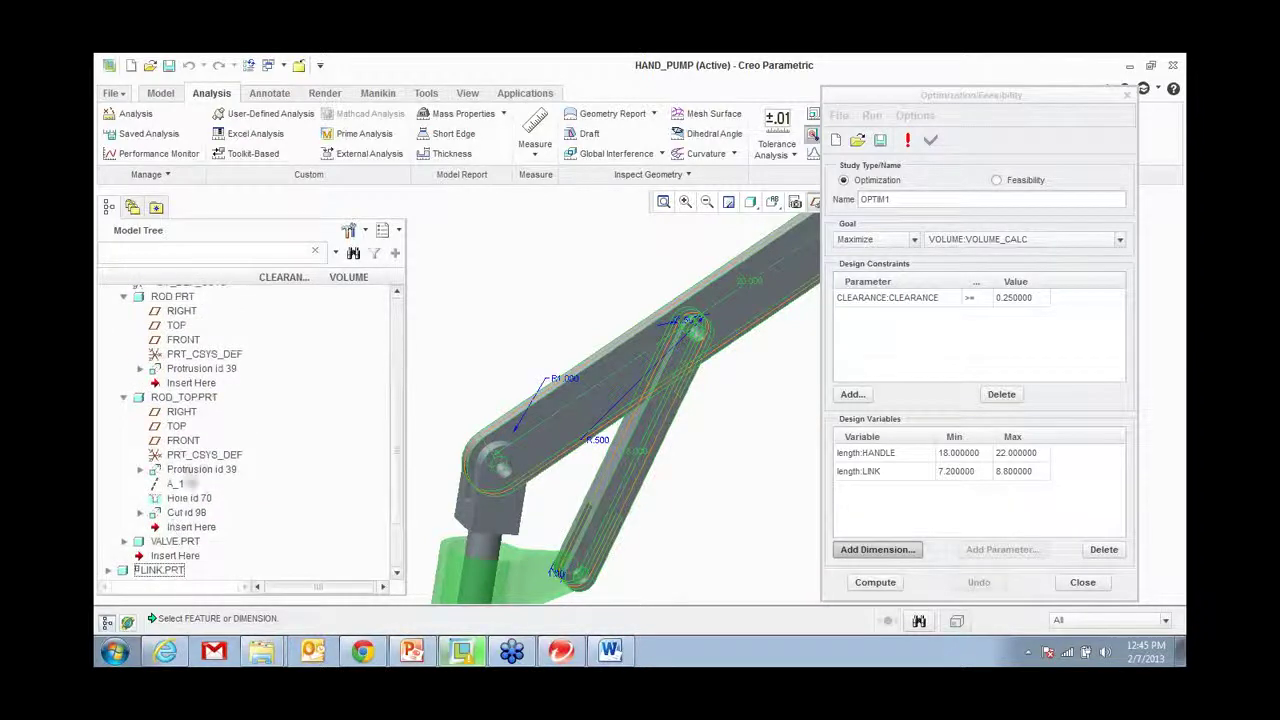
{"action": "left_click", "coordinate": [190, 498]}
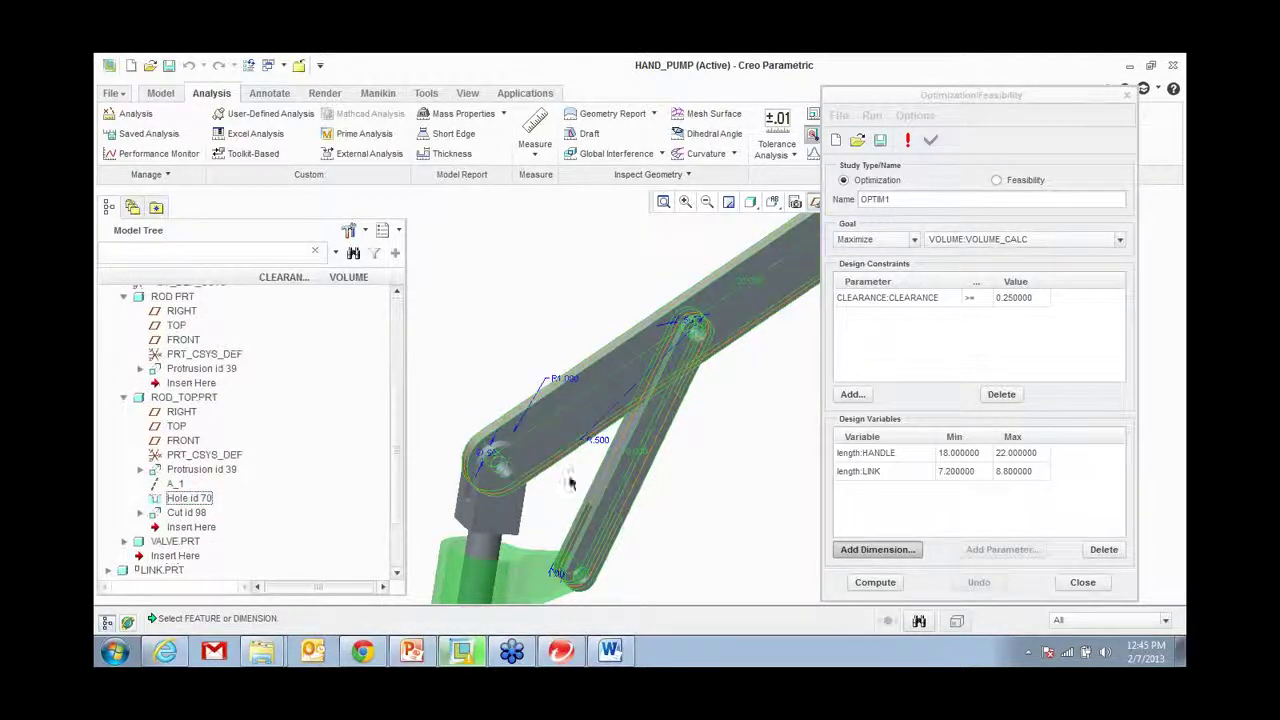
{"action": "left_click", "coordinate": [186, 513]}
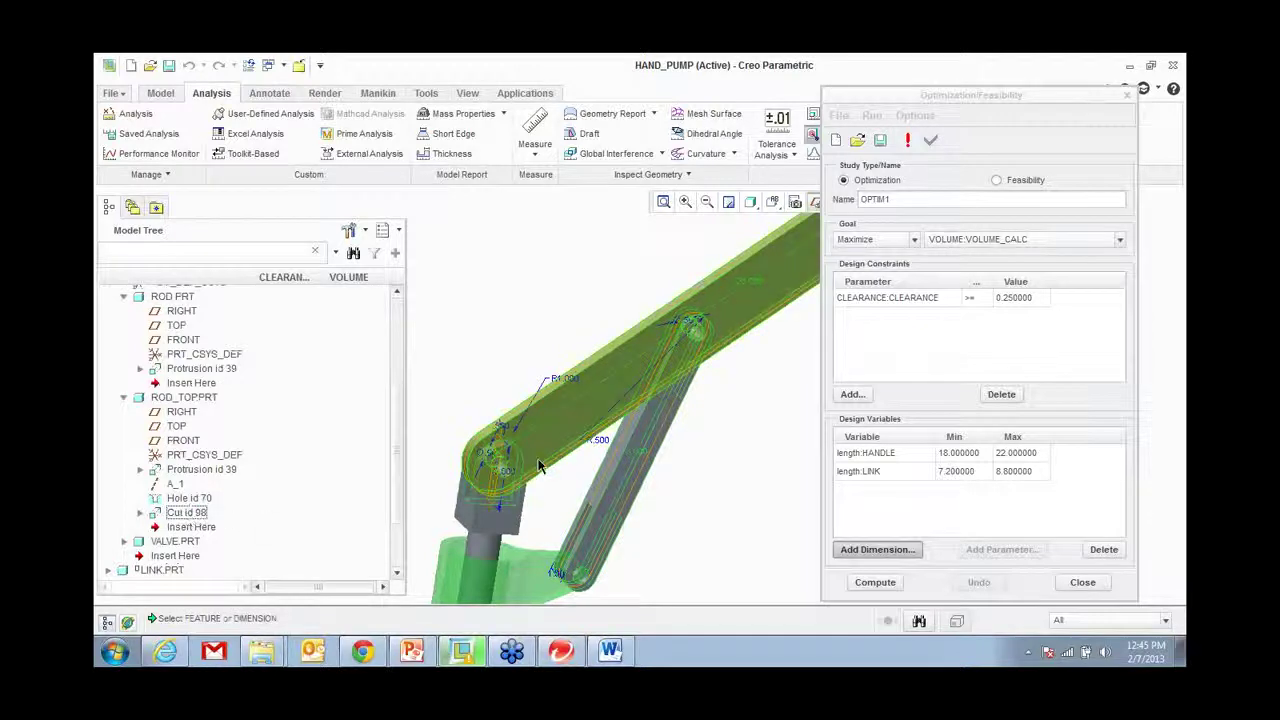
{"action": "left_click", "coordinate": [196, 470]}
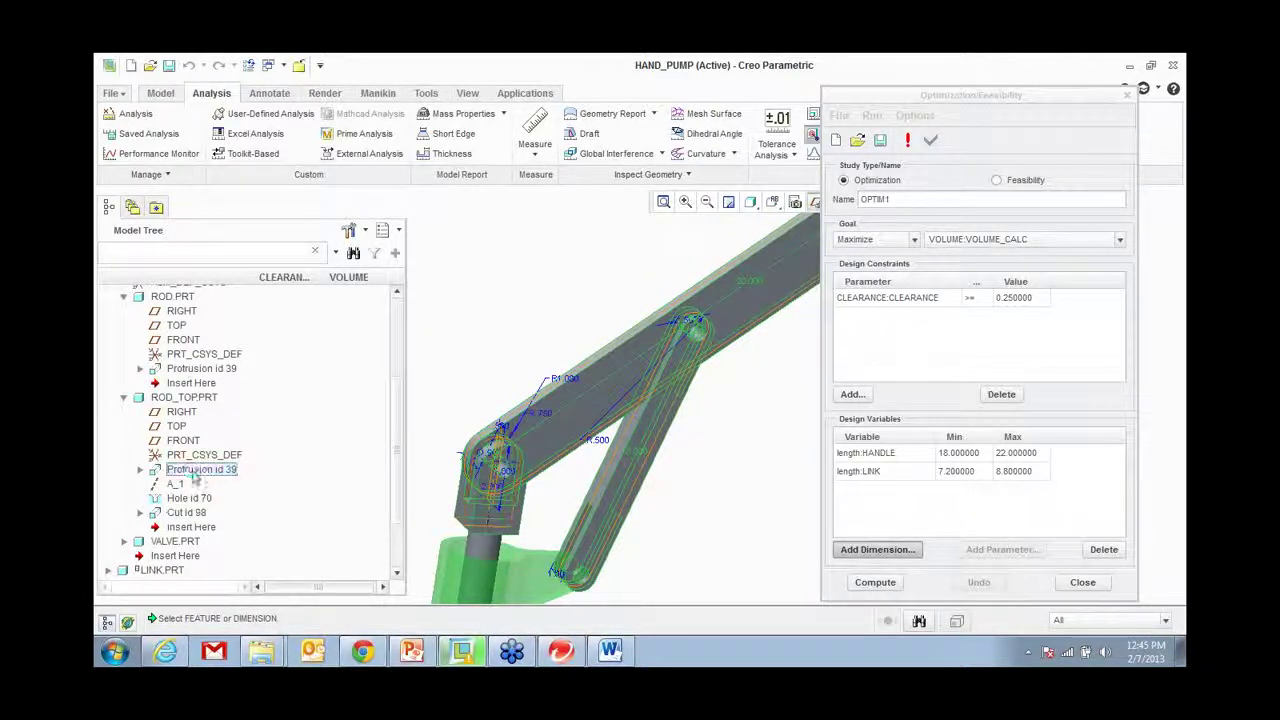
{"action": "left_click", "coordinate": [184, 369]}
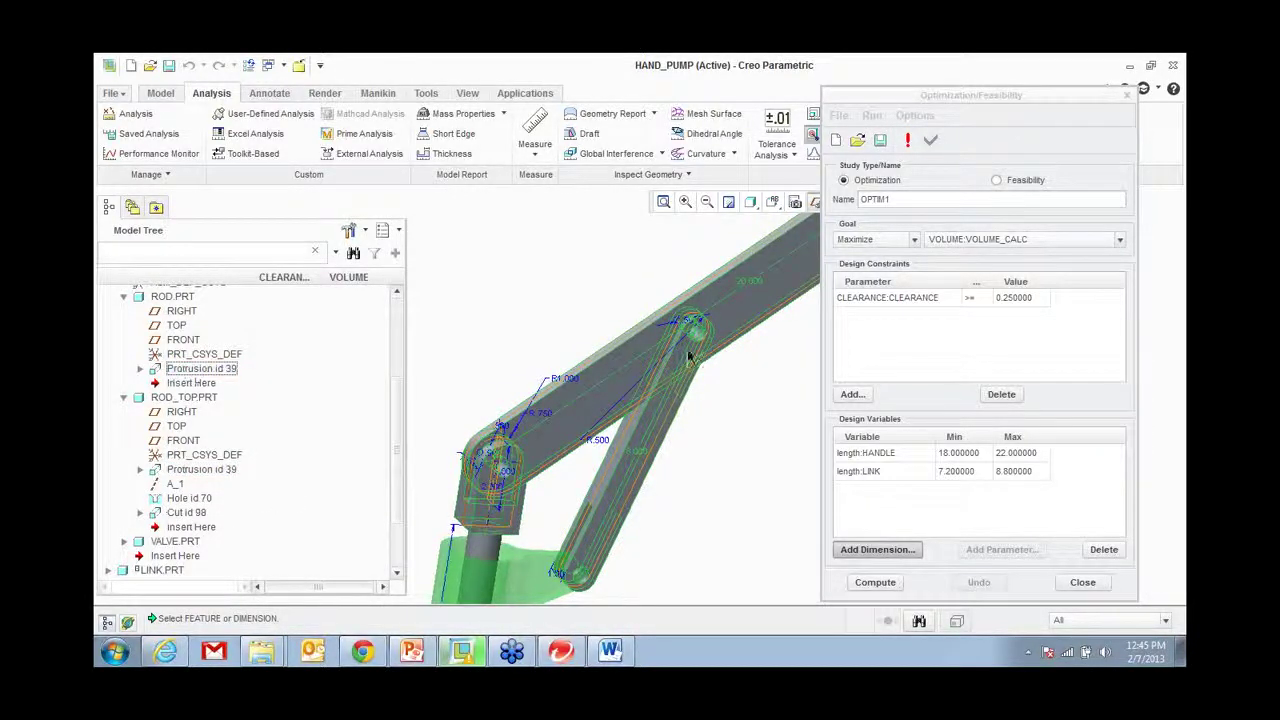
{"action": "scroll", "coordinate": [590, 358], "scroll_direction": "up", "scroll_amount": 2}
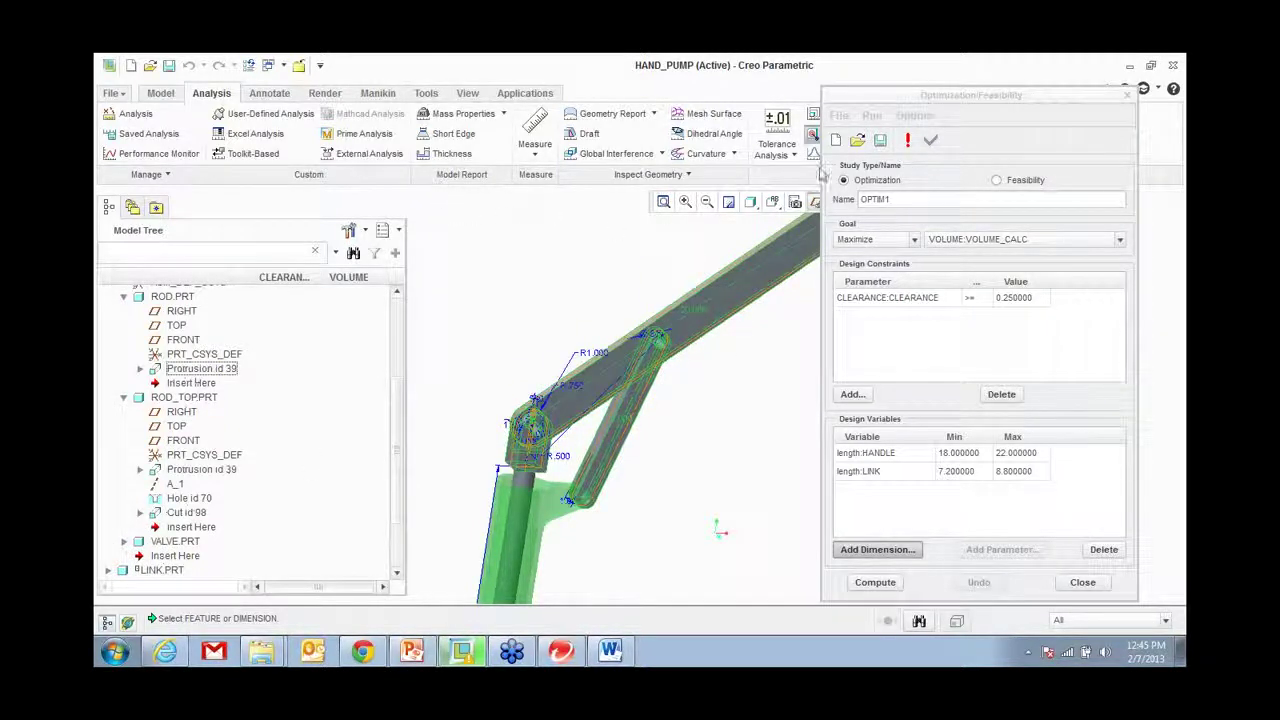
{"action": "left_click", "coordinate": [790, 308]}
Step: Inspect the feature dimensions of the handle and LINK.PRT, searching for the dimension that locates the pivot pin
{"action": "left_click", "coordinate": [866, 548]}
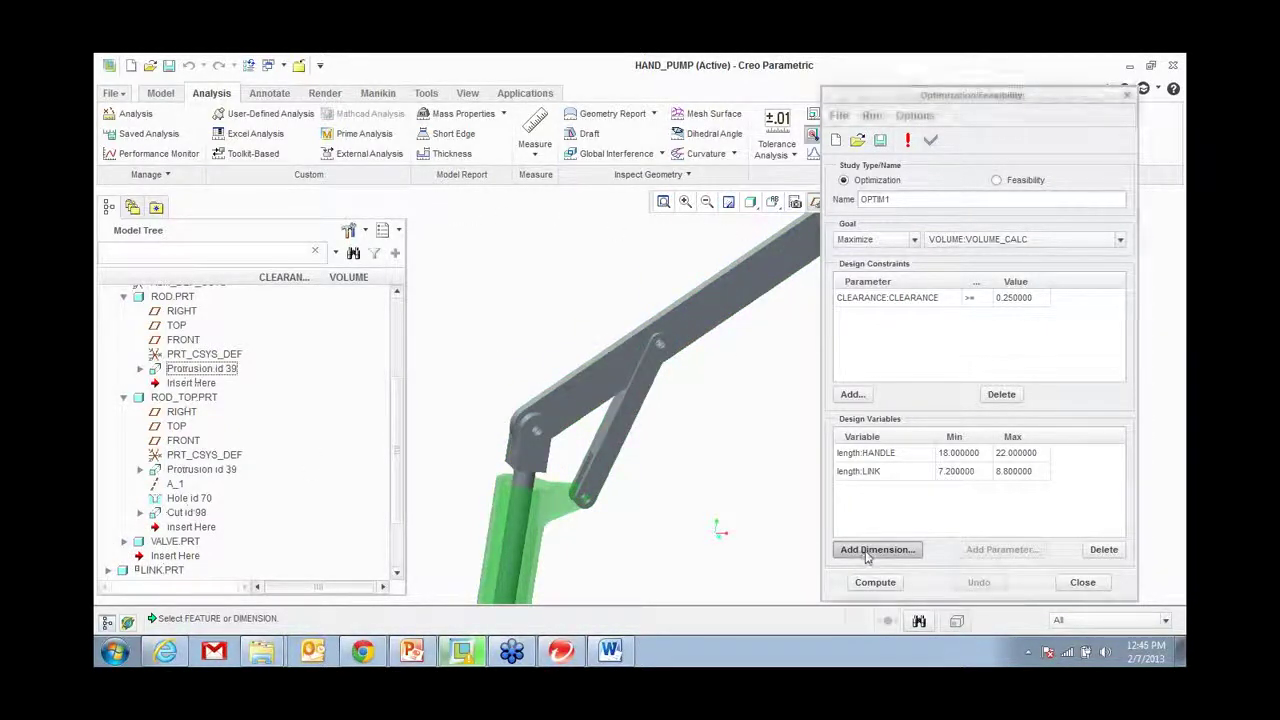
{"action": "left_click", "coordinate": [636, 350]}
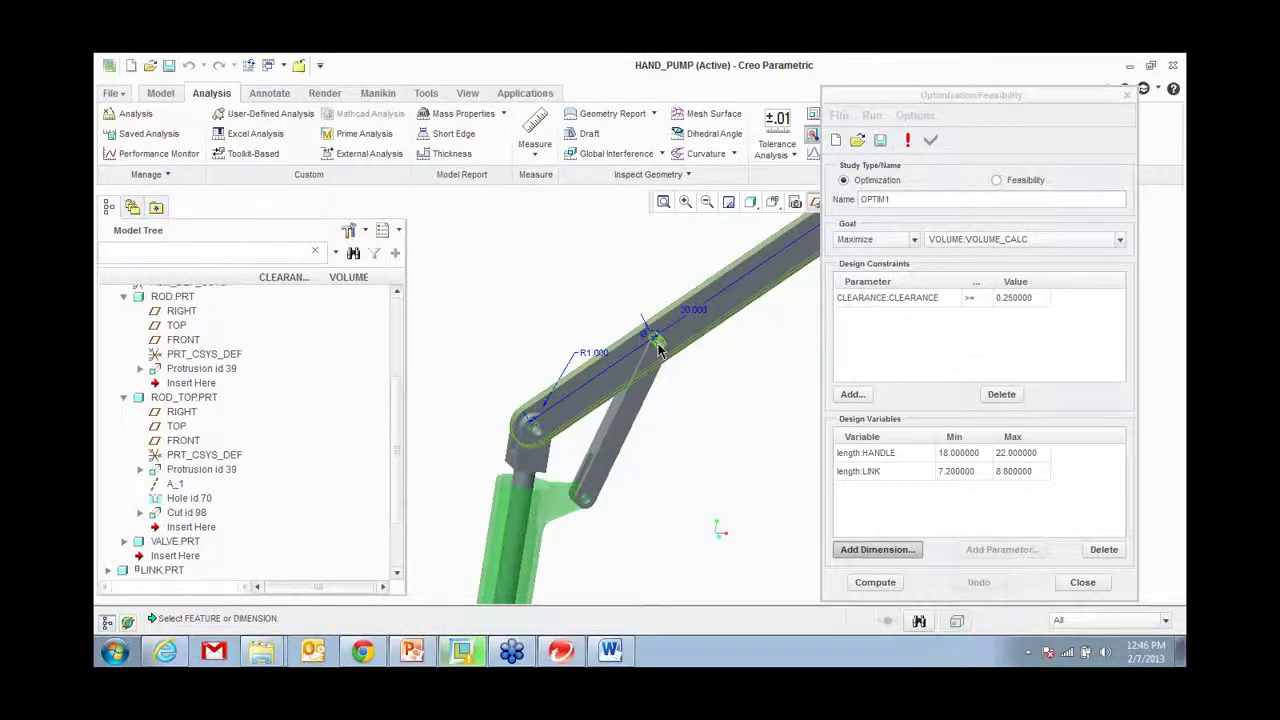
{"action": "middle_click_drag", "start_coordinate": [629, 368], "coordinate": [670, 362]}
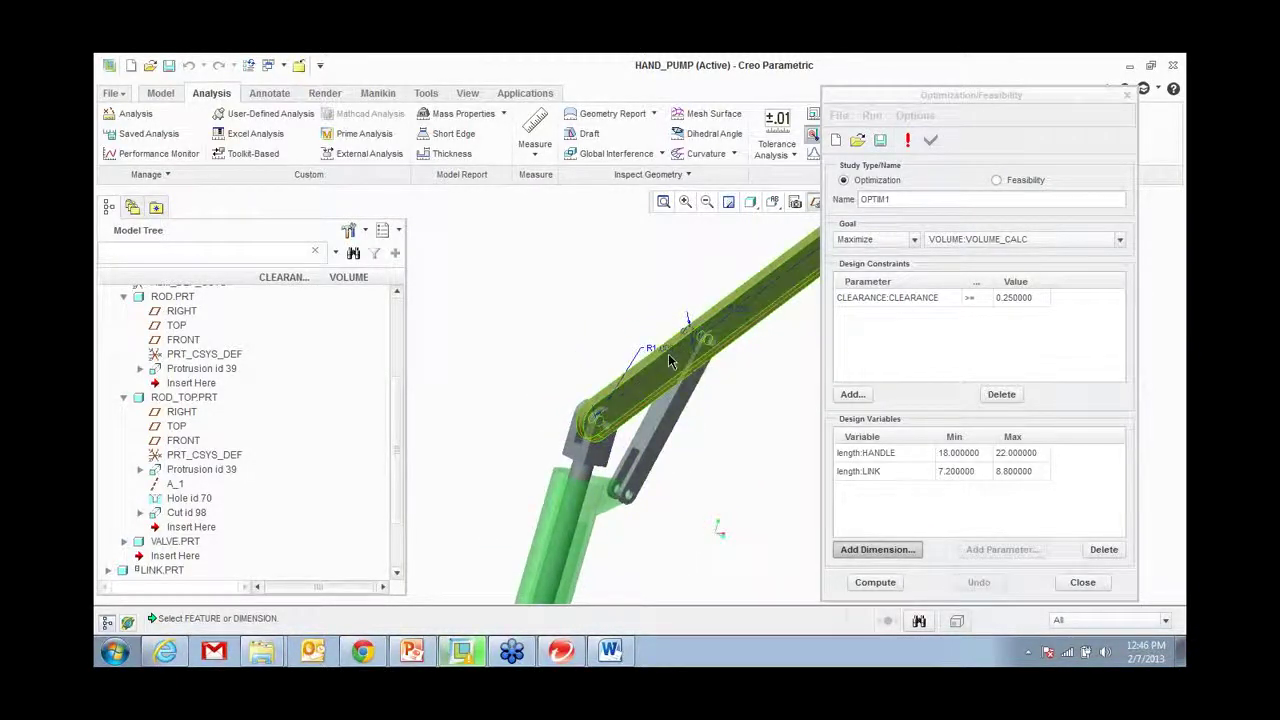
{"action": "scroll", "coordinate": [190, 390], "scroll_direction": "up", "scroll_amount": 2}
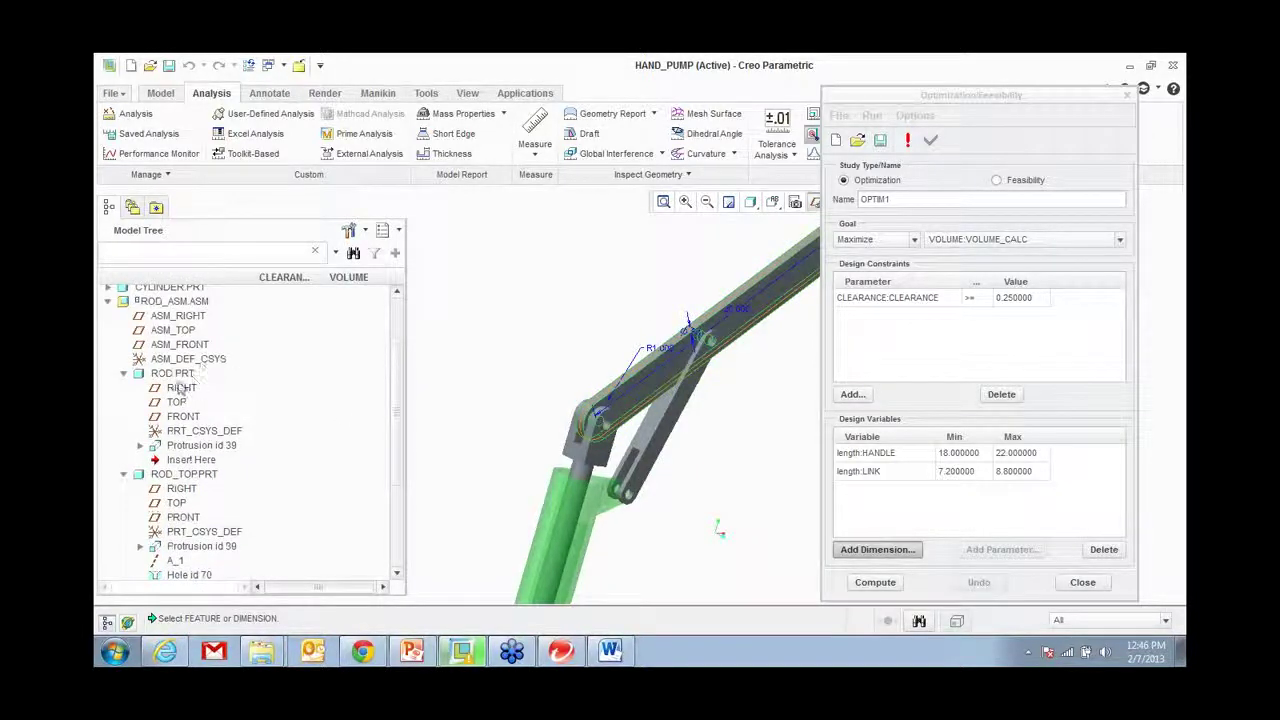
{"action": "scroll", "coordinate": [200, 450], "scroll_direction": "down", "scroll_amount": 4}
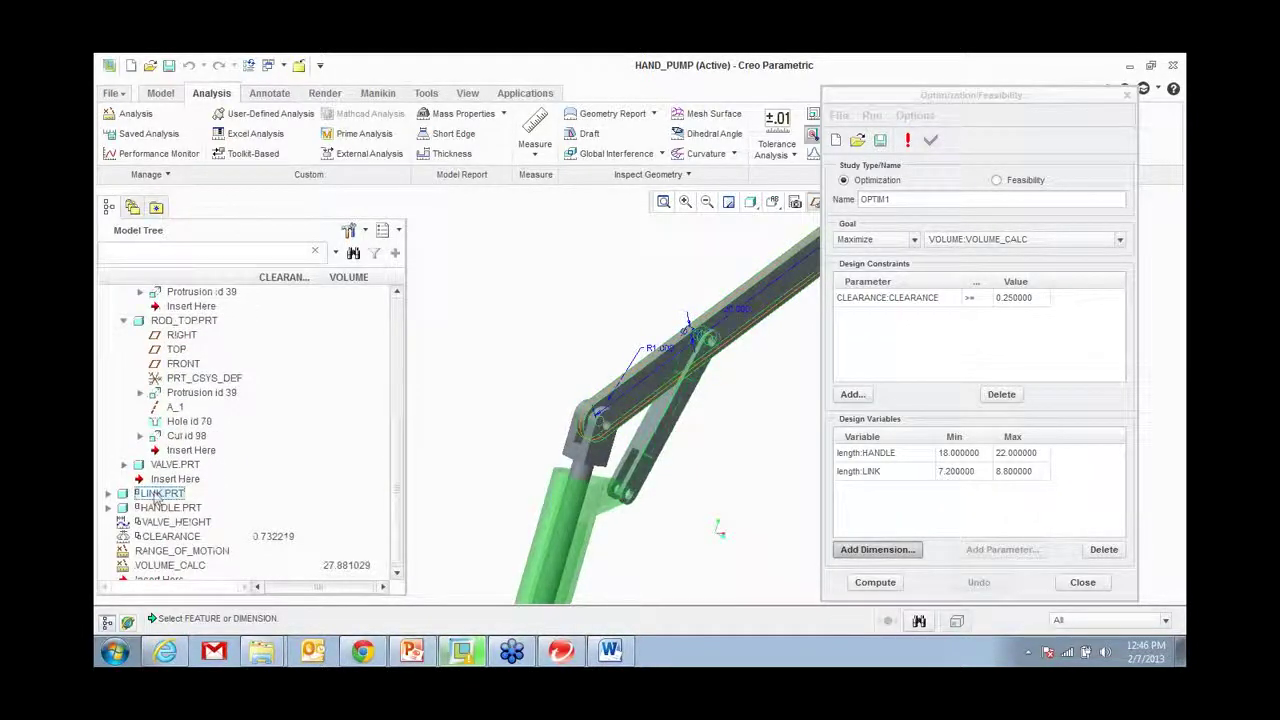
{"action": "left_click", "coordinate": [108, 493]}
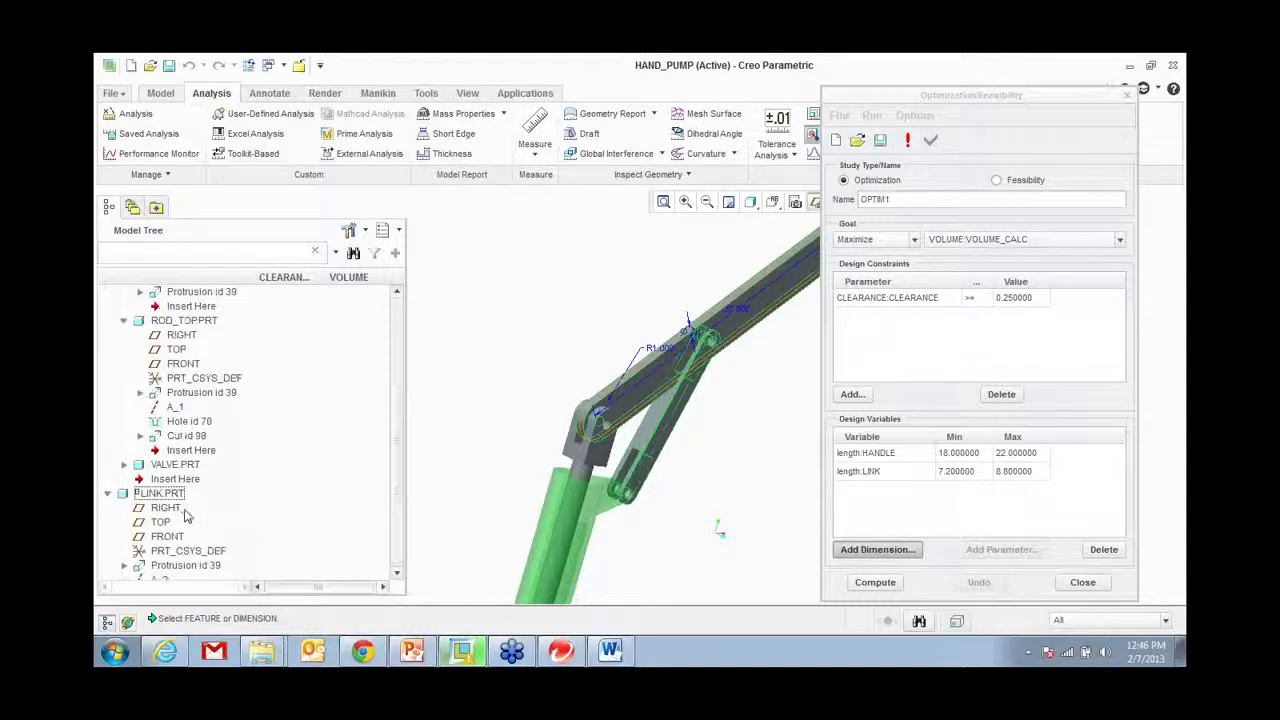
{"action": "scroll", "coordinate": [180, 515], "scroll_direction": "down", "scroll_amount": 2}
{"action": "middle_click_drag", "start_coordinate": [545, 361], "coordinate": [600, 273]}
{"action": "scroll", "coordinate": [600, 273], "scroll_direction": "up", "scroll_amount": 2}
{"action": "scroll", "coordinate": [148, 549], "scroll_direction": "down", "scroll_amount": 3}
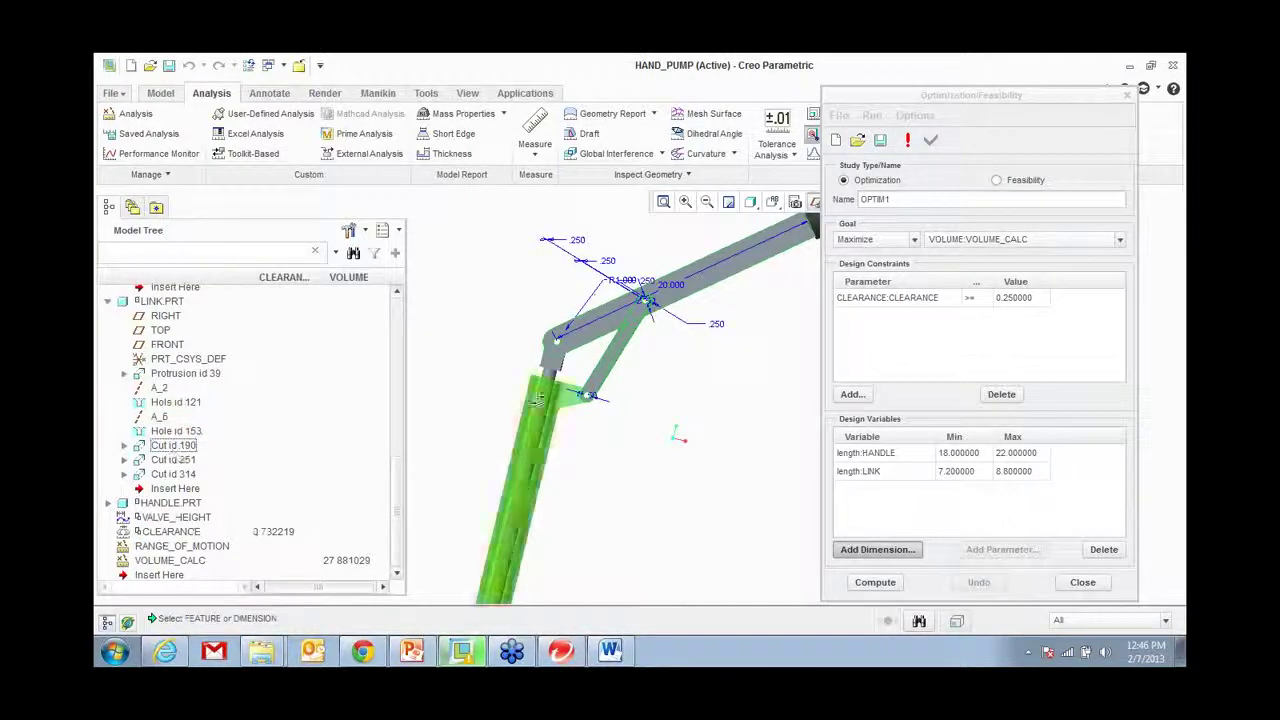
{"action": "middle_click_drag", "start_coordinate": [557, 410], "coordinate": [550, 430]}
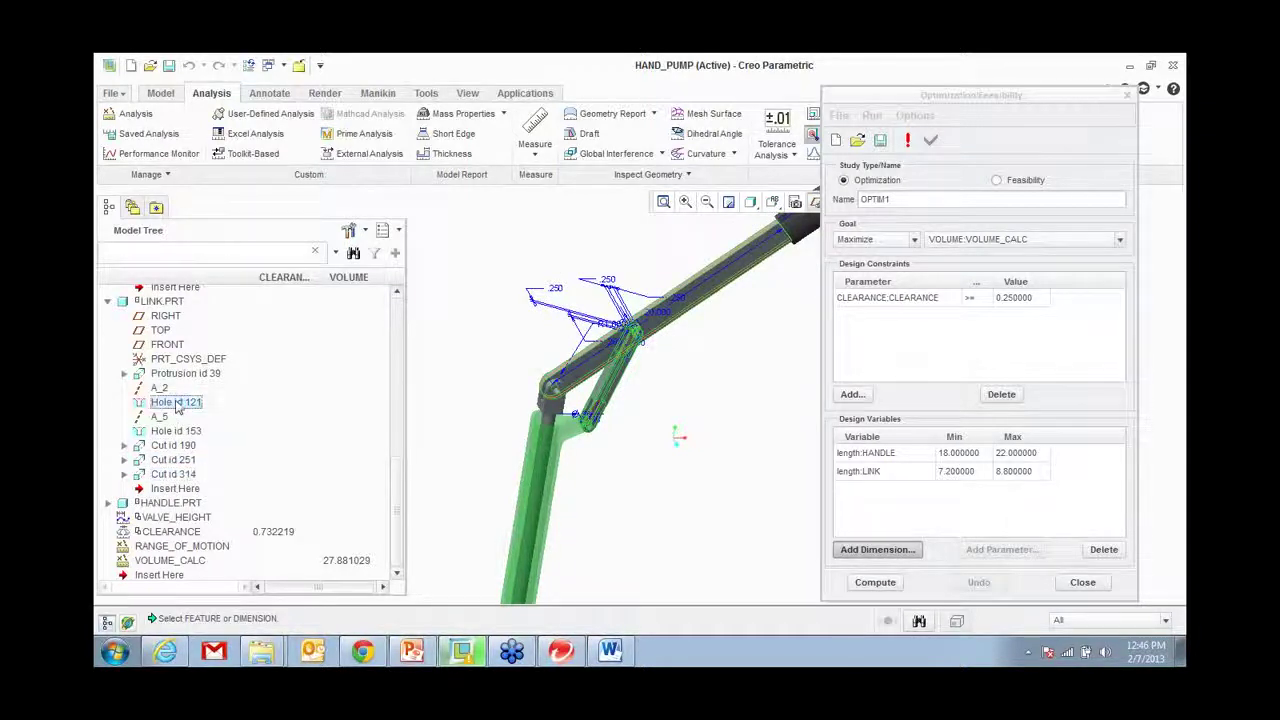
{"action": "mouse_move", "coordinate": [604, 358]}
{"action": "middle_mouse_down"}
{"action": "mouse_move", "coordinate": [626, 377]}
{"action": "mouse_move", "coordinate": [633, 427]}
{"action": "middle_mouse_up"}
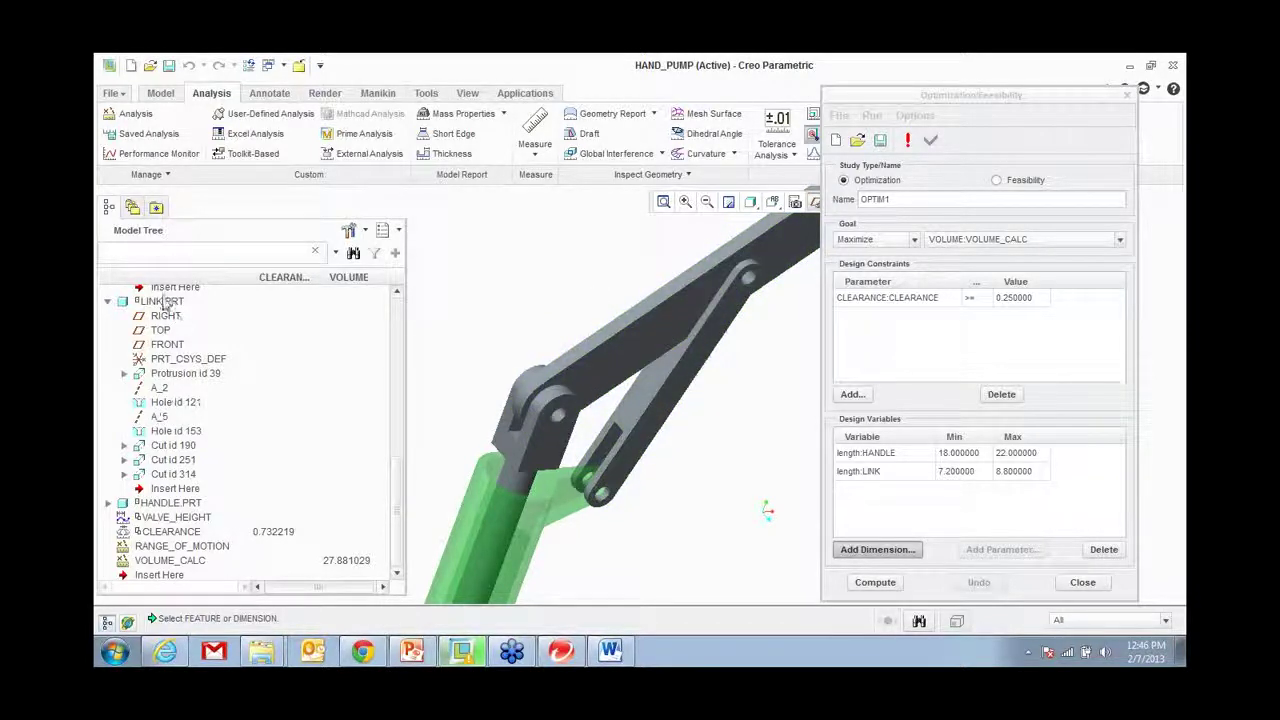
{"action": "left_click", "coordinate": [182, 374]}
{"action": "middle_click_drag", "start_coordinate": [592, 435], "coordinate": [540, 516]}
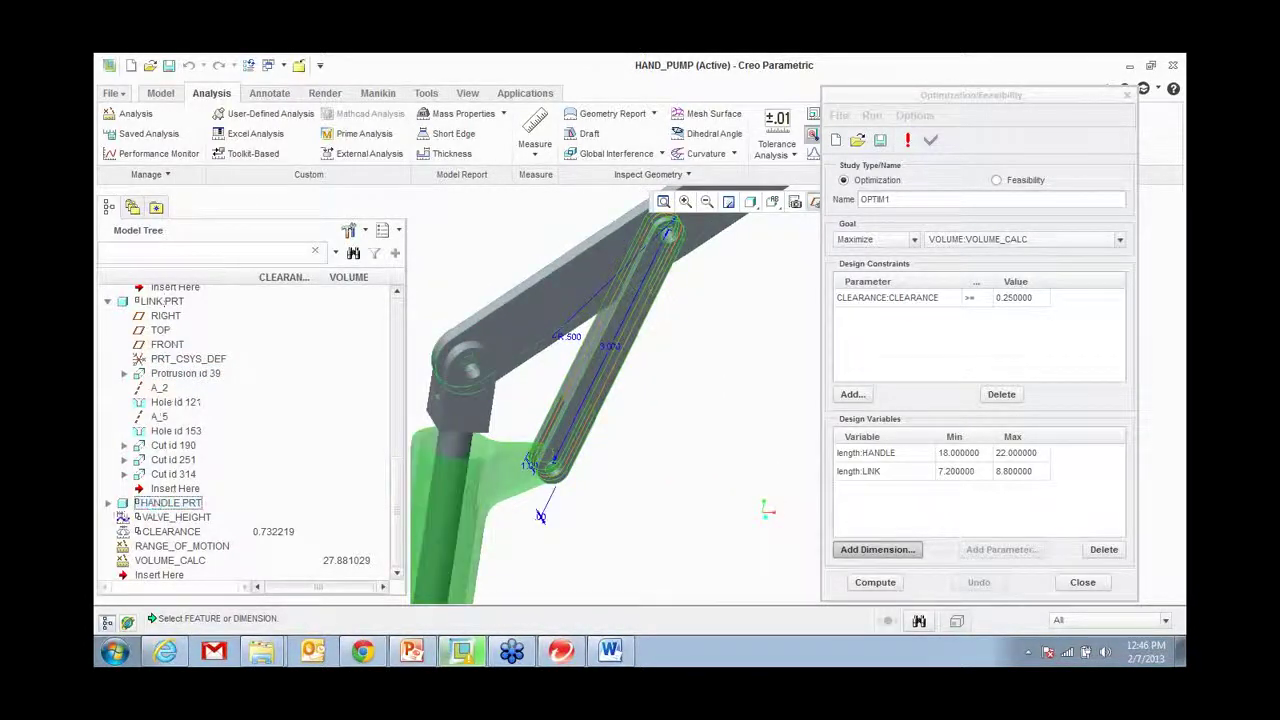
Step: Add the 7.00 pin location dimension of Hole id 153 in HANDLE.PRT to the study as a third design variable
{"action": "left_click", "coordinate": [107, 502]}
{"action": "scroll", "coordinate": [160, 480], "scroll_direction": "down", "scroll_amount": 4}
{"action": "left_click", "coordinate": [179, 458]}
{"action": "left_click", "coordinate": [178, 473]}
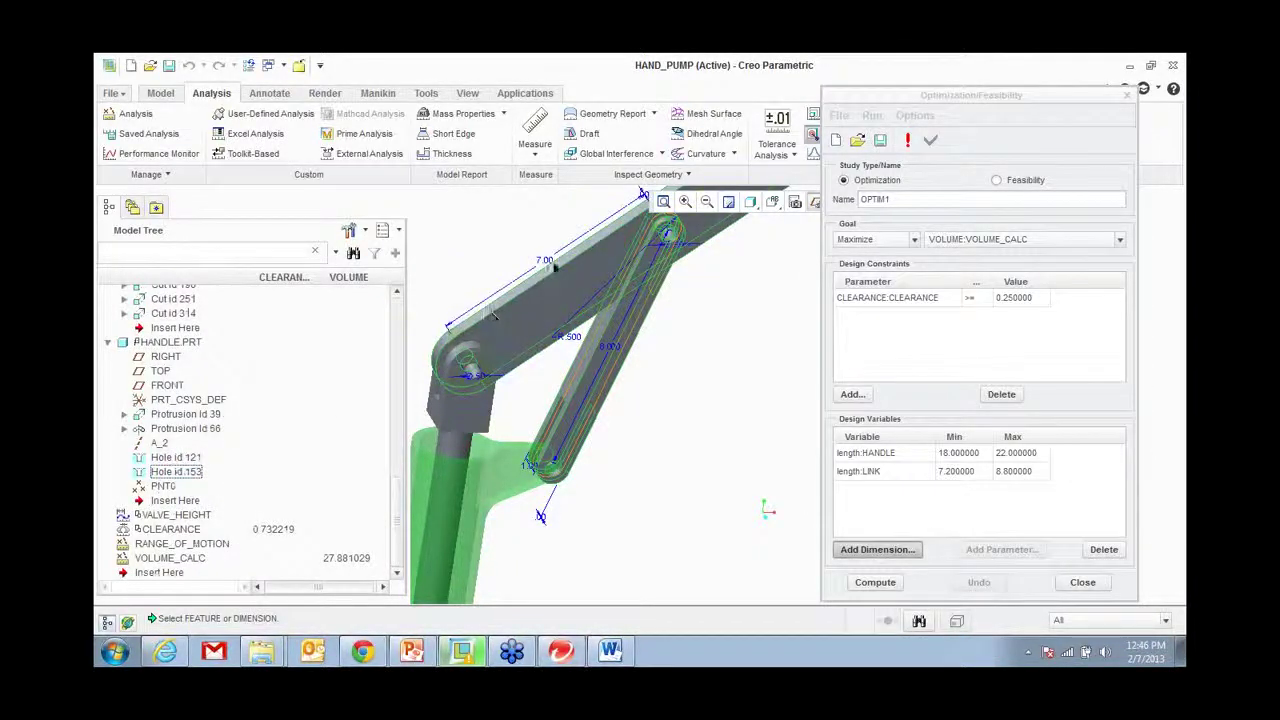
{"action": "left_click", "coordinate": [545, 261]}
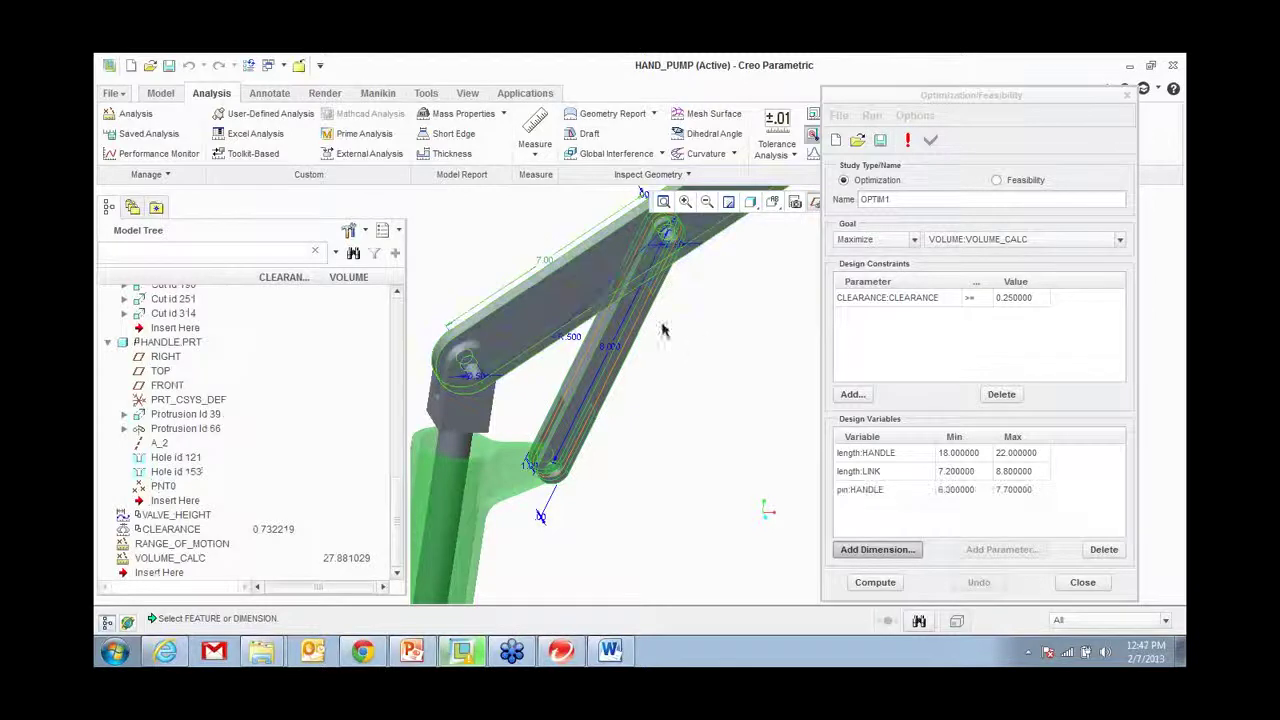
Step: Clear the displayed dimensions from the model and collapse the handle, link and rod assembly in the model tree
{"action": "left_click", "coordinate": [729, 201]}
{"action": "left_click", "coordinate": [108, 343]}
{"action": "scroll", "coordinate": [174, 441], "scroll_direction": "up", "scroll_amount": 3}
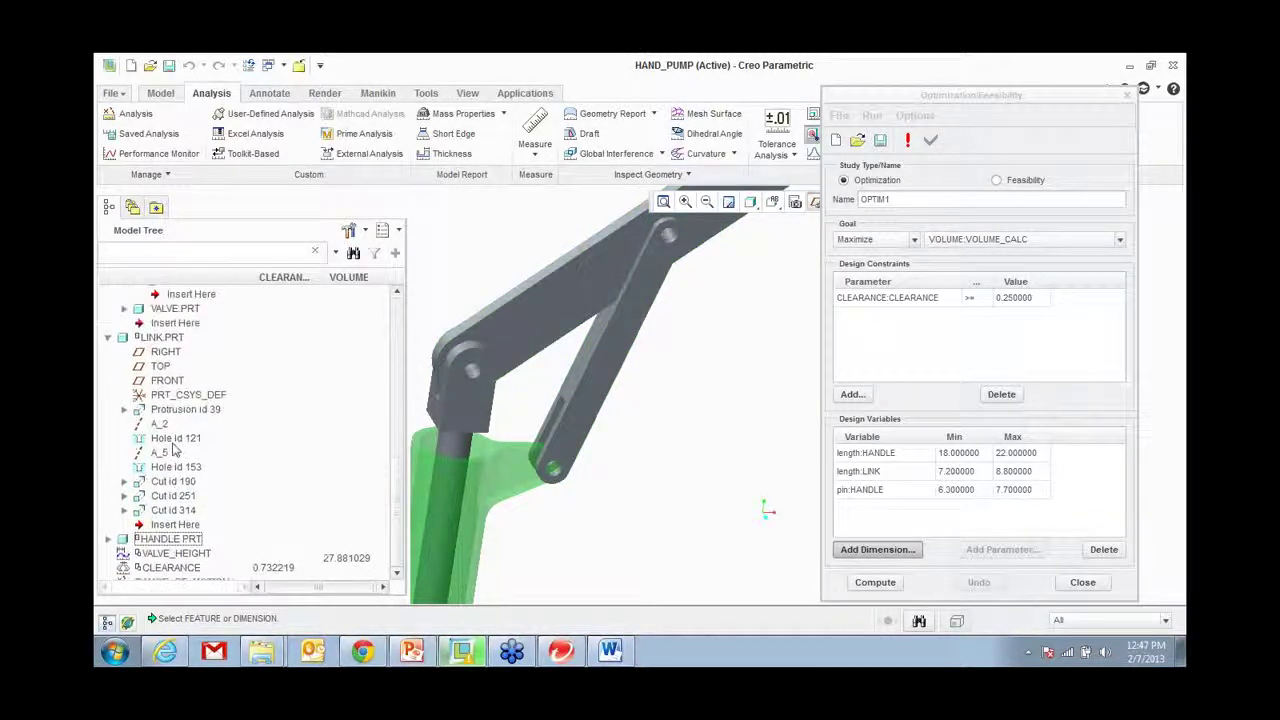
{"action": "left_click", "coordinate": [108, 416]}
{"action": "scroll", "coordinate": [158, 452], "scroll_direction": "up", "scroll_amount": 5}
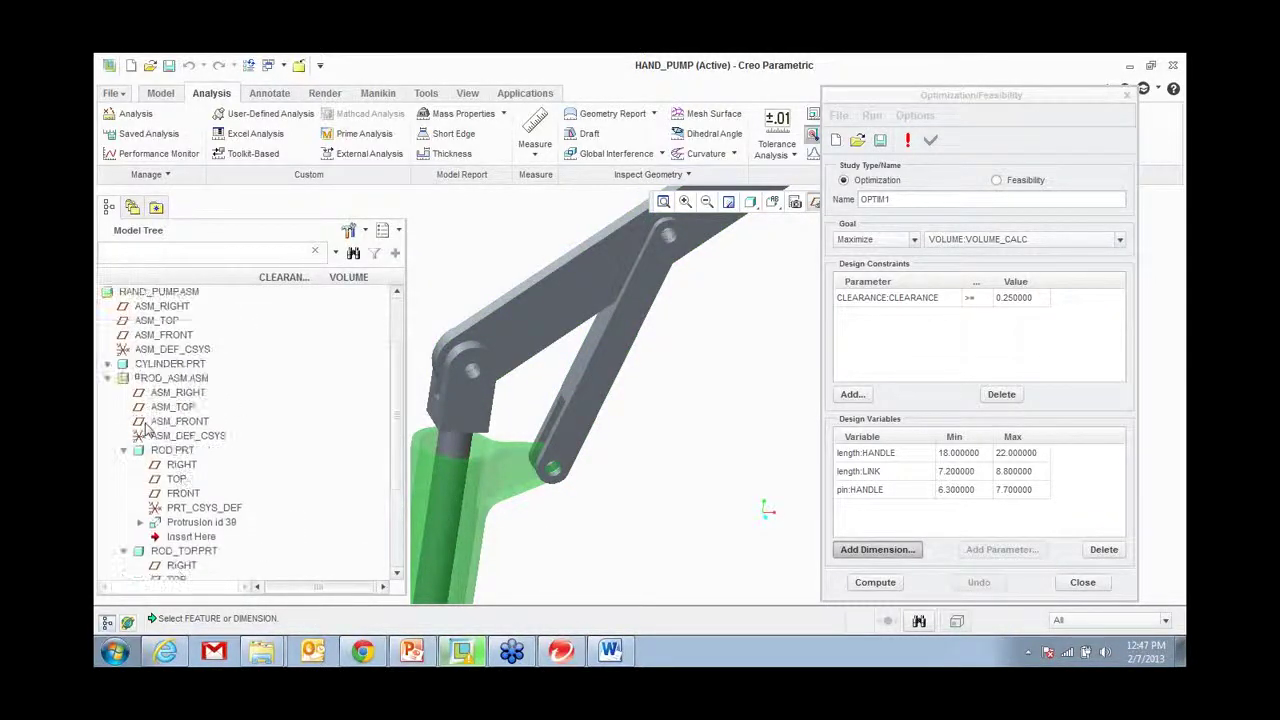
{"action": "left_click", "coordinate": [108, 380]}
{"action": "scroll", "coordinate": [577, 381], "scroll_direction": "up", "scroll_amount": 4}
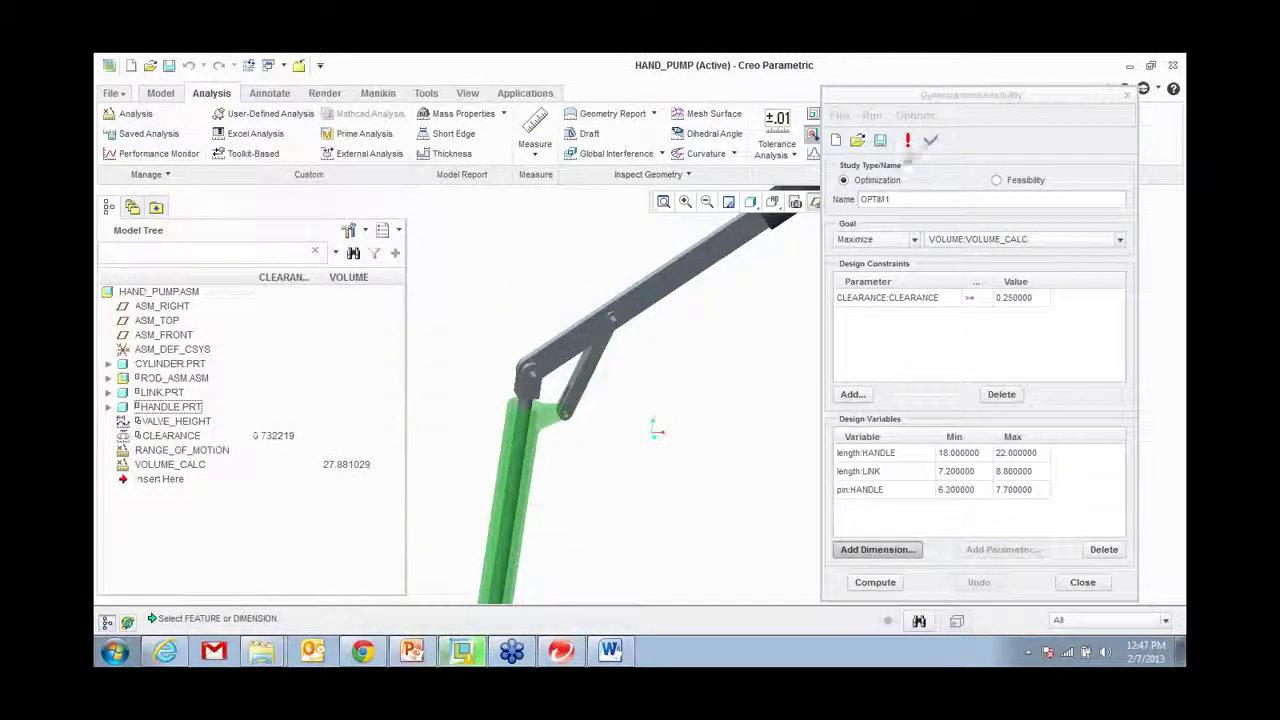
Step: Review the handle length, link length and handle pin variables by highlighting each one's dimension on the model
{"action": "scroll", "coordinate": [537, 312], "scroll_direction": "up", "scroll_amount": 1}
{"action": "left_click", "coordinate": [851, 453]}
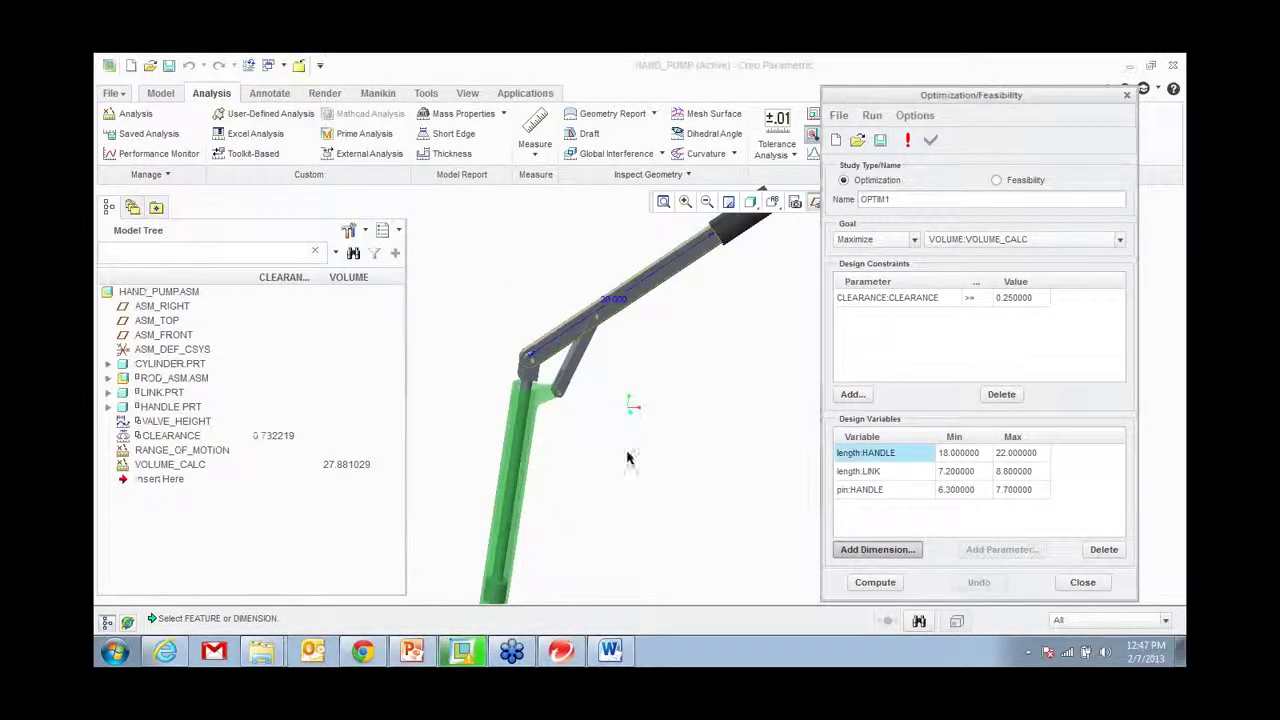
{"action": "left_click", "coordinate": [858, 471]}
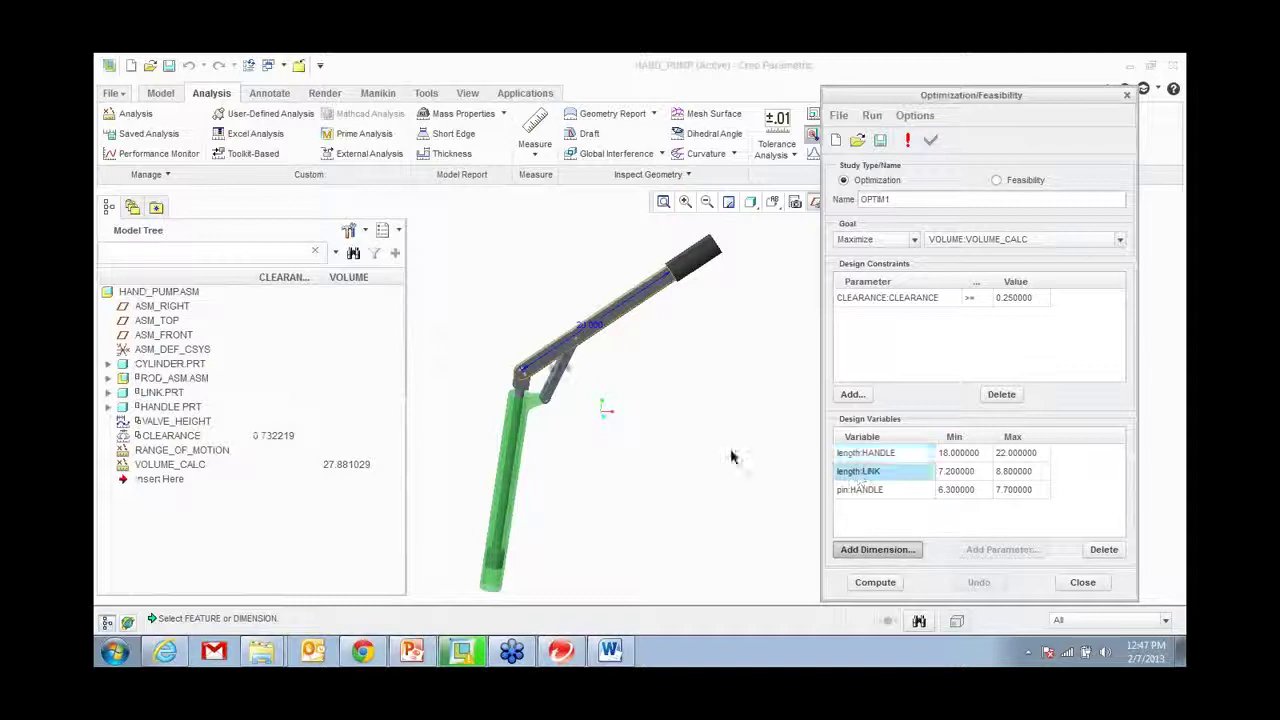
{"action": "scroll", "coordinate": [596, 406], "scroll_direction": "down", "scroll_amount": 2}
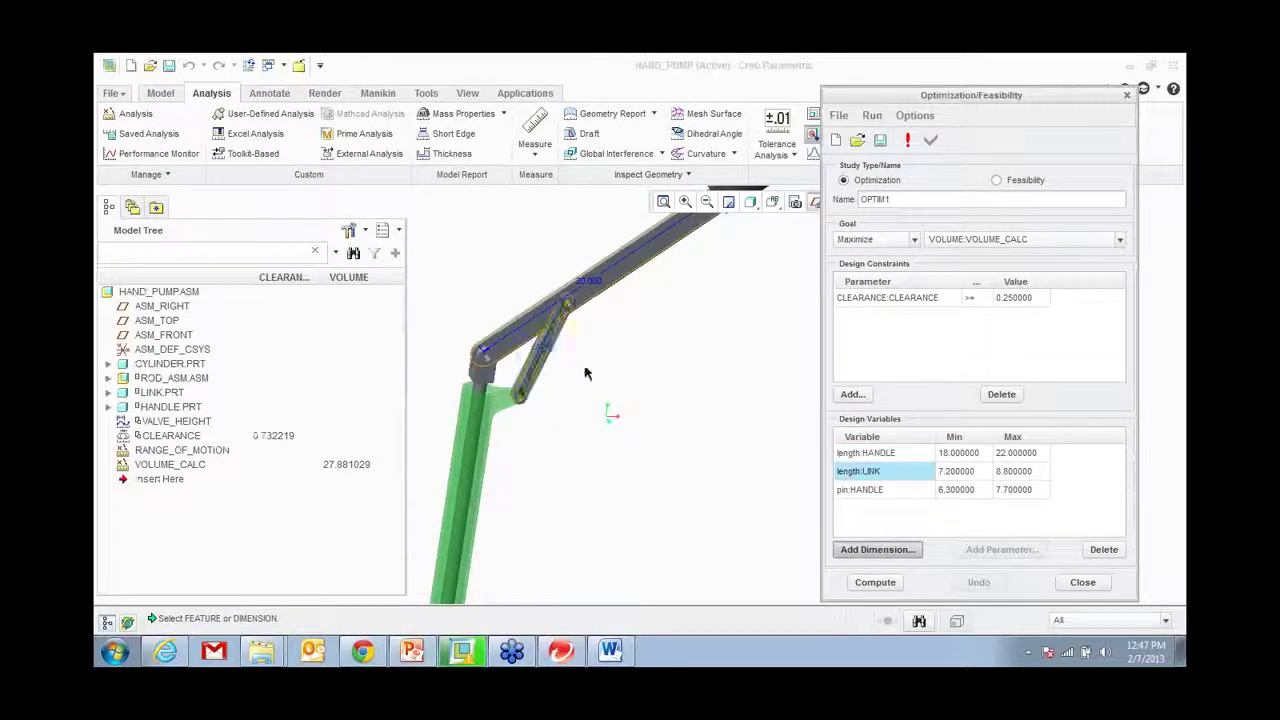
{"action": "left_click", "coordinate": [867, 495]}
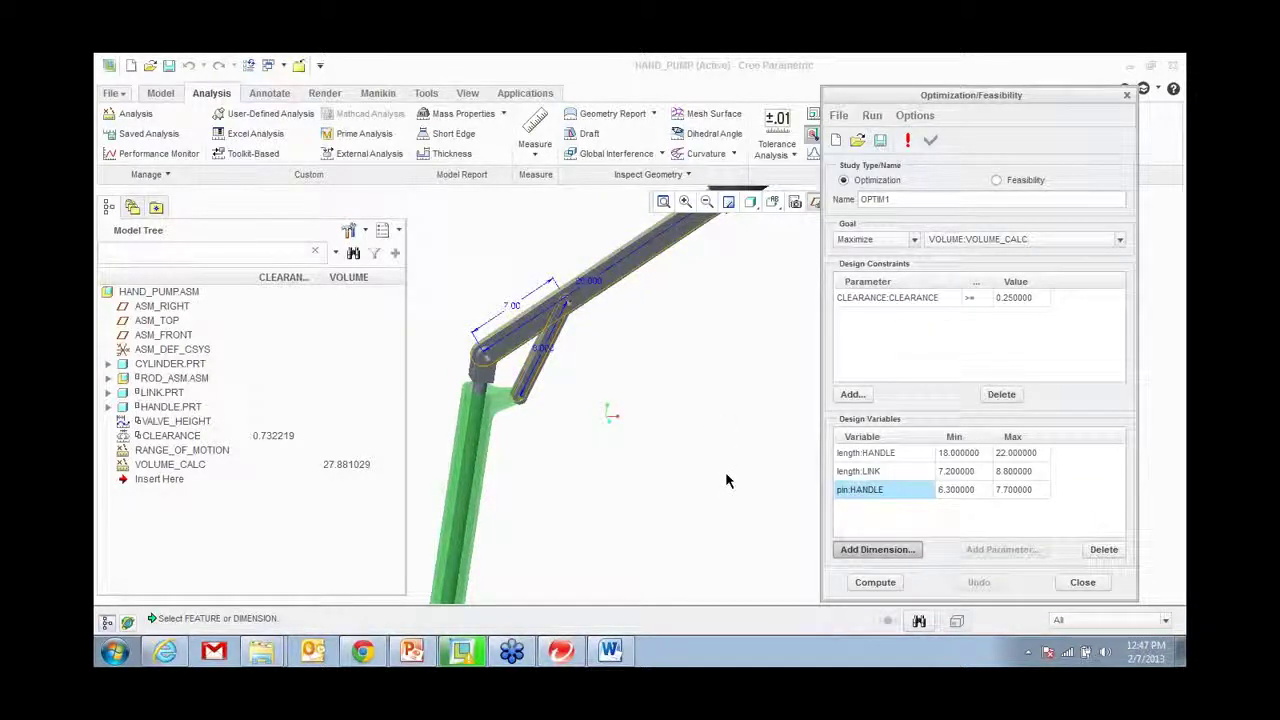
Step: Set the link length variable's range to a minimum of 7 and a maximum of 10
{"action": "double_click", "coordinate": [968, 474]}
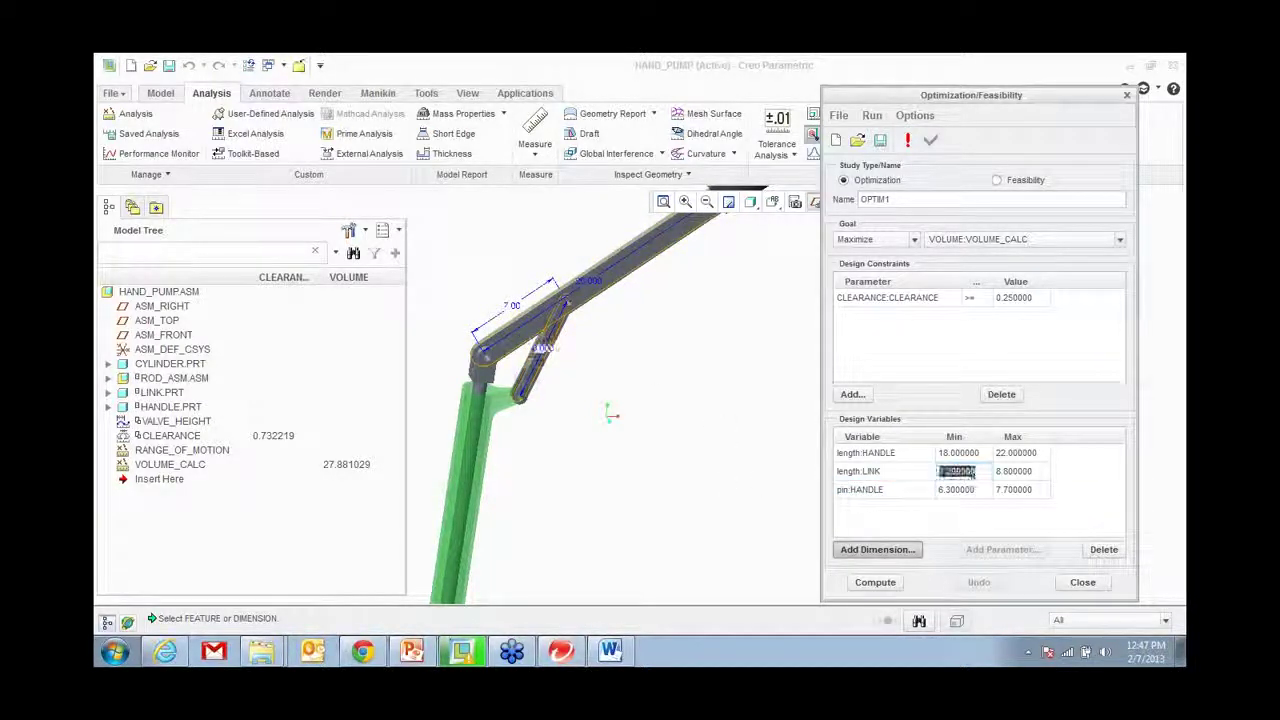
{"action": "type", "text": "7"}
{"action": "double_click", "coordinate": [1028, 470]}
{"action": "type", "text": "10"}
Step: Set the handle pin variable's range to a minimum of 6 and a maximum of 10, and compute the optimization
{"action": "double_click", "coordinate": [958, 489]}
{"action": "type", "text": "6"}
{"action": "double_click", "coordinate": [1018, 492]}
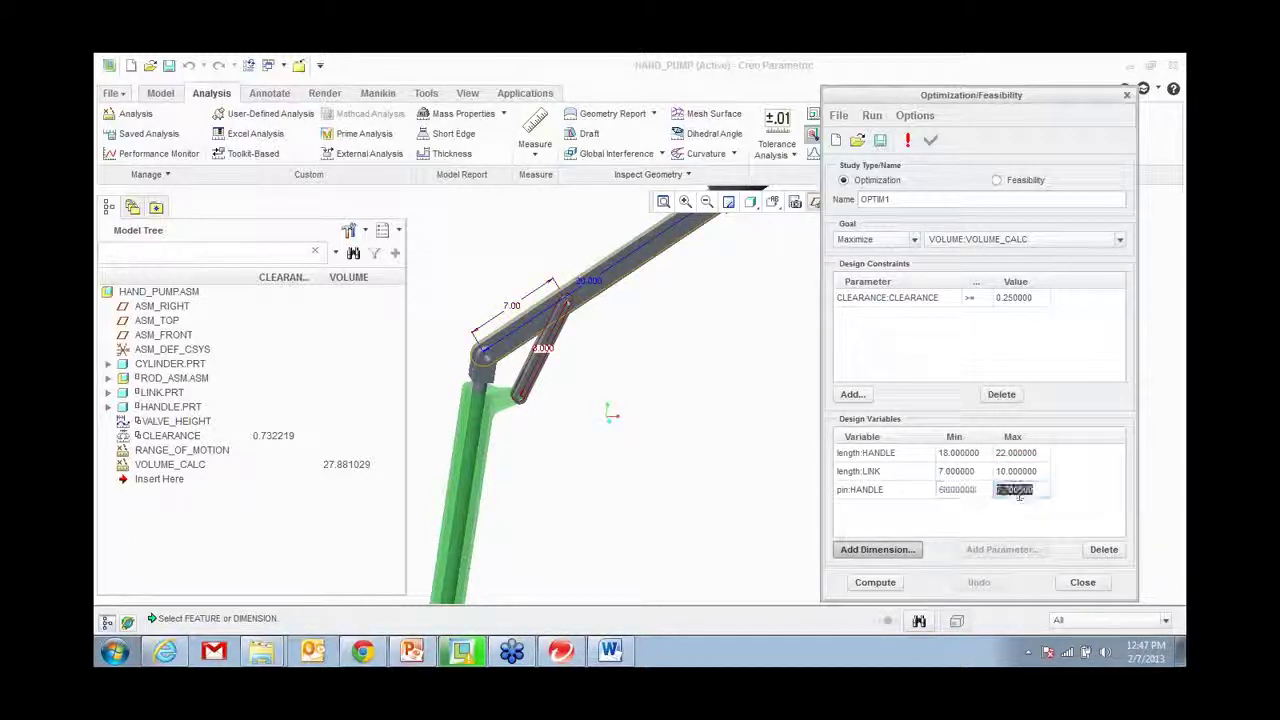
{"action": "type", "text": "10"}
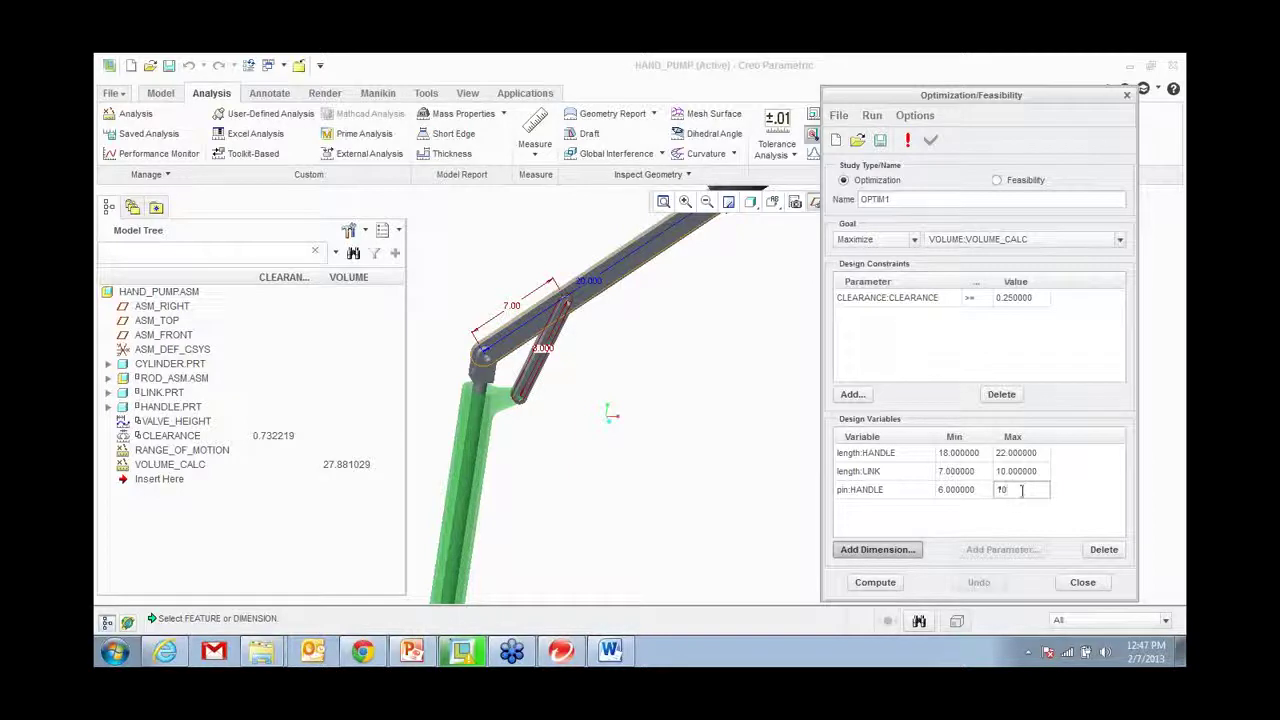
{"action": "key", "text": "Return"}
{"action": "left_click", "coordinate": [879, 588]}
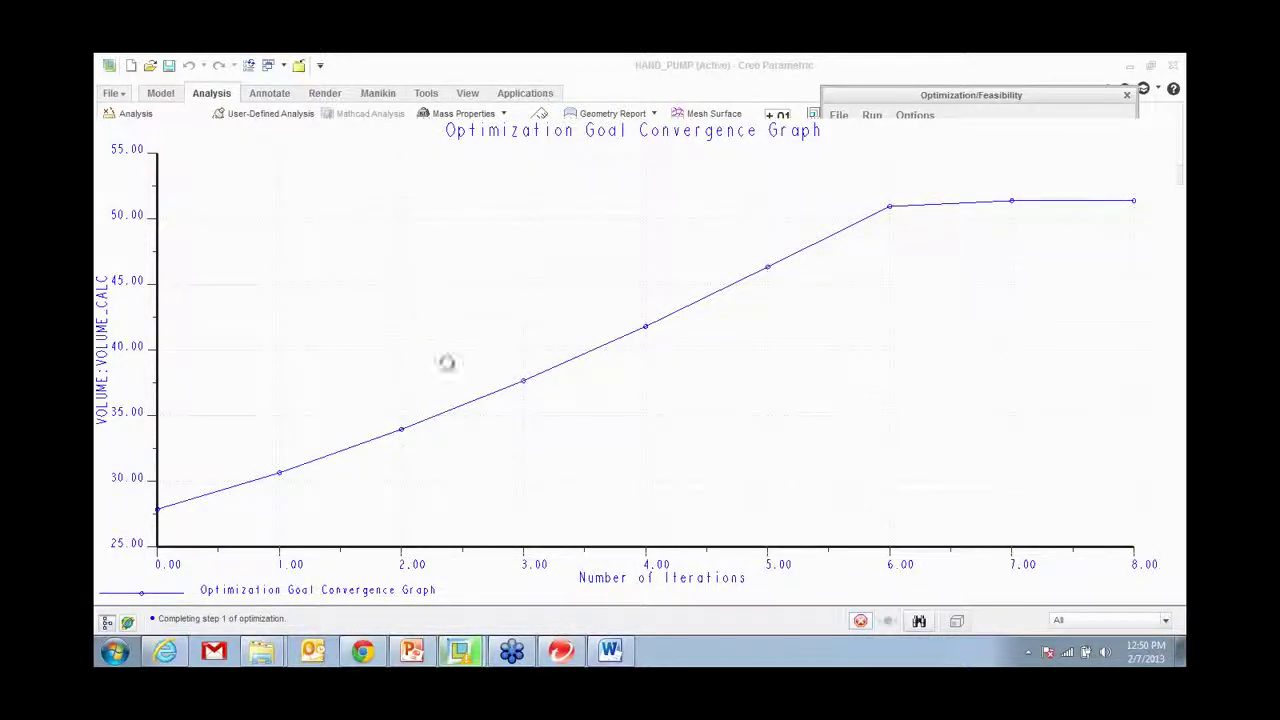
Step: Switch to the Word document to read the FID_OIL one-sided volume relation, and minimize it to return to the convergence graph
{"action": "left_click", "coordinate": [620, 670]}
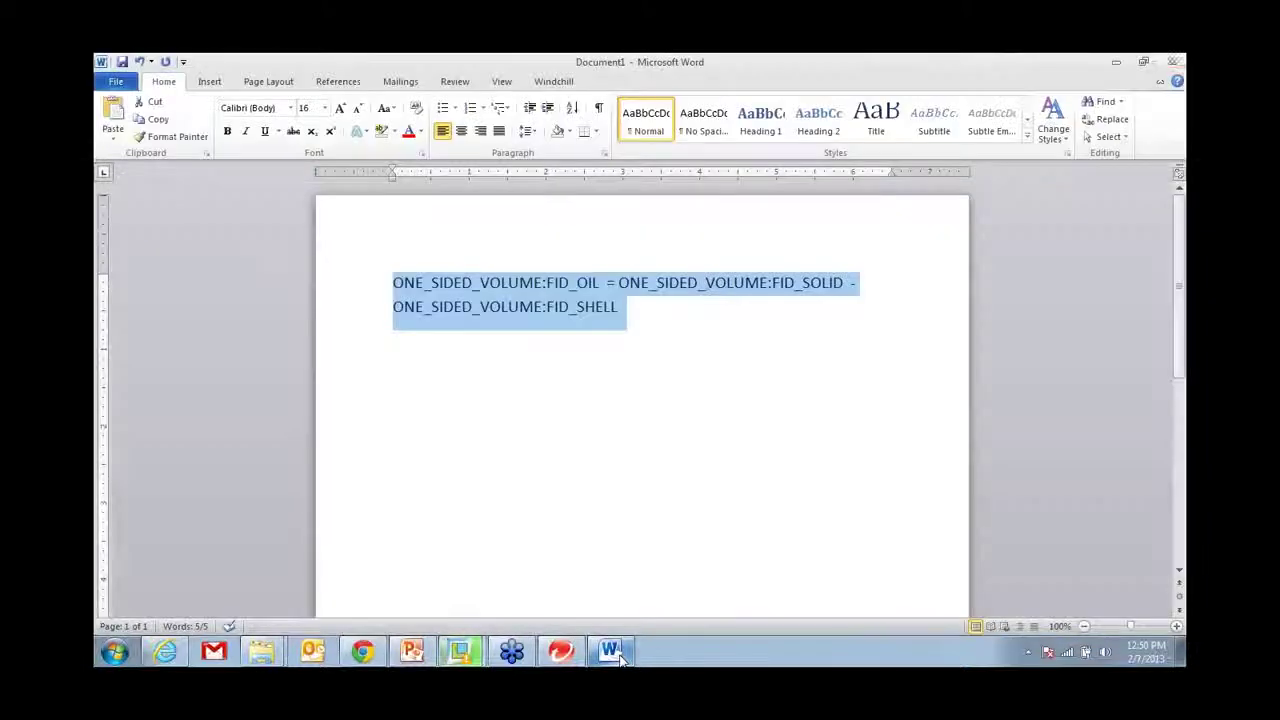
{"action": "left_click", "coordinate": [752, 371]}
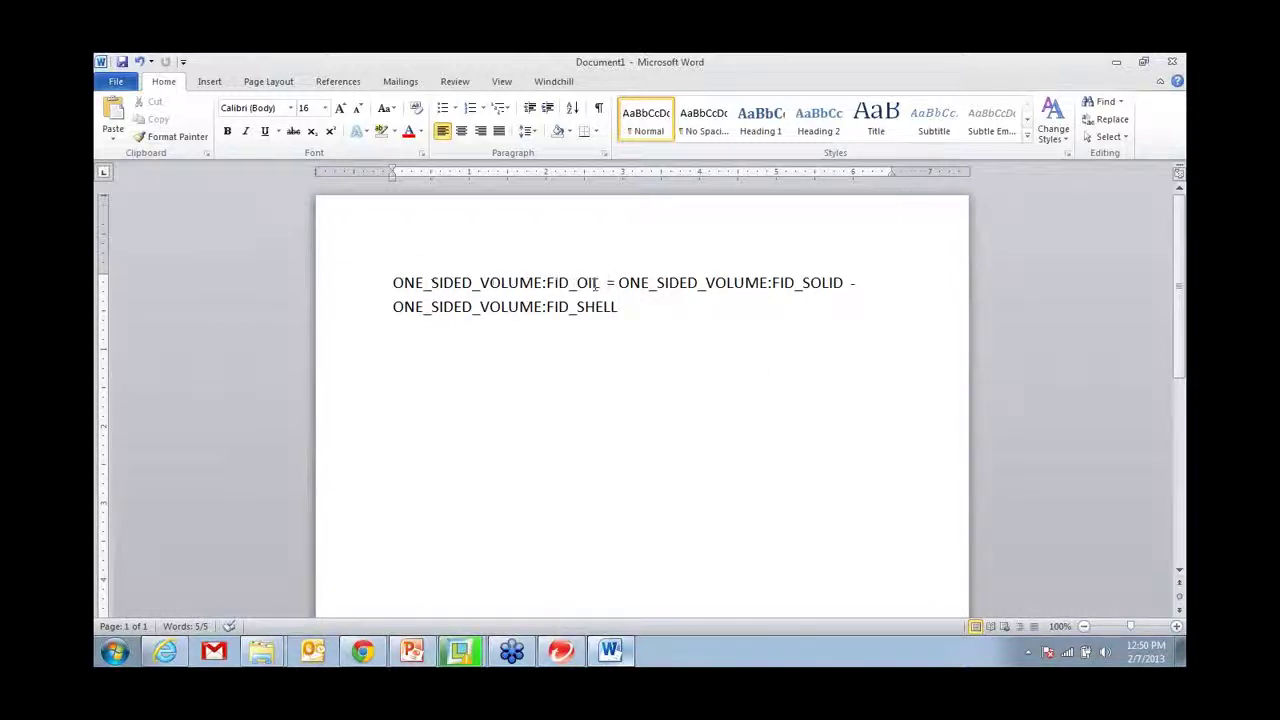
{"action": "left_click", "coordinate": [1120, 64]}
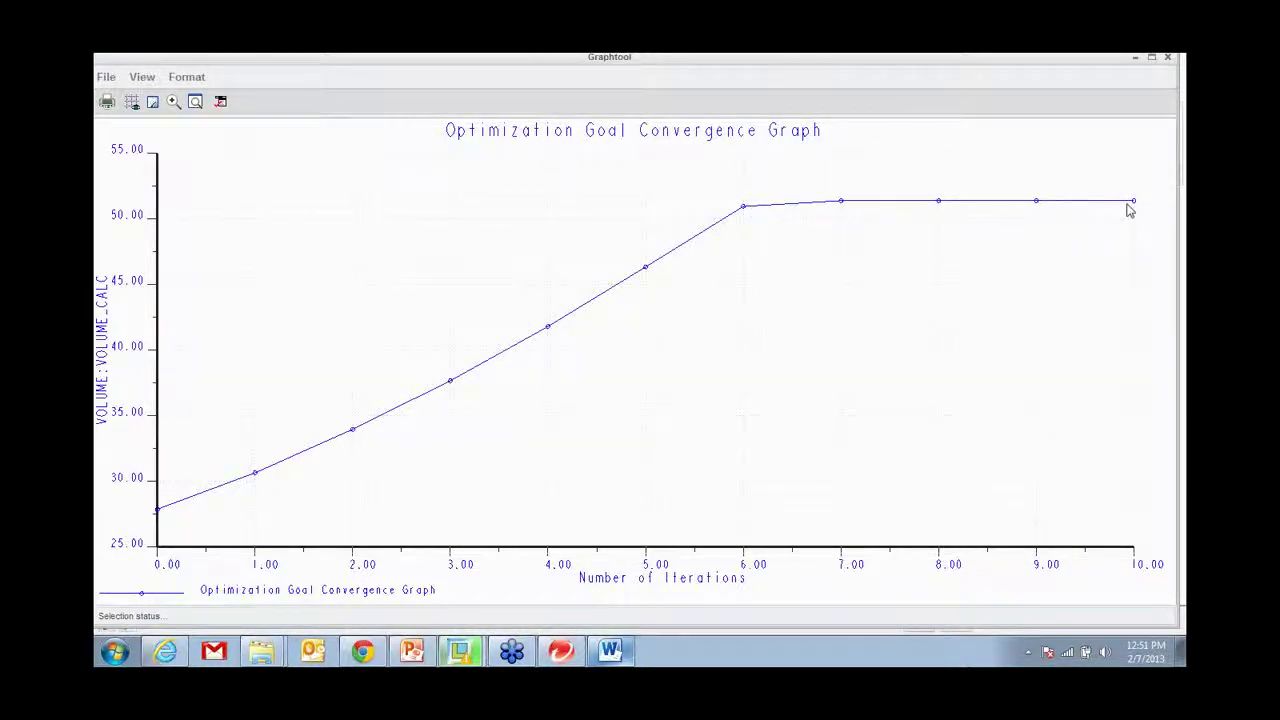
Step: Close the Optimization Goal Convergence Graph
{"action": "left_click", "coordinate": [1172, 62]}
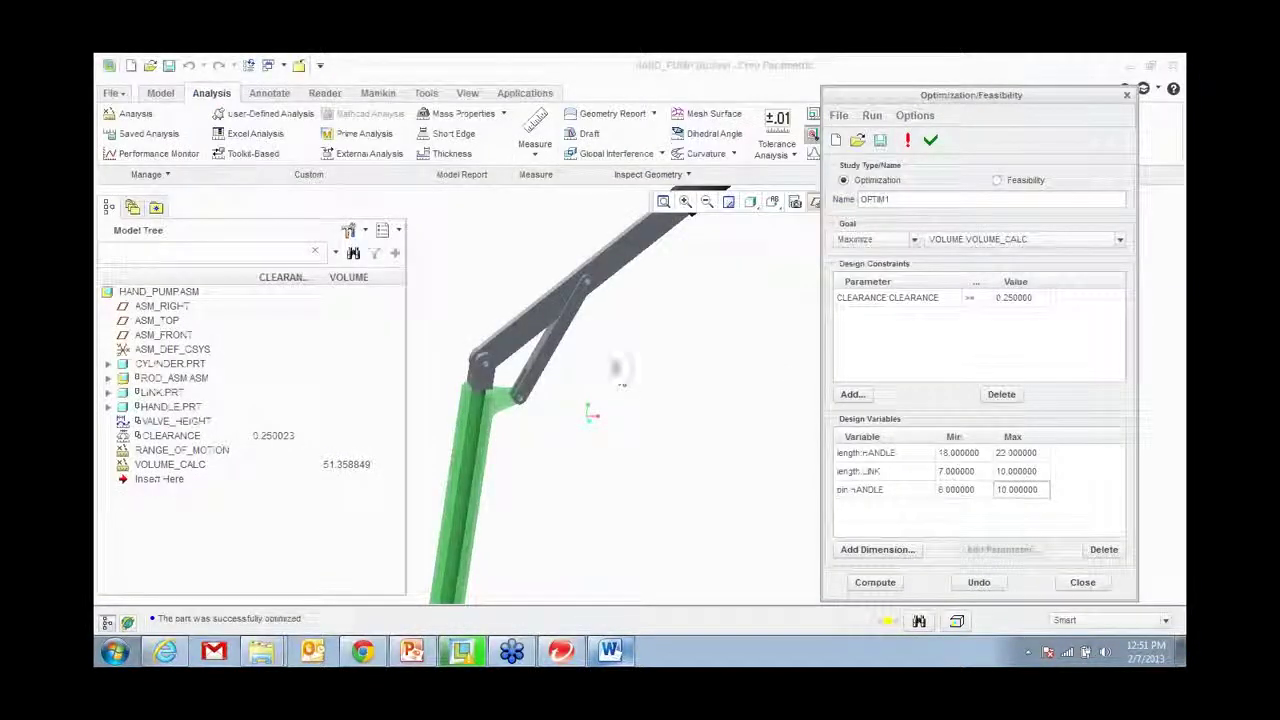
Step: Close the OPTIM1 optimization study and keep the optimized model changes
{"action": "scroll", "coordinate": [635, 334], "scroll_direction": "up", "scroll_amount": 3}
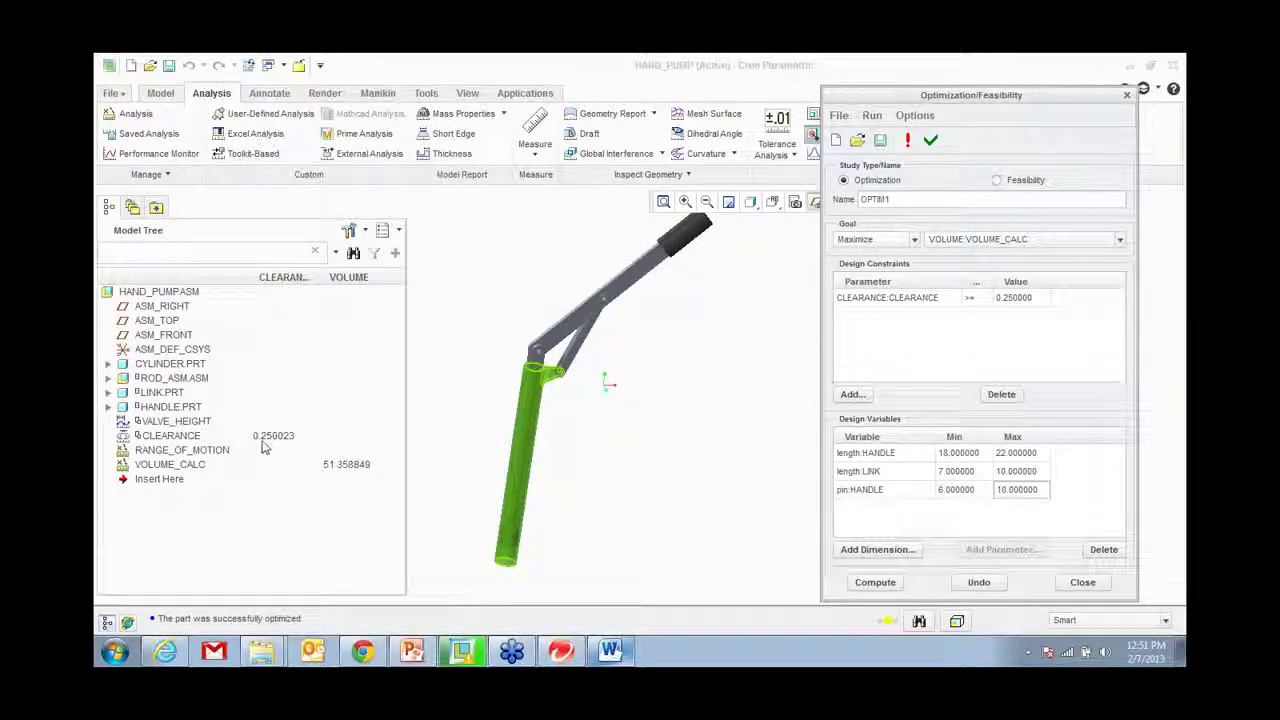
{"action": "left_click", "coordinate": [1080, 582]}
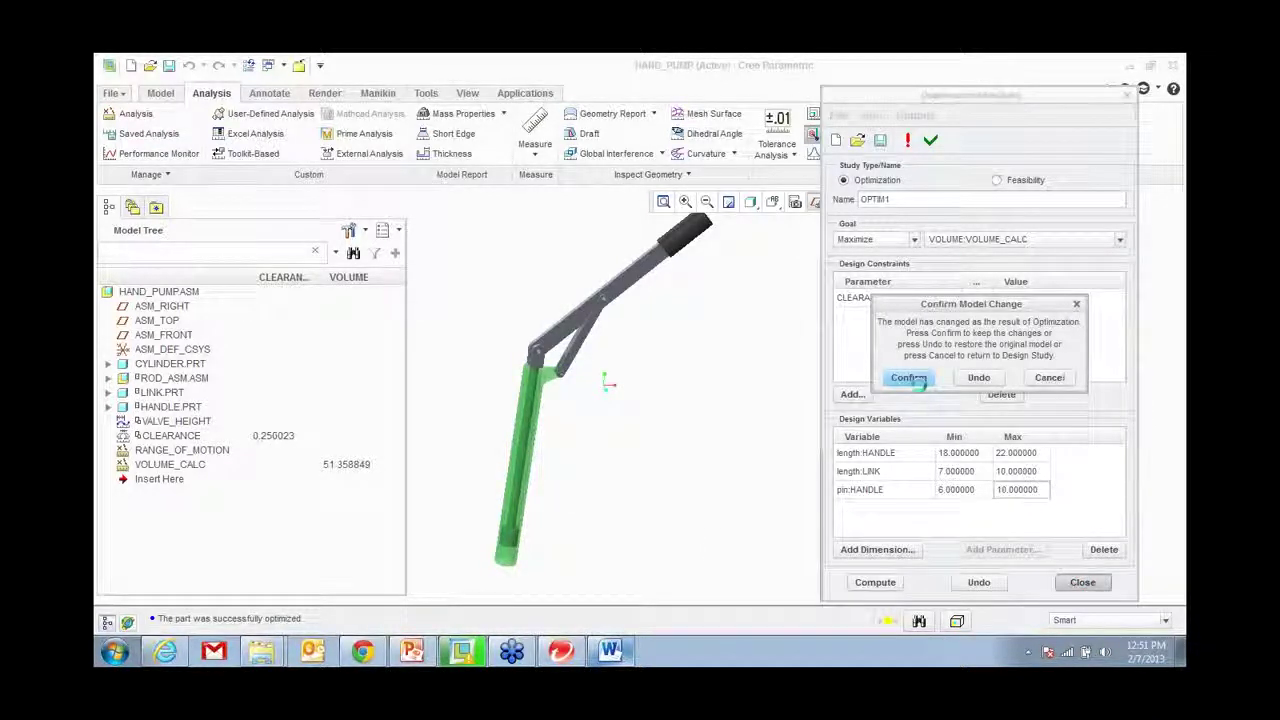
{"action": "left_click", "coordinate": [910, 378]}
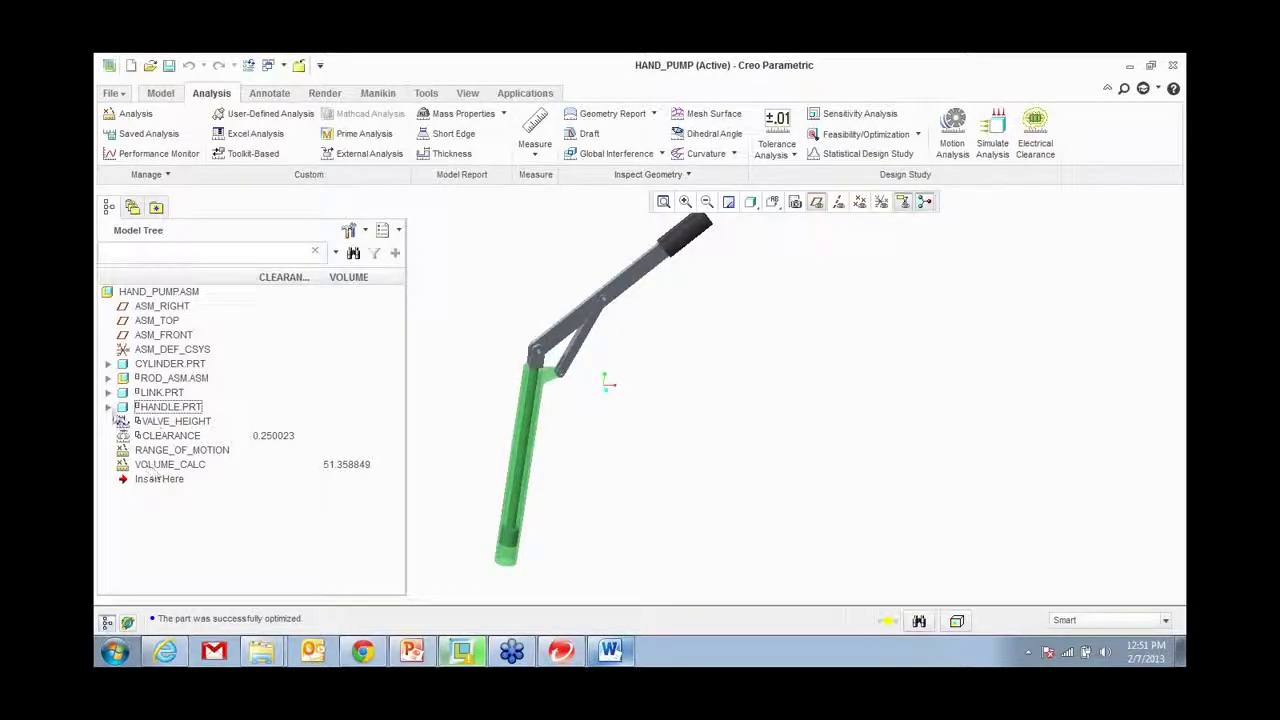
Step: Display the dimensions of Hole id 153 in HANDLE.PRT to check the optimized pin location
{"action": "left_click", "coordinate": [108, 407]}
{"action": "scroll", "coordinate": [155, 462], "scroll_direction": "down", "scroll_amount": 1}
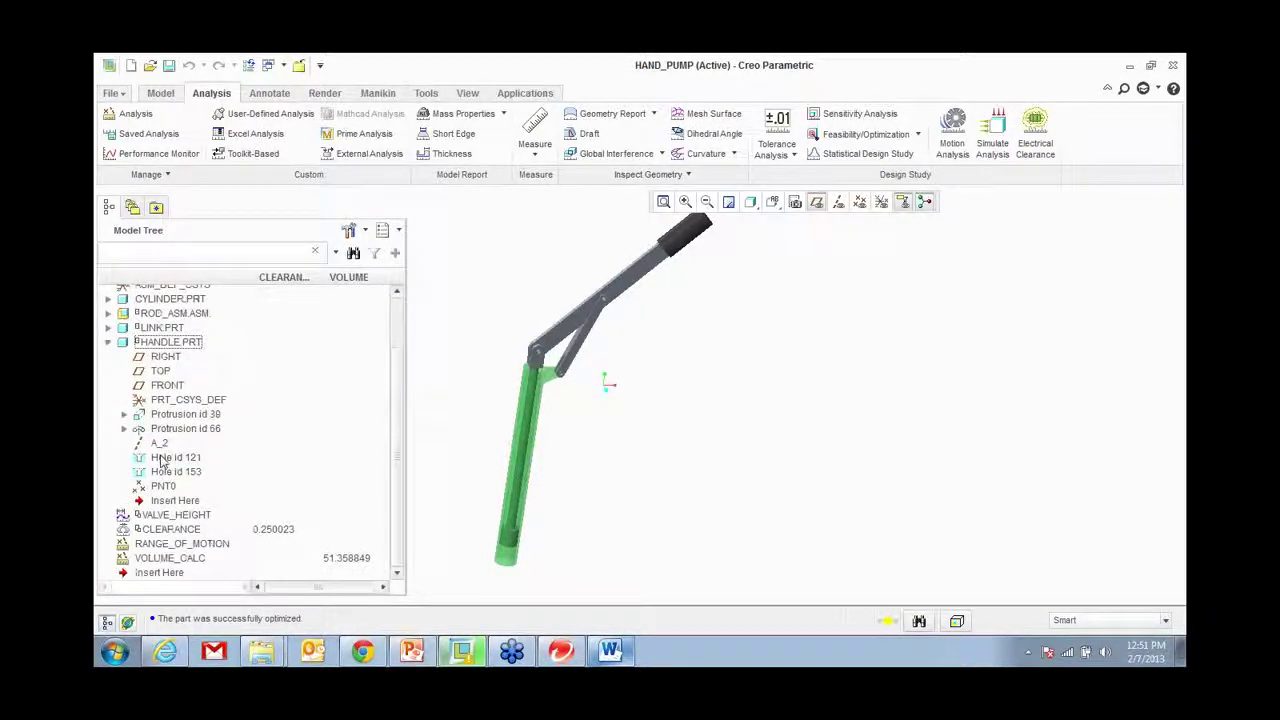
{"action": "right_click", "coordinate": [168, 474]}
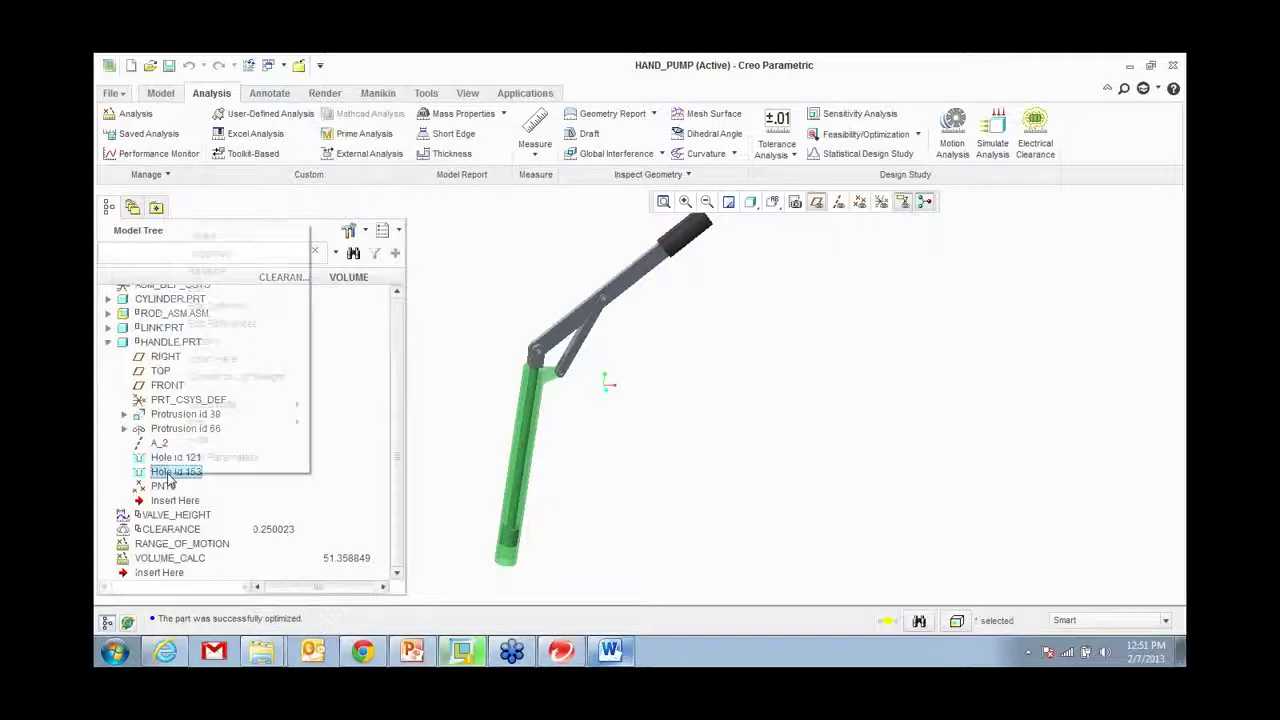
{"action": "left_click", "coordinate": [225, 288]}
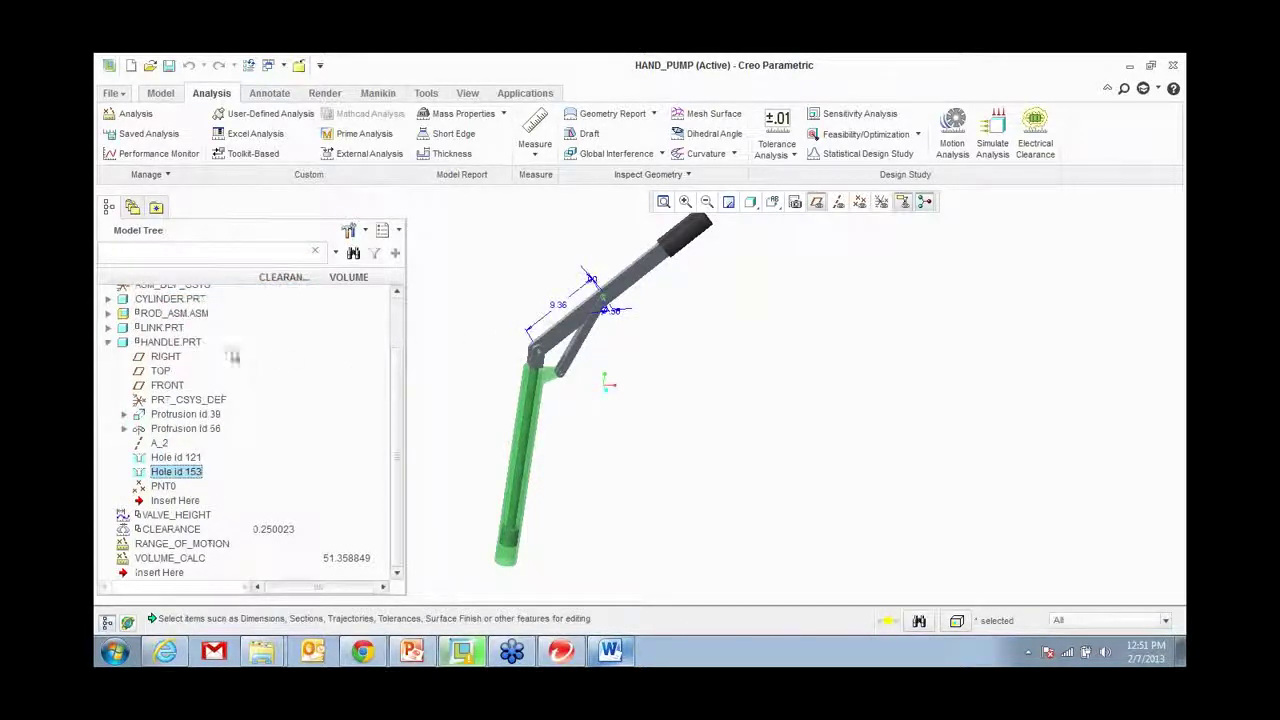
Step: Display the dimensions of Protrusion id 39 in LINK.PRT to inspect the optimized link length, and collapse the part's feature list
{"action": "left_click", "coordinate": [108, 327]}
{"action": "left_click", "coordinate": [180, 402]}
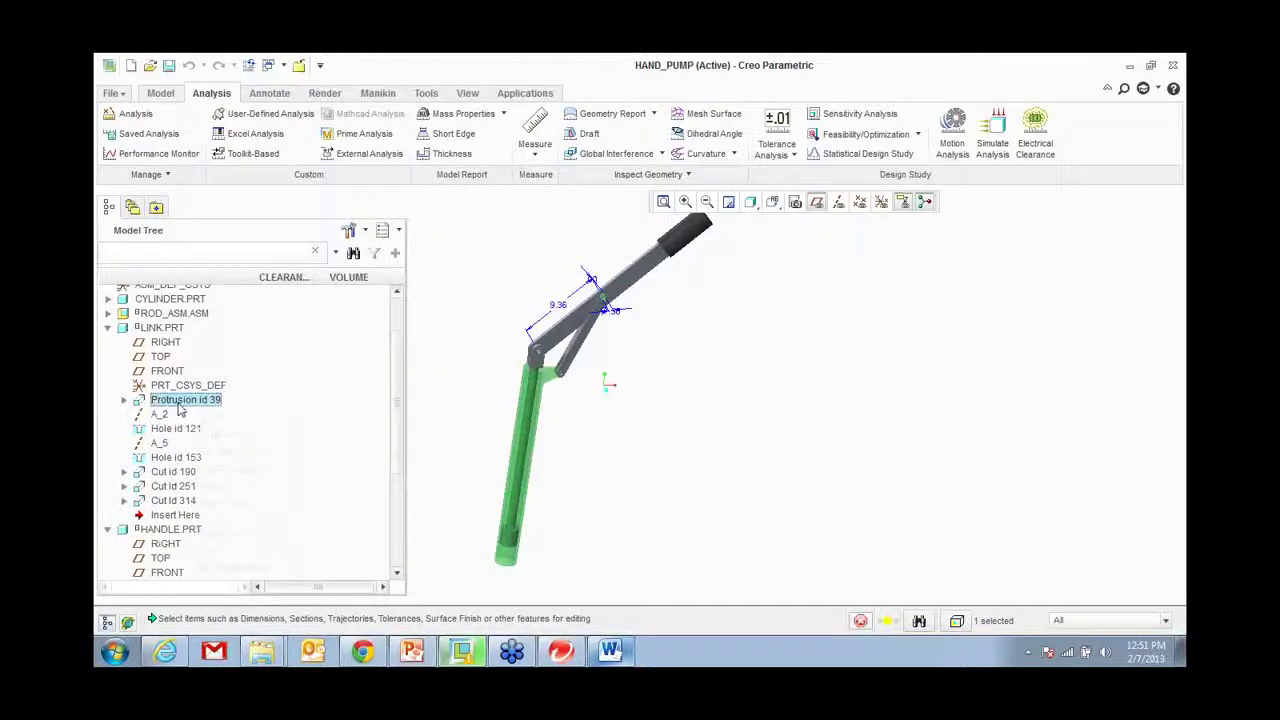
{"action": "right_click", "coordinate": [179, 402]}
{"action": "left_click", "coordinate": [364, 436]}
{"action": "left_click", "coordinate": [186, 400]}
{"action": "right_click", "coordinate": [224, 402]}
{"action": "left_click", "coordinate": [250, 470]}
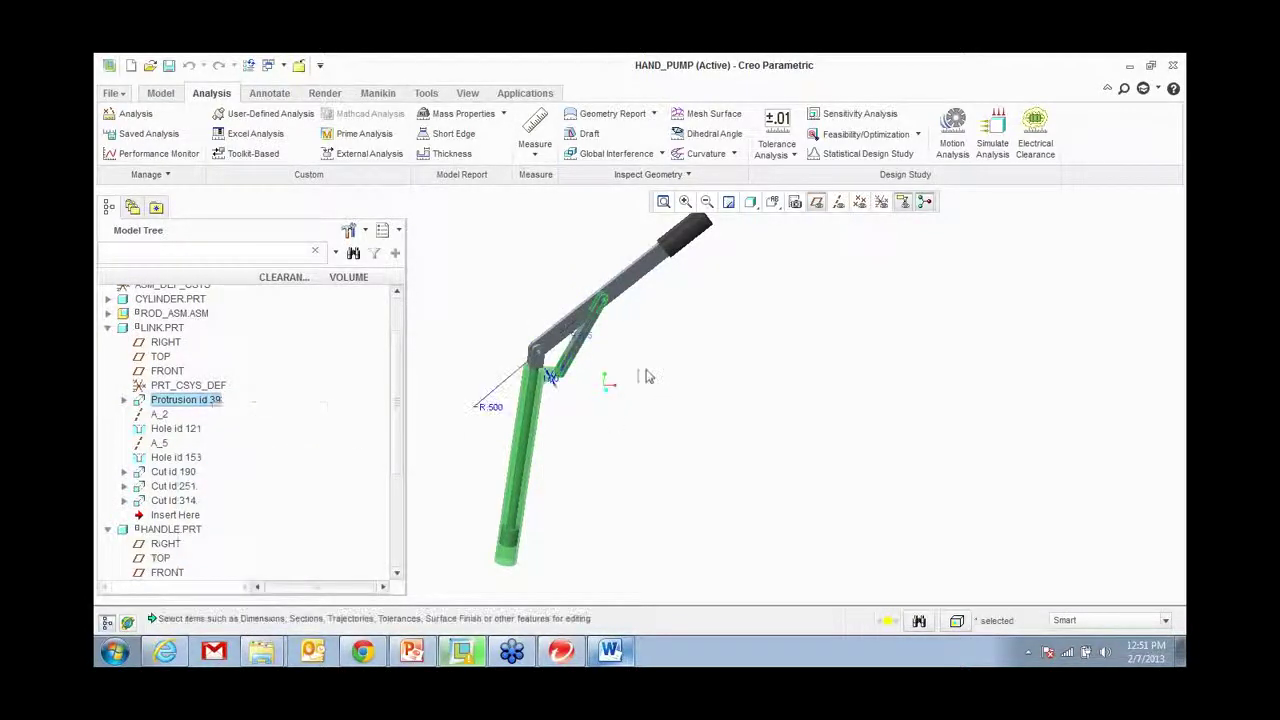
{"action": "scroll", "coordinate": [600, 367], "scroll_direction": "down", "scroll_amount": 2}
{"action": "middle_click_drag", "start_coordinate": [598, 366], "coordinate": [564, 345]}
{"action": "double_click", "coordinate": [566, 314]}
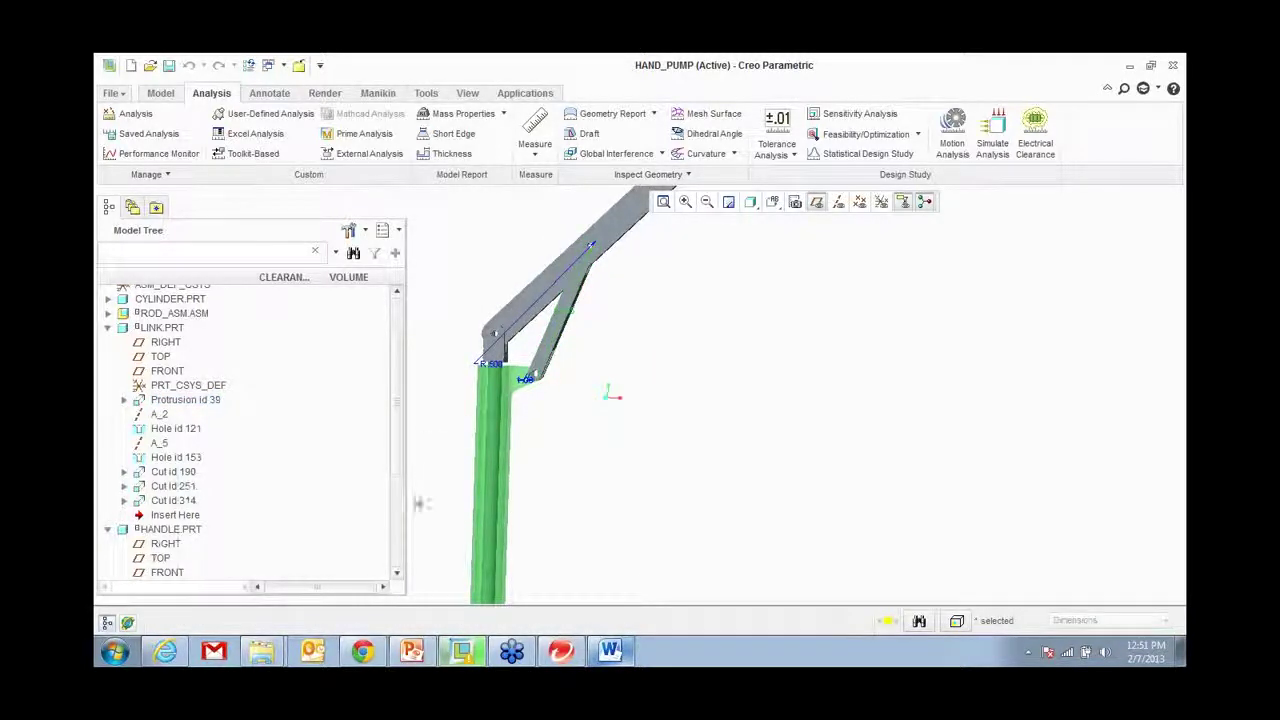
{"action": "scroll", "coordinate": [400, 465], "scroll_direction": "up", "scroll_amount": 3}
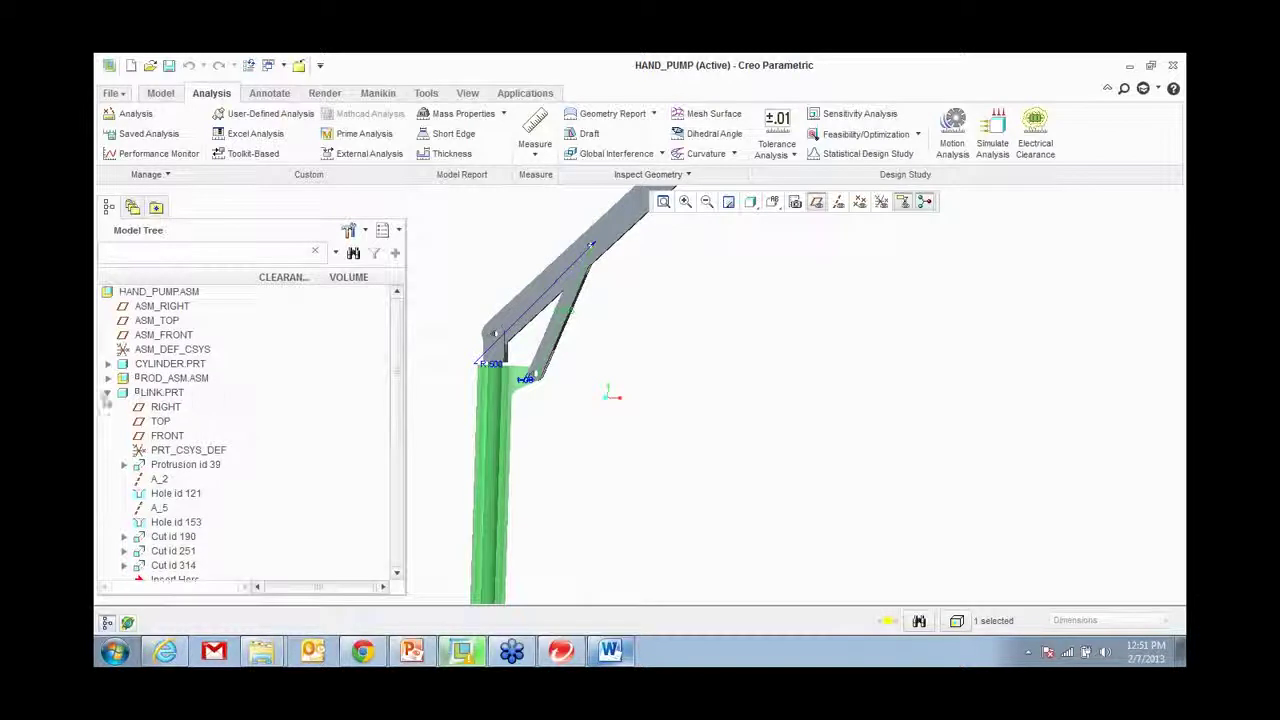
{"action": "left_click", "coordinate": [108, 392]}
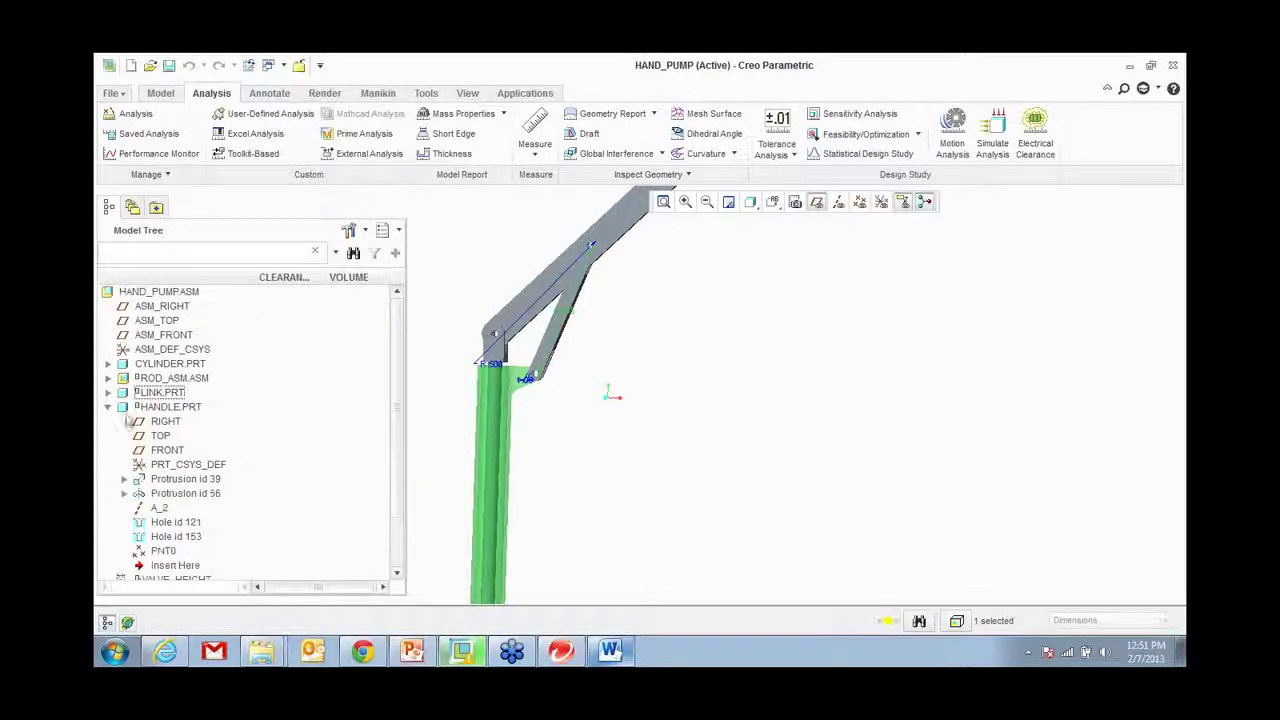
Step: Display the dimensions of Protrusion id 39 in HANDLE.PRT to inspect the optimized handle length, and clear them again
{"action": "left_click", "coordinate": [169, 480]}
{"action": "scroll", "coordinate": [642, 489], "scroll_direction": "up", "scroll_amount": 3}
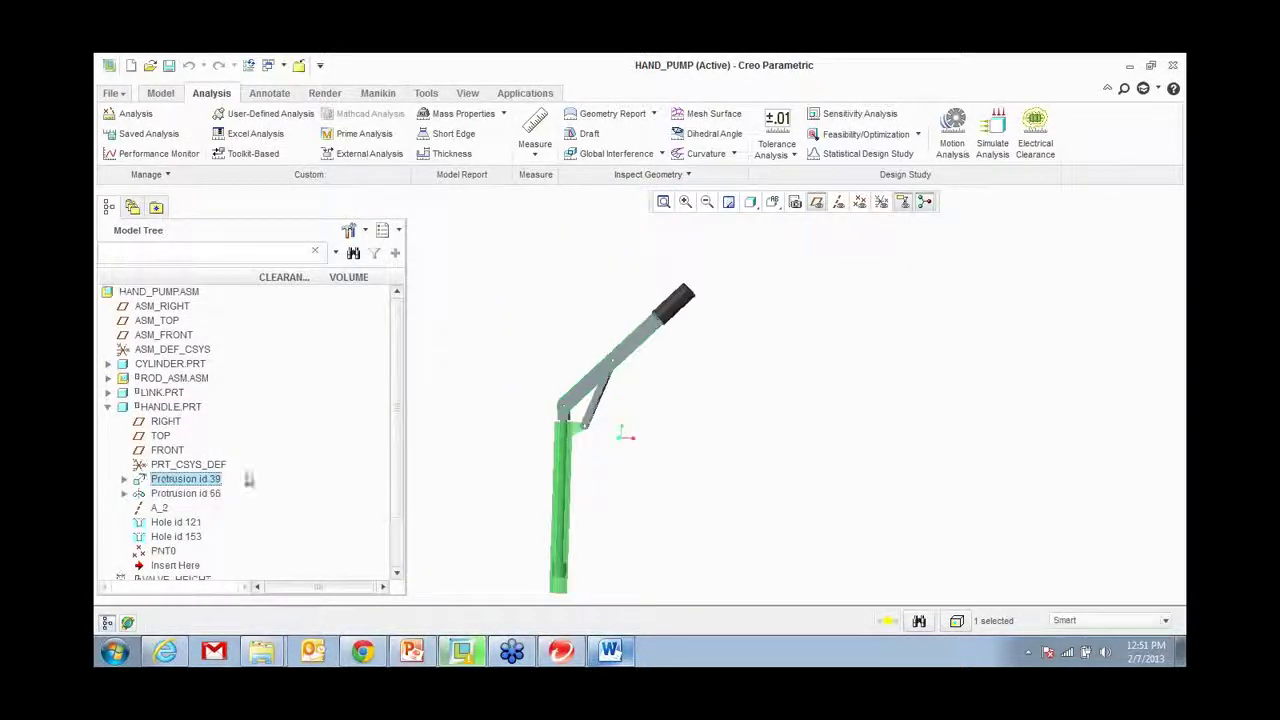
{"action": "right_click", "coordinate": [210, 482]}
{"action": "left_click", "coordinate": [272, 332]}
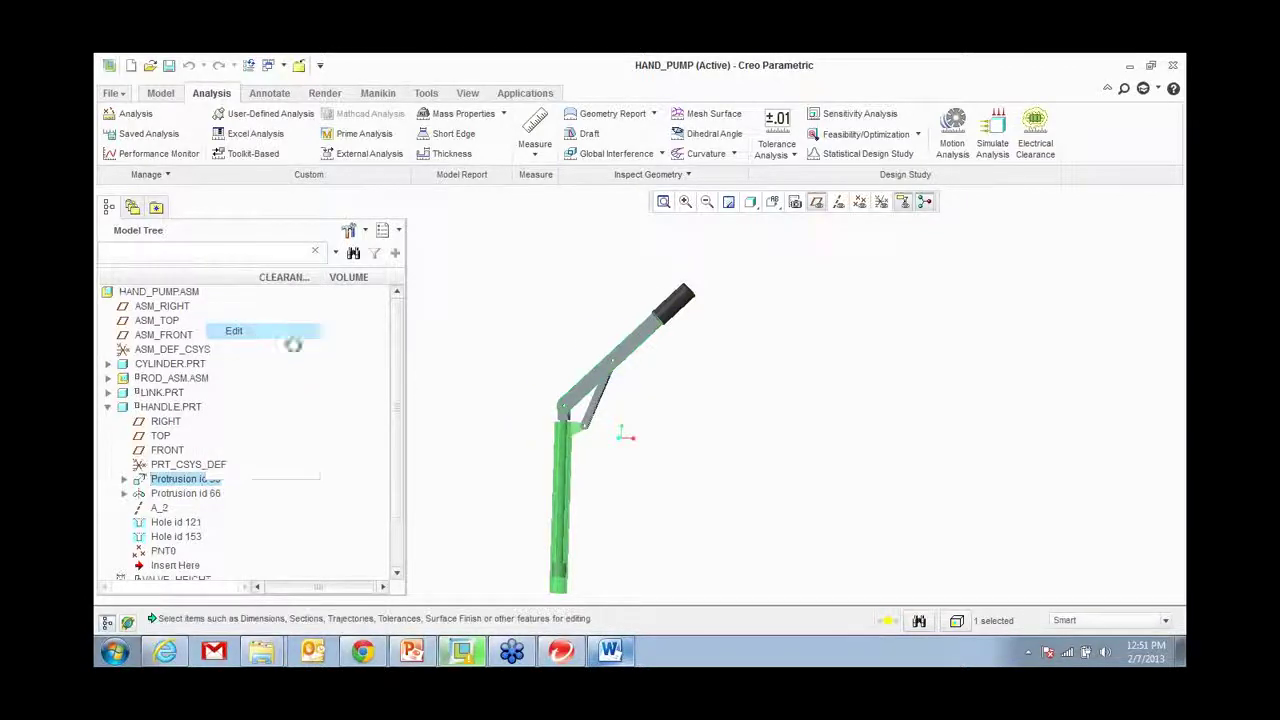
{"action": "scroll", "coordinate": [634, 394], "scroll_direction": "down", "scroll_amount": 2}
{"action": "mouse_move", "coordinate": [650, 407]}
{"action": "middle_mouse_down"}
{"action": "mouse_move", "coordinate": [680, 403]}
{"action": "mouse_move", "coordinate": [656, 402]}
{"action": "middle_mouse_up"}
{"action": "left_click", "coordinate": [656, 402]}
{"action": "left_click", "coordinate": [107, 407]}
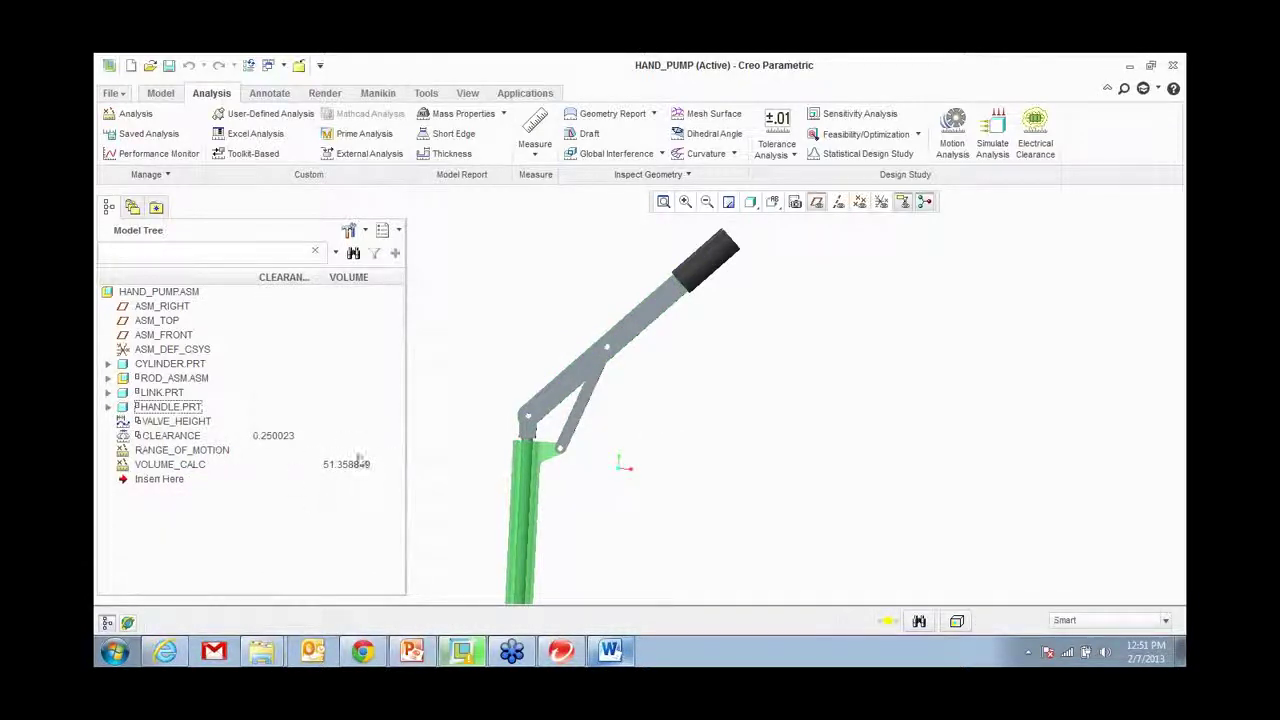
{"action": "scroll", "coordinate": [762, 324], "scroll_direction": "up", "scroll_amount": 3}
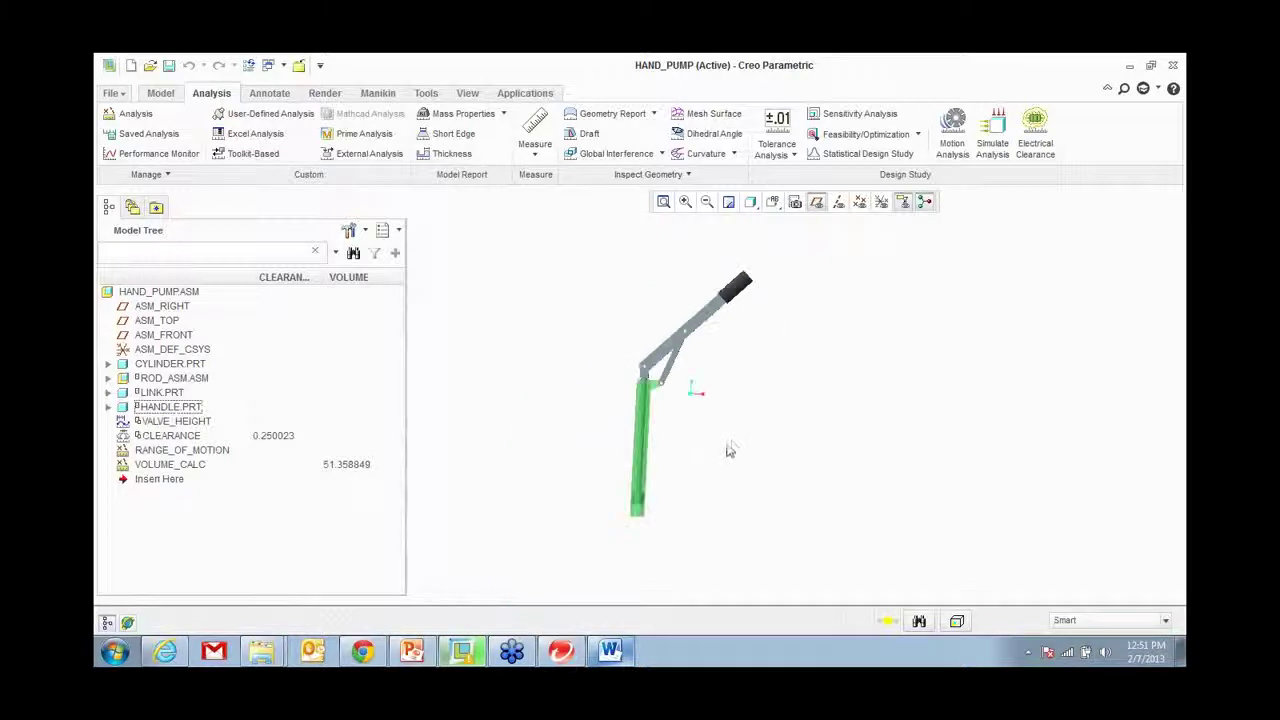
{"action": "scroll", "coordinate": [730, 450], "scroll_direction": "down", "scroll_amount": 1}
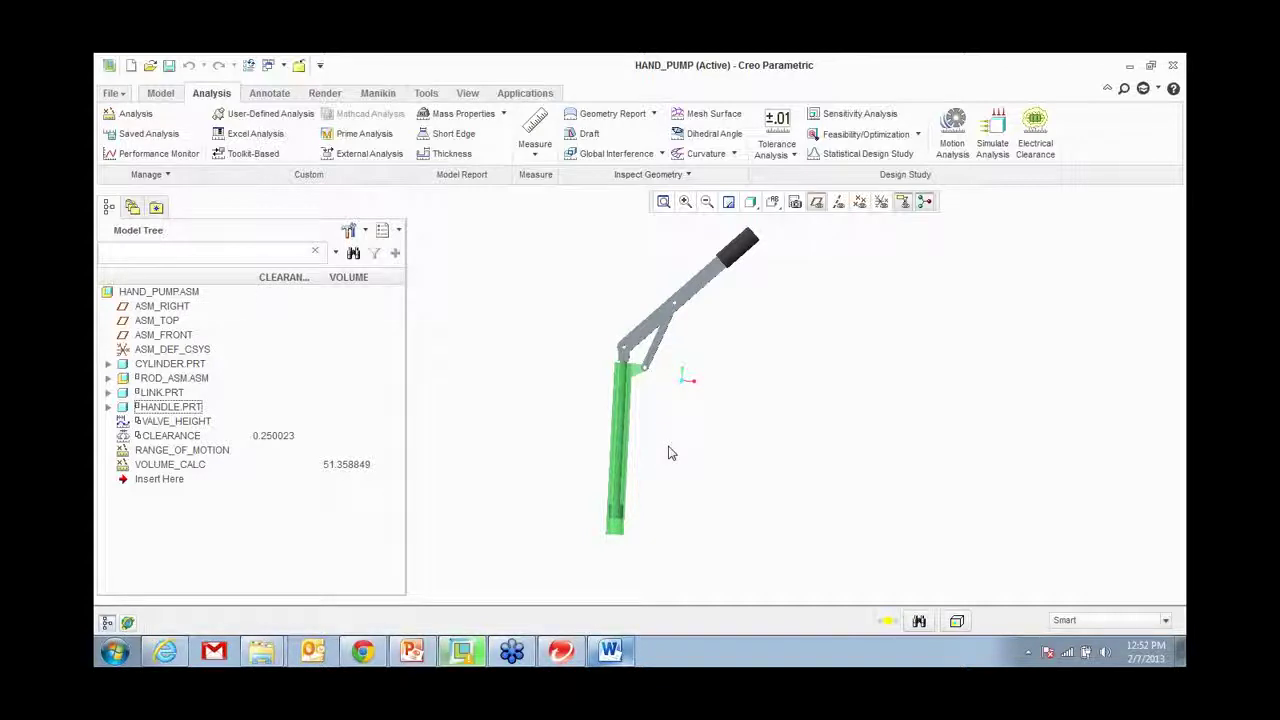
{"action": "left_click", "coordinate": [1177, 143]}
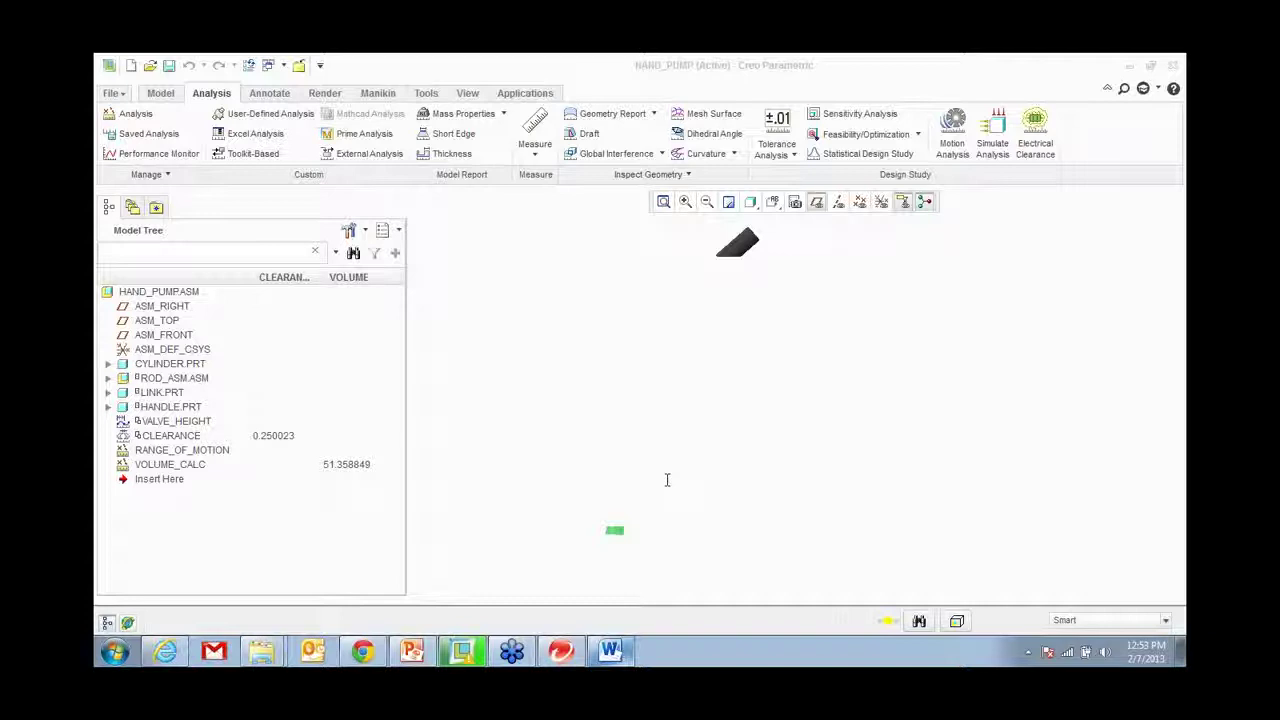
Step: Reopen the OPTIM1 optimization study, highlight the handle length variable's dimension on the model, and close the study
{"action": "left_click", "coordinate": [866, 133]}
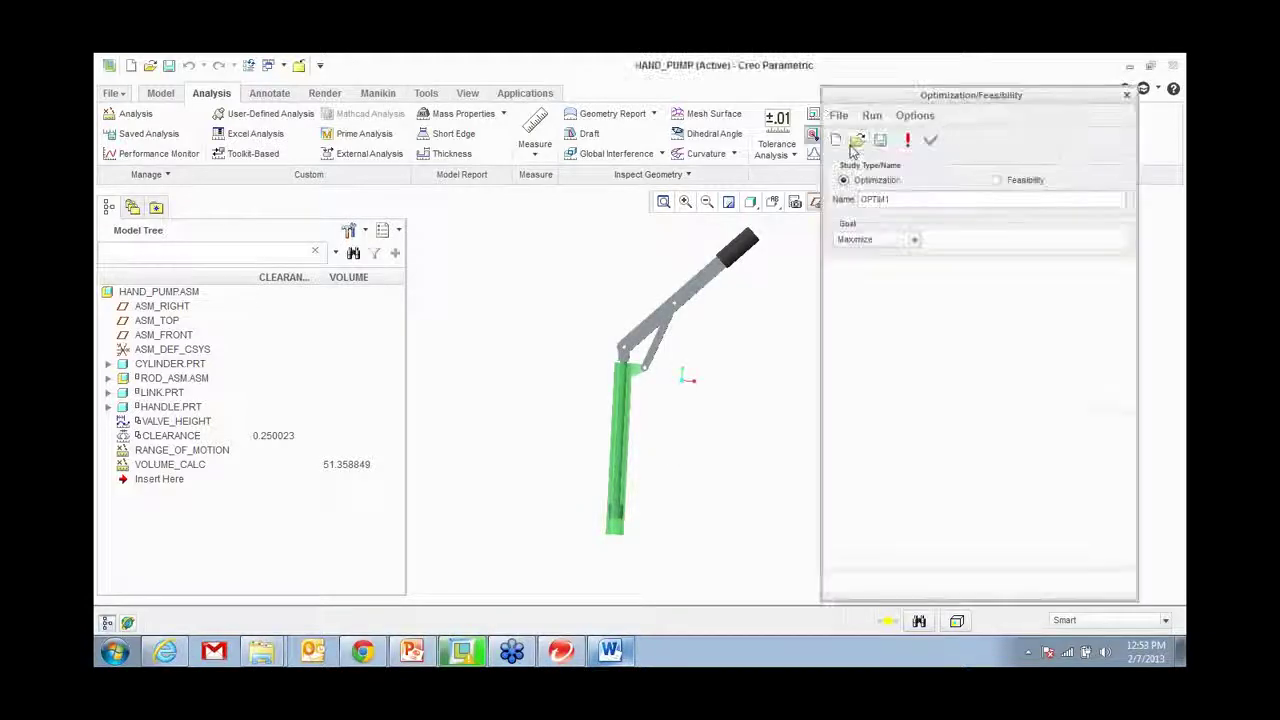
{"action": "left_click_drag", "start_coordinate": [905, 98], "coordinate": [409, 60]}
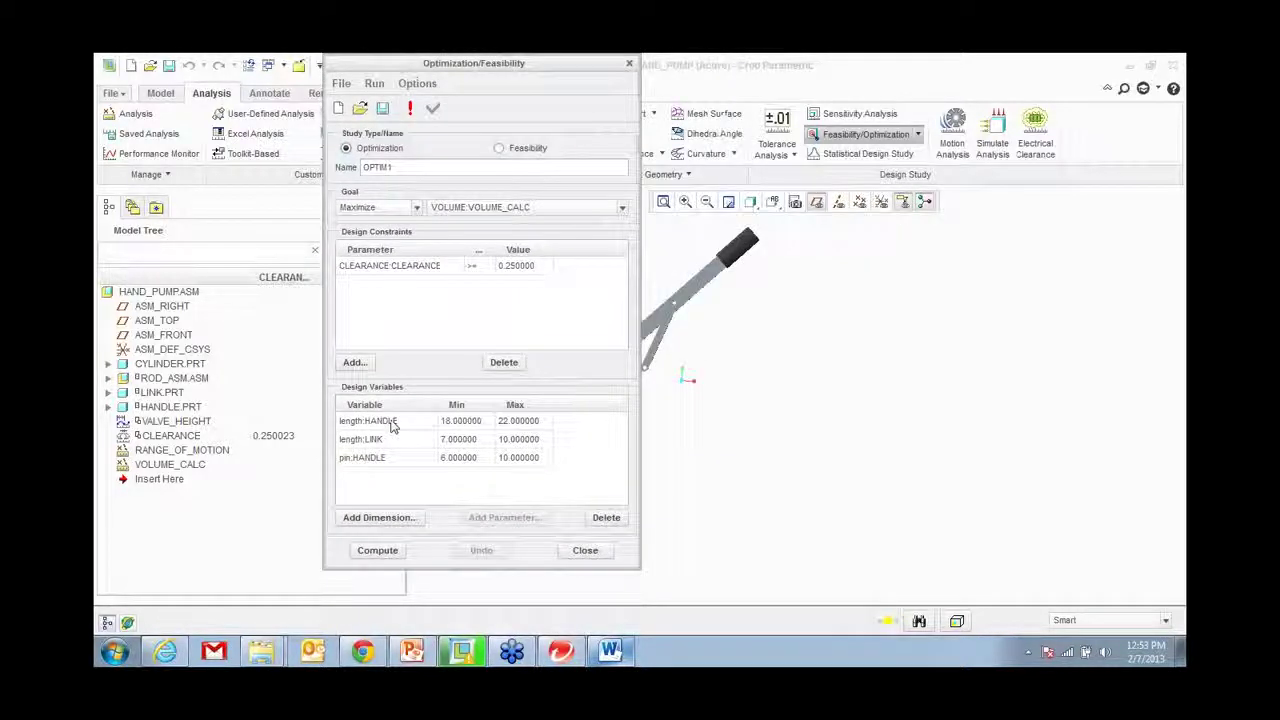
{"action": "left_click", "coordinate": [390, 424]}
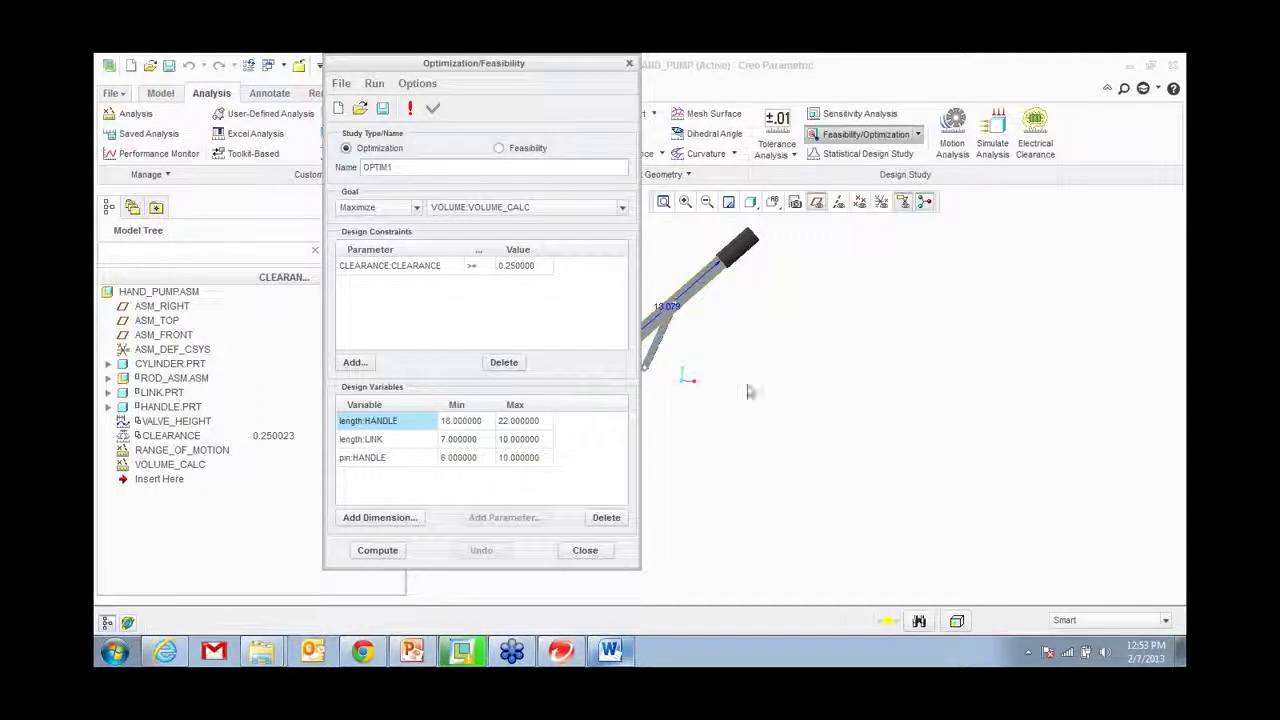
{"action": "left_click", "coordinate": [588, 551]}
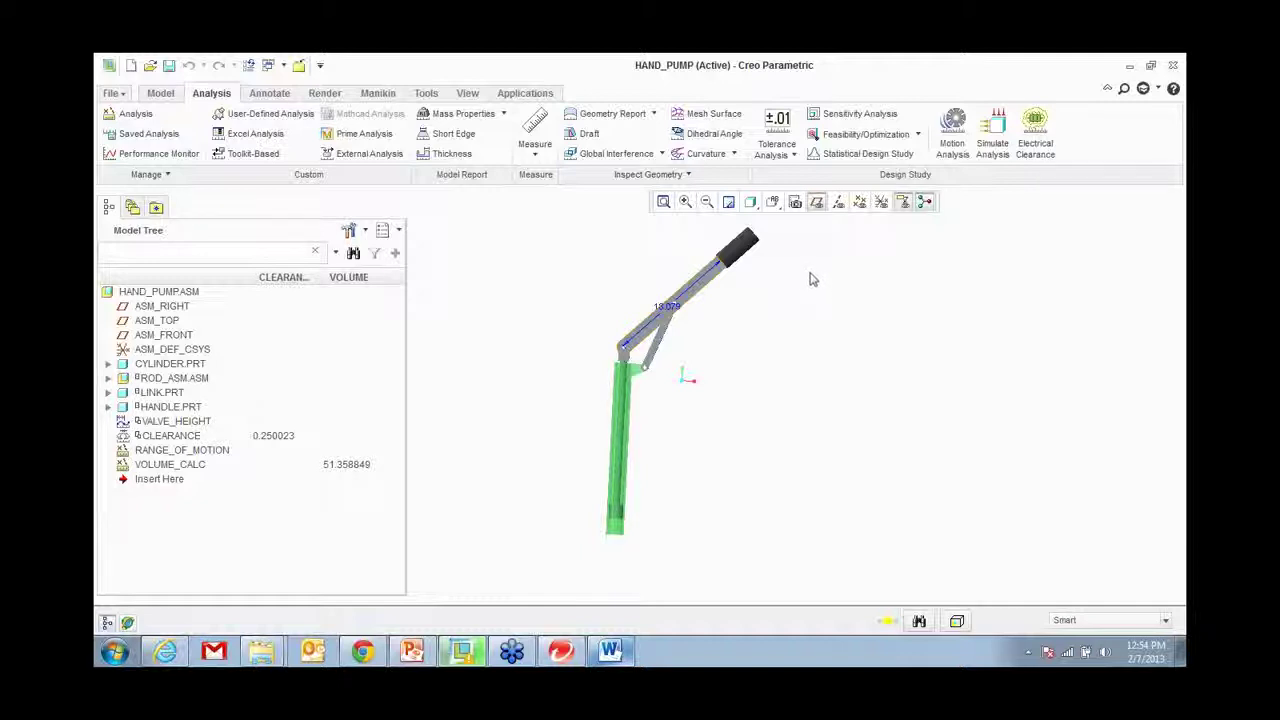
{"action": "key", "text": "alt+Tab"}
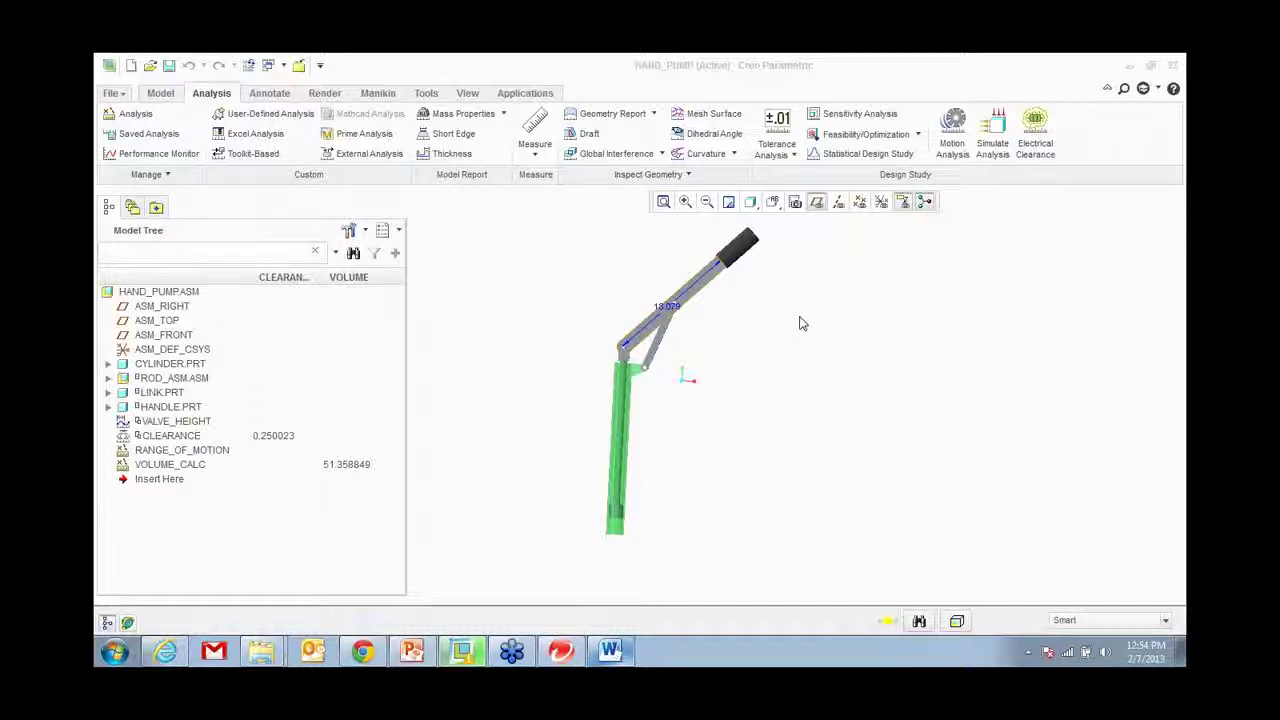
{"action": "left_click", "coordinate": [988, 138]}
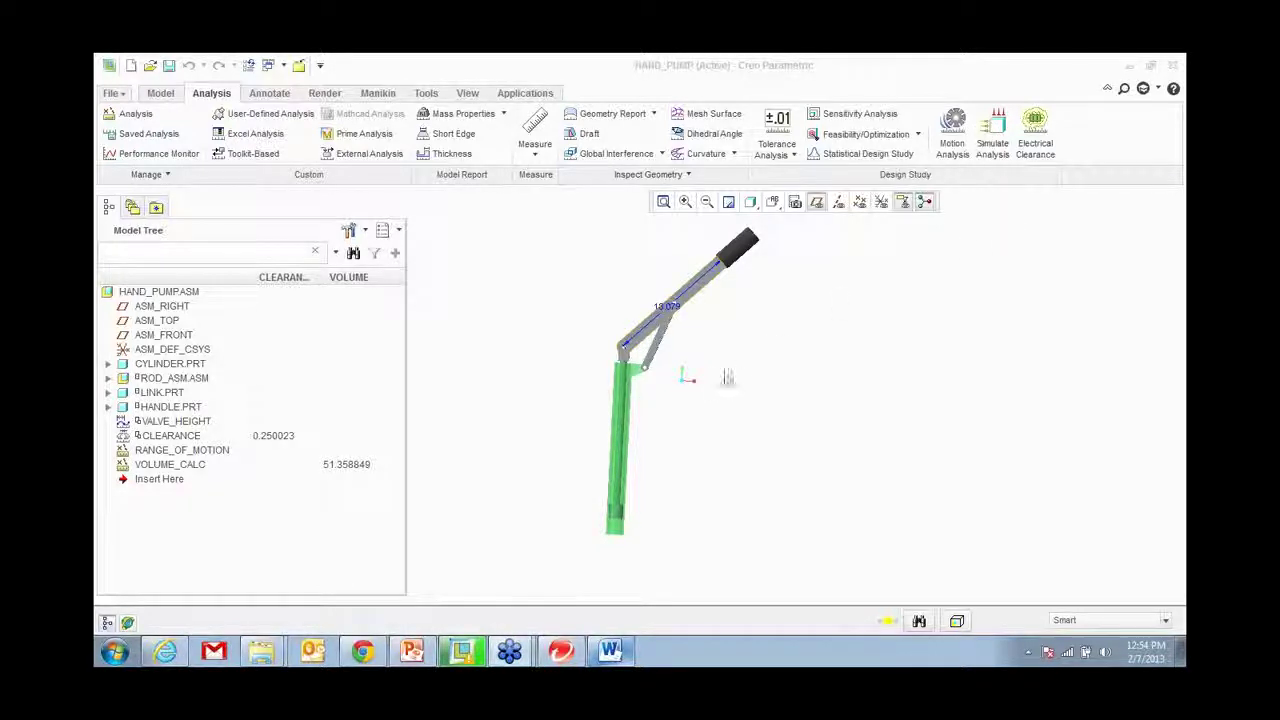